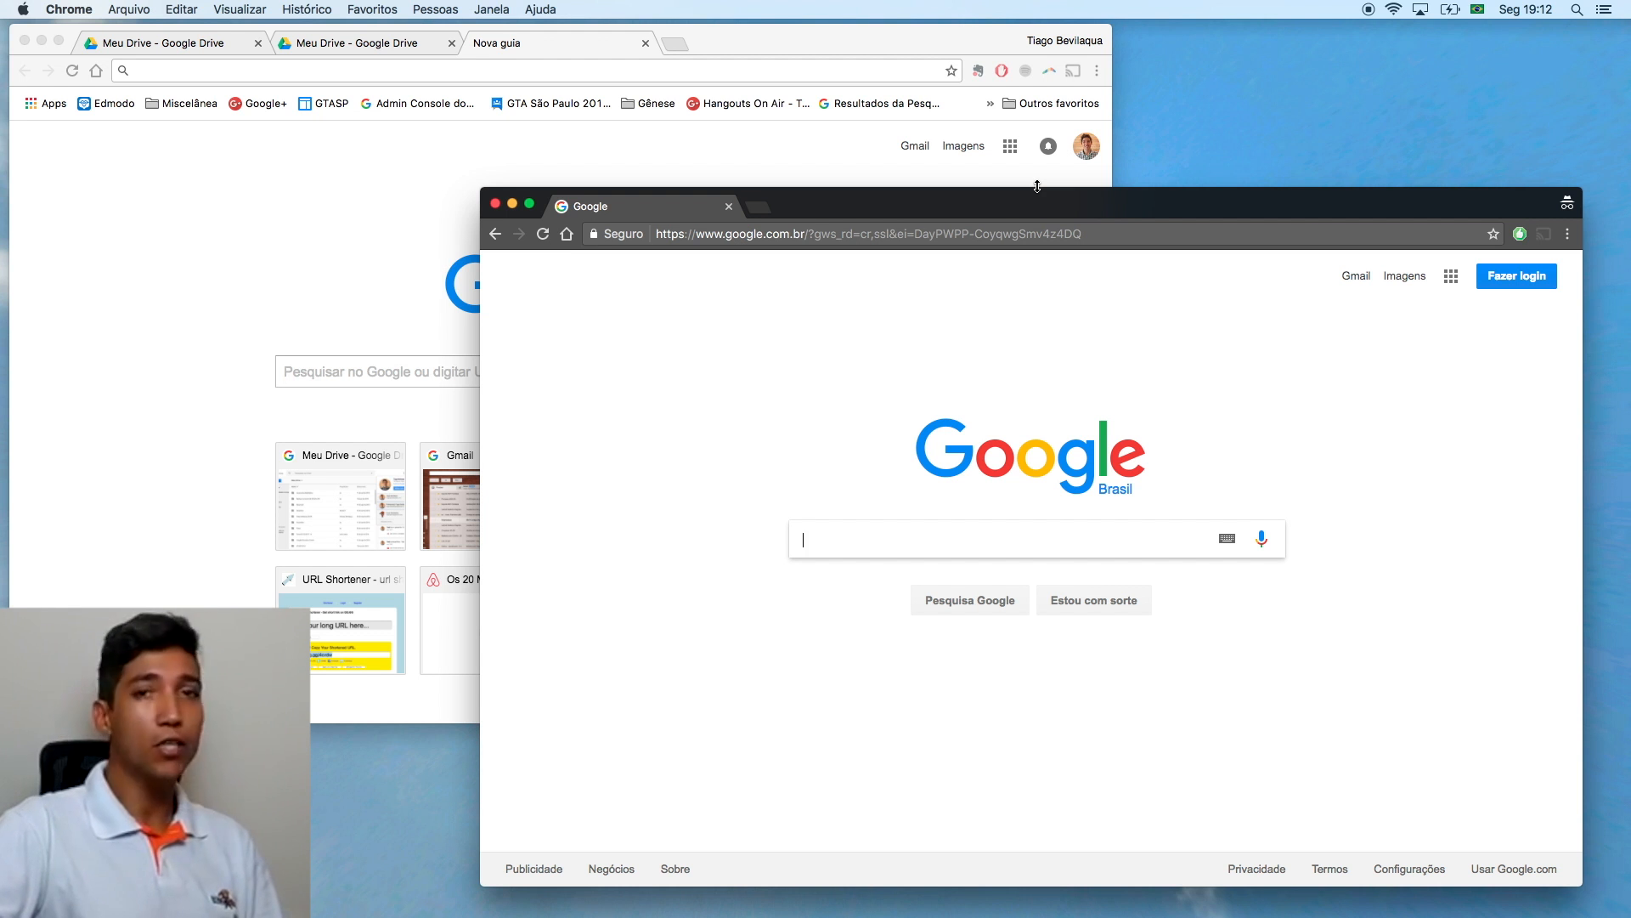
Step: Sign in to the teacher's Google account using the saved e-mail and the account password
{"action": "left_click_drag", "start_coordinate": [976, 204], "coordinate": [955, 177]}
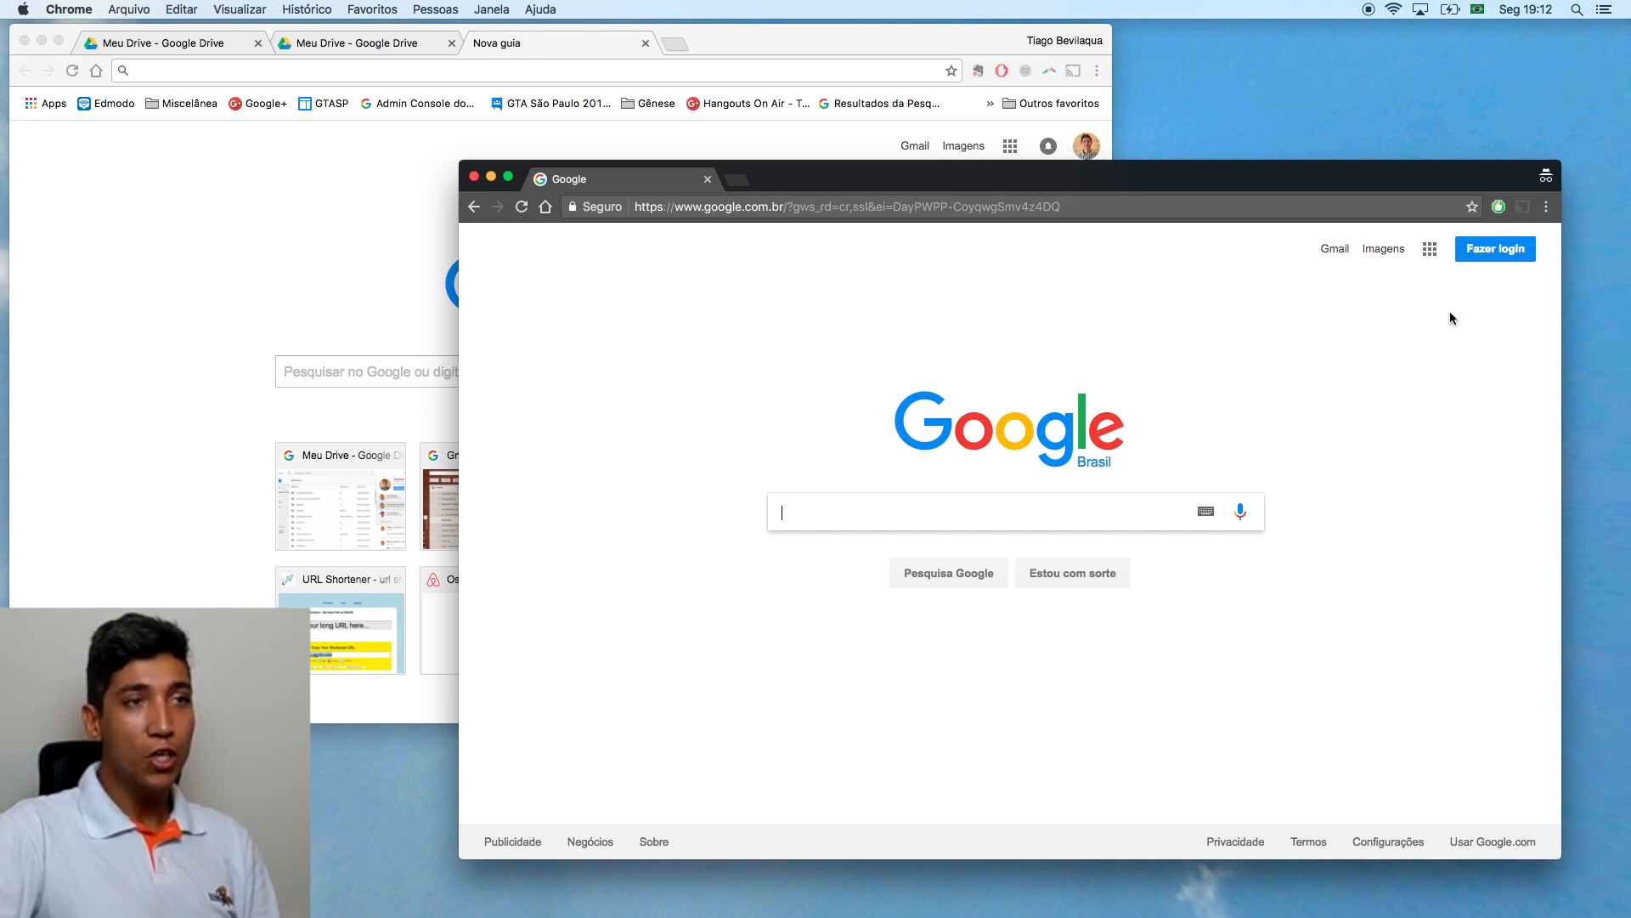
{"action": "left_click", "coordinate": [1498, 252]}
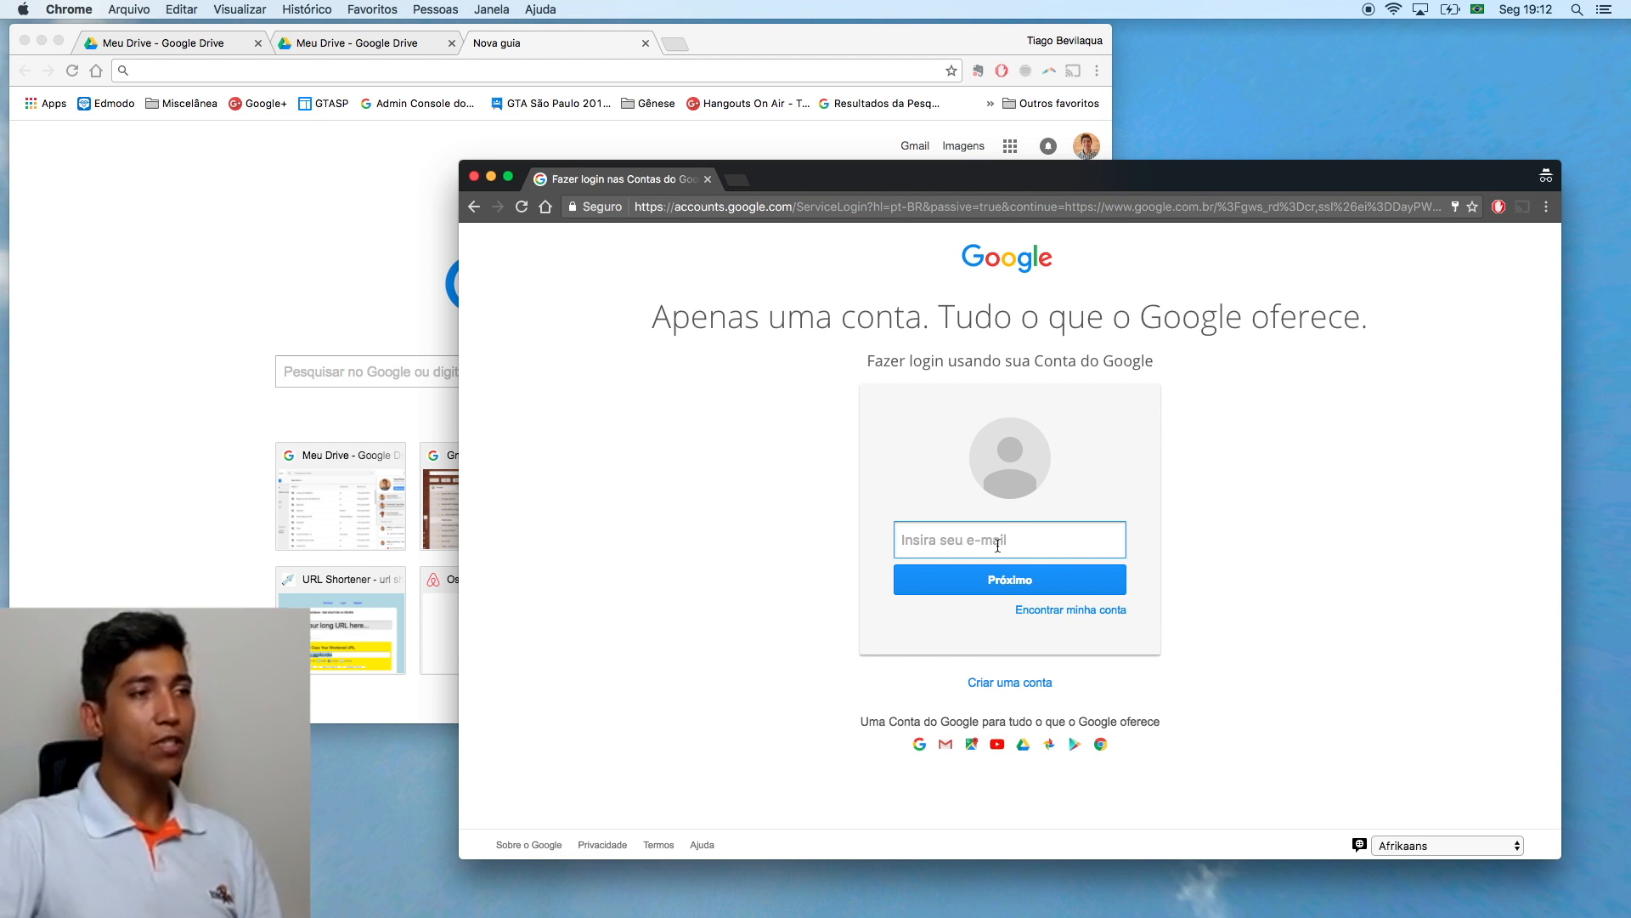
{"action": "left_click", "coordinate": [984, 543]}
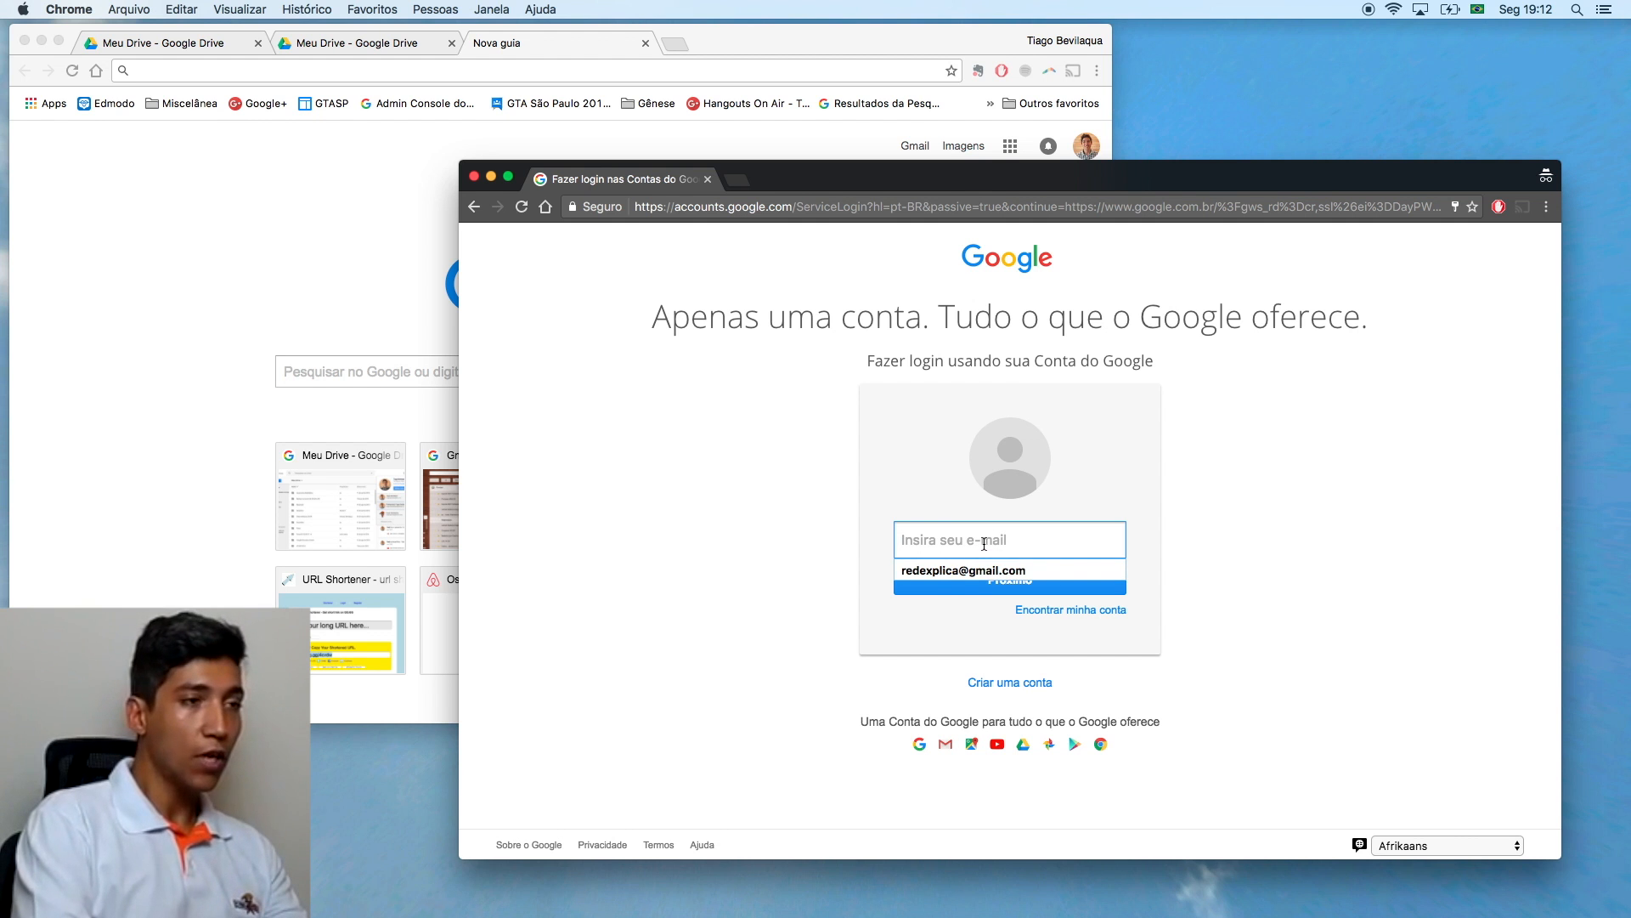
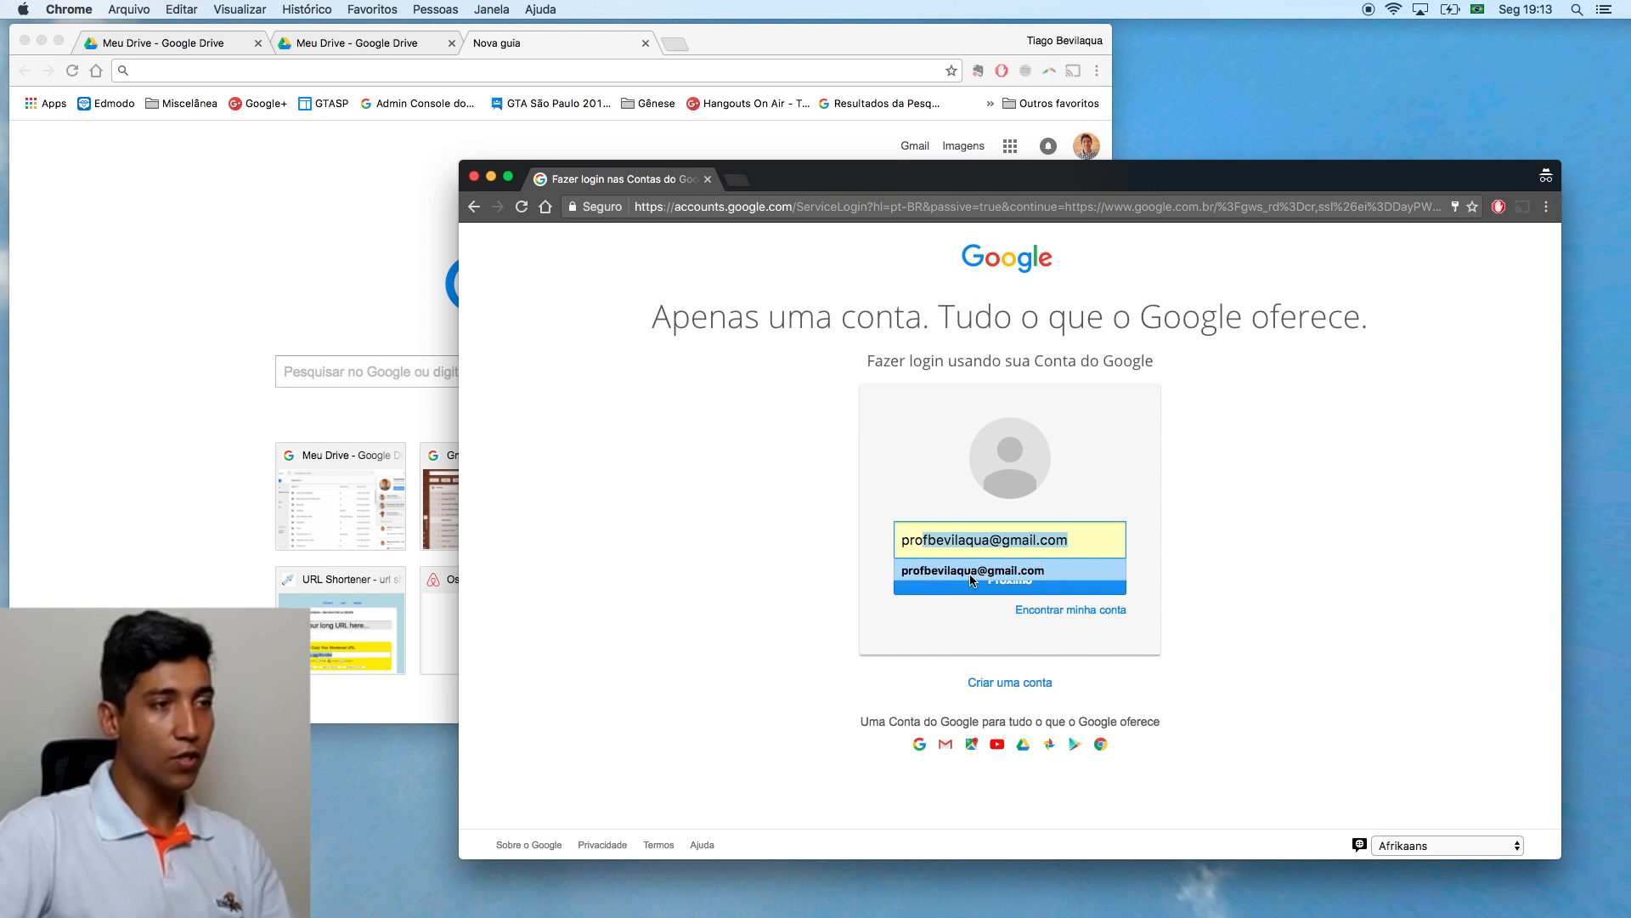
{"action": "left_click", "coordinate": [973, 570]}
{"action": "left_click", "coordinate": [1035, 586]}
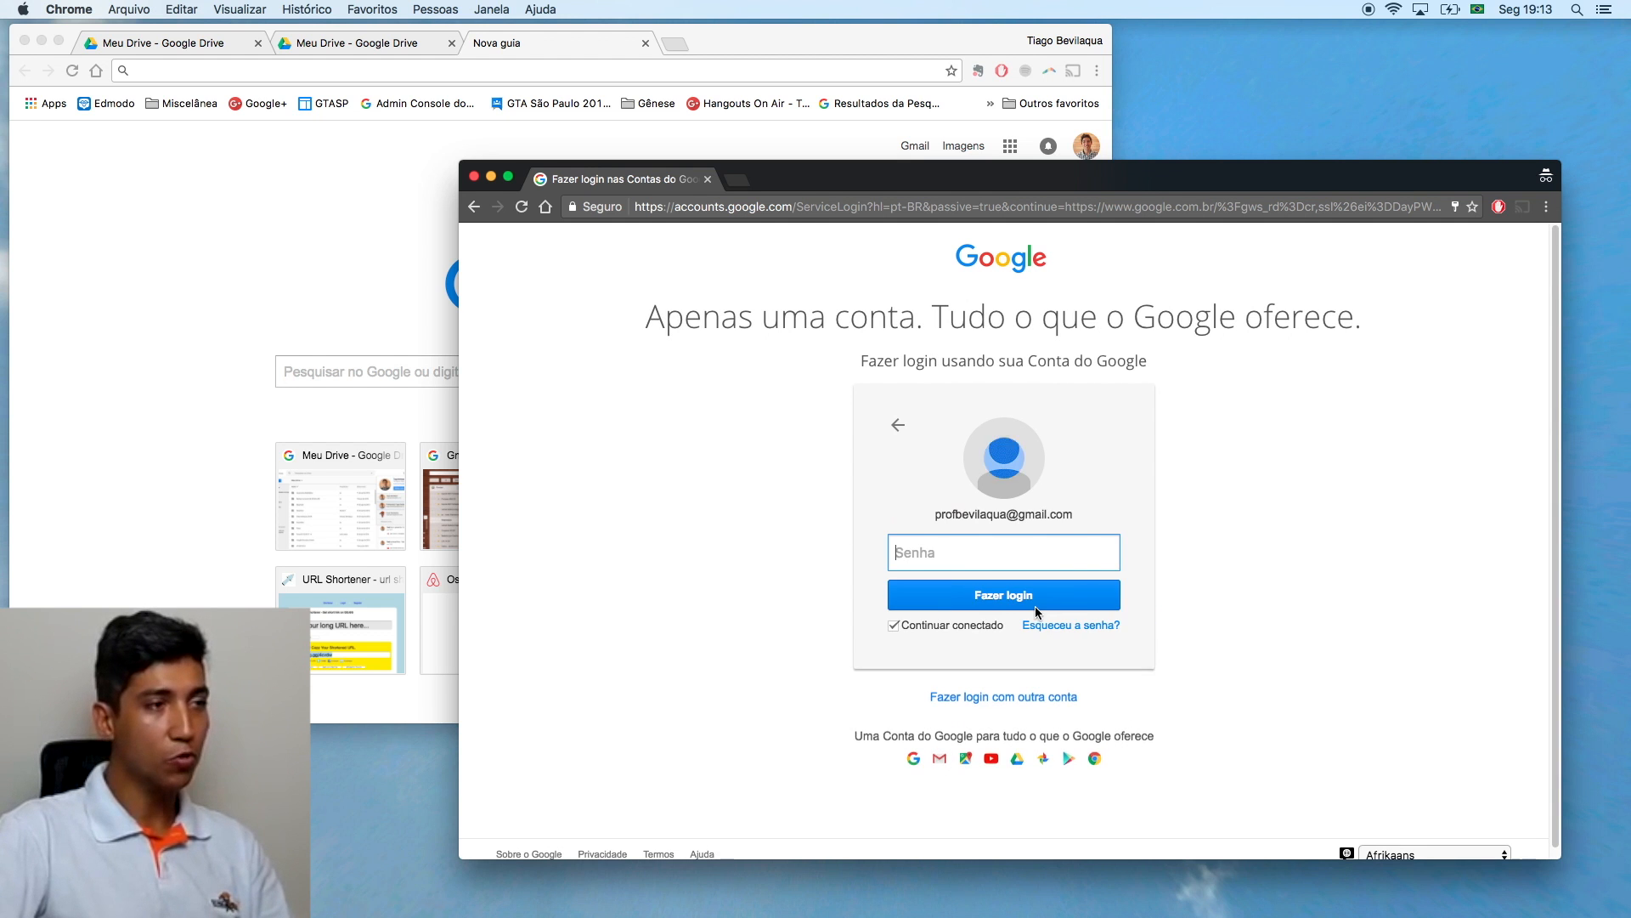
{"action": "type", "text": "********"}
{"action": "left_click", "coordinate": [987, 595]}
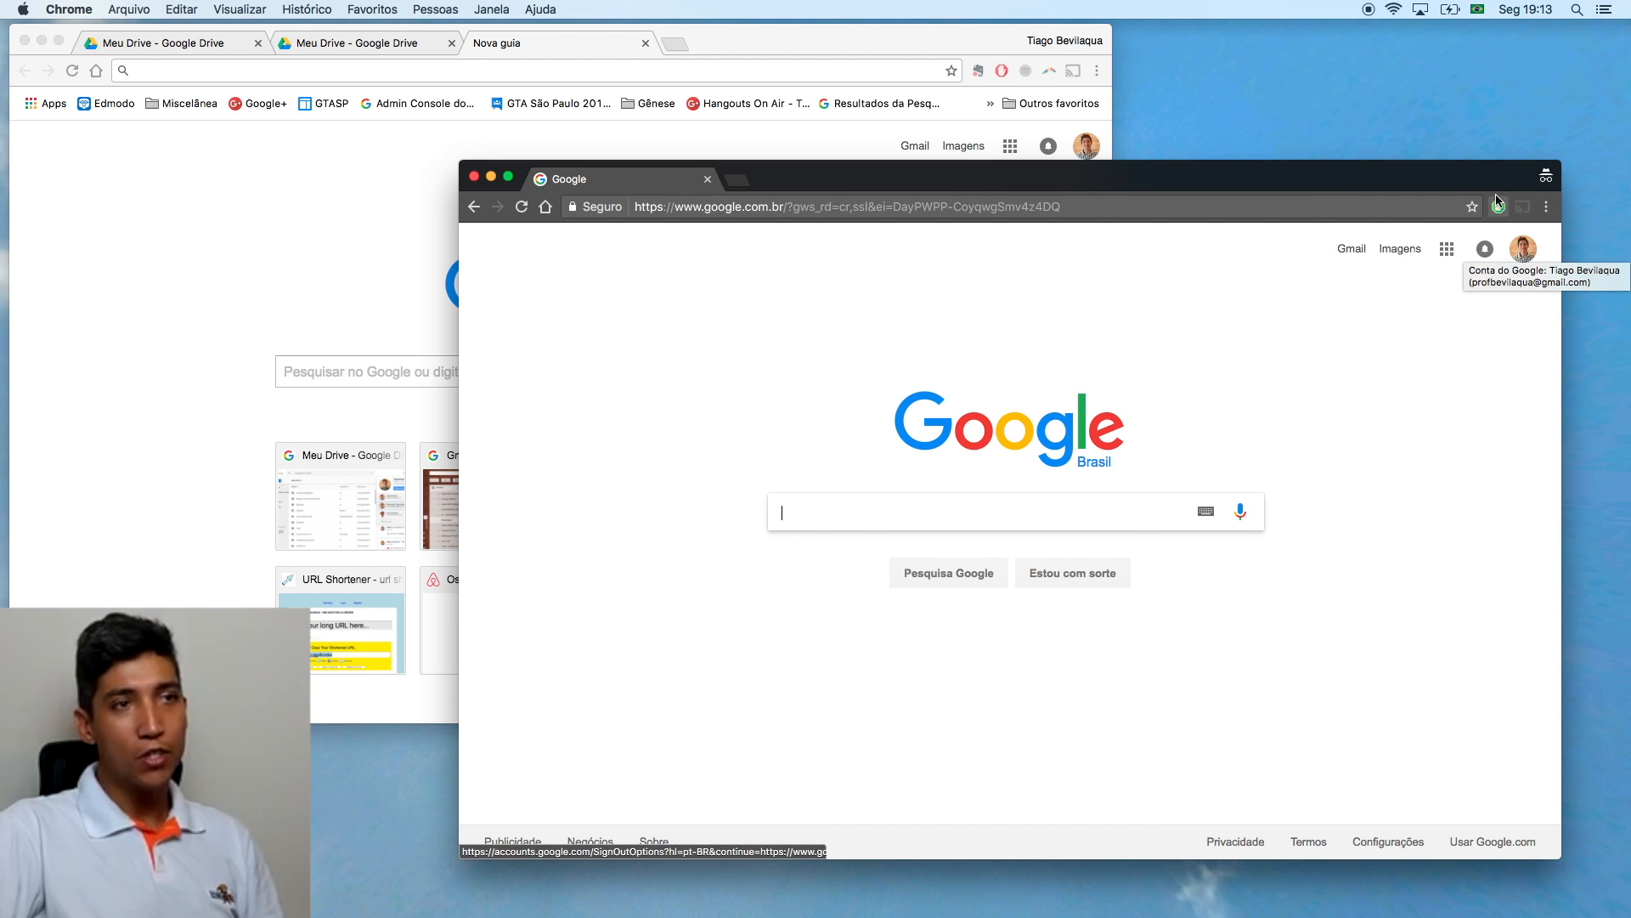
Step: Check the signed-in account's details, then launch Google Drive from the Google apps grid
{"action": "left_click_drag", "start_coordinate": [1479, 183], "coordinate": [1499, 188]}
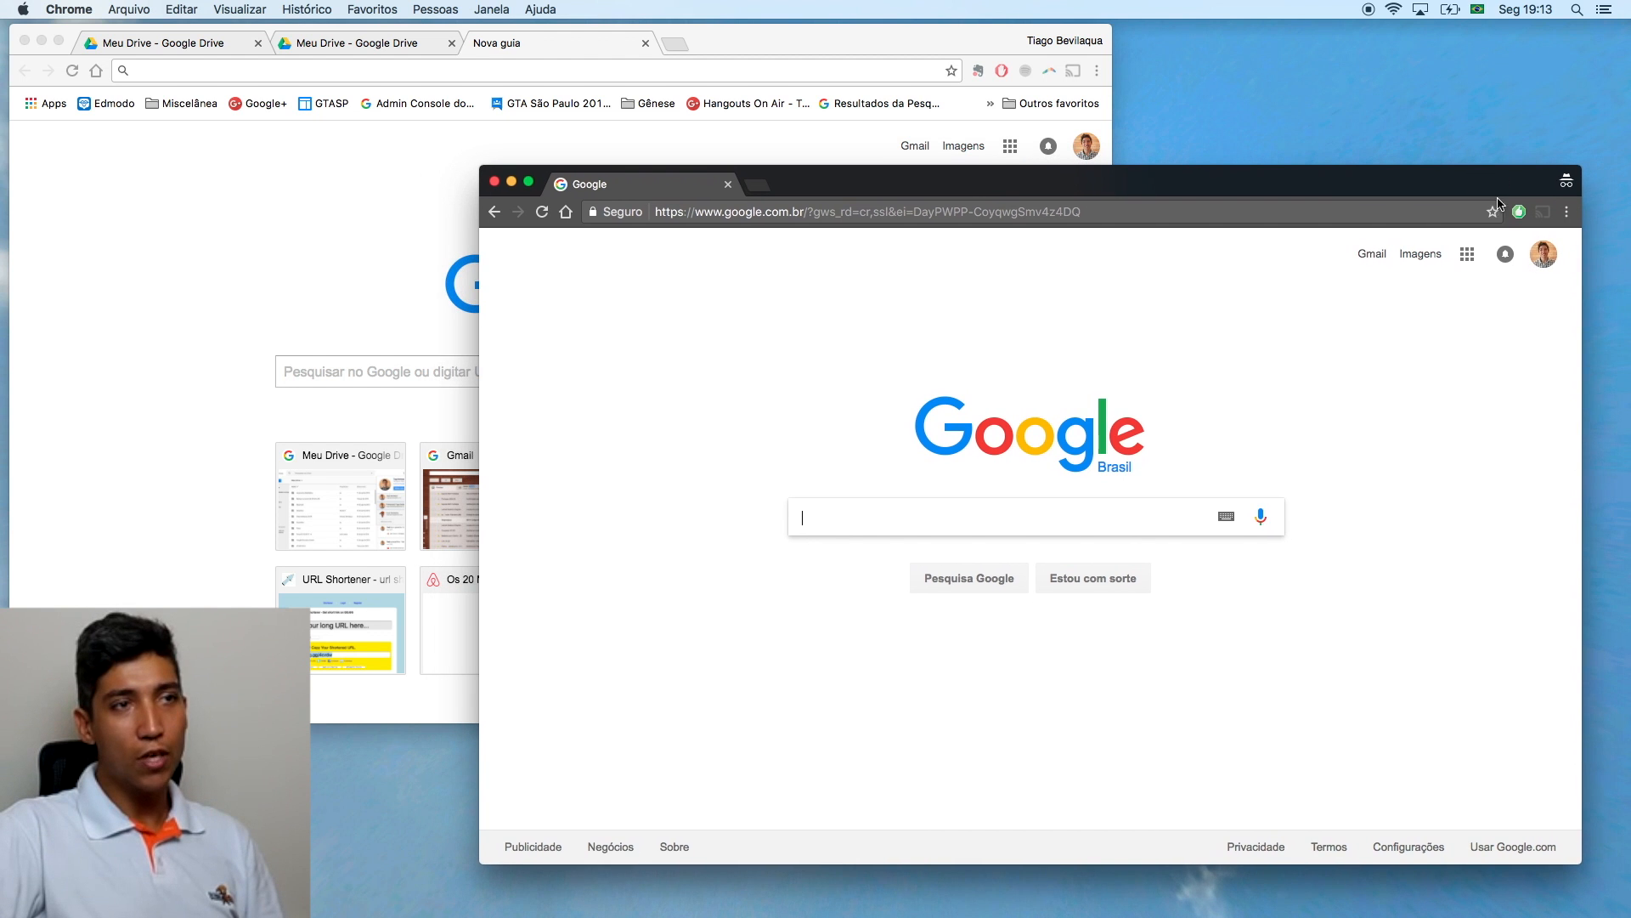
{"action": "left_click", "coordinate": [1542, 260]}
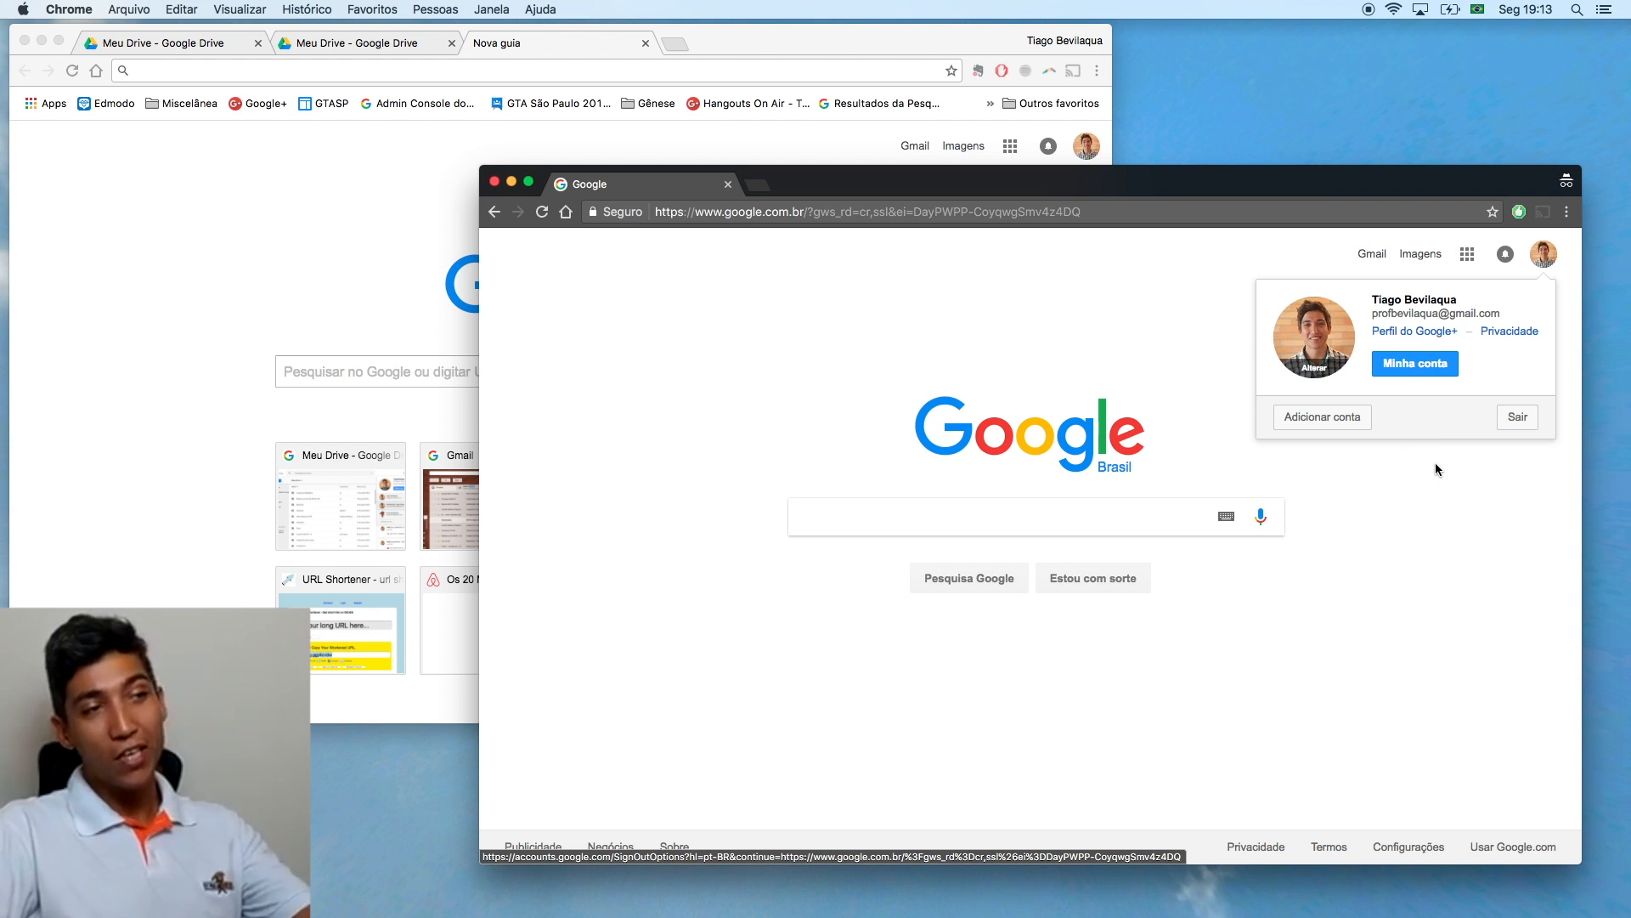
{"action": "left_click", "coordinate": [1455, 474]}
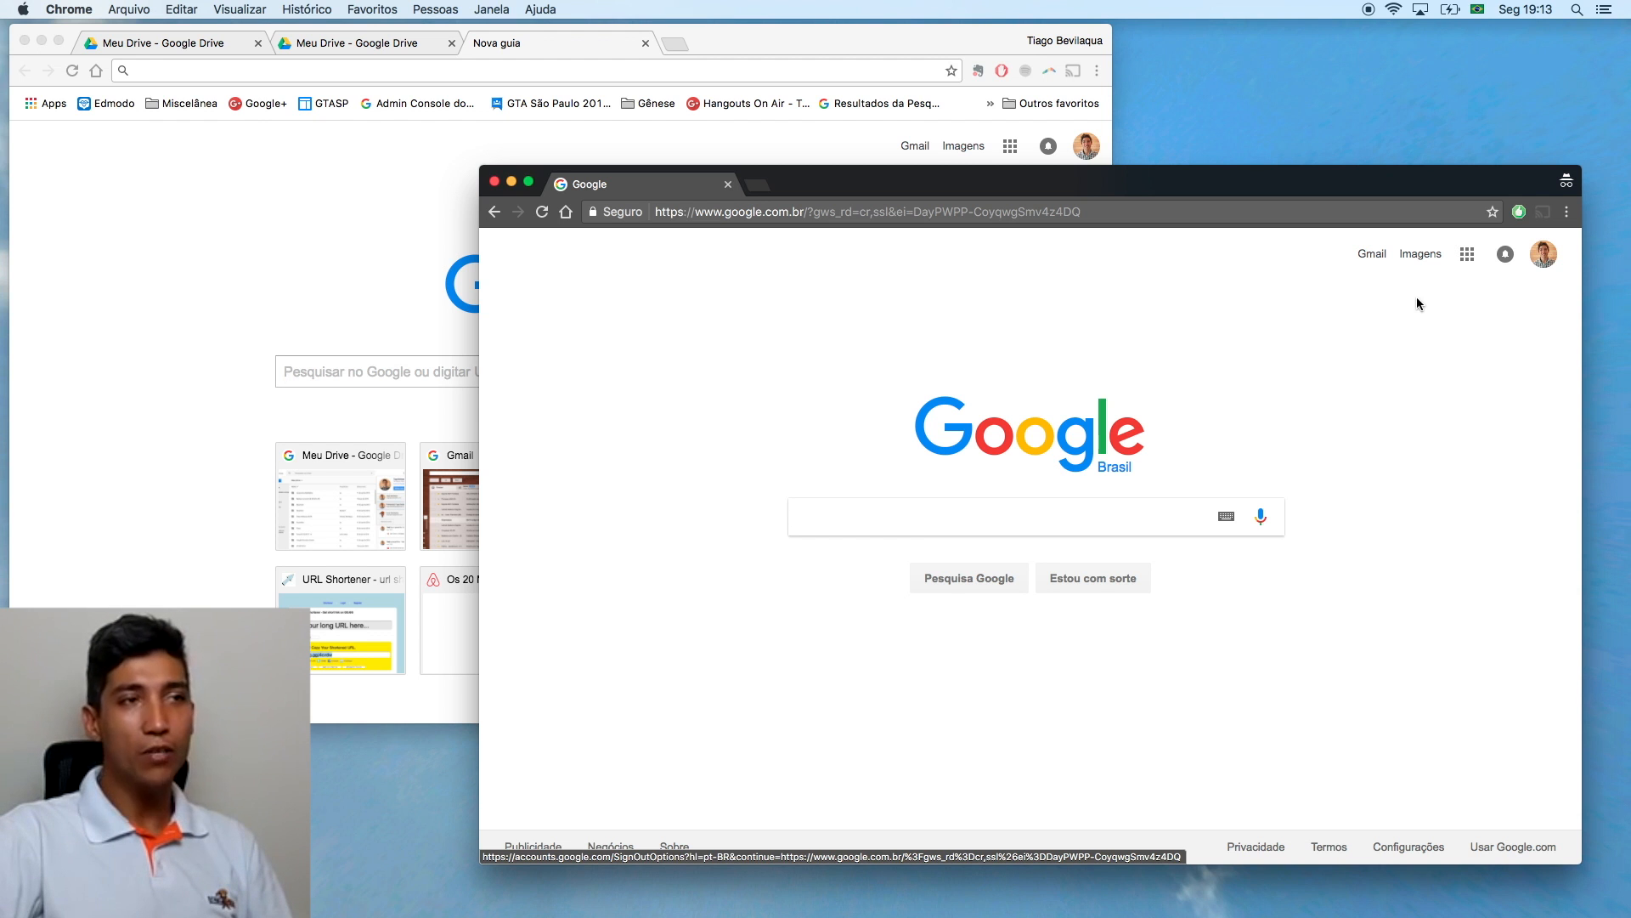
{"action": "left_click", "coordinate": [1468, 258]}
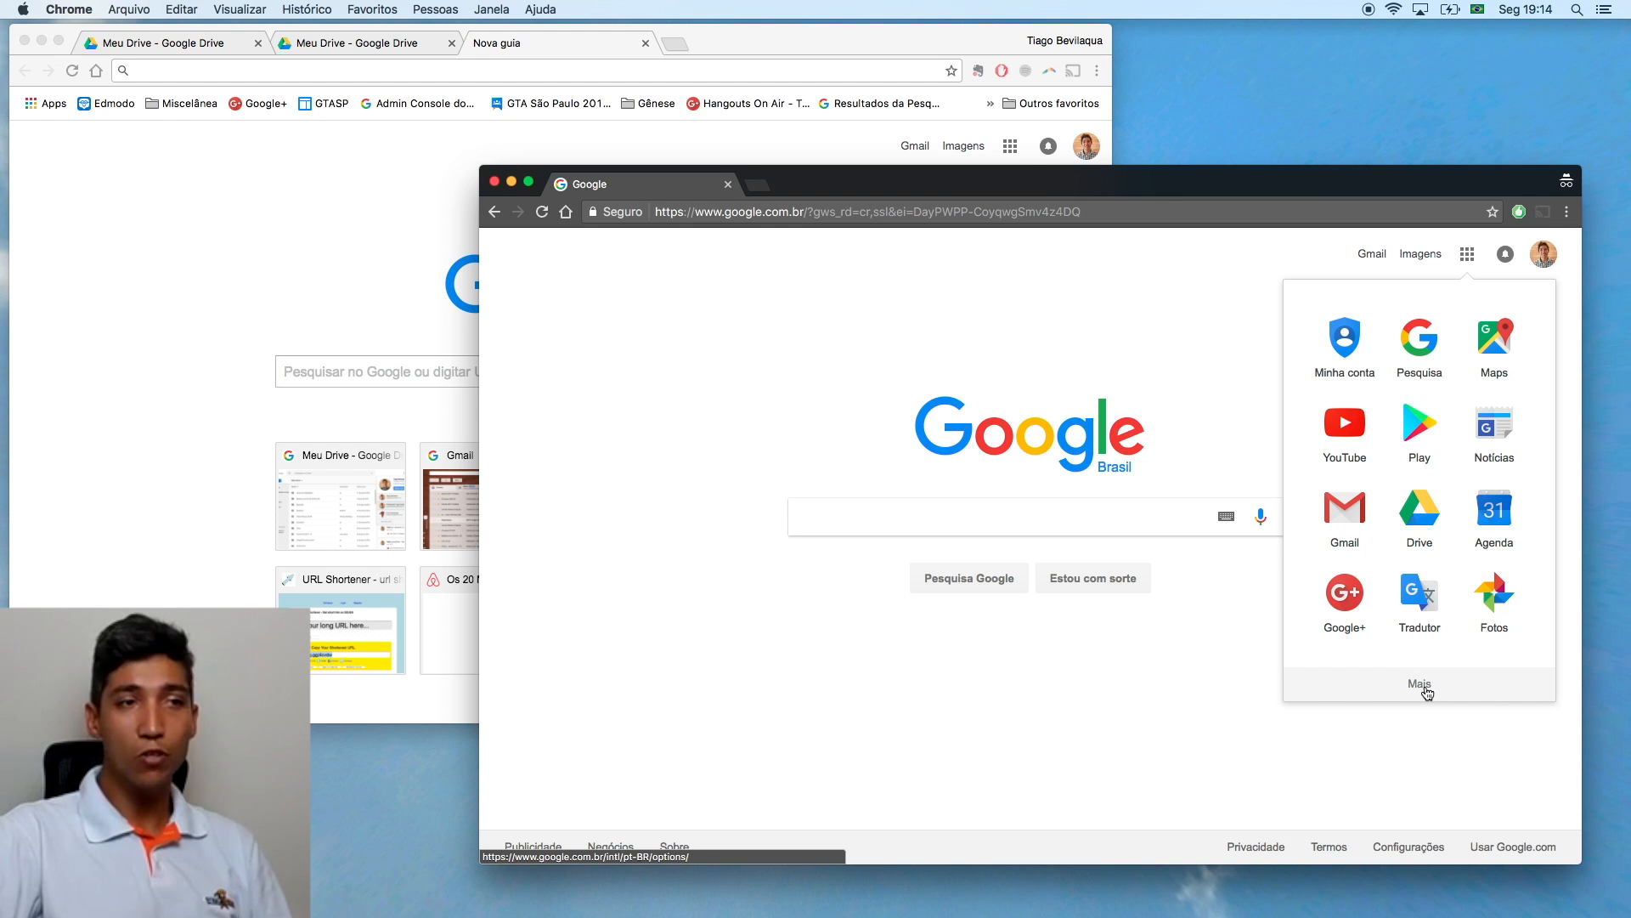
{"action": "left_click", "coordinate": [1435, 518]}
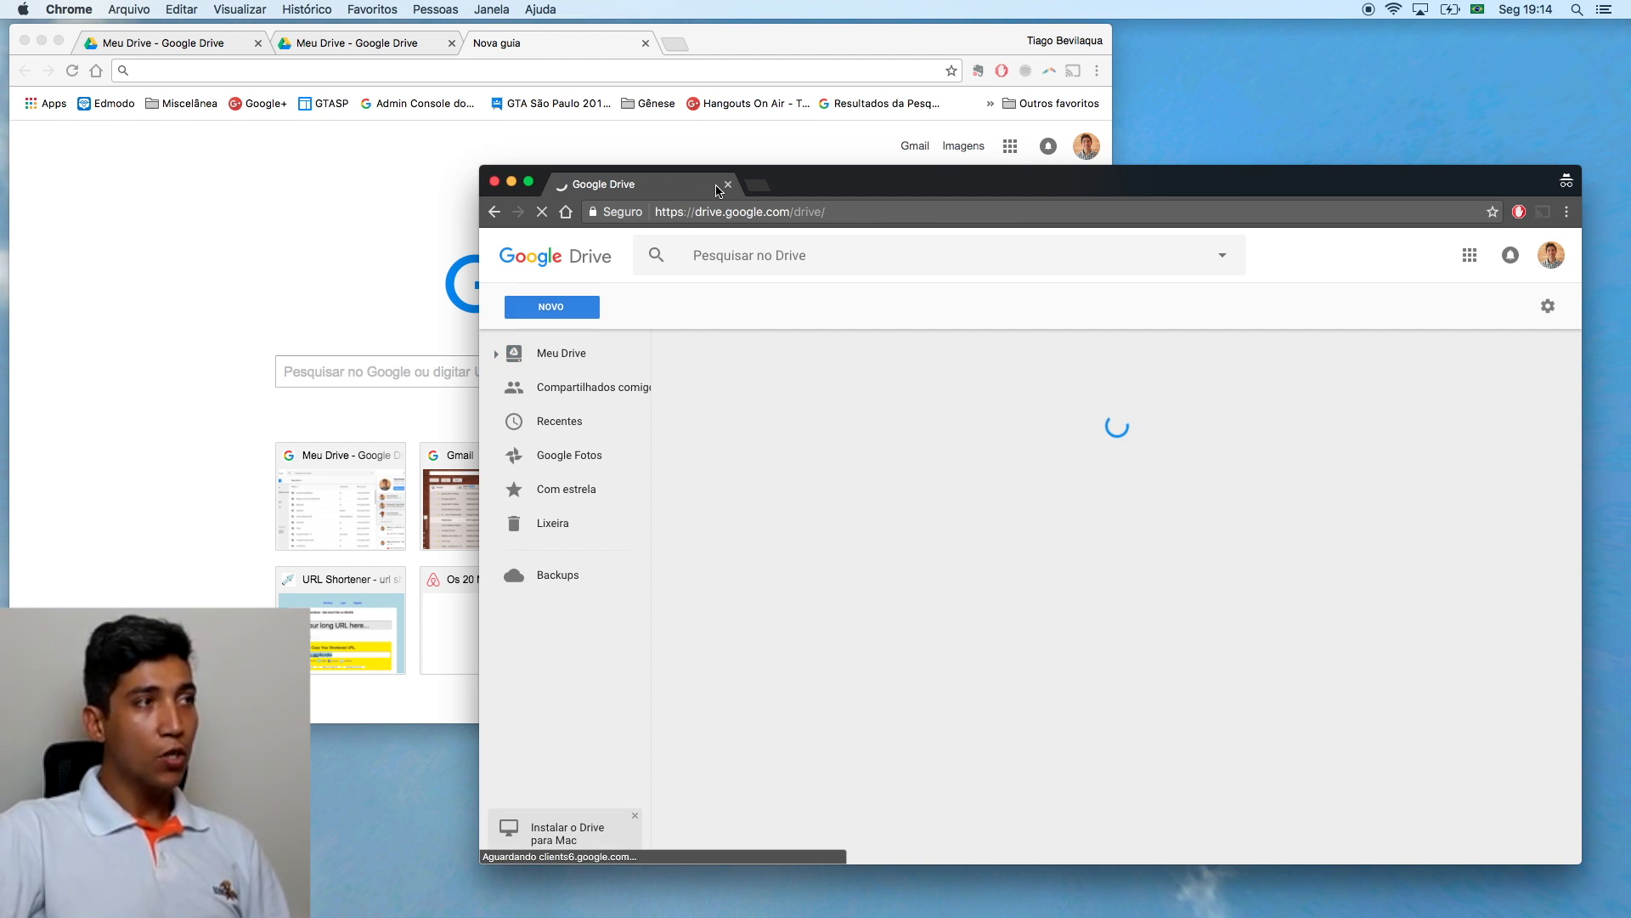
Step: Close the incognito window that was loading Google Drive
{"action": "left_click", "coordinate": [728, 184]}
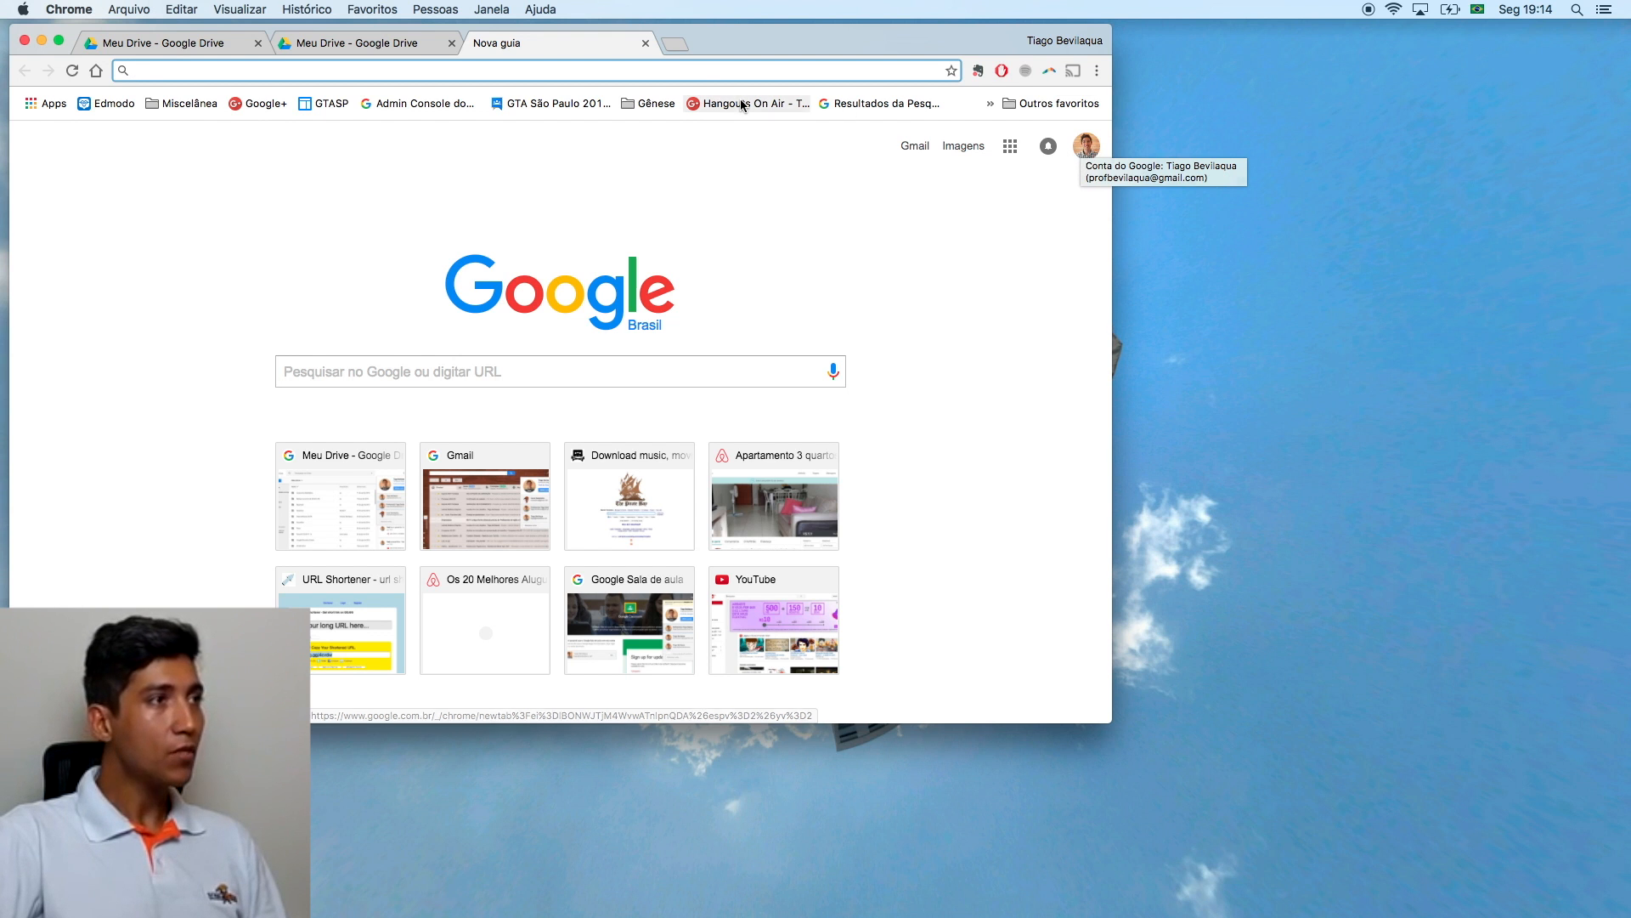
Step: Close the empty Nova guia tab, centre the browser and make Meu Drive full screen
{"action": "left_click", "coordinate": [647, 44]}
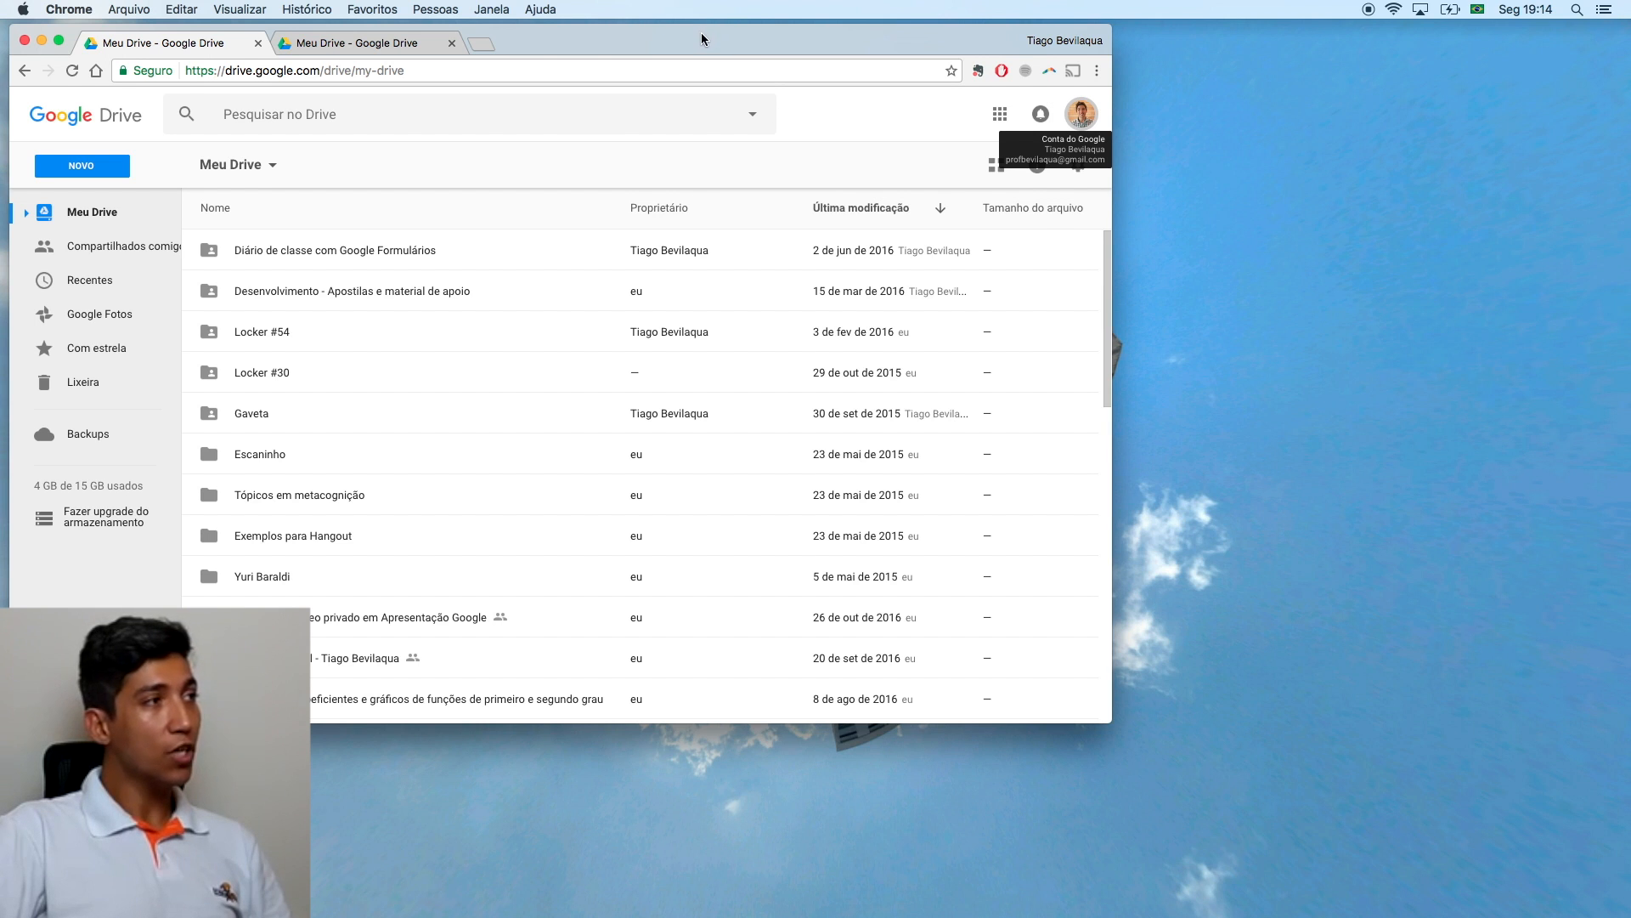
{"action": "left_click_drag", "start_coordinate": [698, 40], "coordinate": [836, 68]}
{"action": "left_click", "coordinate": [197, 67]}
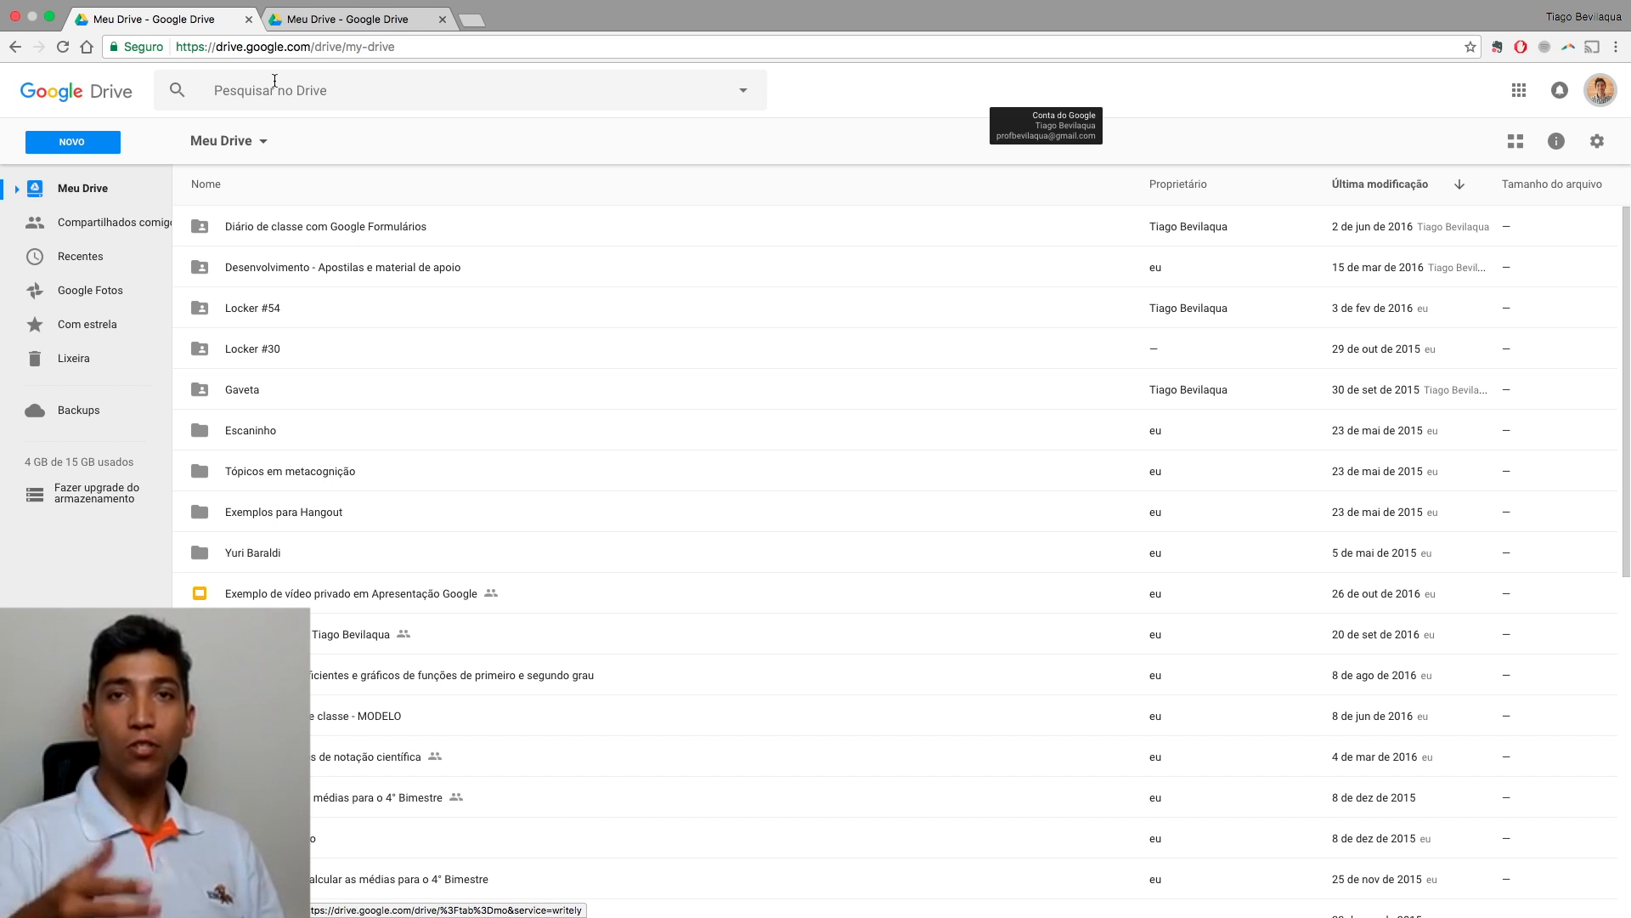
Step: In the second account's Meu Drive, create a new Formulários Google file via NOVO > Mais
{"action": "left_click", "coordinate": [334, 23]}
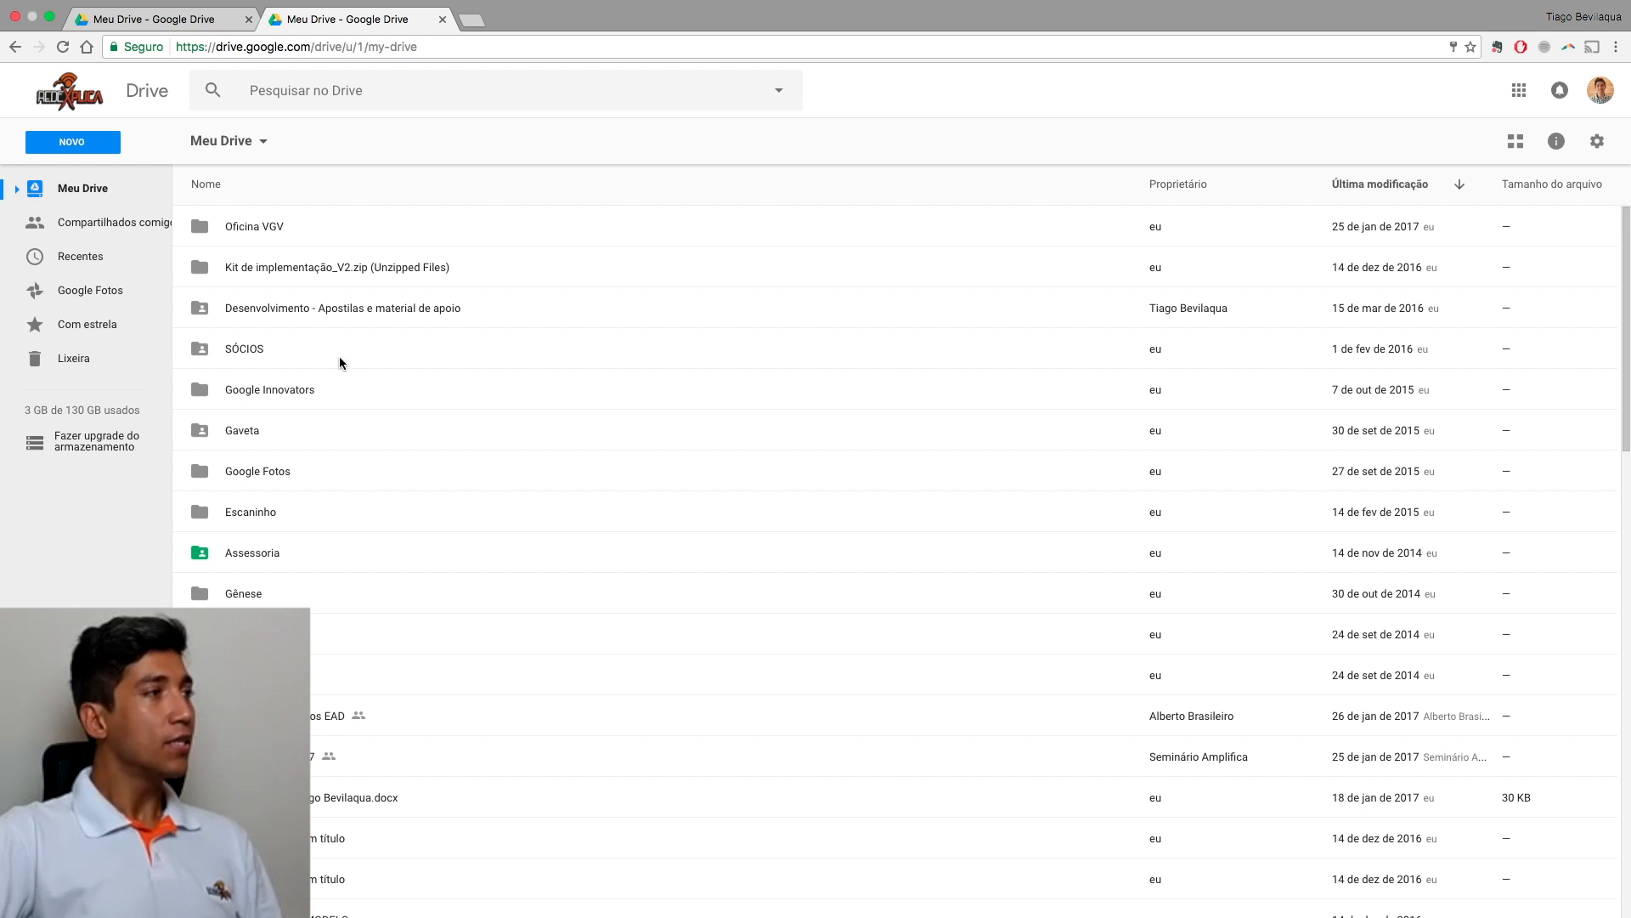
{"action": "left_click", "coordinate": [71, 148]}
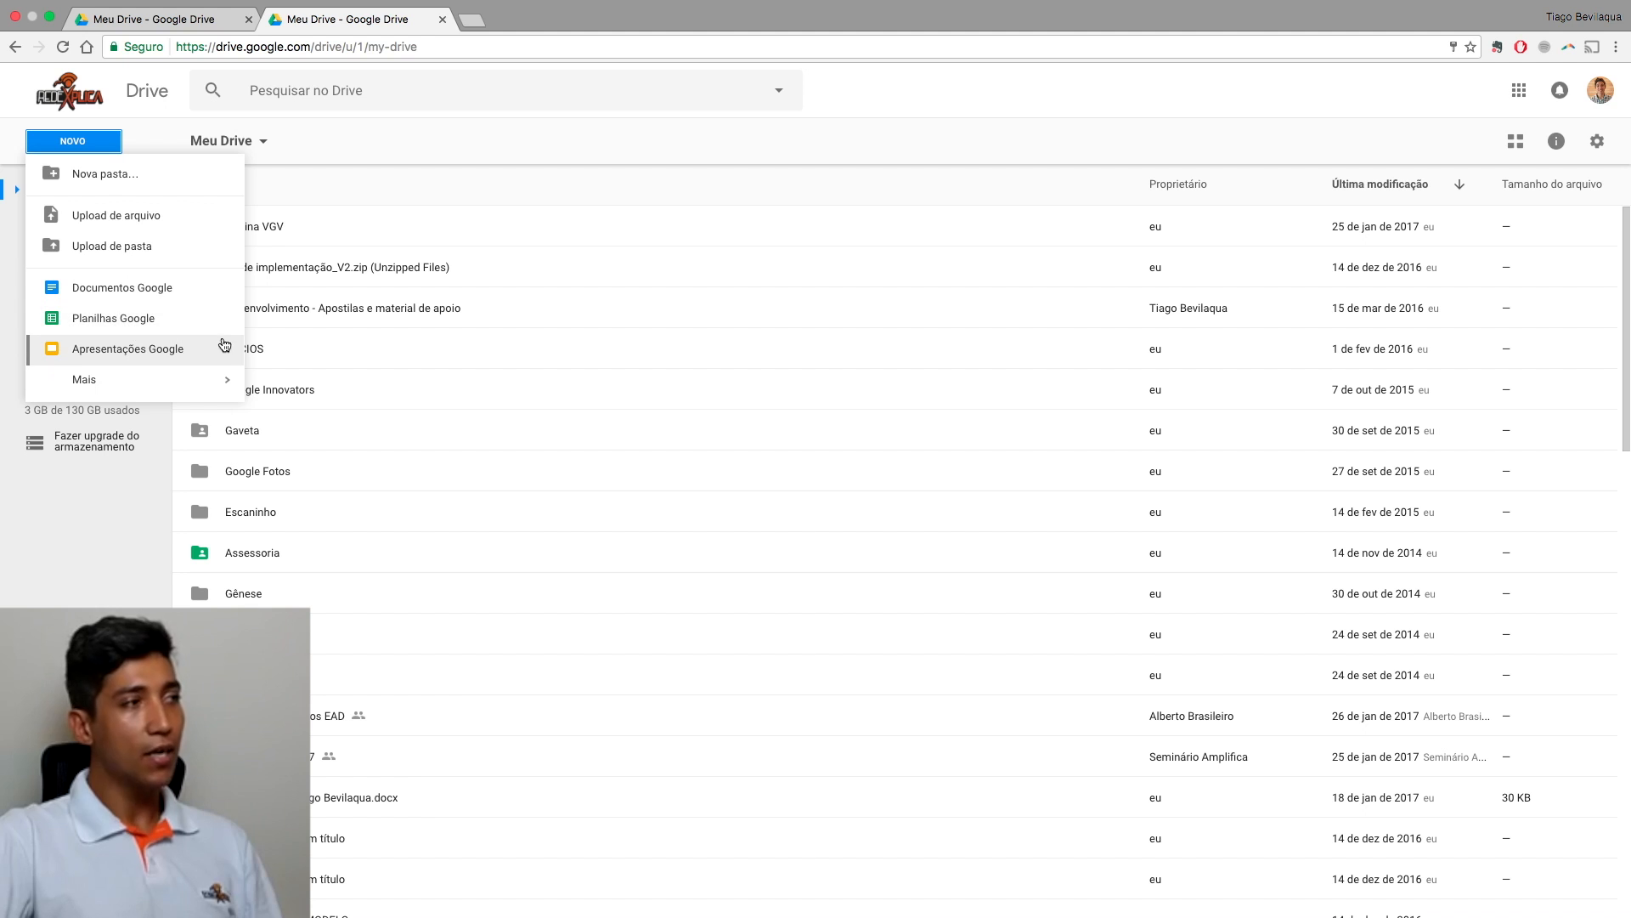
{"action": "mouse_move", "coordinate": [133, 390]}
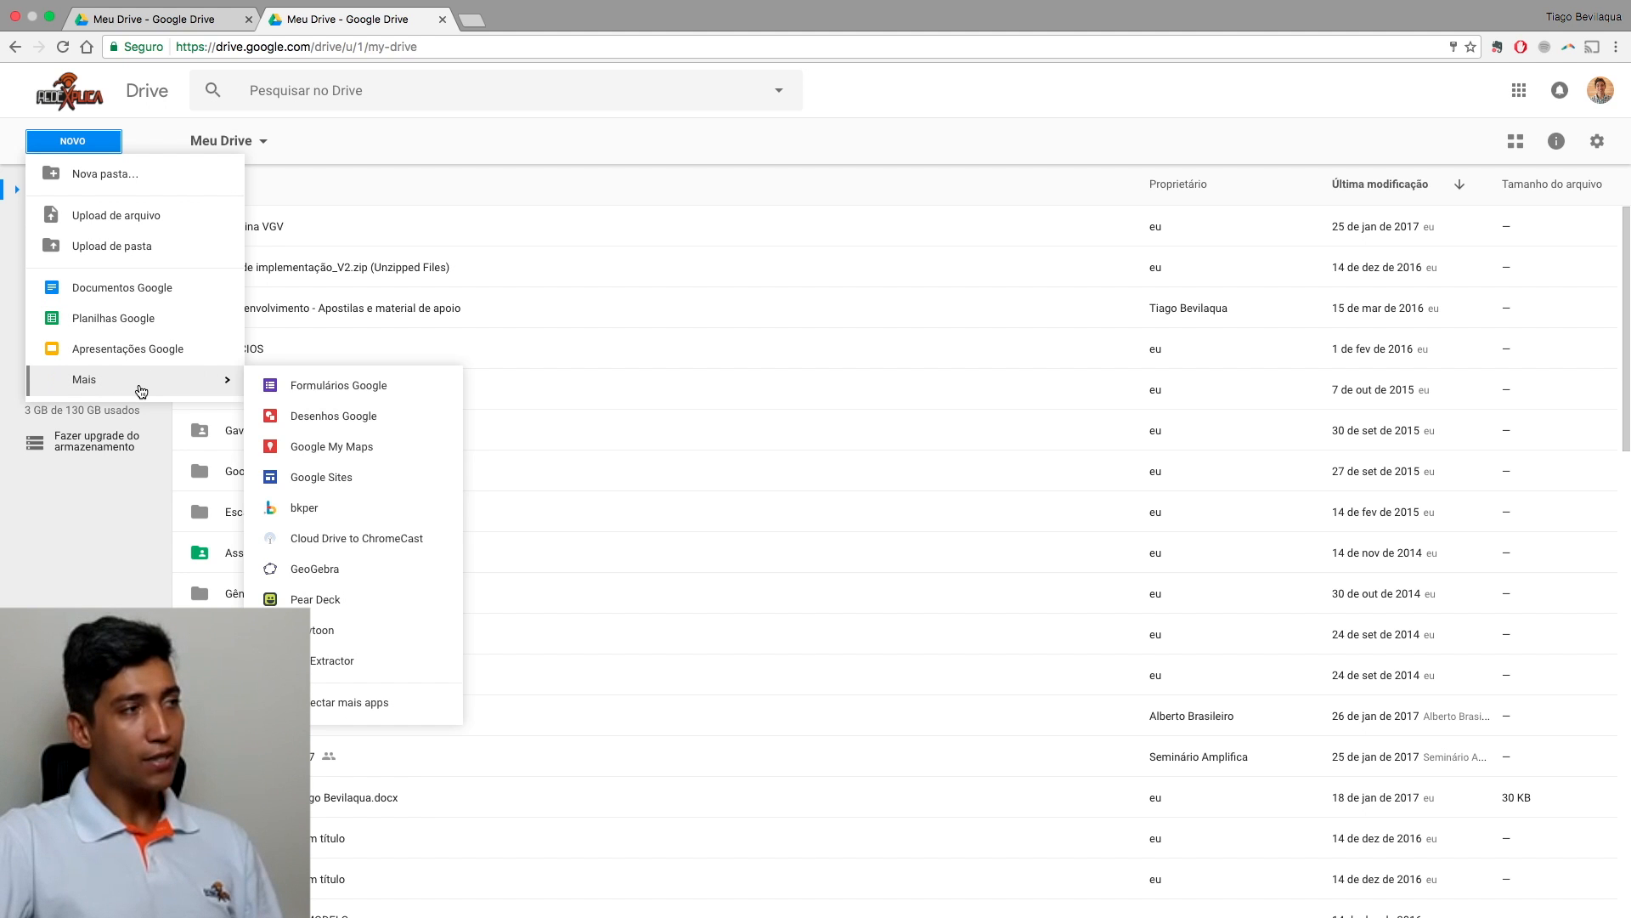
{"action": "left_click", "coordinate": [323, 395]}
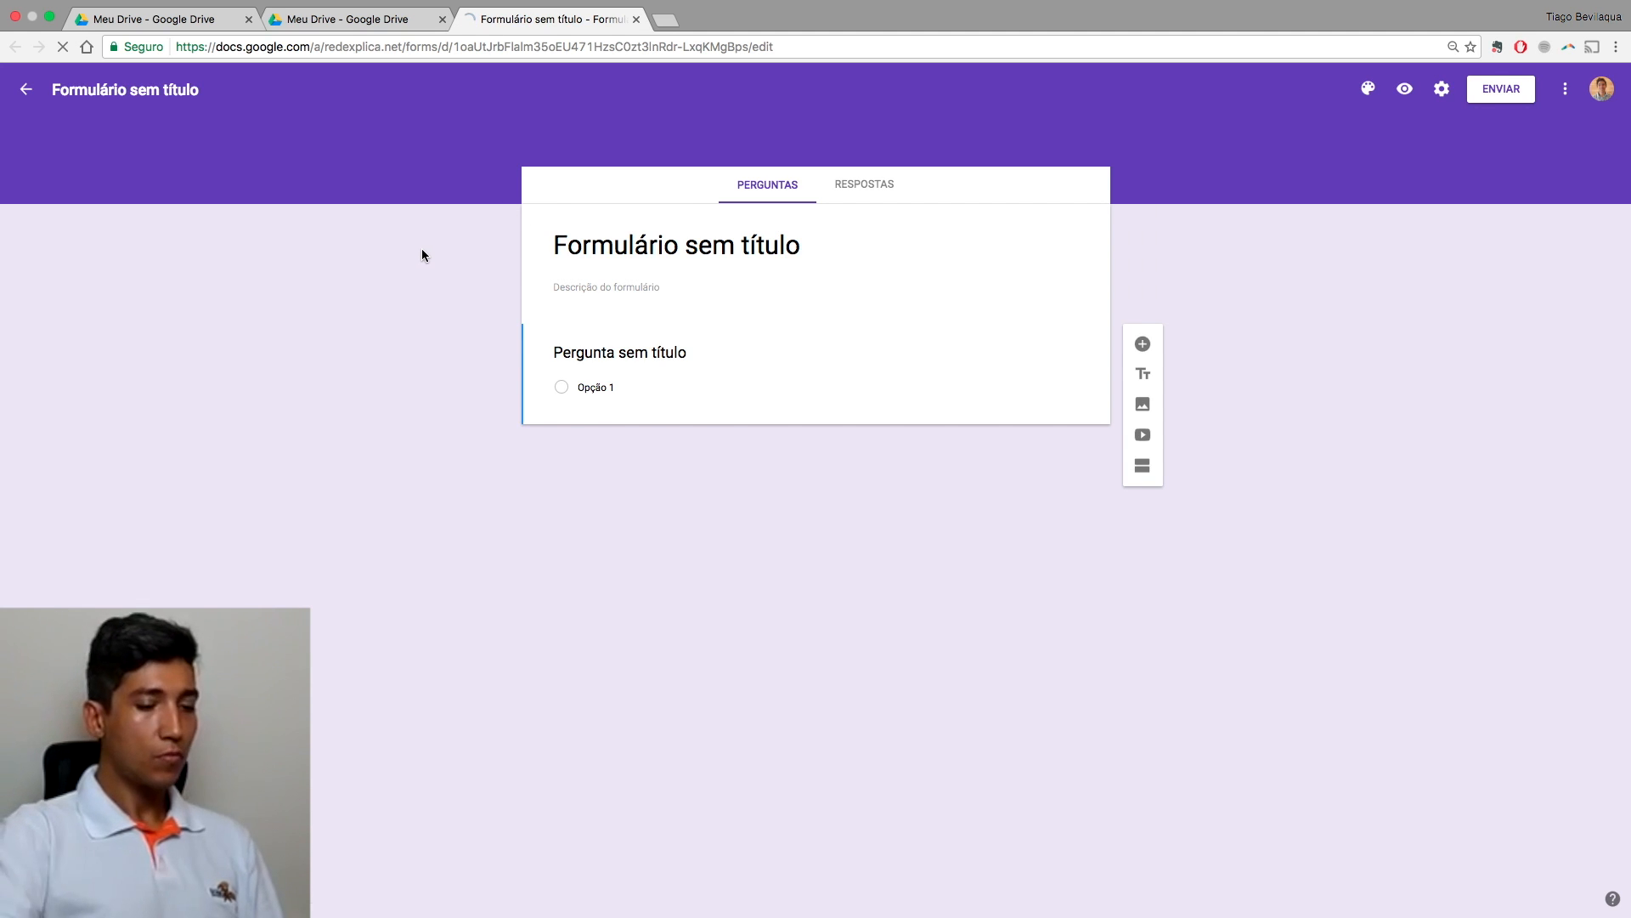
Step: Zoom both the new form and the Drive file list to 150%, then scroll through the files
{"action": "key", "text": "super+plus"}
{"action": "key", "text": "super+plus"}
{"action": "key", "text": "super+plus"}
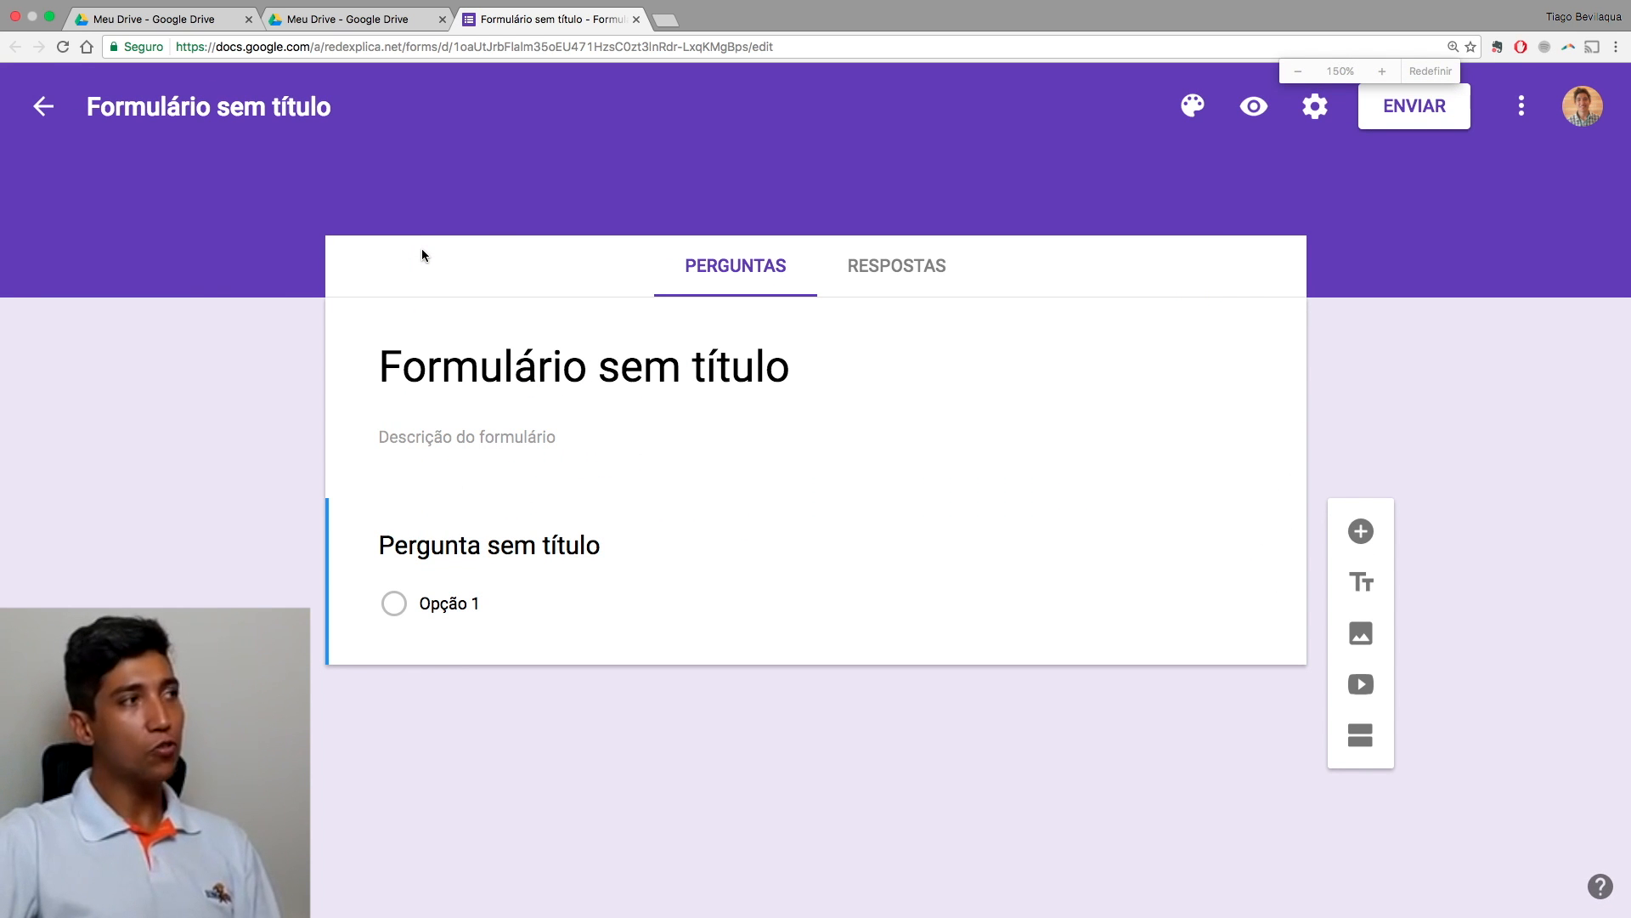
{"action": "left_click", "coordinate": [347, 21]}
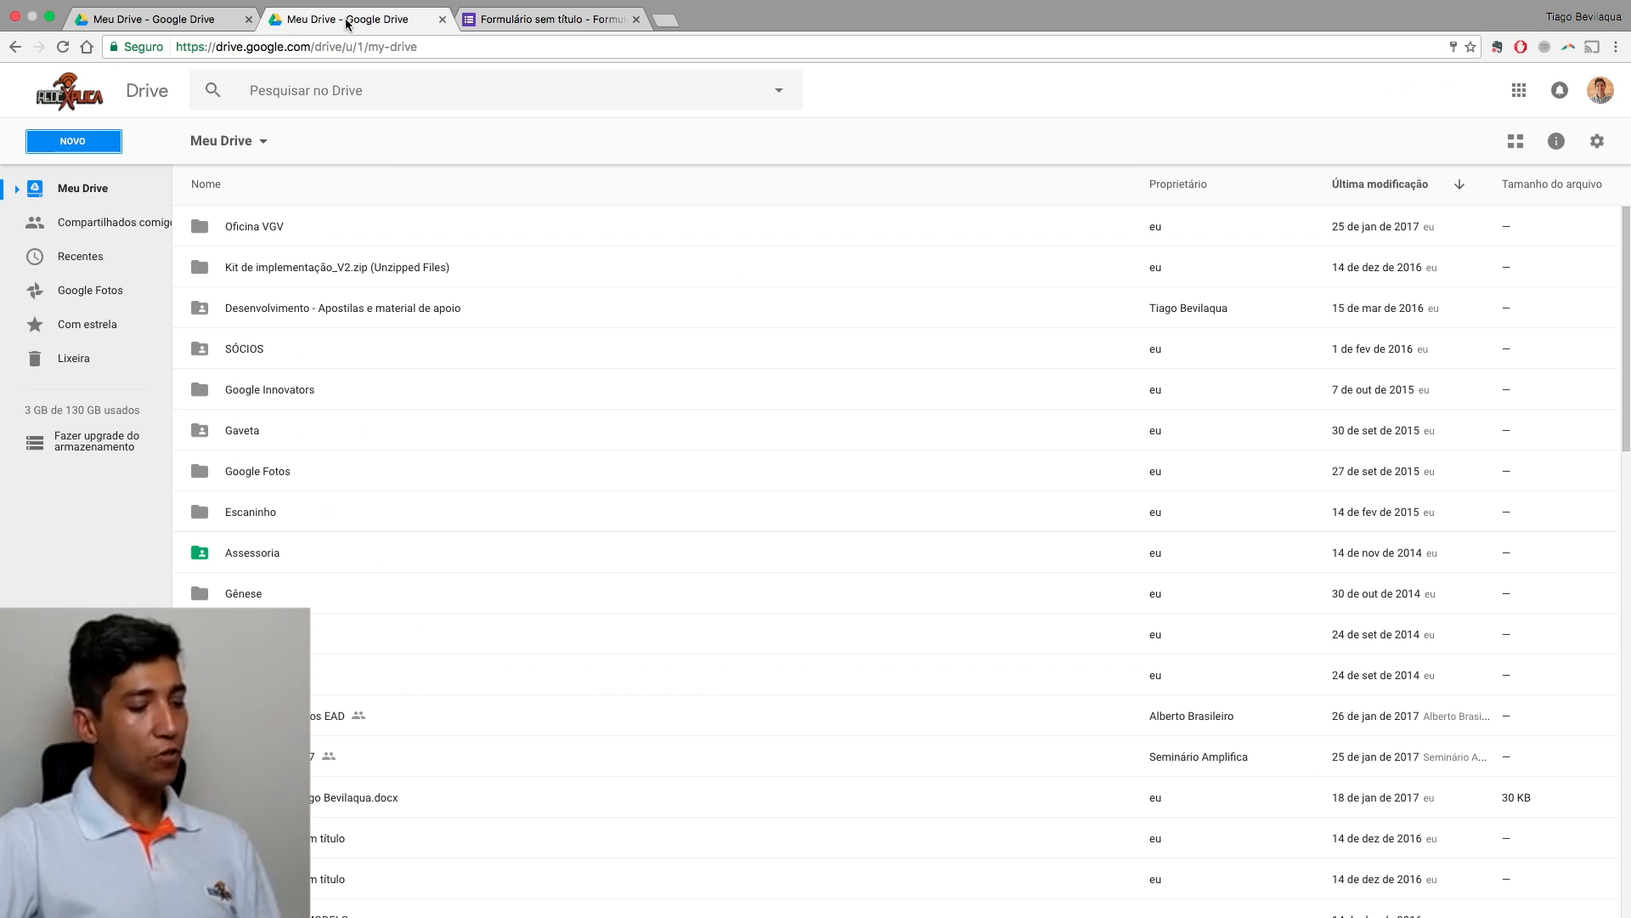
{"action": "key", "text": "super+plus"}
{"action": "key", "text": "super+plus"}
{"action": "key", "text": "super+plus"}
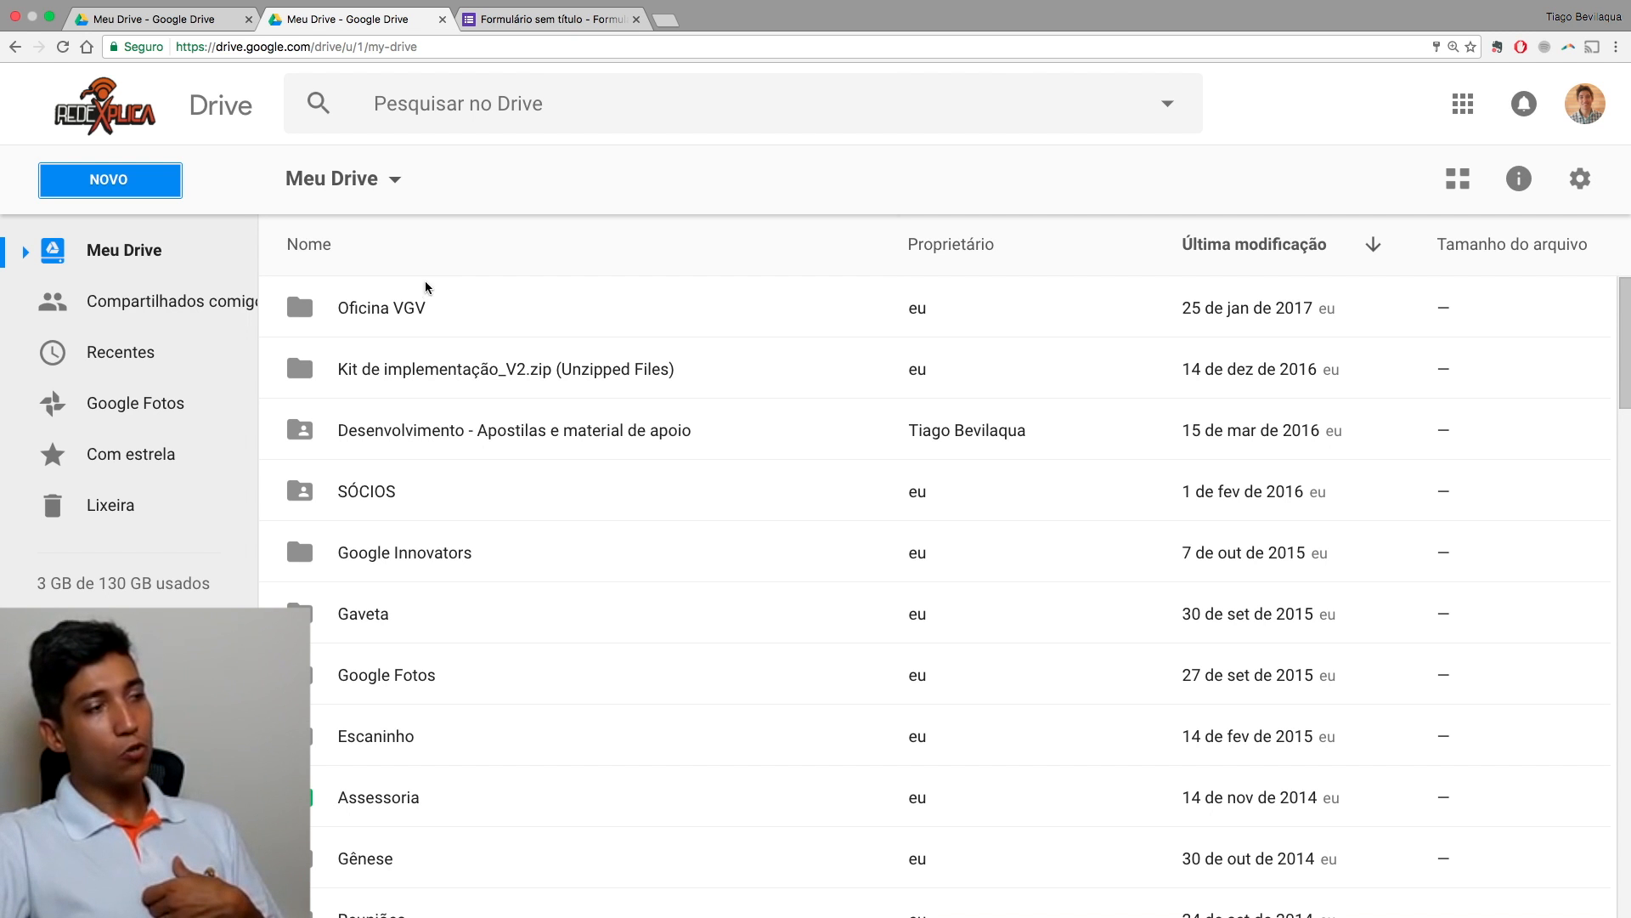
{"action": "scroll", "coordinate": [431, 289], "scroll_direction": "down", "scroll_amount": 5}
{"action": "scroll", "coordinate": [436, 305], "scroll_direction": "down", "scroll_amount": 4}
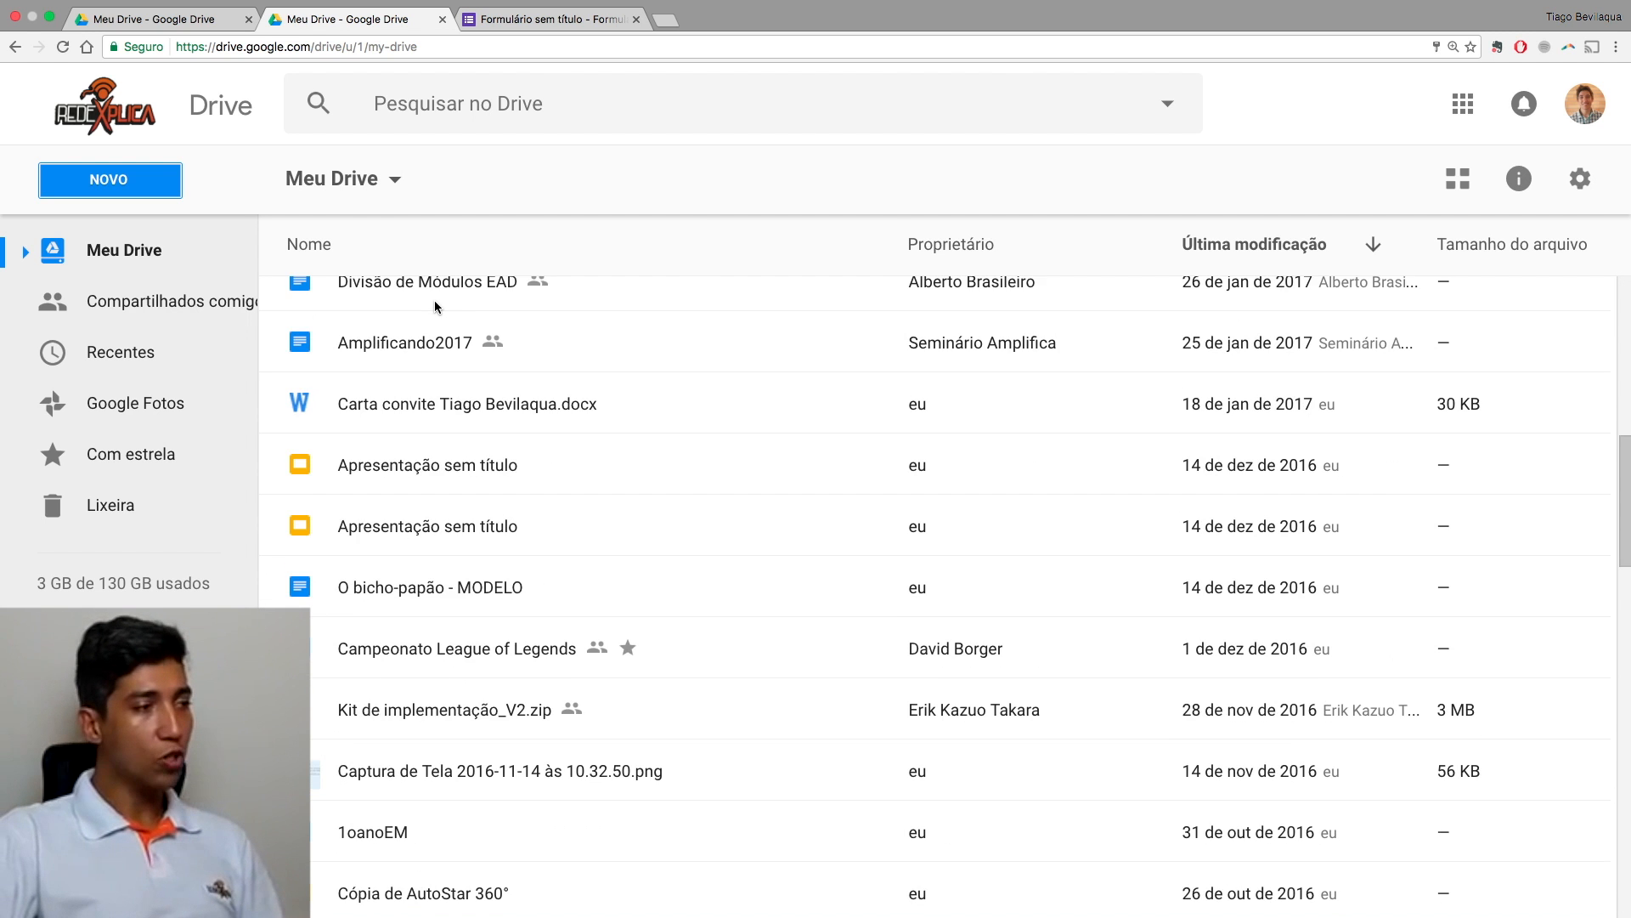
{"action": "scroll", "coordinate": [435, 306], "scroll_direction": "up", "scroll_amount": 8}
{"action": "scroll", "coordinate": [435, 306], "scroll_direction": "down", "scroll_amount": 9}
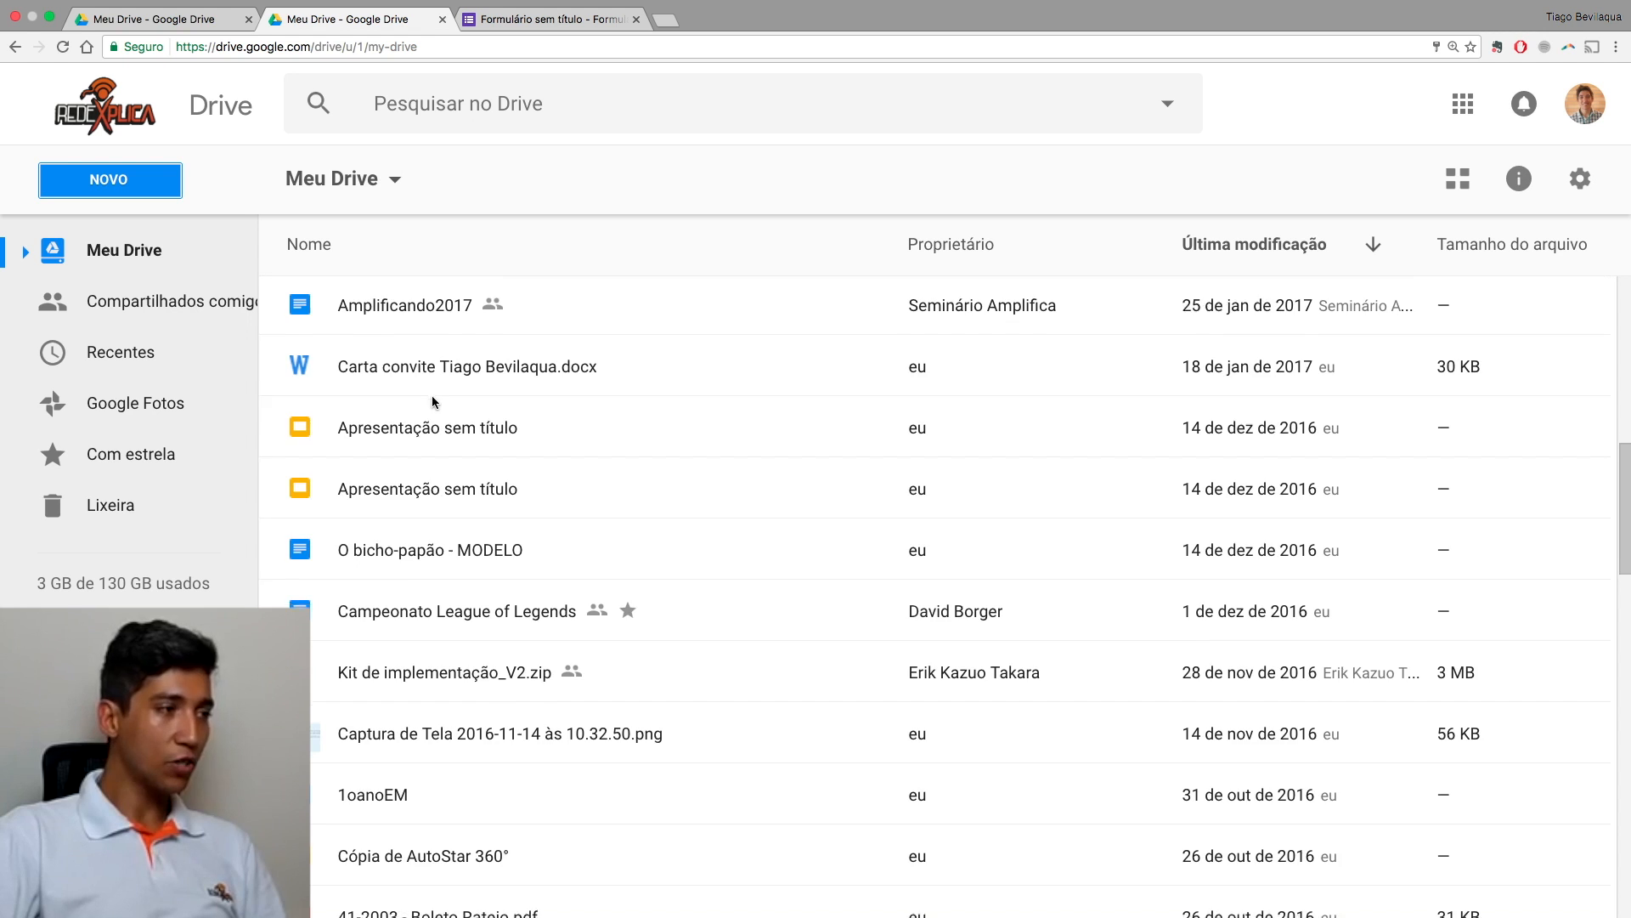
{"action": "scroll", "coordinate": [435, 340], "scroll_direction": "down", "scroll_amount": 15}
{"action": "scroll", "coordinate": [432, 401], "scroll_direction": "down", "scroll_amount": 3}
{"action": "scroll", "coordinate": [432, 401], "scroll_direction": "up", "scroll_amount": 20}
{"action": "scroll", "coordinate": [431, 397], "scroll_direction": "down", "scroll_amount": 14}
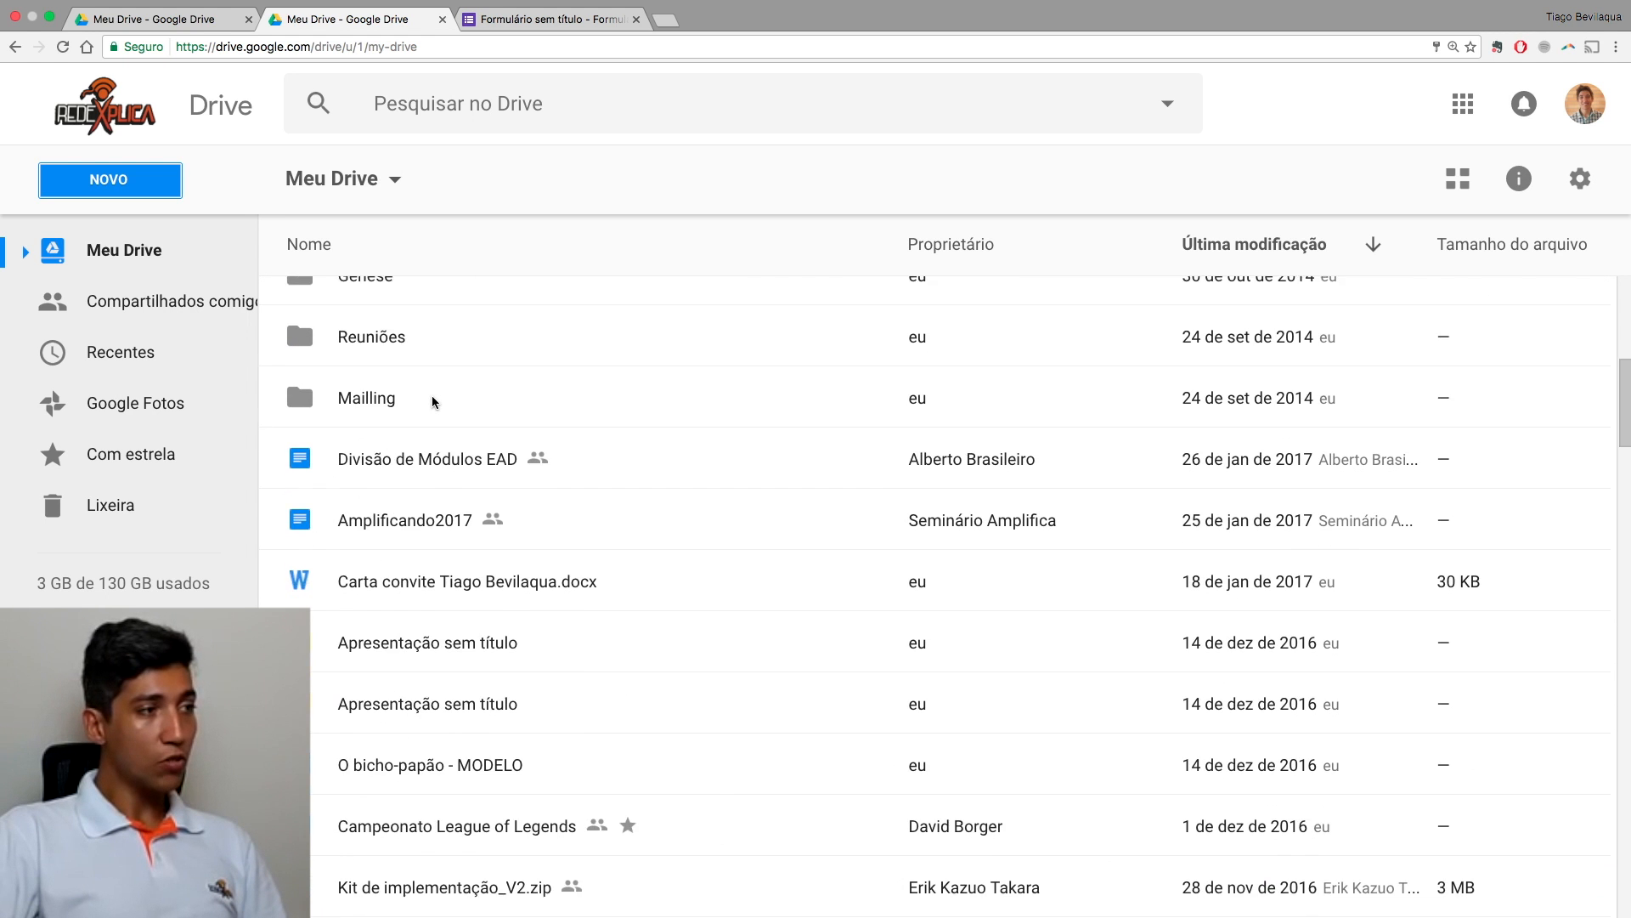
{"action": "scroll", "coordinate": [433, 401], "scroll_direction": "down", "scroll_amount": 7}
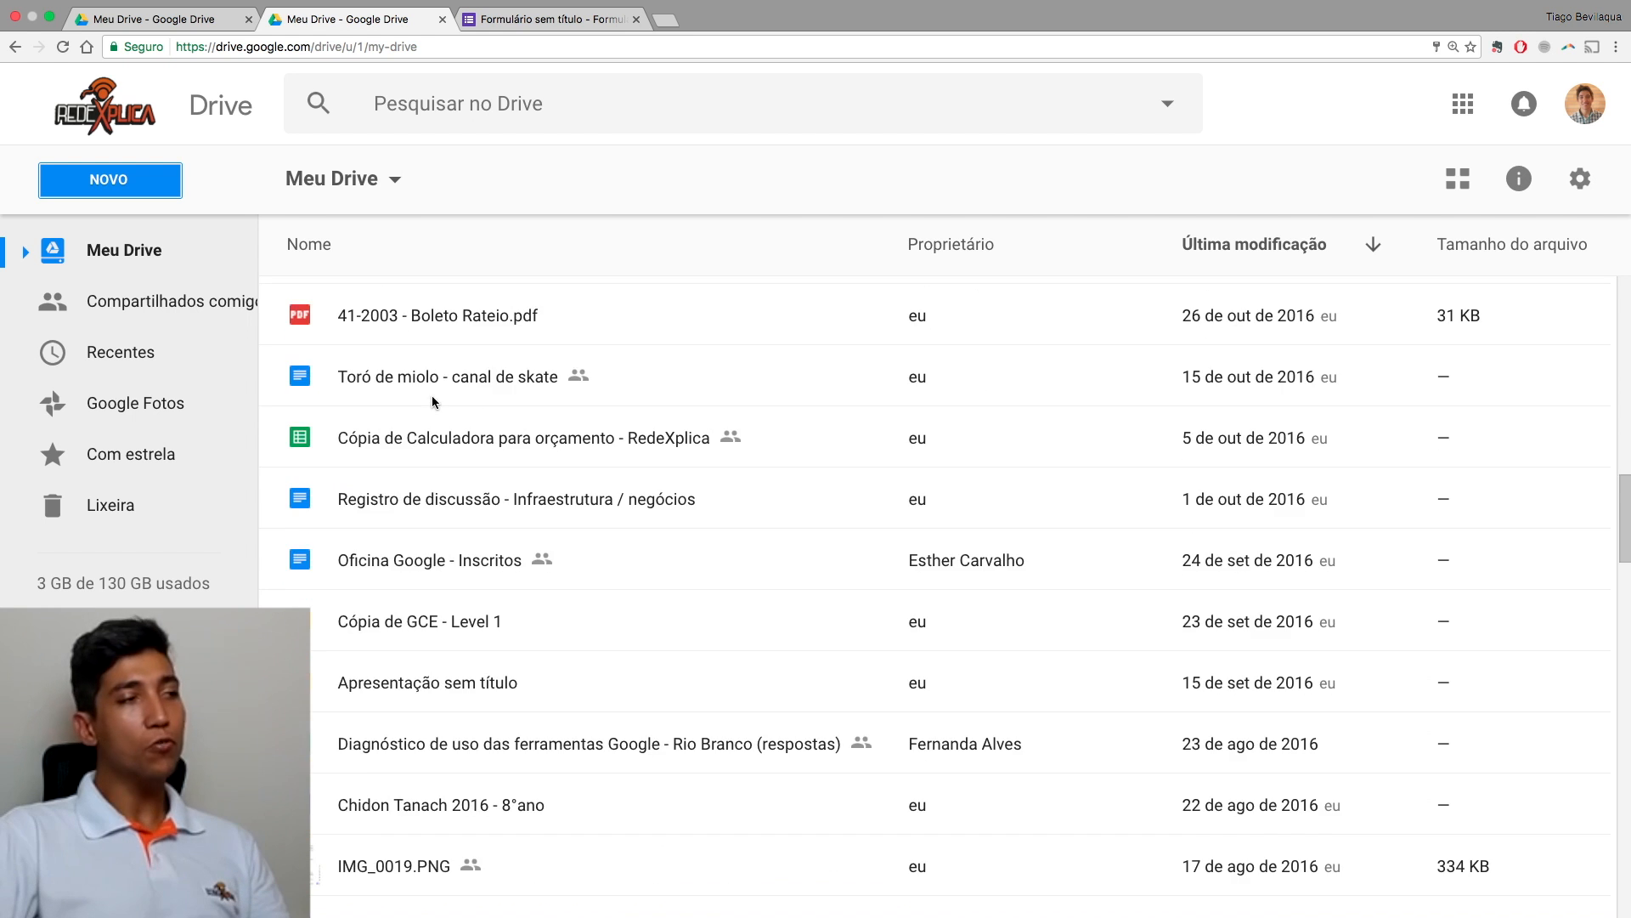
{"action": "scroll", "coordinate": [433, 401], "scroll_direction": "up", "scroll_amount": 20}
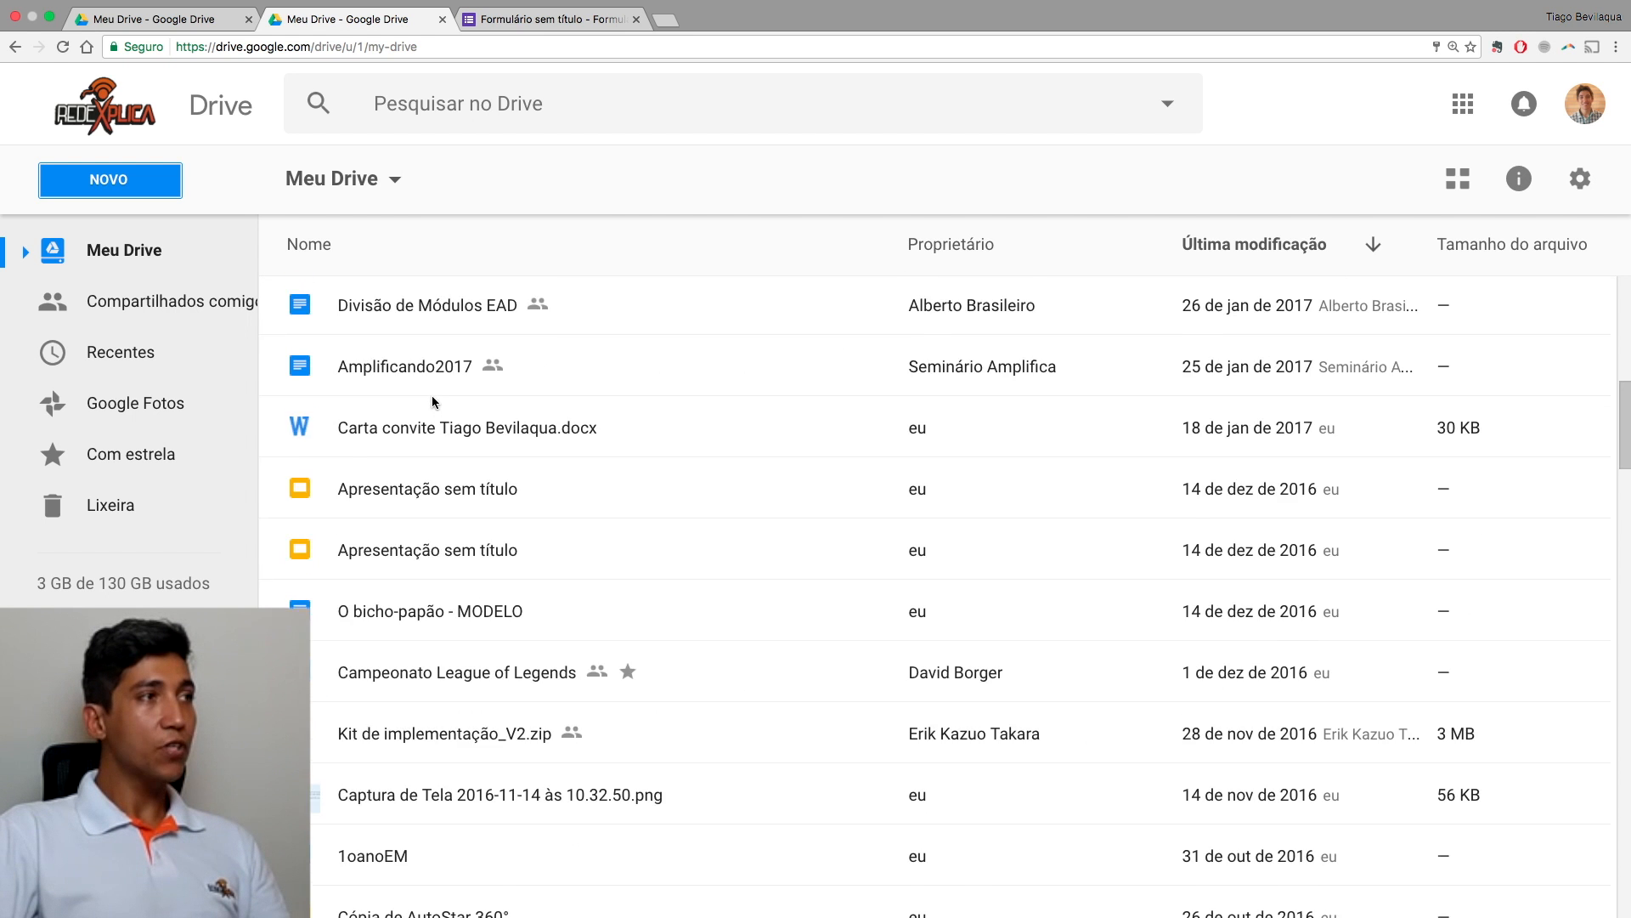
Step: Title the form 'Exemplo para vídeo tutorial' and give the file name that same title
{"action": "left_click", "coordinate": [514, 25]}
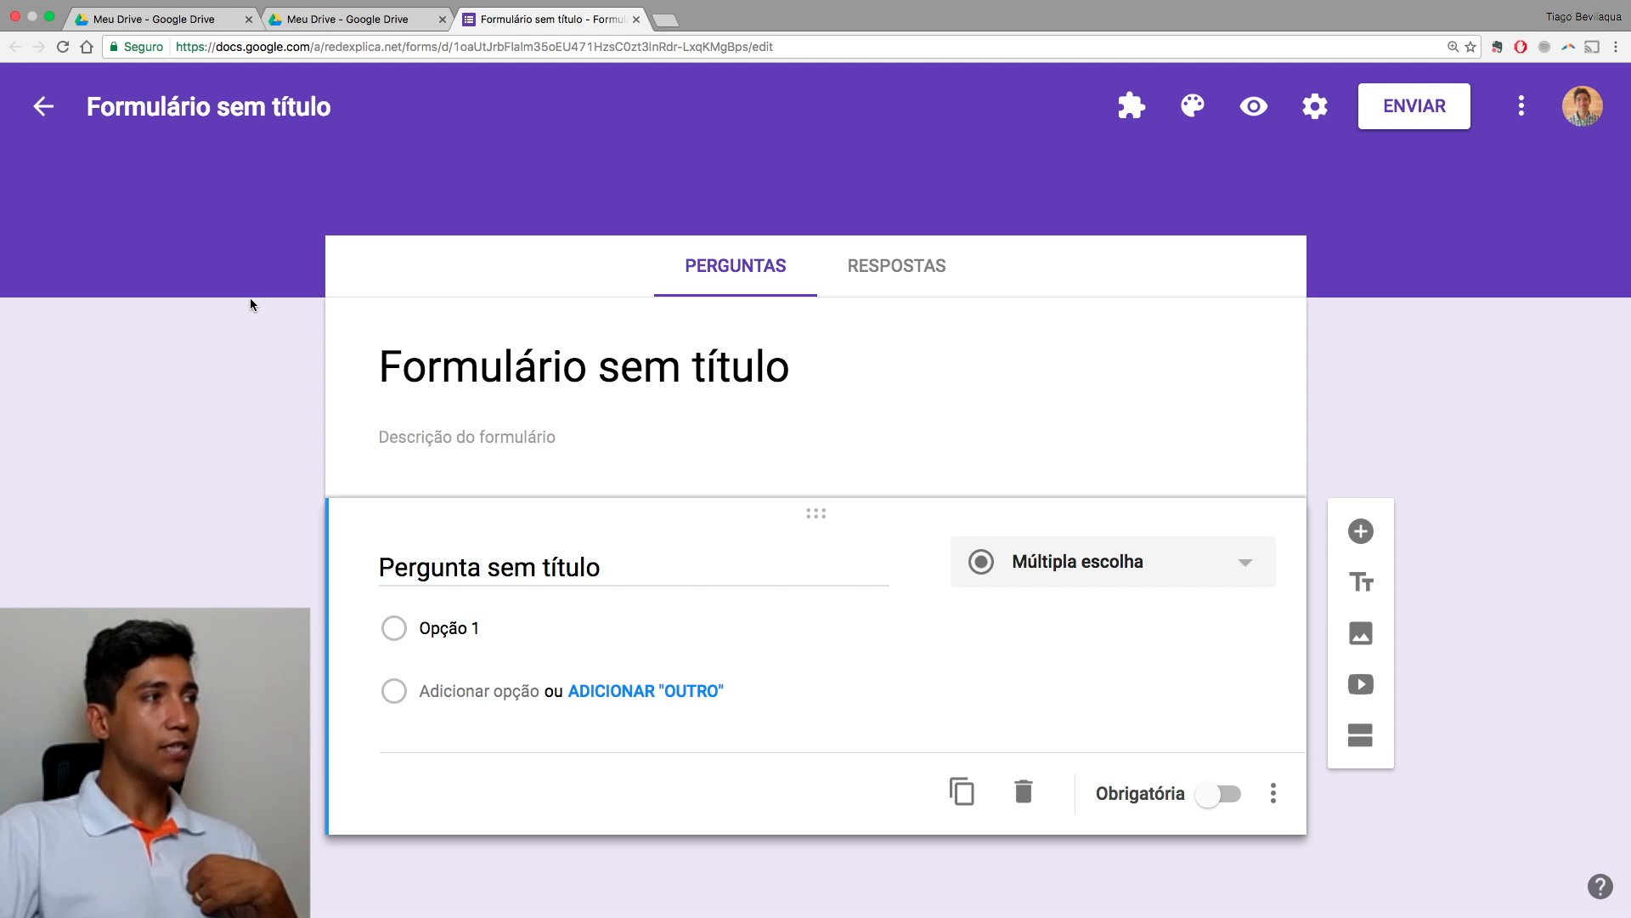
{"action": "left_click", "coordinate": [173, 110]}
{"action": "triple_click", "coordinate": [235, 117]}
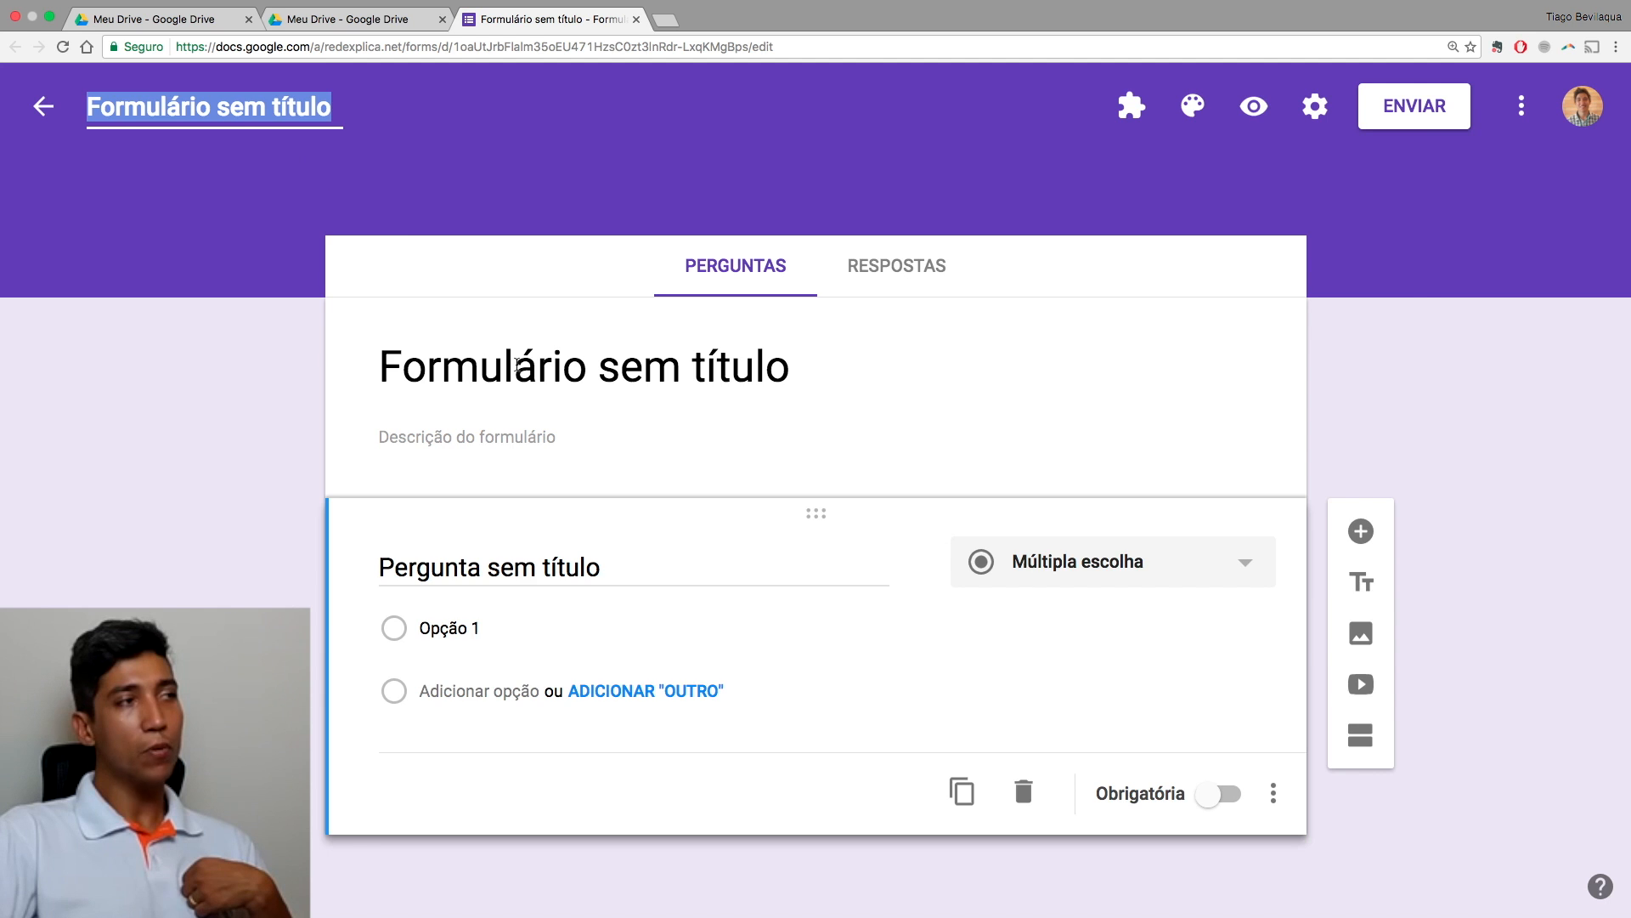
{"action": "triple_click", "coordinate": [528, 367]}
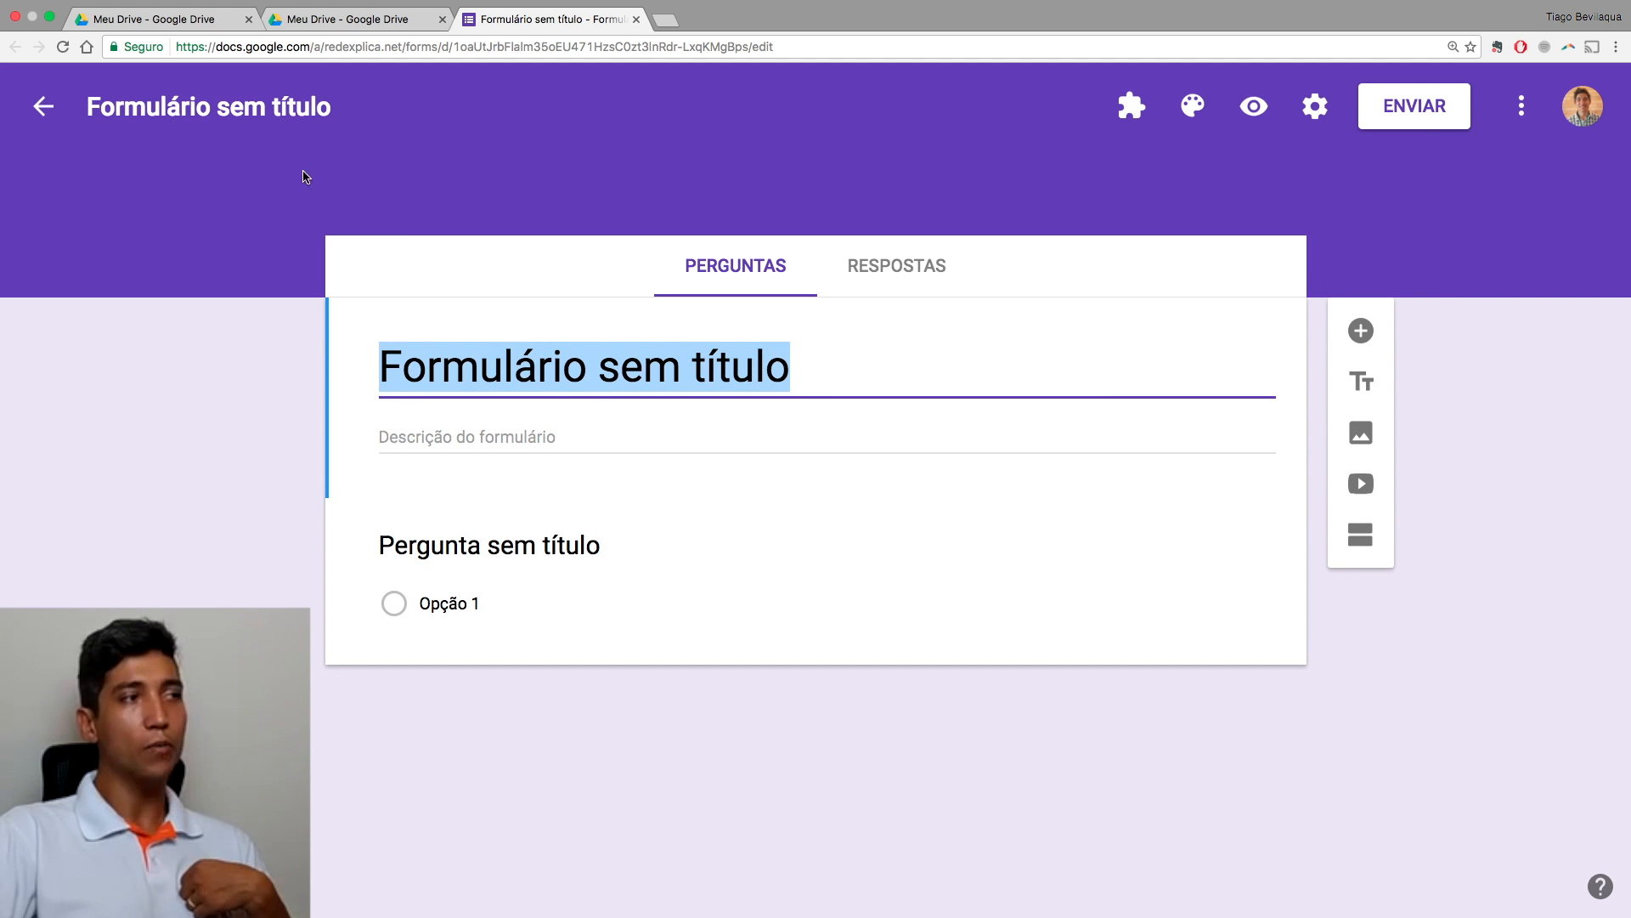
{"action": "type", "text": "Exemplo para vídeo tutorial"}
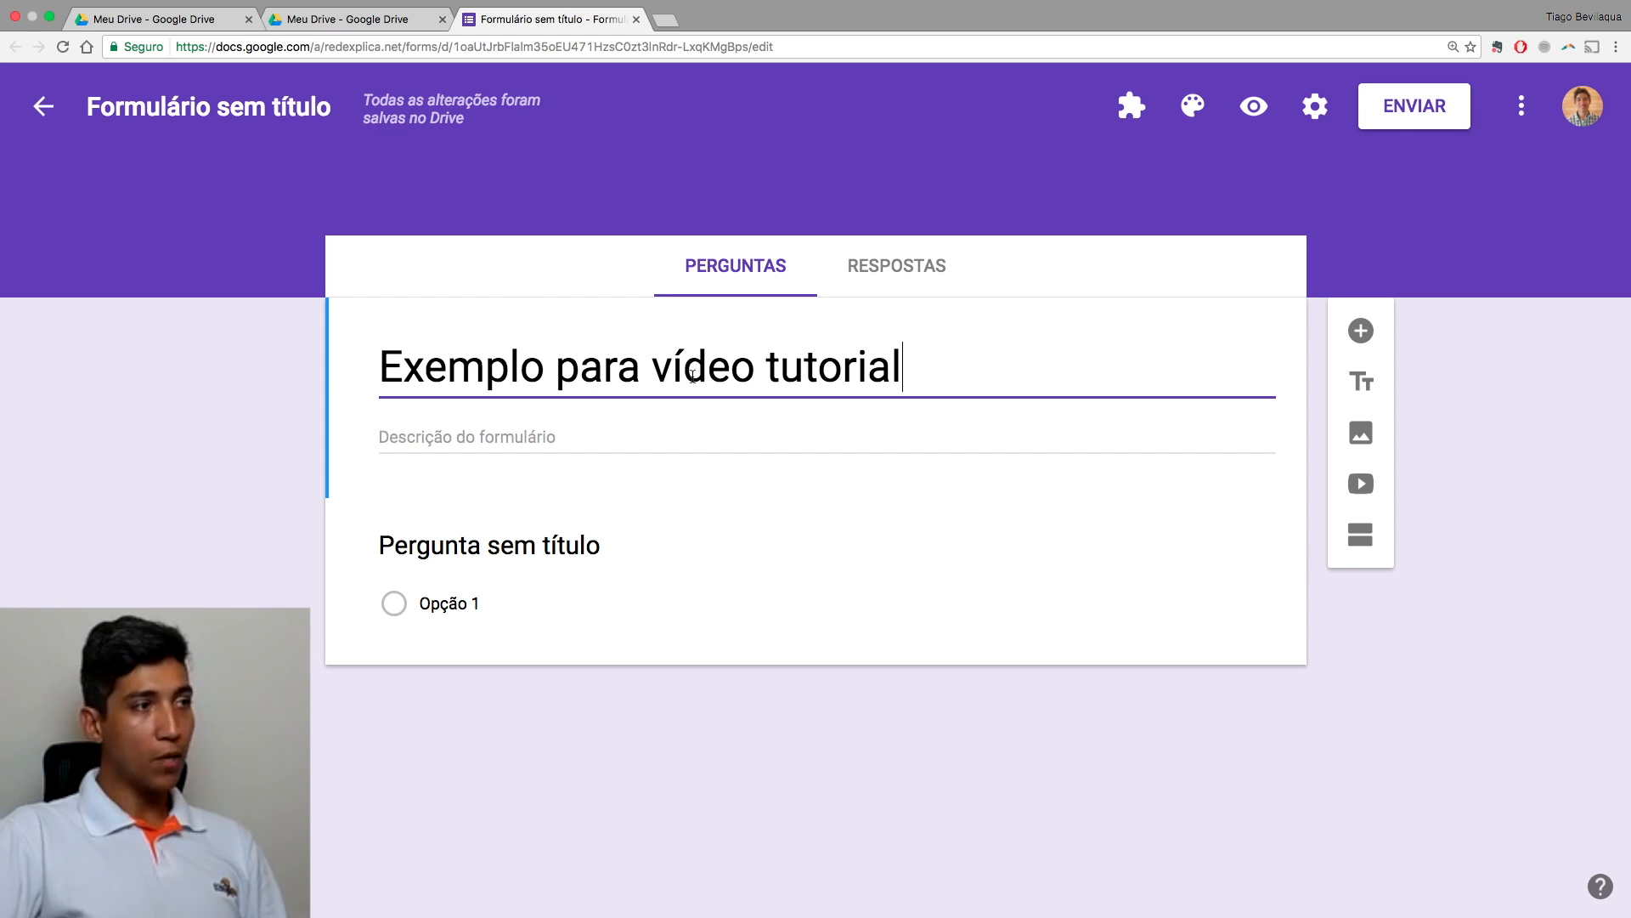
{"action": "left_click", "coordinate": [655, 435]}
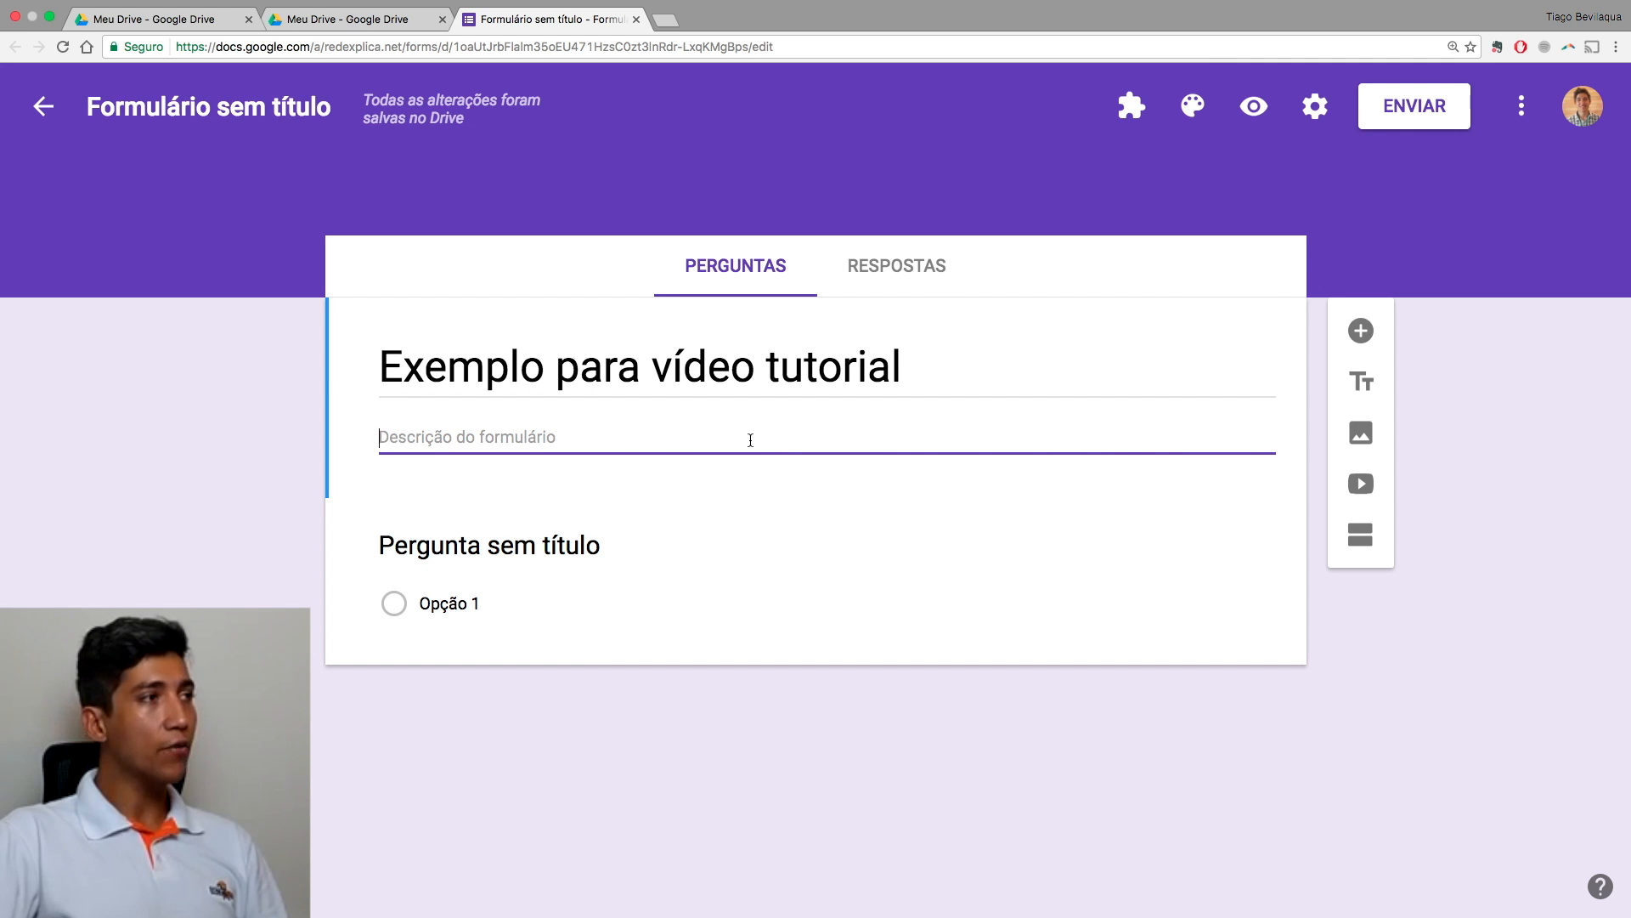
{"action": "left_click", "coordinate": [261, 107]}
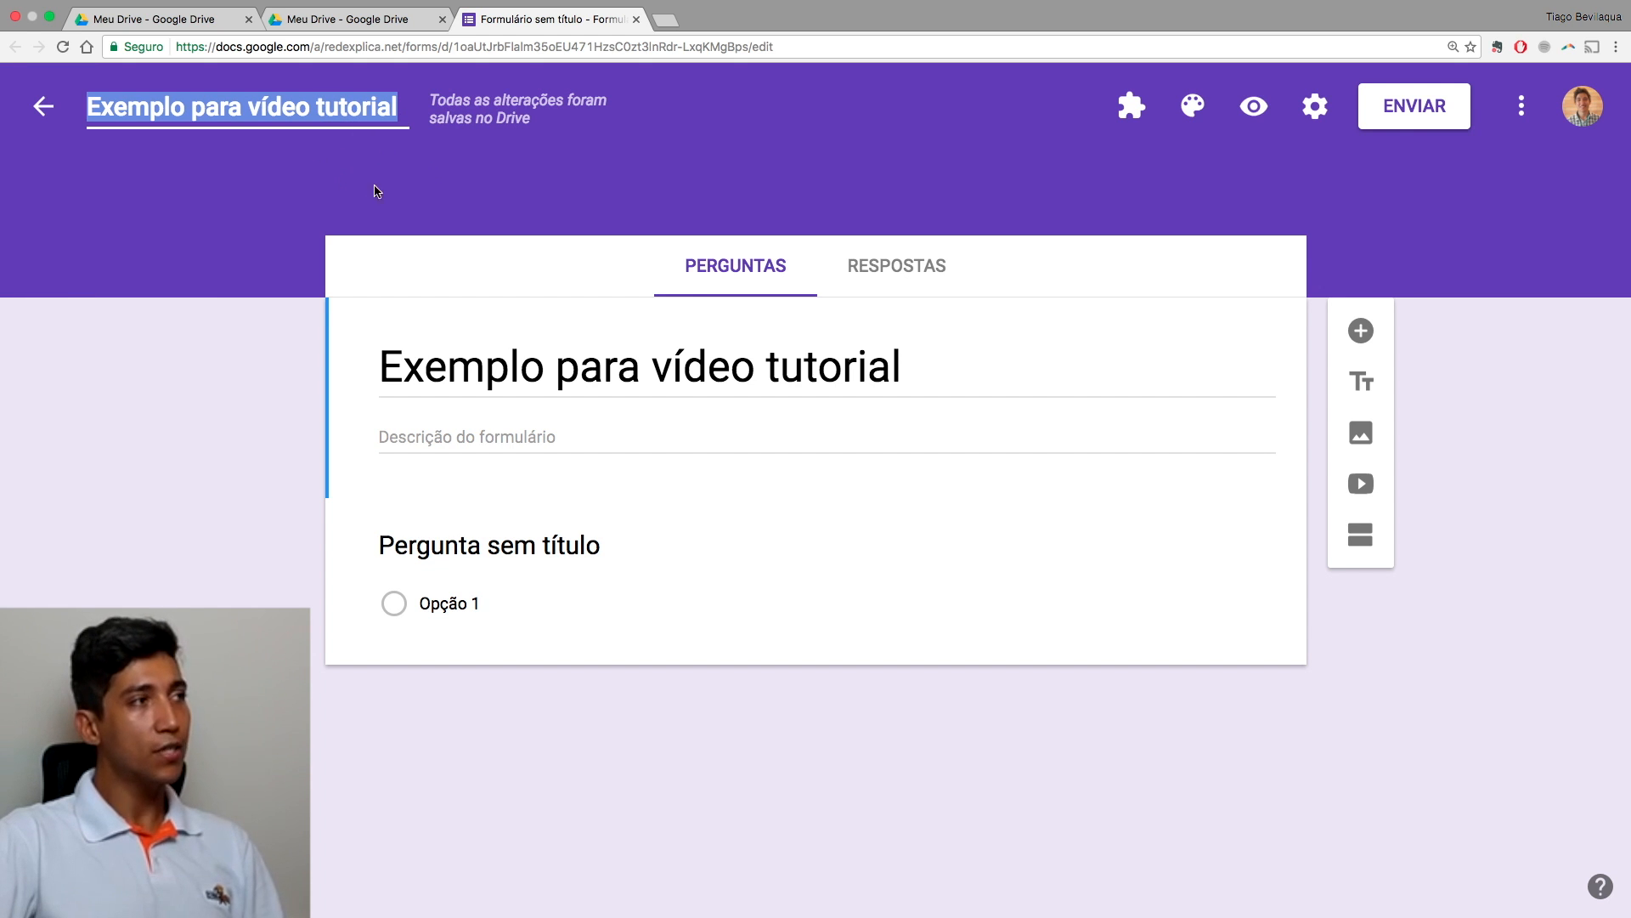
{"action": "left_click", "coordinate": [368, 24]}
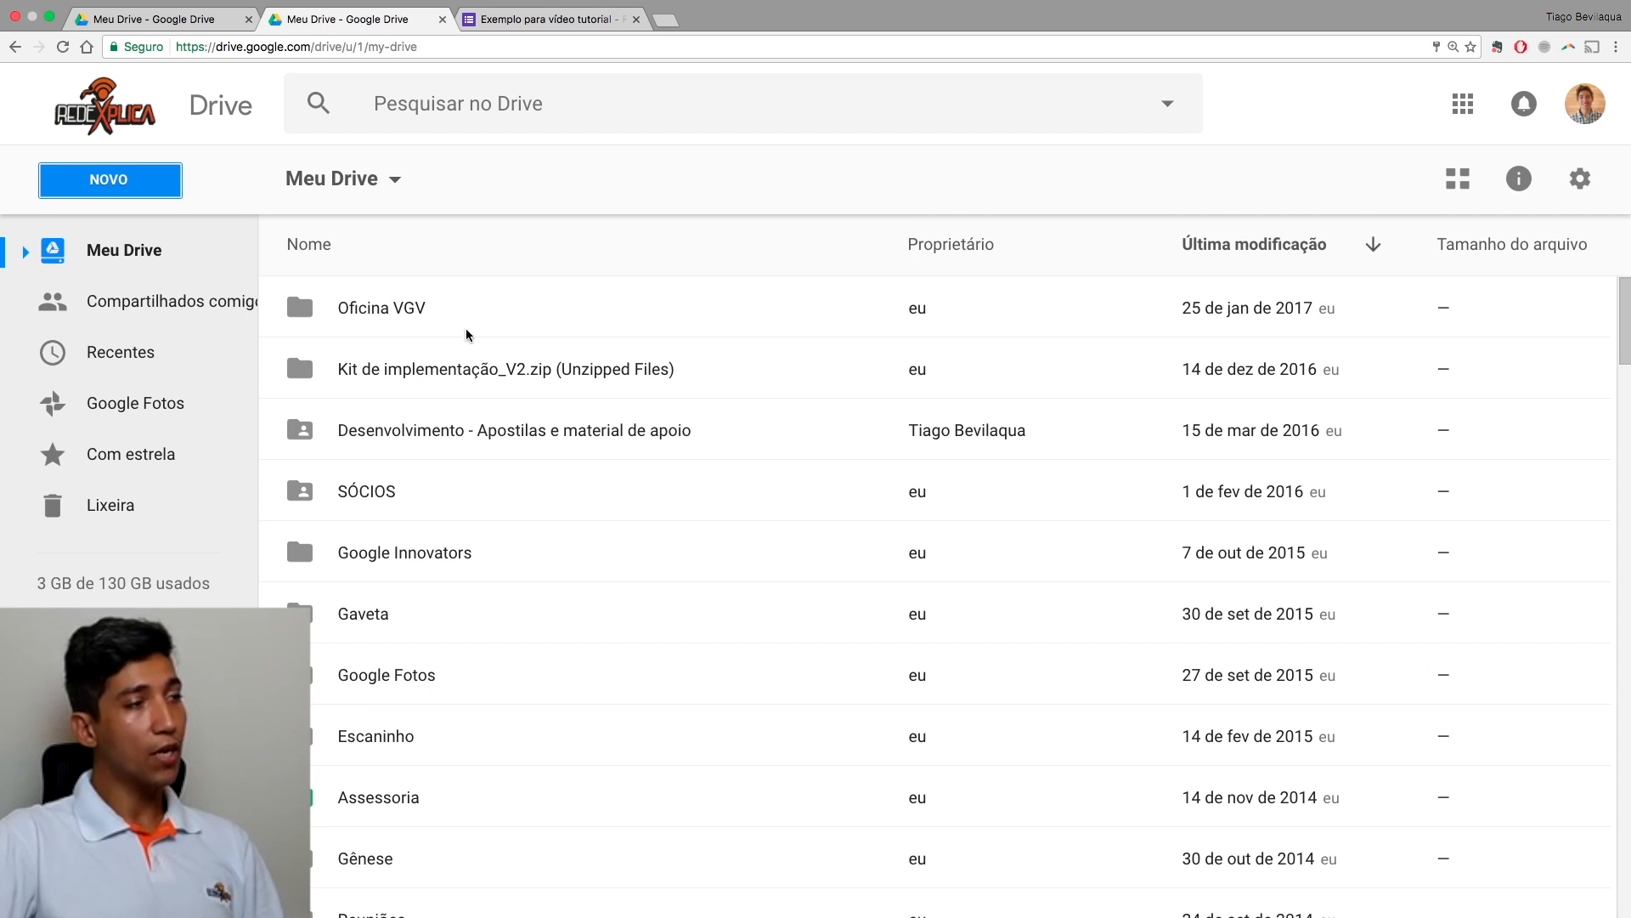
{"action": "scroll", "coordinate": [472, 340], "scroll_direction": "down", "scroll_amount": 6}
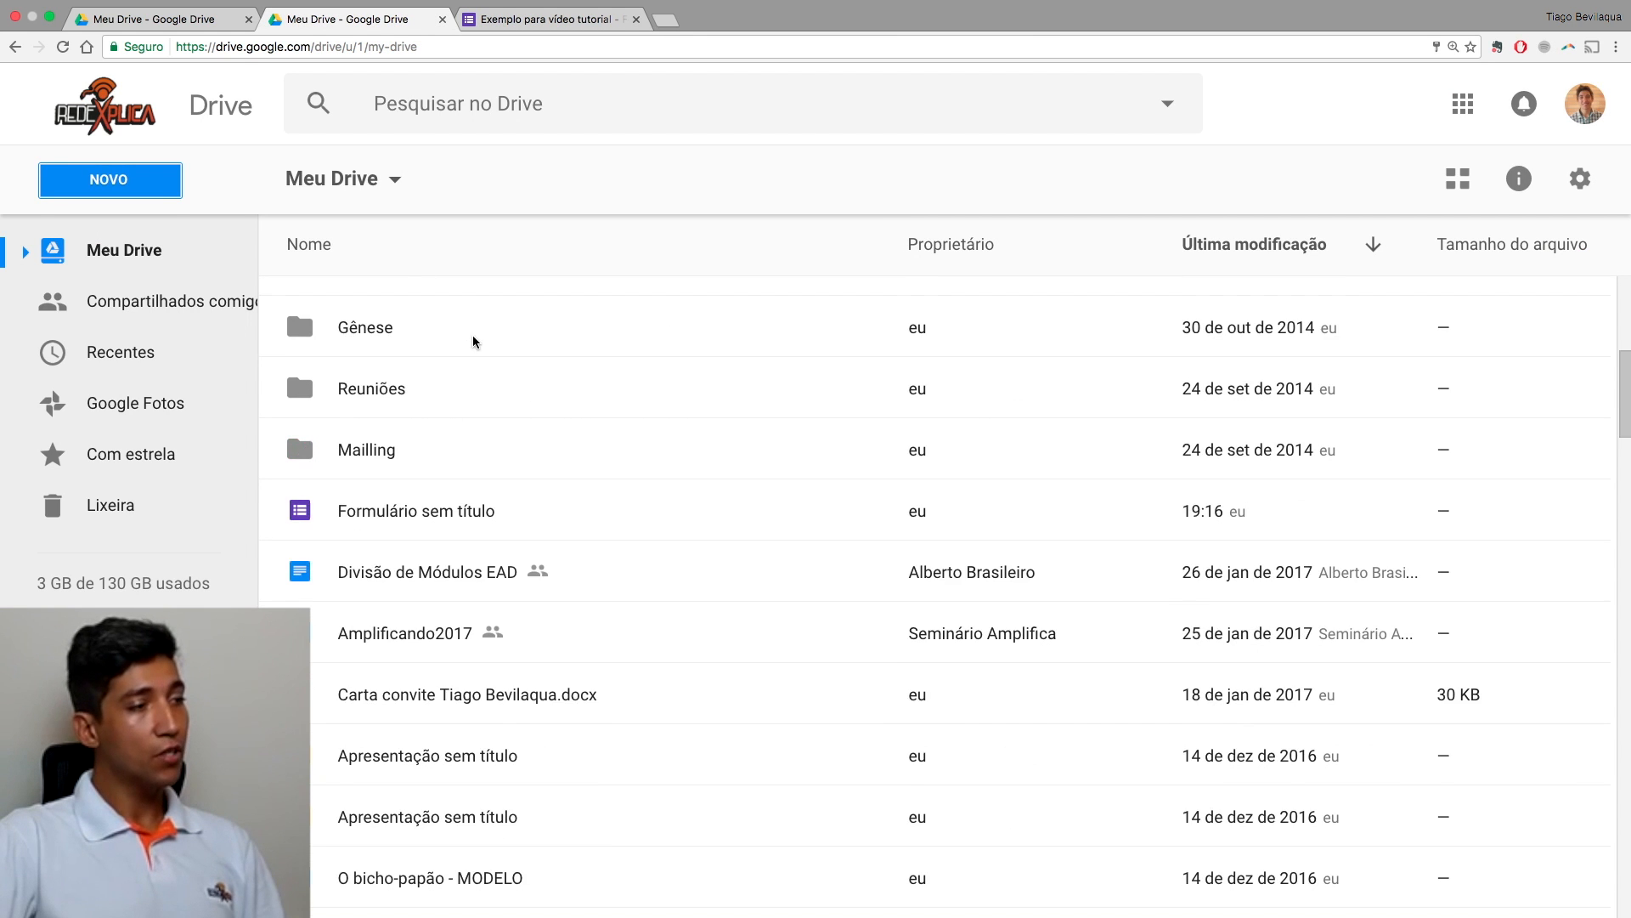
{"action": "left_click", "coordinate": [1264, 245]}
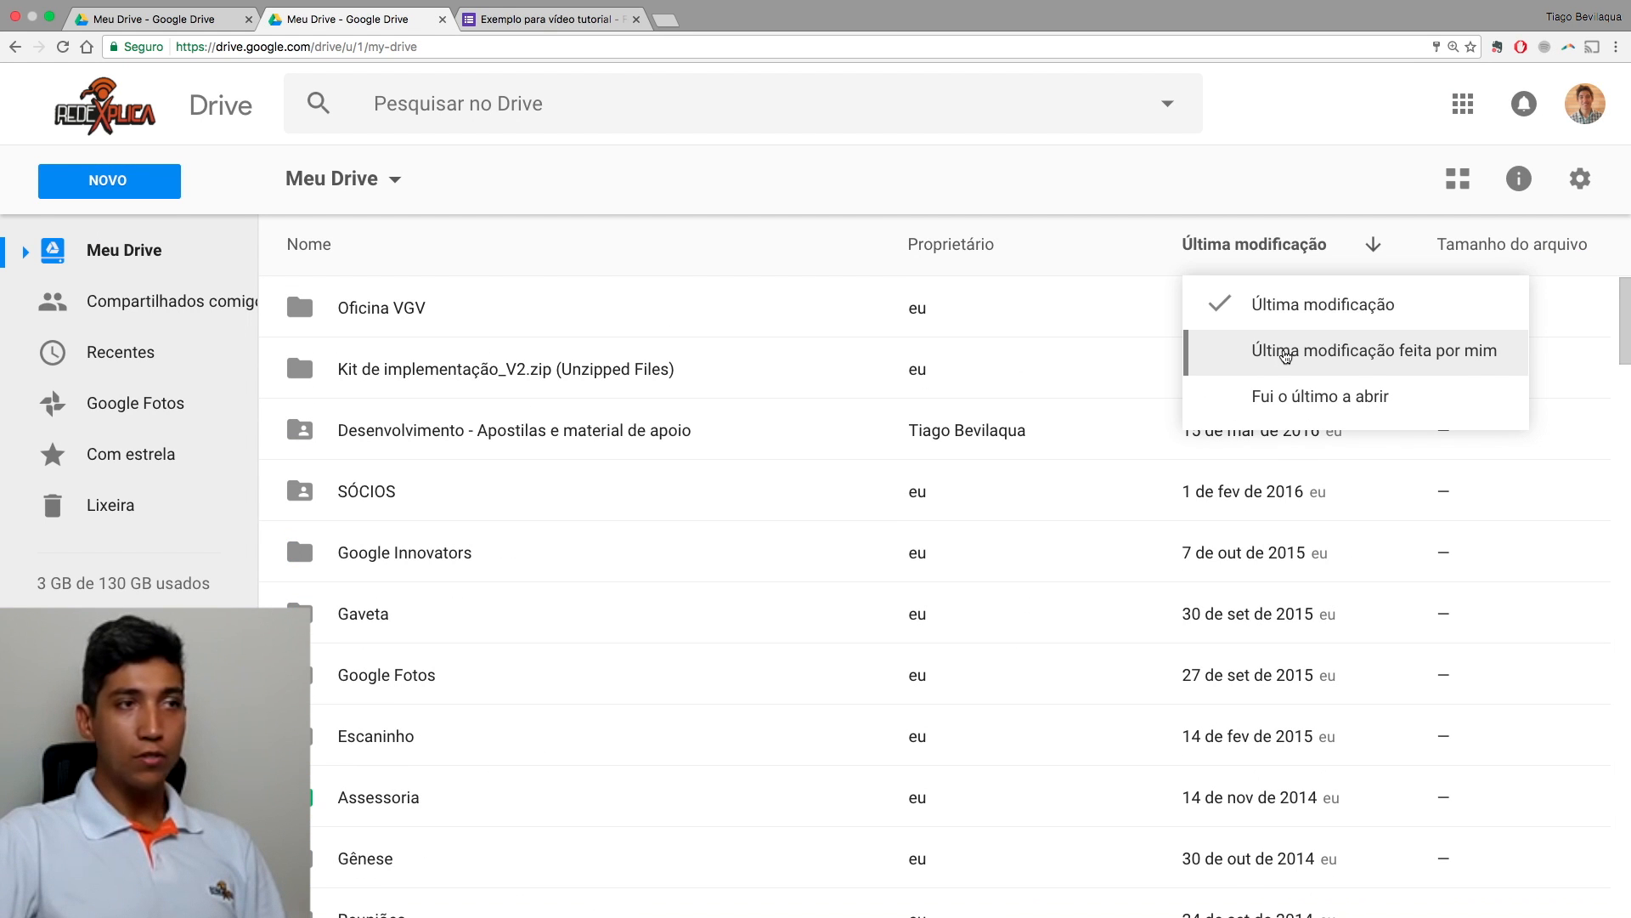
{"action": "left_click", "coordinate": [1285, 305]}
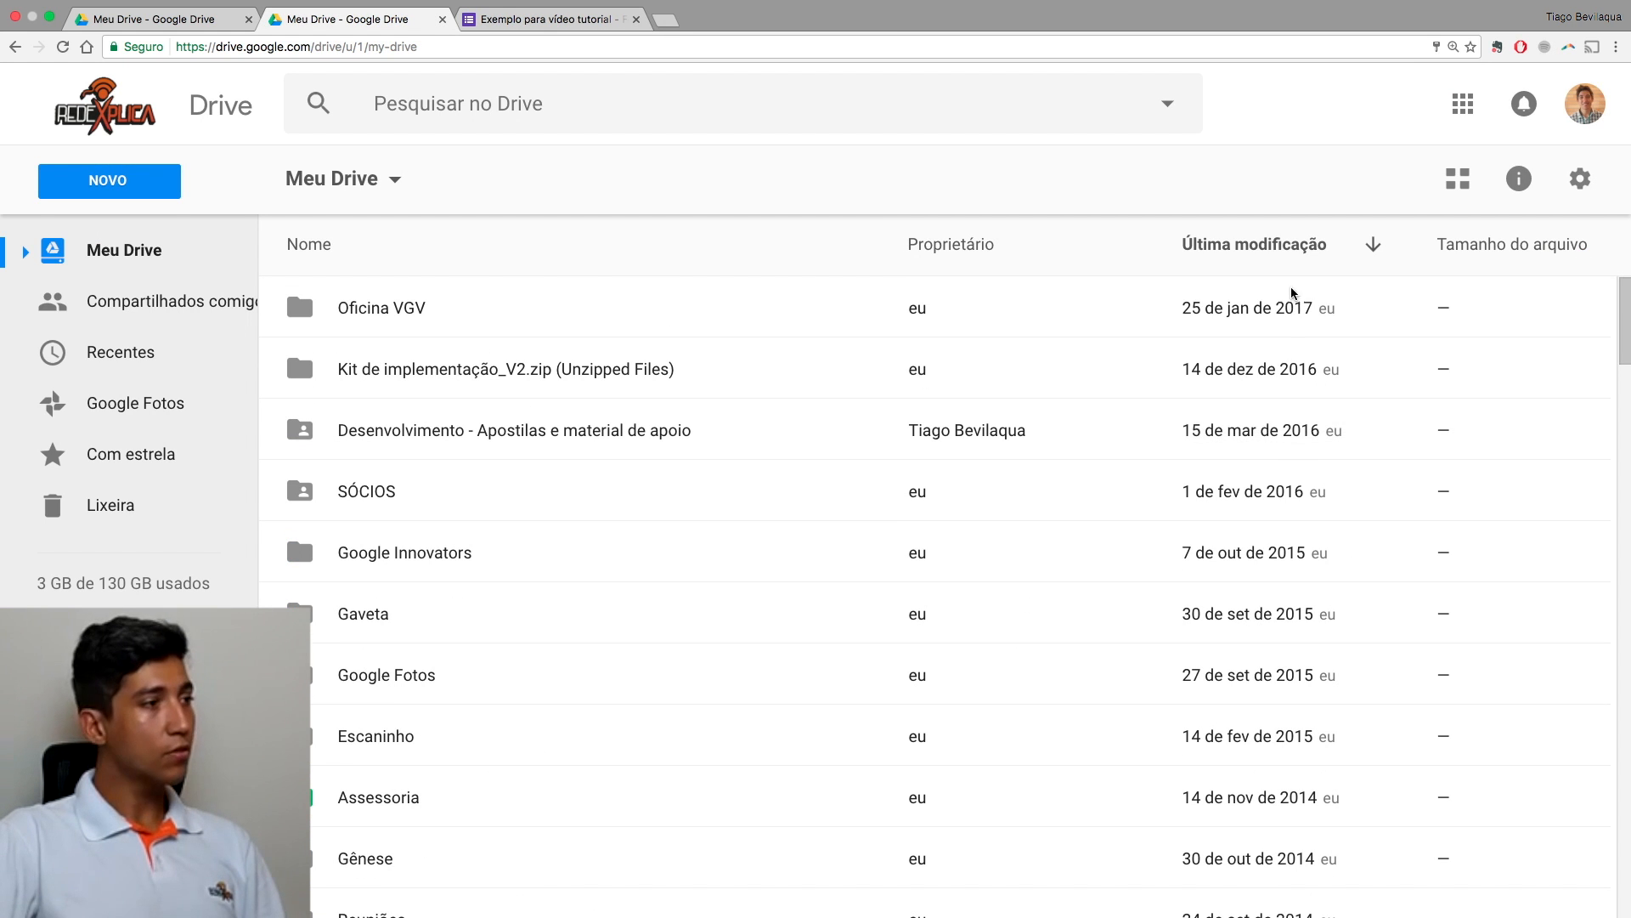
{"action": "scroll", "coordinate": [1131, 375], "scroll_direction": "down", "scroll_amount": 5}
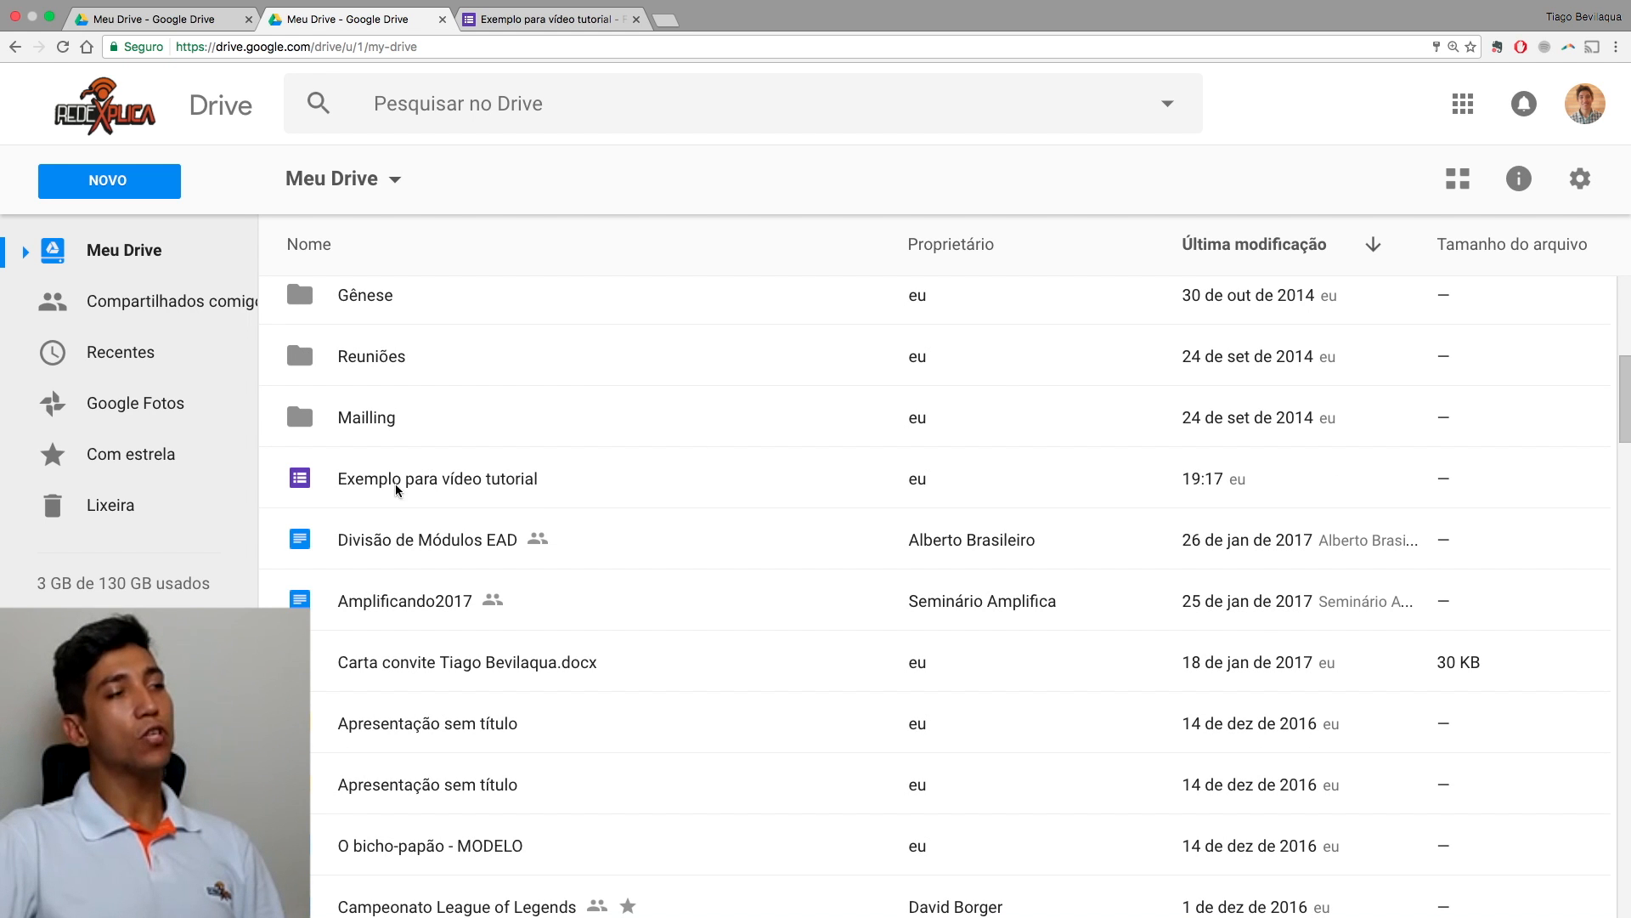
{"action": "left_click", "coordinate": [436, 486]}
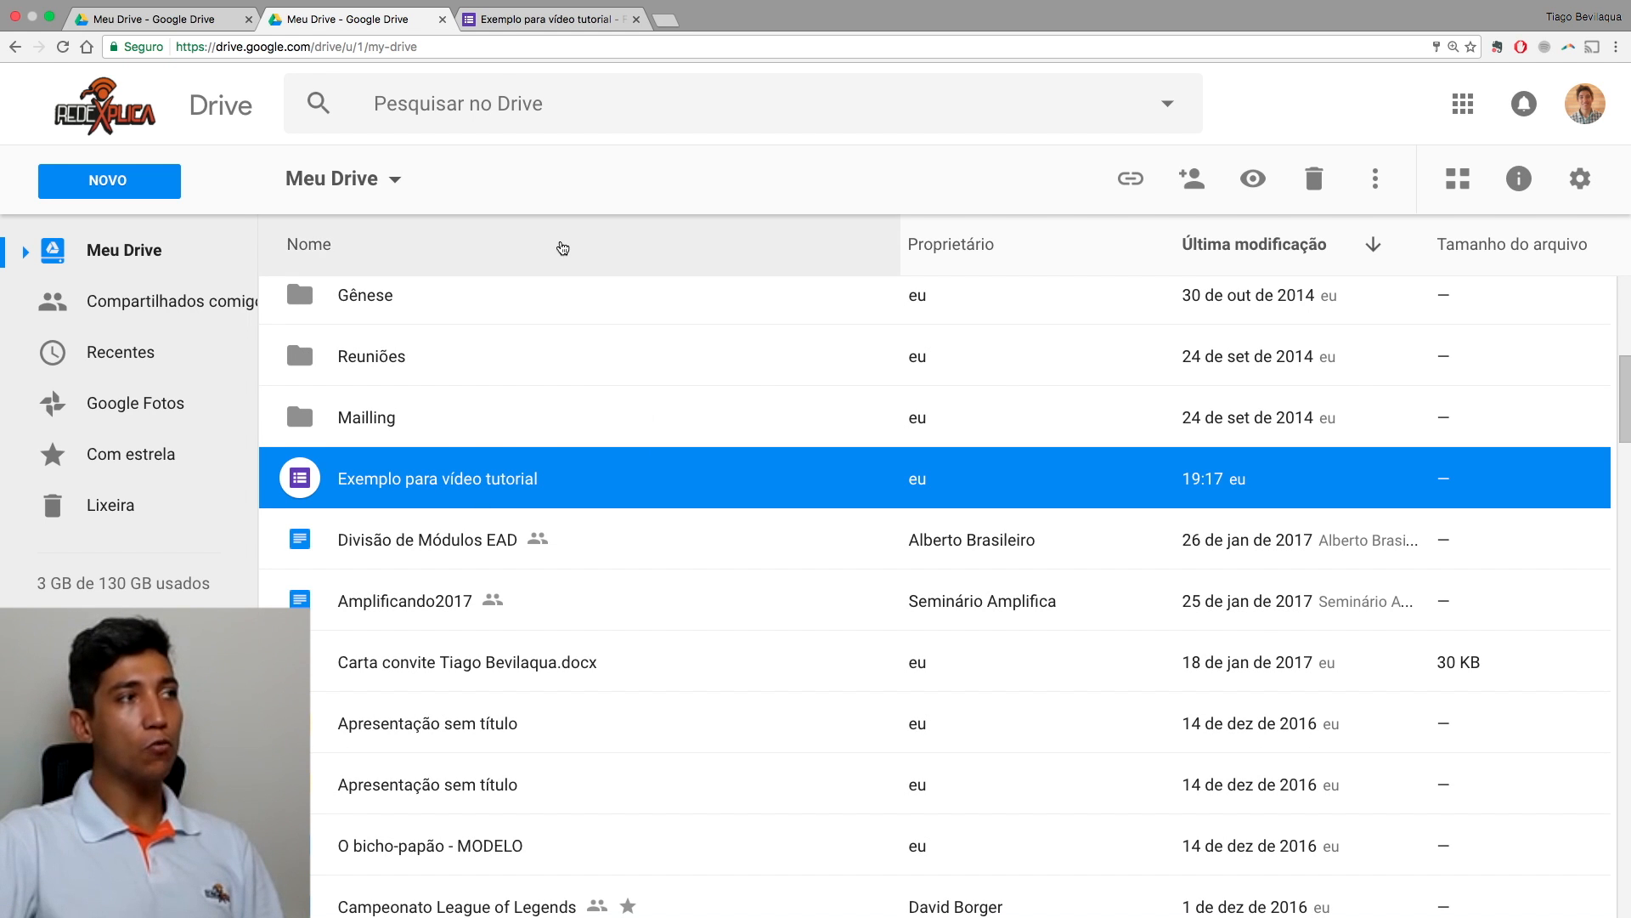
{"action": "left_click", "coordinate": [522, 24]}
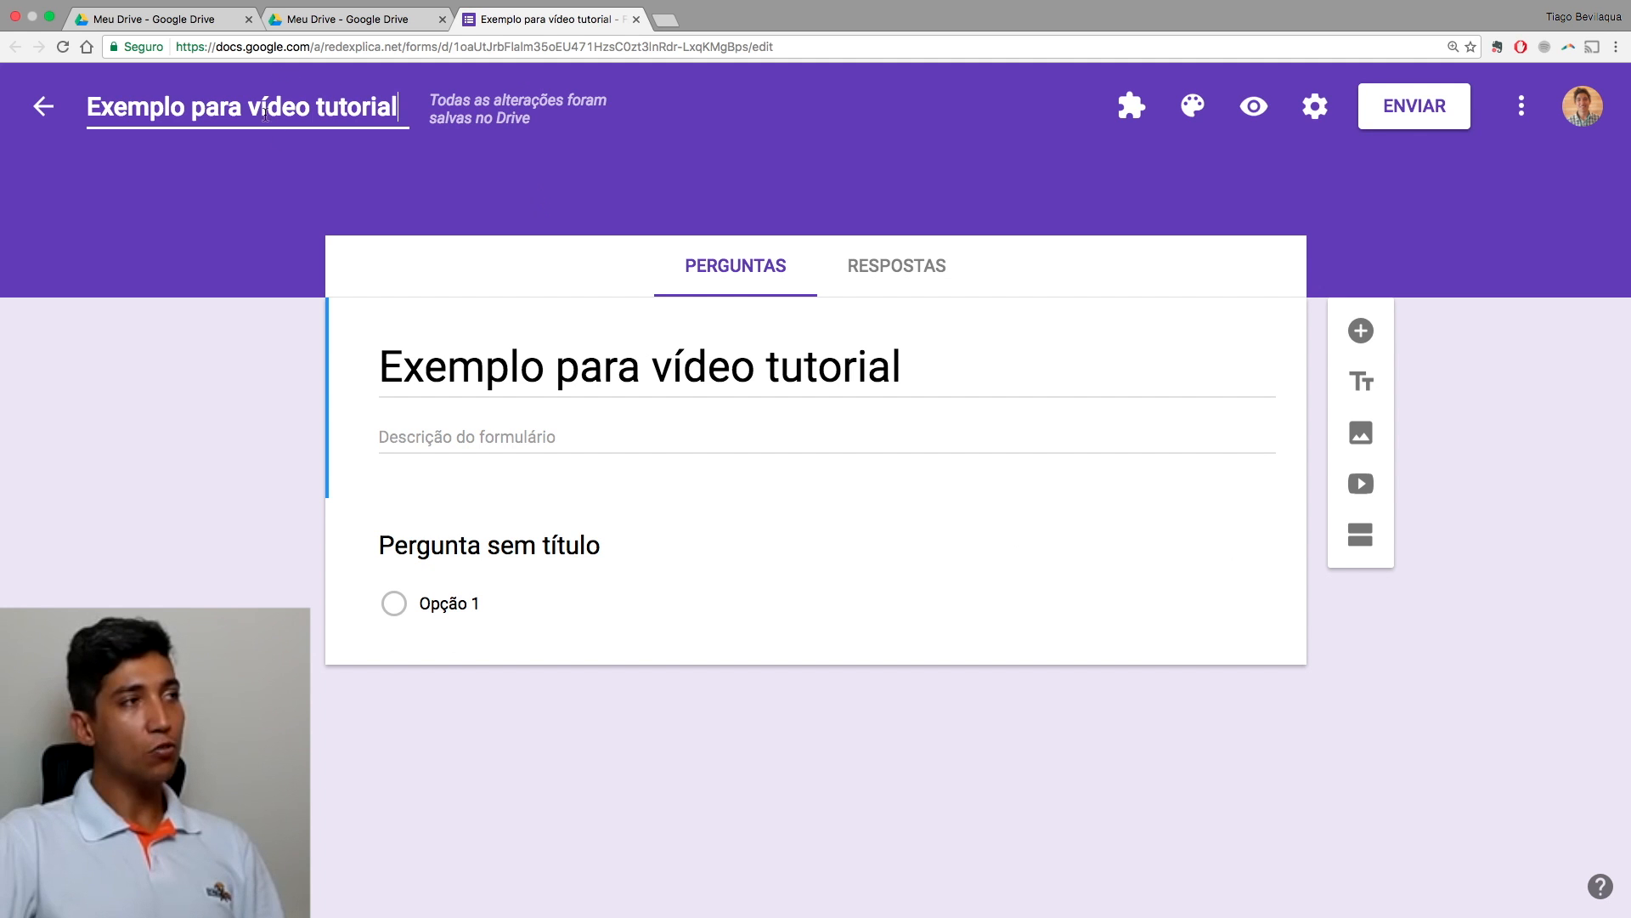
{"action": "mouse_move", "coordinate": [443, 109]}
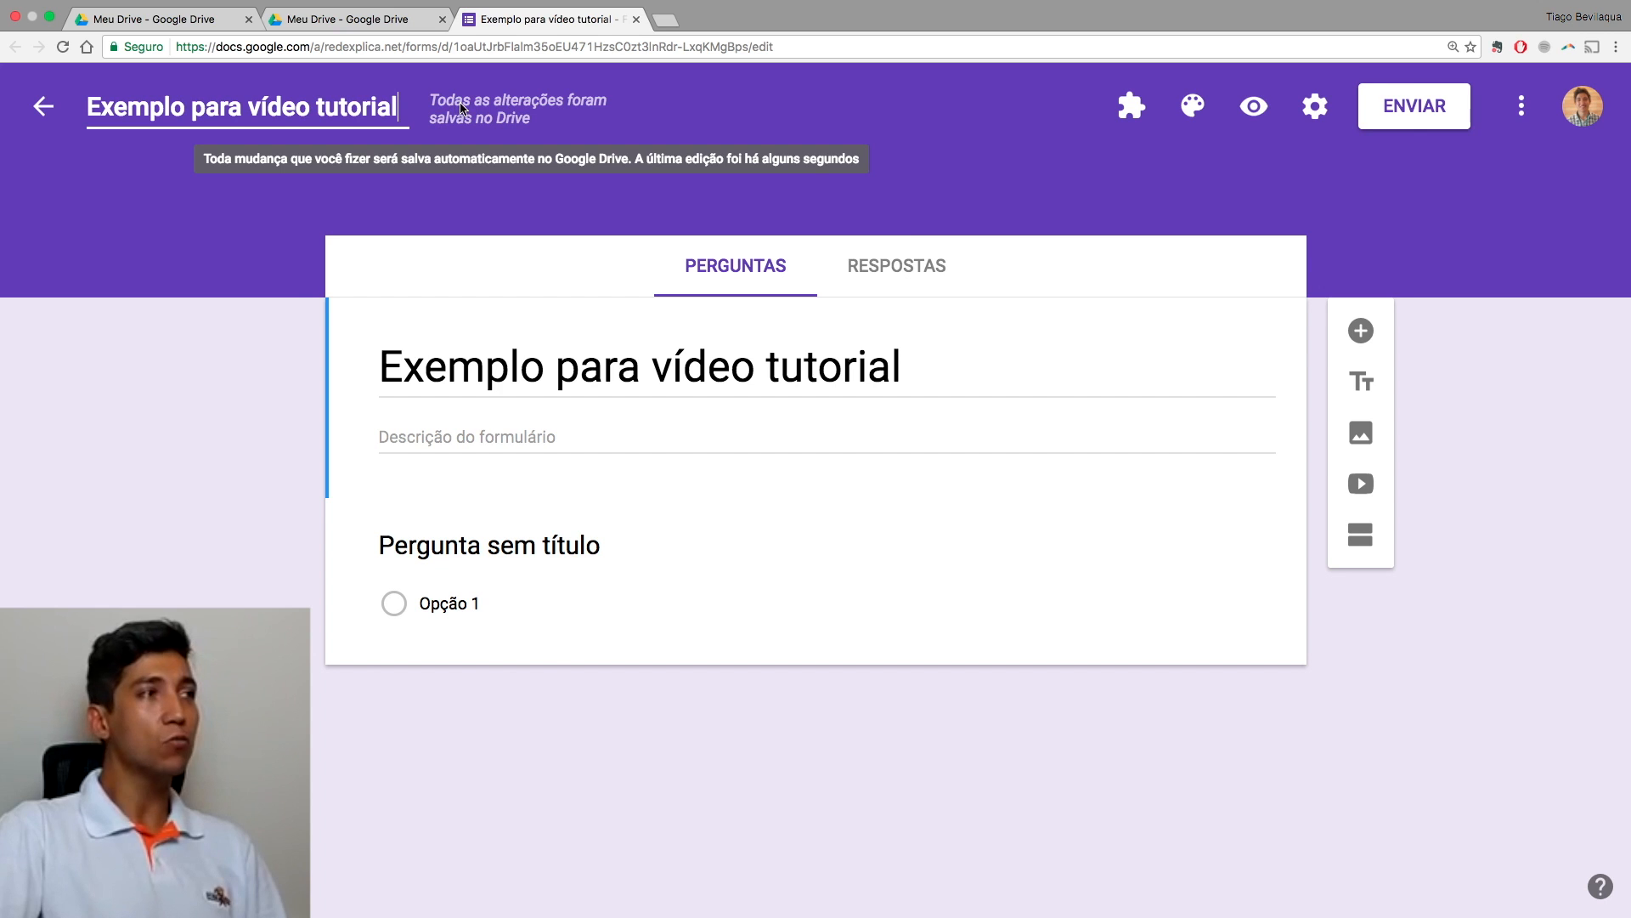
{"action": "left_click", "coordinate": [386, 18]}
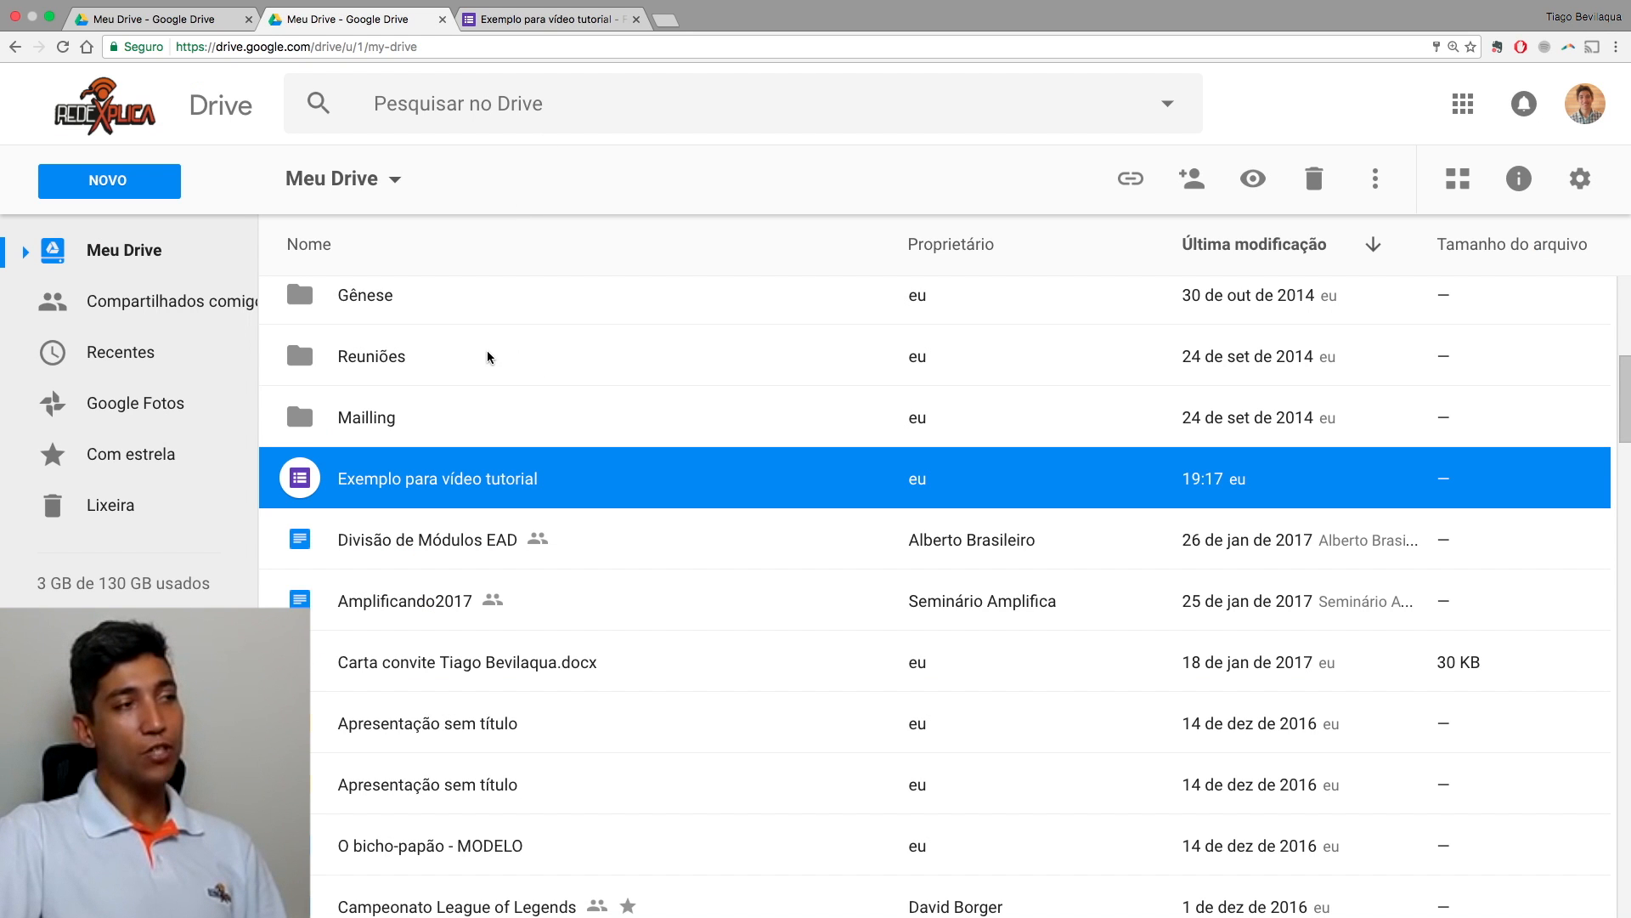
{"action": "left_click", "coordinate": [525, 19]}
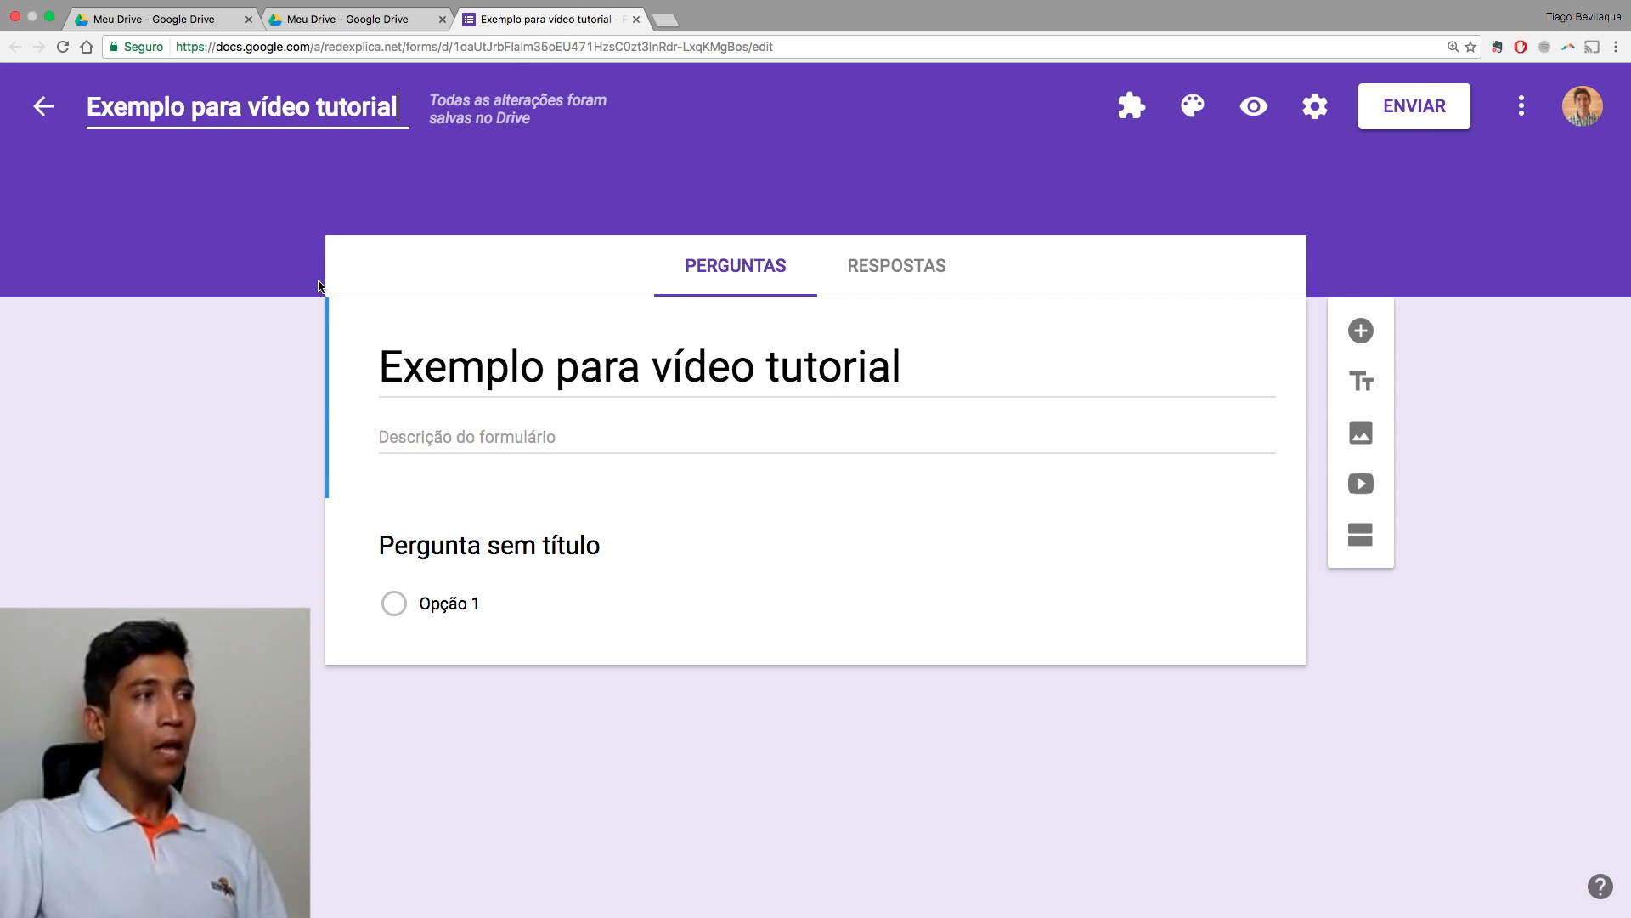
{"action": "left_click", "coordinate": [241, 374]}
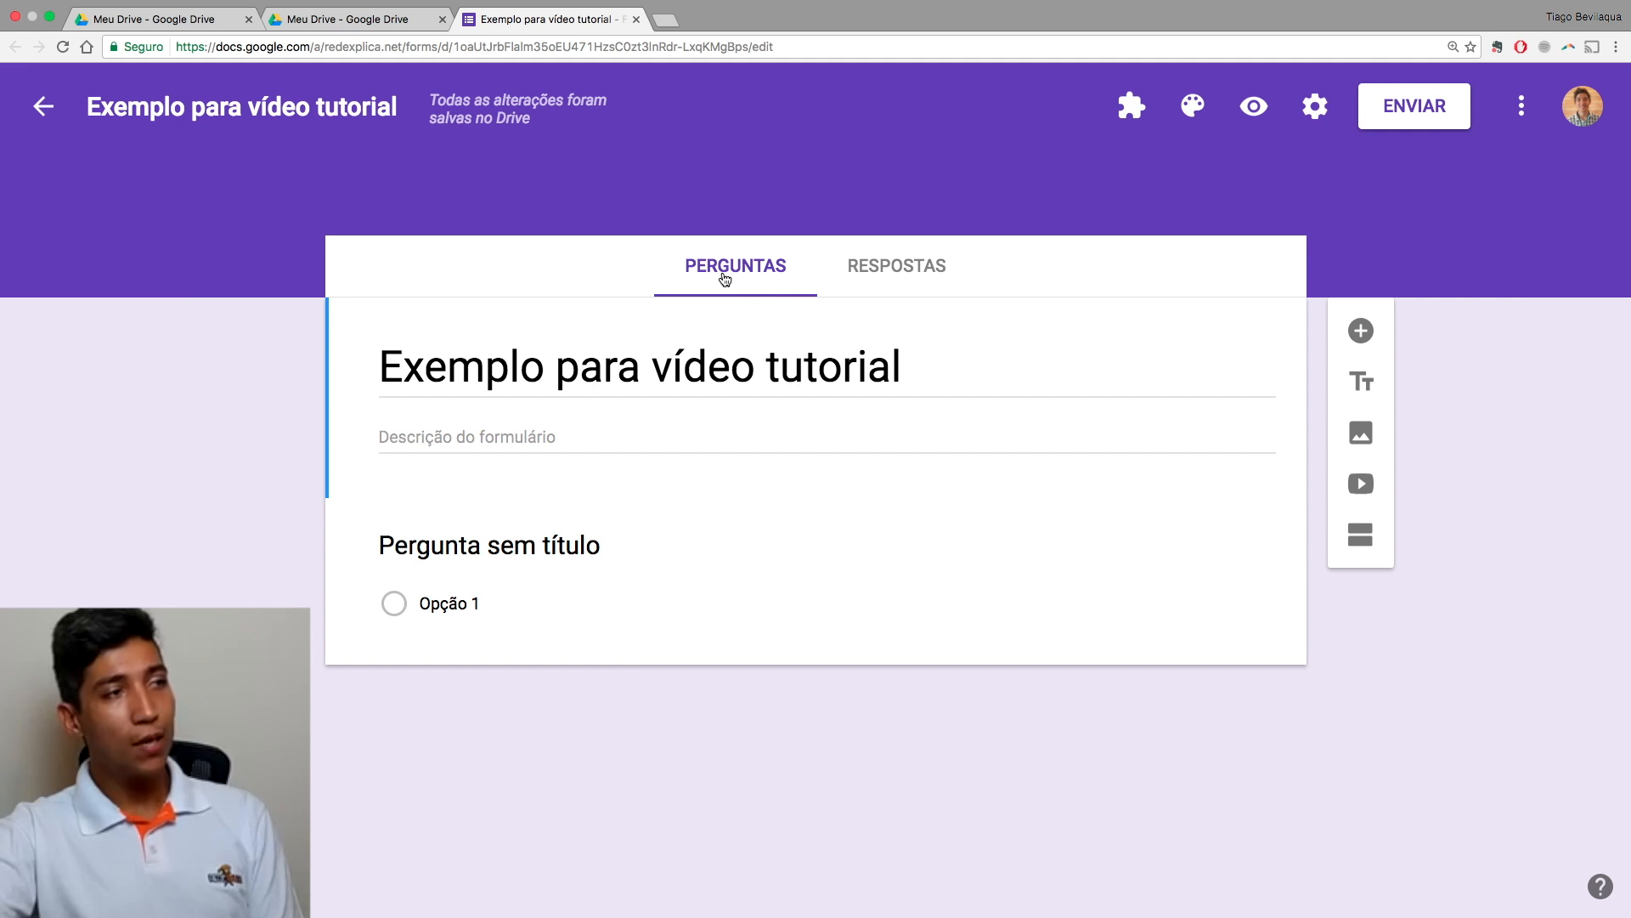
{"action": "left_click", "coordinate": [879, 270]}
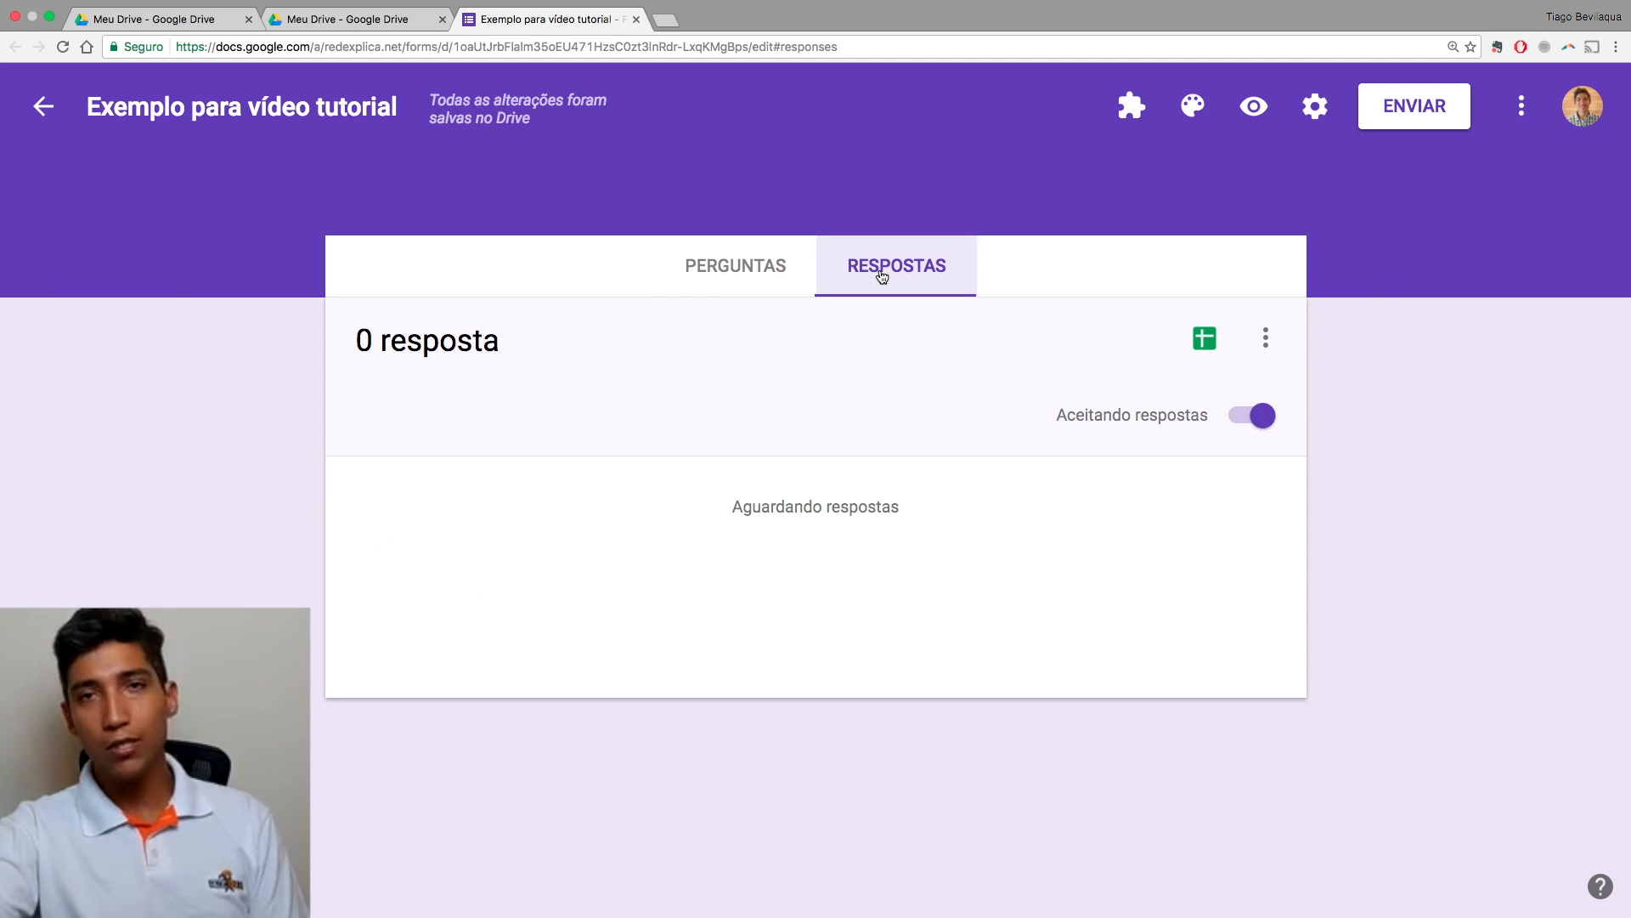
{"action": "left_click", "coordinate": [765, 279]}
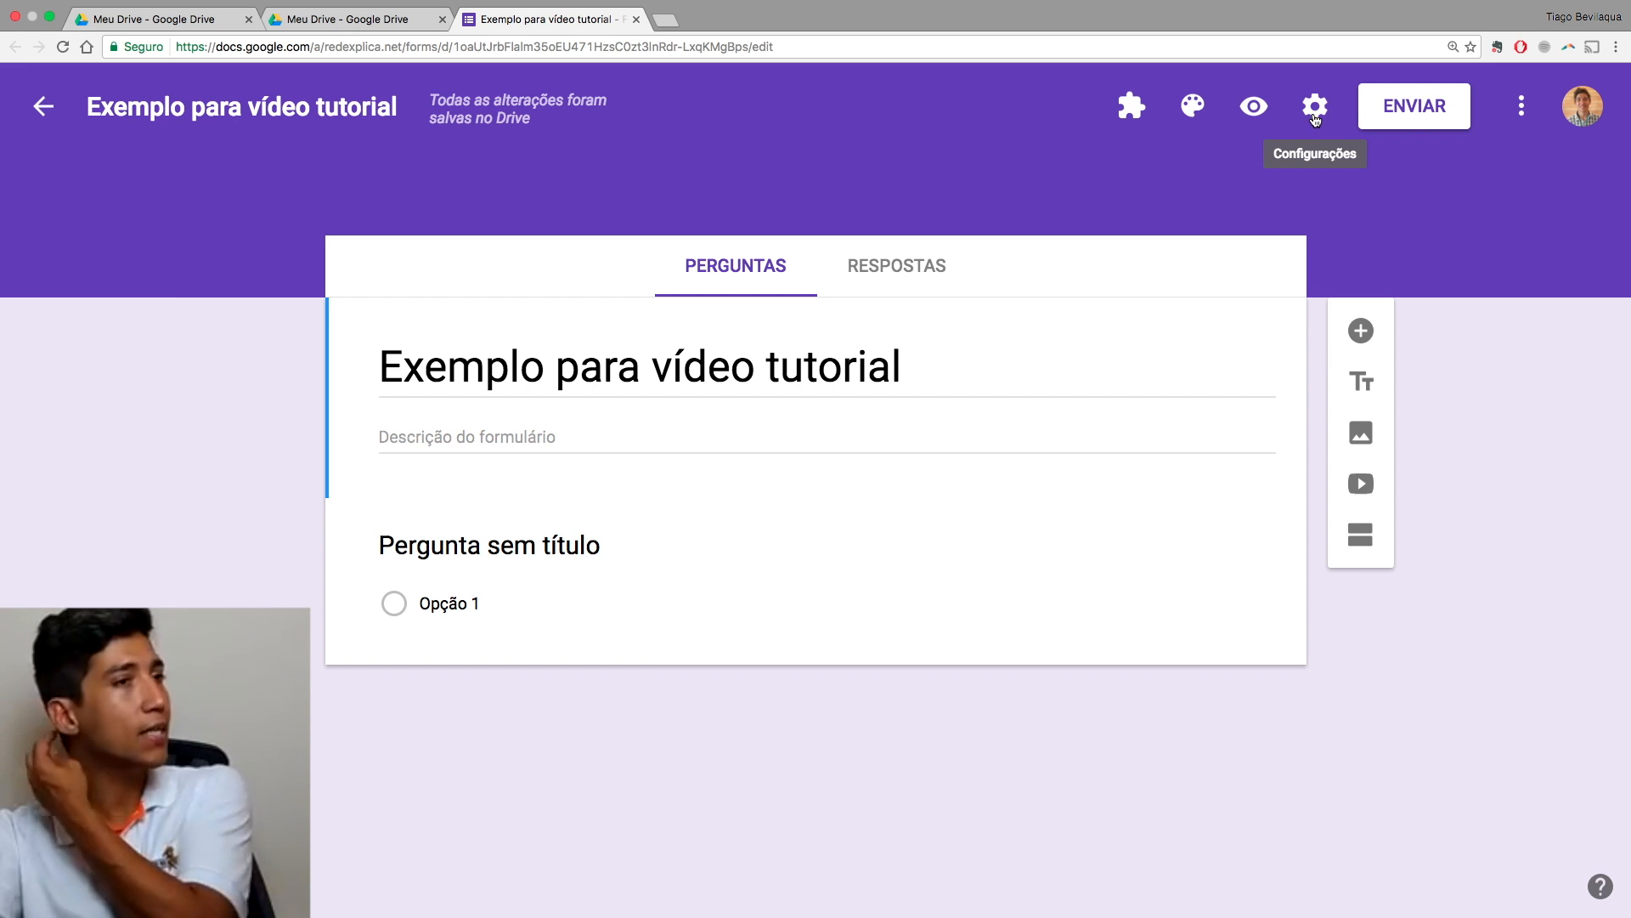
Step: In the form's Configurações, check 'Coletar endereço de e-mail' on the GERAL tab
{"action": "left_click", "coordinate": [1315, 116]}
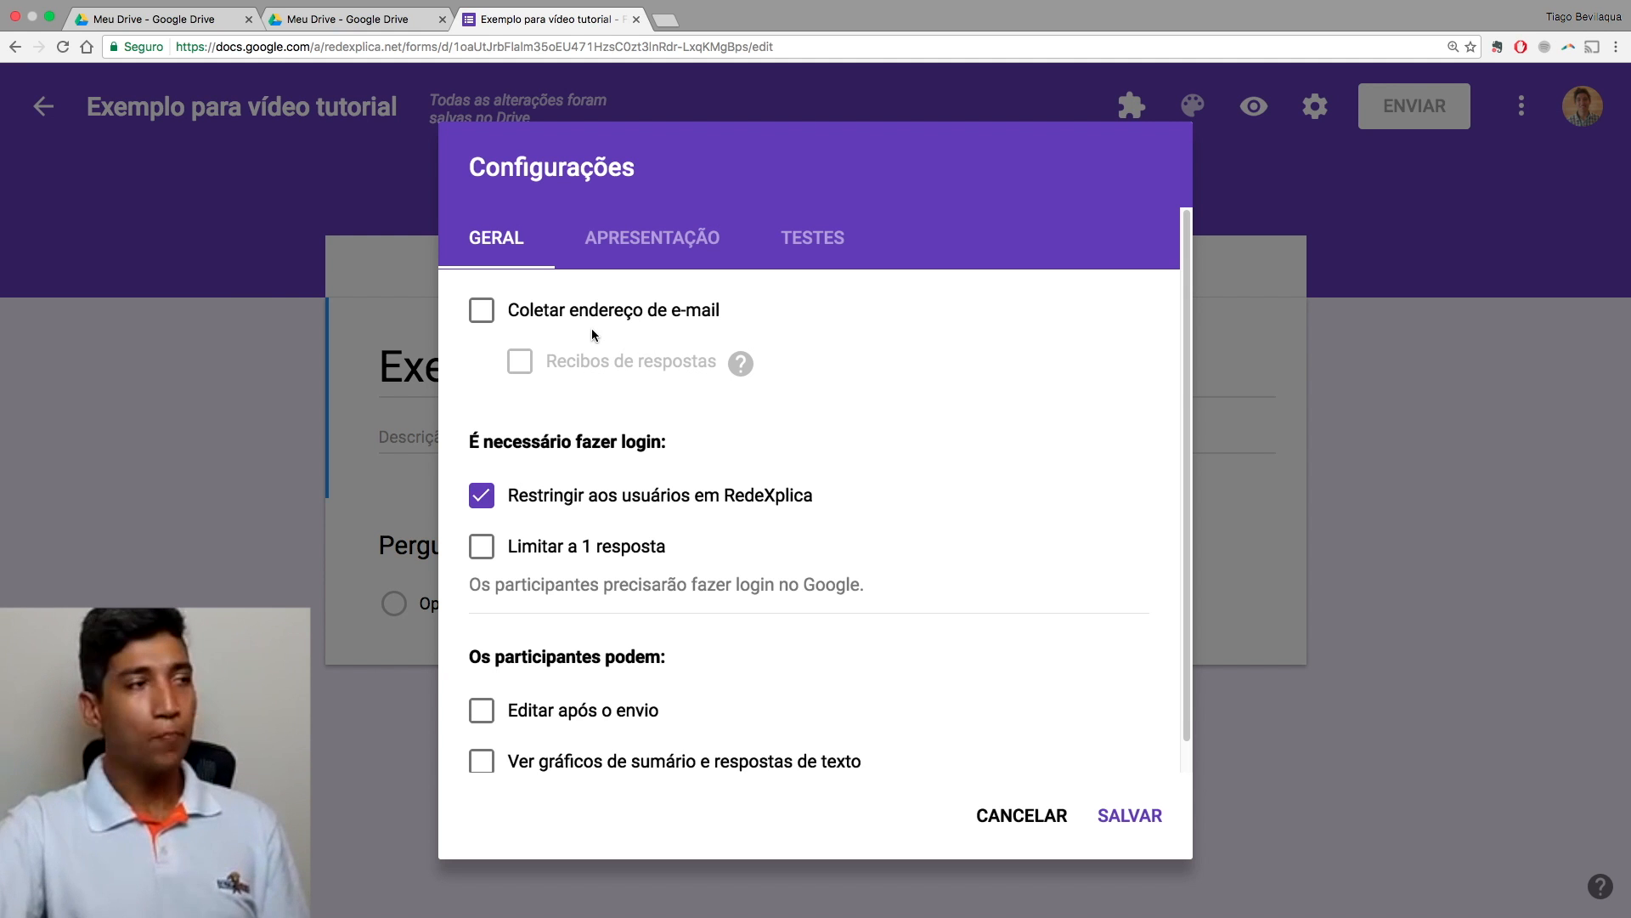
{"action": "left_click", "coordinate": [488, 319]}
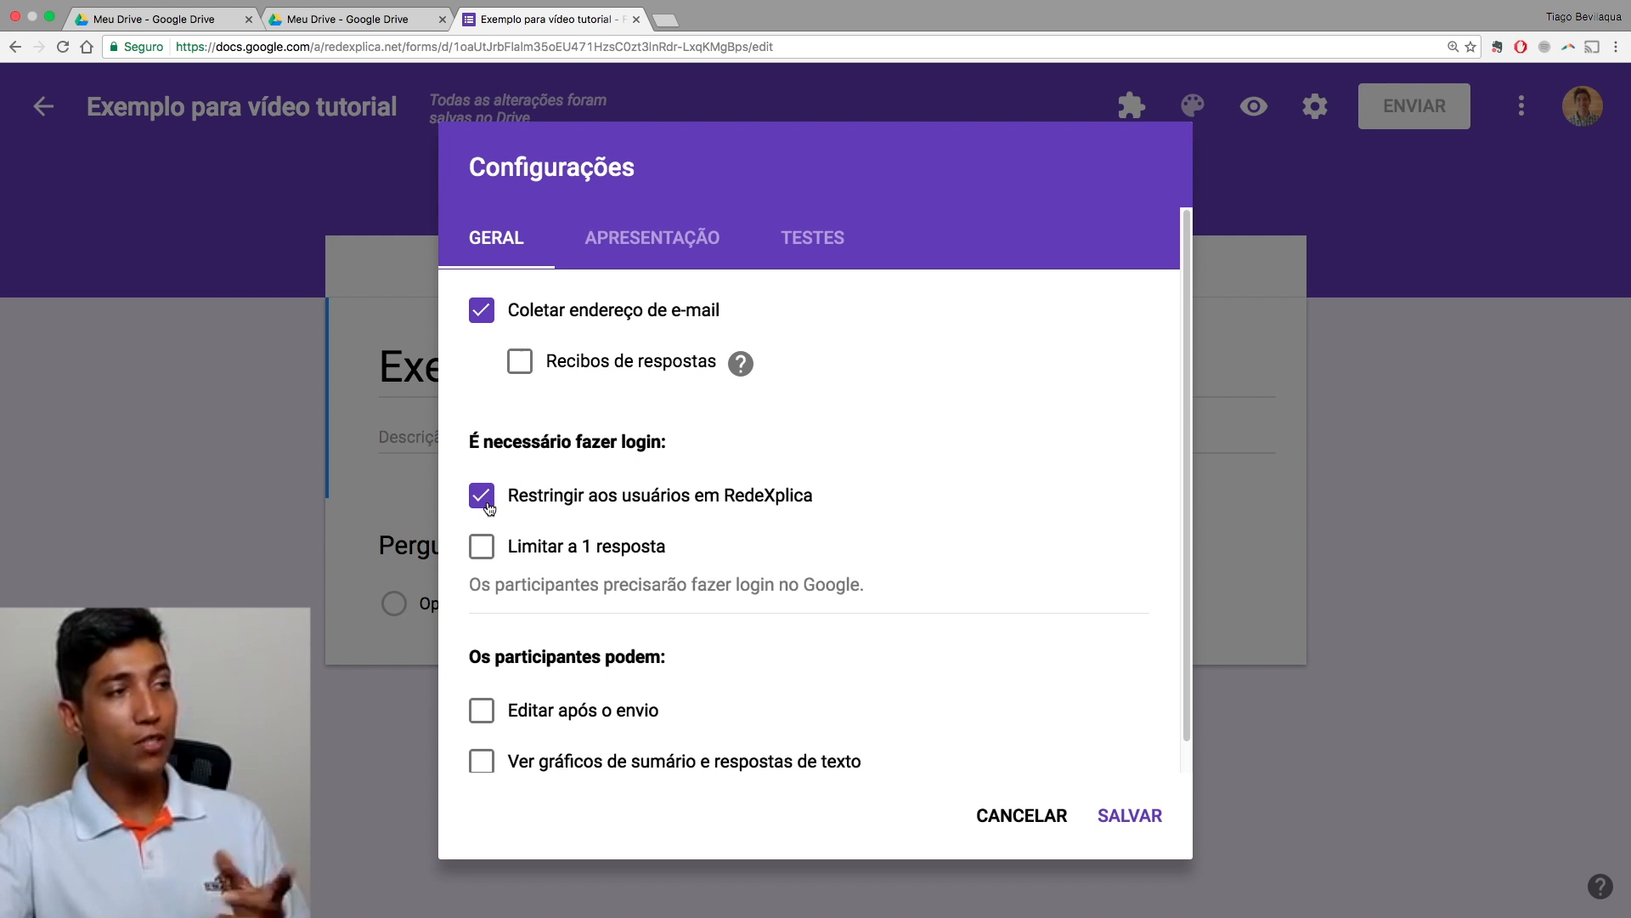
Step: Enable 'Recibos de respostas' with the 'Sempre' option
{"action": "left_click", "coordinate": [521, 365]}
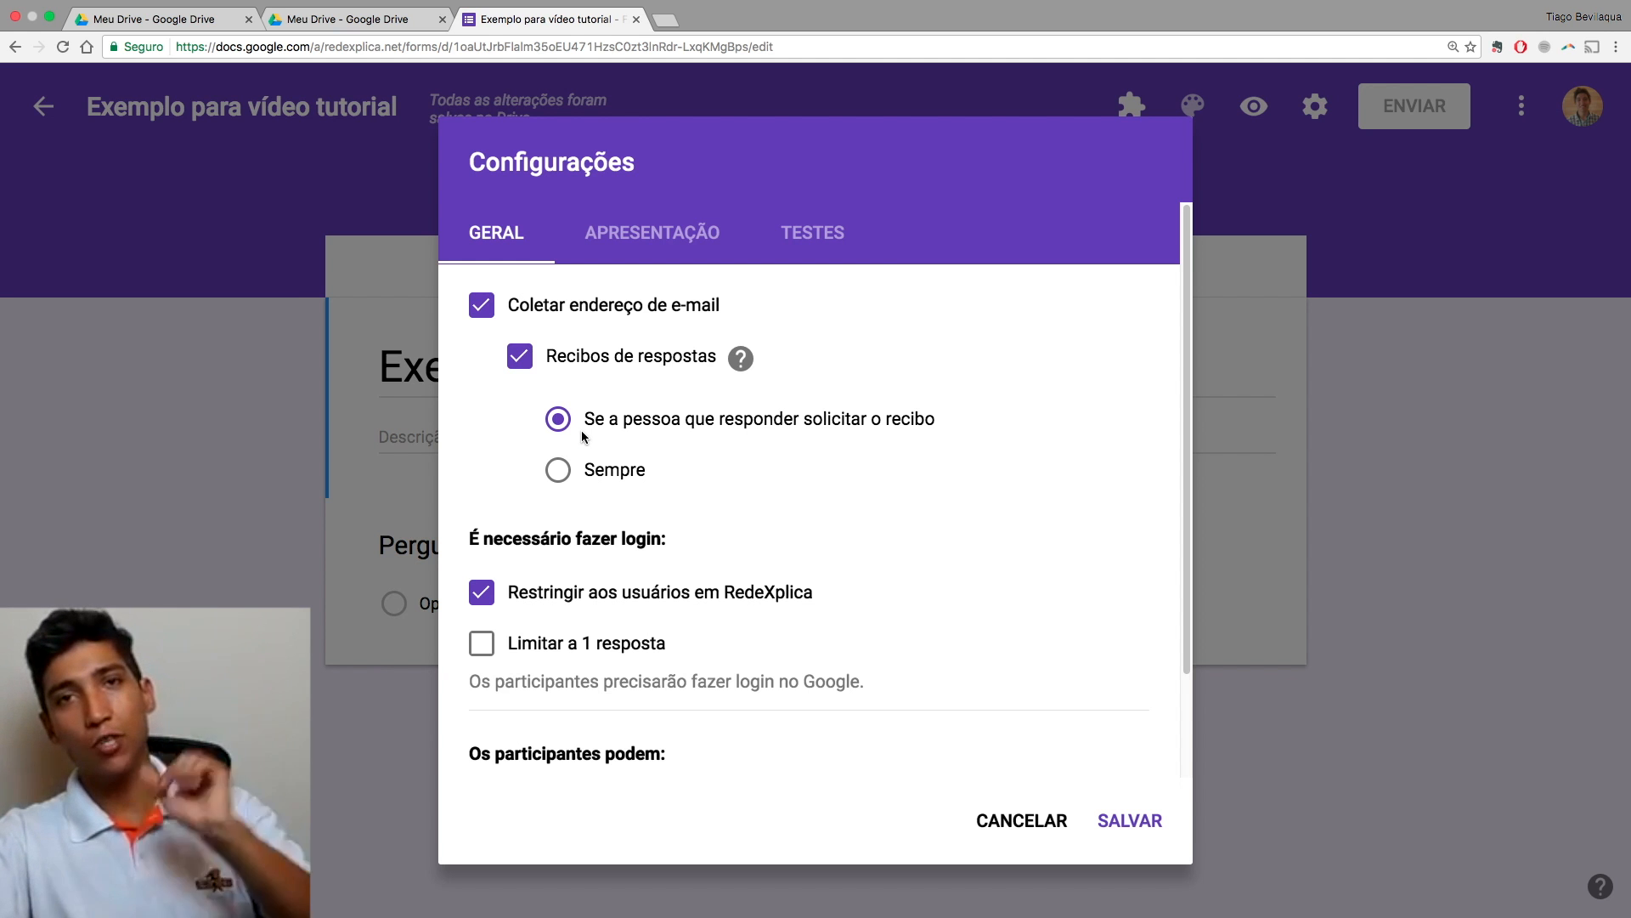
{"action": "left_click", "coordinate": [557, 471]}
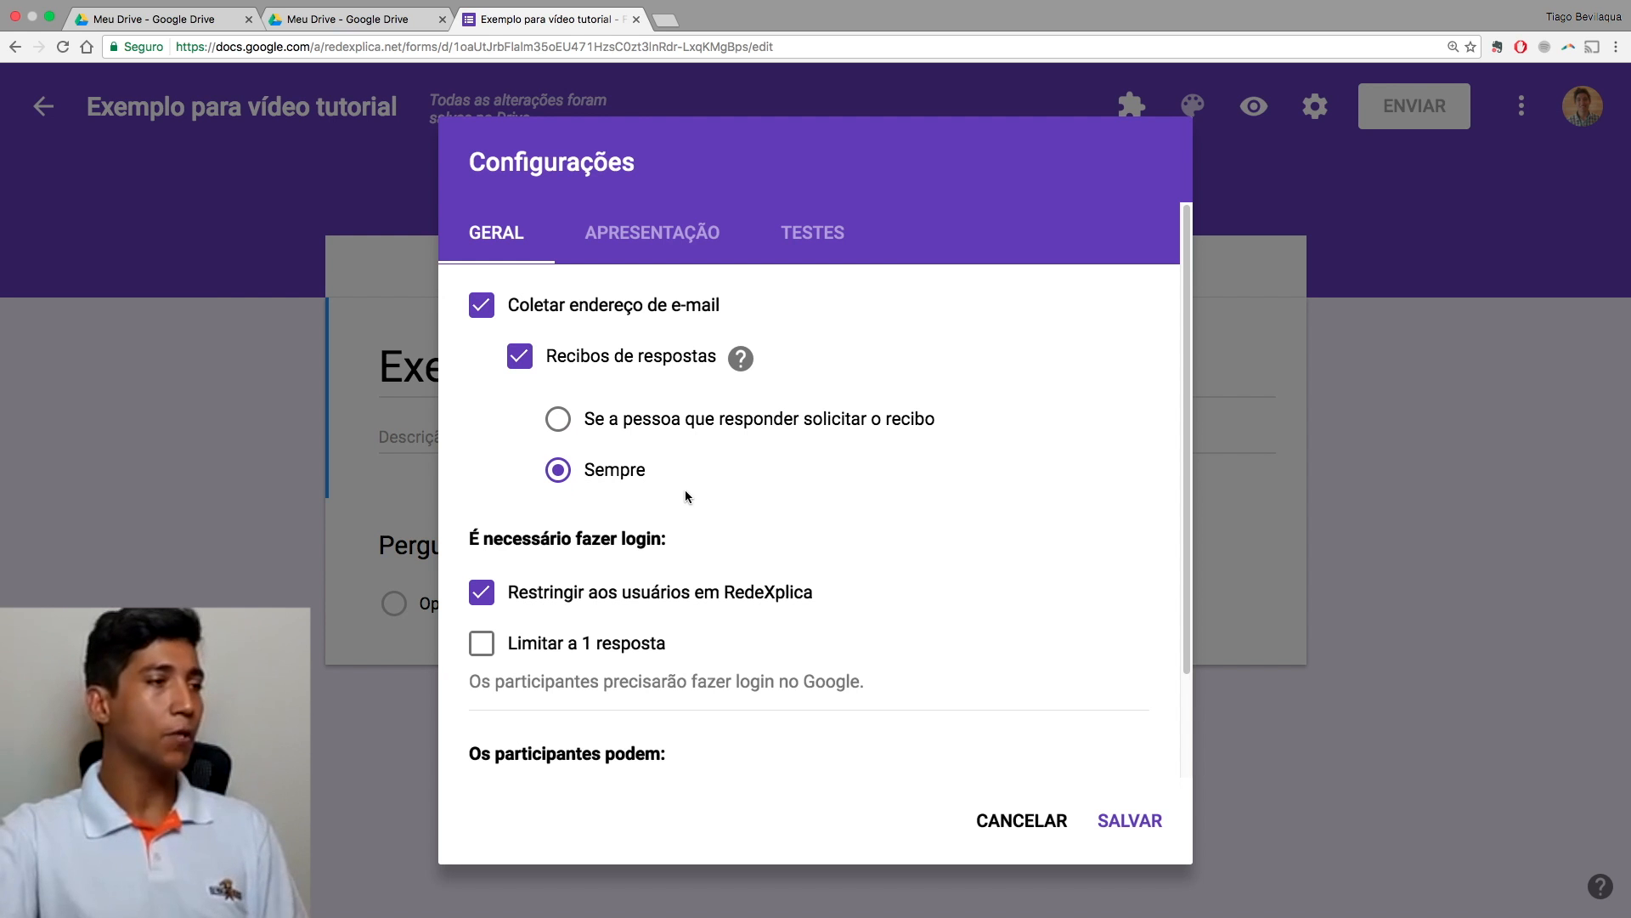
Step: Uncheck 'Restringir aos usuários em RedeXplica' and limit each person to one response
{"action": "scroll", "coordinate": [677, 599], "scroll_direction": "down", "scroll_amount": 3}
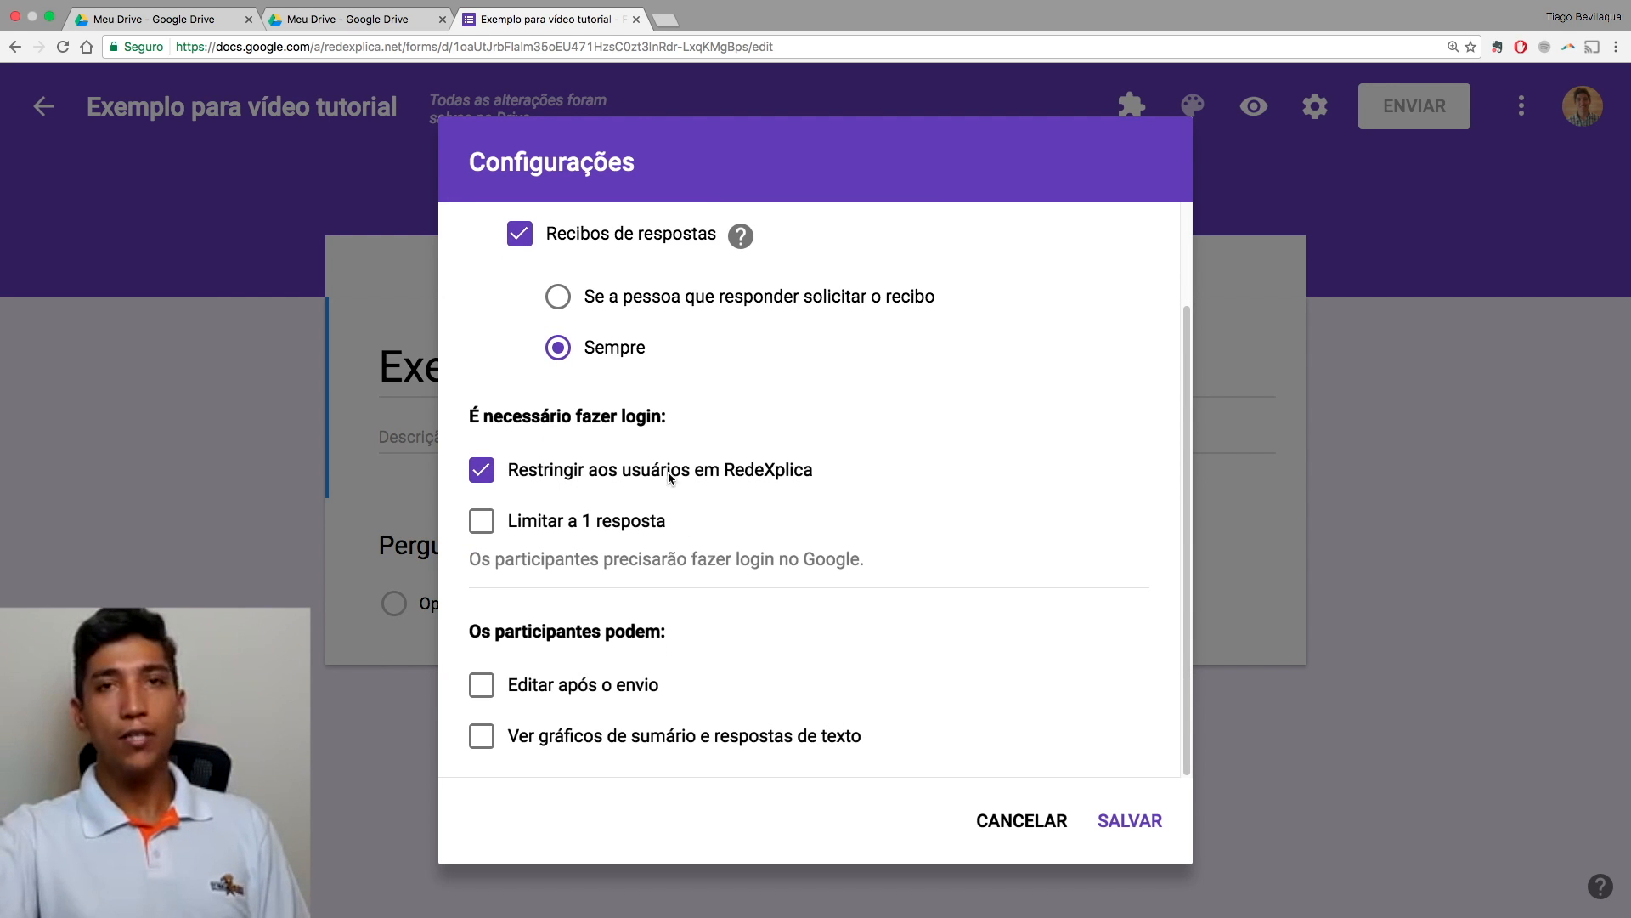
{"action": "left_click", "coordinate": [739, 475]}
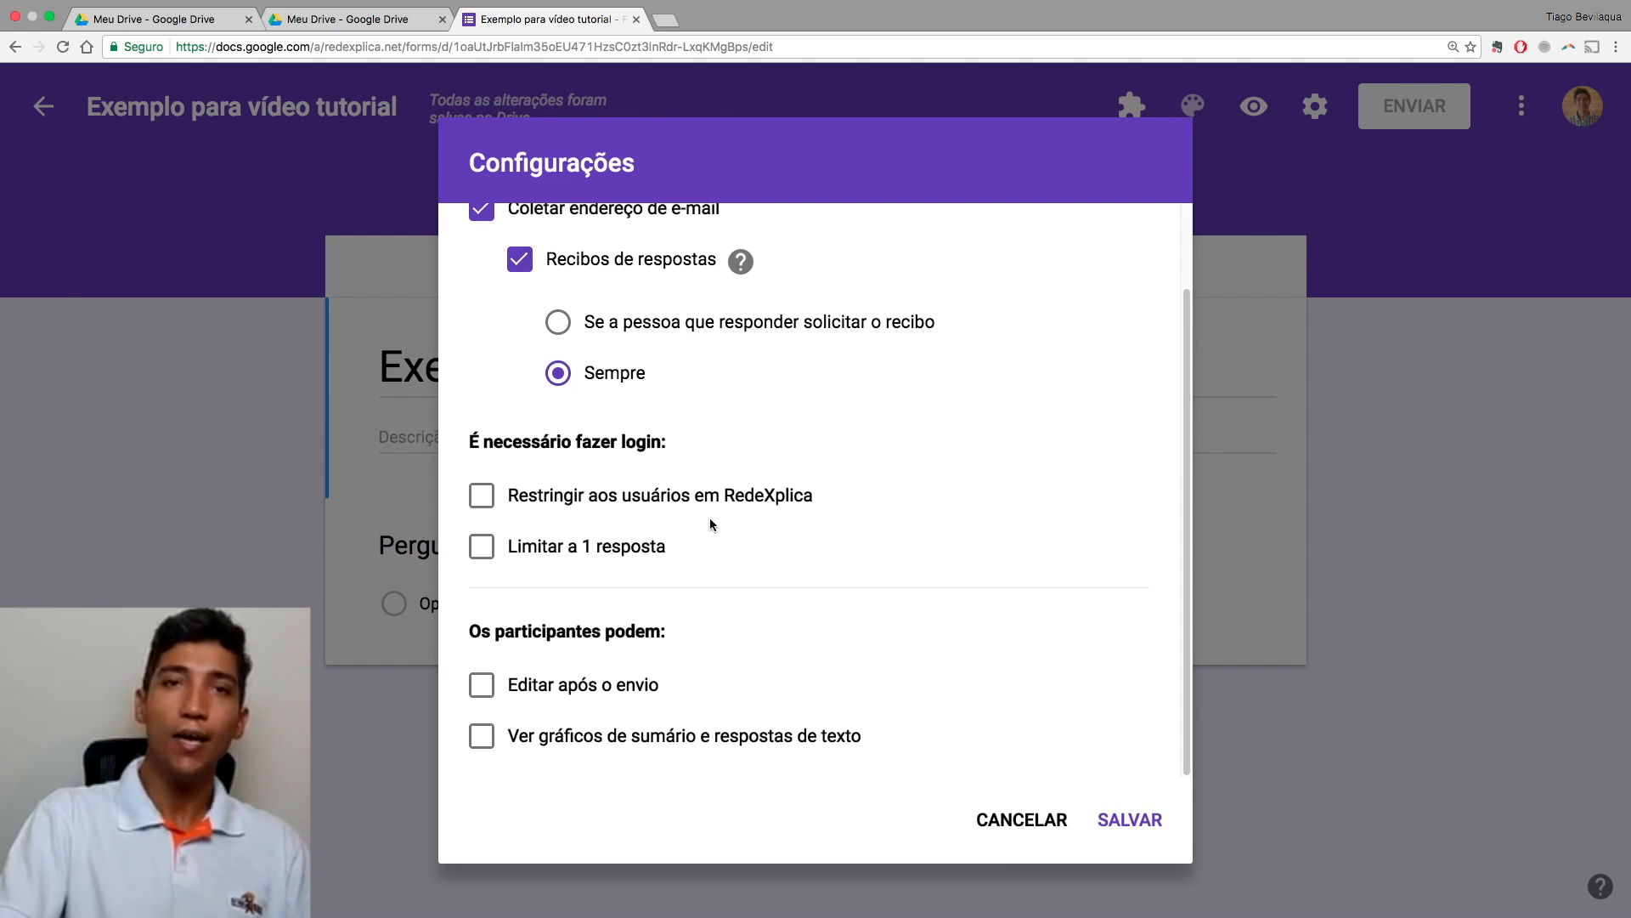
{"action": "left_click", "coordinate": [482, 547]}
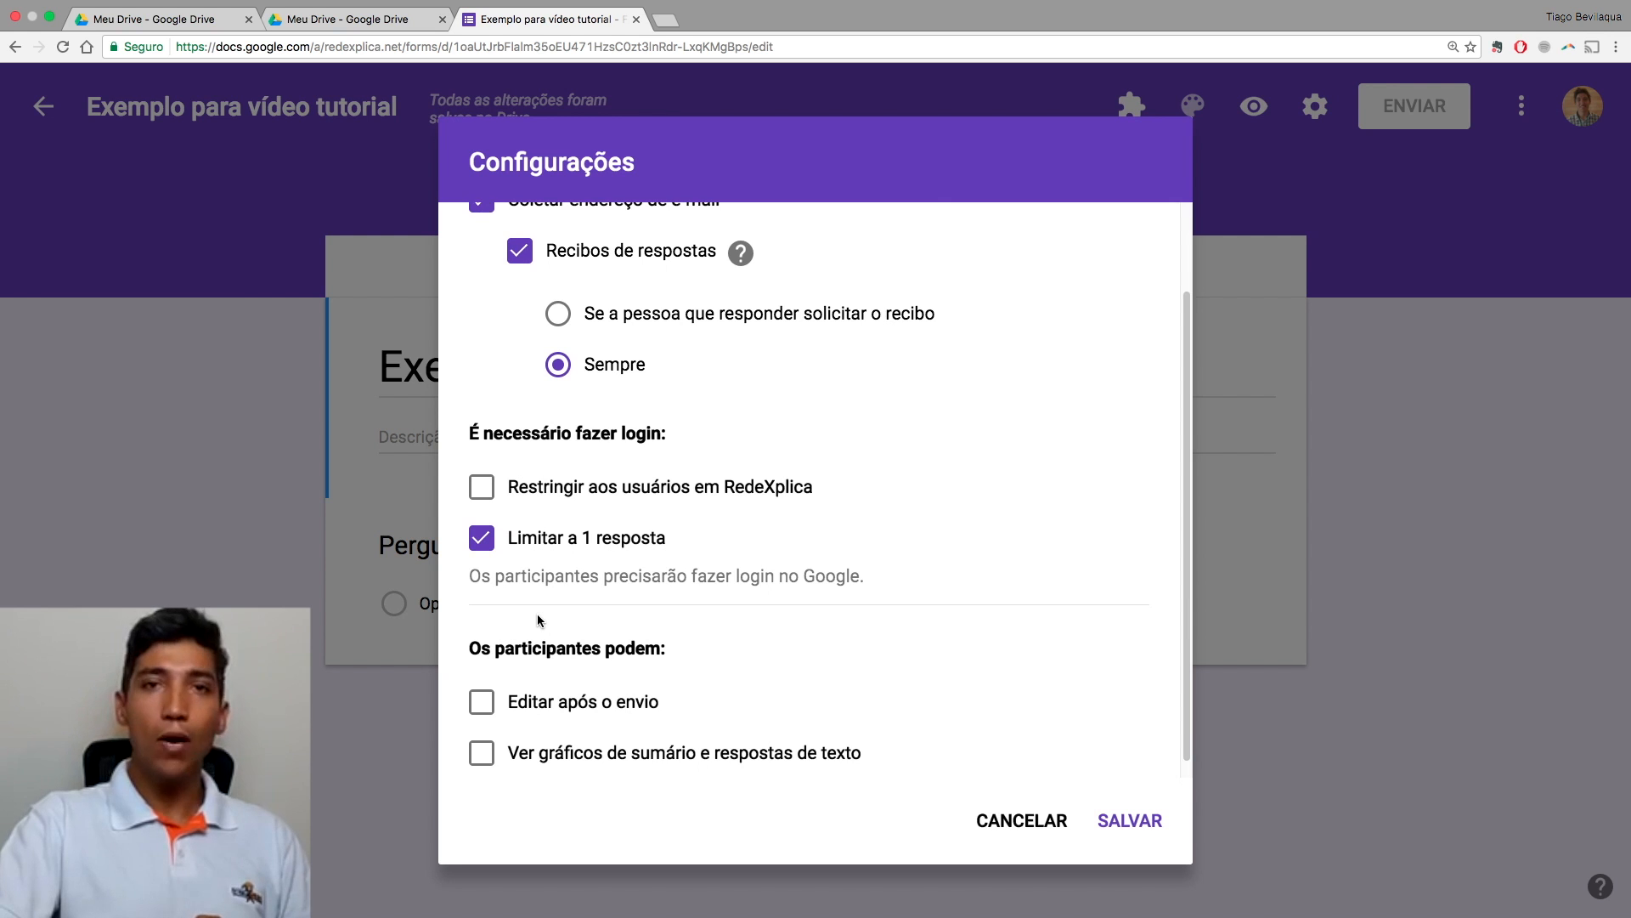
Step: Turn on 'Editar após o envio' so respondents can change their answers after submitting
{"action": "scroll", "coordinate": [537, 621], "scroll_direction": "down", "scroll_amount": 1}
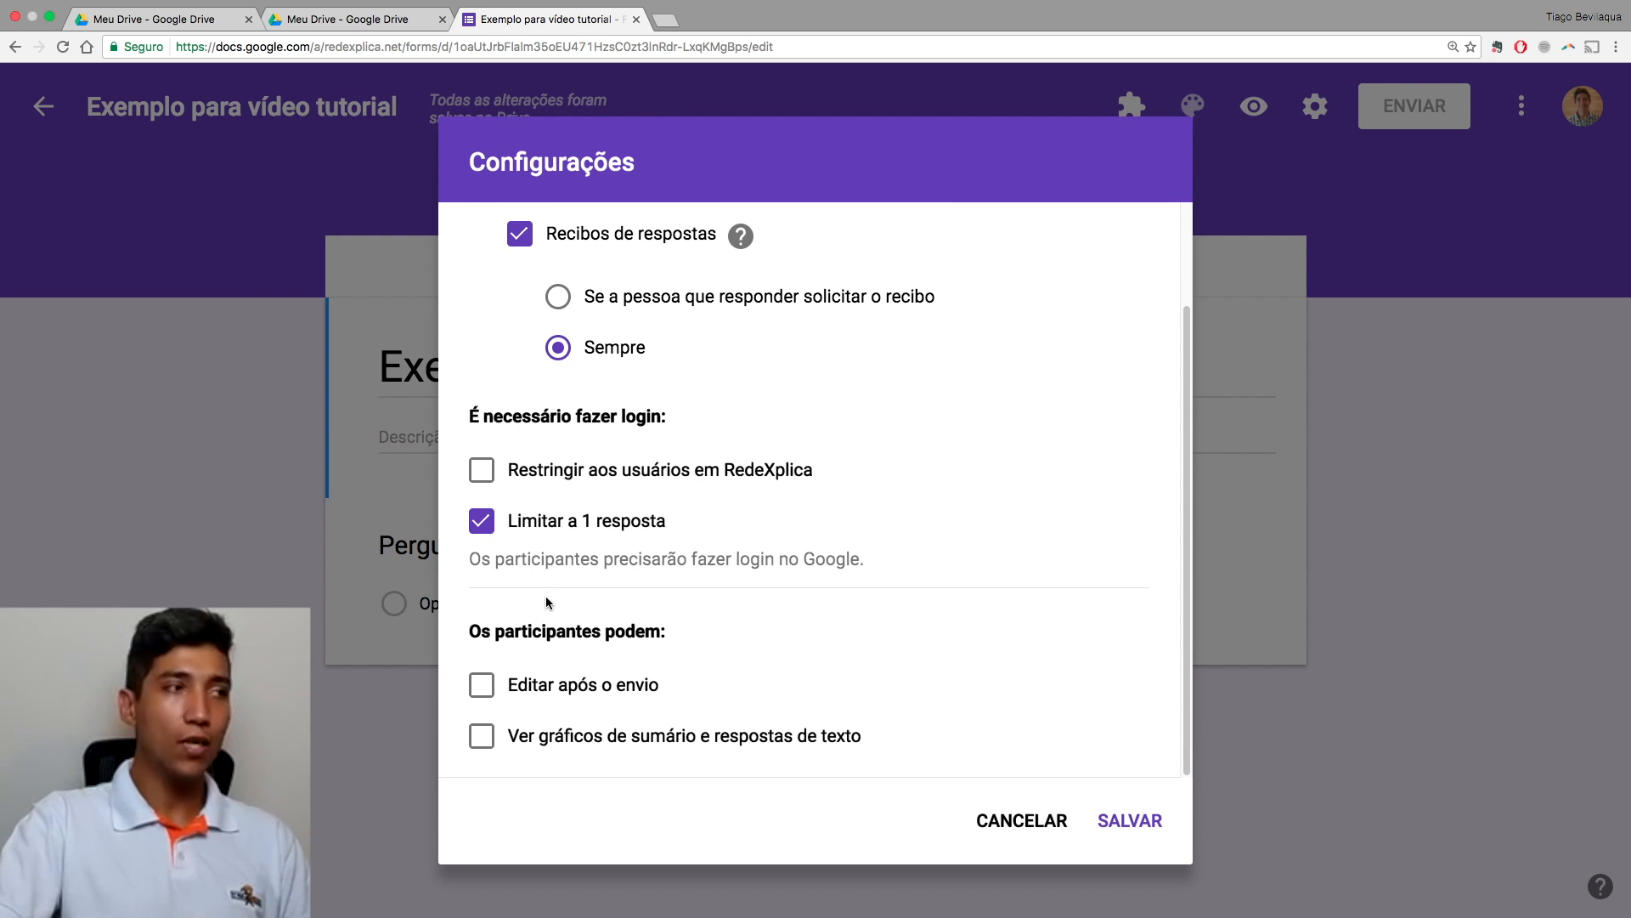
{"action": "left_click", "coordinate": [482, 690]}
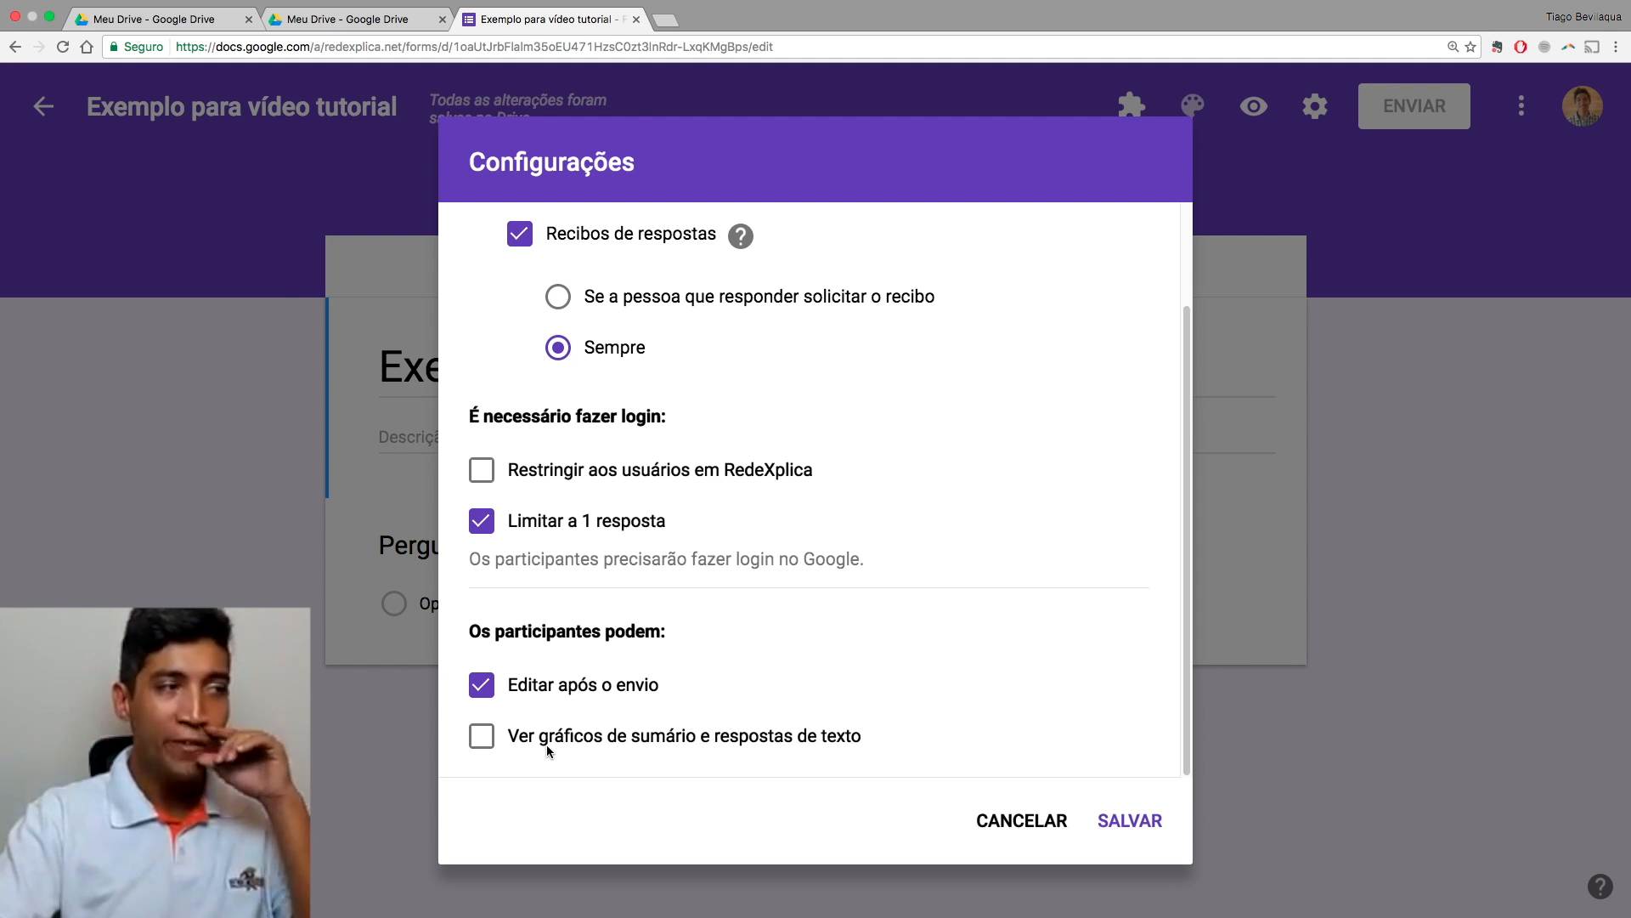
Step: Toggle 'Limitar a 1 resposta' off and back on, ending in the Apresentação settings
{"action": "scroll", "coordinate": [650, 644], "scroll_direction": "up", "scroll_amount": 3}
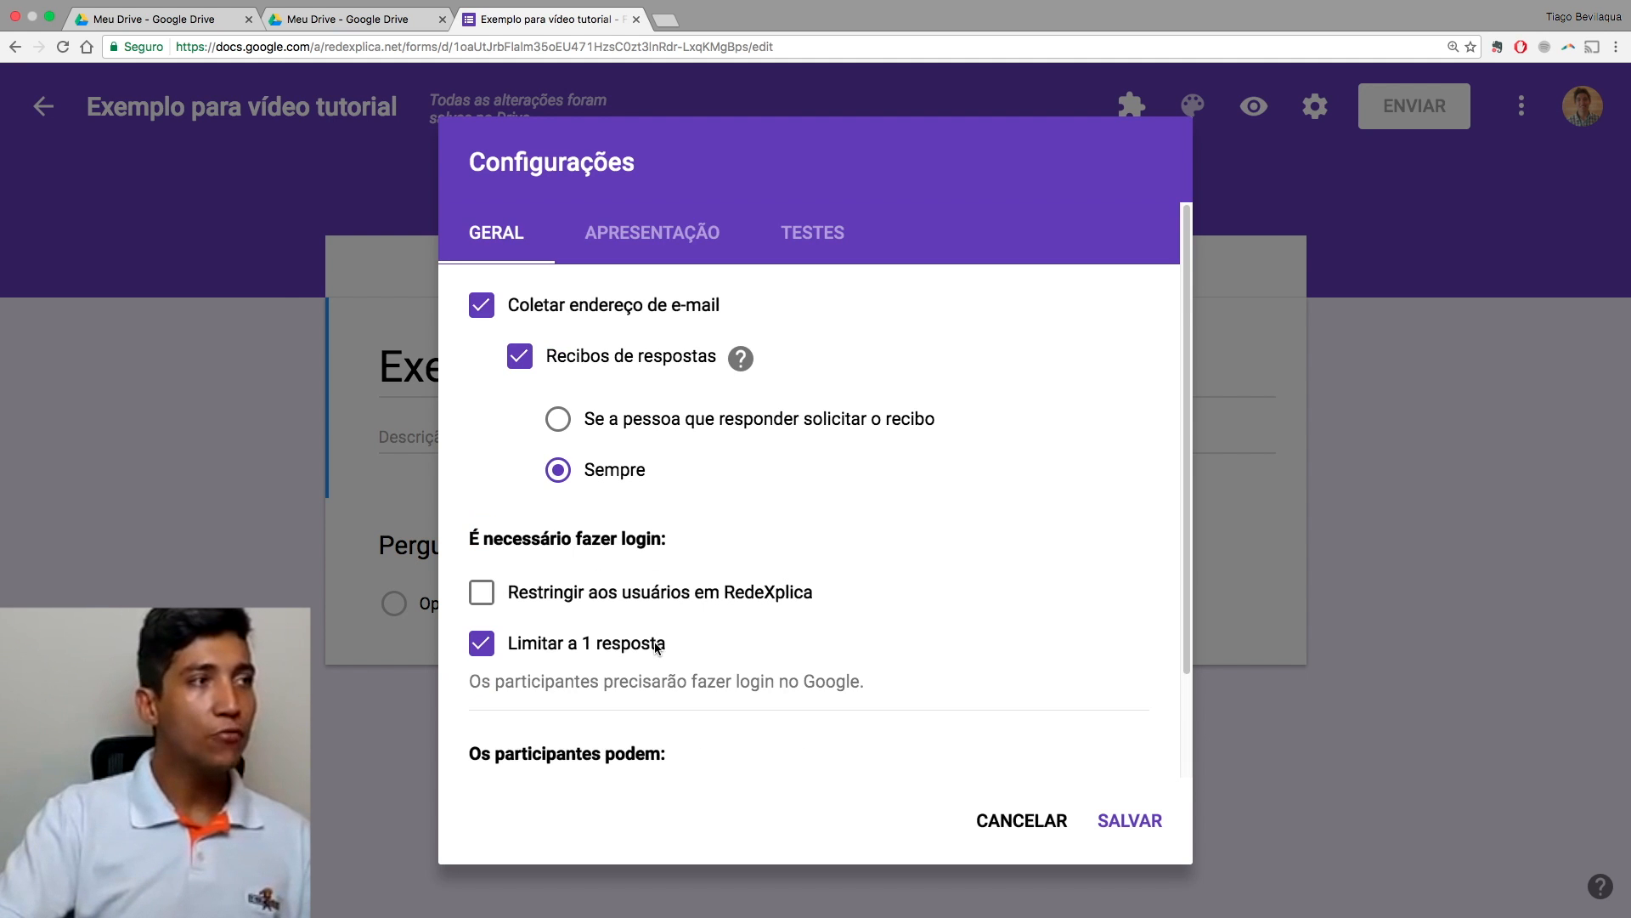
{"action": "left_click", "coordinate": [633, 236]}
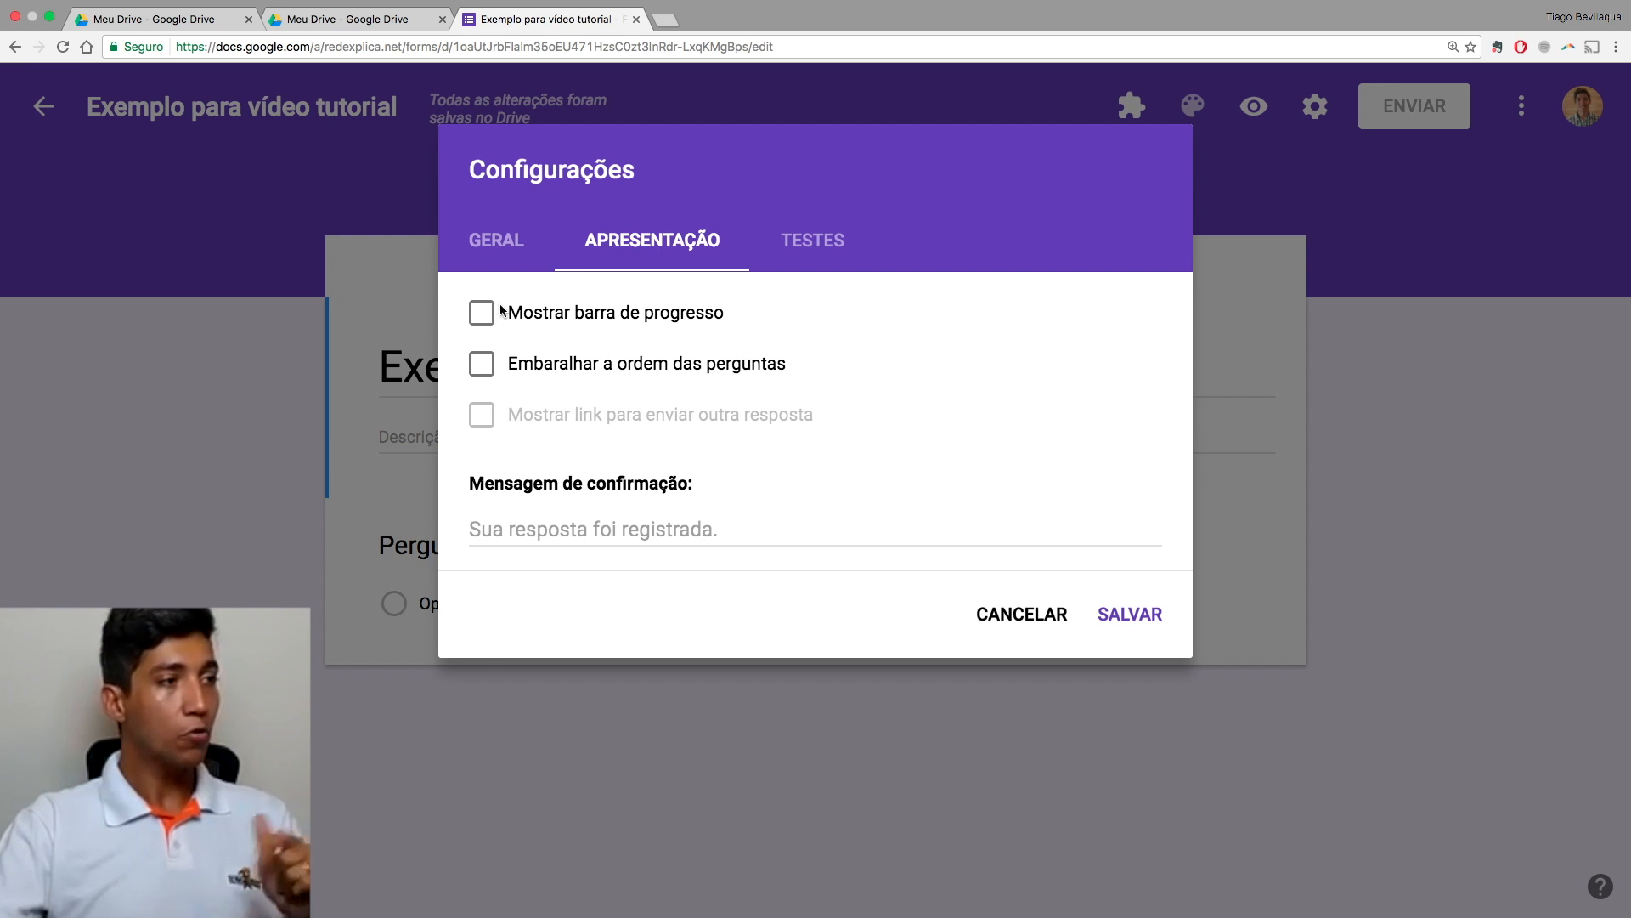
{"action": "left_click", "coordinate": [494, 245]}
{"action": "left_click", "coordinate": [610, 650]}
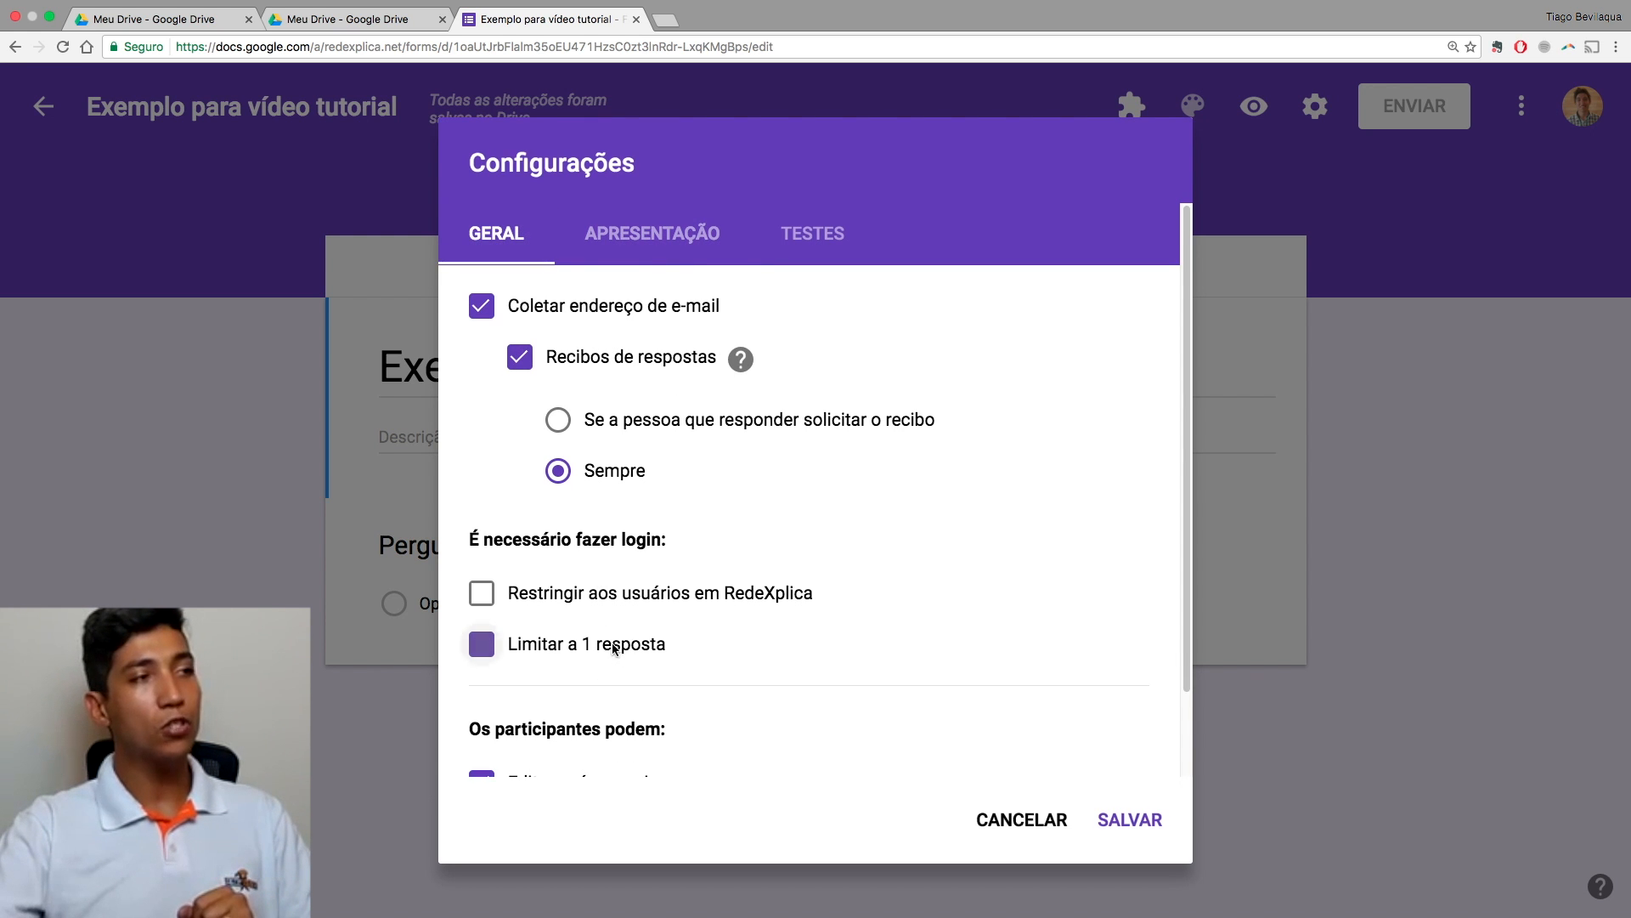
{"action": "left_click", "coordinate": [666, 246]}
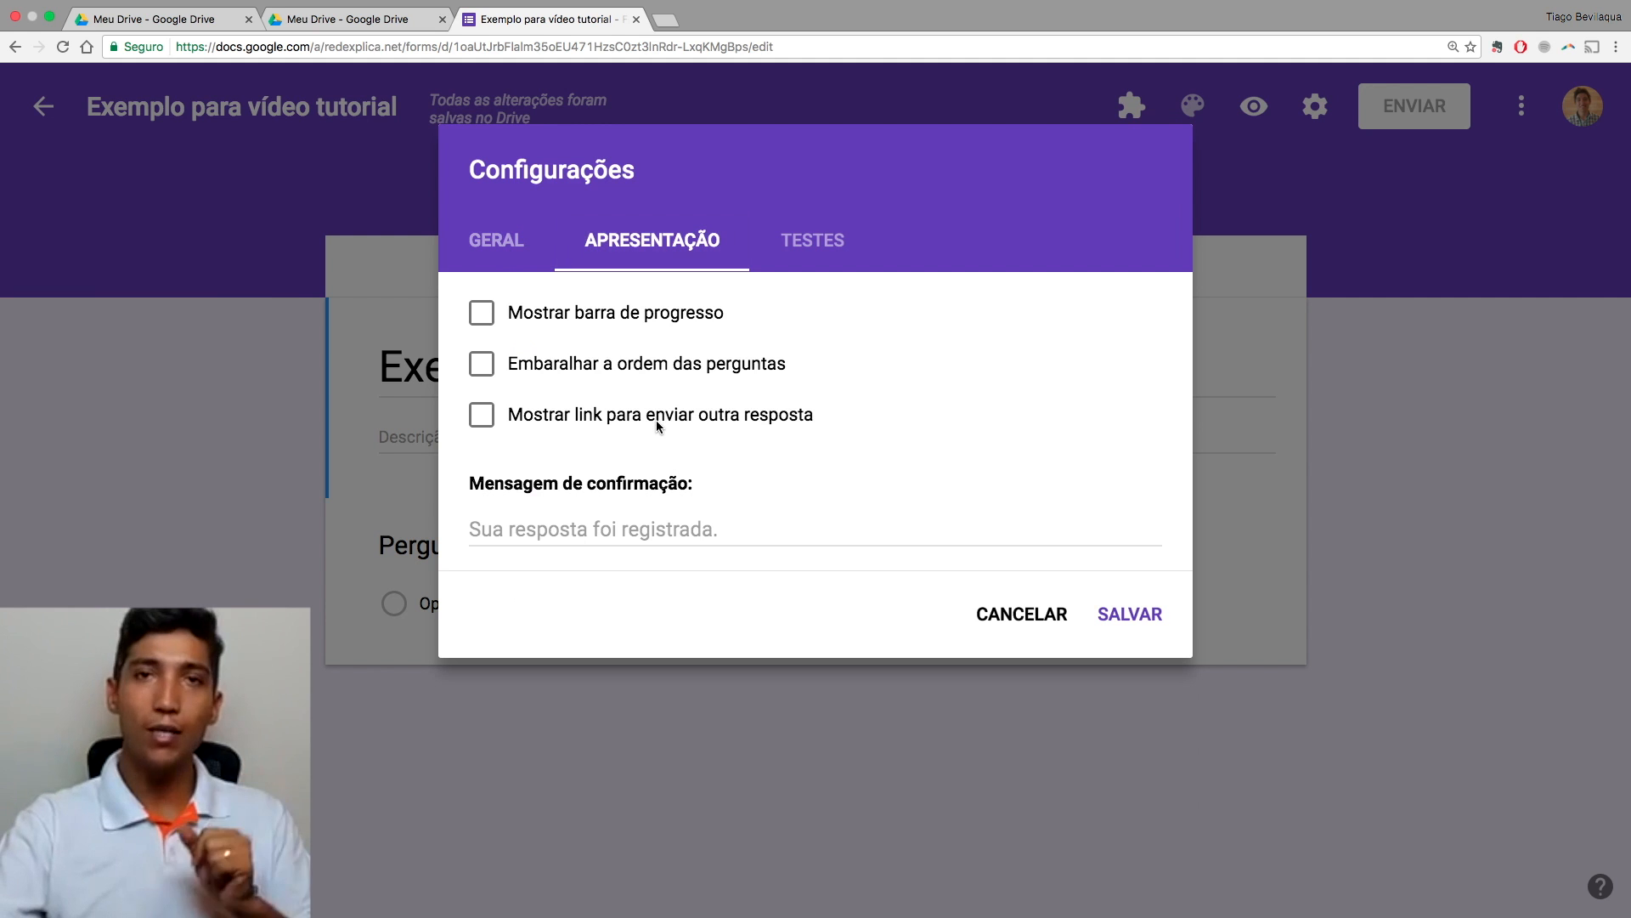
{"action": "left_click", "coordinate": [512, 246]}
{"action": "left_click", "coordinate": [639, 650]}
{"action": "left_click", "coordinate": [656, 244]}
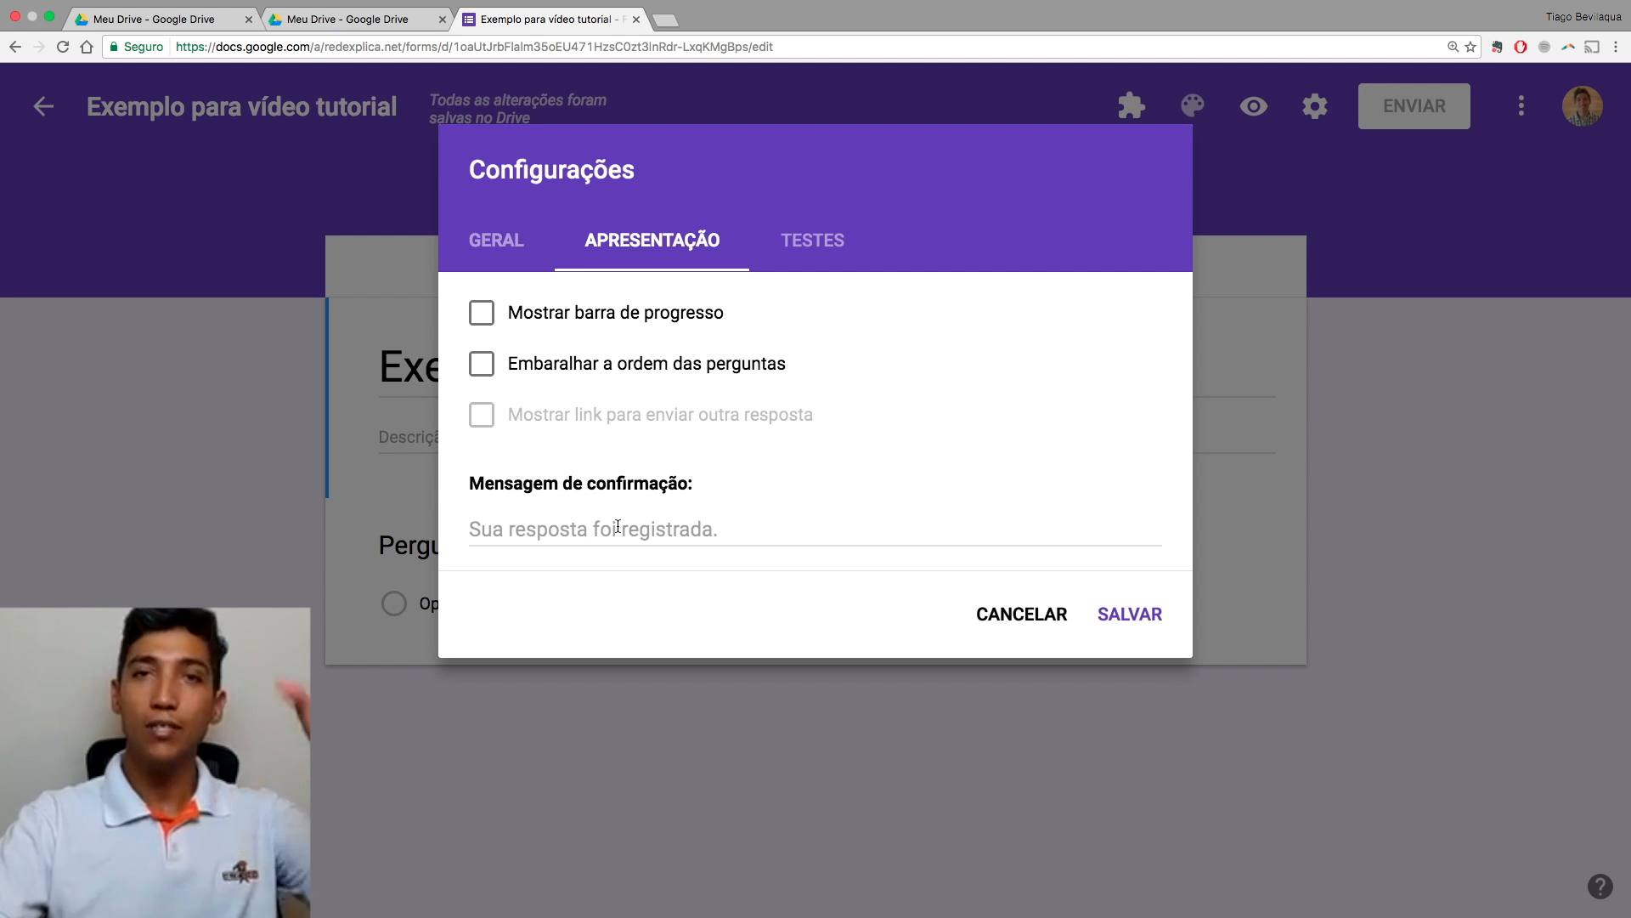
Step: Enter the confirmation message 'Suas respostas foram registradas! #tmj'
{"action": "left_click", "coordinate": [617, 527]}
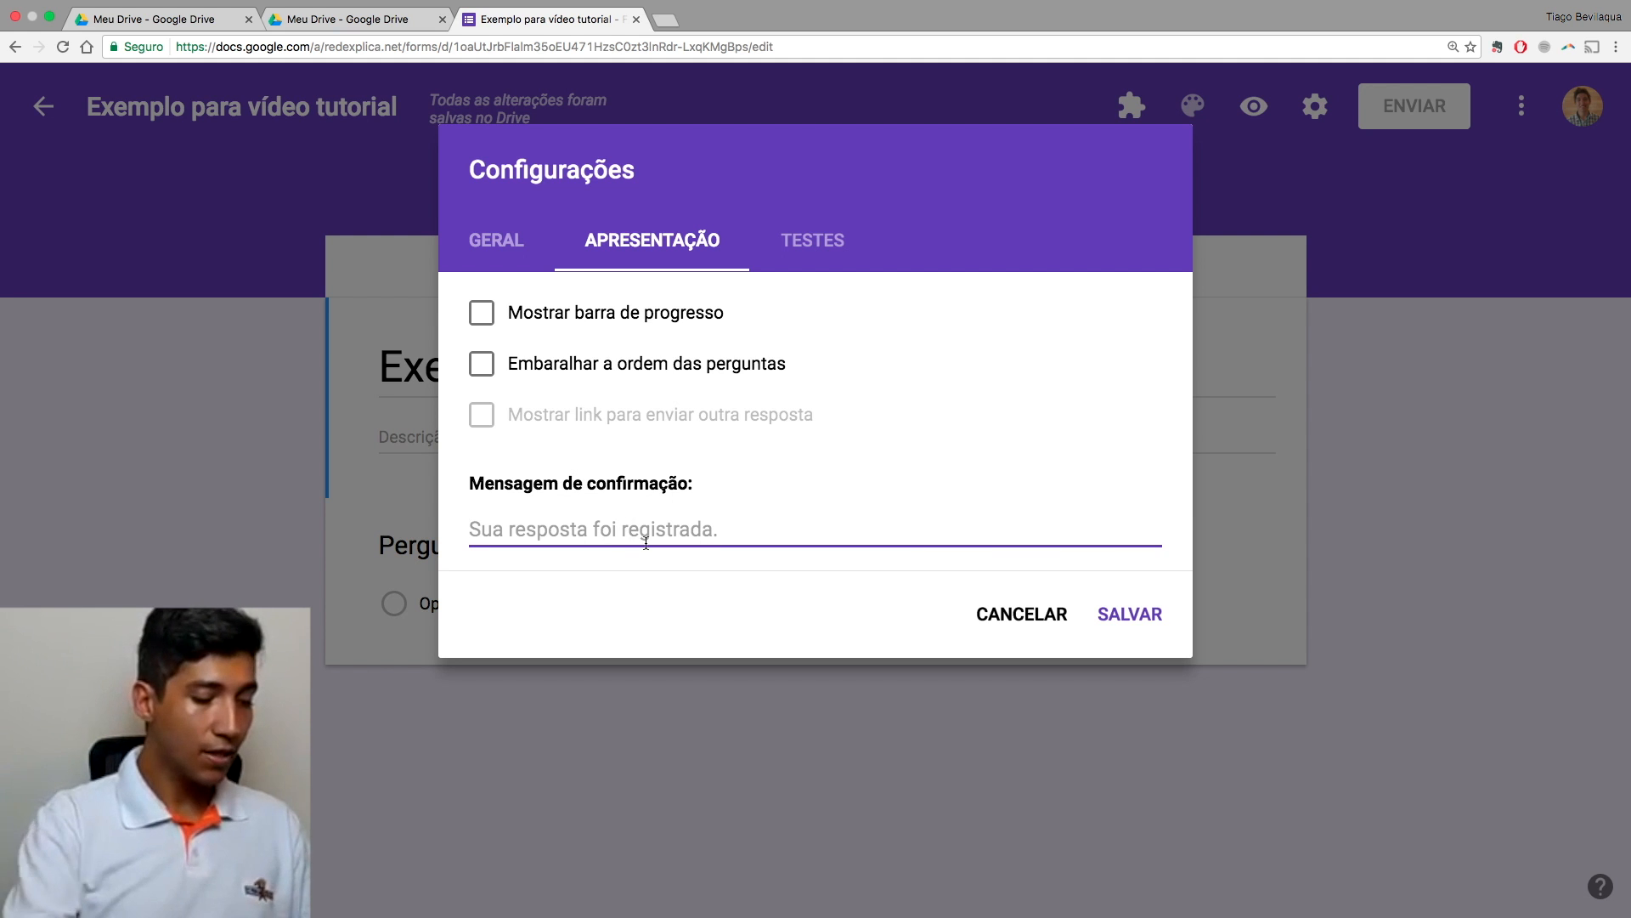
{"action": "type", "text": "Tmj"}
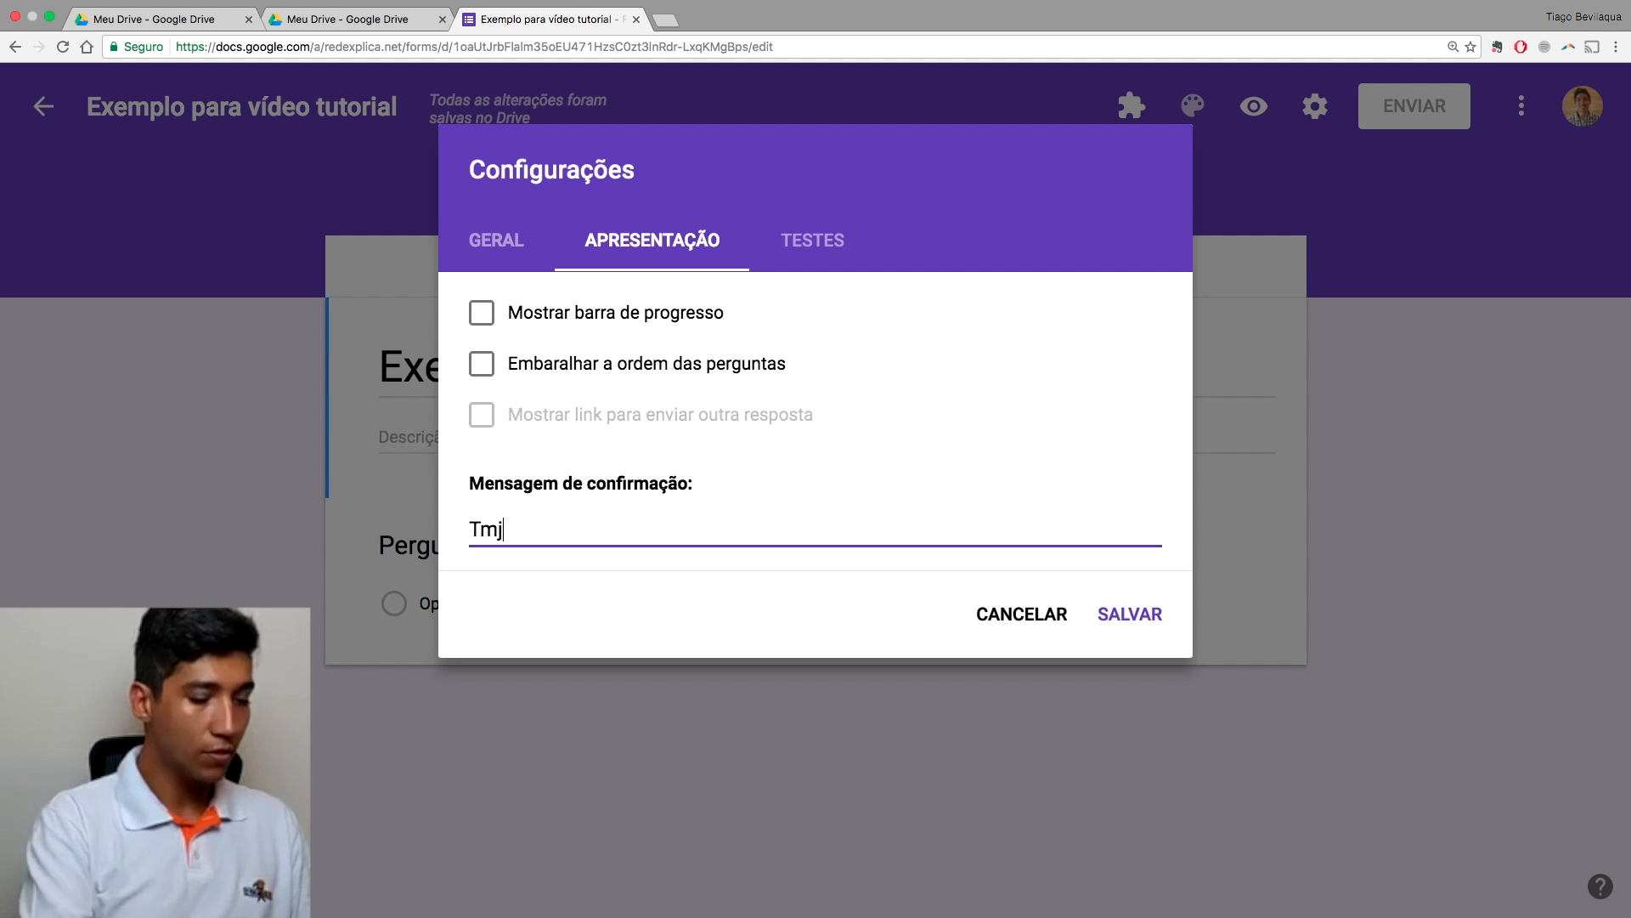
{"action": "key", "text": "super+a"}
{"action": "type", "text": "Suas respostas foram registradas!  #tmj"}
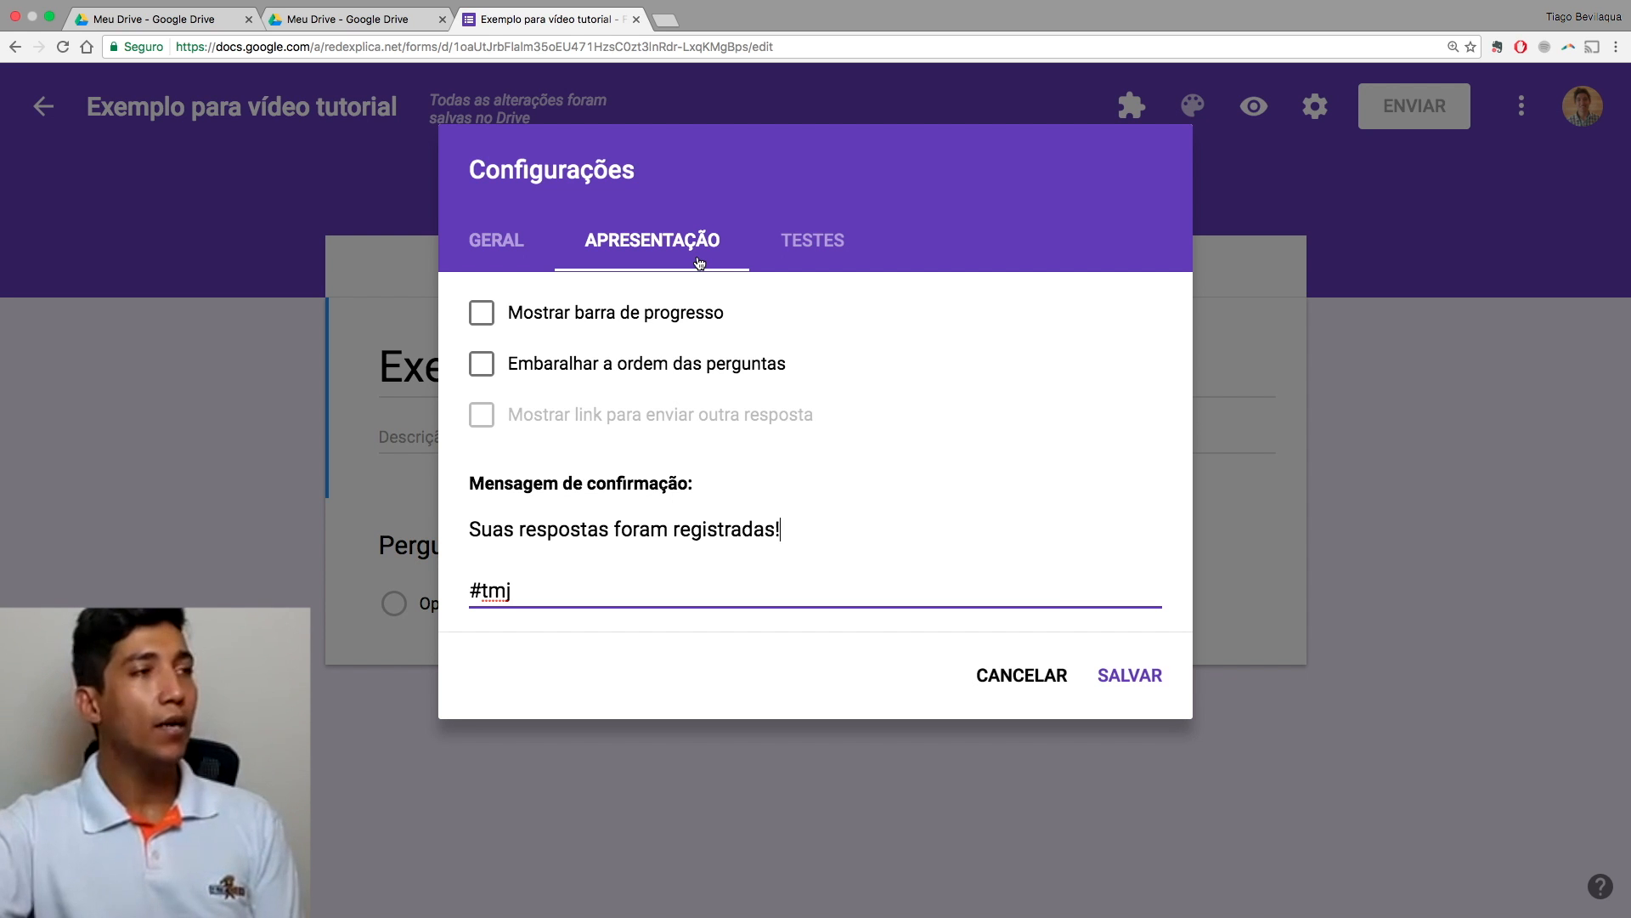
Step: Switch on Criar teste in the Testes settings and release grades after manual review
{"action": "left_click", "coordinate": [822, 252]}
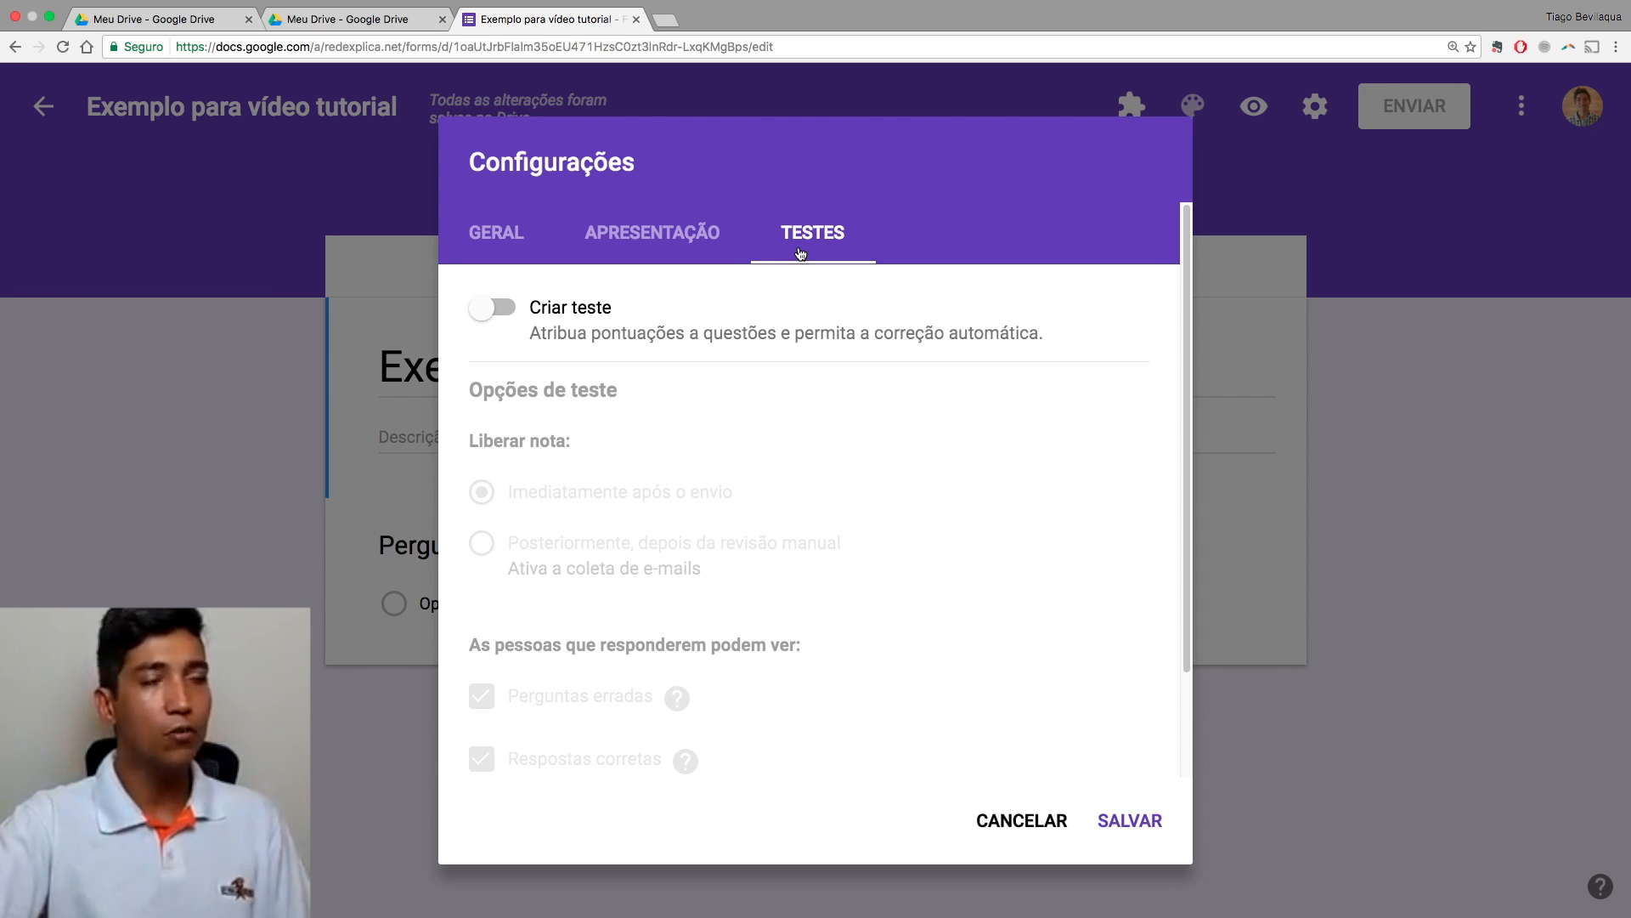
{"action": "left_click", "coordinate": [505, 317]}
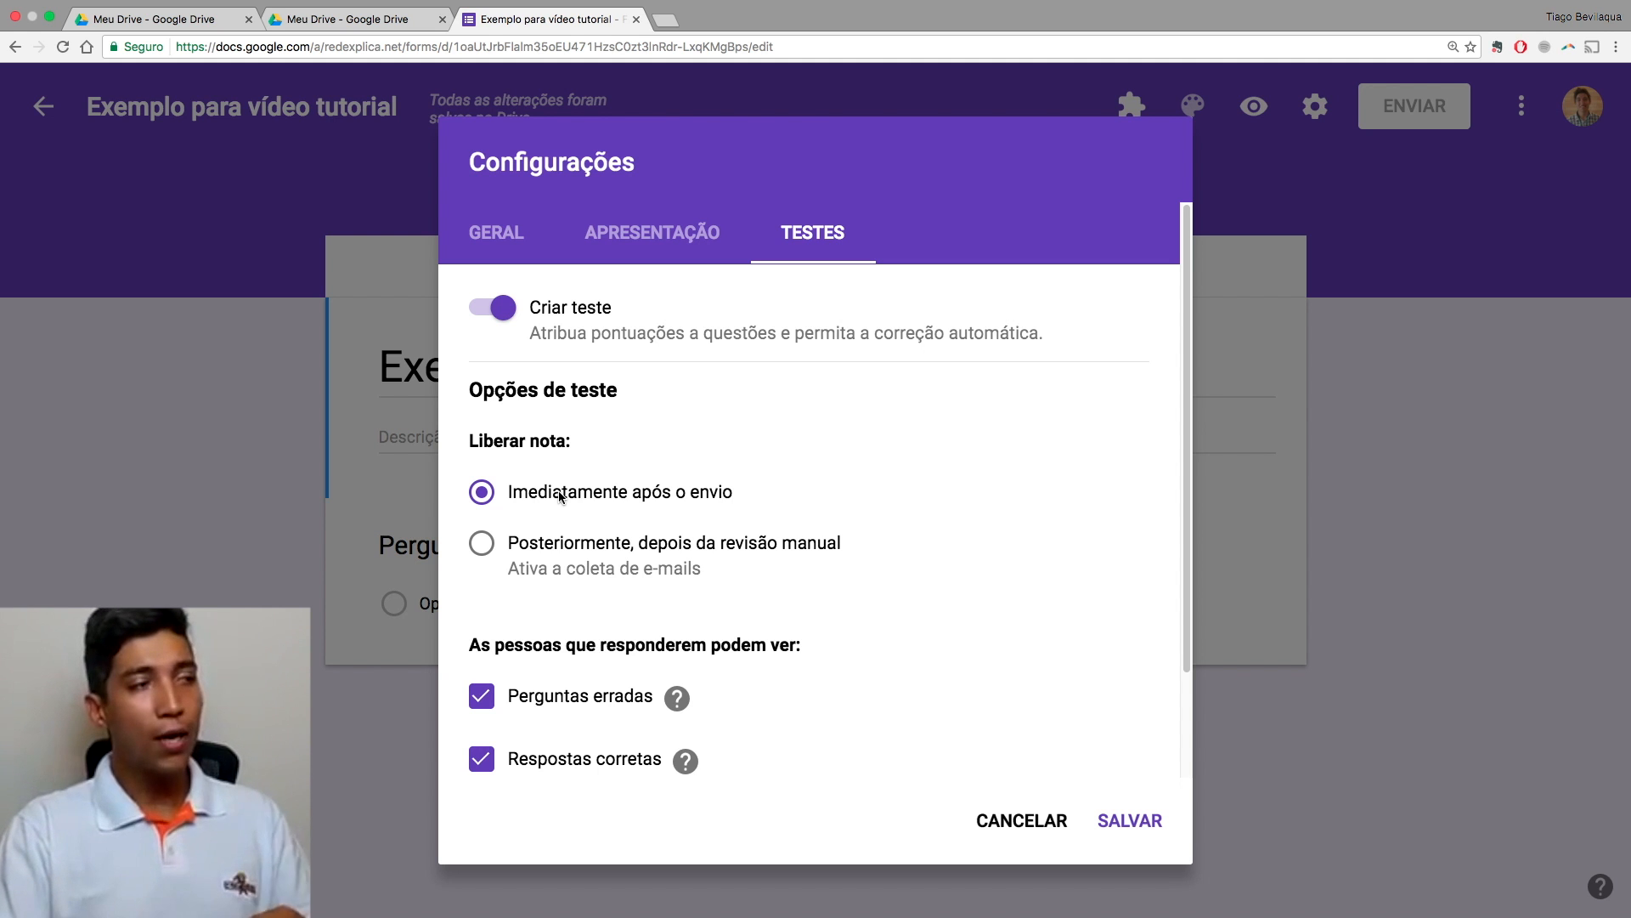
{"action": "left_click", "coordinate": [522, 544]}
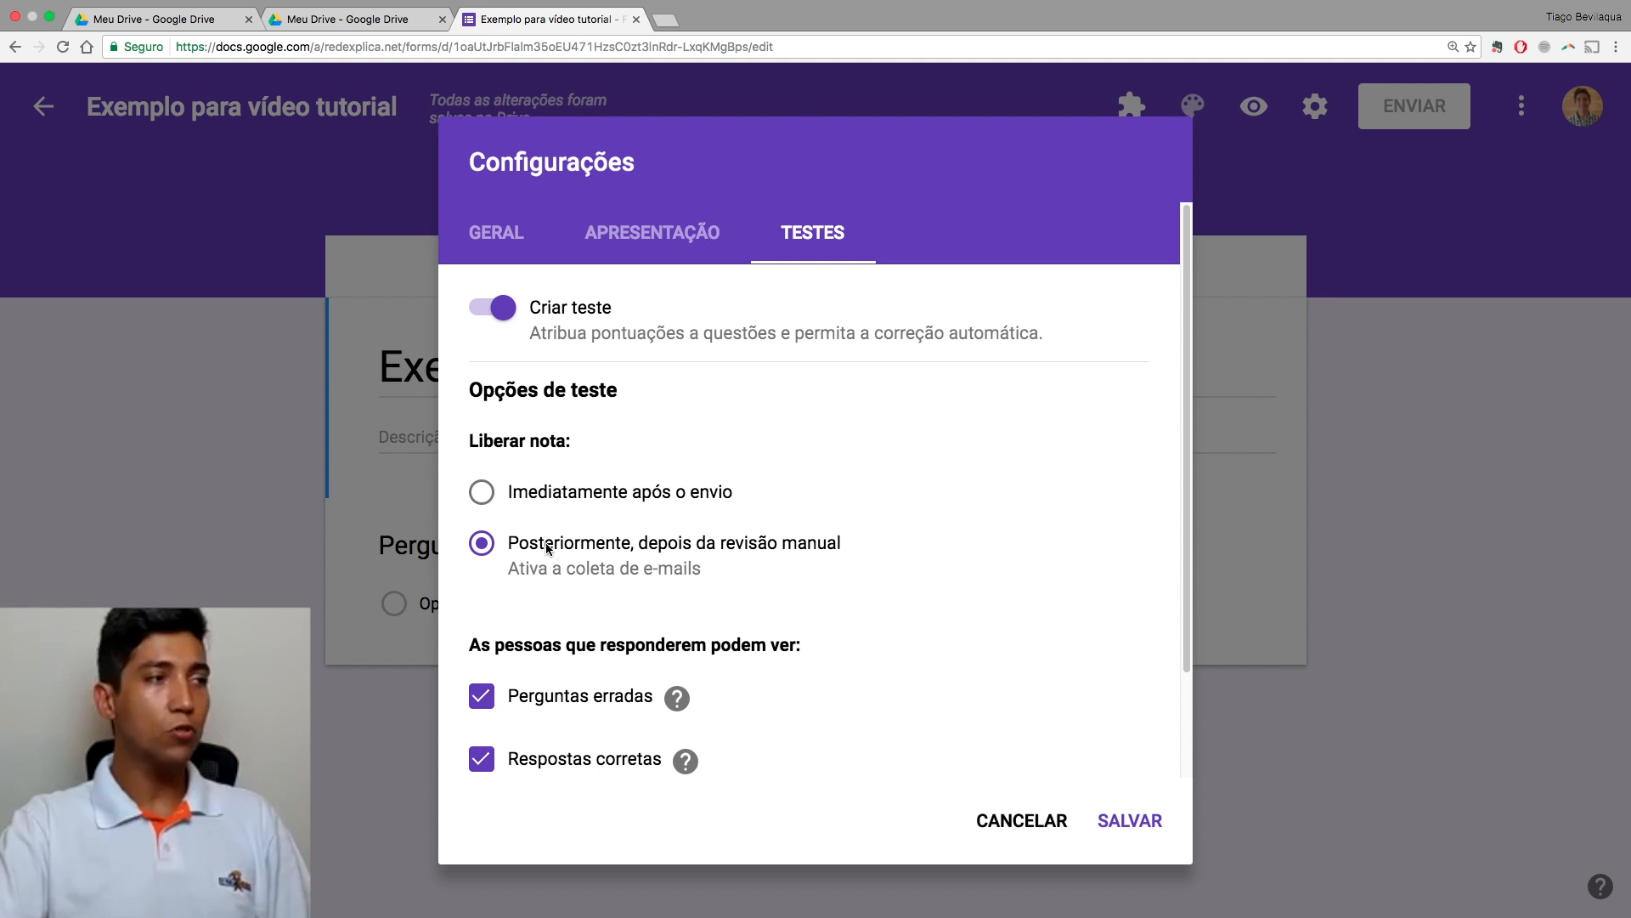
Step: Set grade release to 'Imediatamente após o envio' and save the quiz settings
{"action": "left_click", "coordinate": [572, 498]}
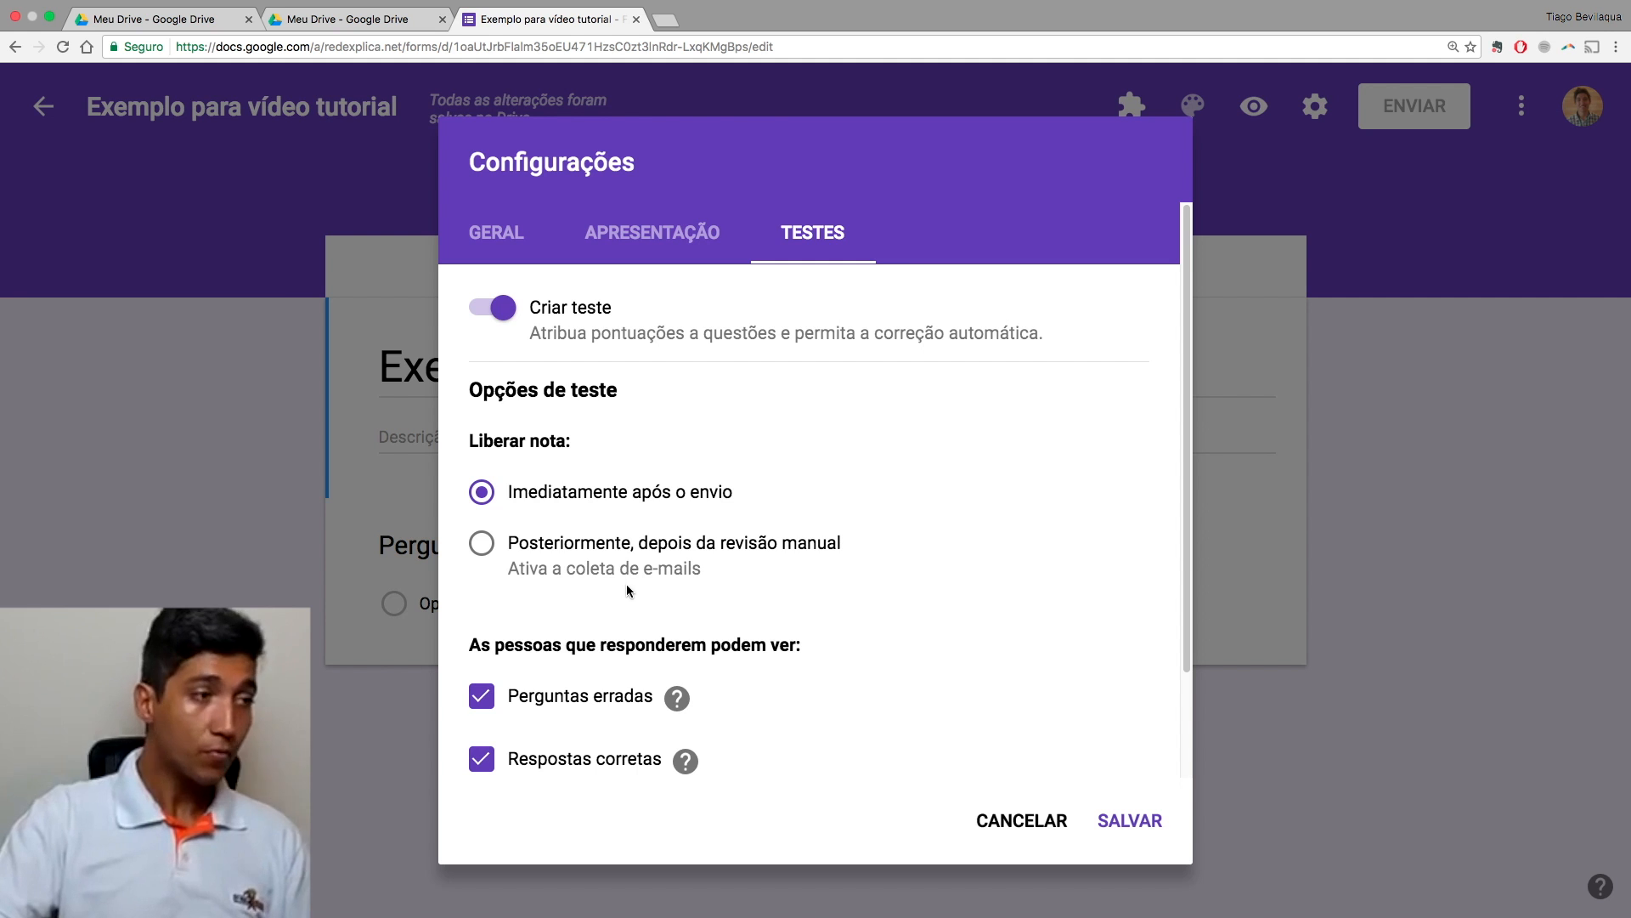
{"action": "scroll", "coordinate": [595, 693], "scroll_direction": "down", "scroll_amount": 2}
{"action": "mouse_move", "coordinate": [595, 690]}
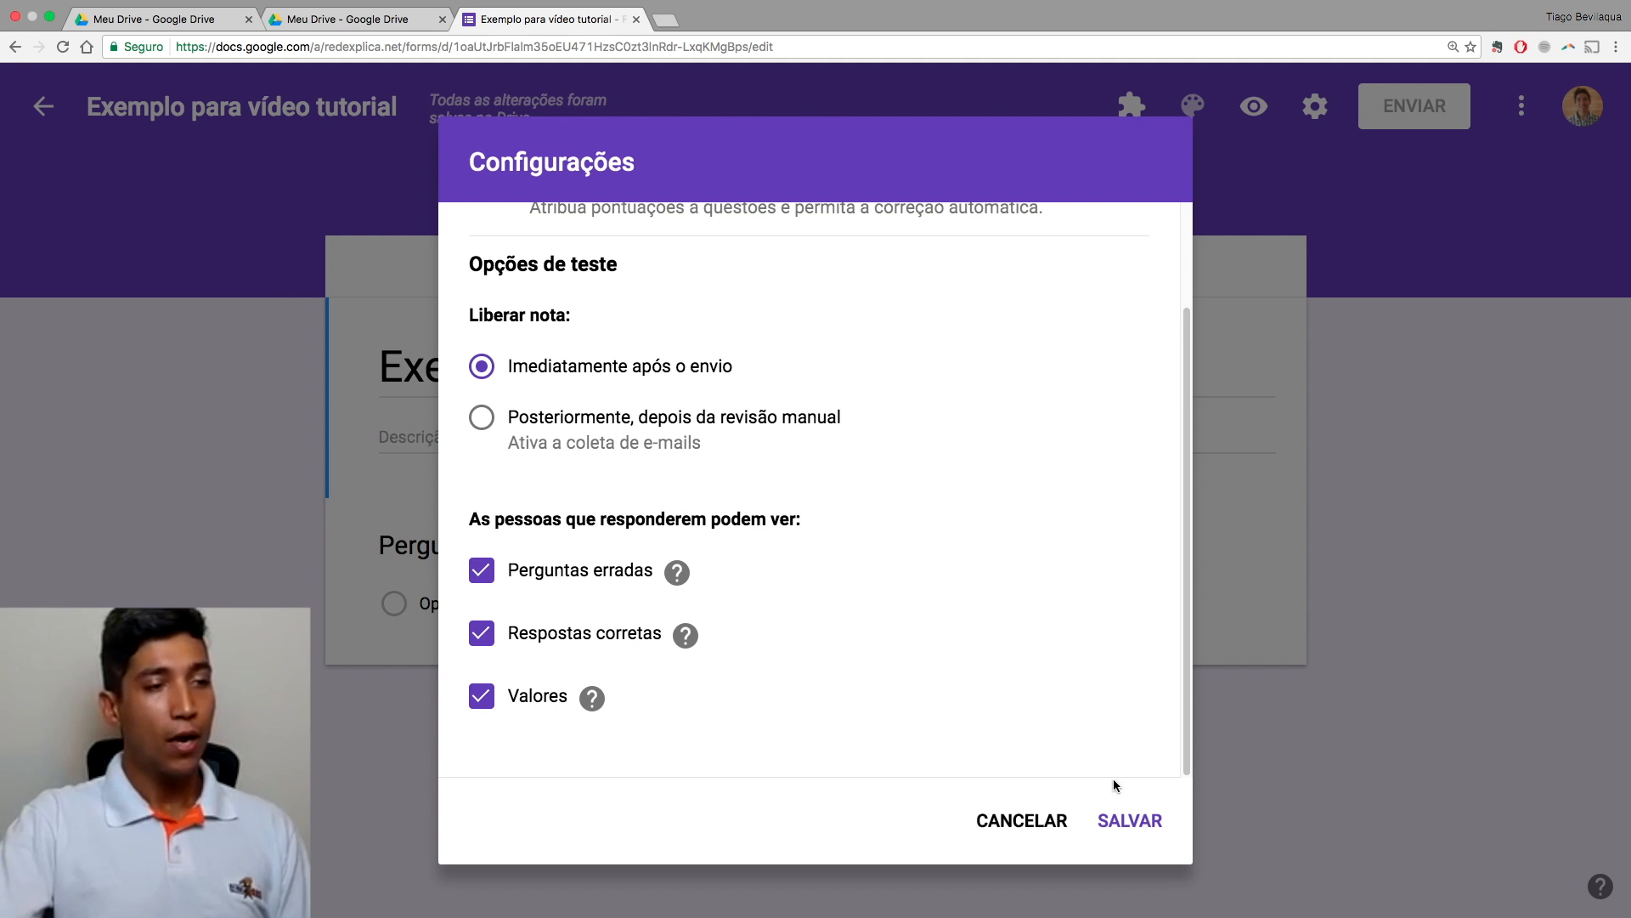
{"action": "left_click", "coordinate": [1136, 823]}
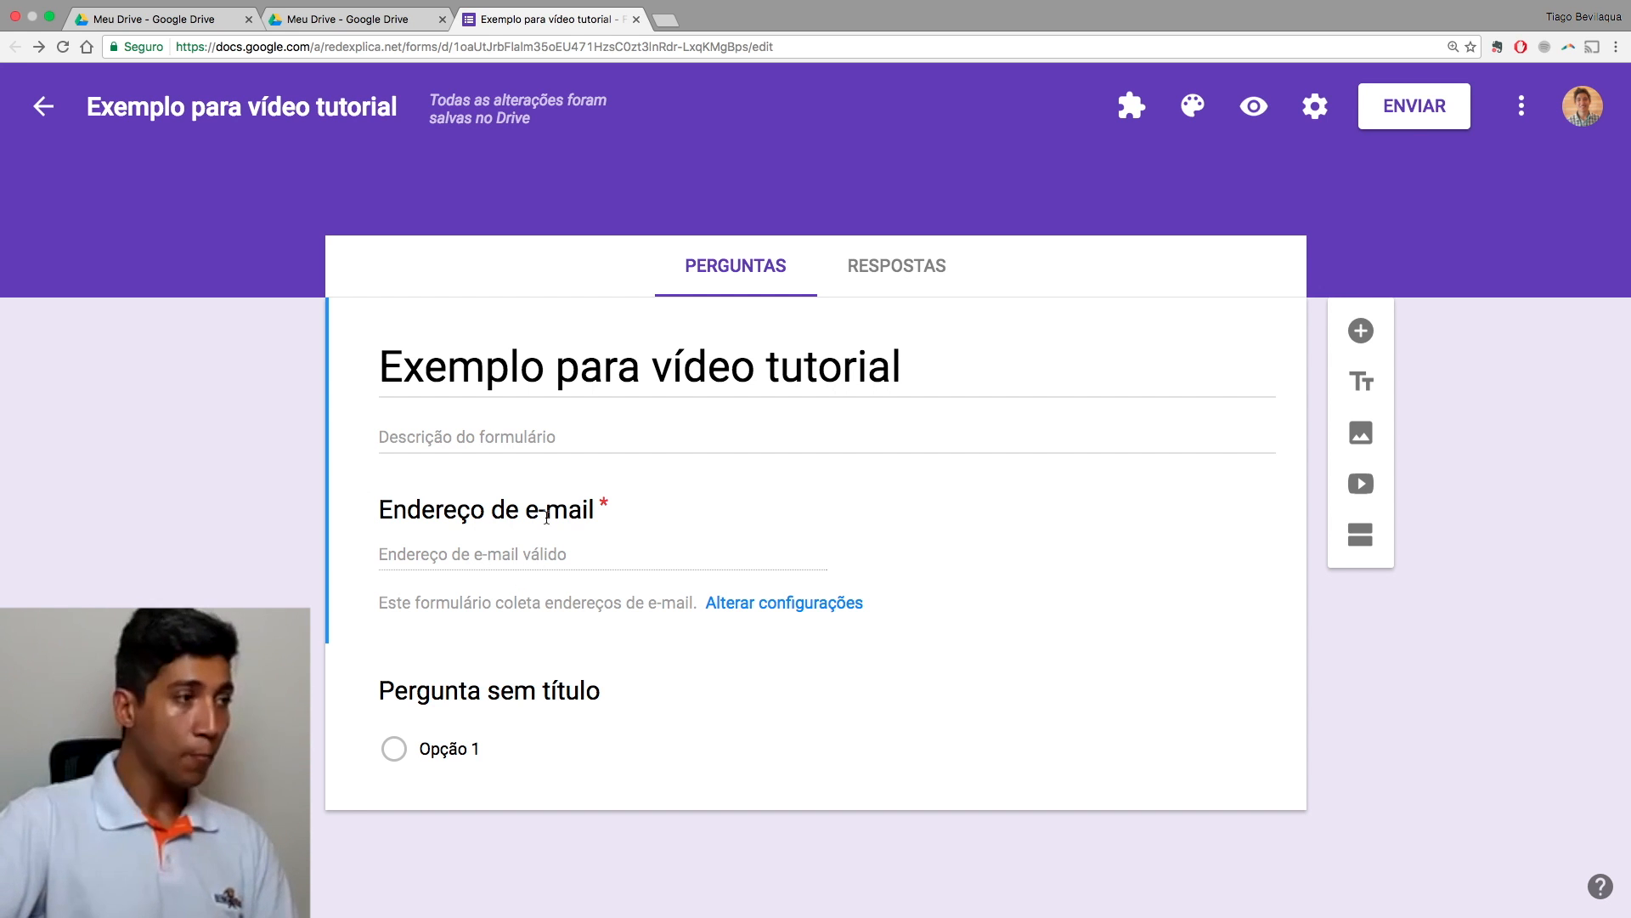
{"action": "left_click", "coordinate": [511, 439]}
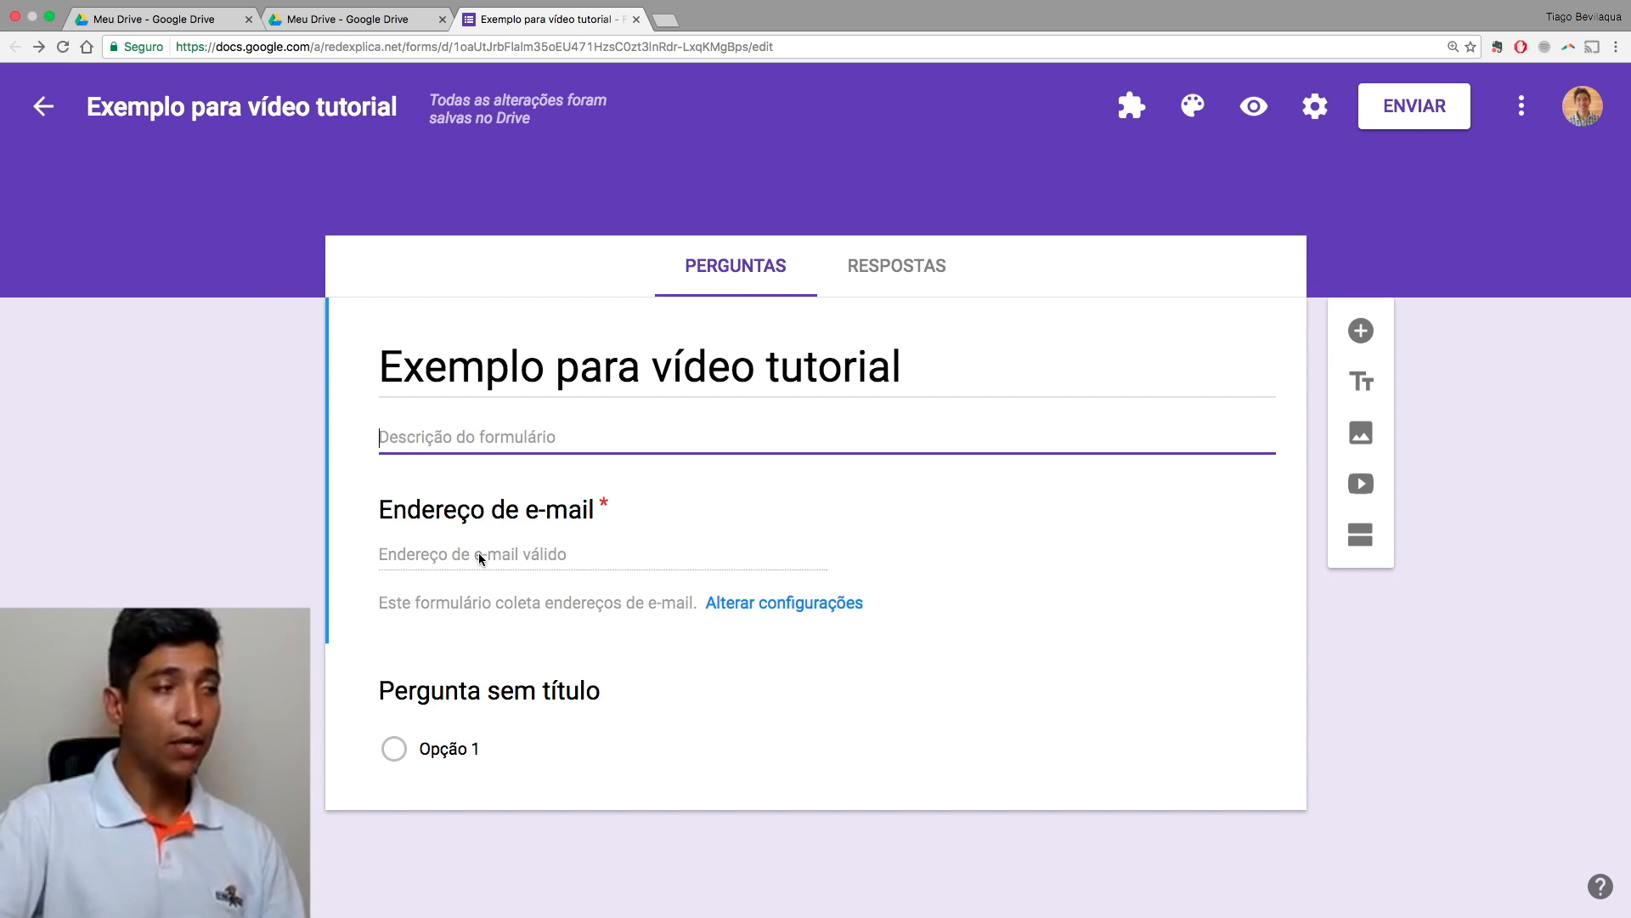
Step: Select the 'Pergunta sem título' question card for editing
{"action": "left_click", "coordinate": [497, 695]}
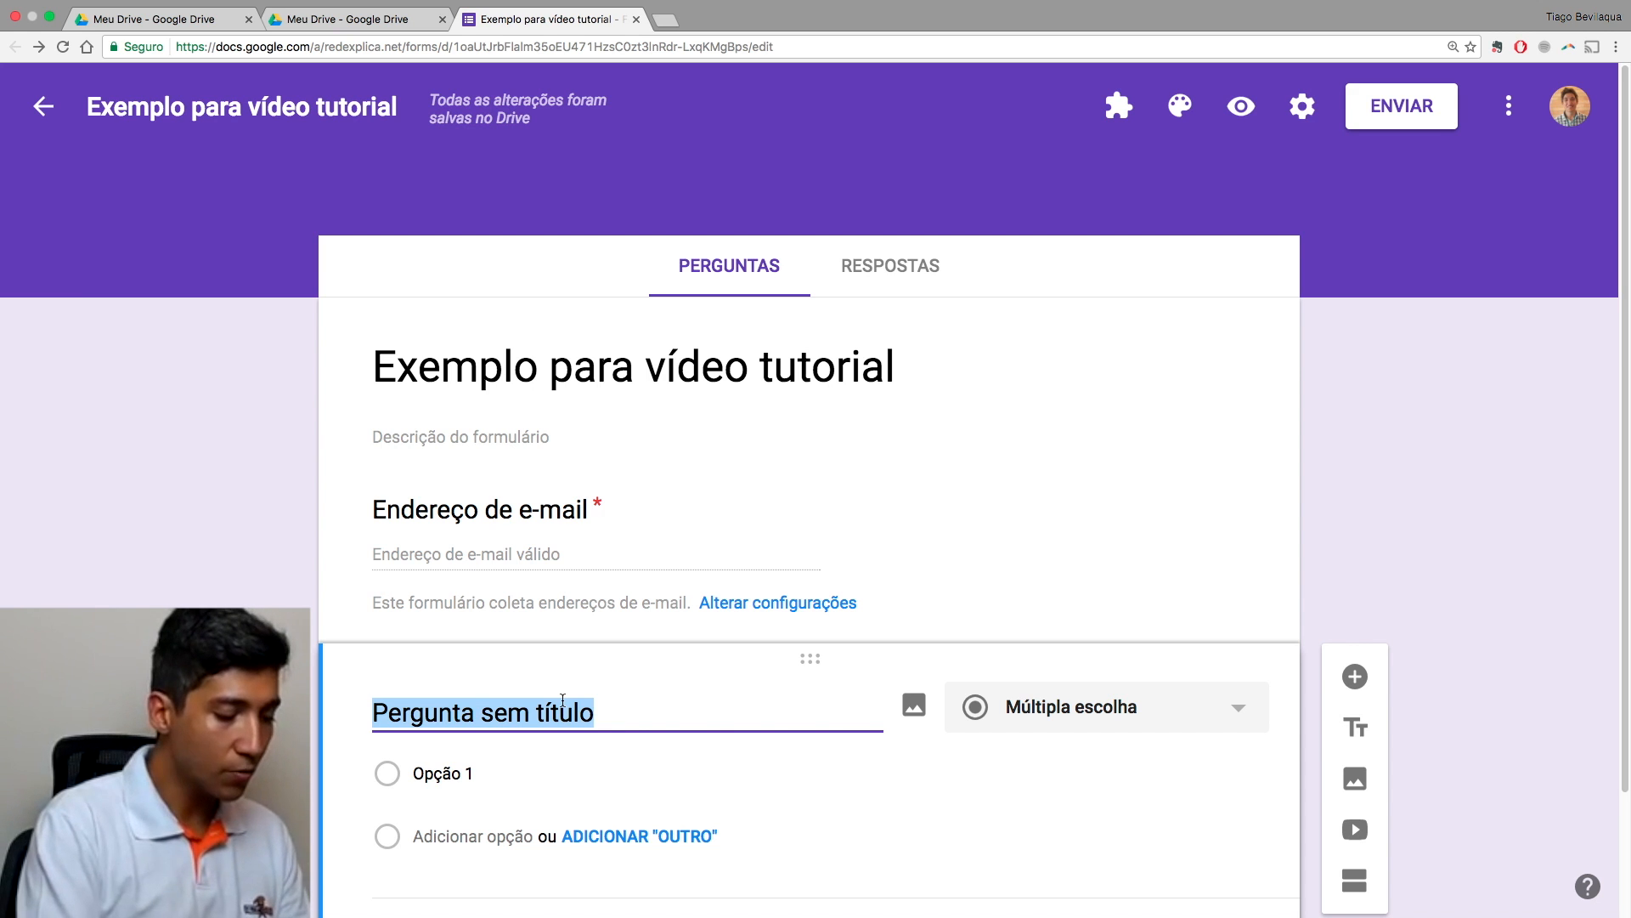
Step: Title the question 'Qual é a ferramenta do GSuite for Education mais apropriada para realizar uma prova...'
{"action": "type", "text": "Qual é a ferramenta do G"}
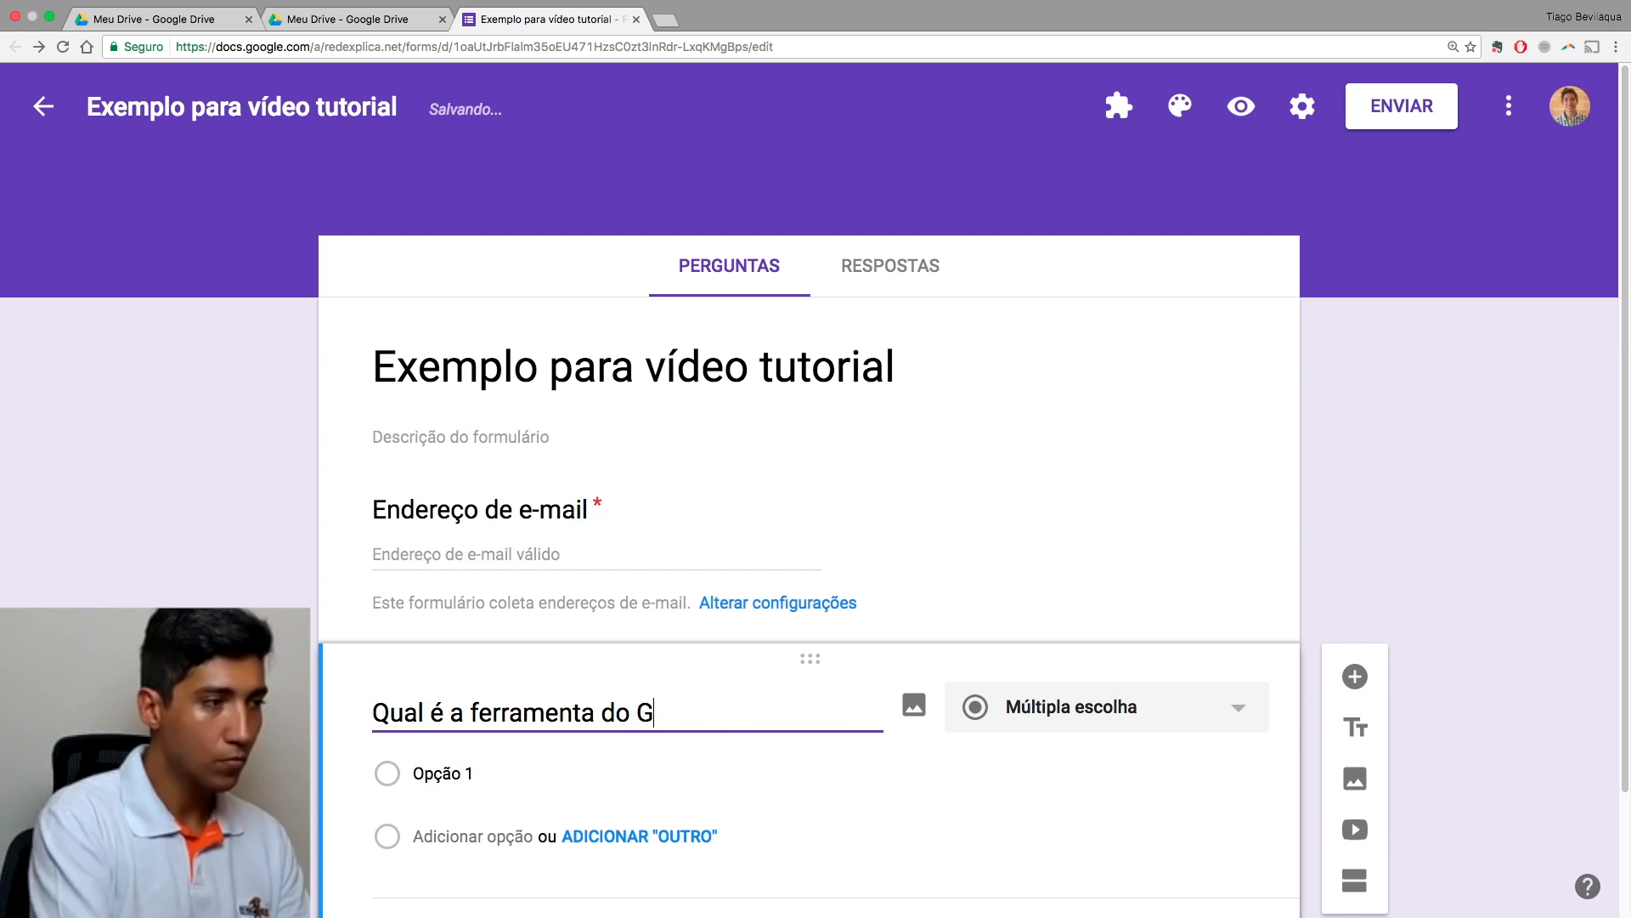
{"action": "type", "text": "Suite for Education mais apropriada para re"}
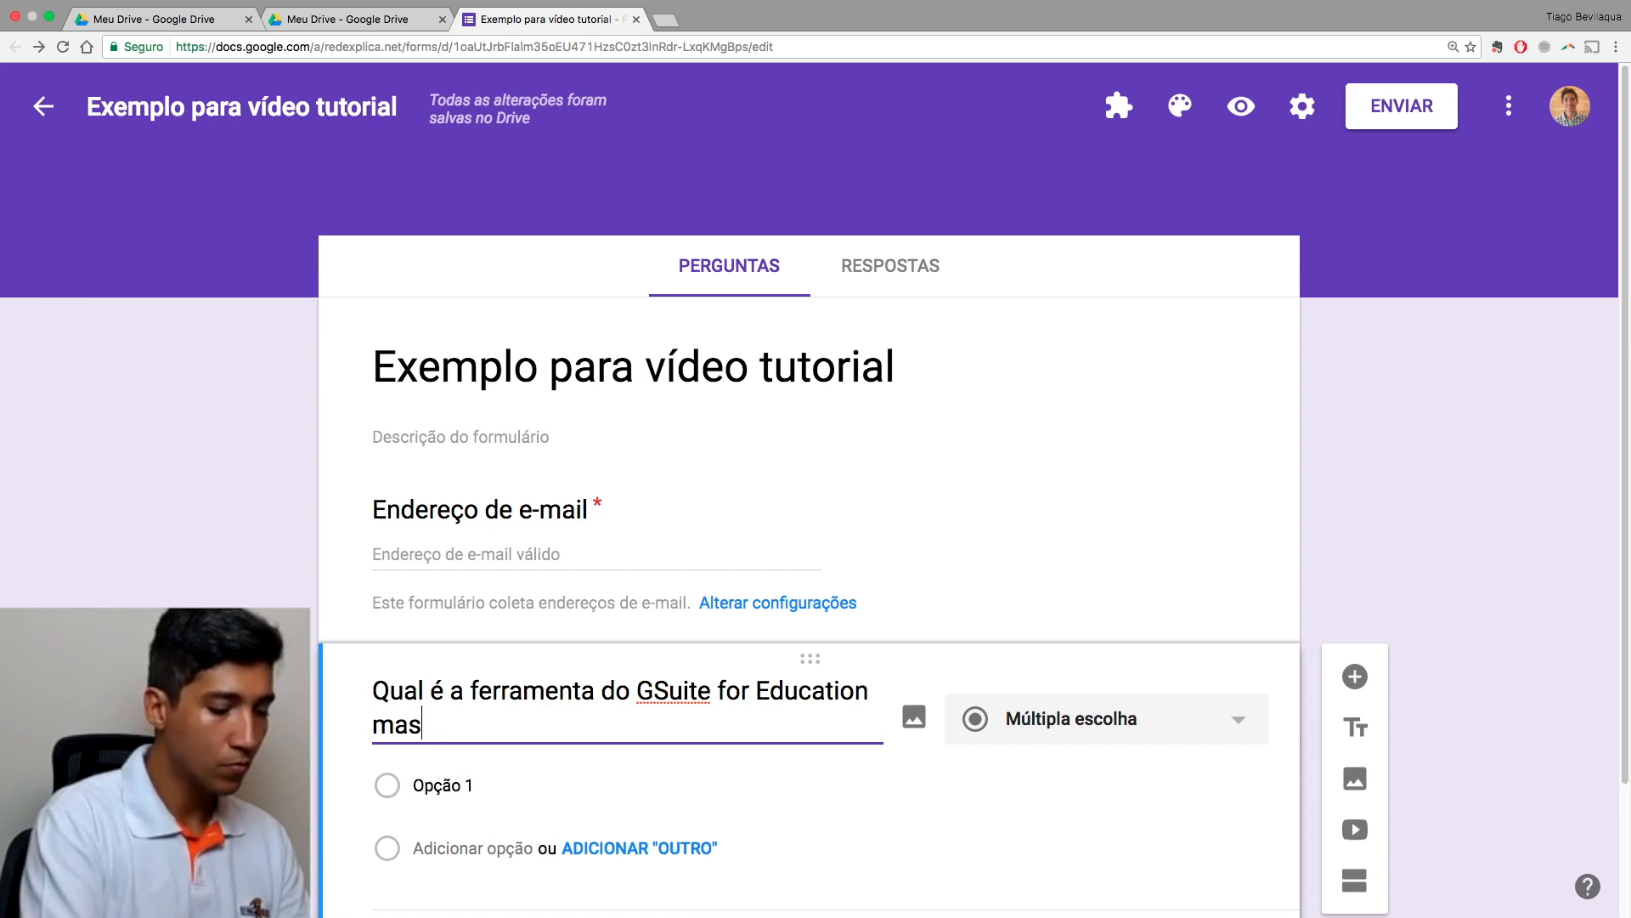
{"action": "type", "text": "alizar uma prova de m"}
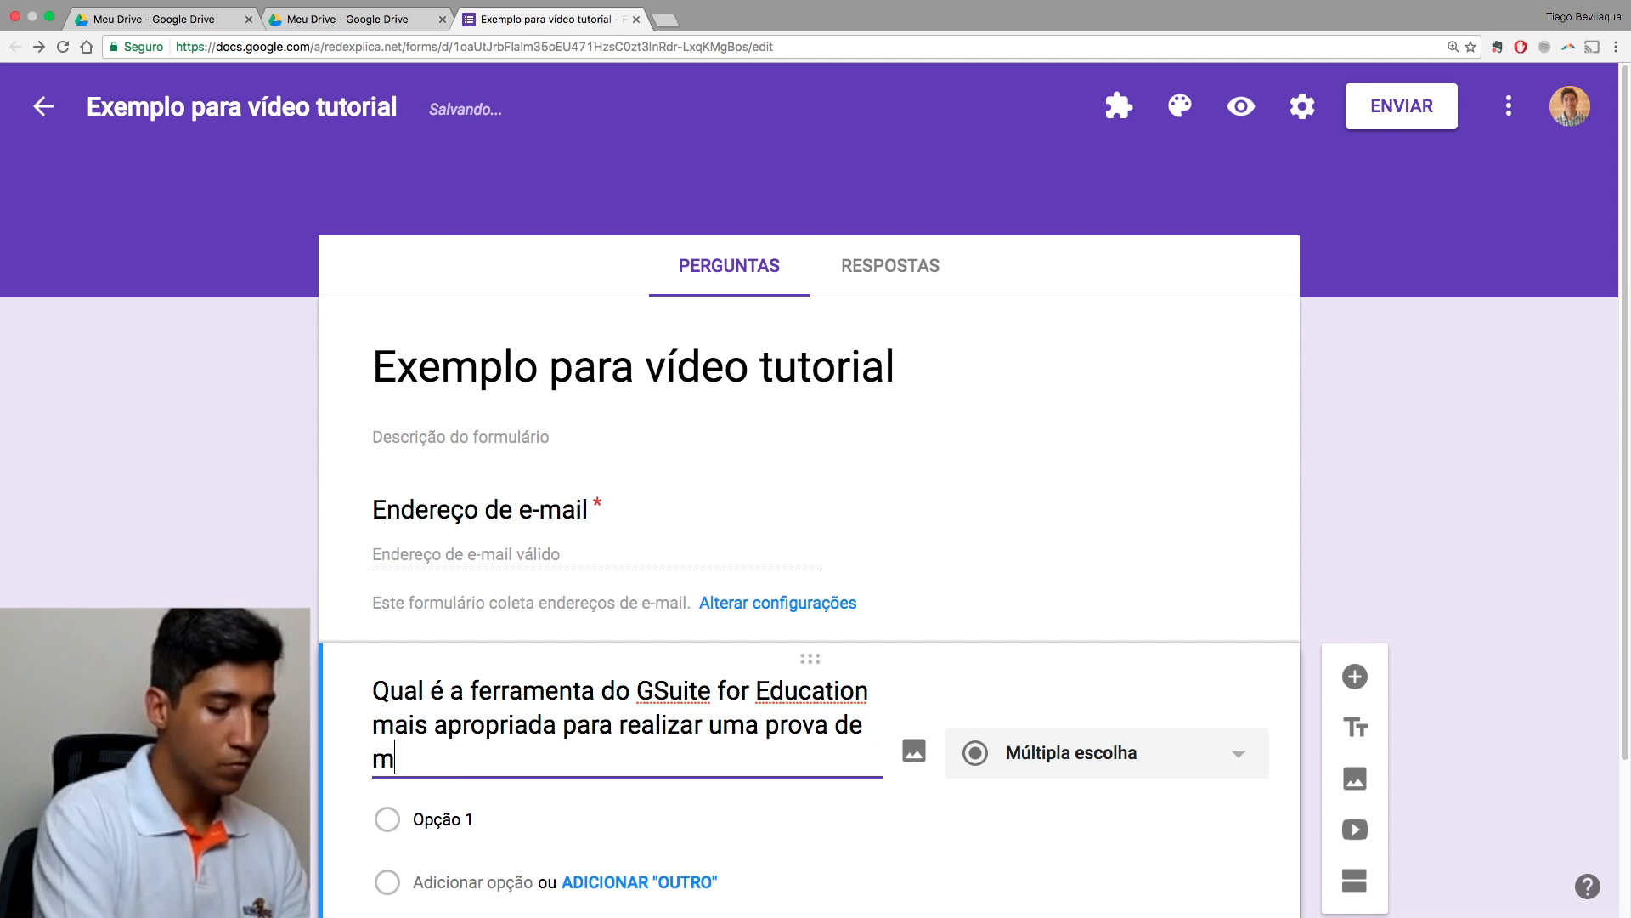
{"action": "type", "text": "últipla escolha?"}
{"action": "scroll", "coordinate": [513, 769], "scroll_direction": "down", "scroll_amount": 3}
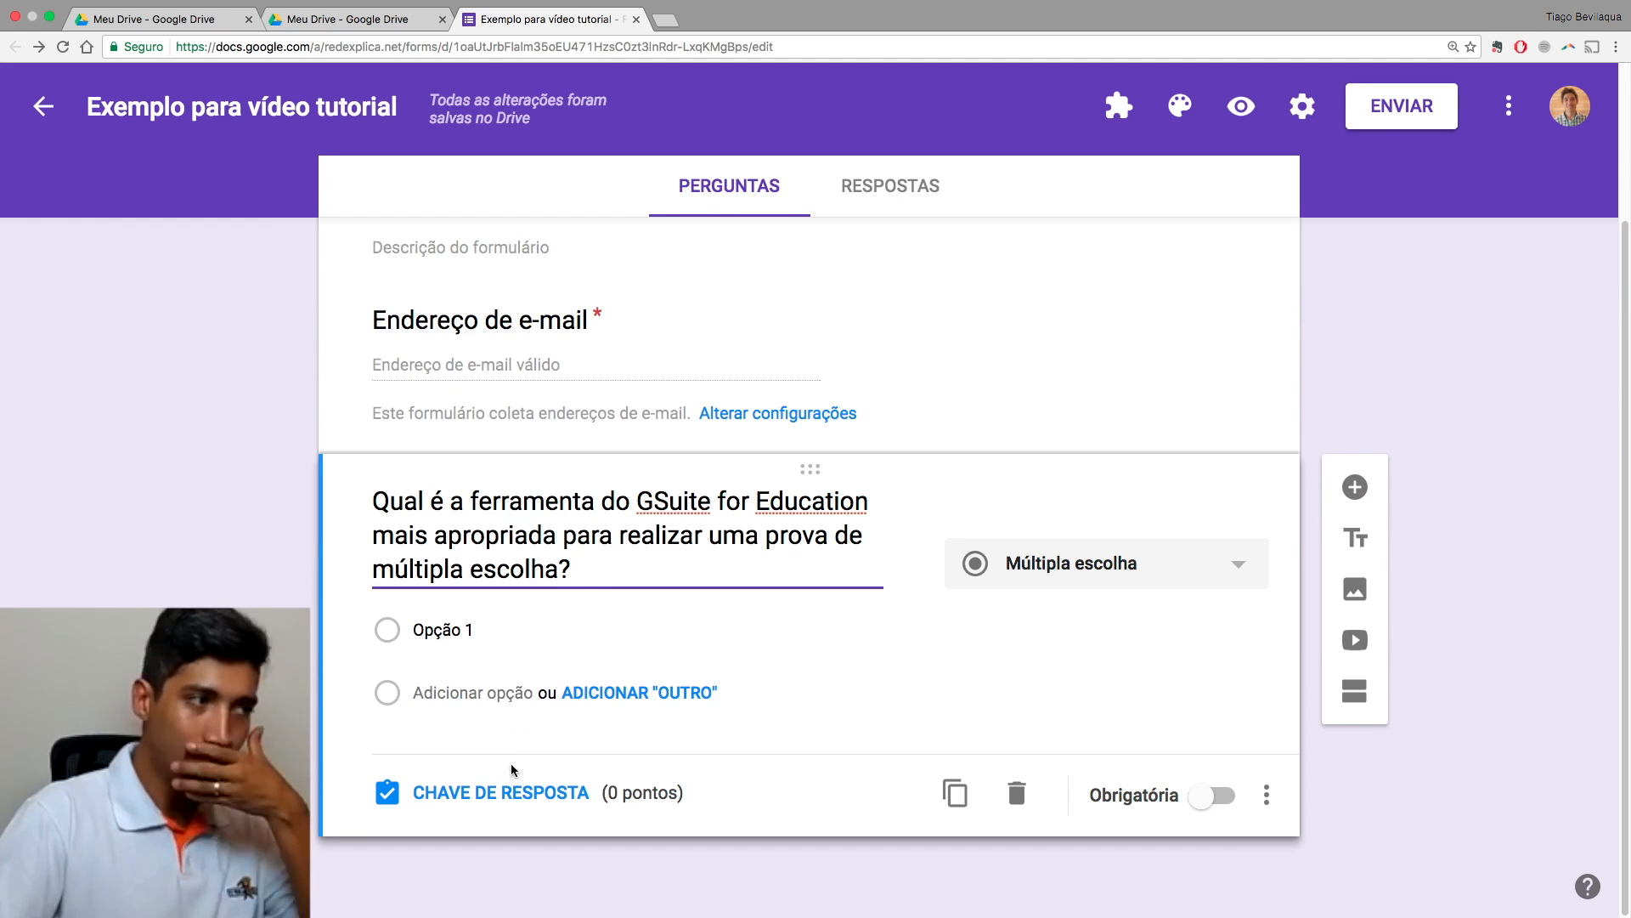
{"action": "left_click", "coordinate": [475, 629]}
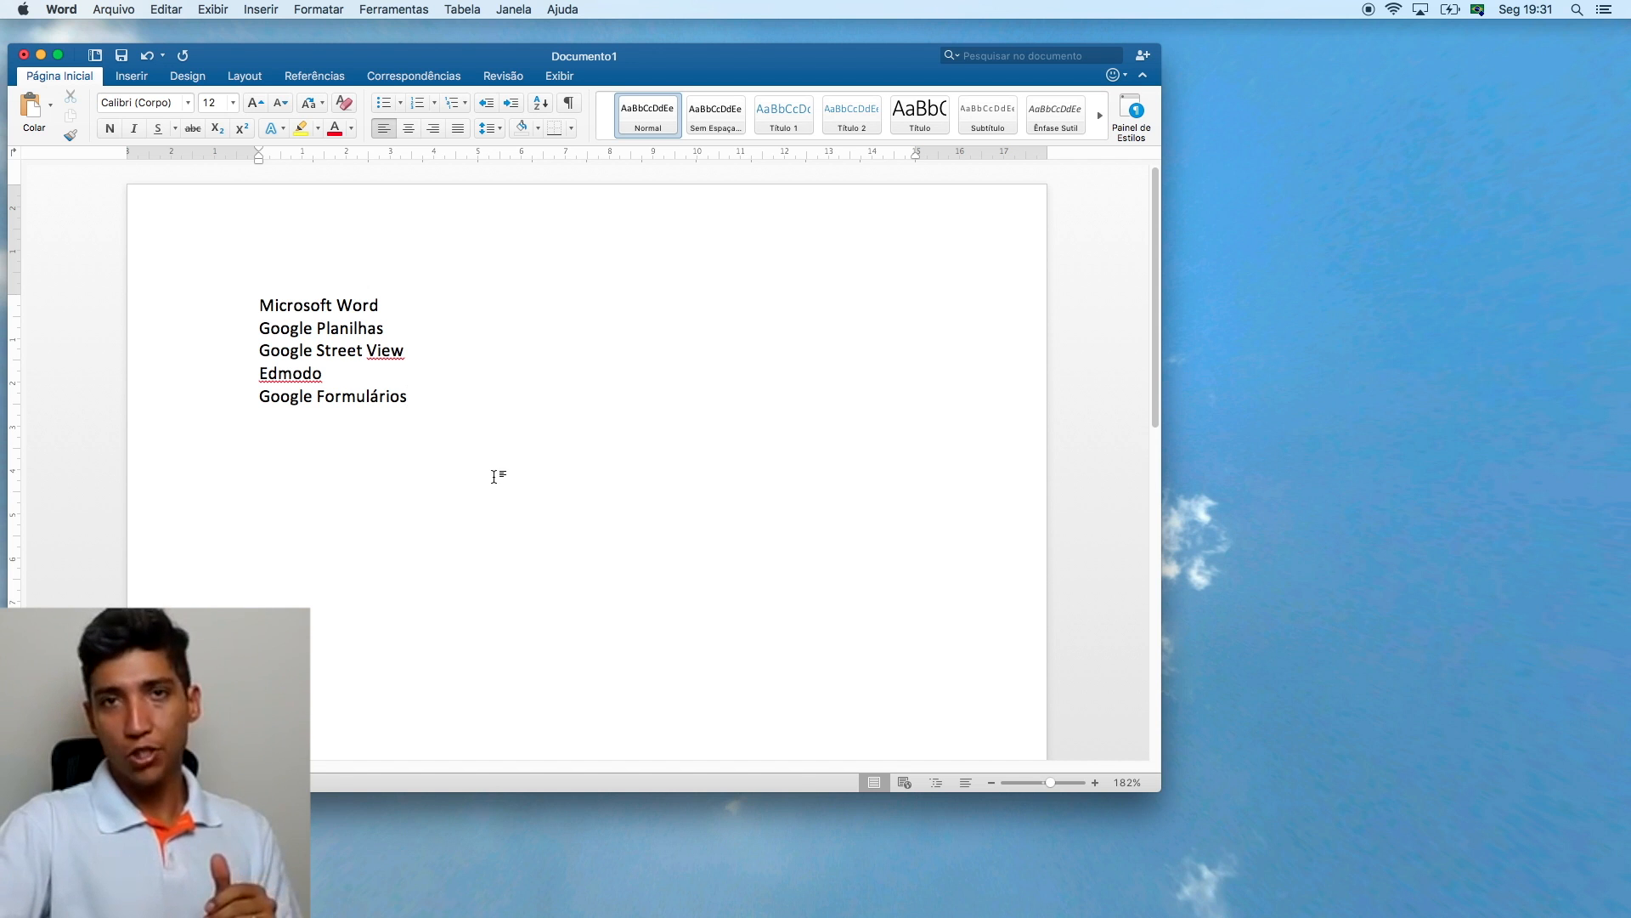
Step: Copy the five tool names from Word's Documento1 and switch back to the Chrome space
{"action": "left_click", "coordinate": [434, 398]}
{"action": "left_click_drag", "start_coordinate": [434, 398], "coordinate": [220, 297]}
{"action": "right_click", "coordinate": [313, 326]}
{"action": "left_click", "coordinate": [354, 352]}
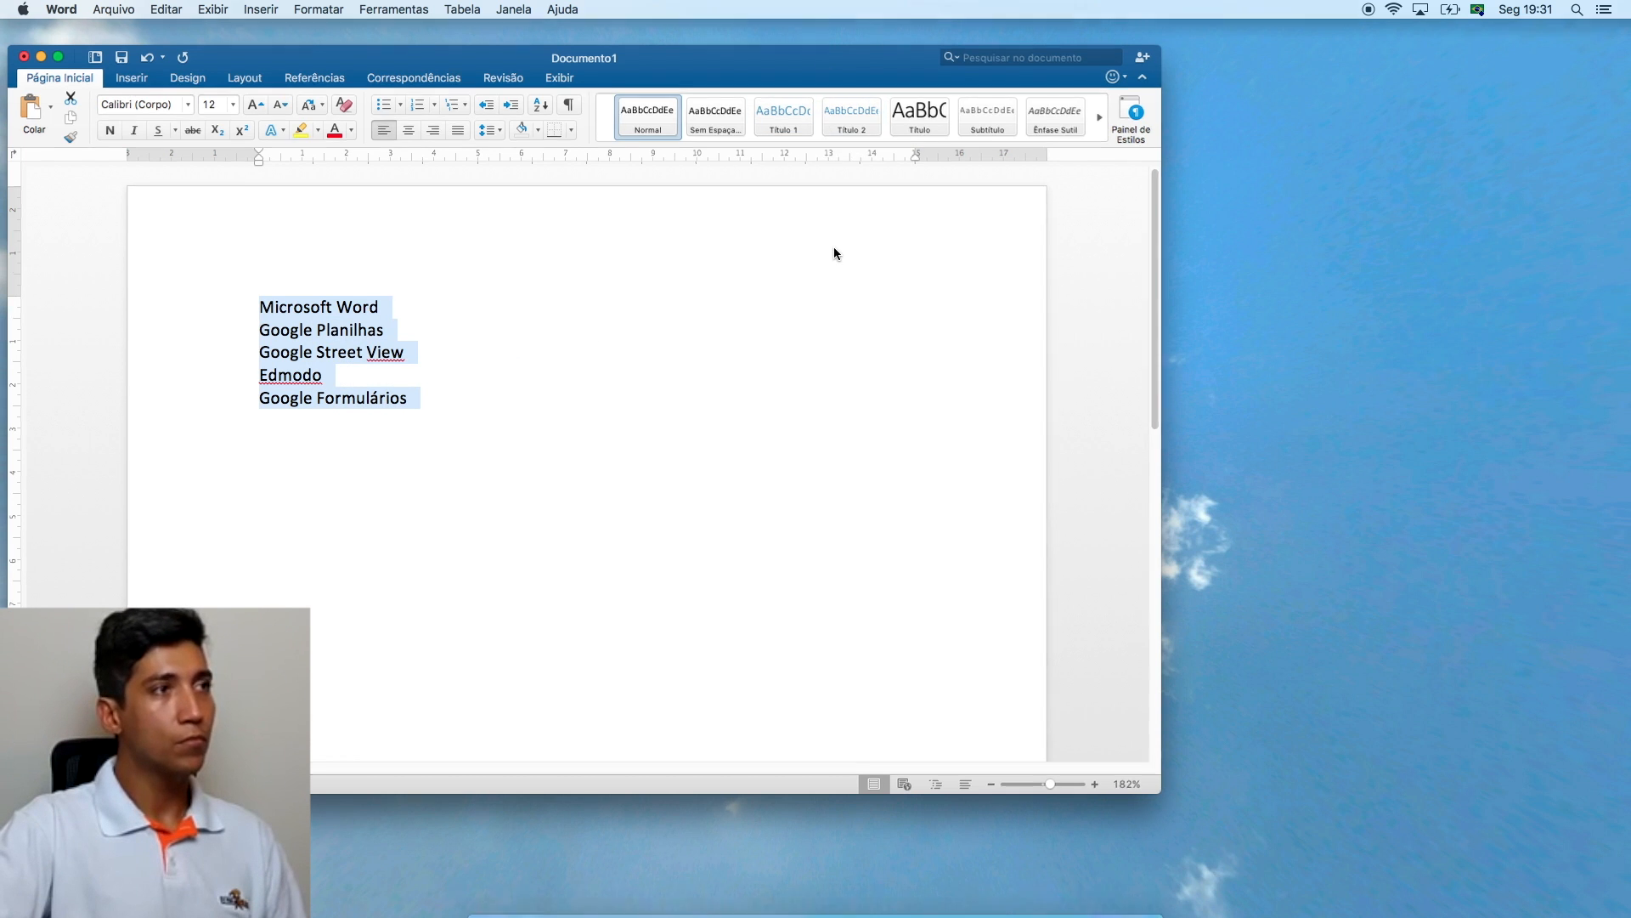
{"action": "key", "text": "ctrl+Up"}
Step: Paste the five tool names, Microsoft Word through Google Formulários, over the Opção 1 placeholder
{"action": "left_click", "coordinate": [803, 68]}
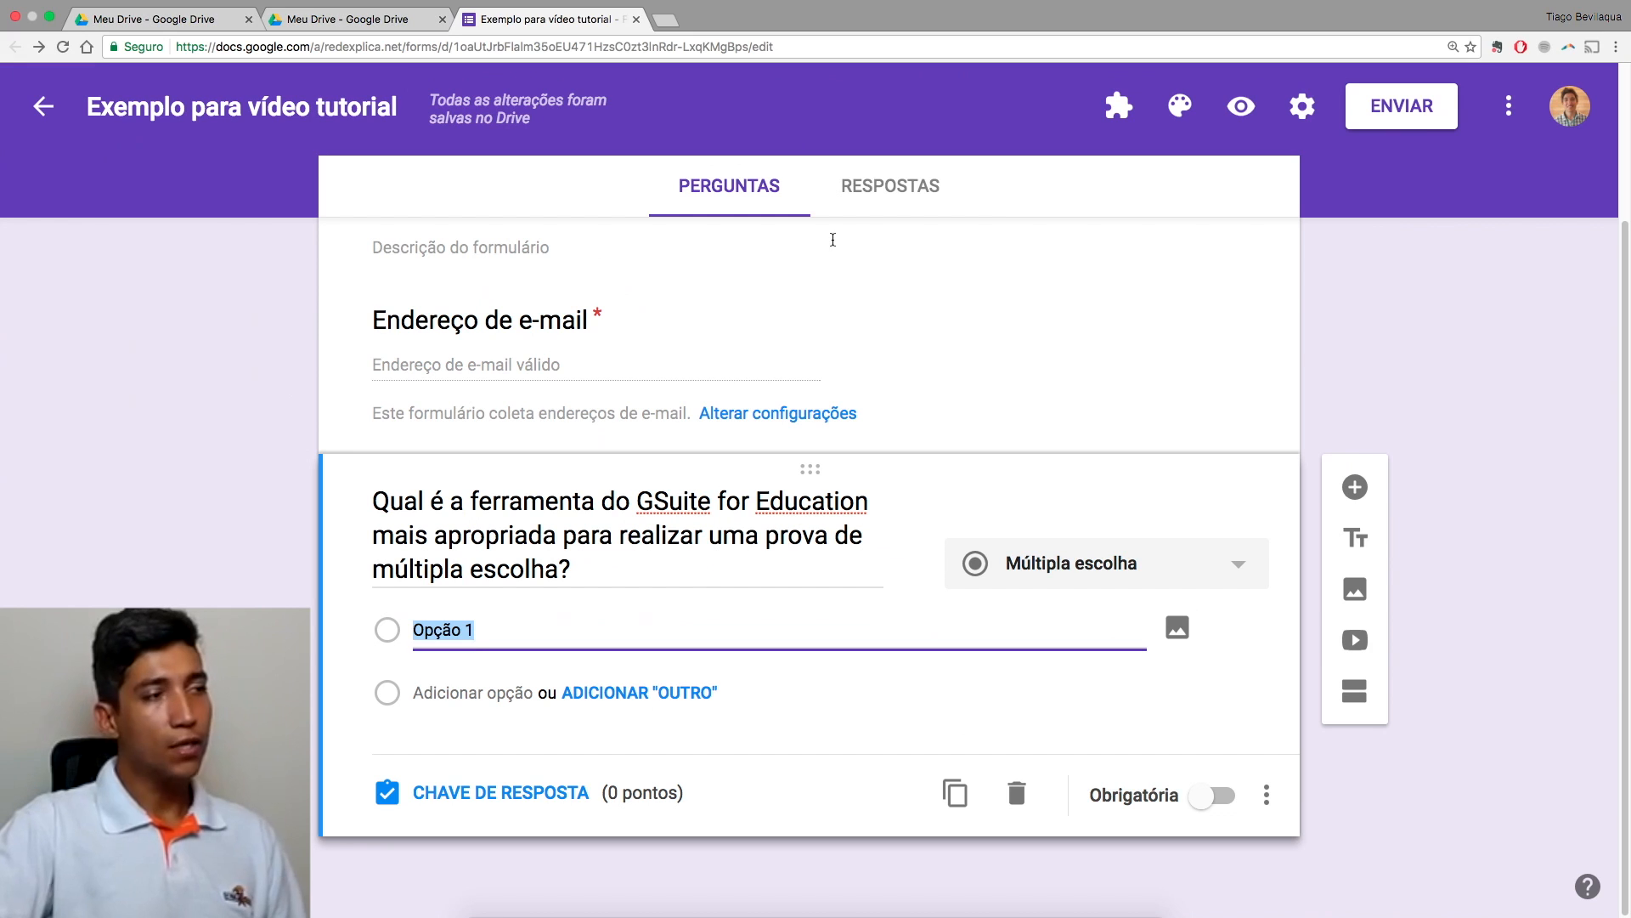
{"action": "left_click", "coordinate": [455, 633]}
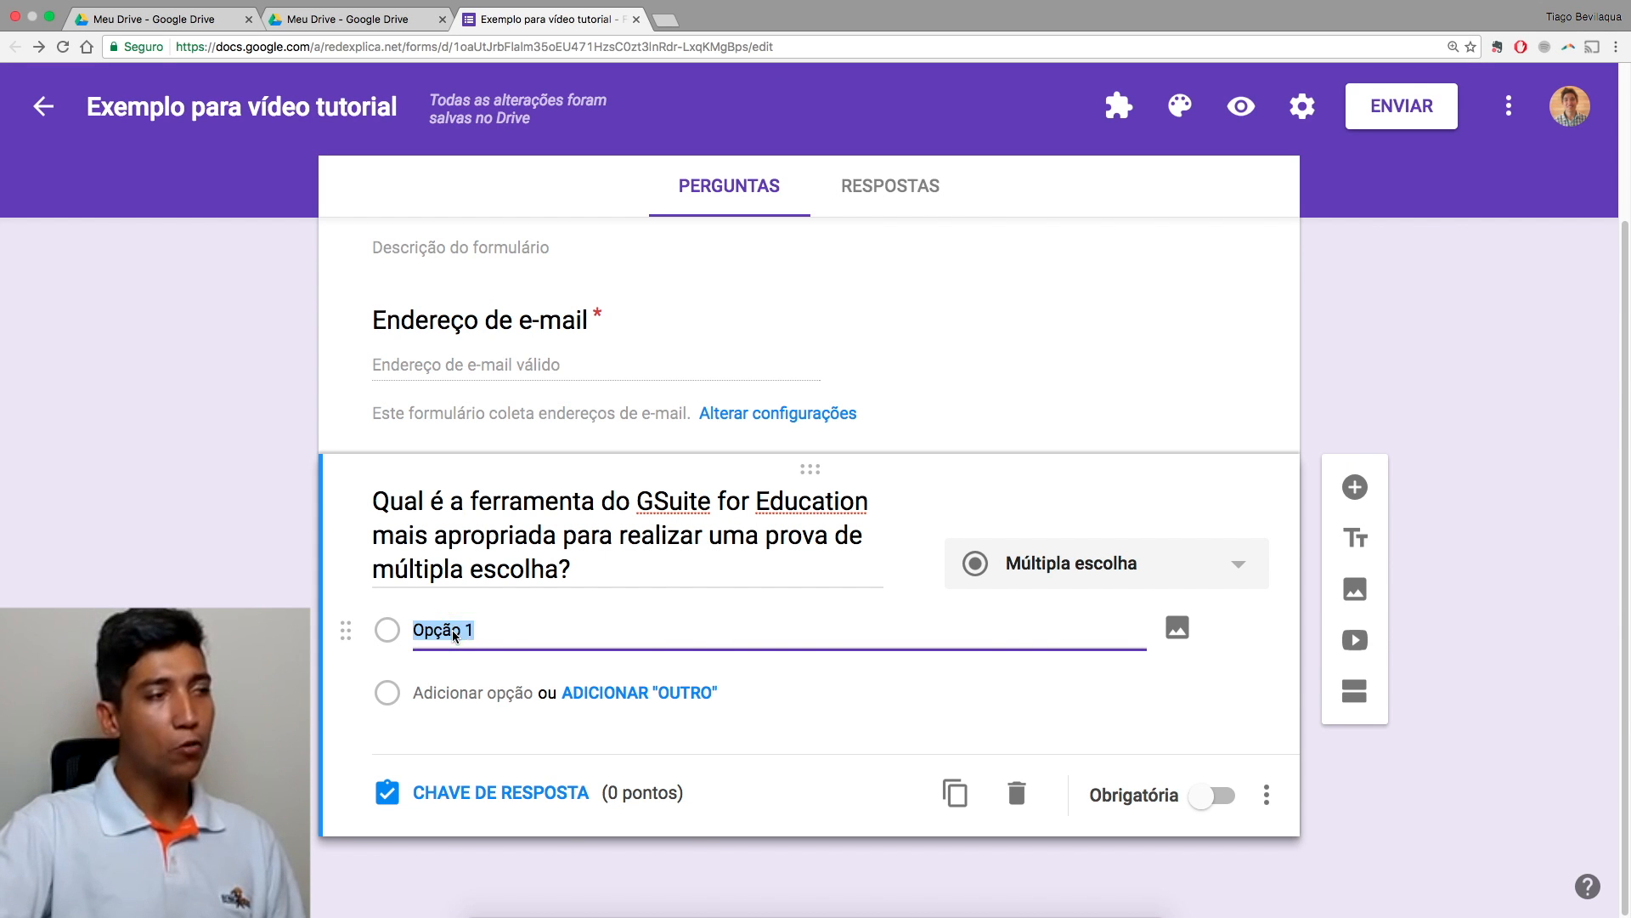
{"action": "right_click", "coordinate": [455, 633]}
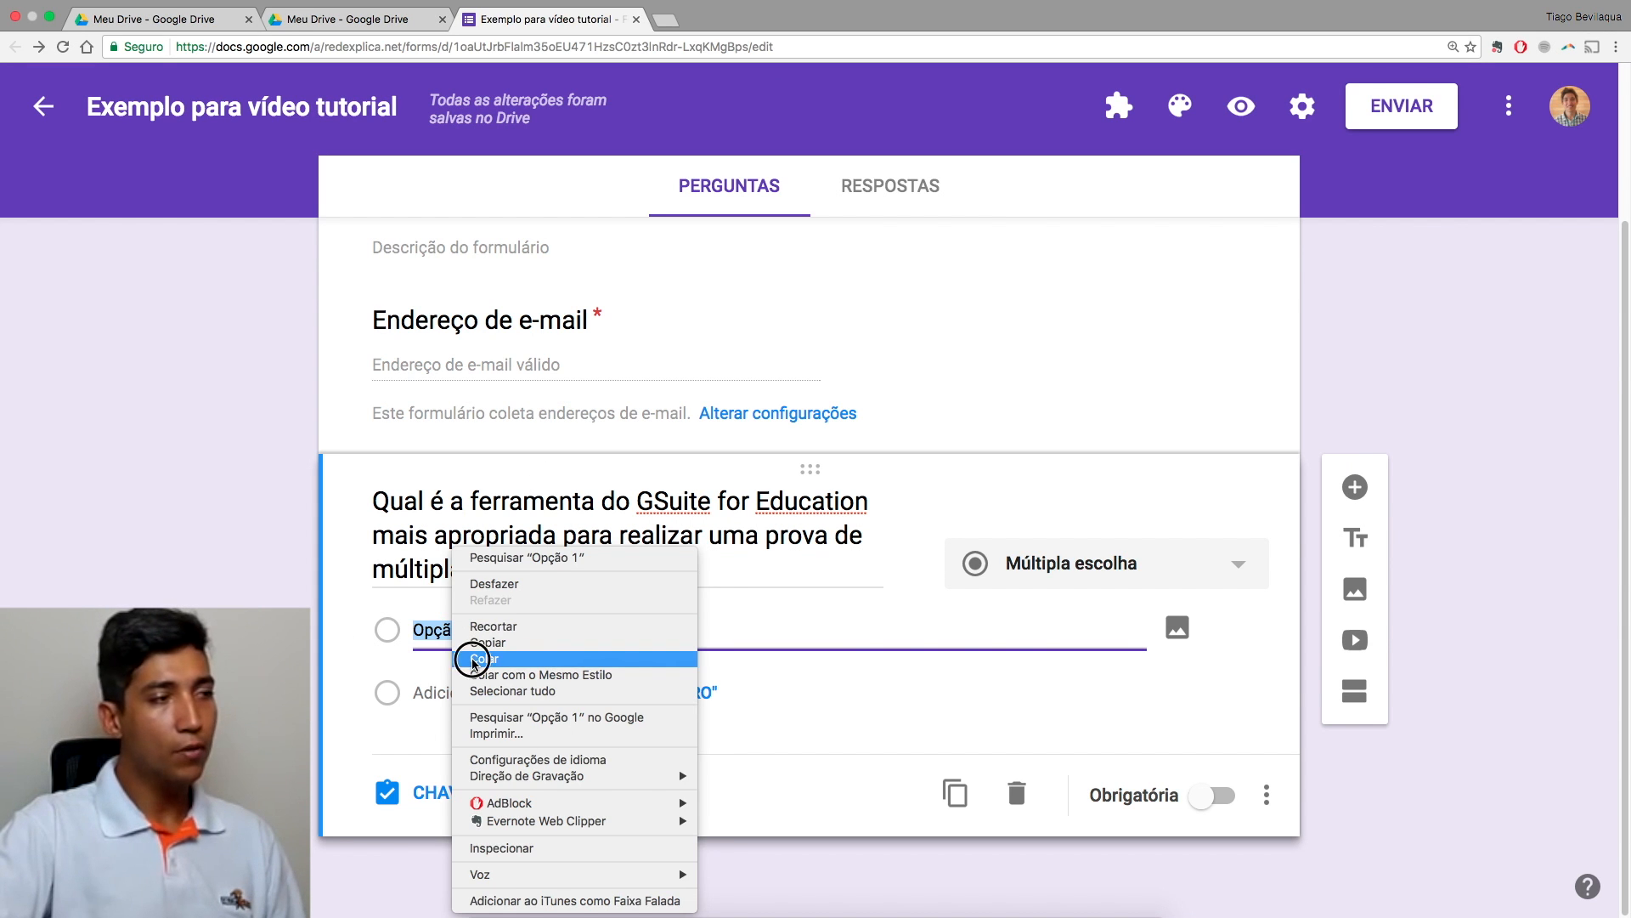
{"action": "left_click", "coordinate": [474, 659]}
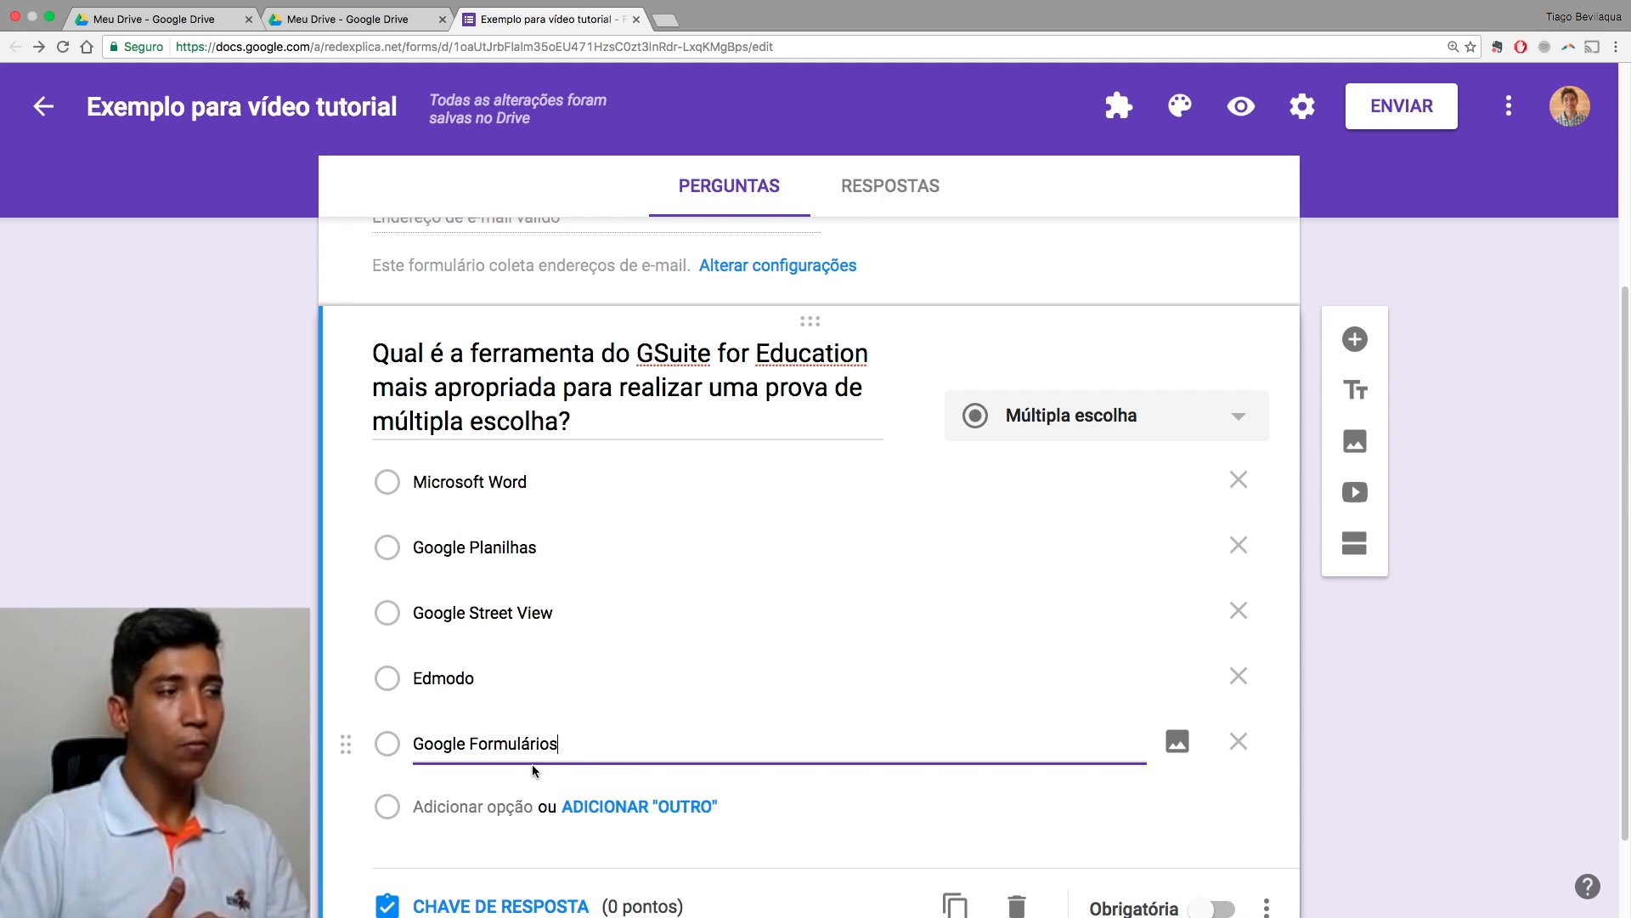
{"action": "scroll", "coordinate": [561, 767], "scroll_direction": "down", "scroll_amount": 2}
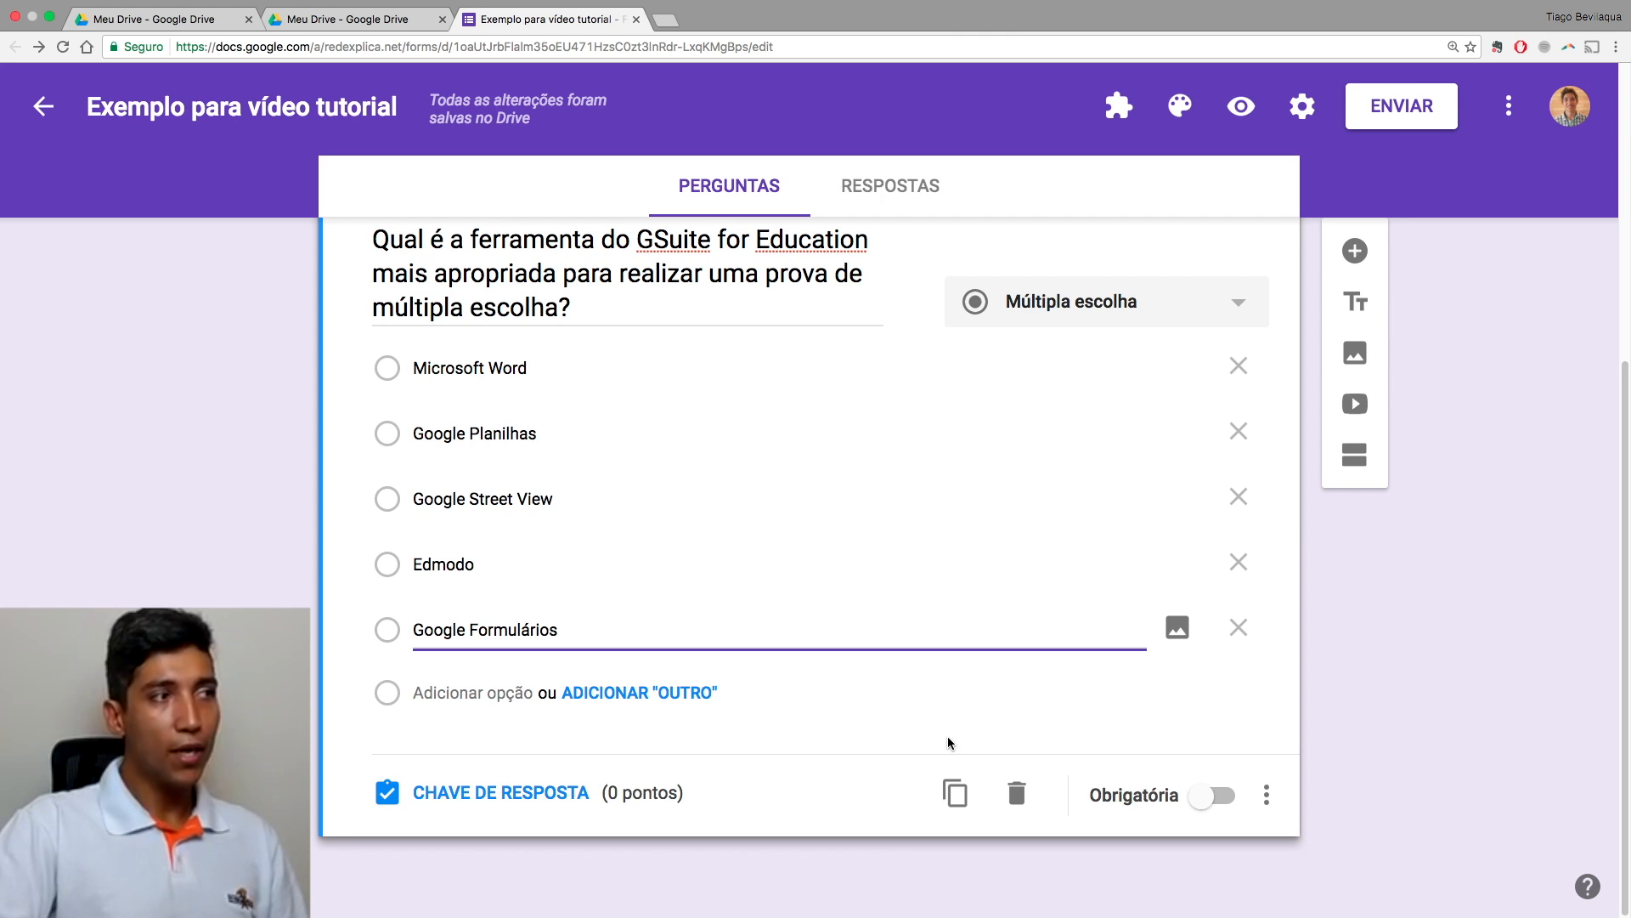
{"action": "scroll", "coordinate": [935, 723], "scroll_direction": "up", "scroll_amount": 5}
{"action": "scroll", "coordinate": [933, 734], "scroll_direction": "down", "scroll_amount": 3}
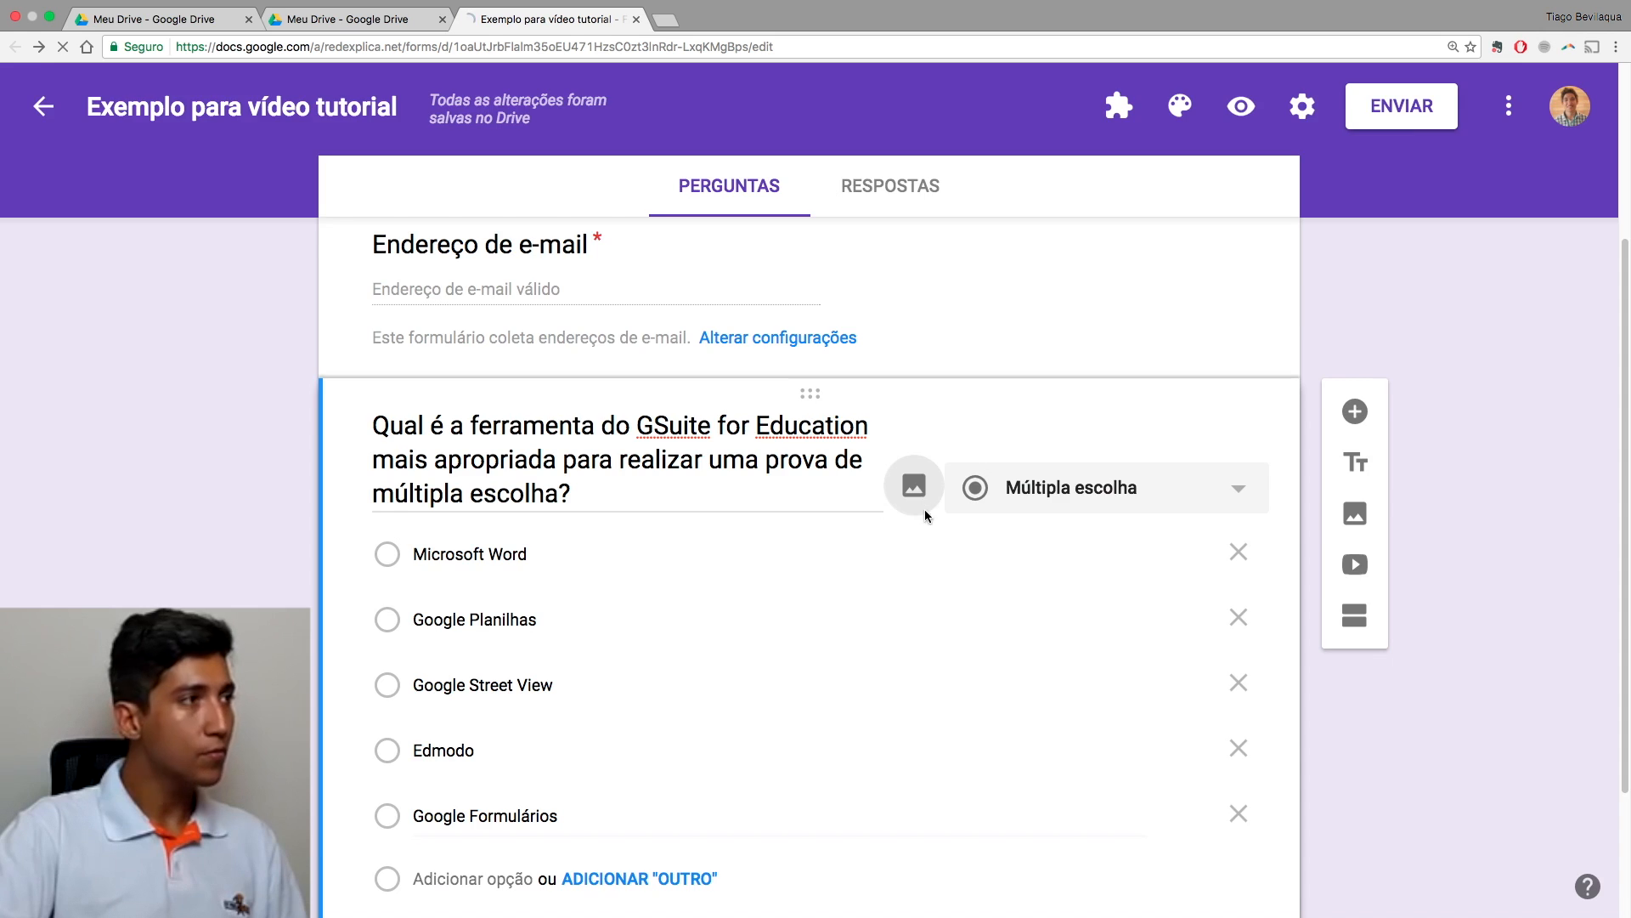
{"action": "left_click", "coordinate": [914, 487]}
Step: Search images for 'gsuite' and insert the G Suite logo under the question title
{"action": "left_click", "coordinate": [776, 554]}
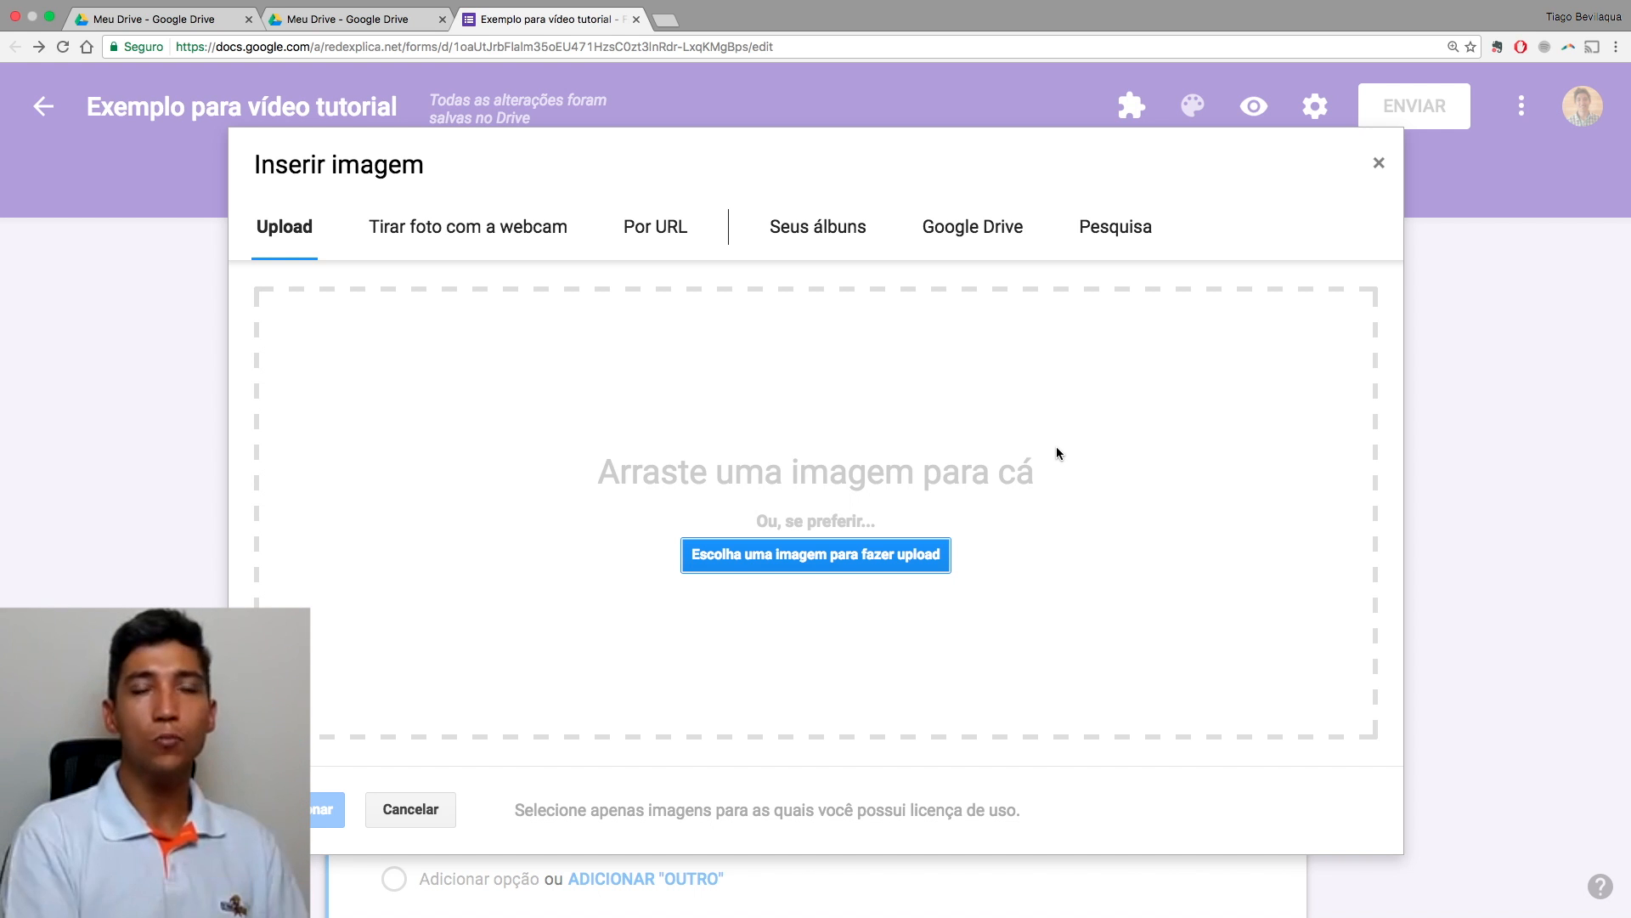
{"action": "left_click", "coordinate": [1097, 255]}
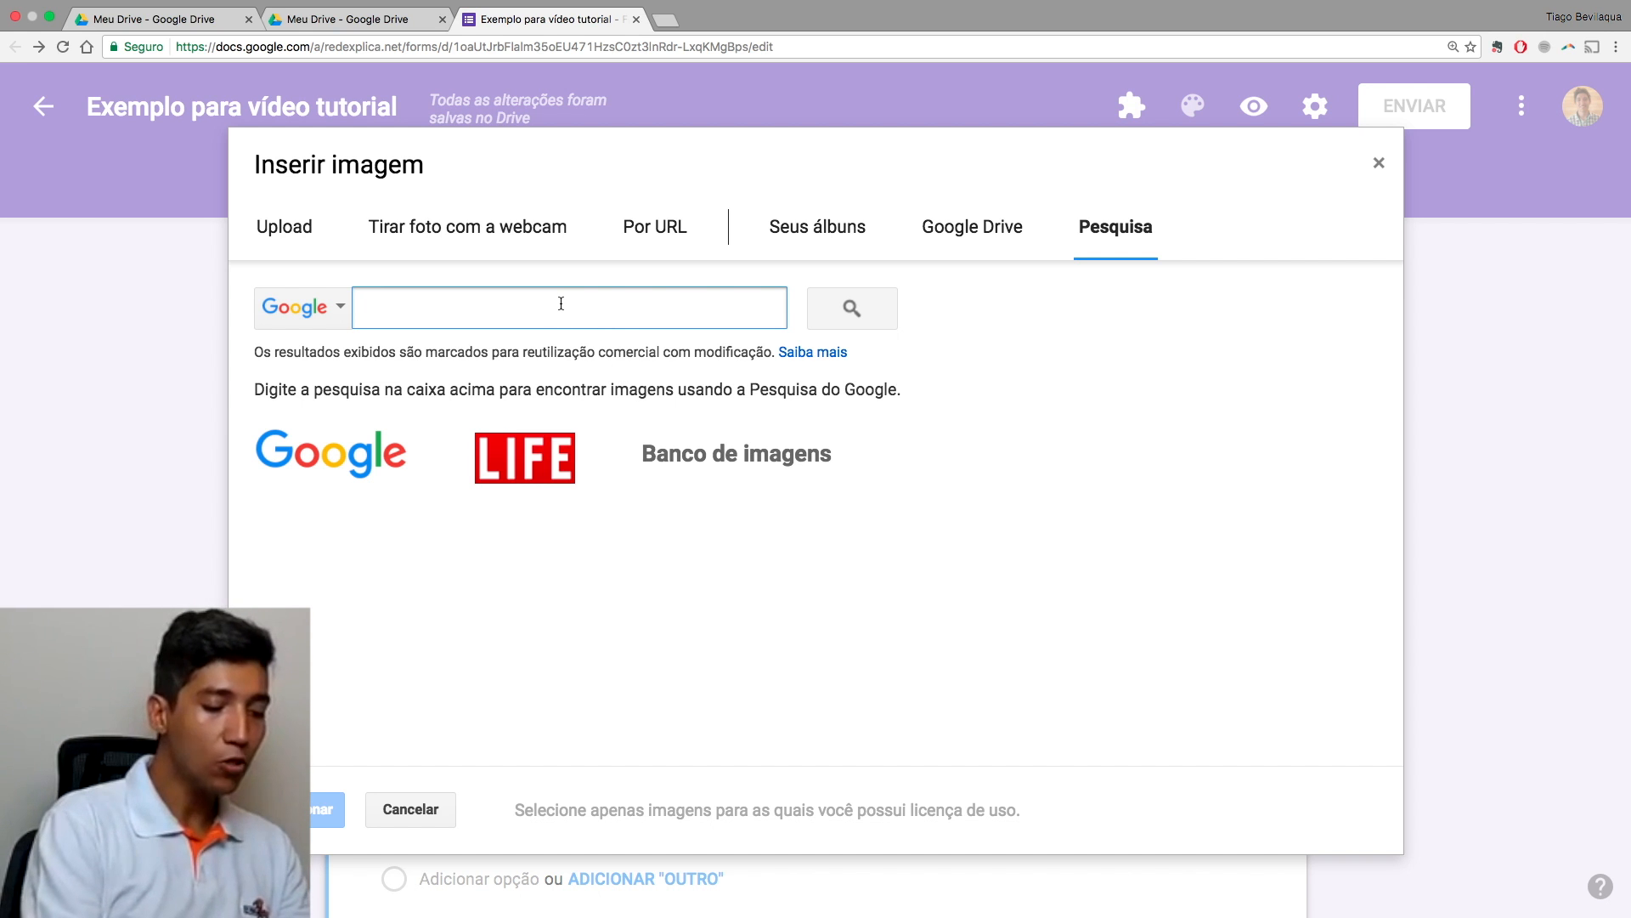
{"action": "type", "text": "gsu"}
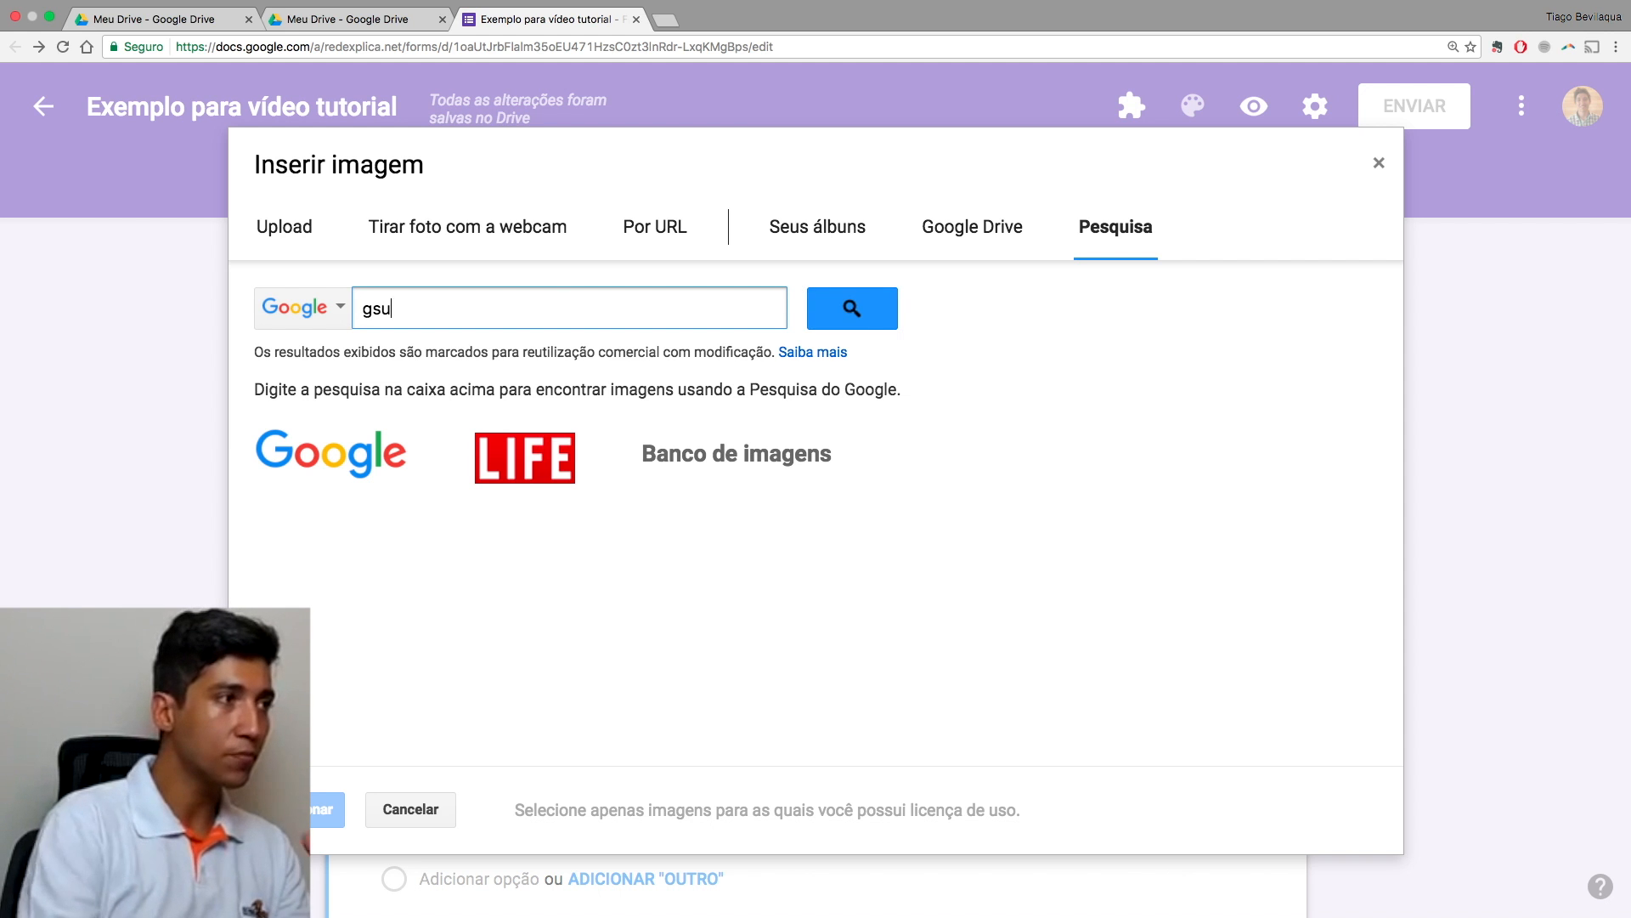
{"action": "type", "text": "ite"}
{"action": "key", "text": "Return"}
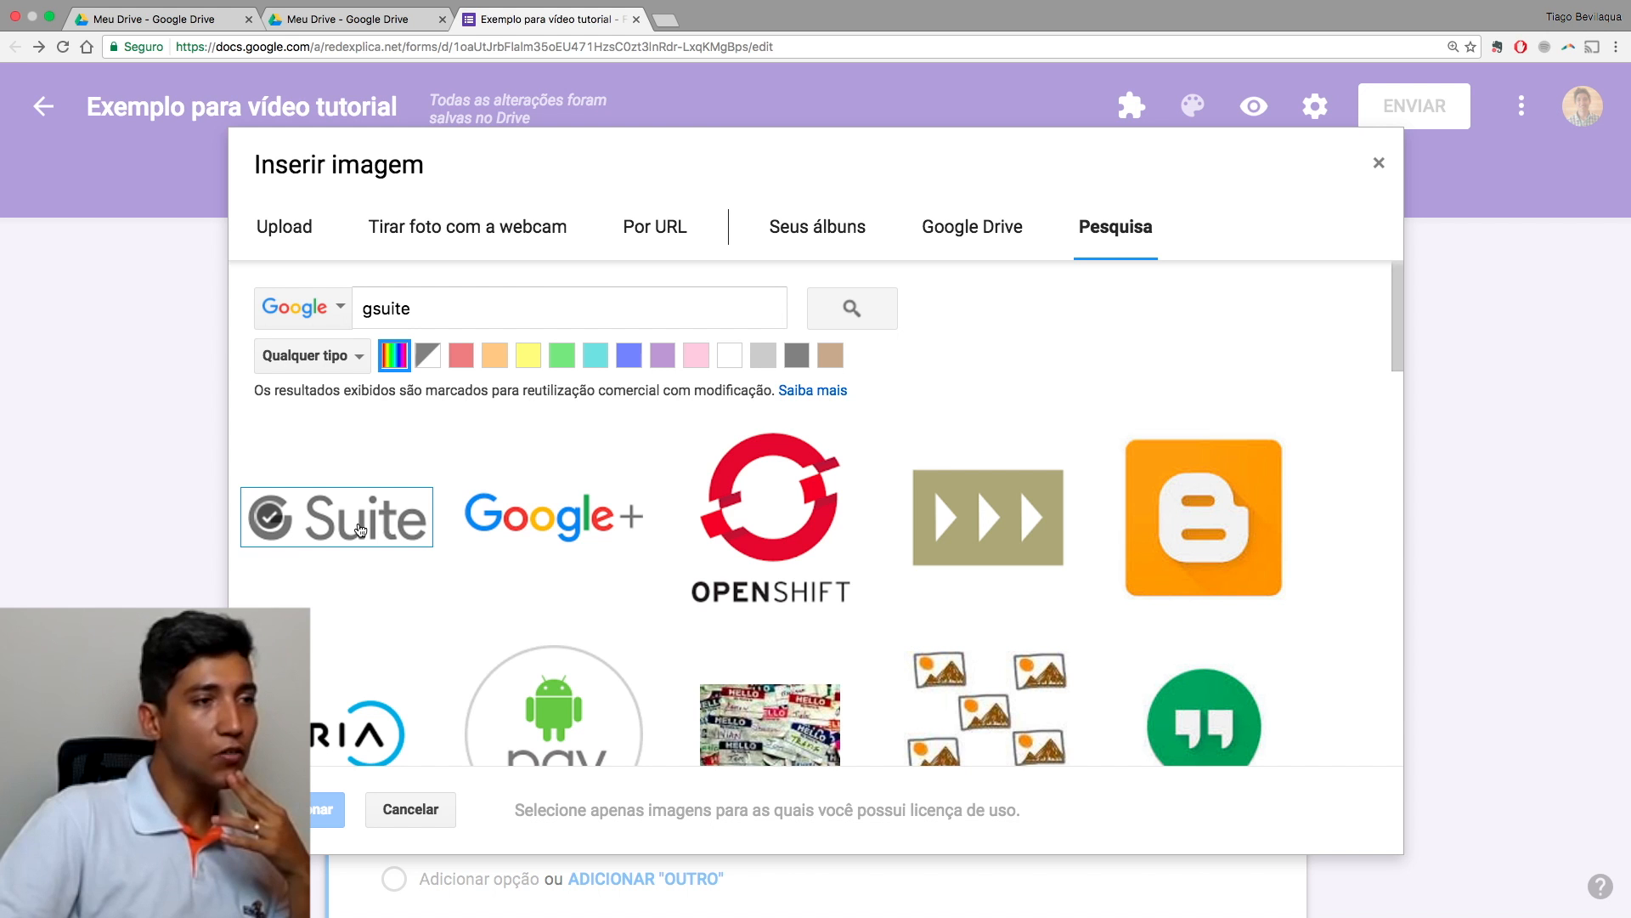
{"action": "left_click", "coordinate": [360, 528]}
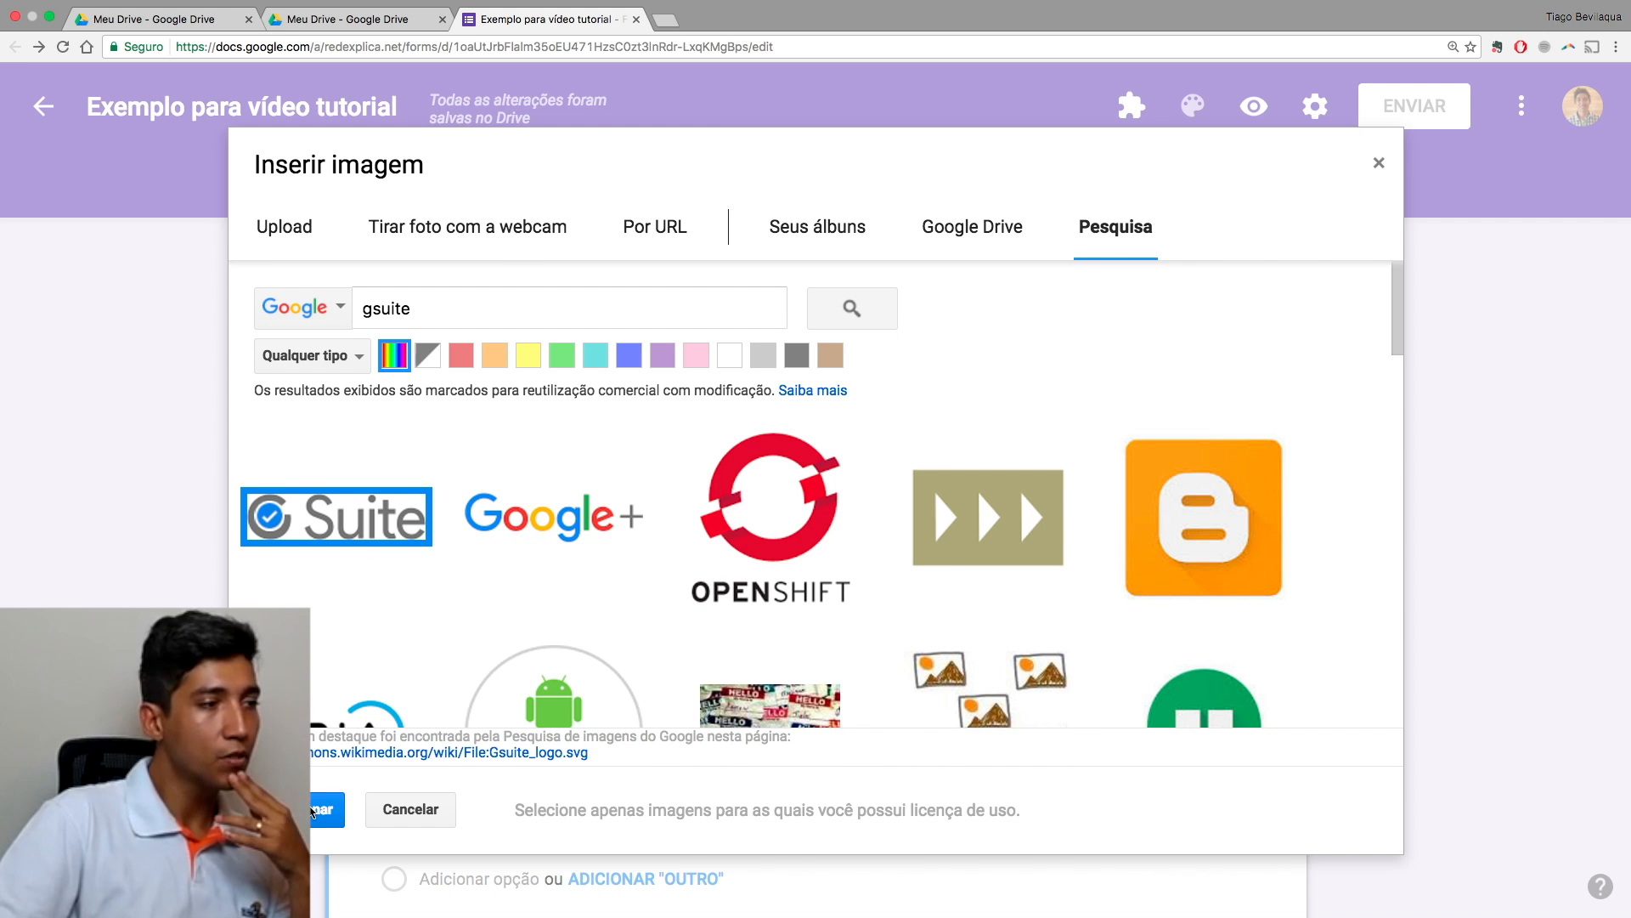
{"action": "left_click", "coordinate": [315, 810]}
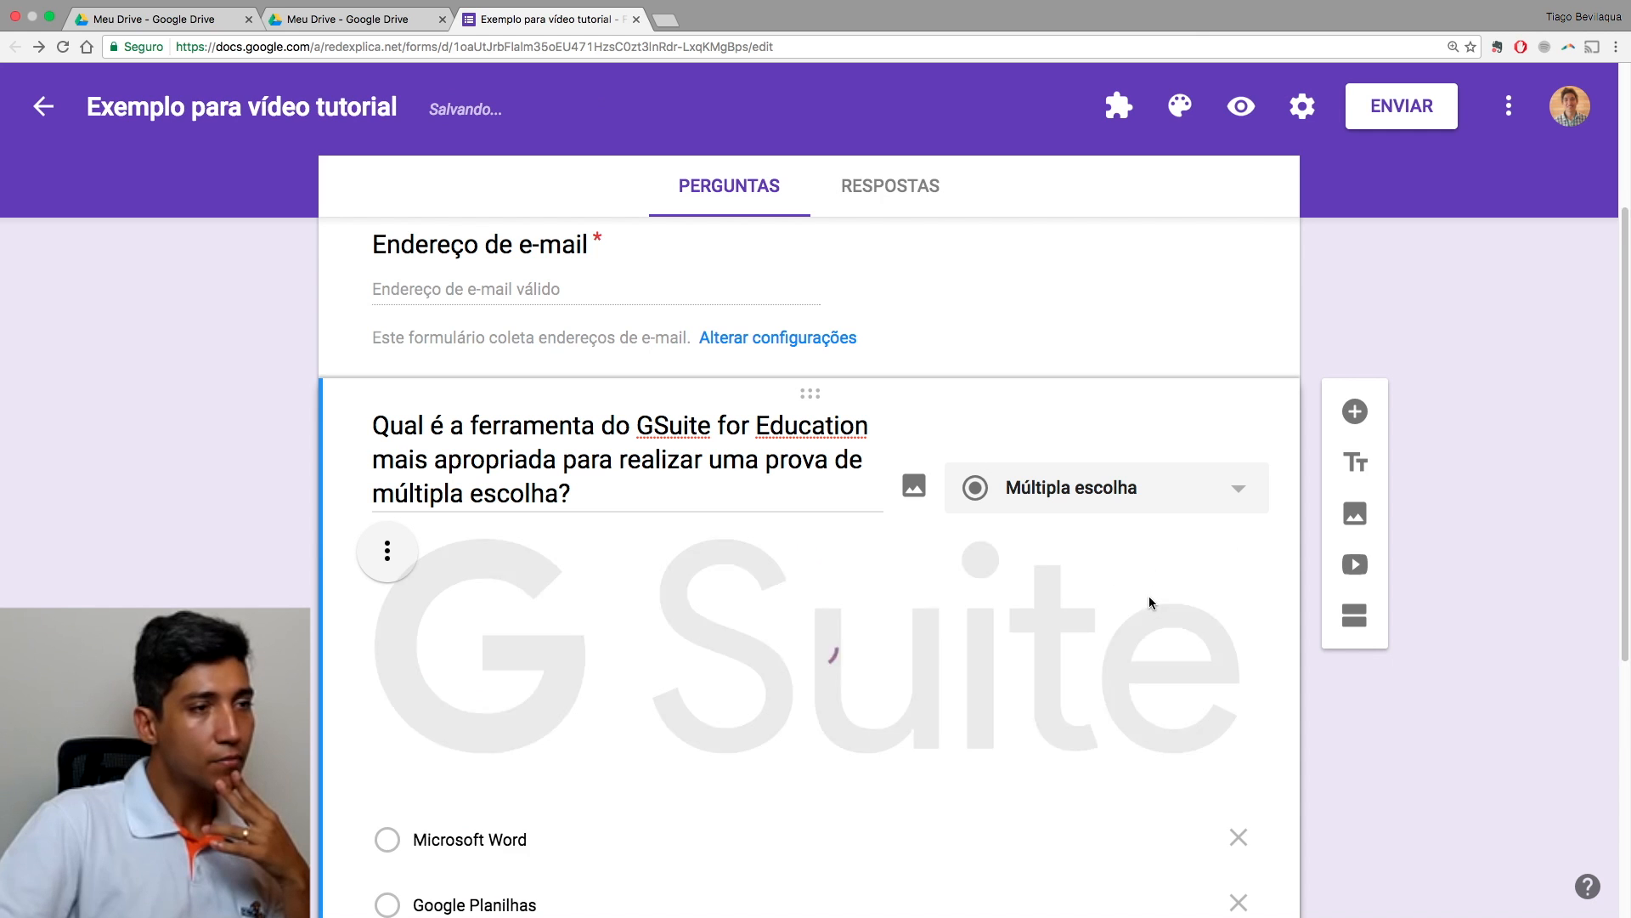
{"action": "scroll", "coordinate": [1148, 597], "scroll_direction": "down", "scroll_amount": 1}
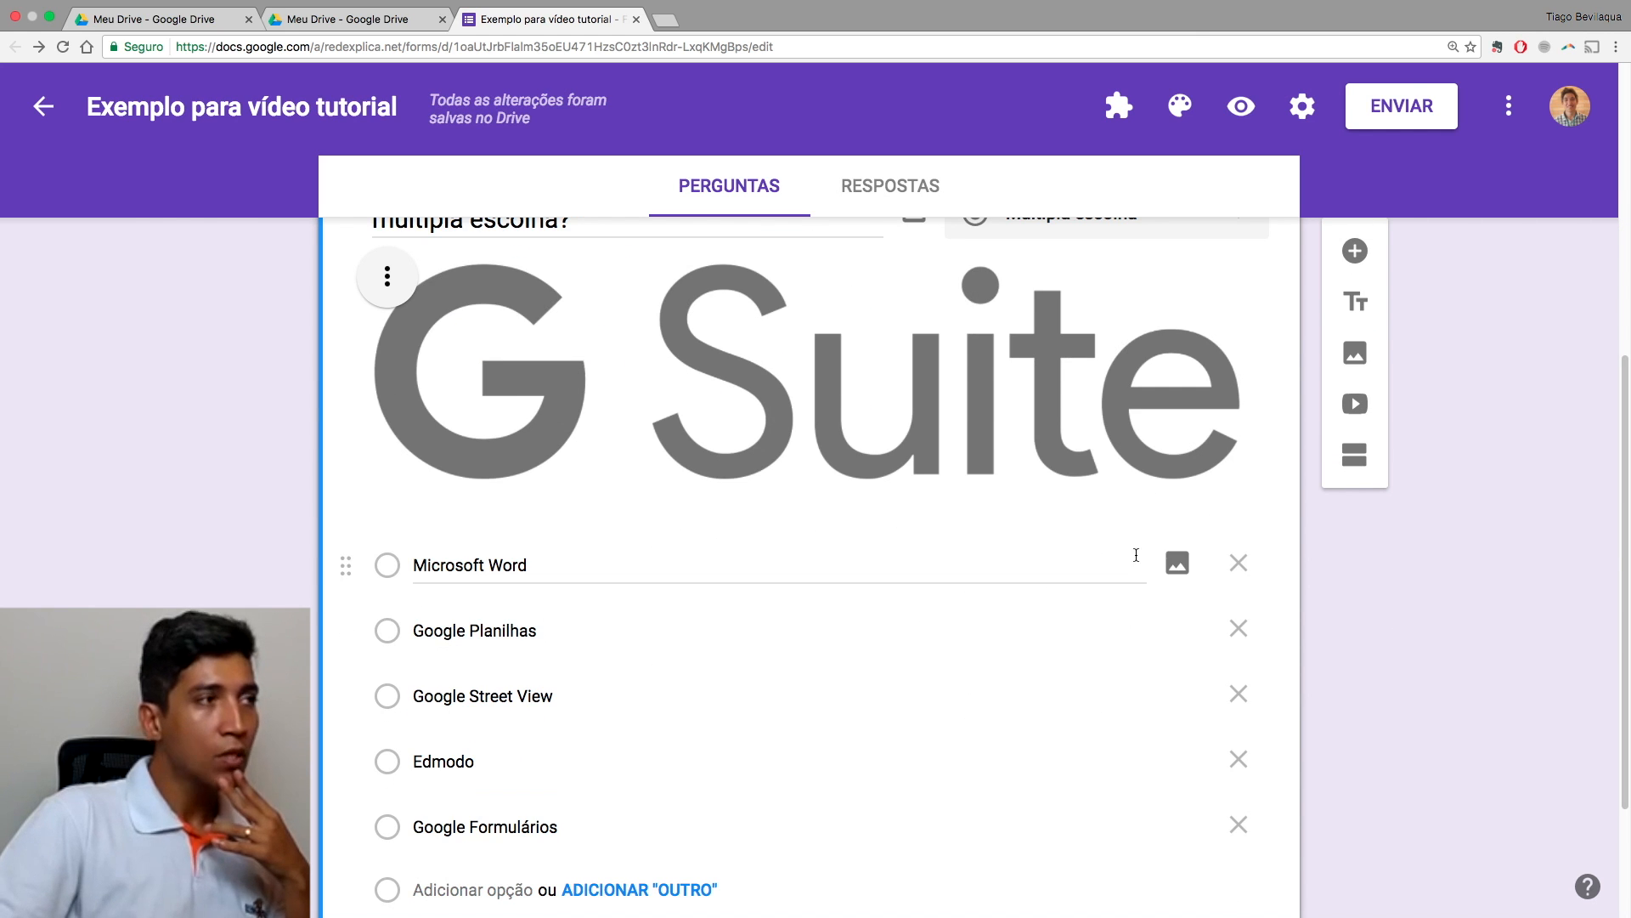
Step: Shrink the G Suite logo and align it to the centre beneath the question title
{"action": "left_click", "coordinate": [386, 278]}
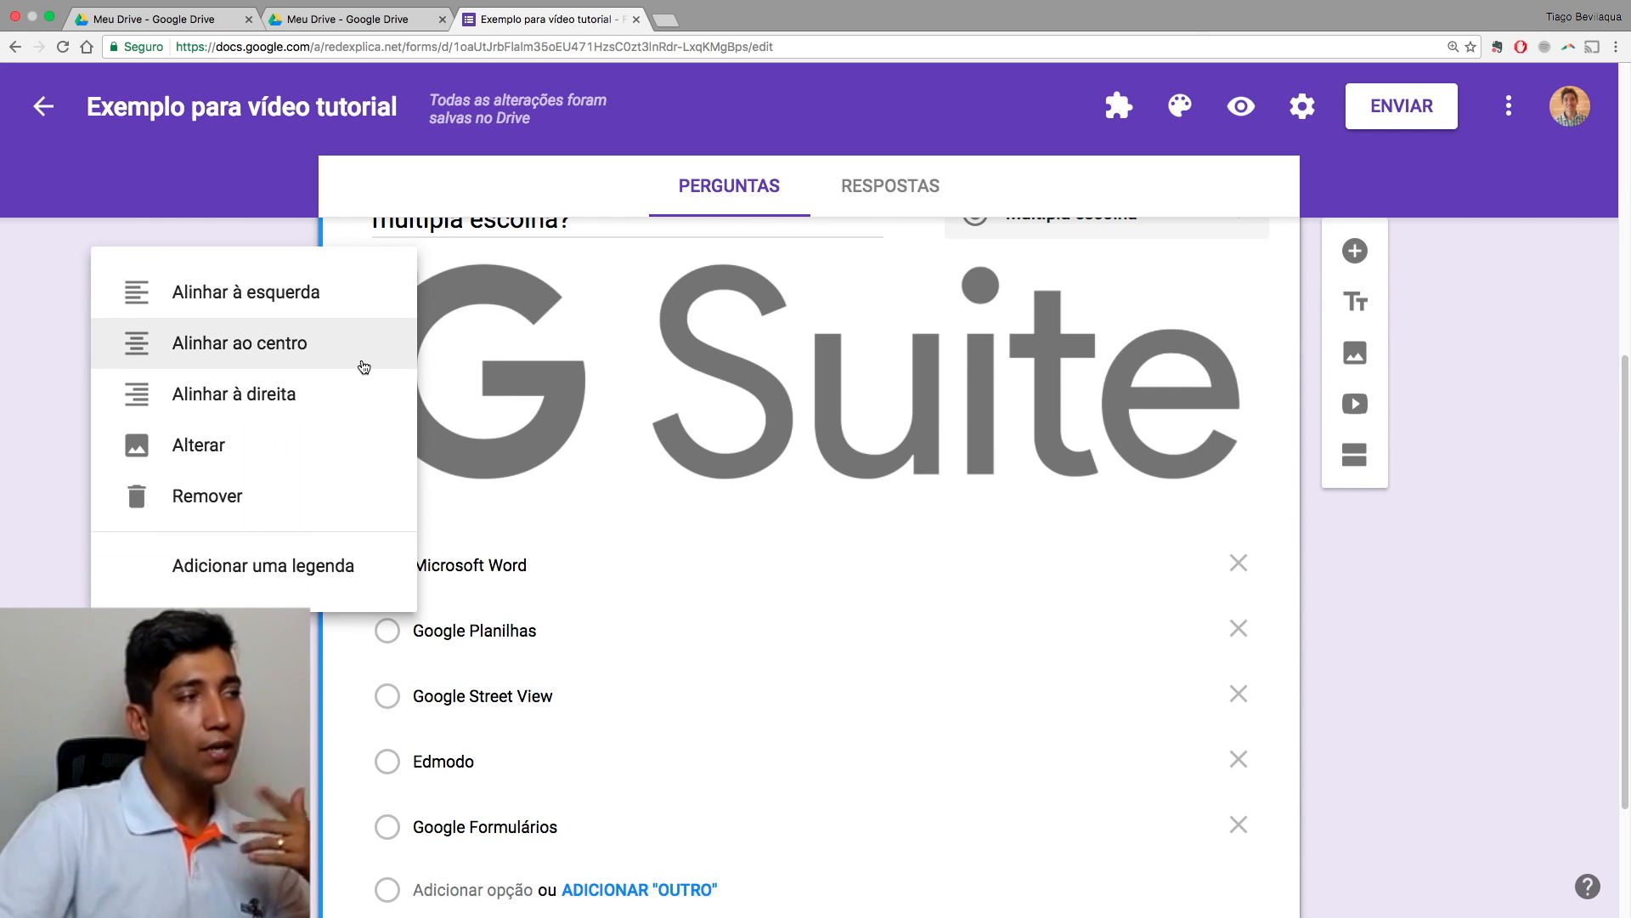
{"action": "left_click", "coordinate": [617, 351]}
{"action": "left_click", "coordinate": [887, 388]}
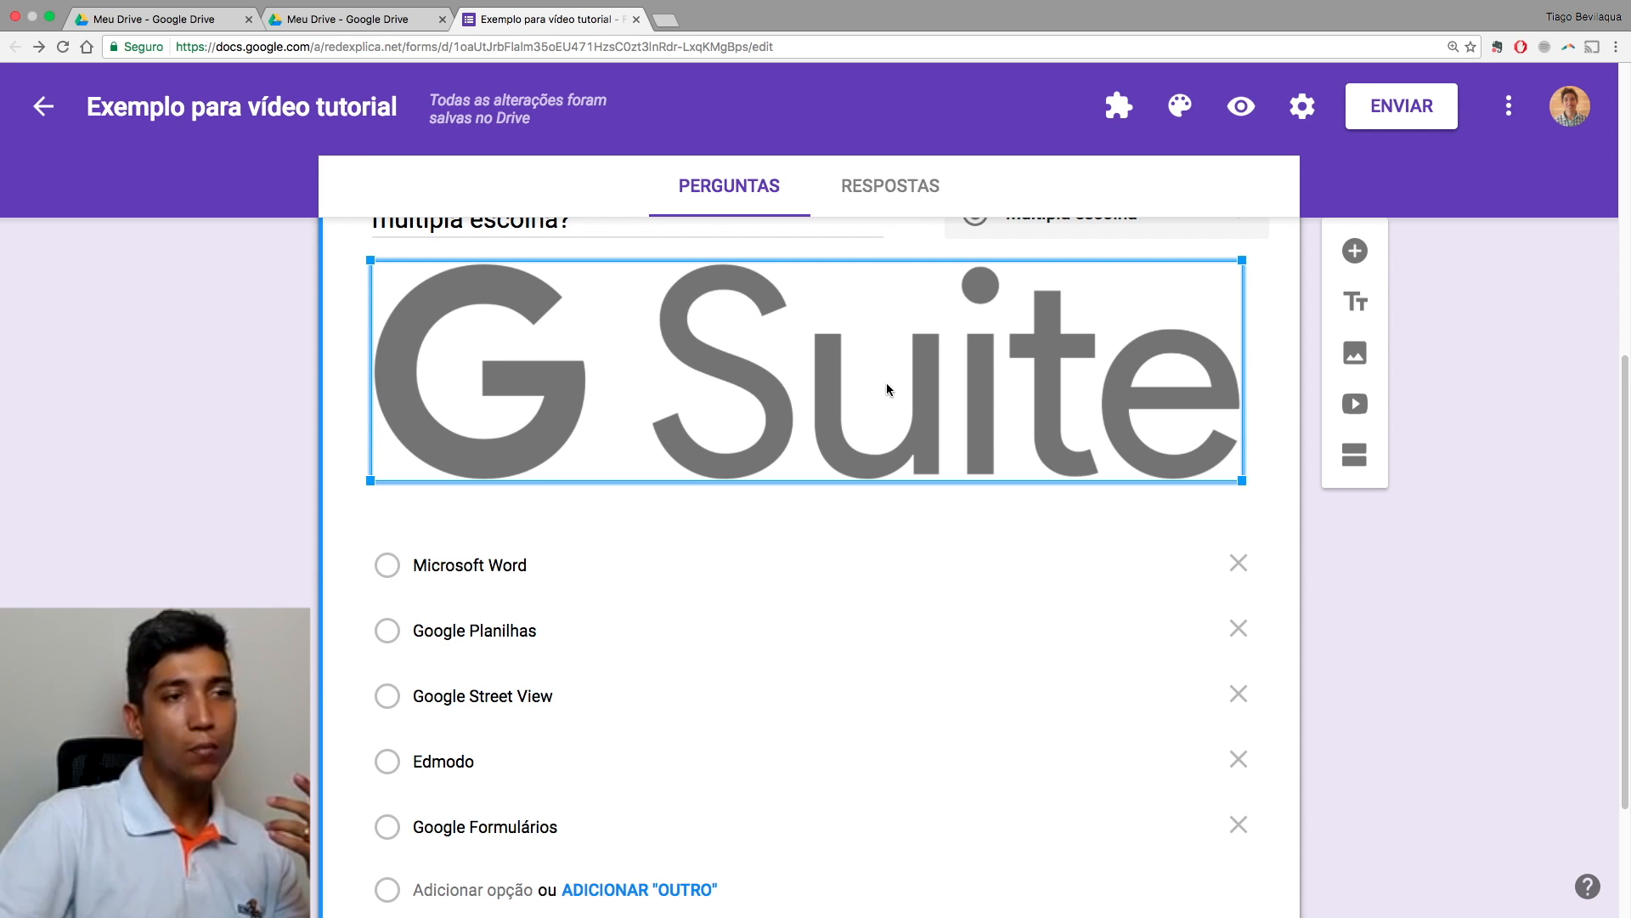
{"action": "left_click_drag", "start_coordinate": [1243, 483], "coordinate": [852, 380]}
{"action": "scroll", "coordinate": [915, 410], "scroll_direction": "up", "scroll_amount": 3}
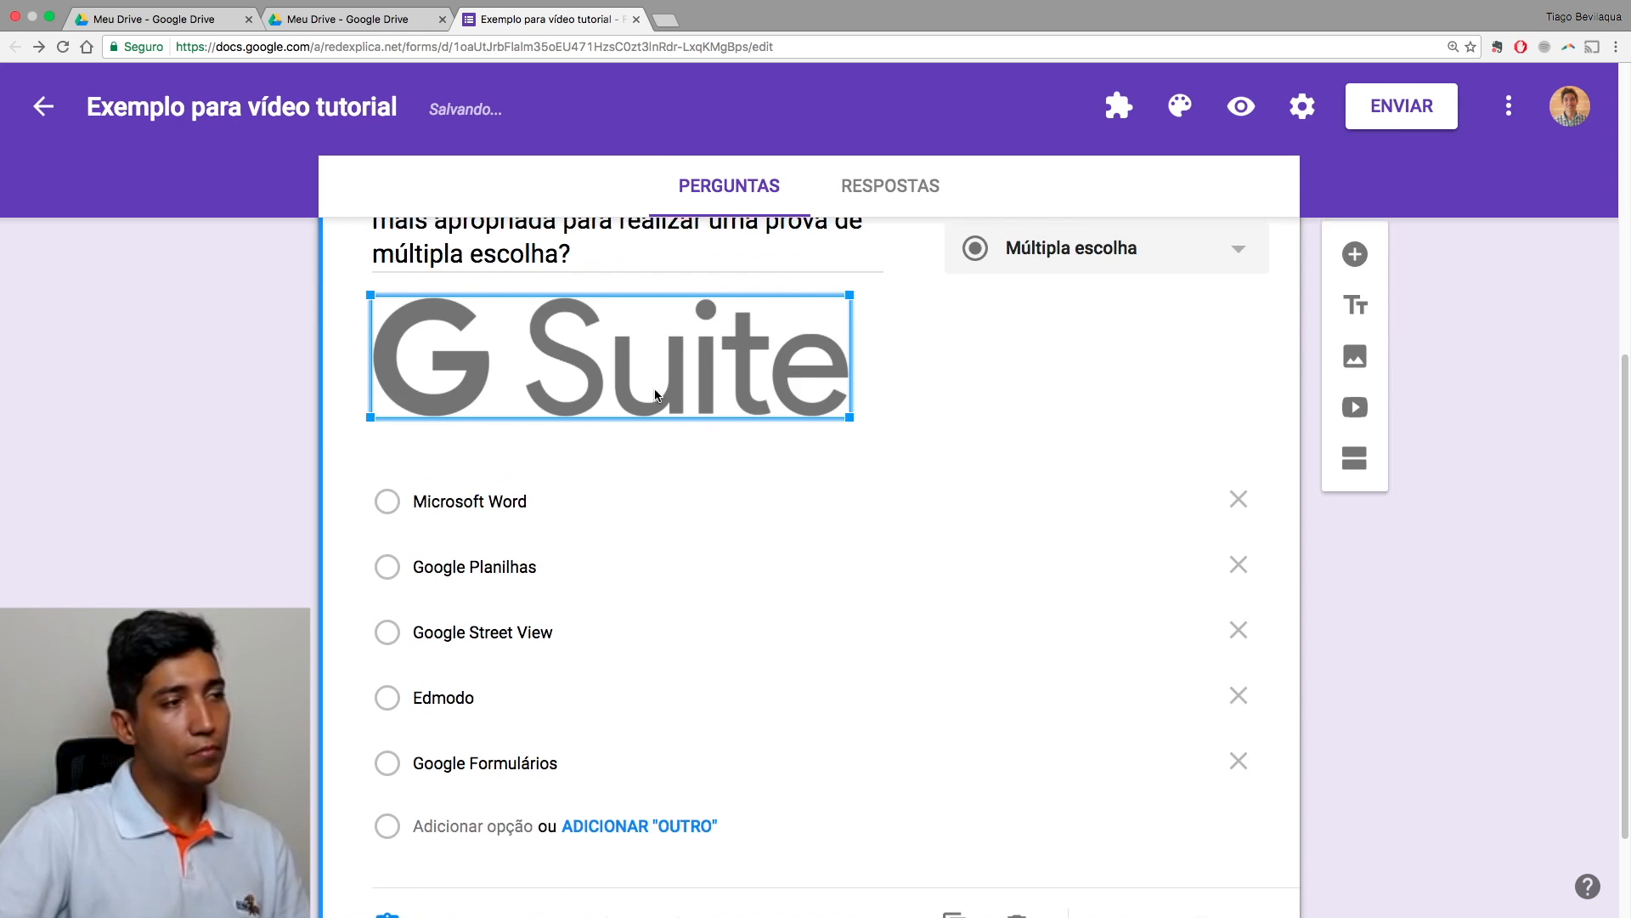
{"action": "left_click", "coordinate": [316, 525]}
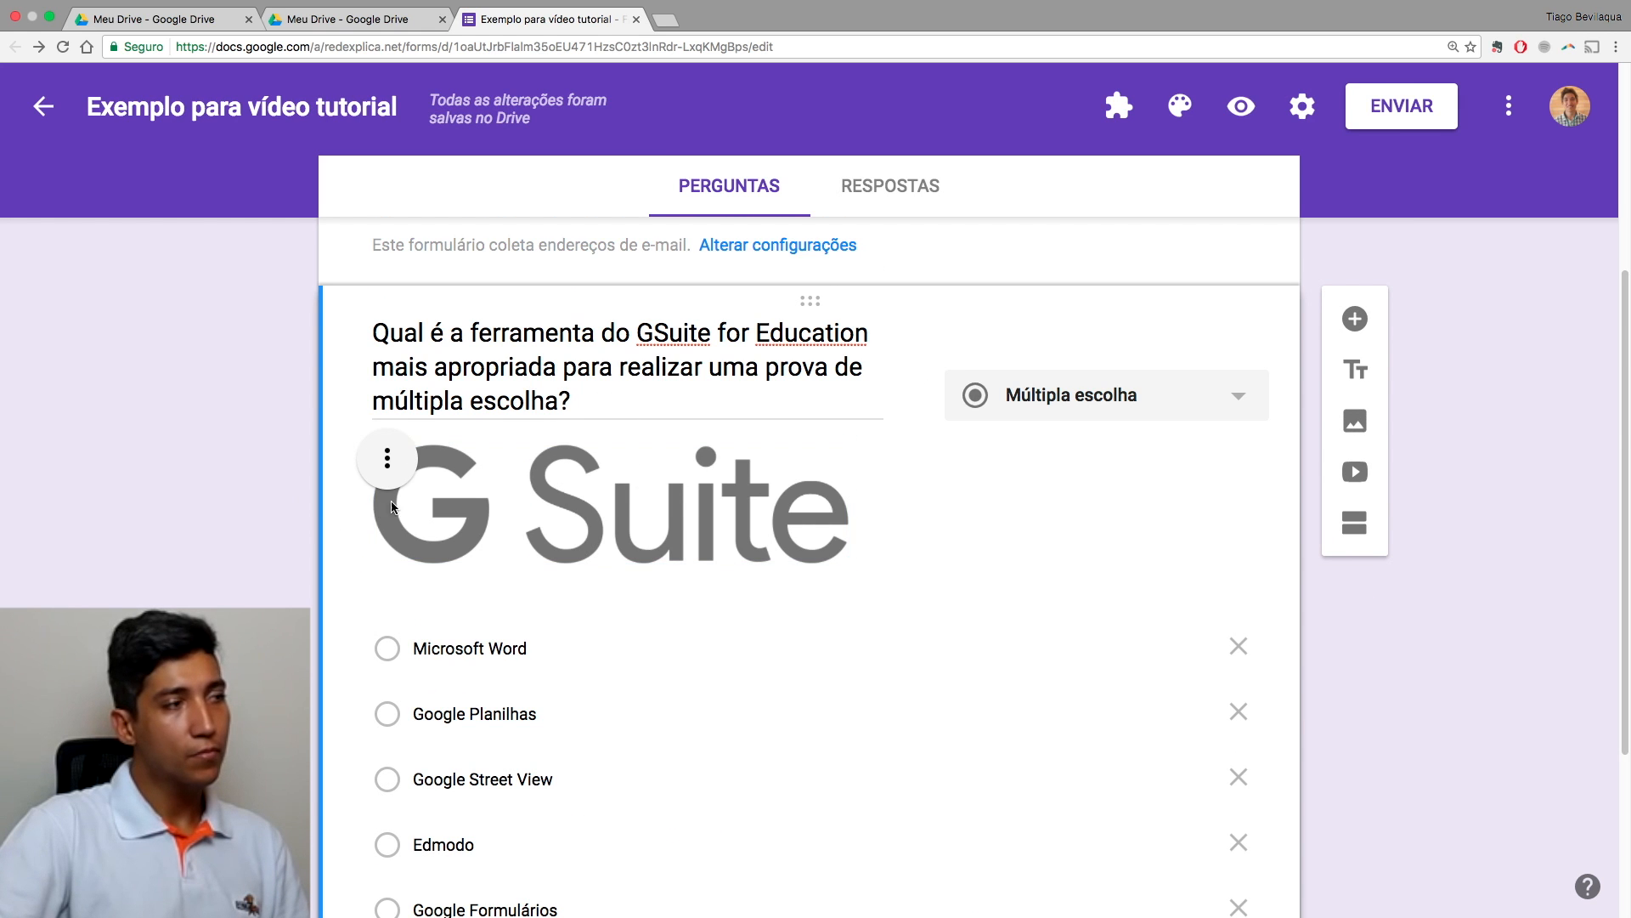
{"action": "left_click", "coordinate": [390, 463]}
{"action": "key", "text": "Return"}
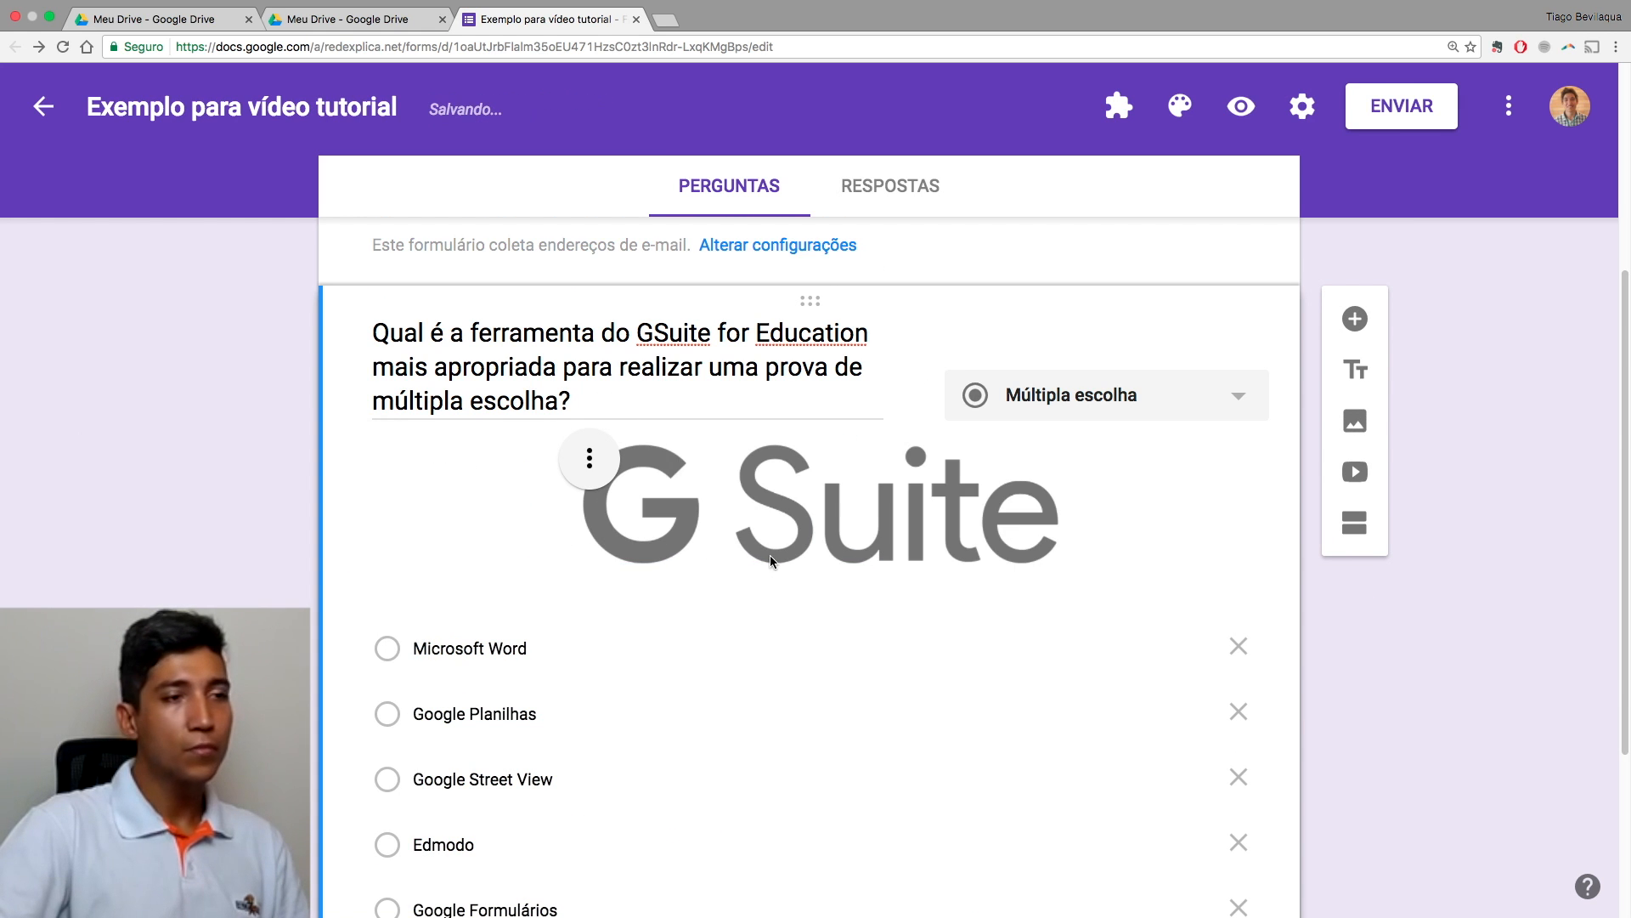
{"action": "left_click", "coordinate": [1178, 647]}
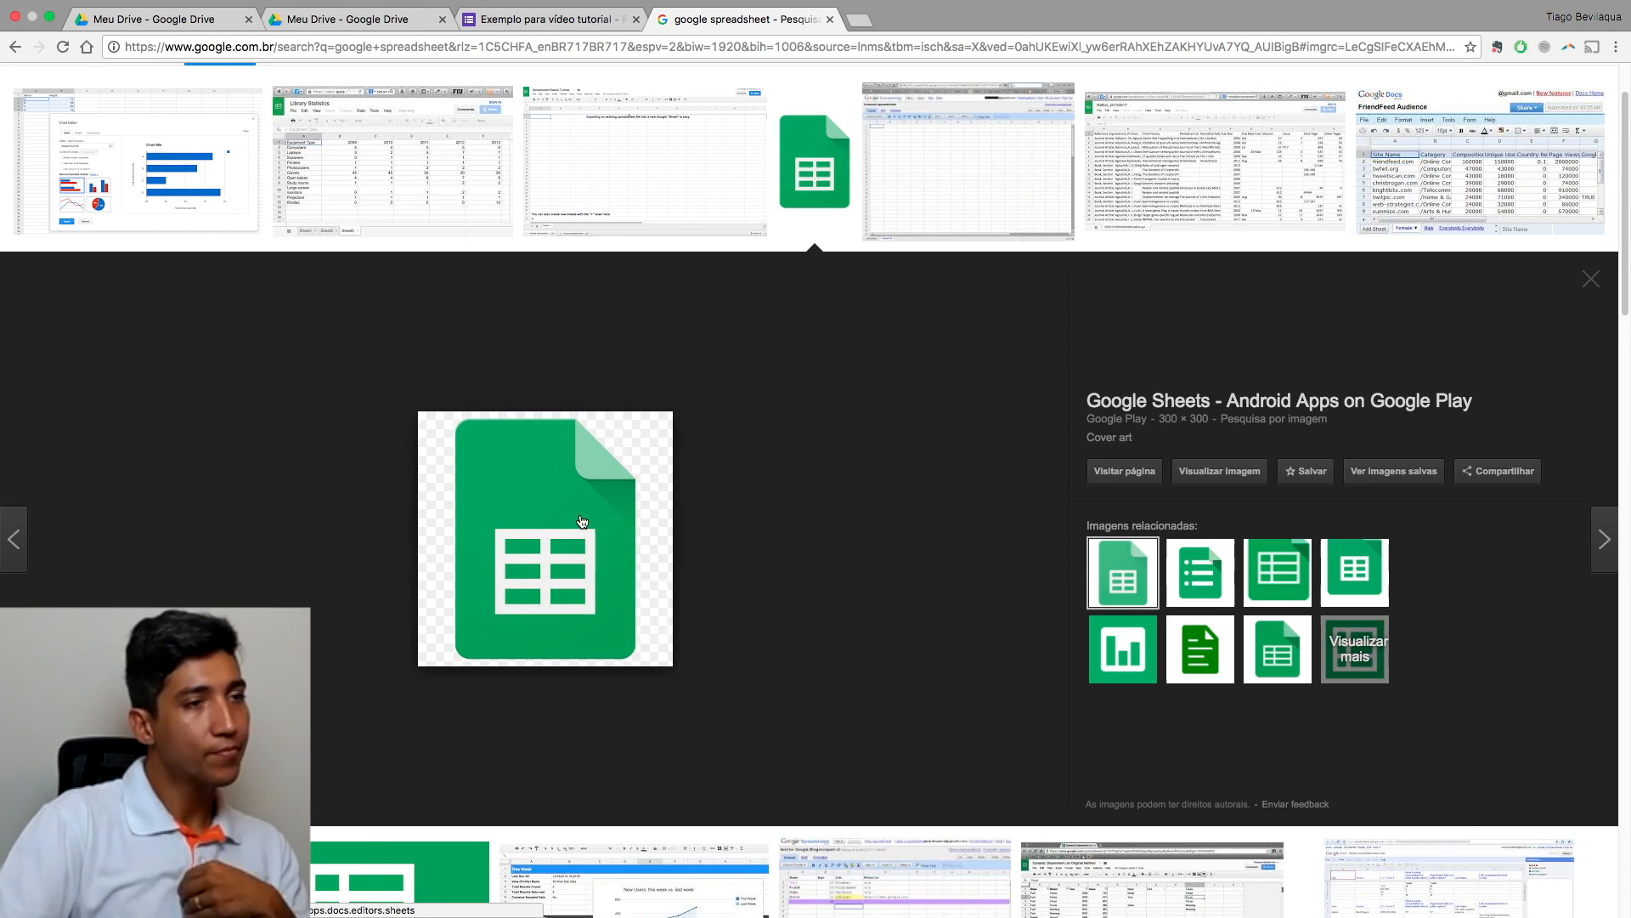
Step: Insert the green icon into the Google Planilhas option by pasting its image address
{"action": "right_click", "coordinate": [572, 550]}
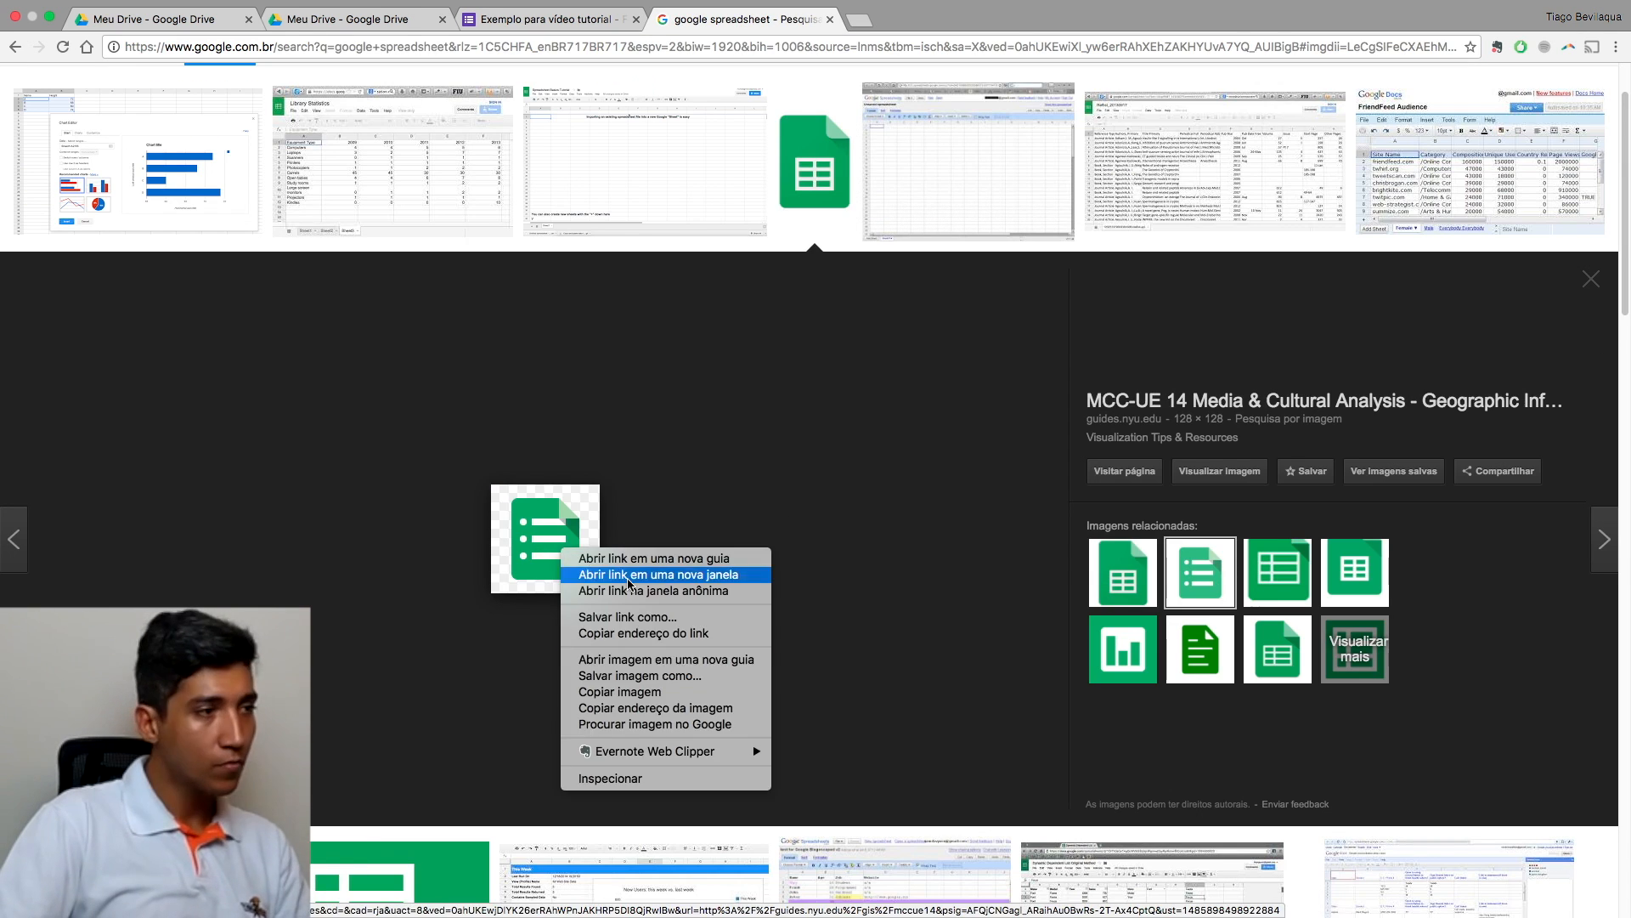
{"action": "key", "text": "Escape"}
{"action": "left_click", "coordinate": [831, 21]}
{"action": "left_click", "coordinate": [659, 230]}
{"action": "type", "text": "https://cdn1.iconfinder.com/data/icons/google_jfk_icons_by_carlosjj/128/forms.png"}
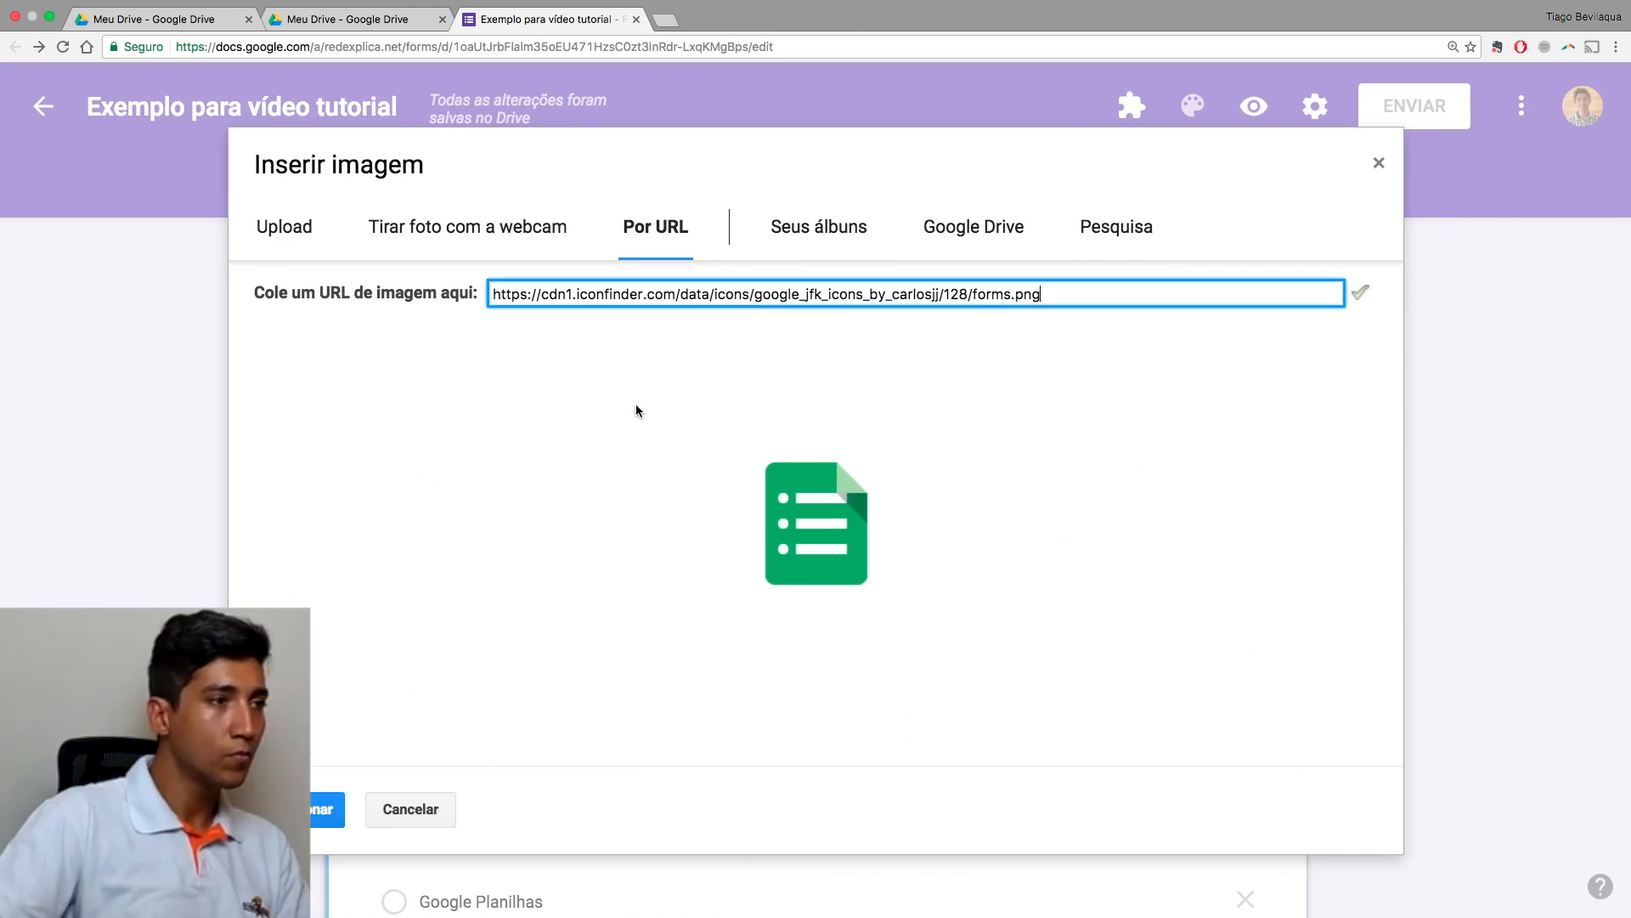
{"action": "left_click", "coordinate": [321, 808]}
{"action": "scroll", "coordinate": [663, 535], "scroll_direction": "down", "scroll_amount": 2}
Step: Search images for 'google street view', save the Edmodo logo, and switch Google Photos accounts
{"action": "left_click", "coordinate": [665, 21]}
{"action": "type", "text": "google street view"}
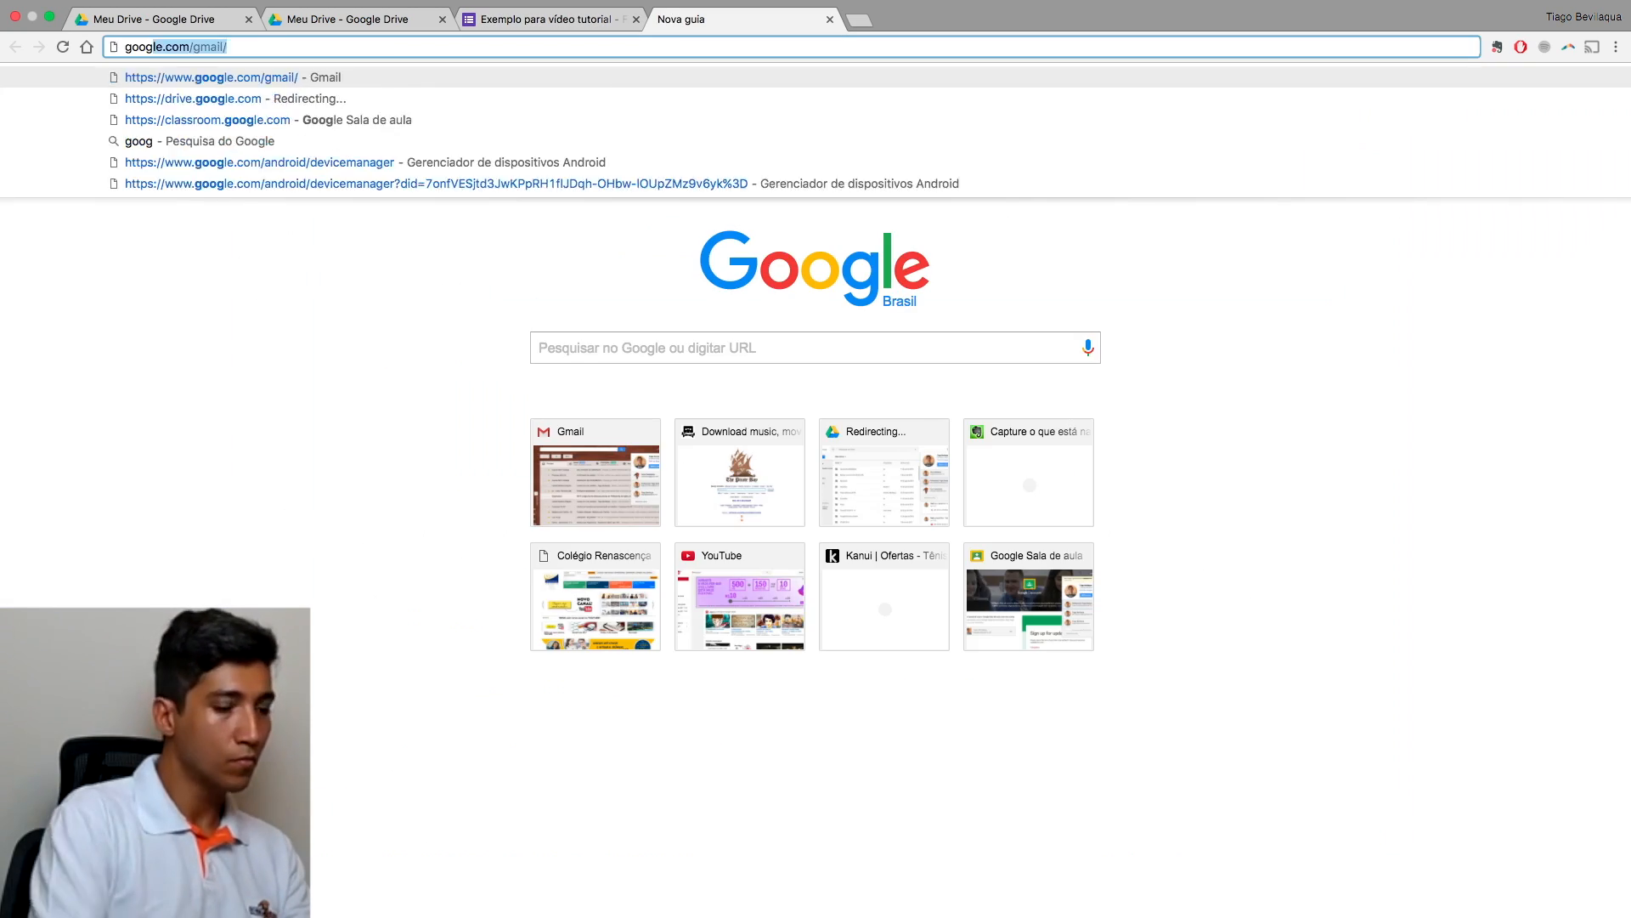
{"action": "key", "text": "Return"}
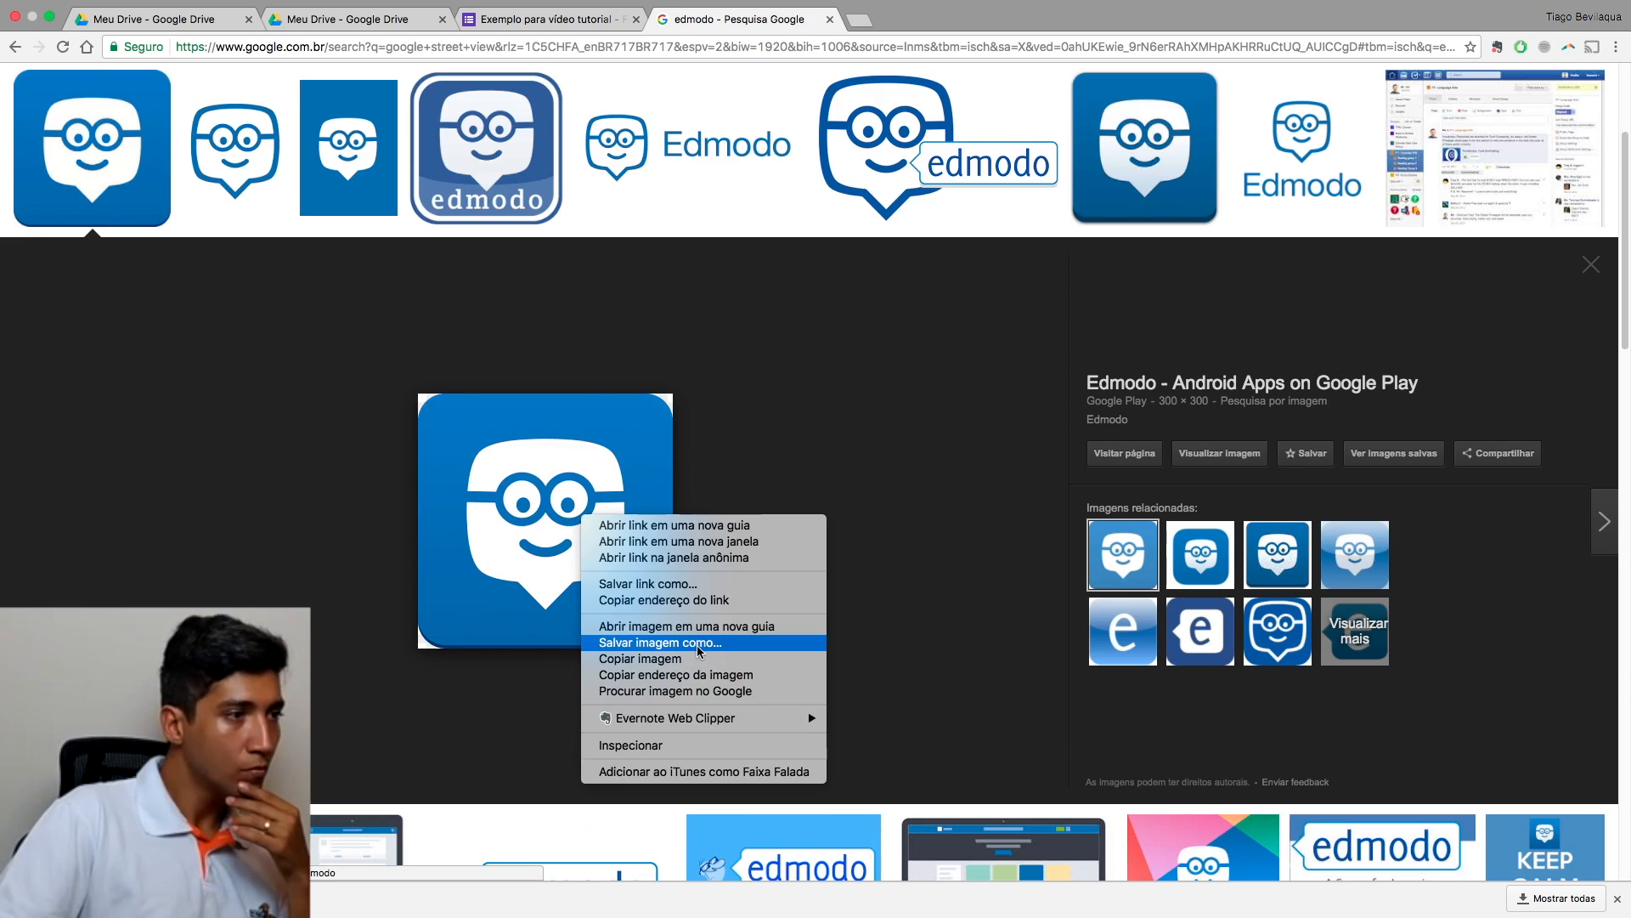
{"action": "left_click", "coordinate": [697, 644]}
{"action": "key", "text": "Return"}
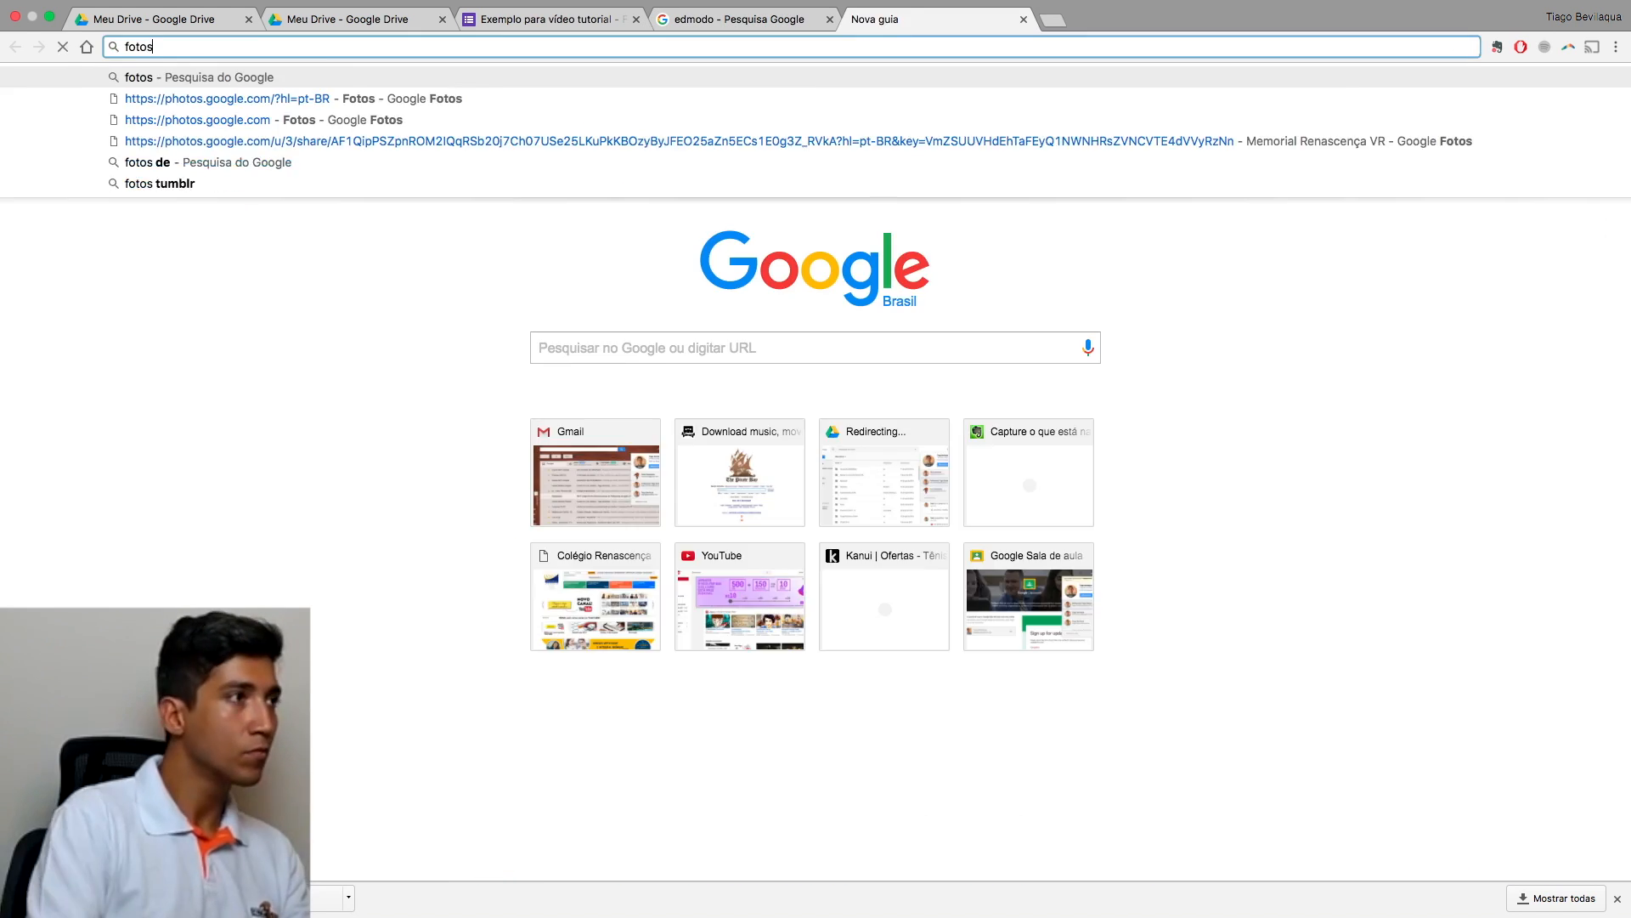
{"action": "key", "text": "Return"}
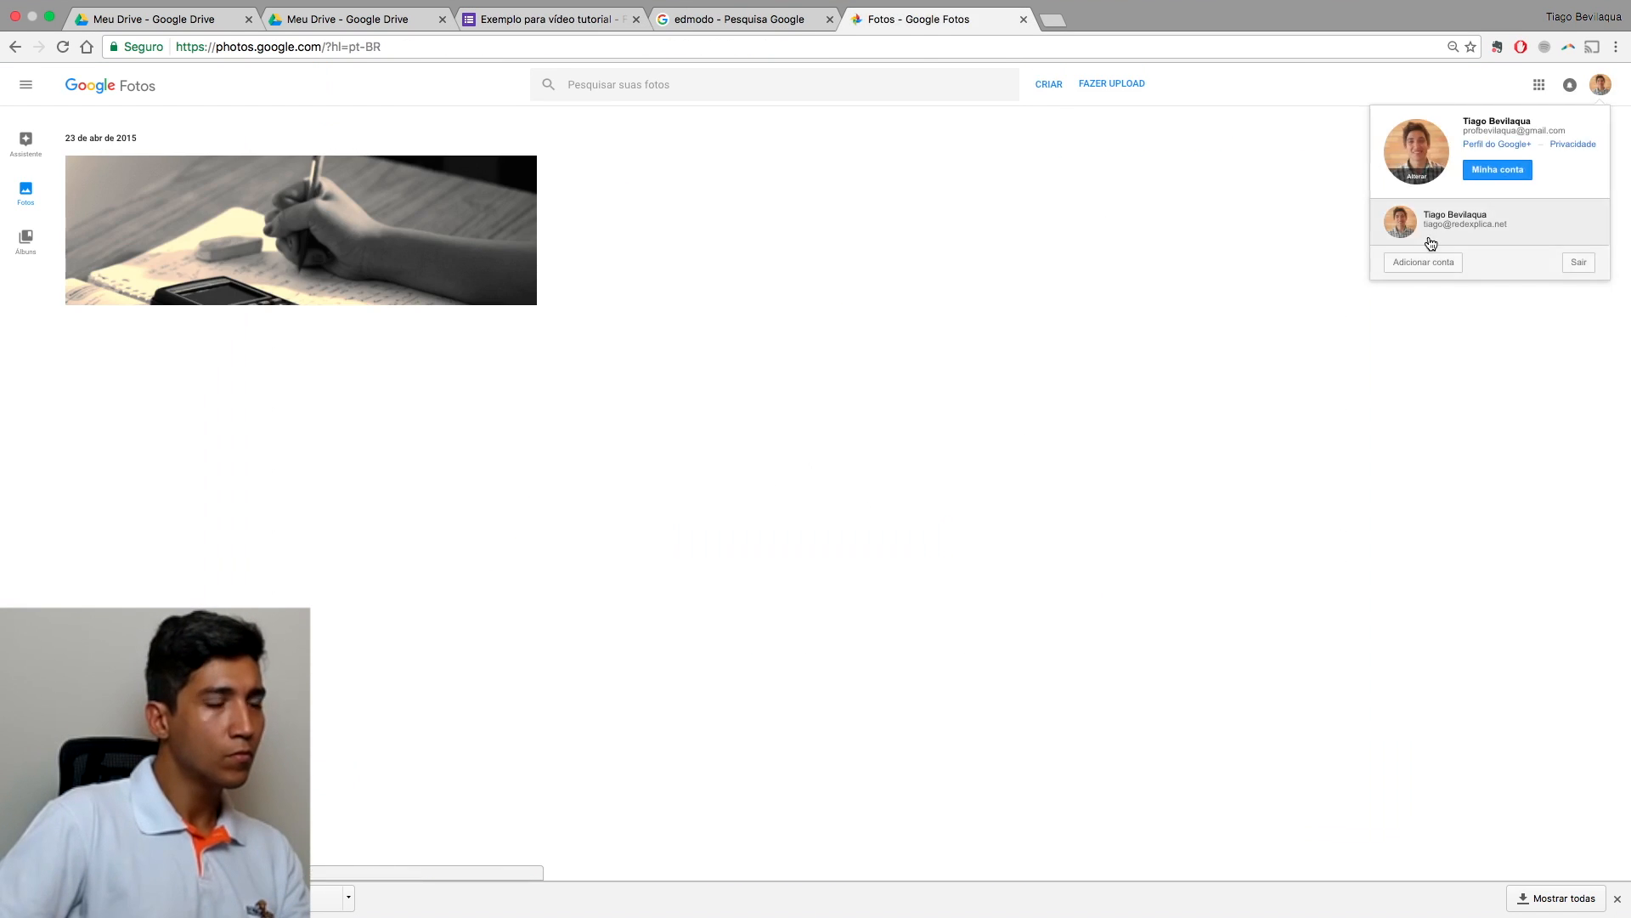
{"action": "left_click", "coordinate": [1449, 215]}
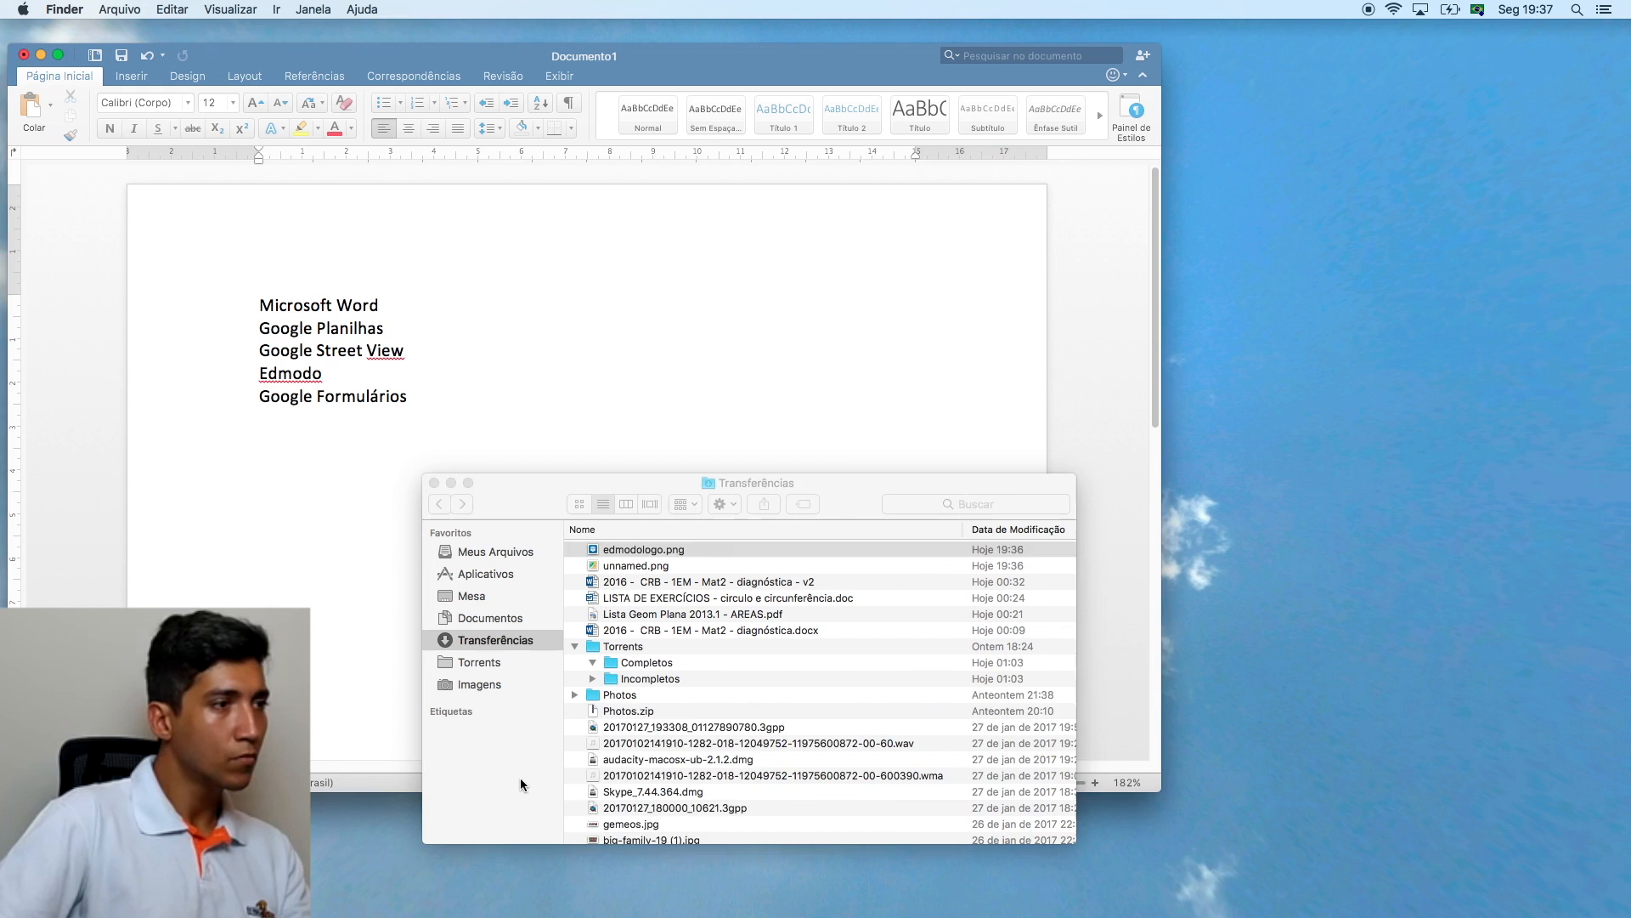
Step: Upload the saved Edmodo logo file into the Google Photos album Exemplo
{"action": "left_click", "coordinate": [654, 551]}
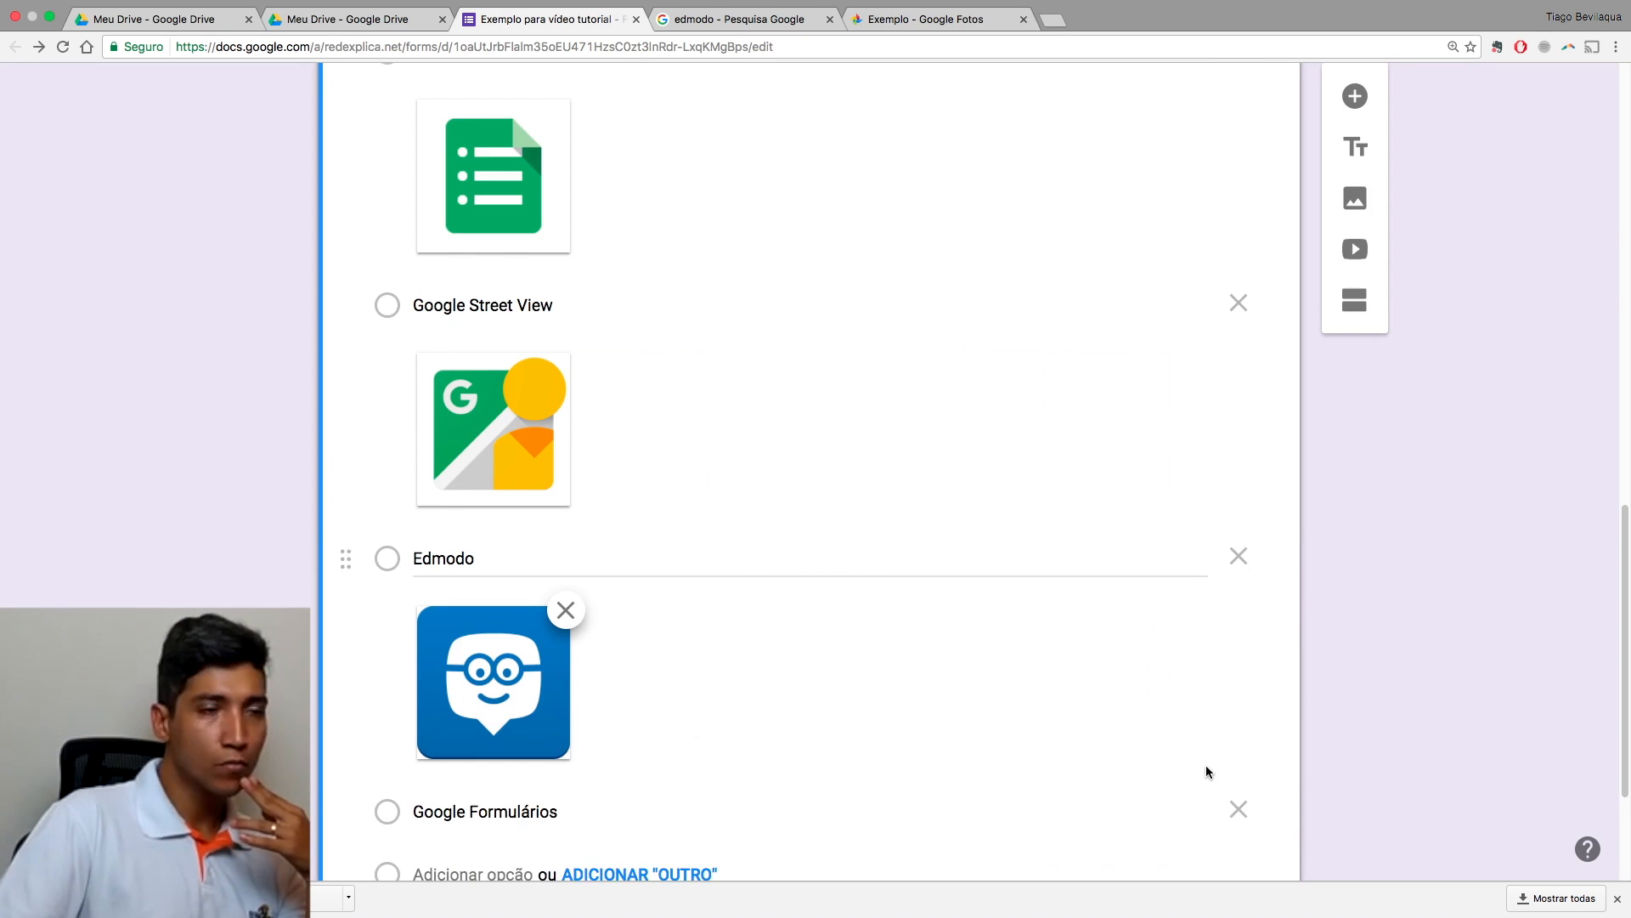
{"action": "scroll", "coordinate": [1189, 731], "scroll_direction": "down", "scroll_amount": 2}
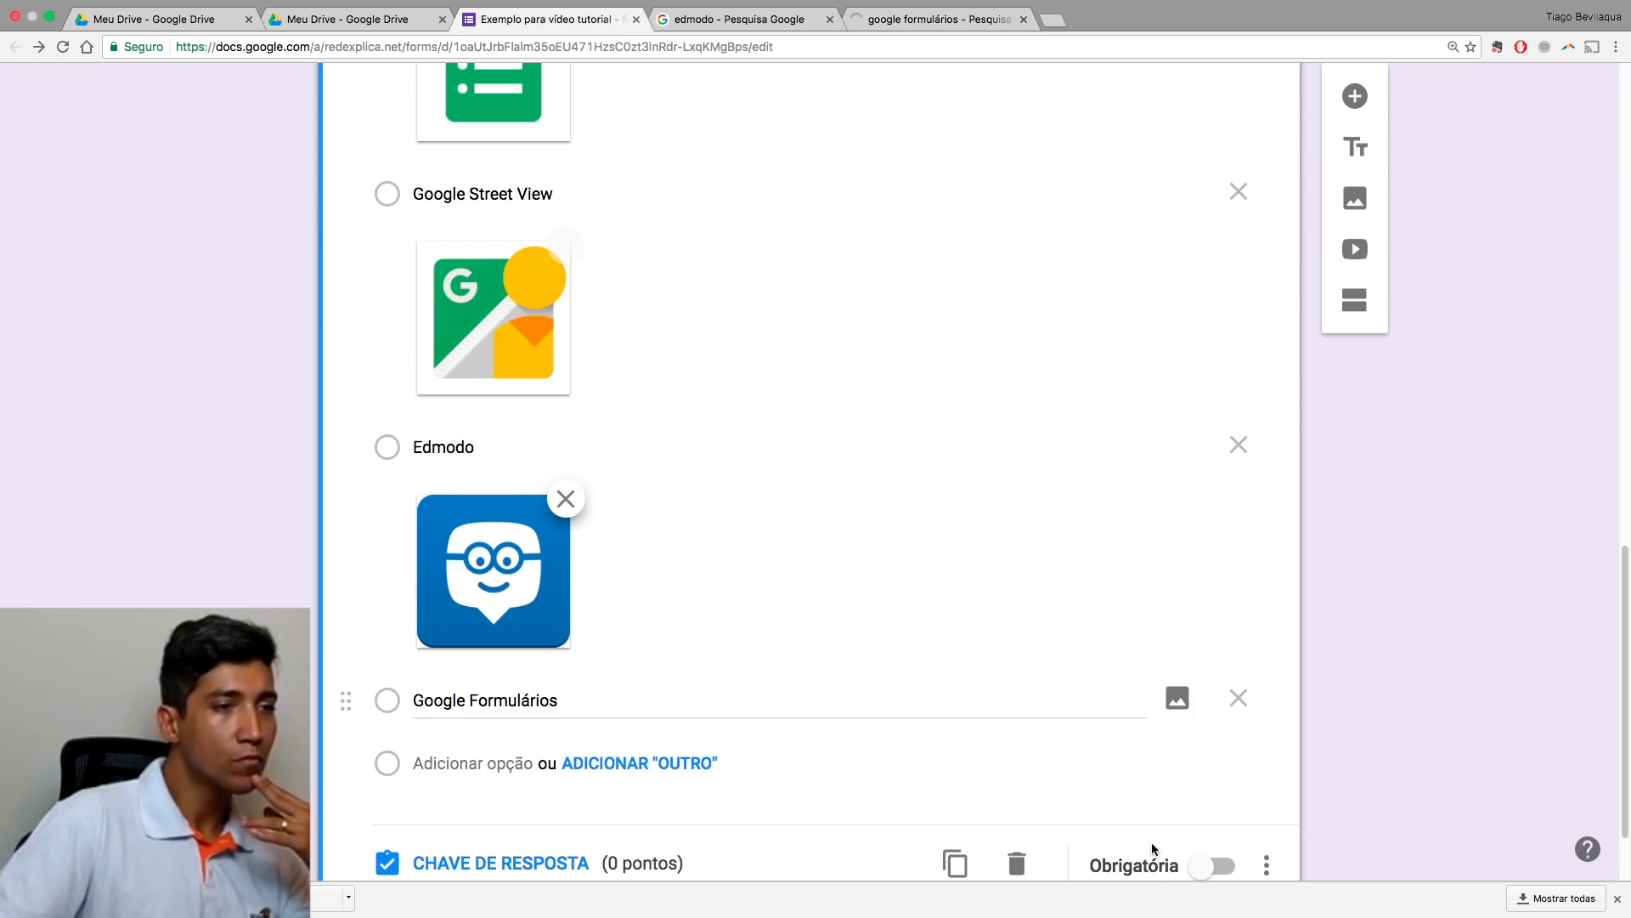
{"action": "left_click", "coordinate": [1169, 692]}
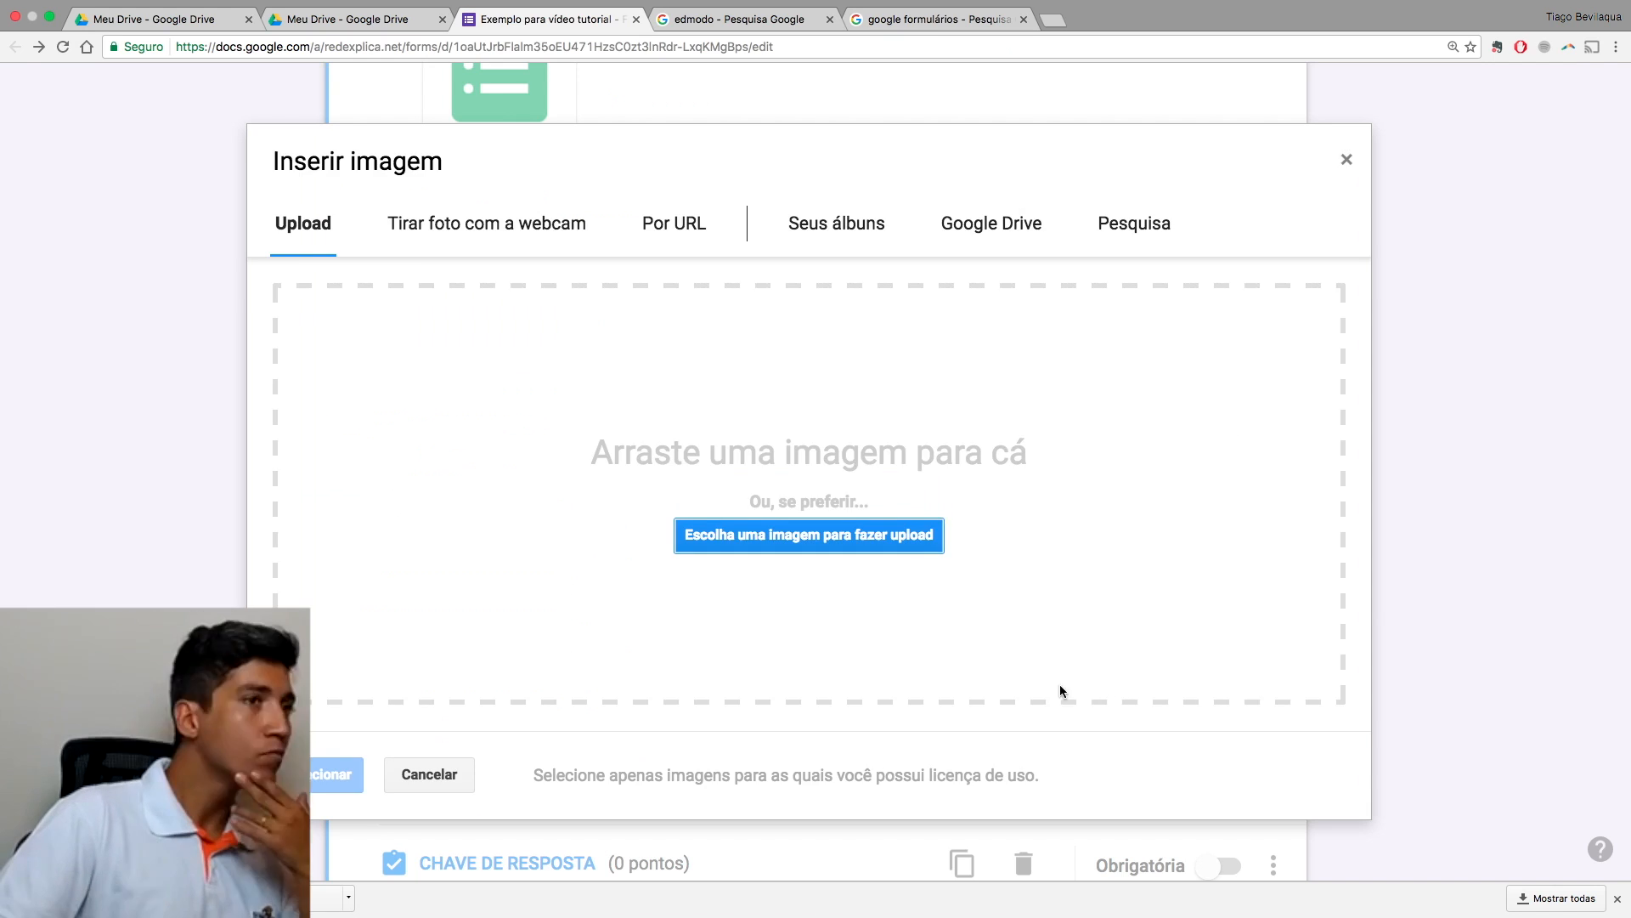
Step: Save the purple Google Forms icon from the image results to the computer
{"action": "left_click", "coordinate": [935, 19]}
{"action": "left_click", "coordinate": [280, 148]}
{"action": "right_click", "coordinate": [553, 534]}
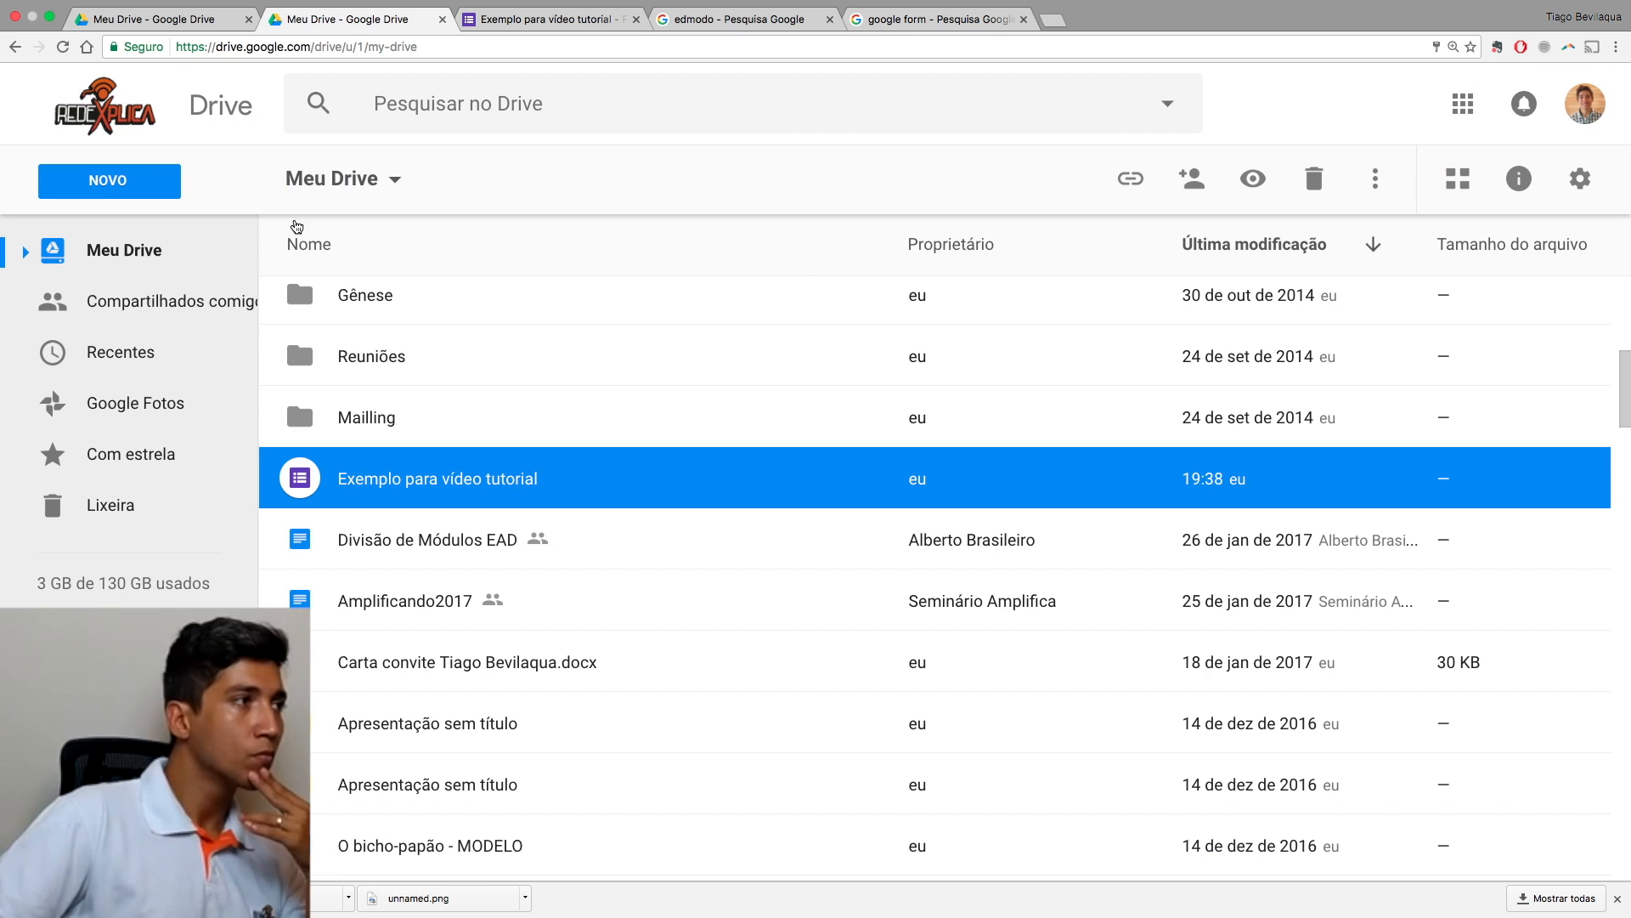
{"action": "left_click", "coordinate": [107, 180]}
{"action": "left_click", "coordinate": [208, 288]}
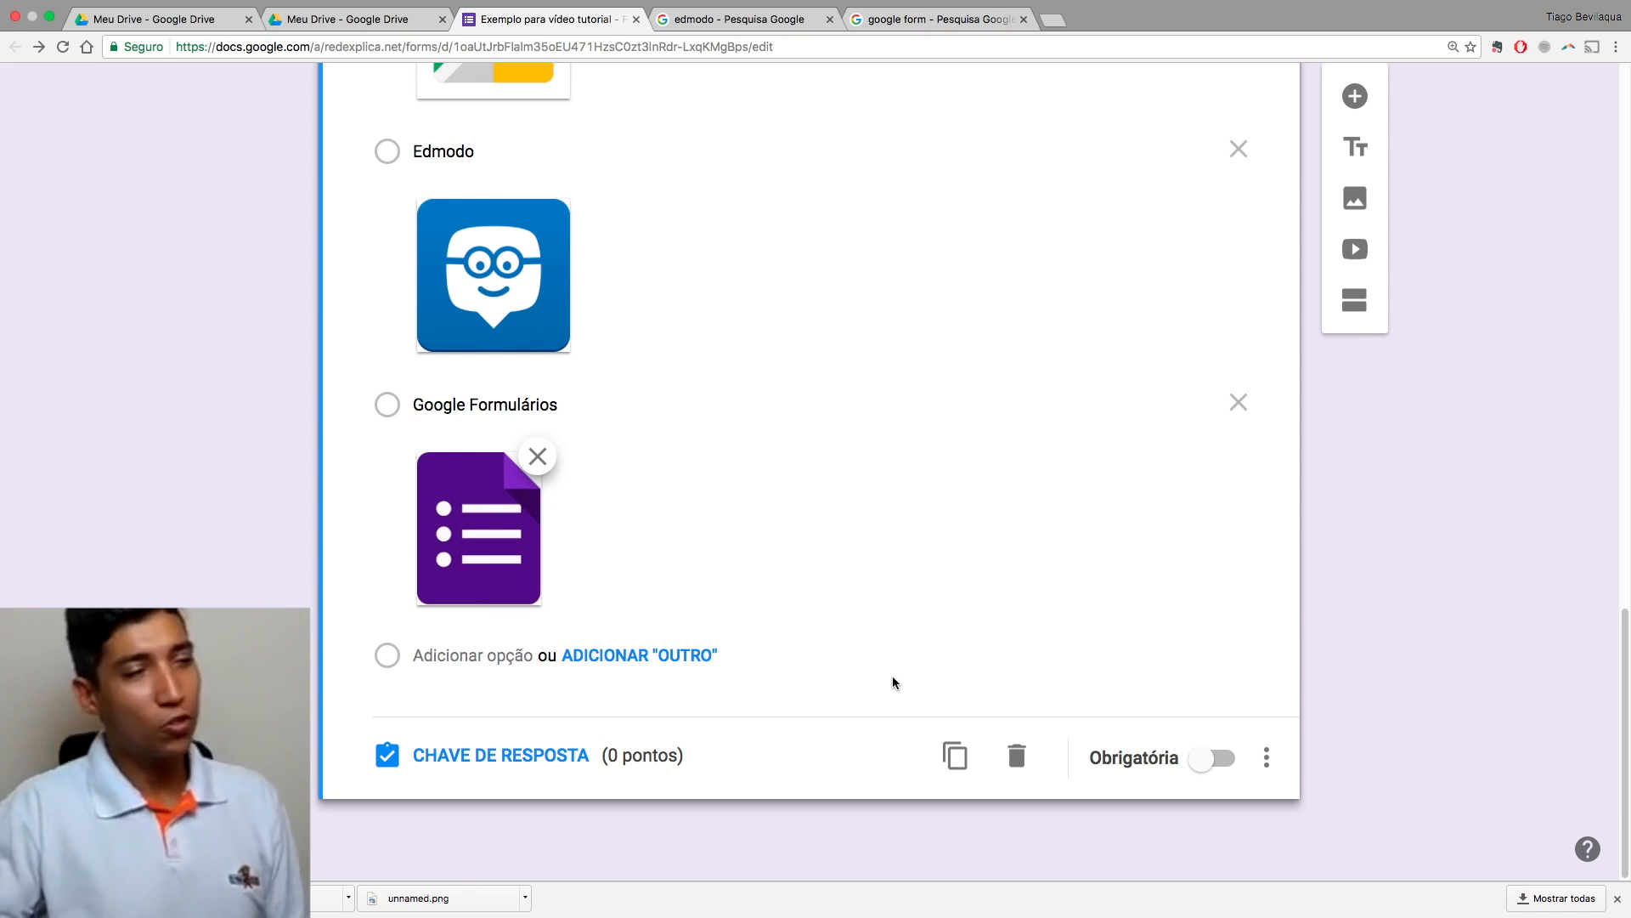
{"action": "scroll", "coordinate": [854, 544], "scroll_direction": "up", "scroll_amount": 15}
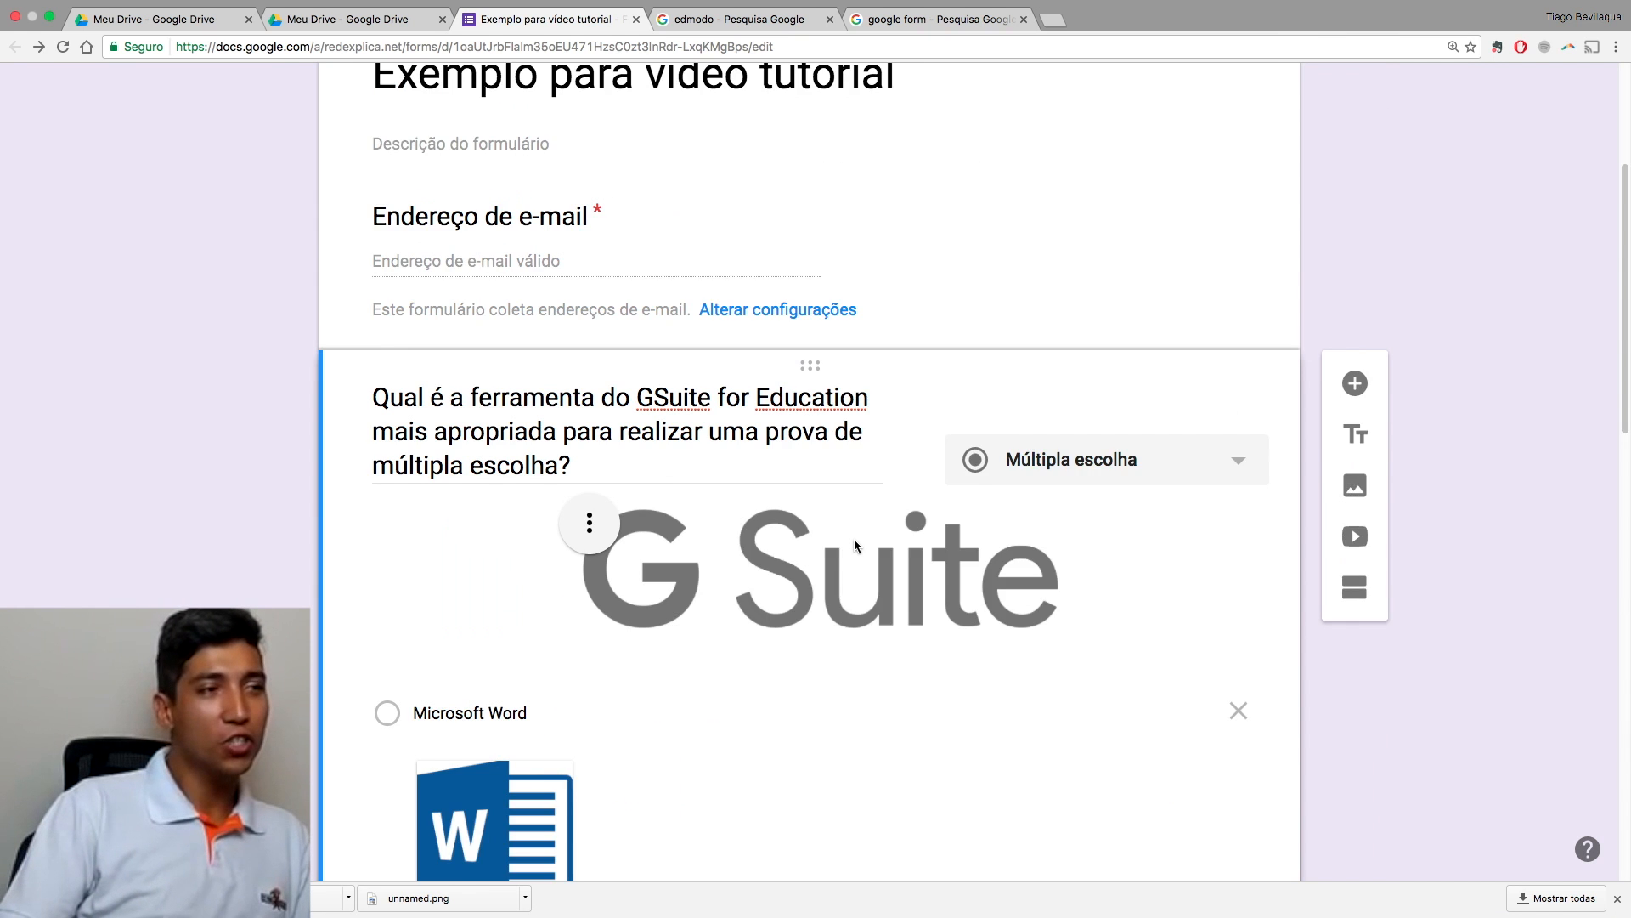
Step: Add an 'Other' free-text answer choice, then remove it again
{"action": "scroll", "coordinate": [854, 544], "scroll_direction": "down", "scroll_amount": 15}
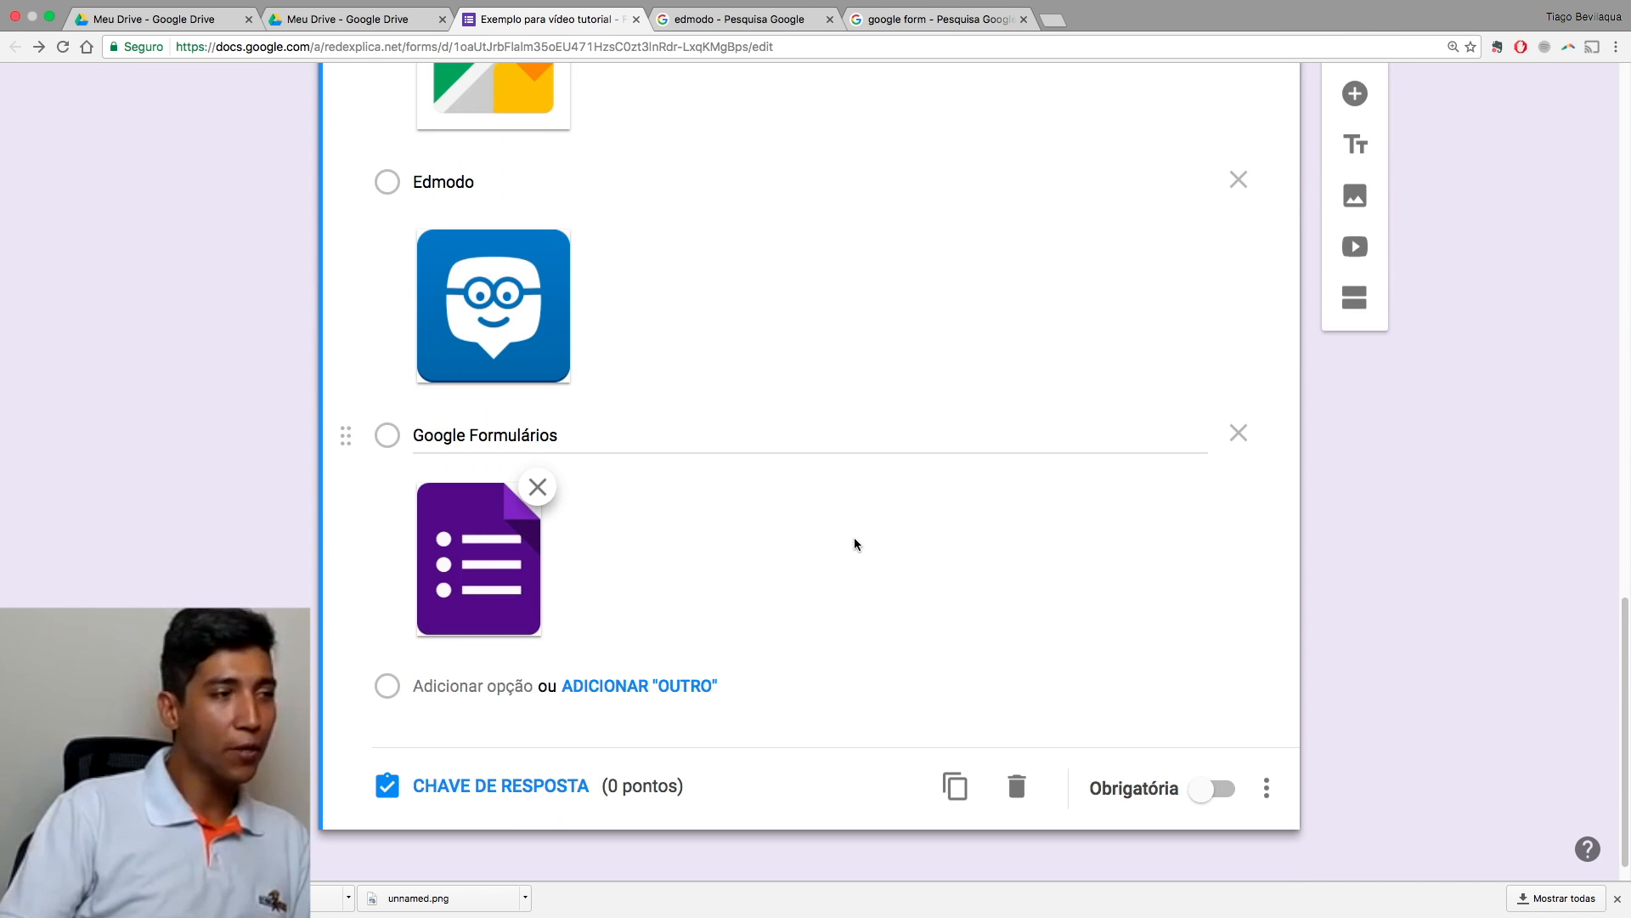
{"action": "scroll", "coordinate": [854, 543], "scroll_direction": "down", "scroll_amount": 1}
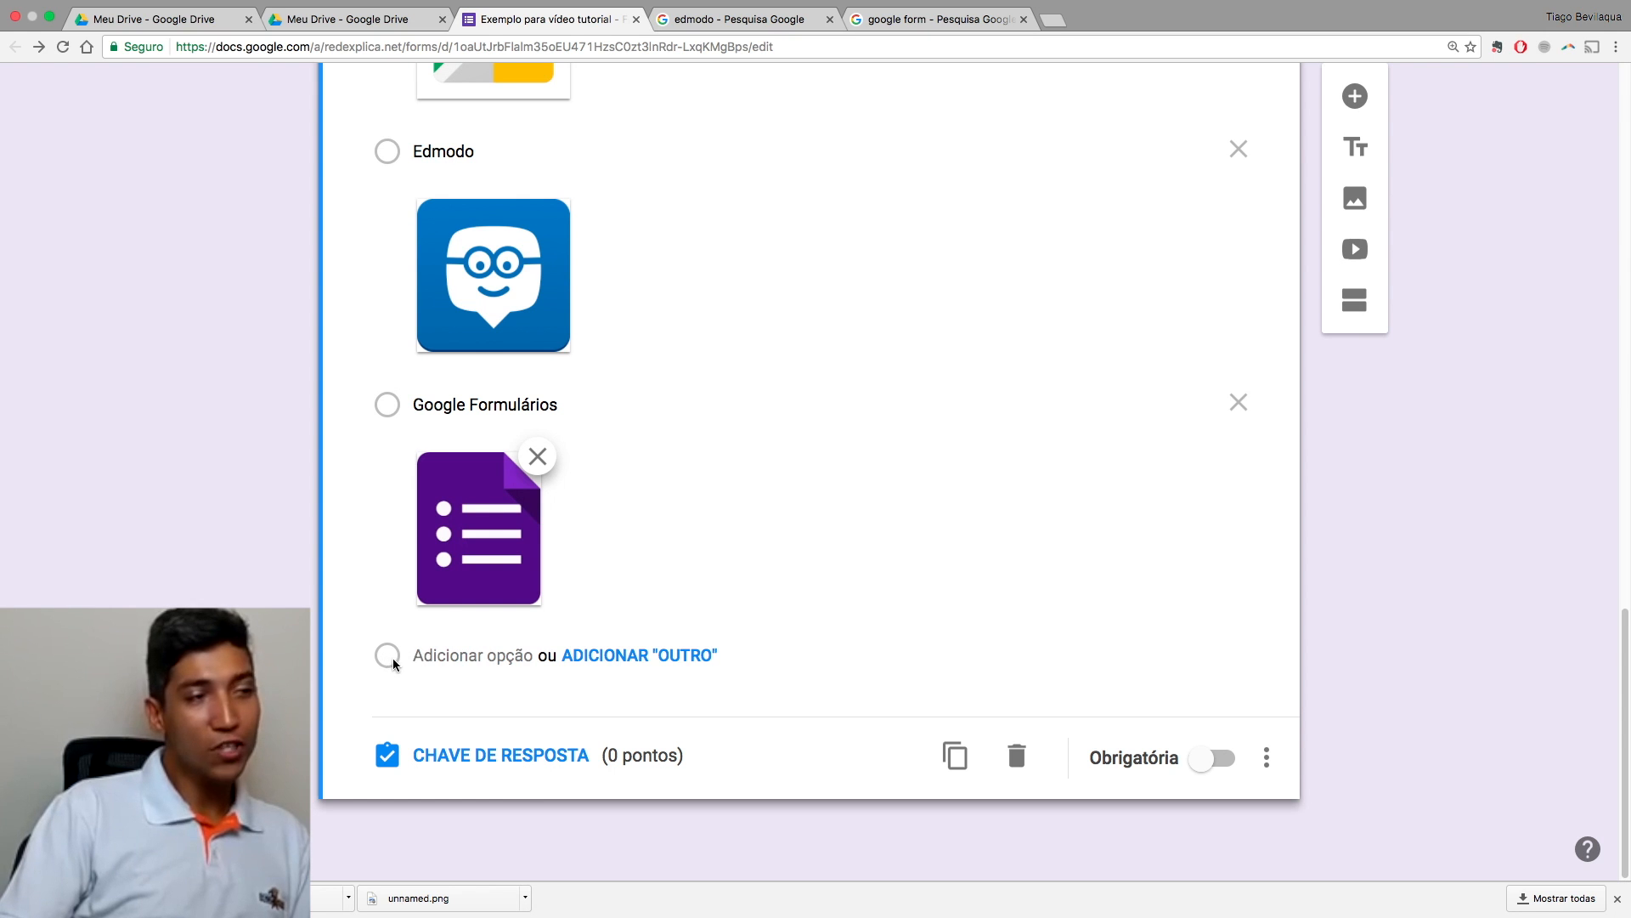
{"action": "left_click", "coordinate": [600, 657]}
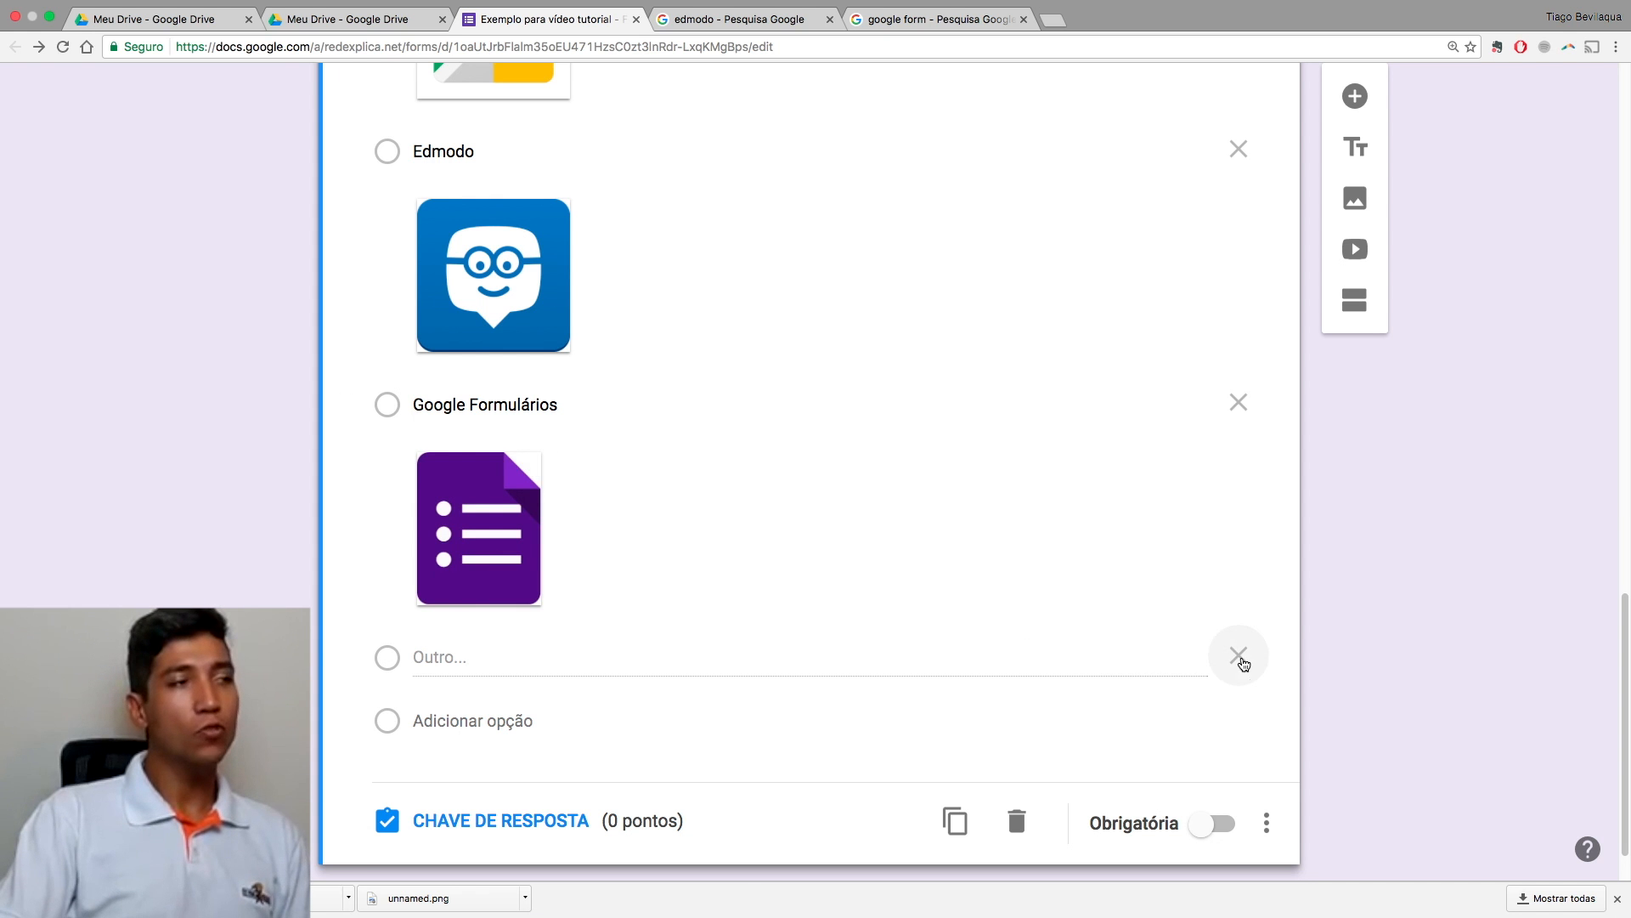
{"action": "left_click", "coordinate": [1238, 655]}
Step: Review the illustrated answer options and open the quiz preview in a new tab
{"action": "scroll", "coordinate": [995, 720], "scroll_direction": "up", "scroll_amount": 6}
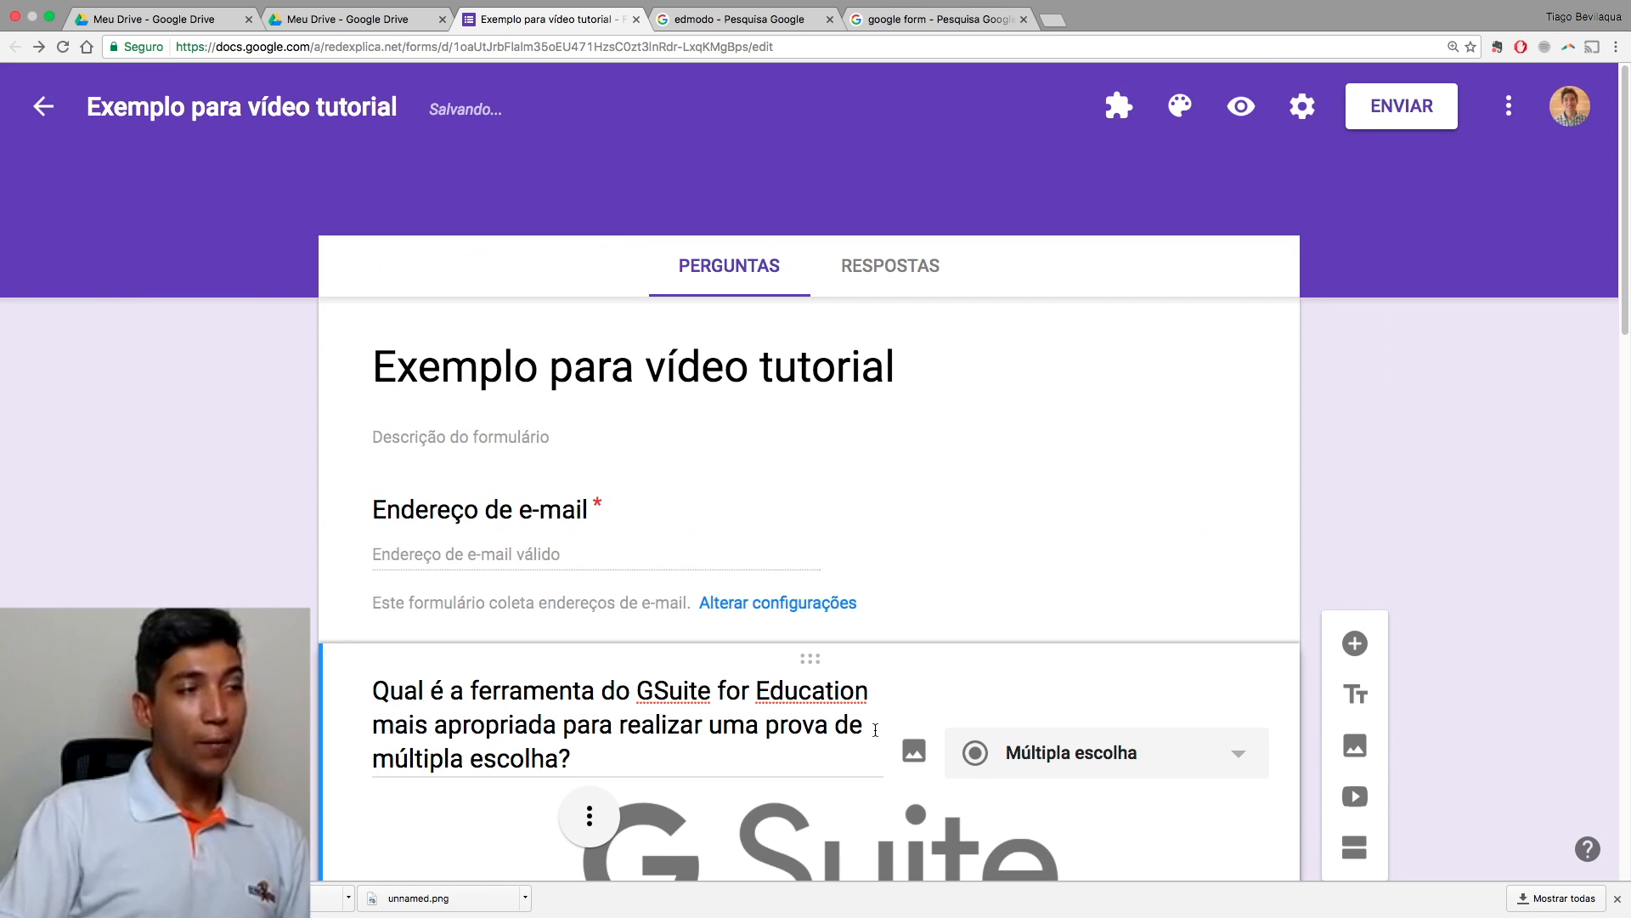
{"action": "scroll", "coordinate": [875, 730], "scroll_direction": "down", "scroll_amount": 15}
{"action": "scroll", "coordinate": [878, 734], "scroll_direction": "up", "scroll_amount": 6}
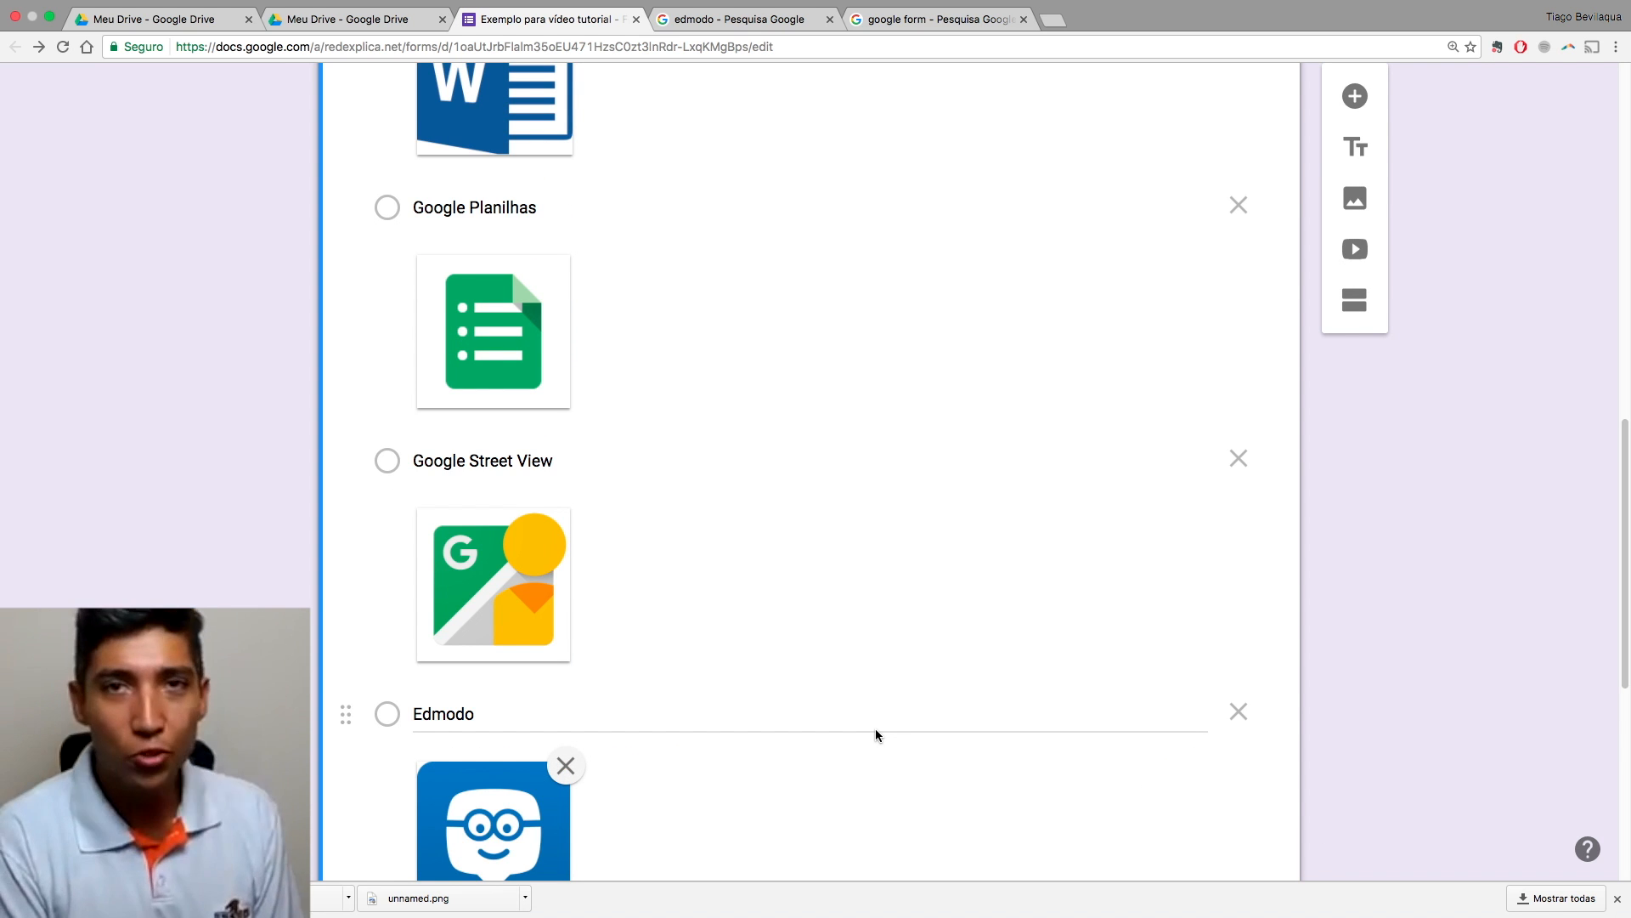
{"action": "scroll", "coordinate": [876, 735], "scroll_direction": "up", "scroll_amount": 12}
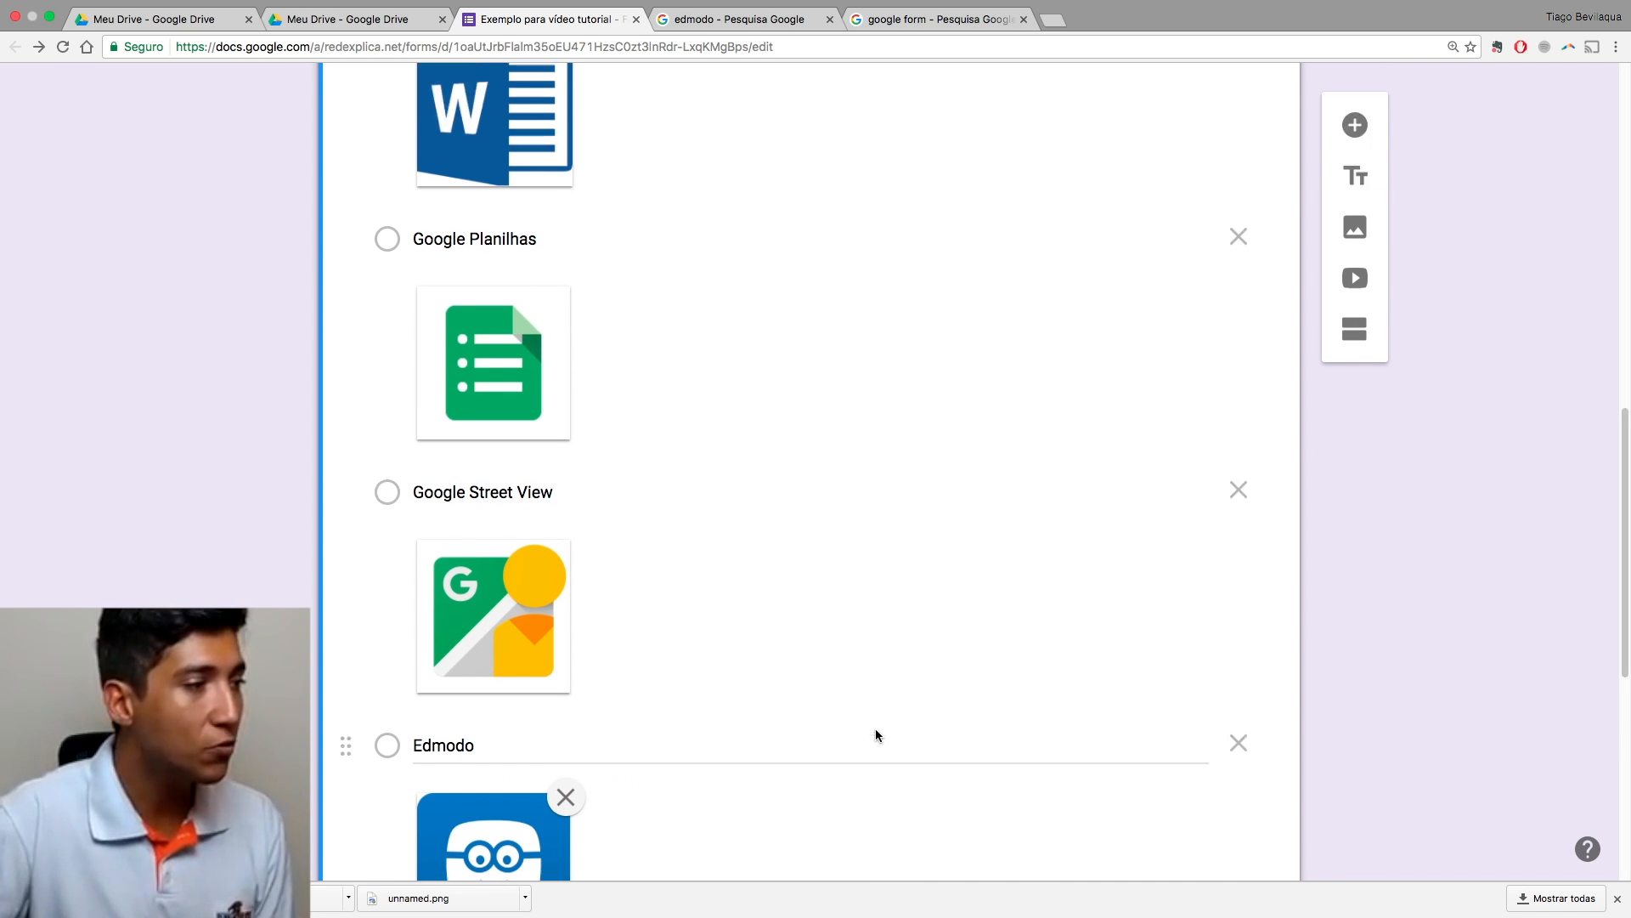
{"action": "scroll", "coordinate": [878, 735], "scroll_direction": "down", "scroll_amount": 7}
{"action": "left_click", "coordinate": [504, 581]}
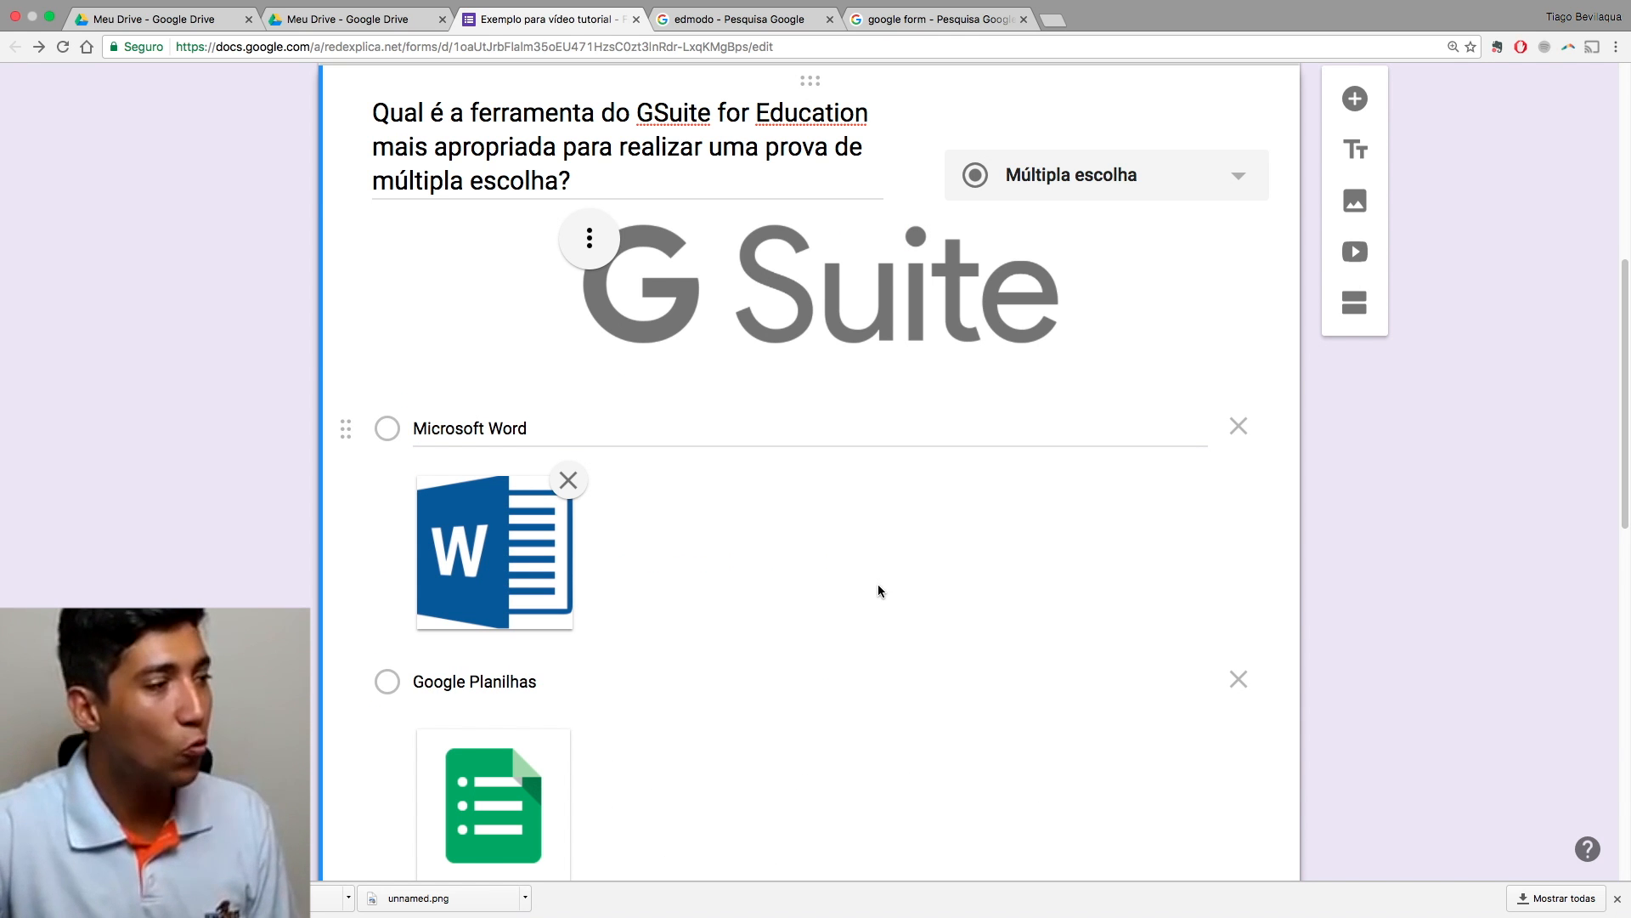
{"action": "scroll", "coordinate": [879, 590], "scroll_direction": "up", "scroll_amount": 4}
{"action": "scroll", "coordinate": [876, 588], "scroll_direction": "down", "scroll_amount": 4}
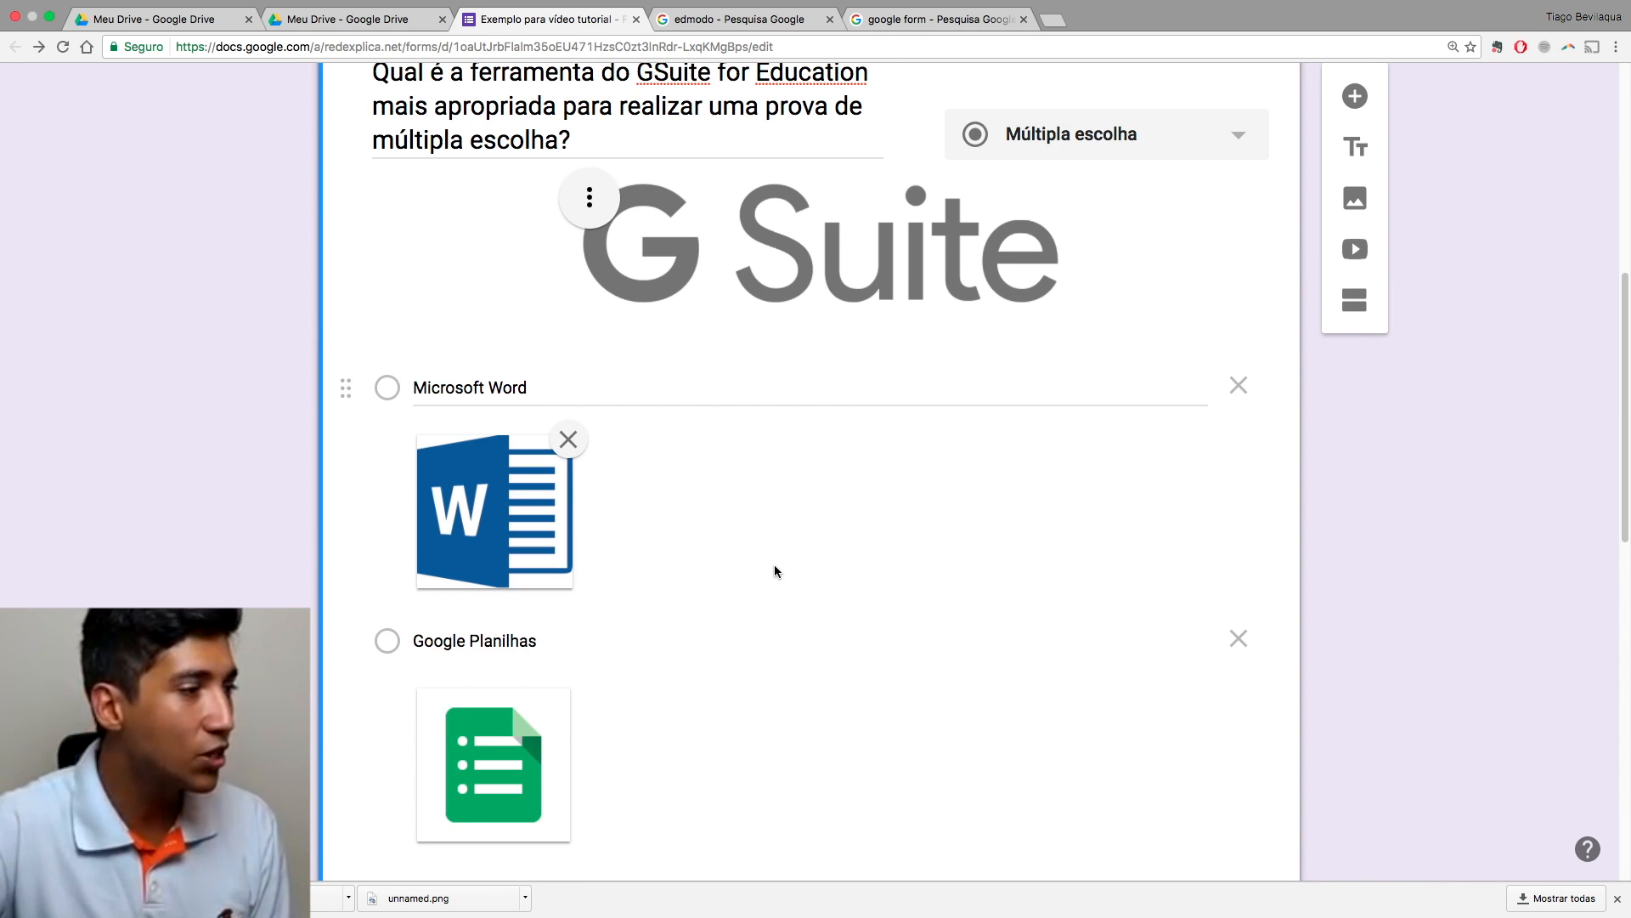
{"action": "scroll", "coordinate": [773, 569], "scroll_direction": "up", "scroll_amount": 6}
{"action": "scroll", "coordinate": [679, 595], "scroll_direction": "down", "scroll_amount": 6}
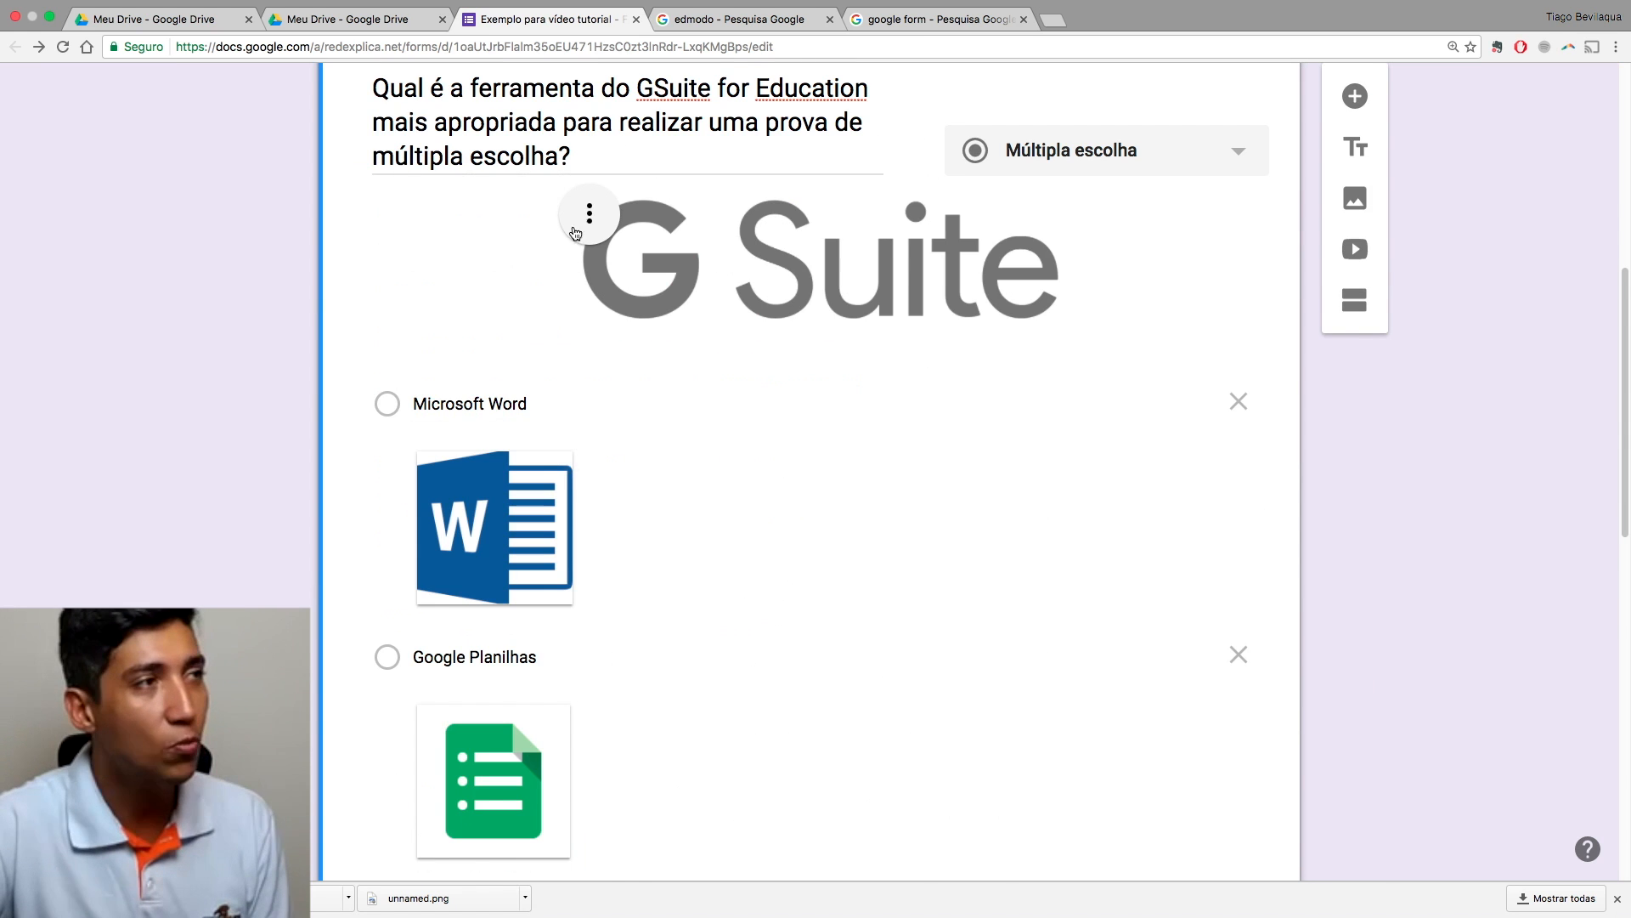
{"action": "scroll", "coordinate": [744, 499], "scroll_direction": "up", "scroll_amount": 6}
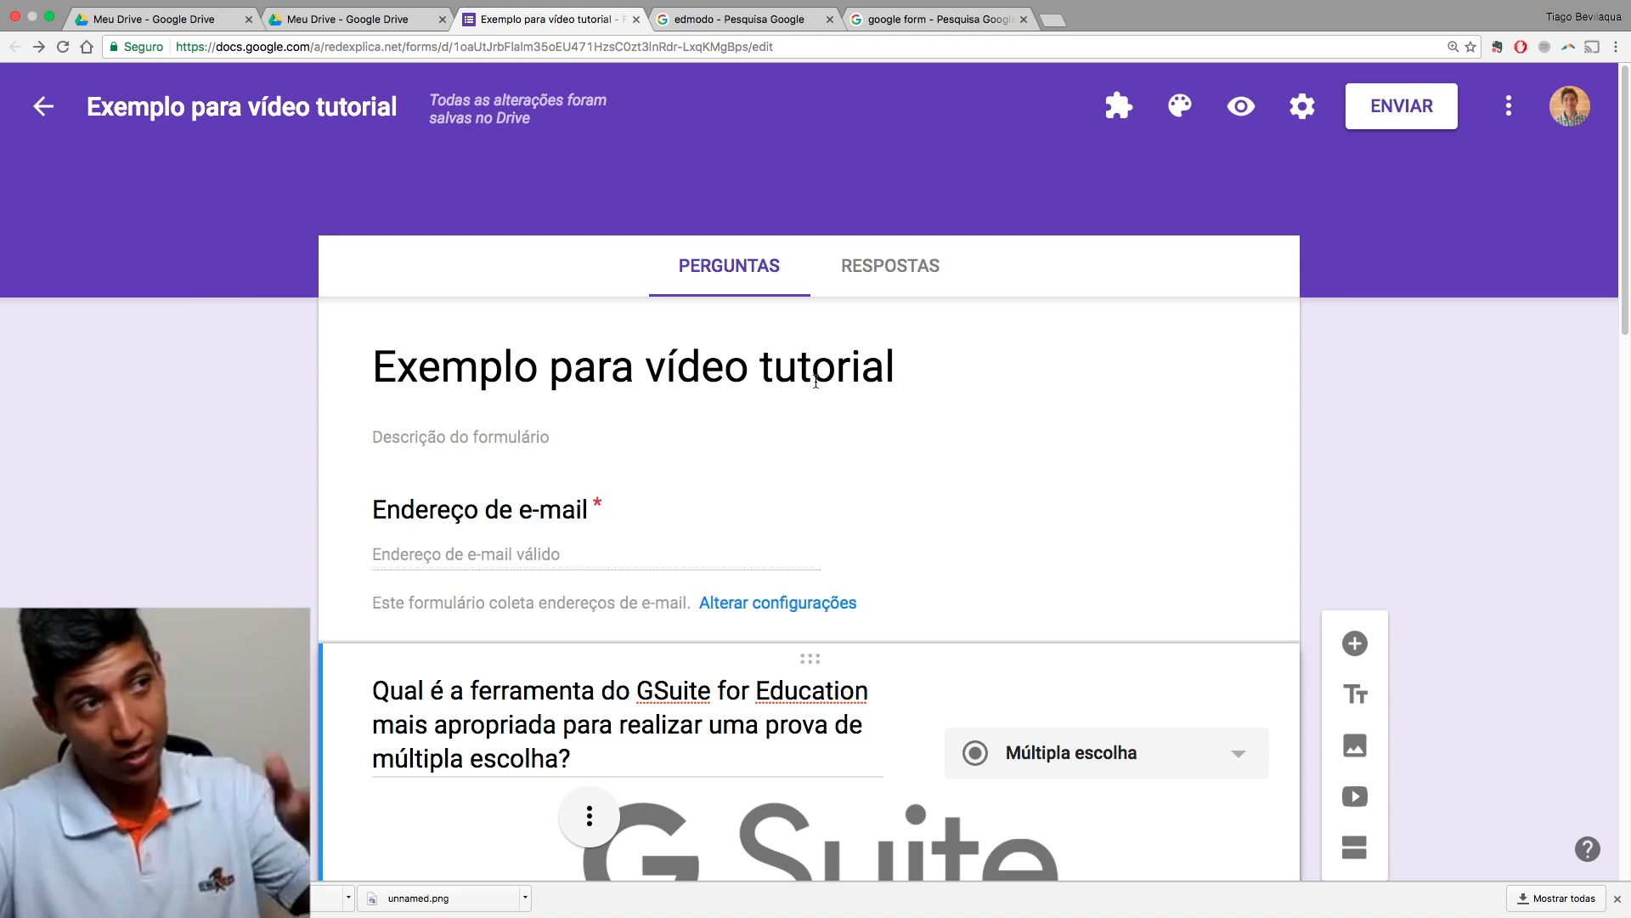
{"action": "left_click", "coordinate": [1242, 109]}
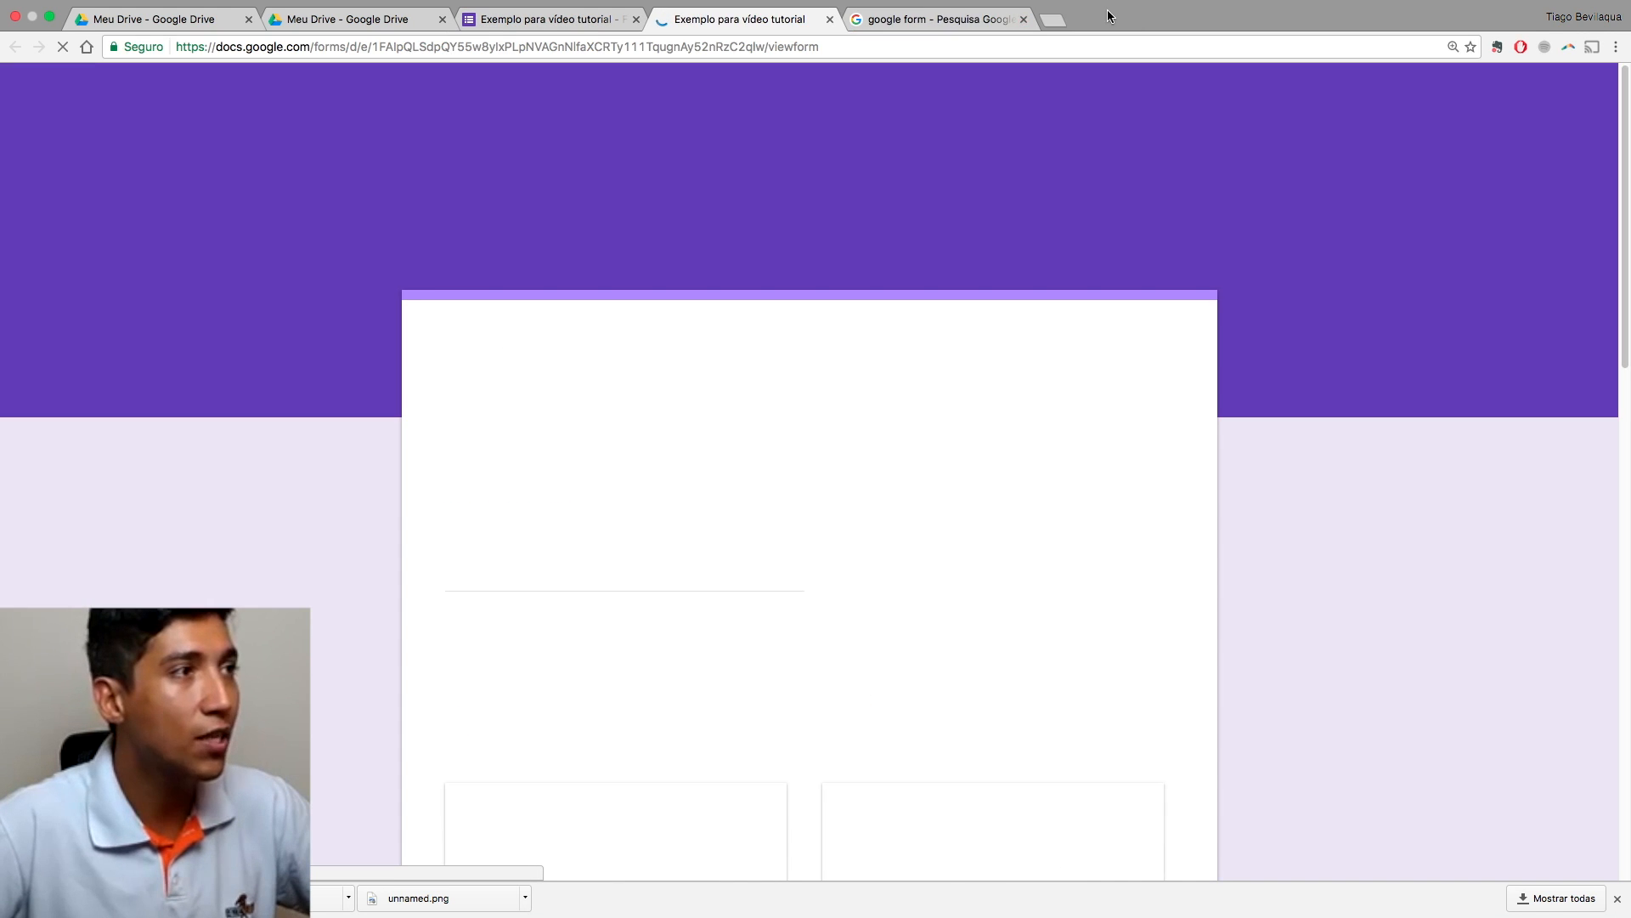
Step: Close the leftover image search and enter the respondent's e-mail address in the preview
{"action": "left_click", "coordinate": [1024, 19]}
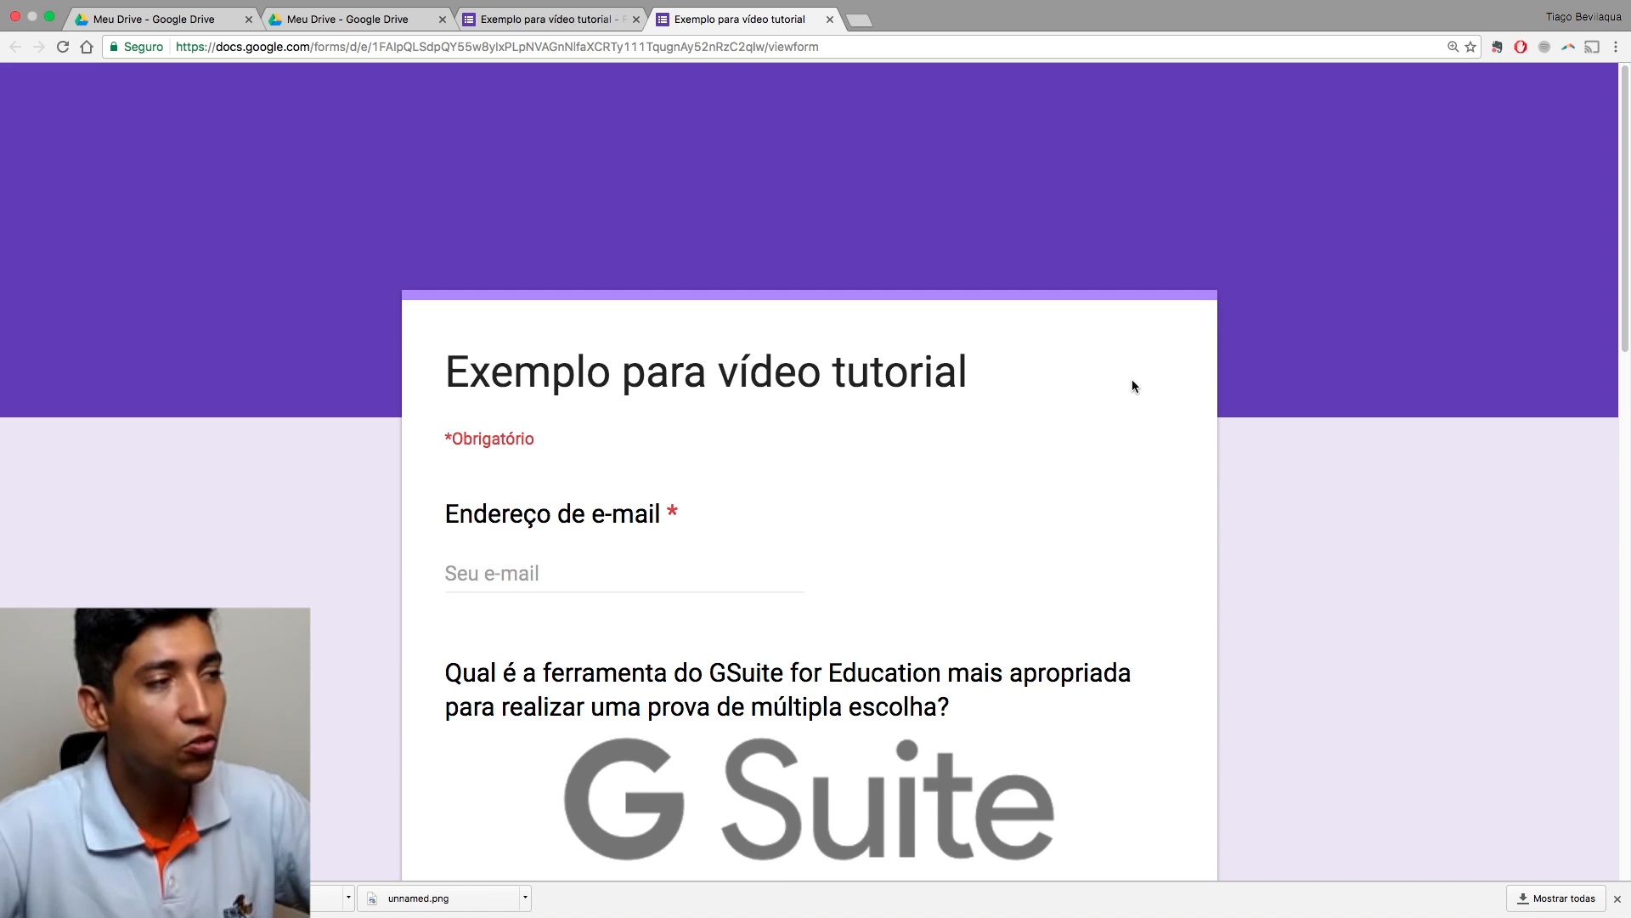
{"action": "scroll", "coordinate": [1132, 387], "scroll_direction": "down", "scroll_amount": 10}
{"action": "scroll", "coordinate": [1132, 387], "scroll_direction": "down", "scroll_amount": 5}
{"action": "scroll", "coordinate": [1132, 387], "scroll_direction": "up", "scroll_amount": 15}
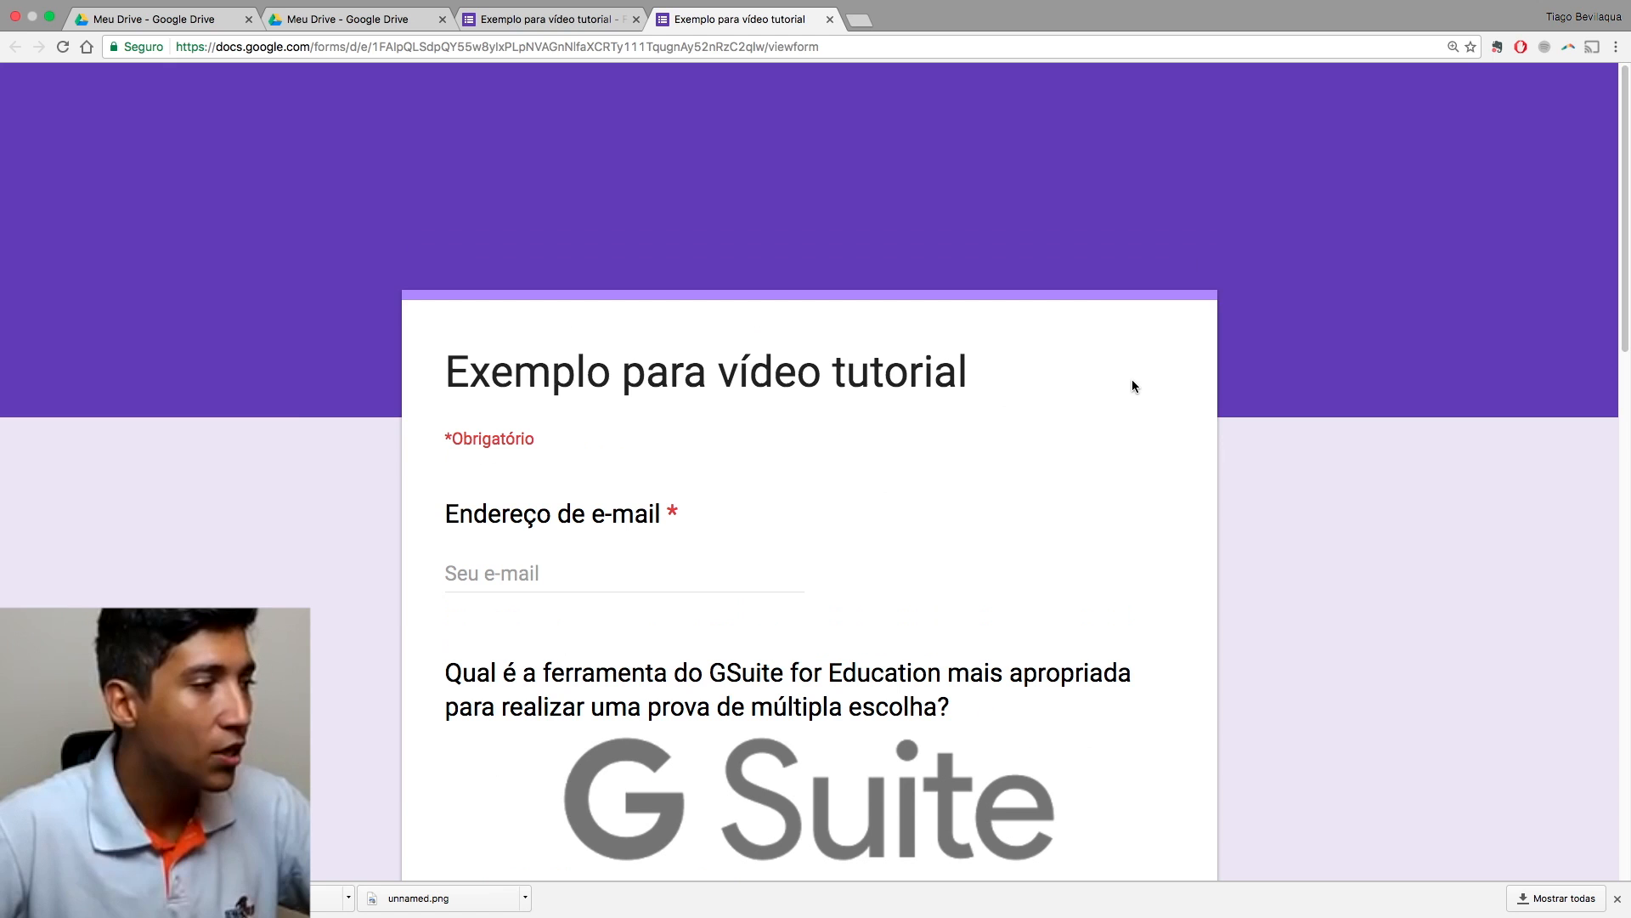
{"action": "scroll", "coordinate": [1056, 491], "scroll_direction": "down", "scroll_amount": 3}
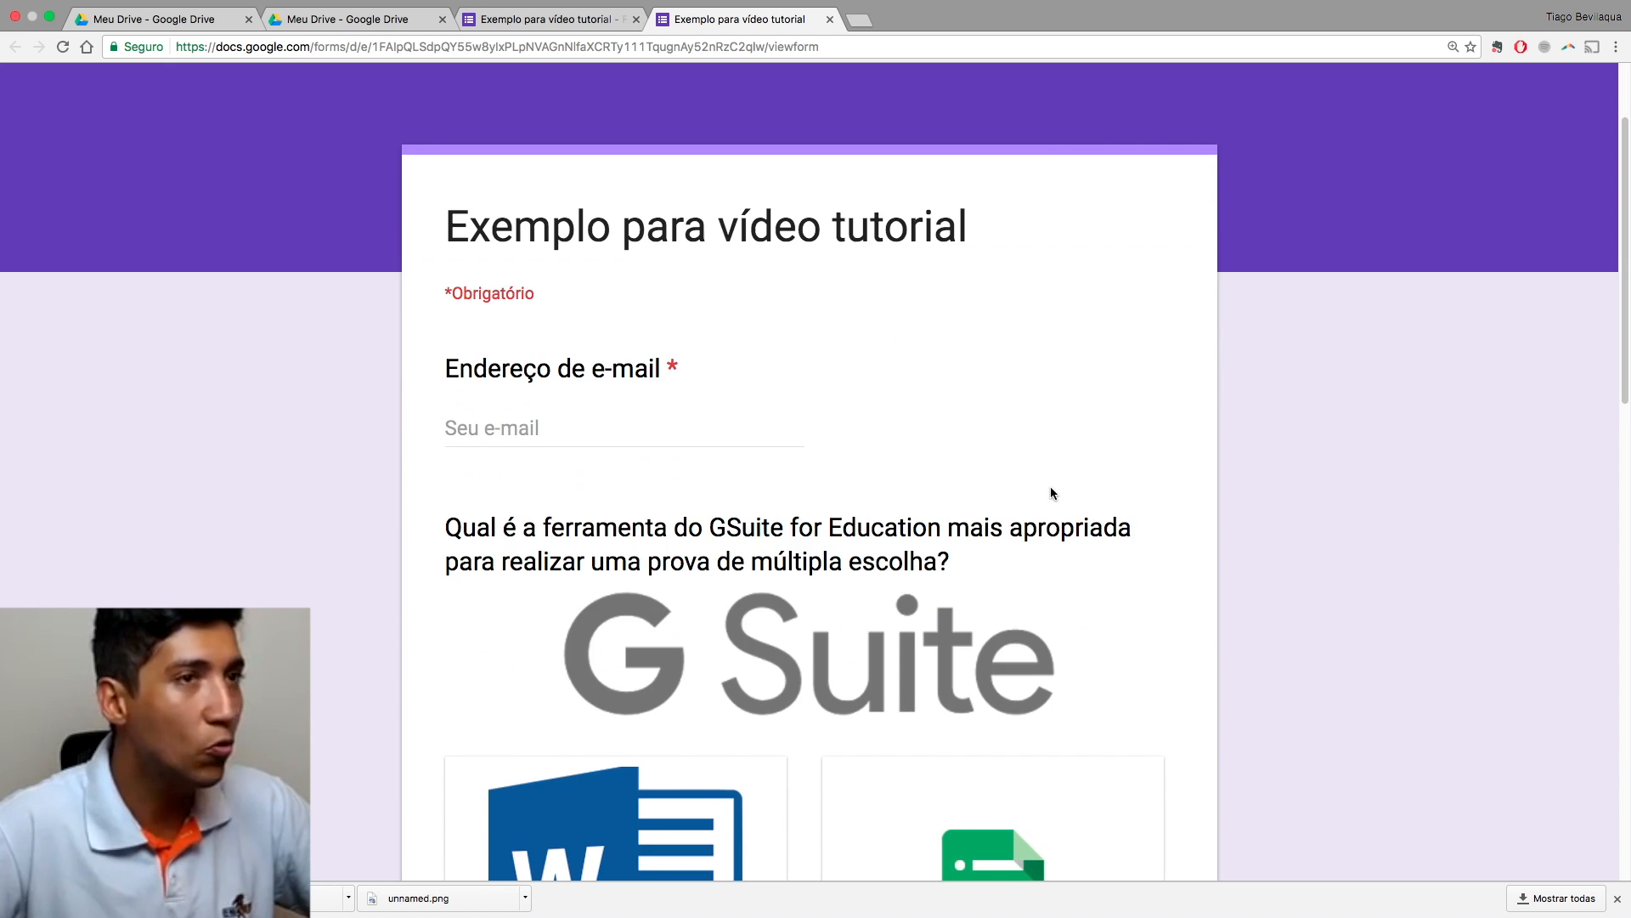
{"action": "scroll", "coordinate": [1053, 492], "scroll_direction": "up", "scroll_amount": 3}
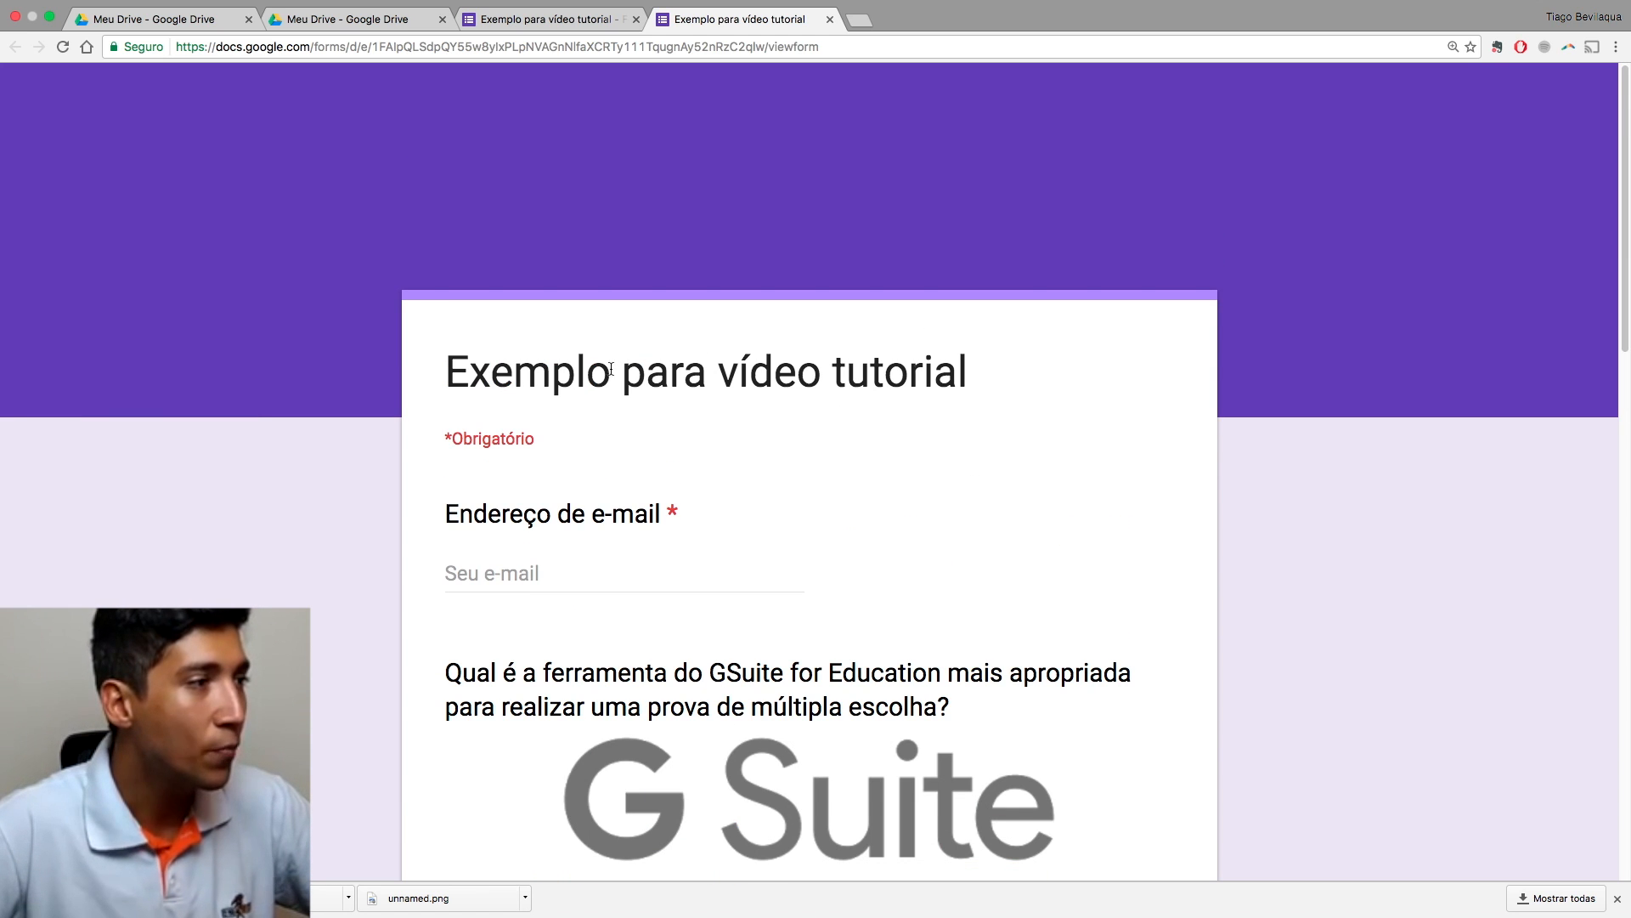
{"action": "scroll", "coordinate": [536, 509], "scroll_direction": "down", "scroll_amount": 1}
{"action": "left_click", "coordinate": [502, 534]}
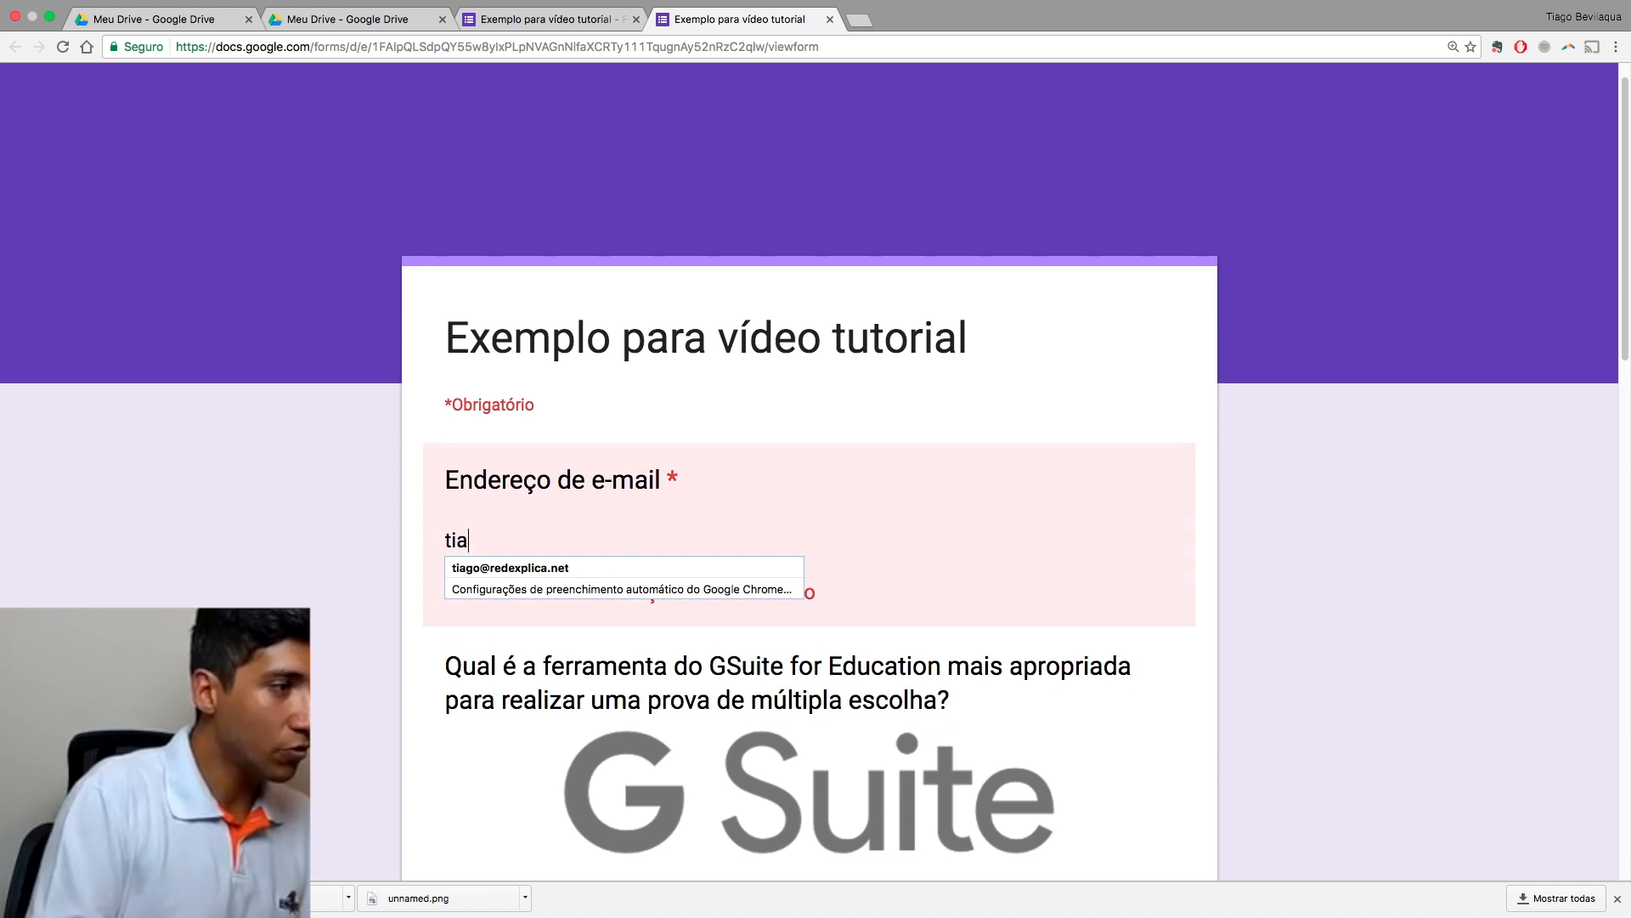
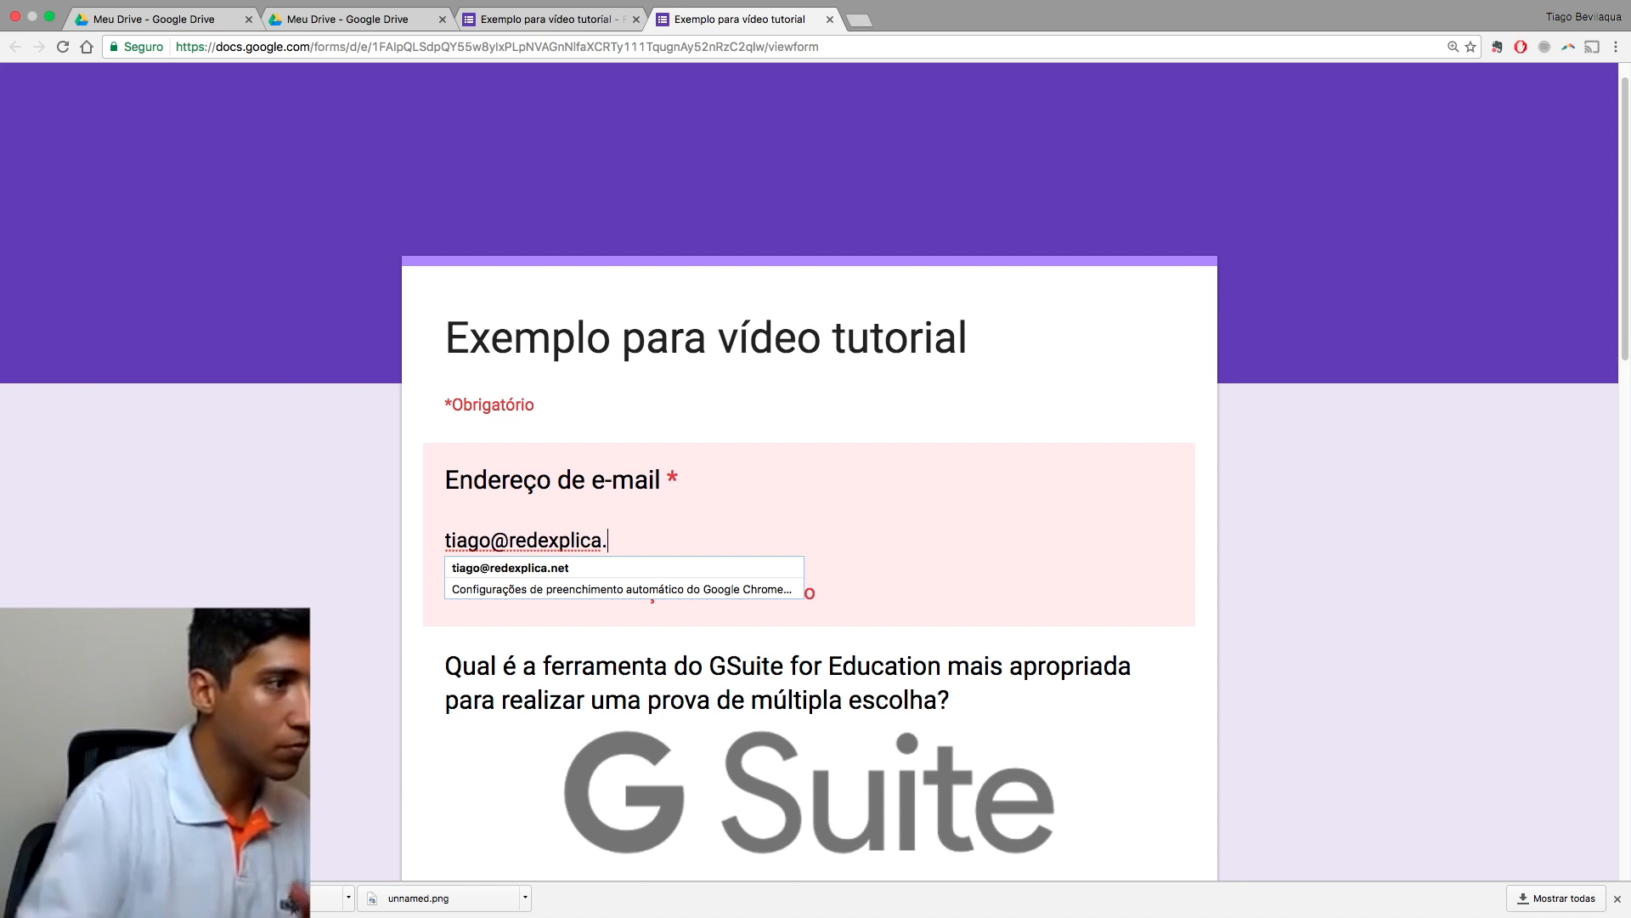
{"action": "left_click", "coordinate": [390, 560]}
Step: Try Microsoft Word, Google Street View and Edmodo, finally choosing Google Formulários as the answer
{"action": "scroll", "coordinate": [546, 578], "scroll_direction": "down", "scroll_amount": 3}
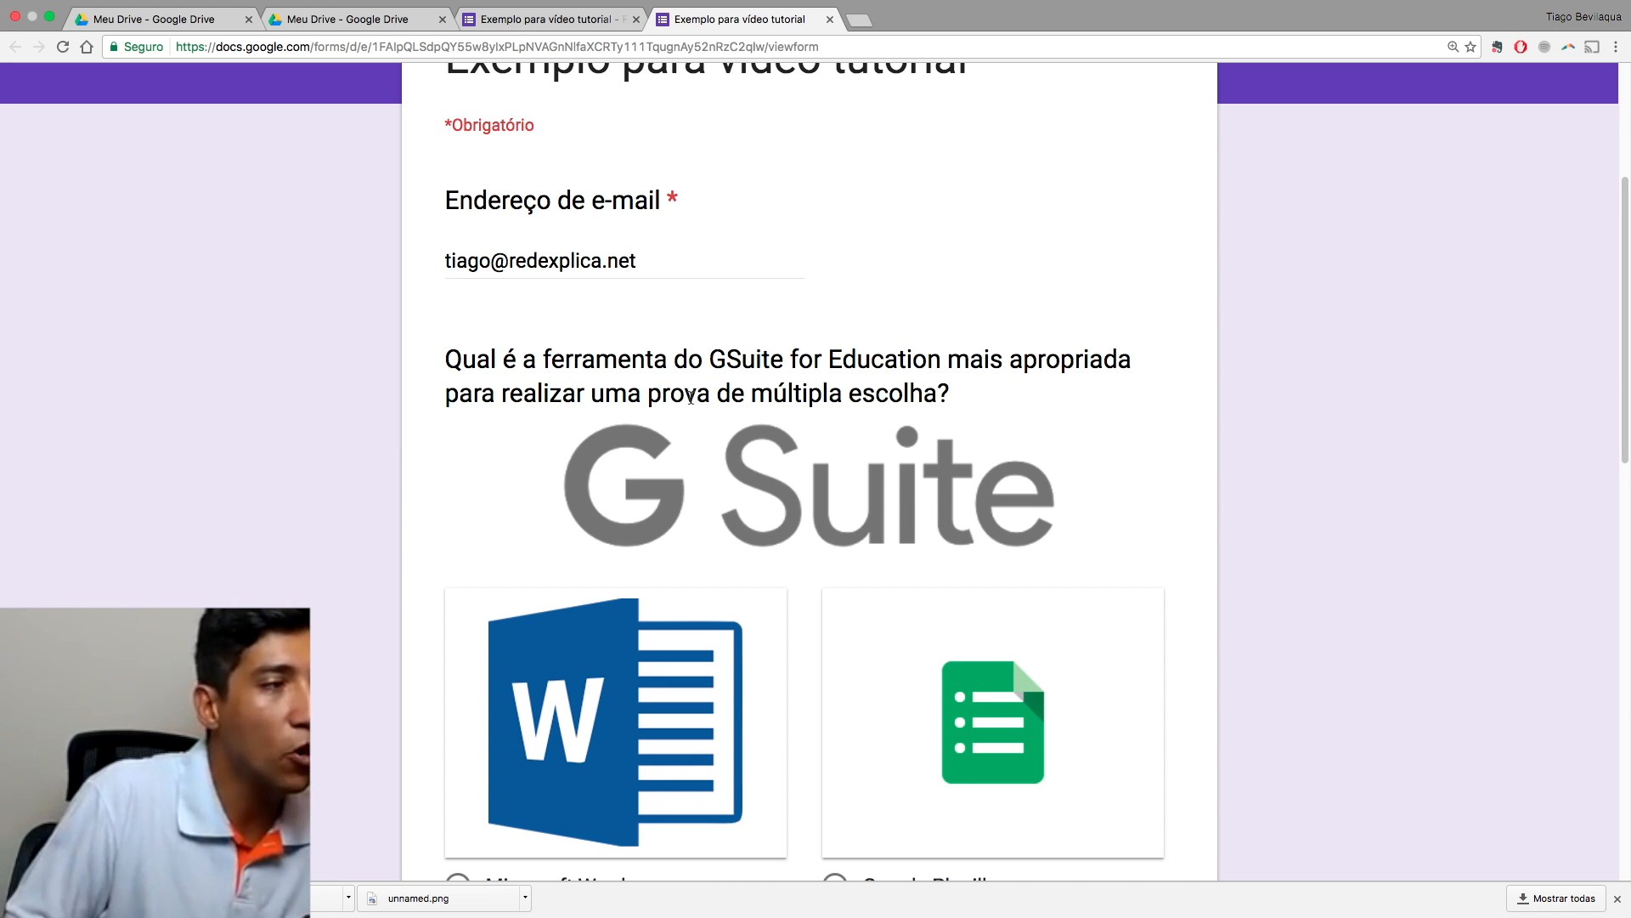
{"action": "scroll", "coordinate": [705, 406], "scroll_direction": "down", "scroll_amount": 3}
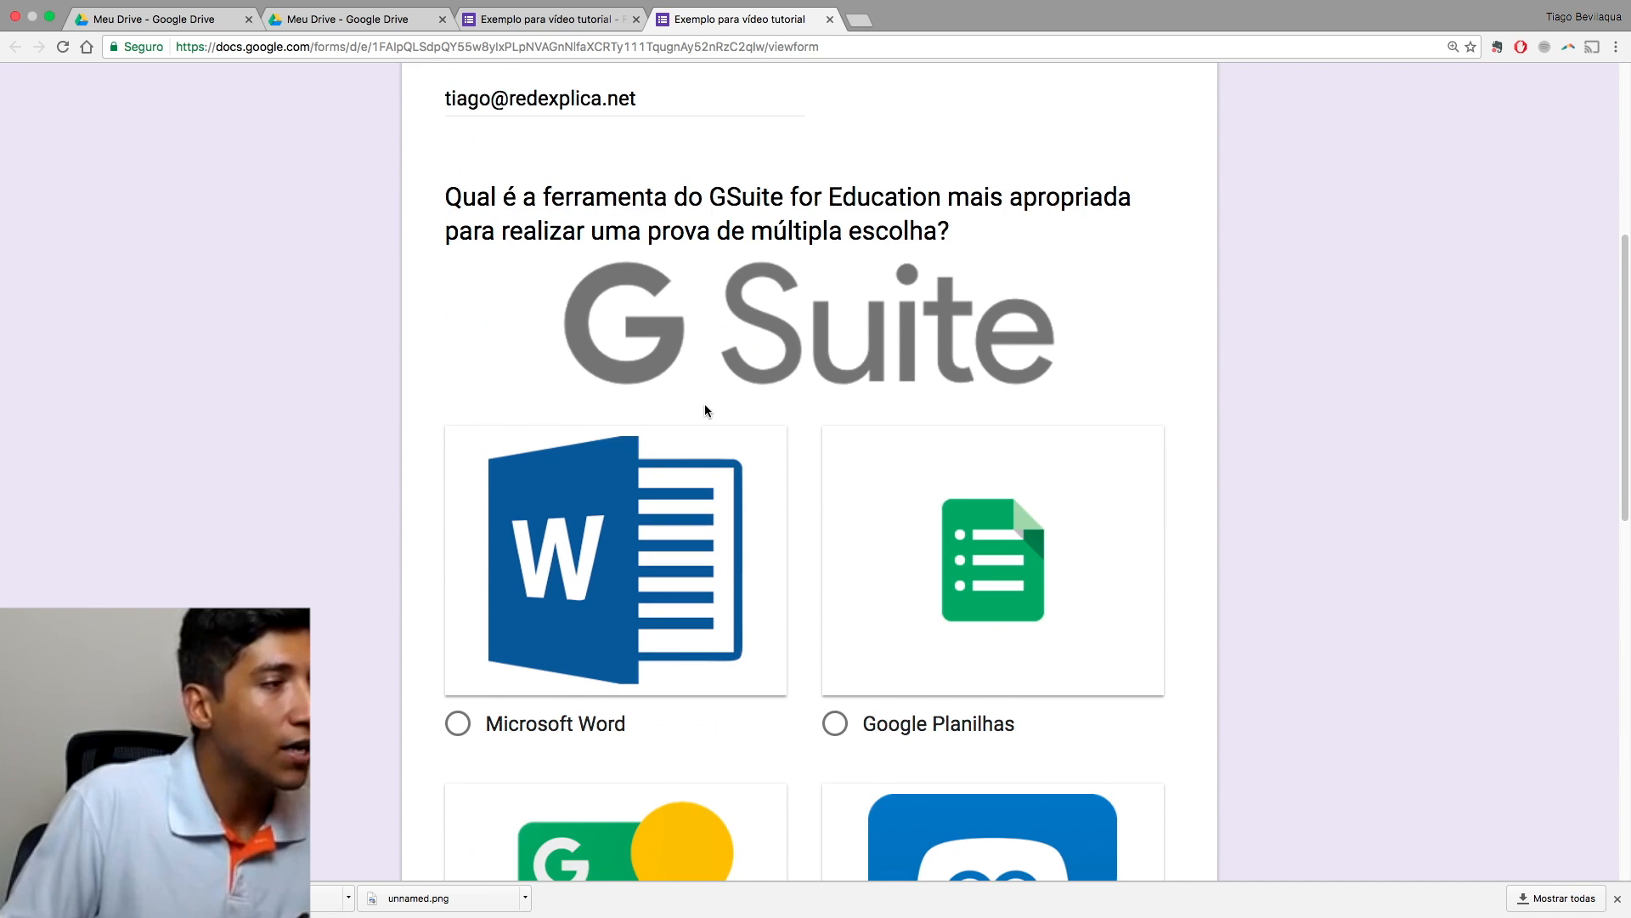
{"action": "left_click", "coordinate": [576, 586]}
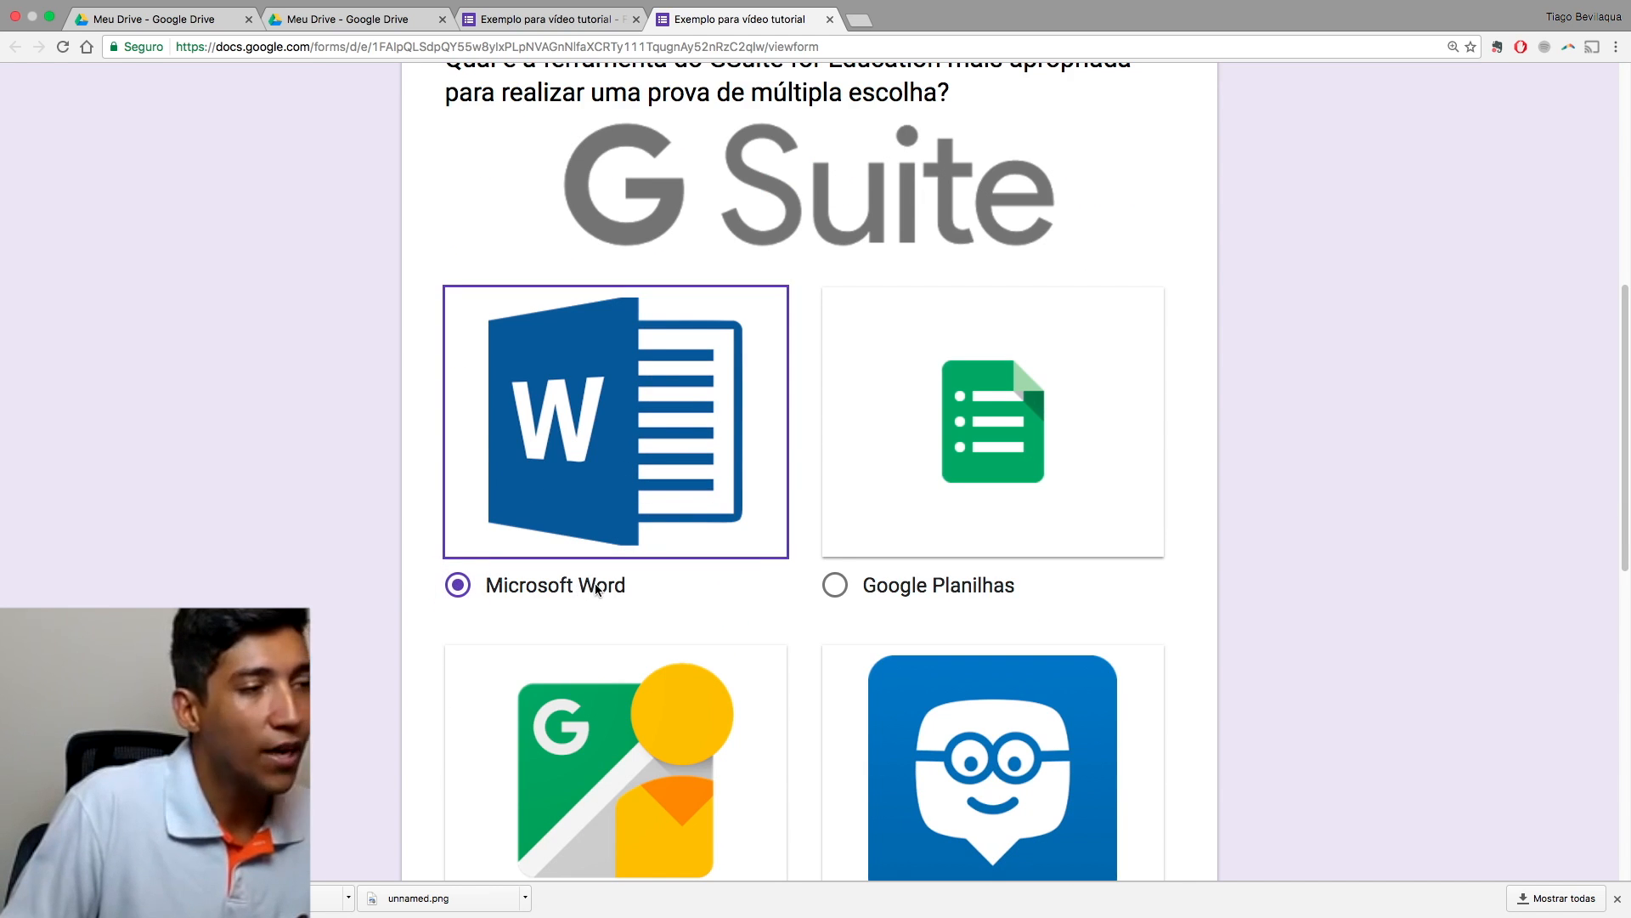
{"action": "scroll", "coordinate": [787, 609], "scroll_direction": "down", "scroll_amount": 4}
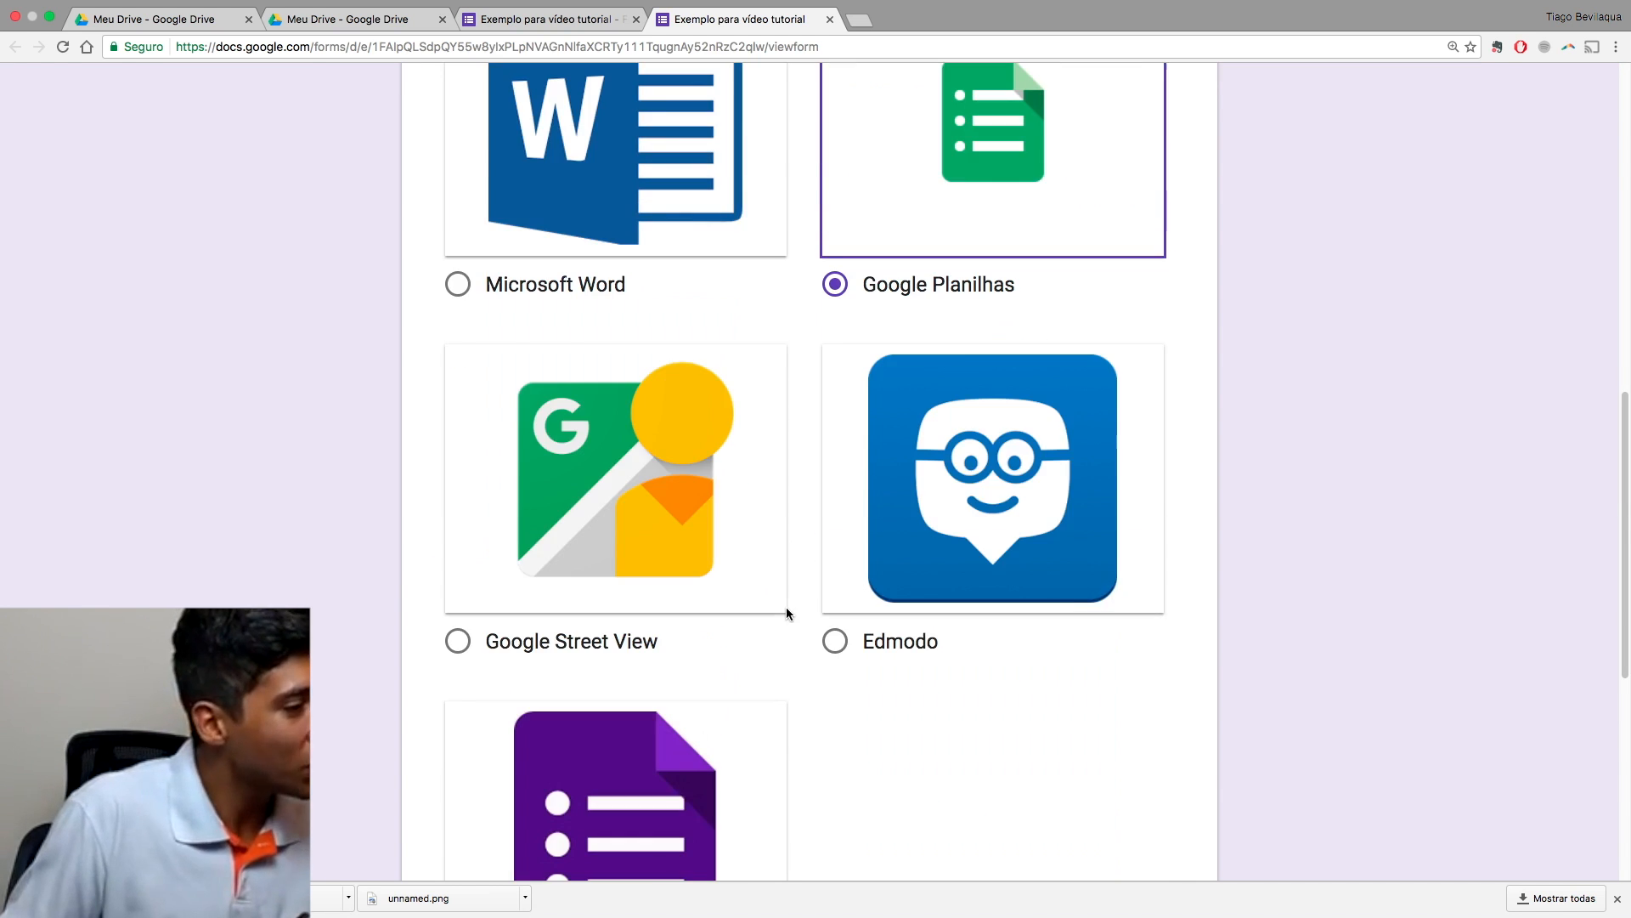
{"action": "left_click", "coordinate": [565, 650]}
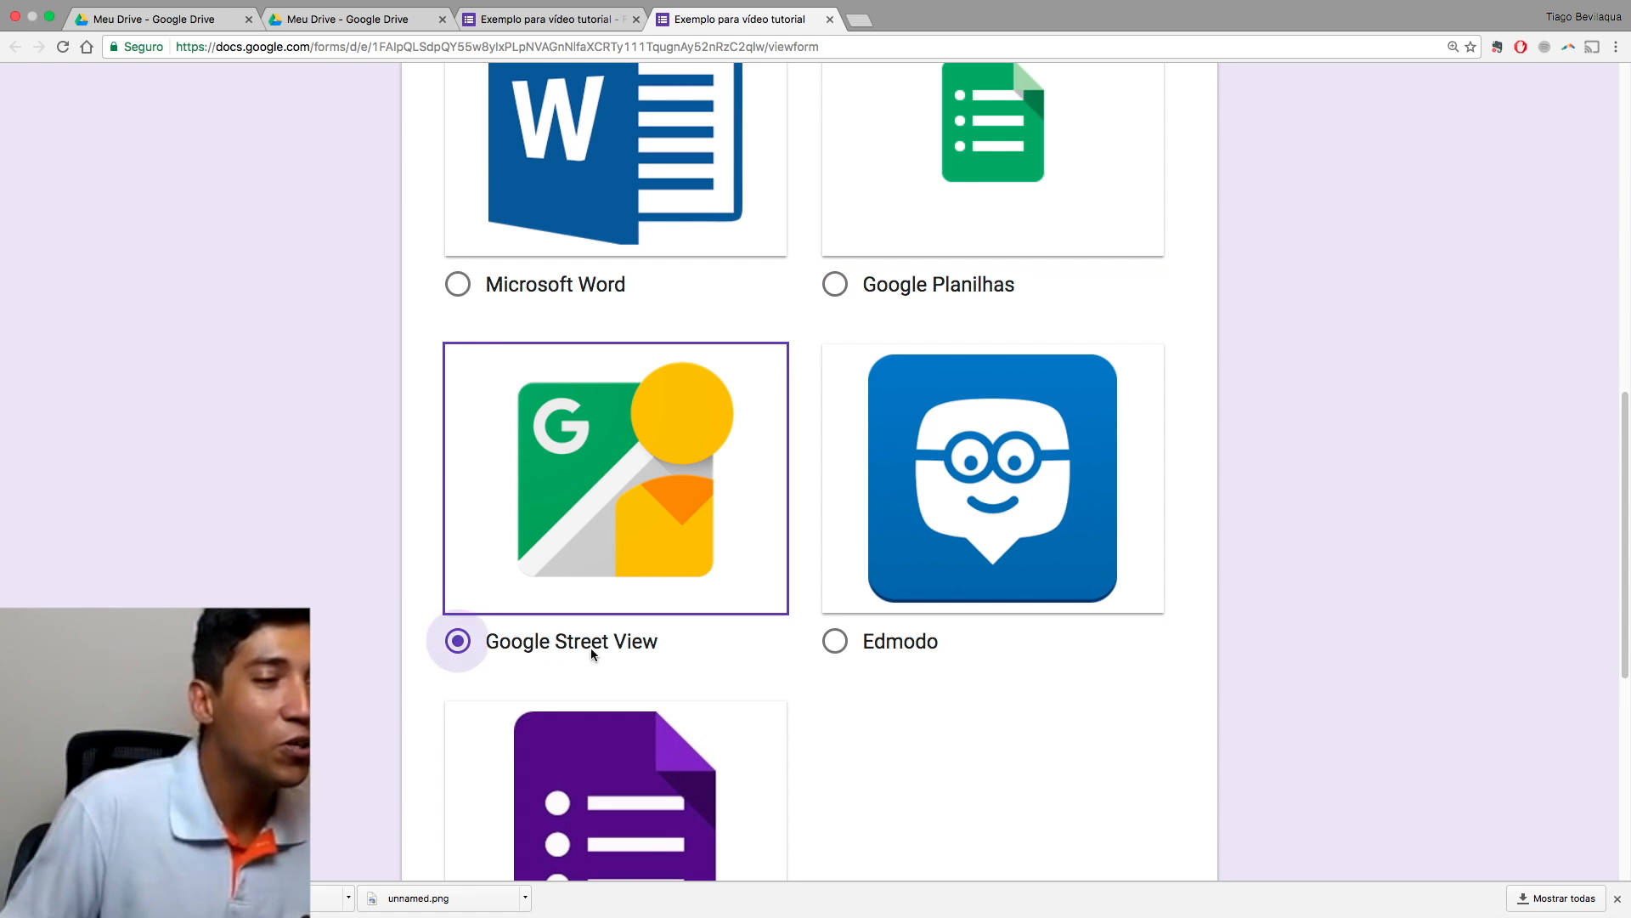
{"action": "left_click", "coordinate": [906, 645]}
{"action": "scroll", "coordinate": [778, 714], "scroll_direction": "down", "scroll_amount": 4}
{"action": "left_click", "coordinate": [625, 658]}
{"action": "scroll", "coordinate": [625, 657], "scroll_direction": "down", "scroll_amount": 2}
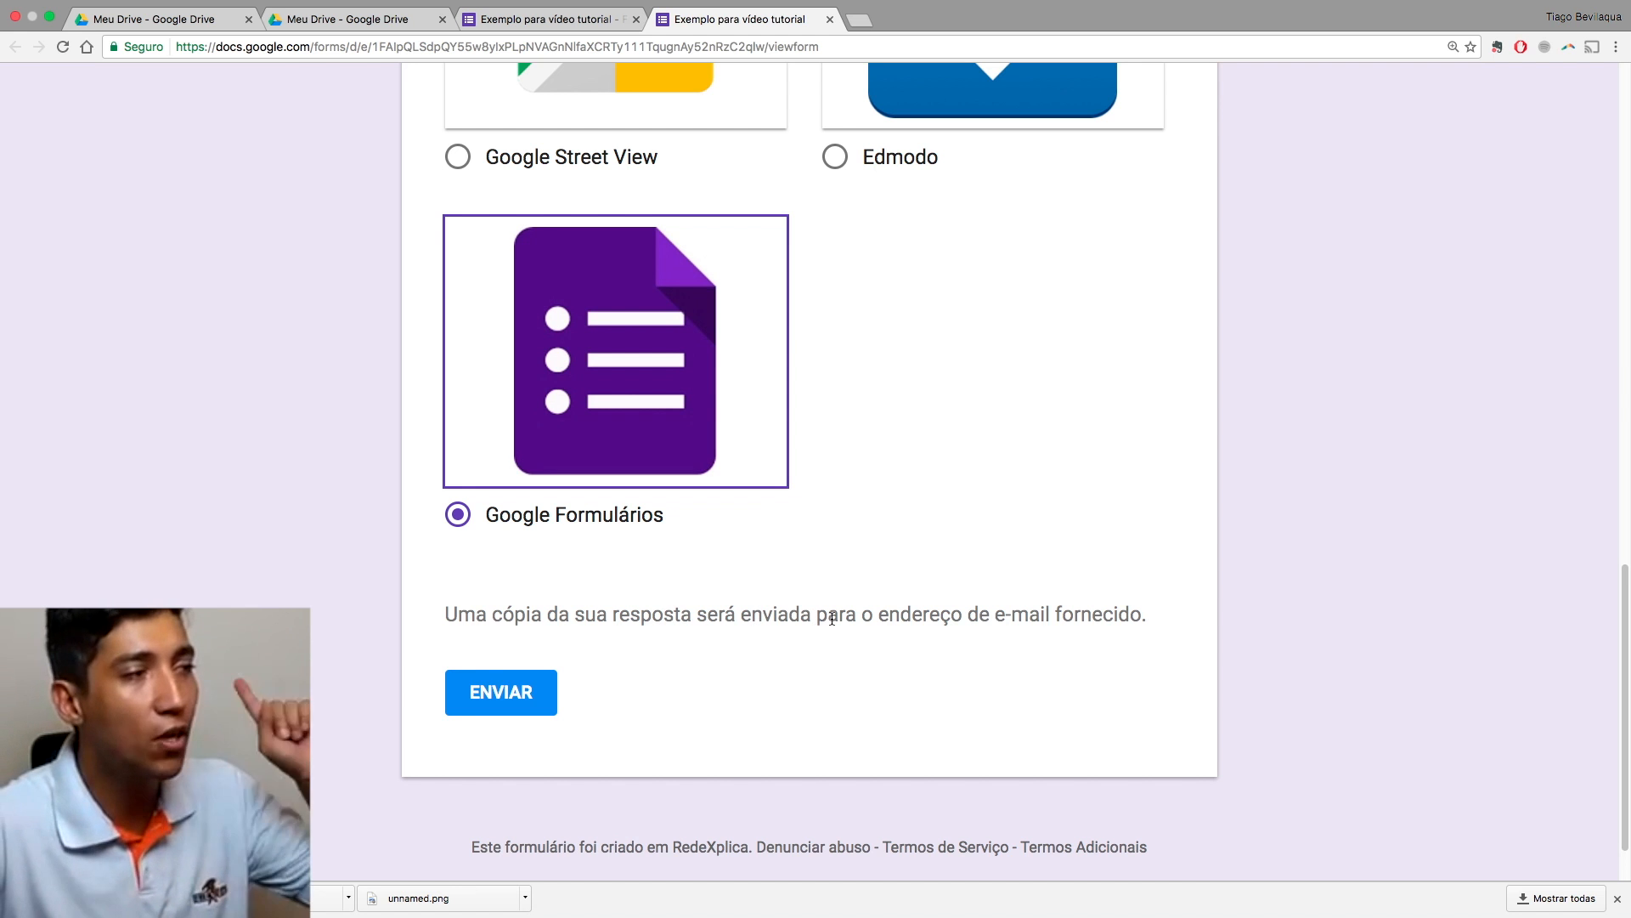
{"action": "scroll", "coordinate": [832, 618], "scroll_direction": "up", "scroll_amount": 15}
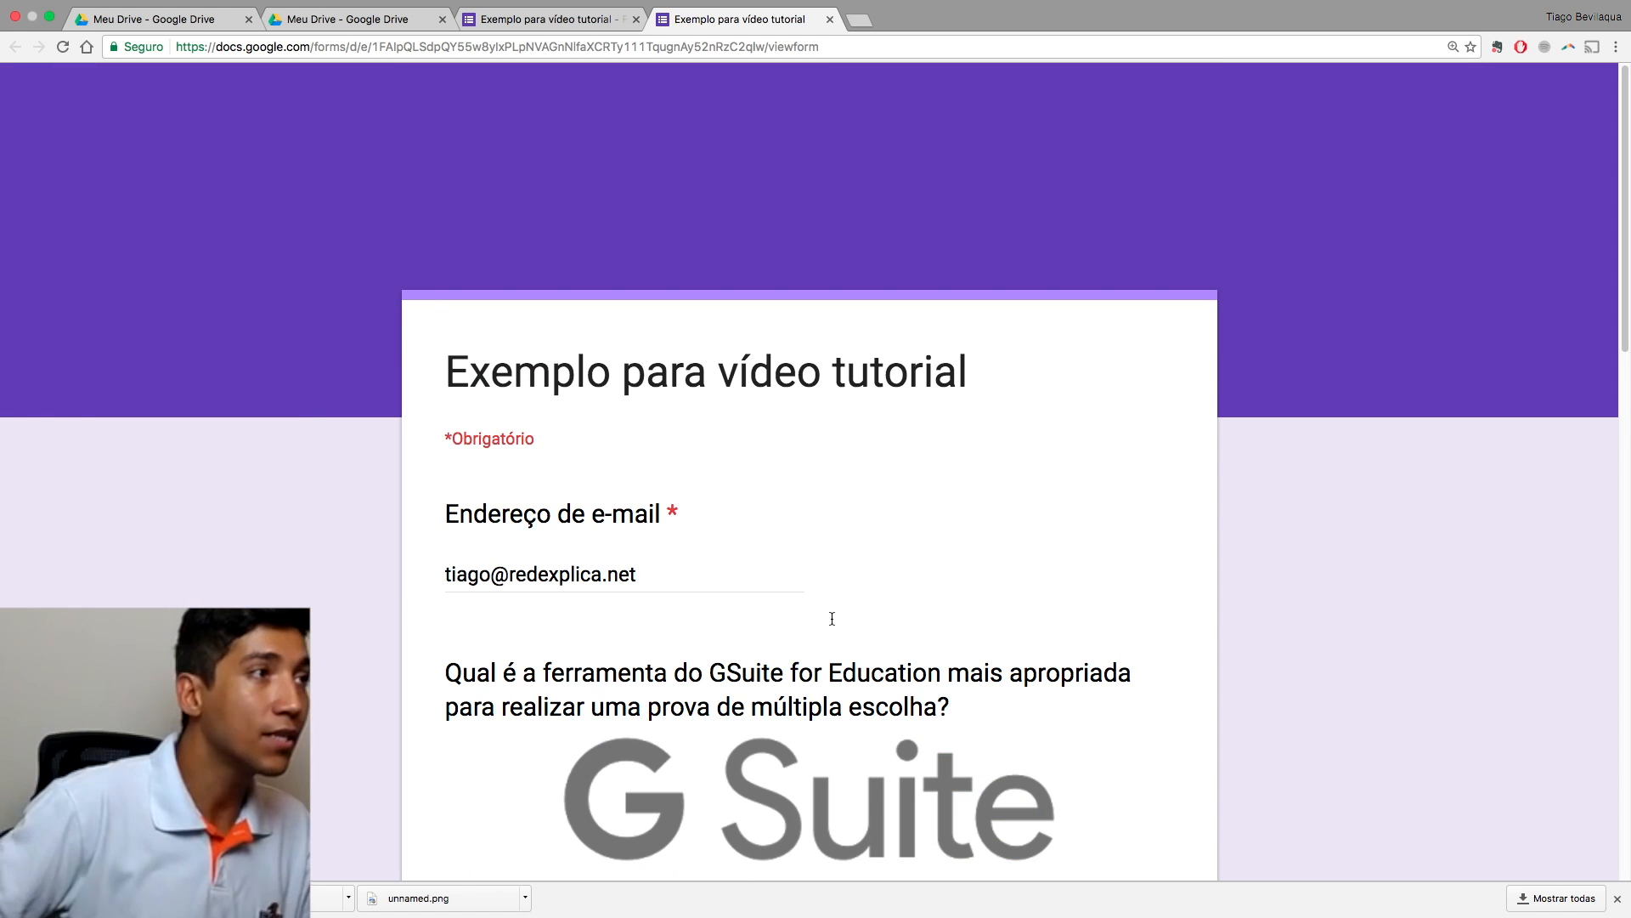
{"action": "left_click", "coordinate": [830, 18]}
Step: Leave the quiz preview without submitting the answers
{"action": "left_click", "coordinate": [879, 302]}
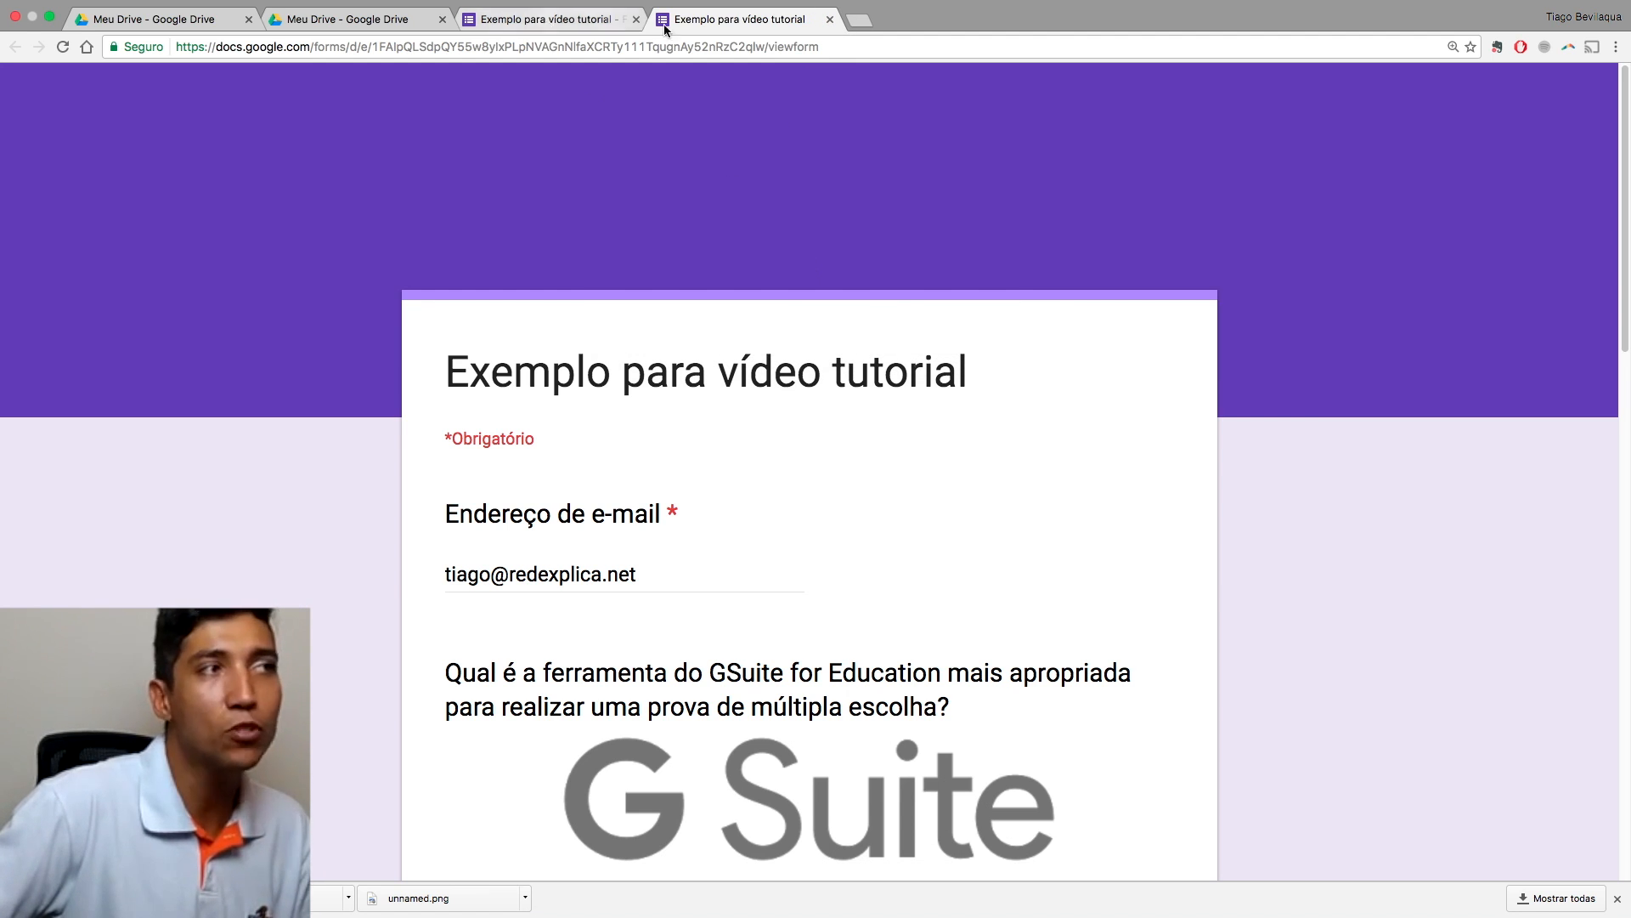
{"action": "left_click", "coordinate": [830, 19]}
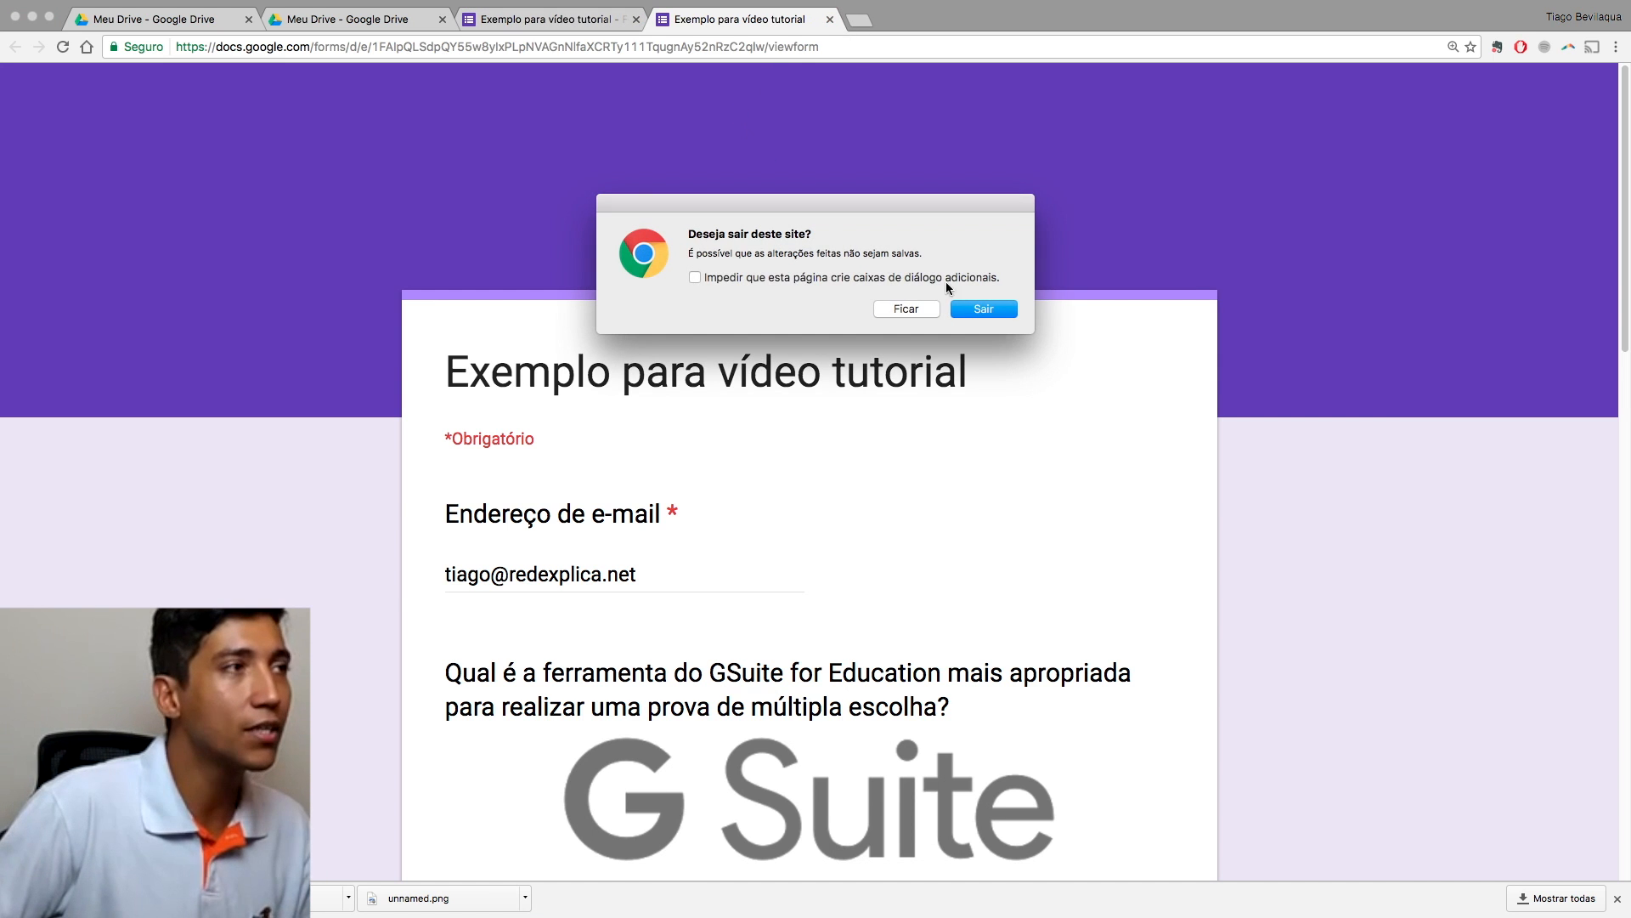
{"action": "left_click", "coordinate": [1003, 313]}
{"action": "scroll", "coordinate": [781, 290], "scroll_direction": "down", "scroll_amount": 15}
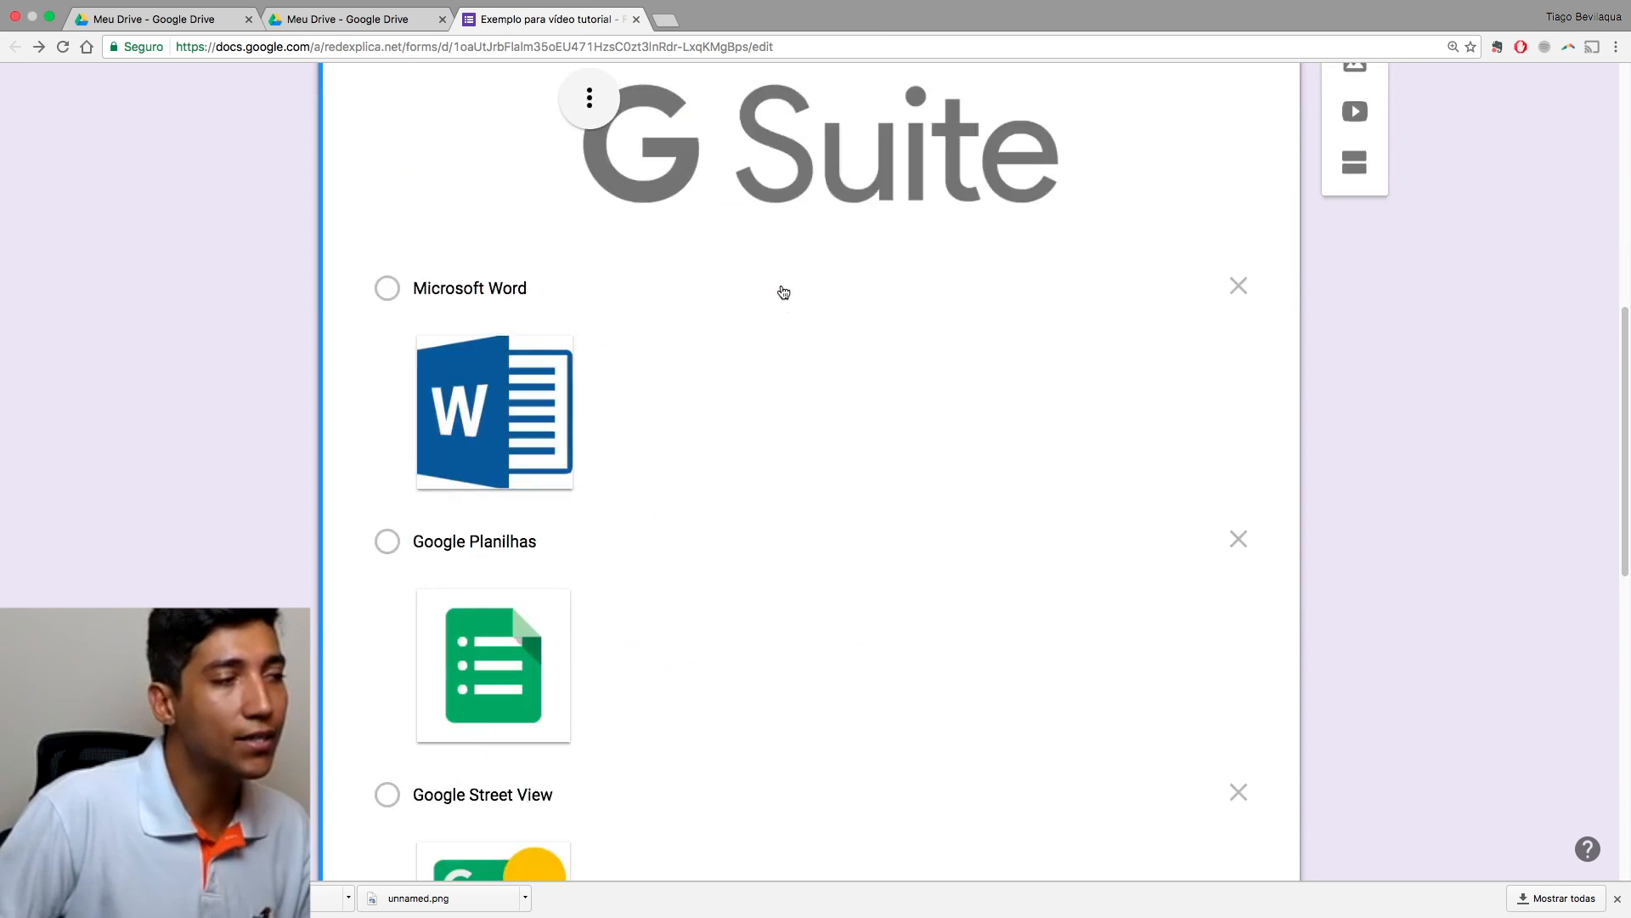
Step: Select the G Suite question and drag the Edmodo option back into its place
{"action": "left_click", "coordinate": [781, 291]}
{"action": "scroll", "coordinate": [808, 339], "scroll_direction": "up", "scroll_amount": 12}
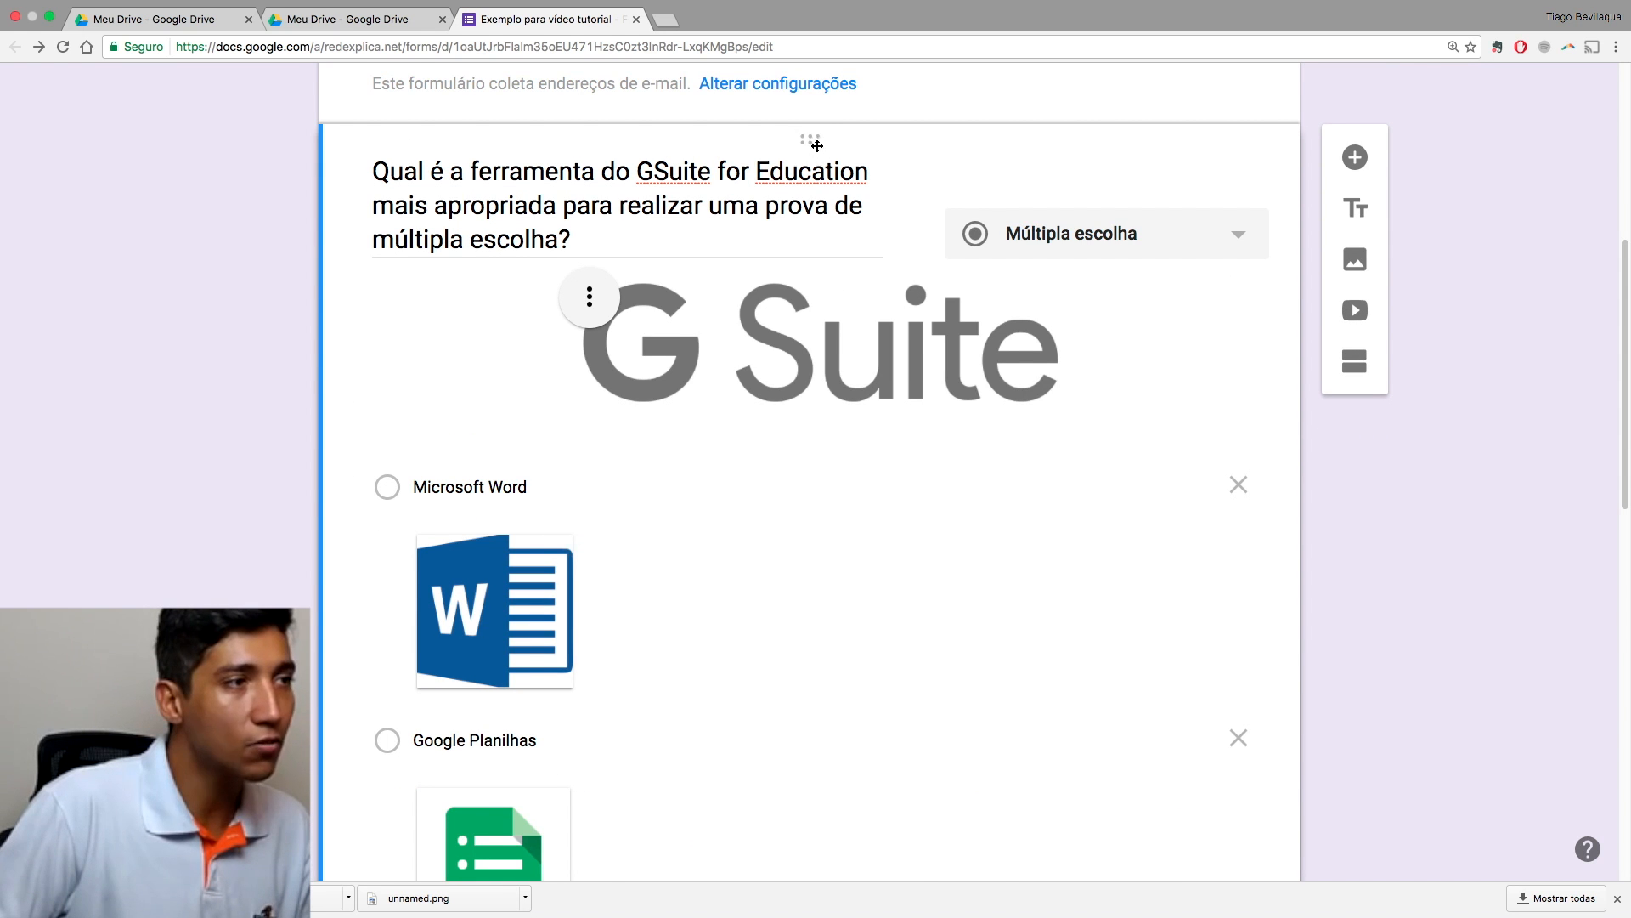
{"action": "scroll", "coordinate": [994, 374], "scroll_direction": "up", "scroll_amount": 6}
{"action": "left_click", "coordinate": [1018, 401]}
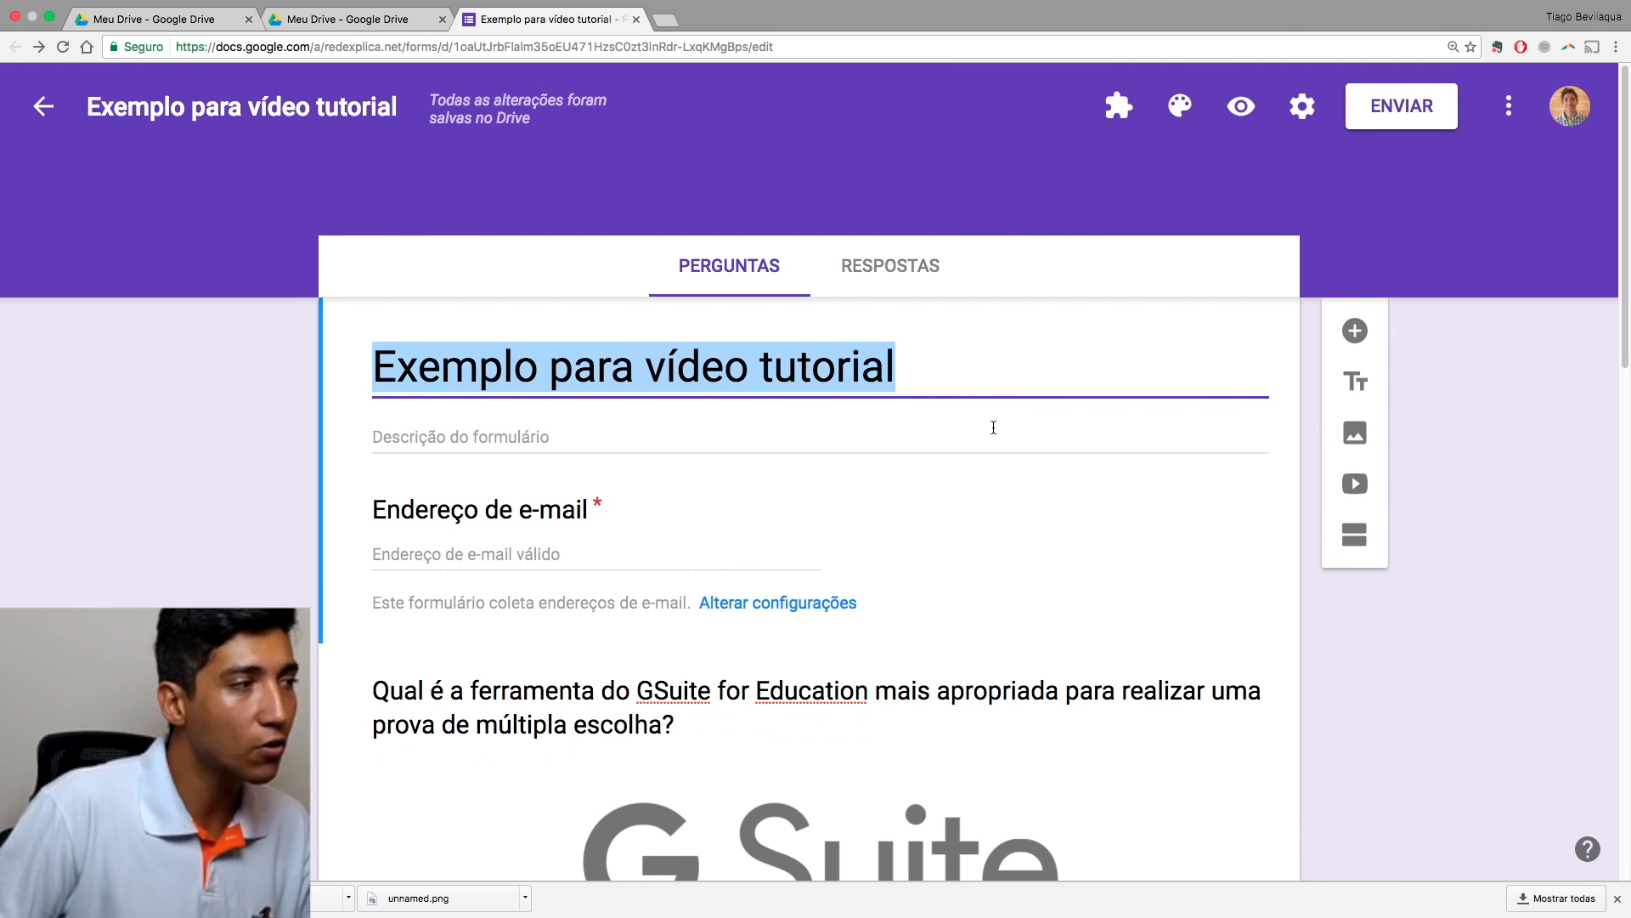
{"action": "scroll", "coordinate": [991, 421], "scroll_direction": "down", "scroll_amount": 6}
{"action": "scroll", "coordinate": [963, 473], "scroll_direction": "down", "scroll_amount": 9}
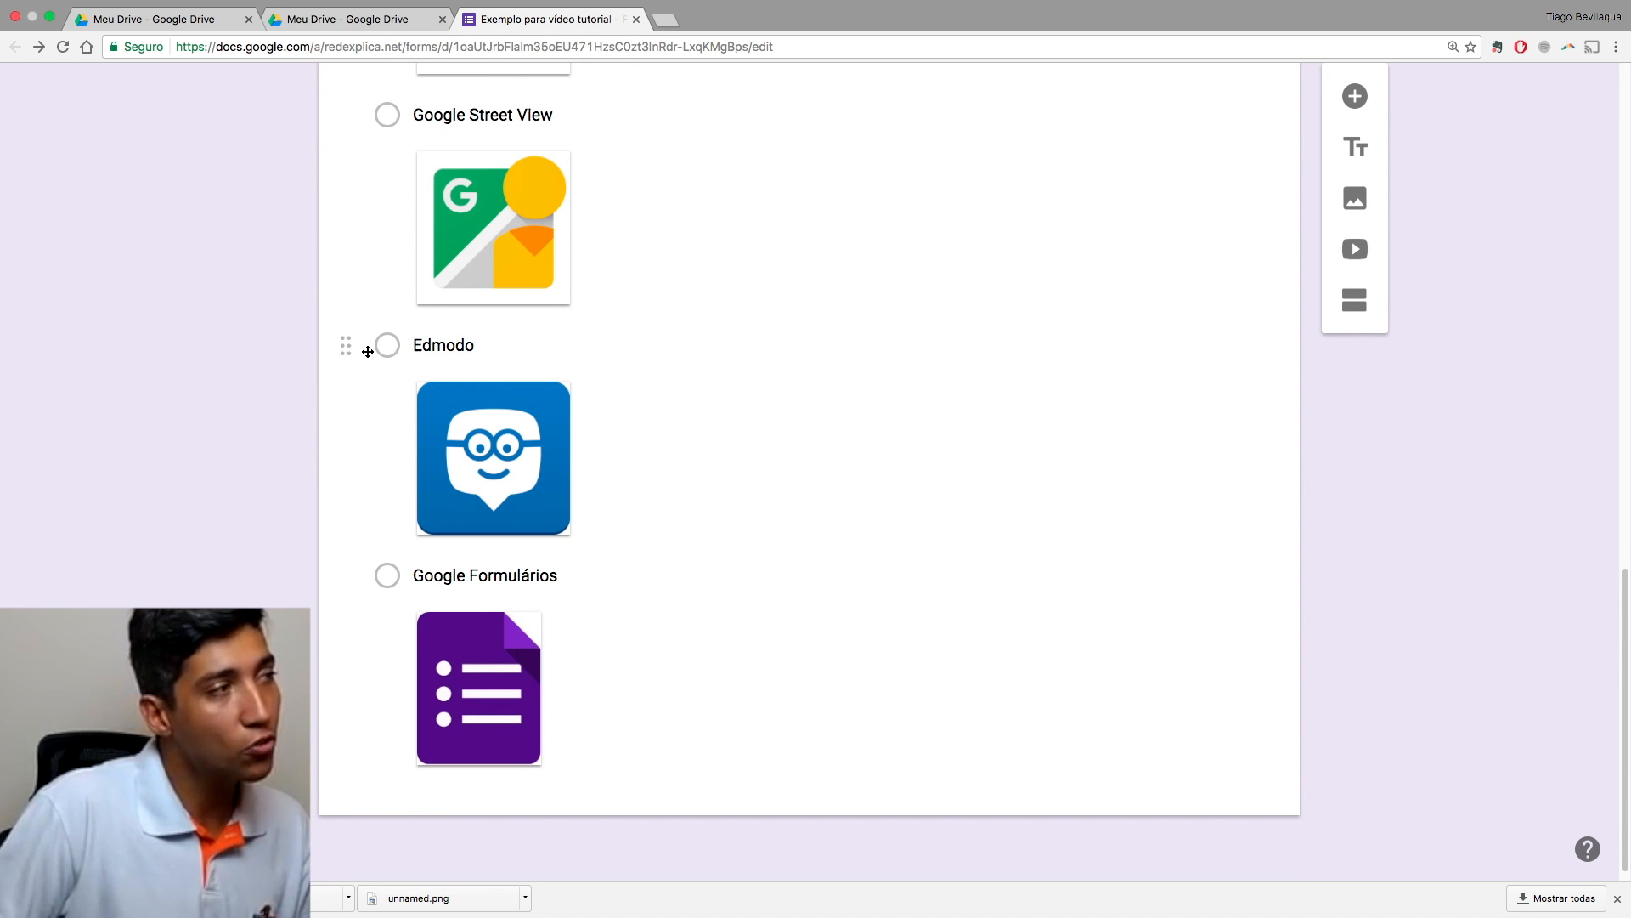
{"action": "mouse_move", "coordinate": [349, 333]}
{"action": "left_mouse_down"}
{"action": "mouse_move", "coordinate": [357, 229]}
{"action": "mouse_move", "coordinate": [348, 336]}
{"action": "left_mouse_up"}
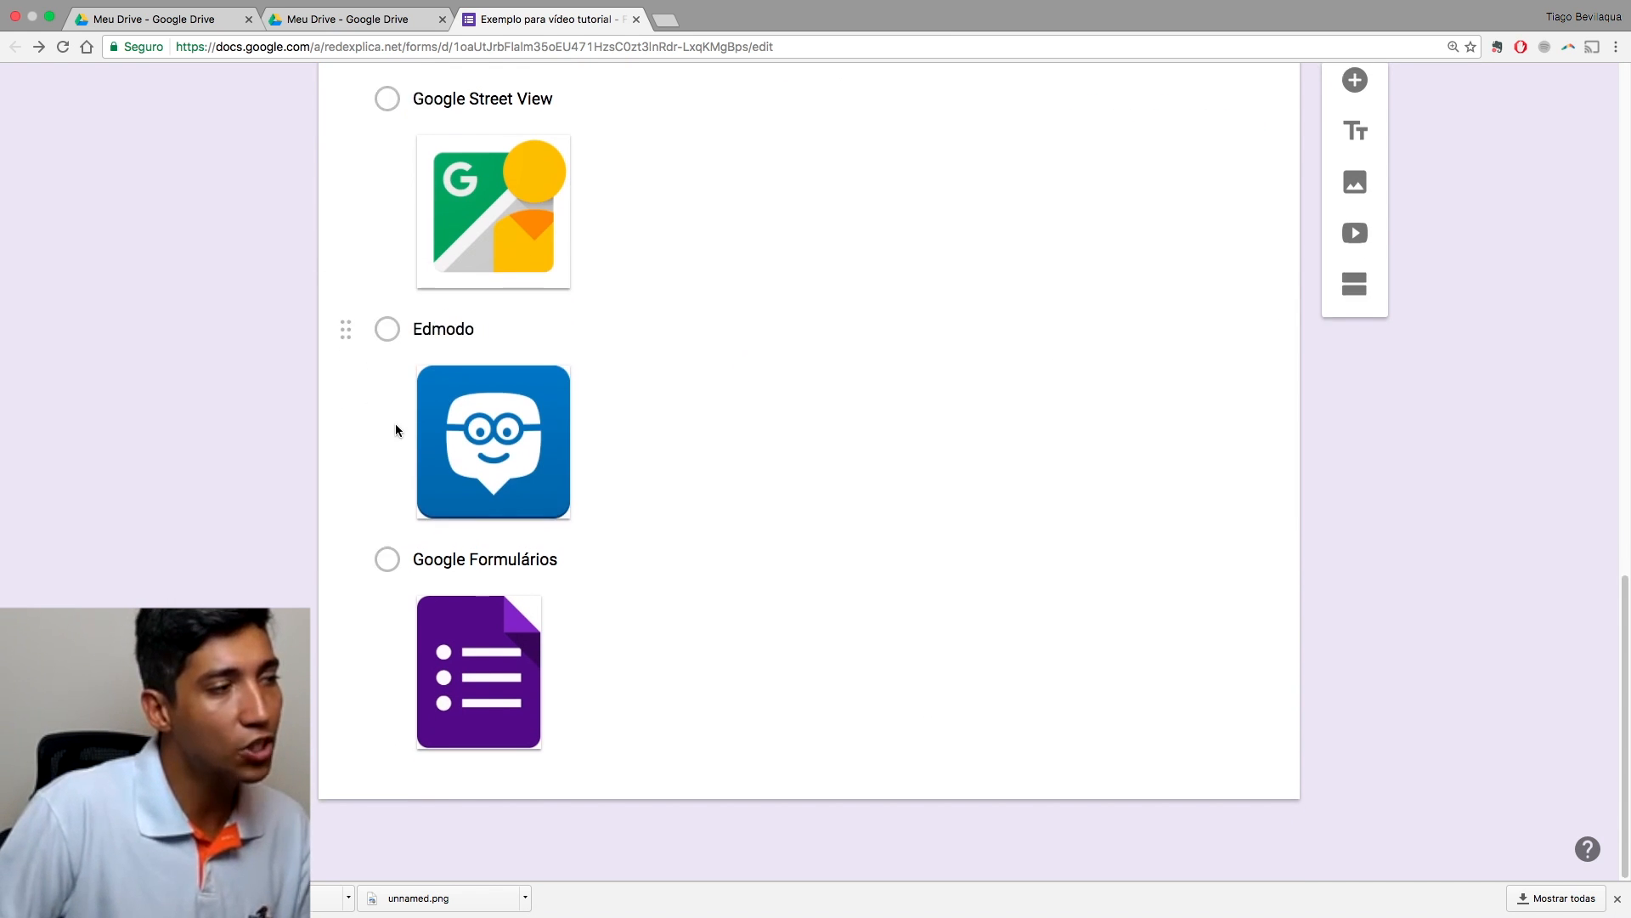
{"action": "left_click", "coordinate": [705, 522]}
{"action": "scroll", "coordinate": [793, 628], "scroll_direction": "down", "scroll_amount": 9}
{"action": "scroll", "coordinate": [793, 634], "scroll_direction": "down", "scroll_amount": 6}
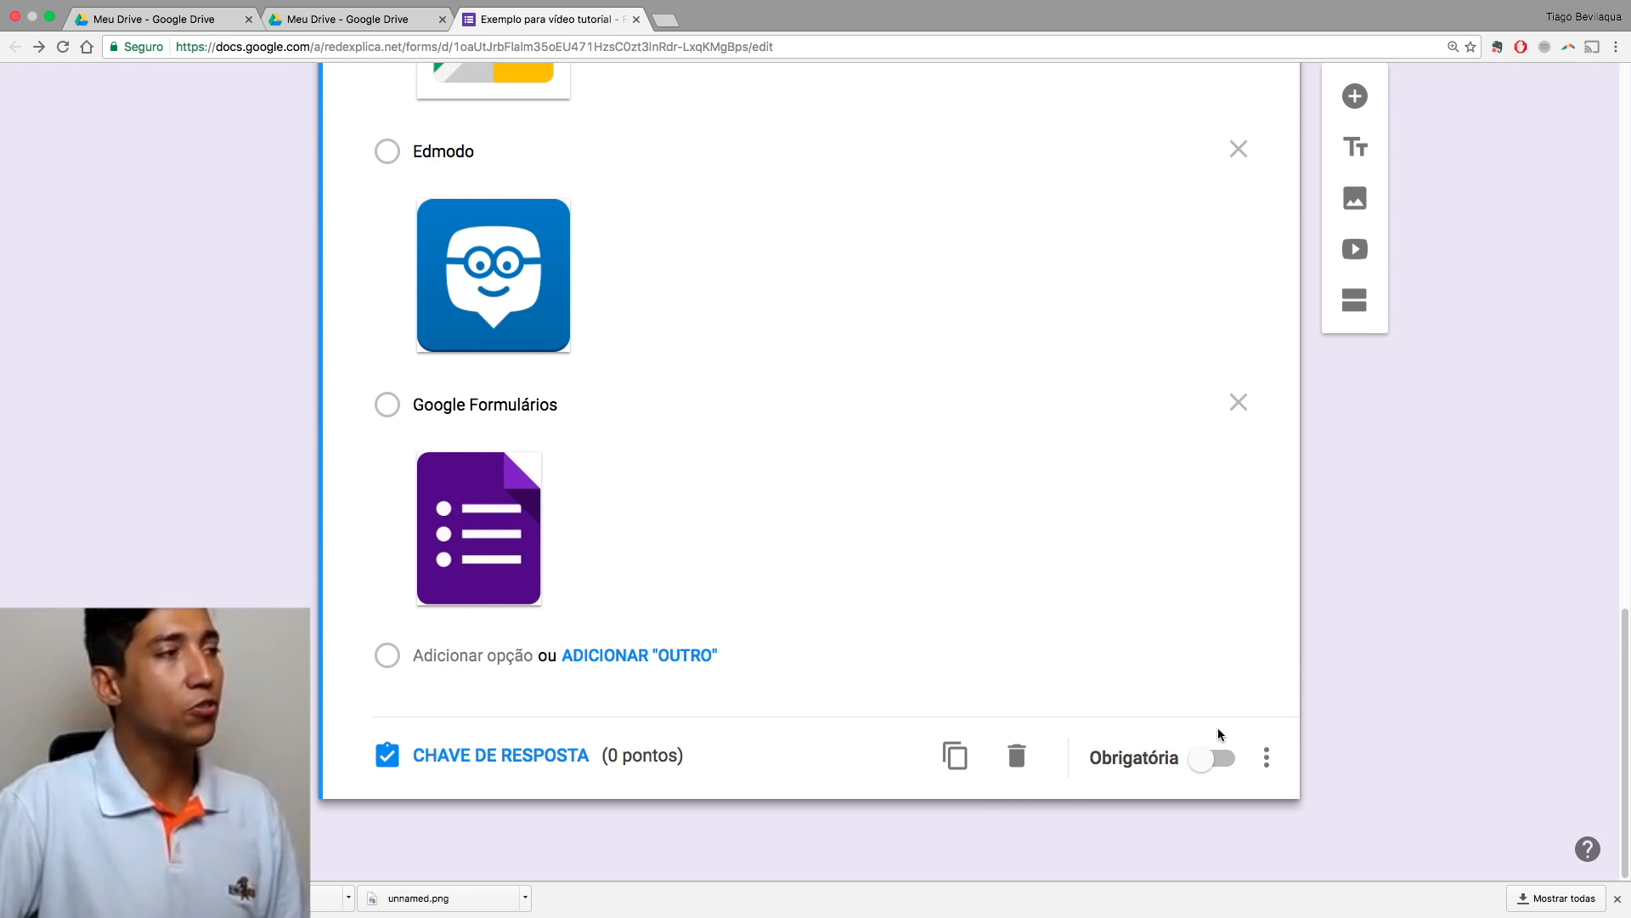
{"action": "scroll", "coordinate": [1365, 736], "scroll_direction": "up", "scroll_amount": 10}
{"action": "scroll", "coordinate": [1363, 733], "scroll_direction": "up", "scroll_amount": 2}
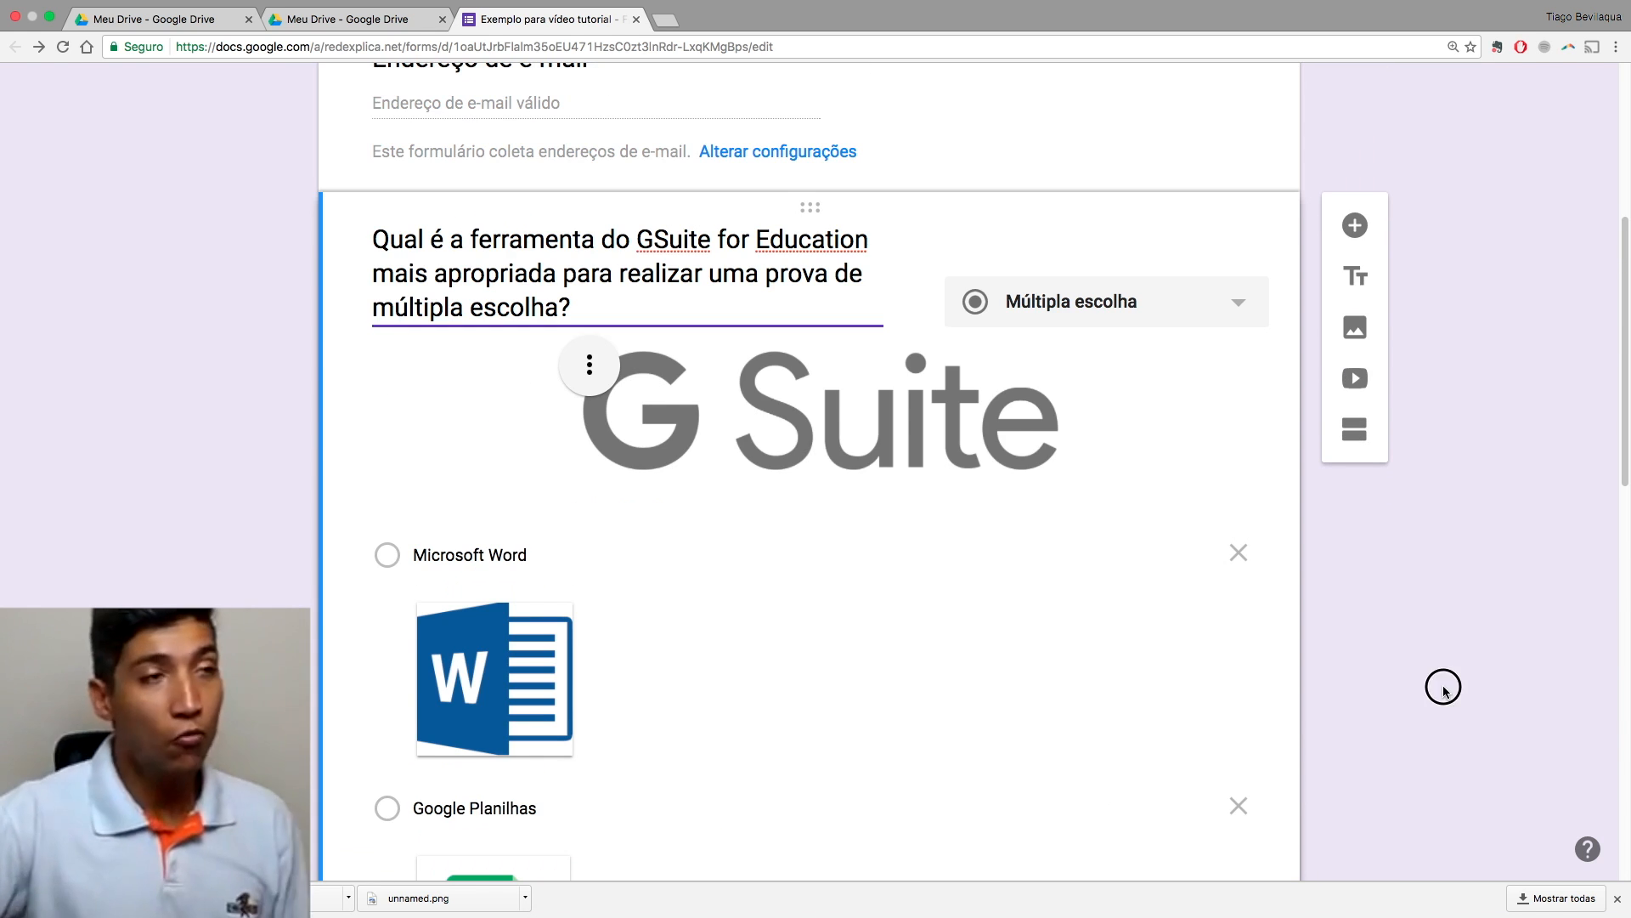
{"action": "scroll", "coordinate": [1411, 704], "scroll_direction": "down", "scroll_amount": 10}
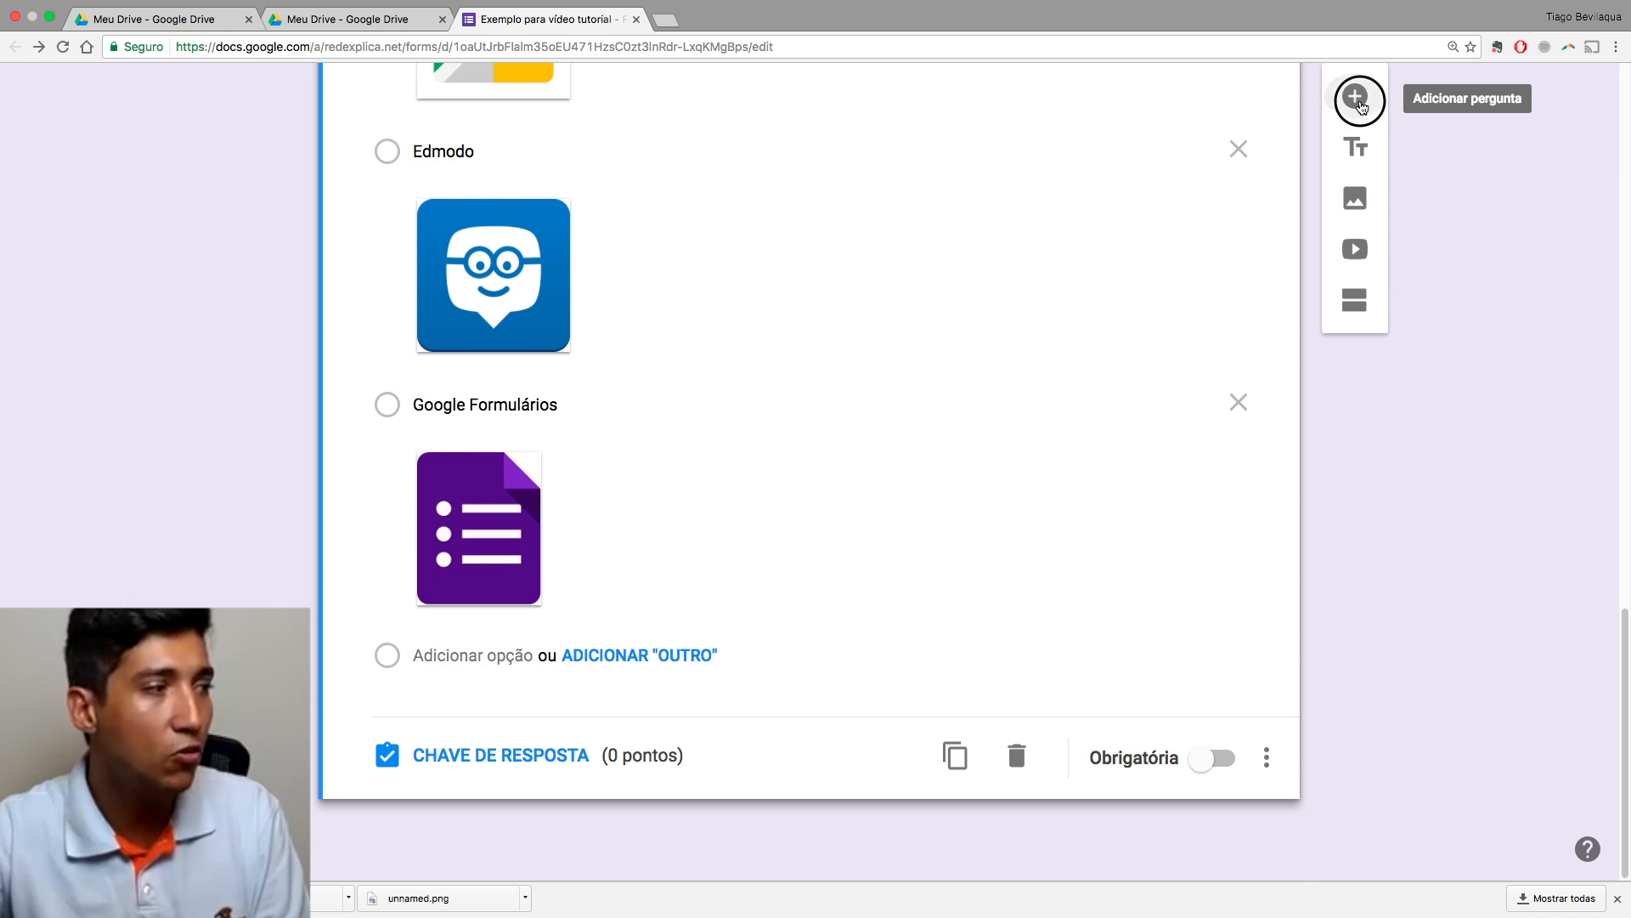
Step: Add a new question after the G Suite question and scroll through the form
{"action": "left_click", "coordinate": [1355, 96]}
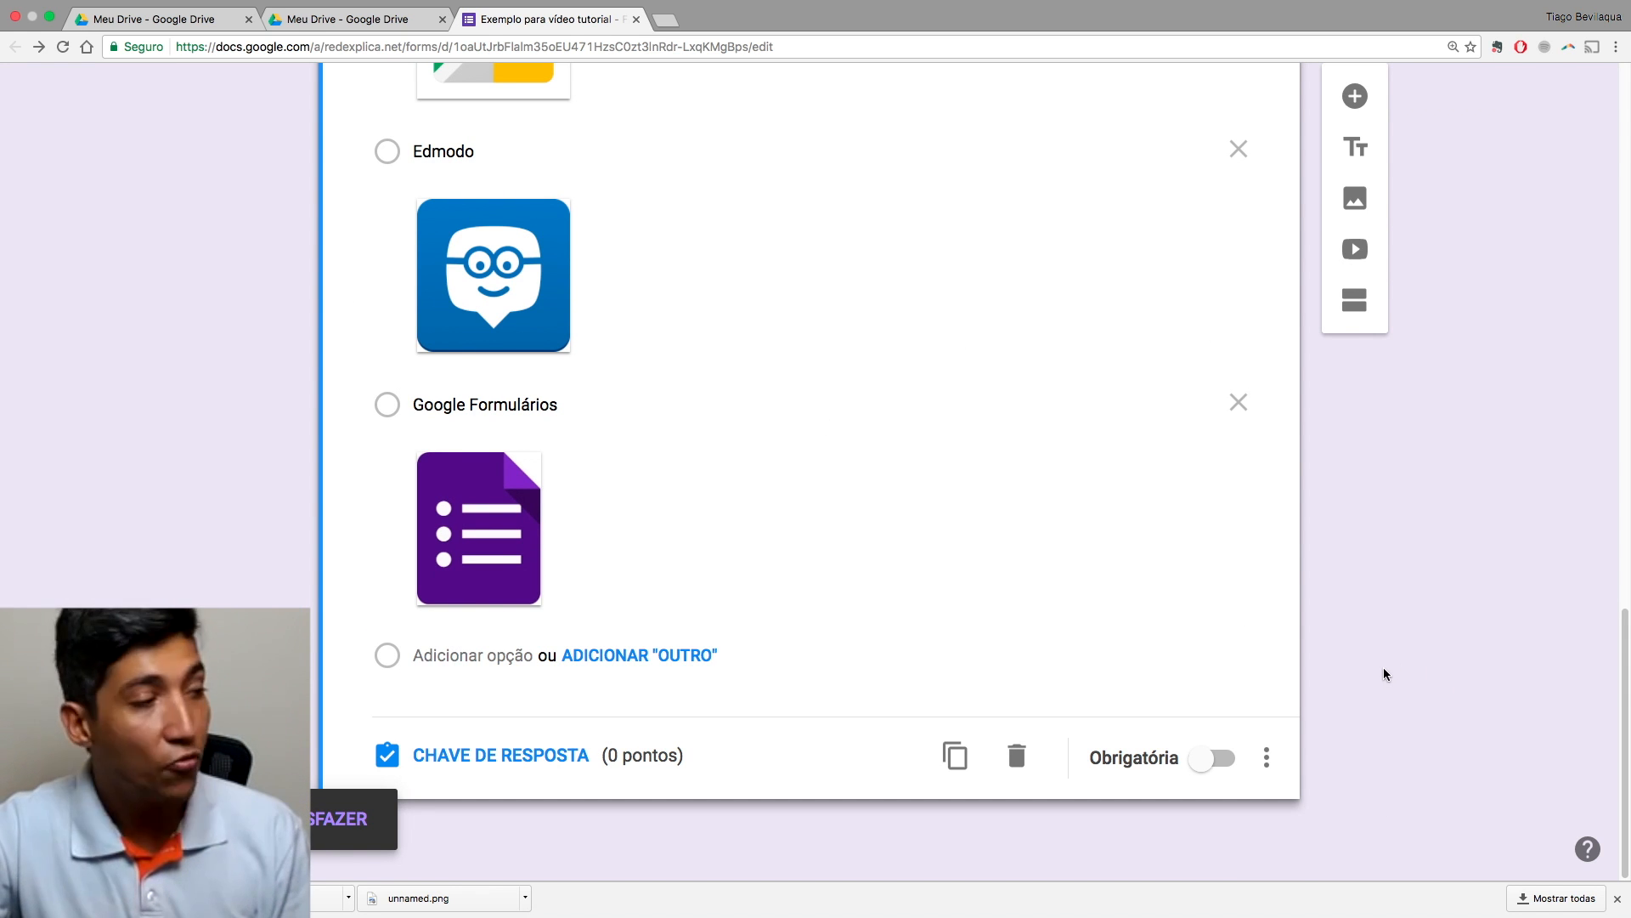
{"action": "scroll", "coordinate": [1383, 673], "scroll_direction": "up", "scroll_amount": 15}
{"action": "scroll", "coordinate": [1383, 673], "scroll_direction": "down", "scroll_amount": 15}
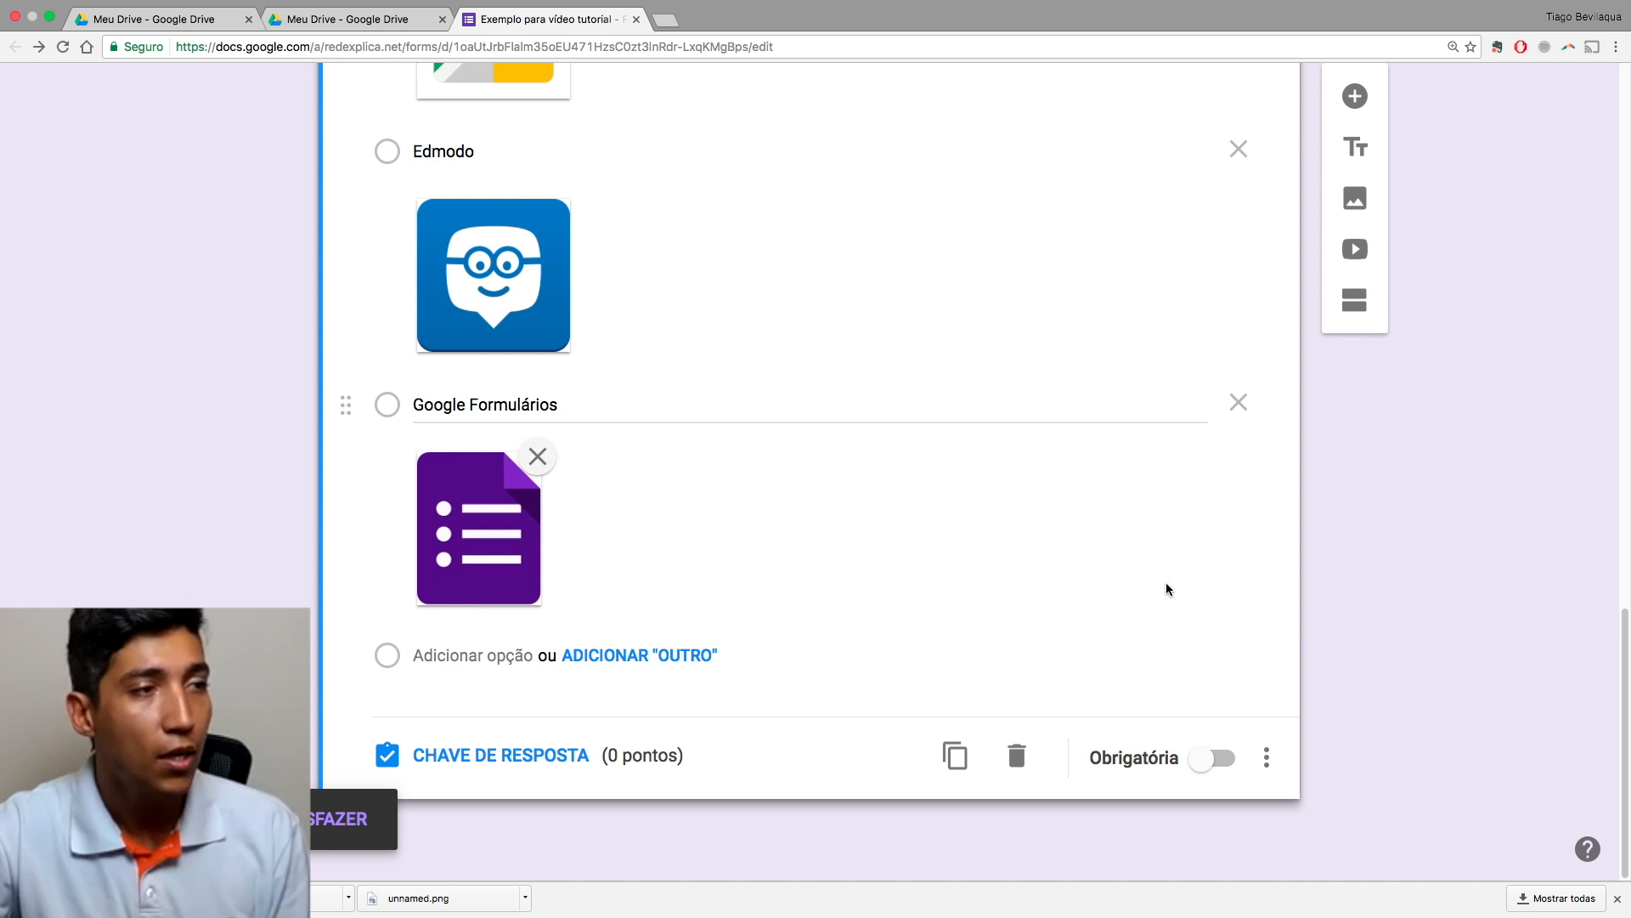
{"action": "scroll", "coordinate": [1216, 643], "scroll_direction": "up", "scroll_amount": 13}
{"action": "scroll", "coordinate": [1216, 643], "scroll_direction": "down", "scroll_amount": 13}
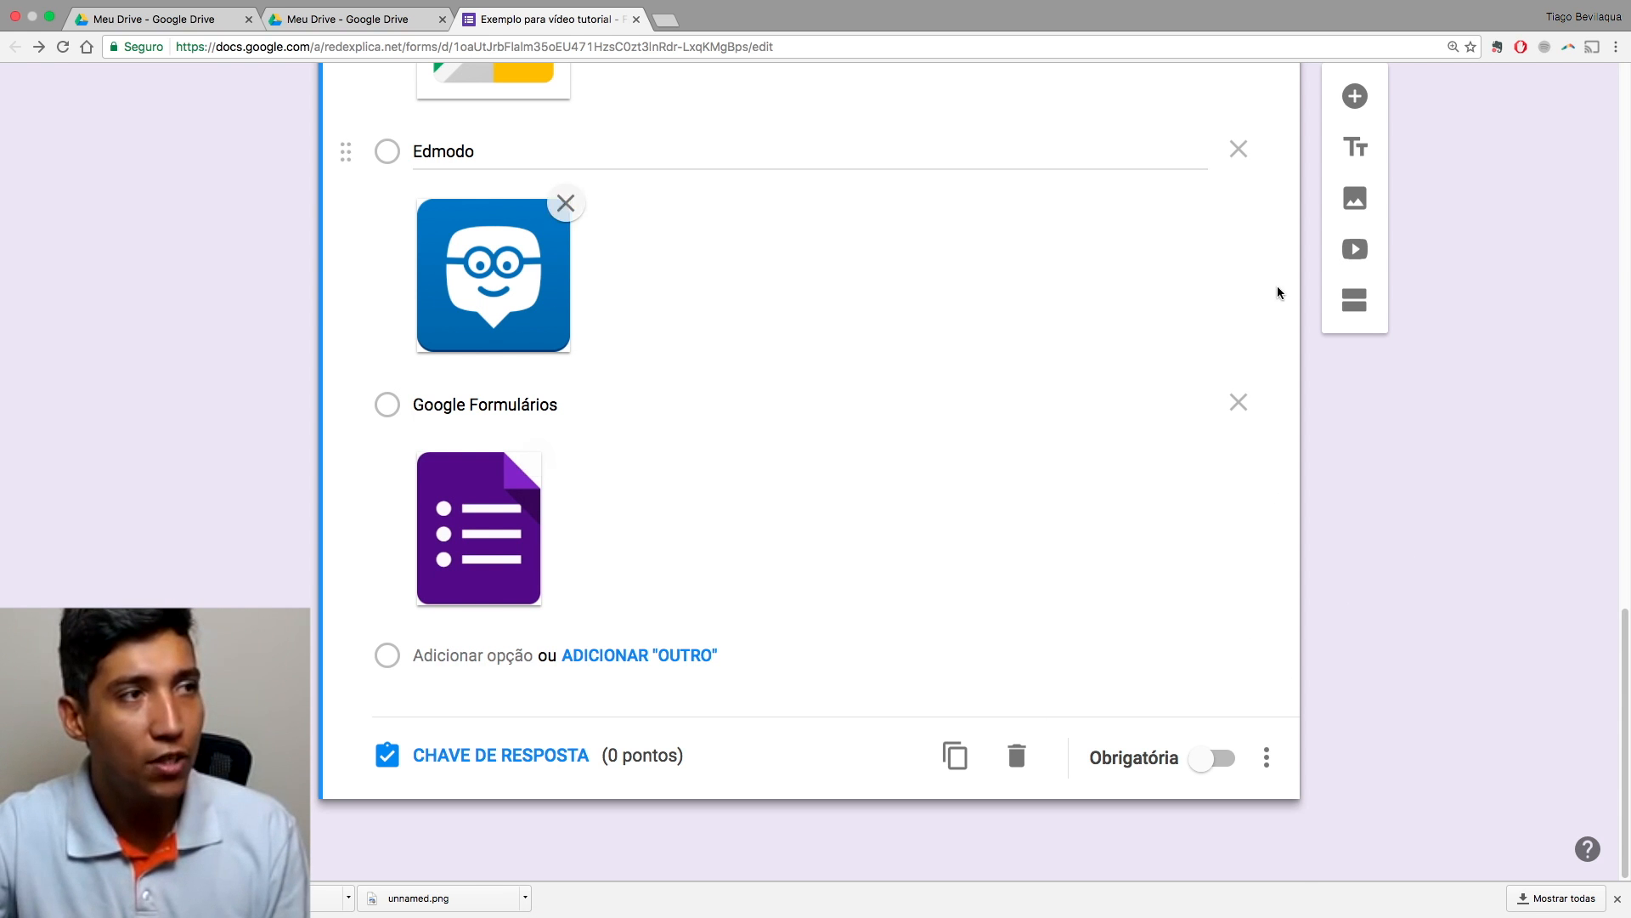
{"action": "scroll", "coordinate": [1409, 505], "scroll_direction": "up", "scroll_amount": 1}
{"action": "scroll", "coordinate": [1326, 314], "scroll_direction": "up", "scroll_amount": 3}
{"action": "scroll", "coordinate": [1308, 450], "scroll_direction": "up", "scroll_amount": 8}
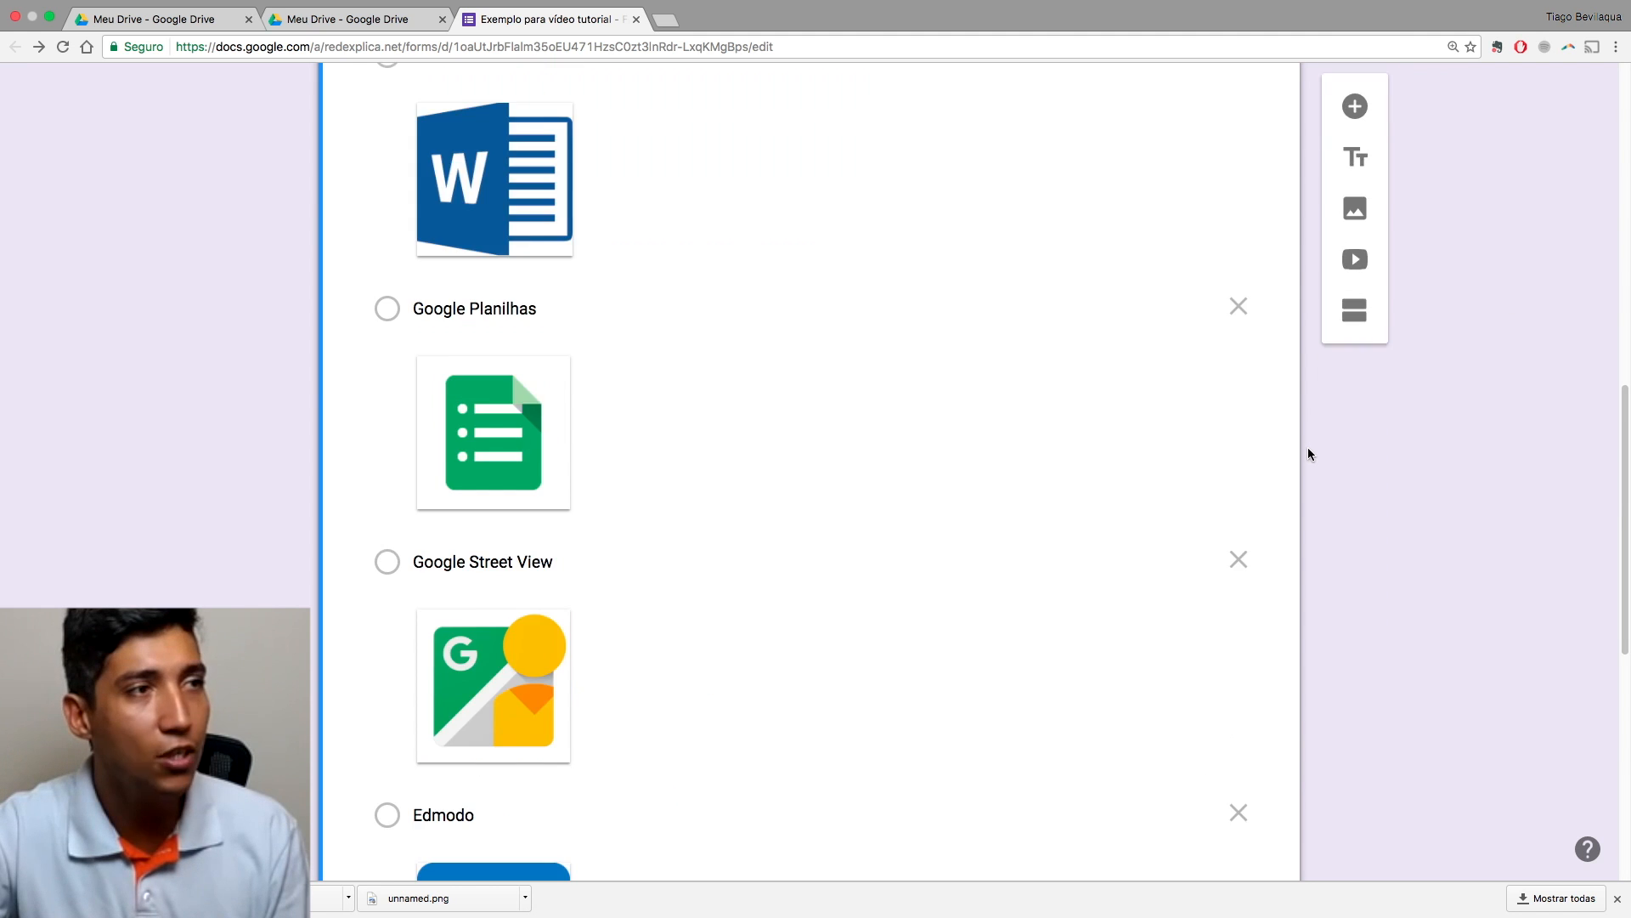
{"action": "scroll", "coordinate": [1305, 452], "scroll_direction": "up", "scroll_amount": 6}
Step: Reselect the G Suite question and add a blank multiple-choice question with 'Opção 1' below it
{"action": "left_click", "coordinate": [1266, 413]}
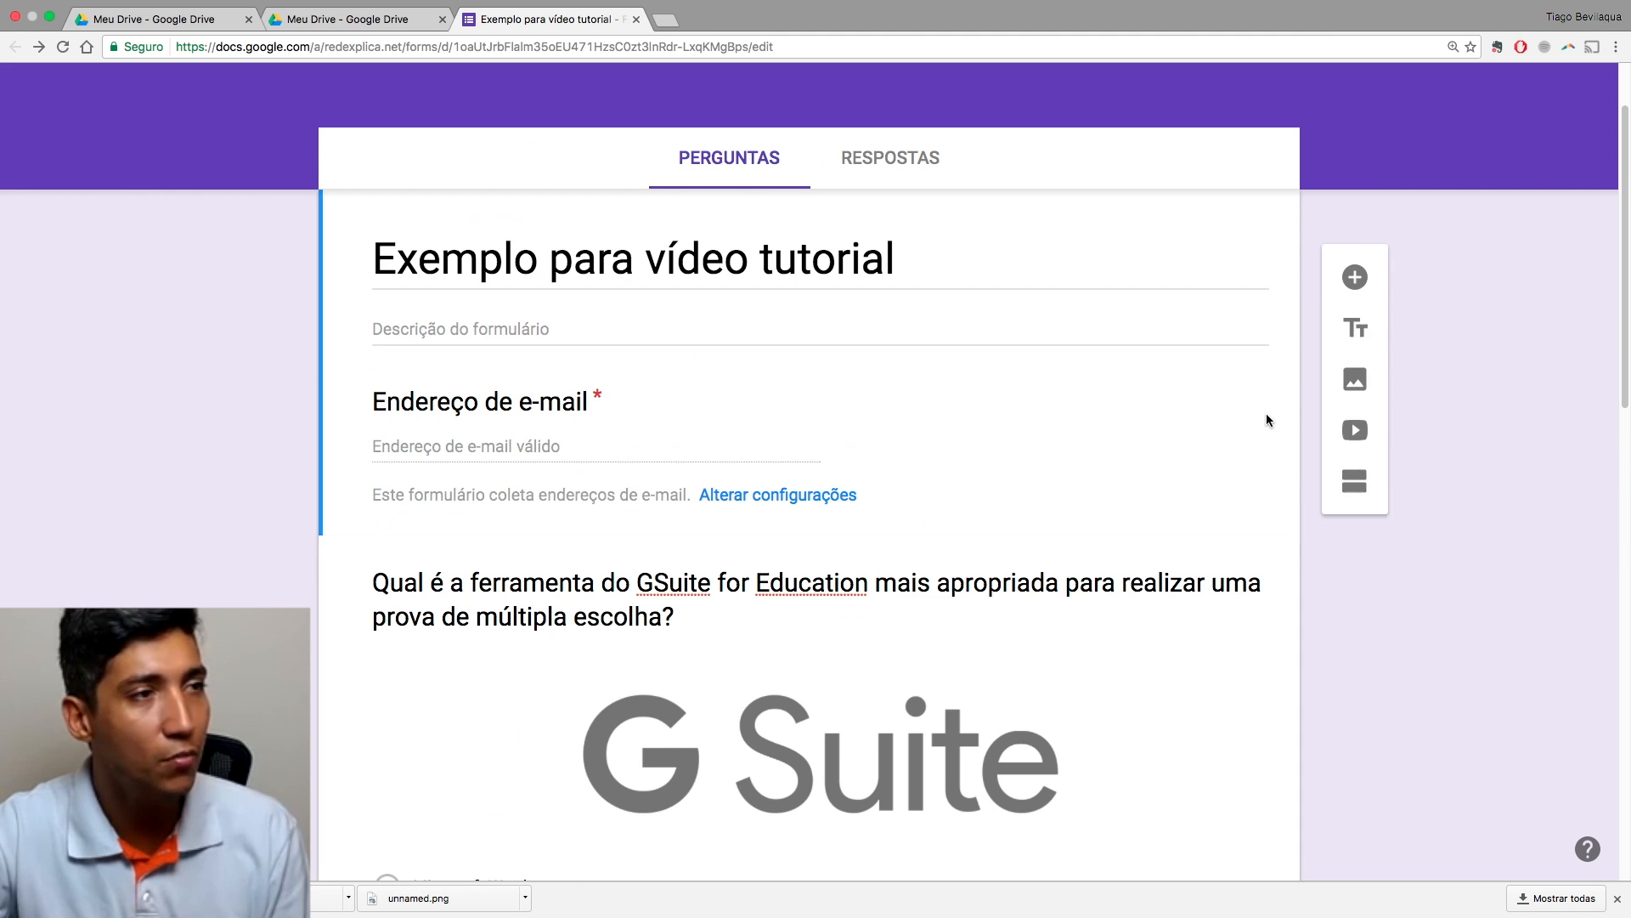
{"action": "scroll", "coordinate": [1266, 413], "scroll_direction": "down", "scroll_amount": 7}
{"action": "scroll", "coordinate": [1252, 449], "scroll_direction": "down", "scroll_amount": 8}
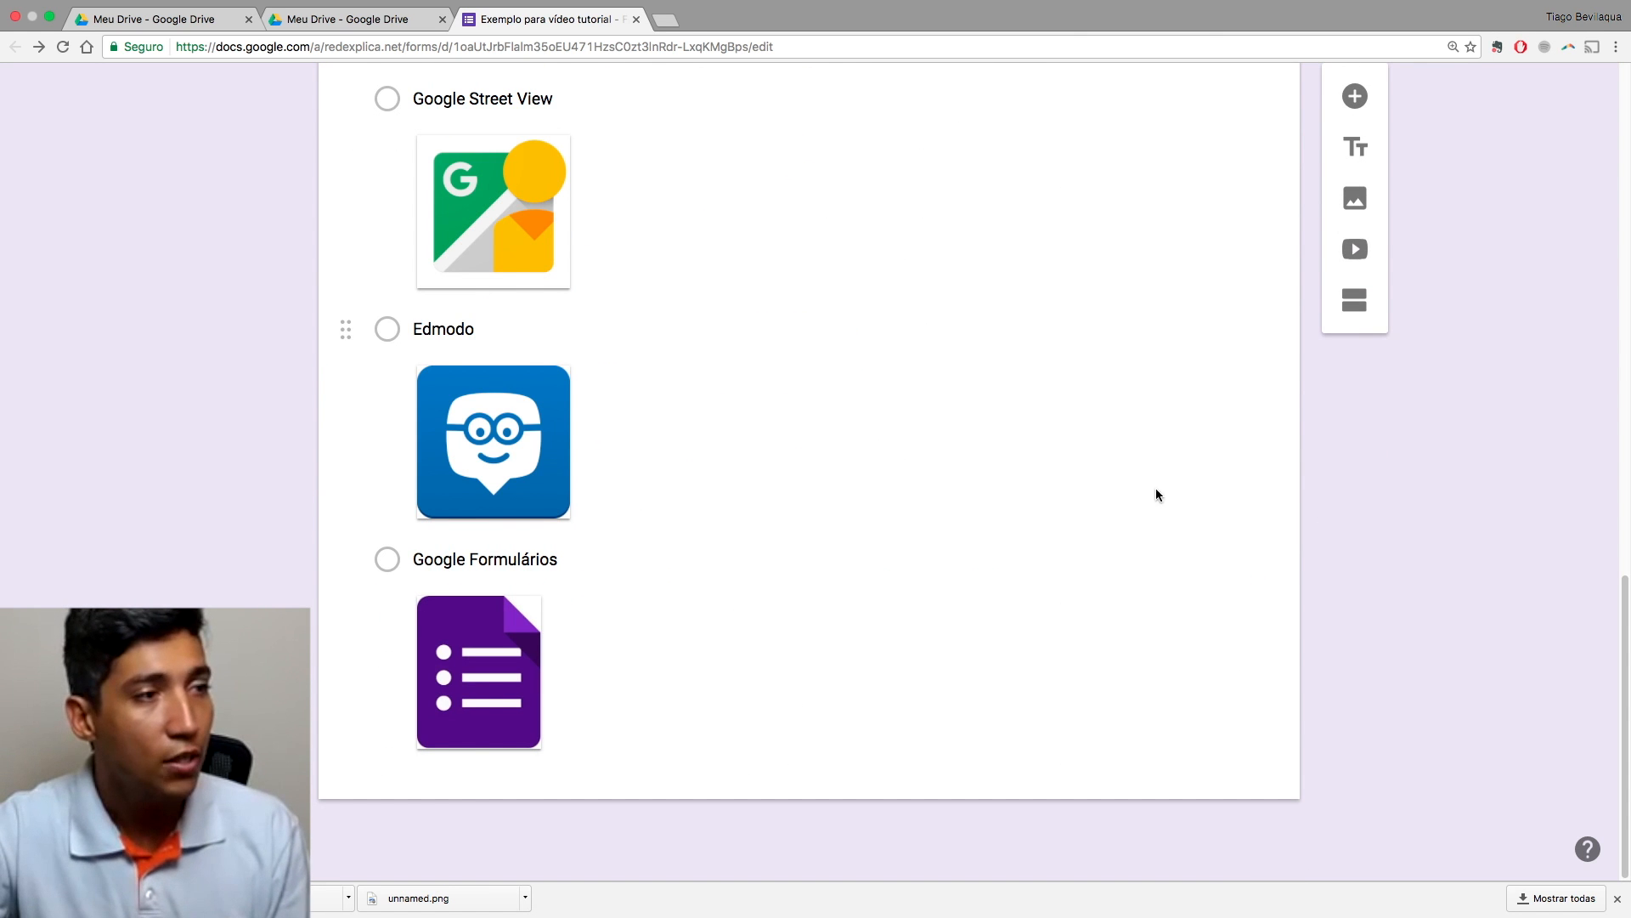
{"action": "left_click", "coordinate": [1088, 610]}
{"action": "scroll", "coordinate": [1139, 614], "scroll_direction": "down", "scroll_amount": 12}
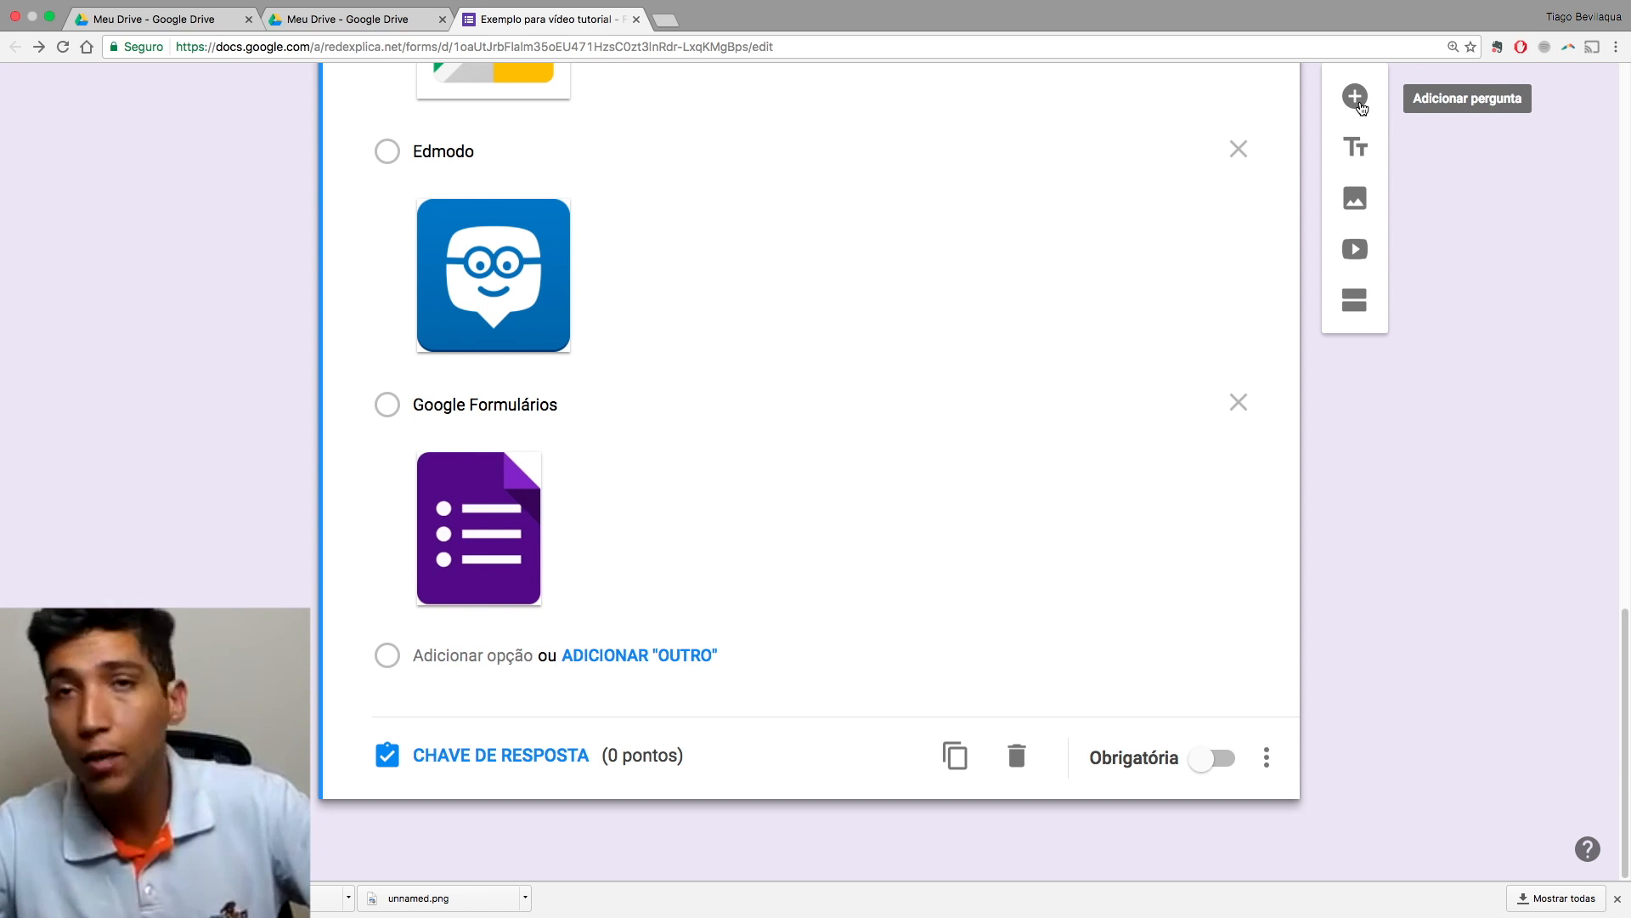
{"action": "left_click", "coordinate": [1357, 97]}
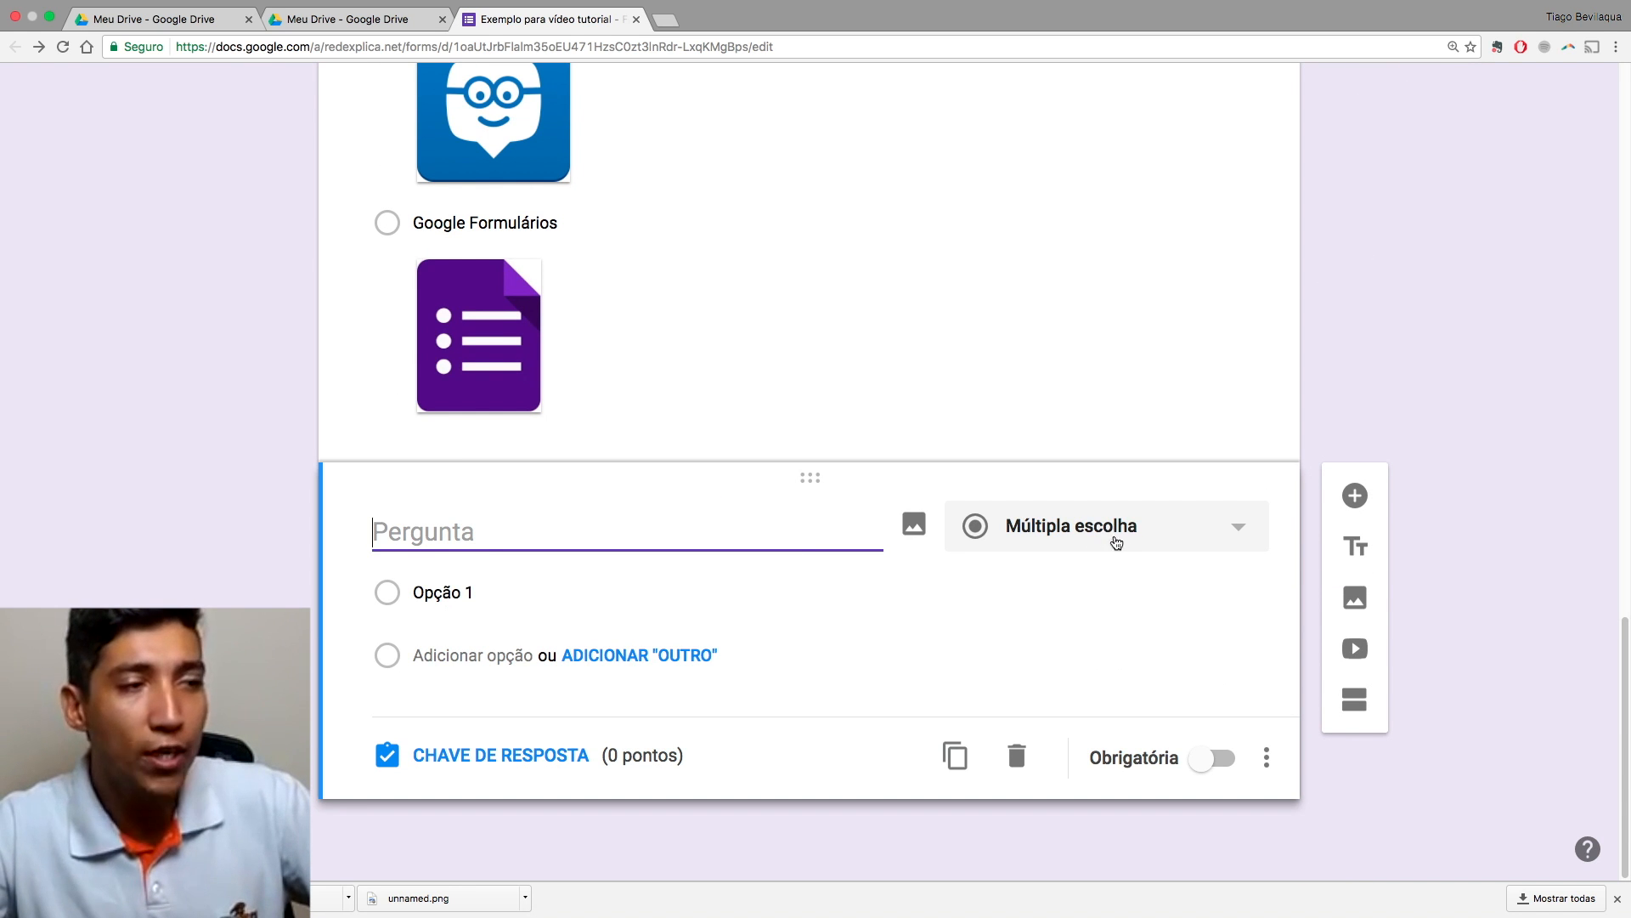
Step: Keep the new question multiple choice and title it 'Como é o nome do apresentador desse tutorial?'
{"action": "left_click", "coordinate": [1242, 529]}
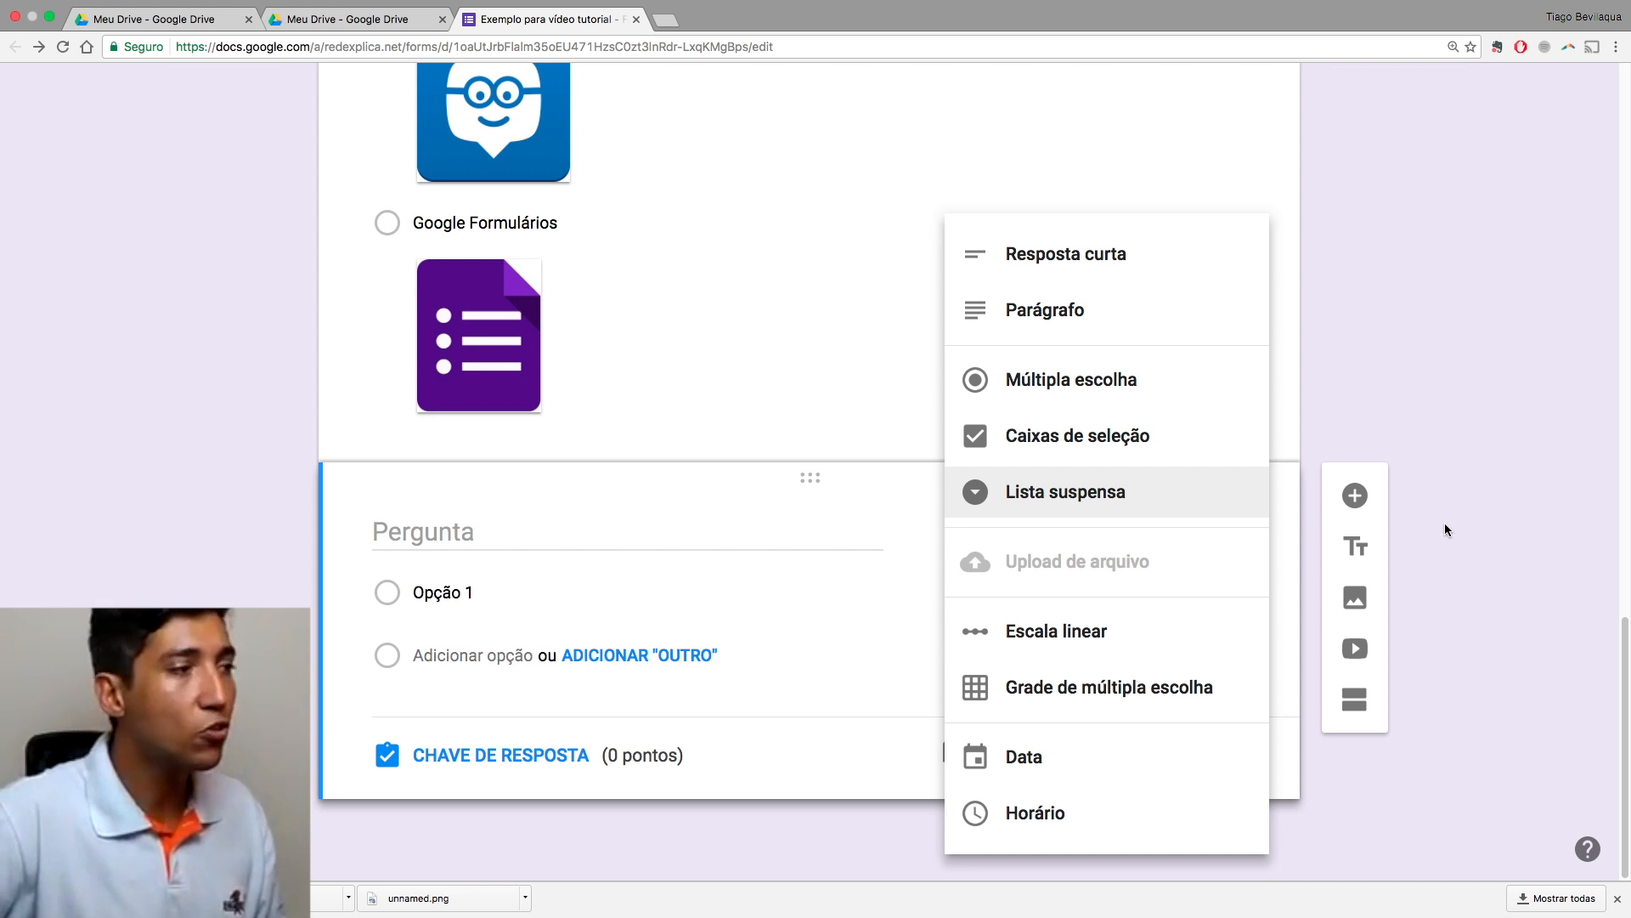
{"action": "left_click", "coordinate": [1158, 376]}
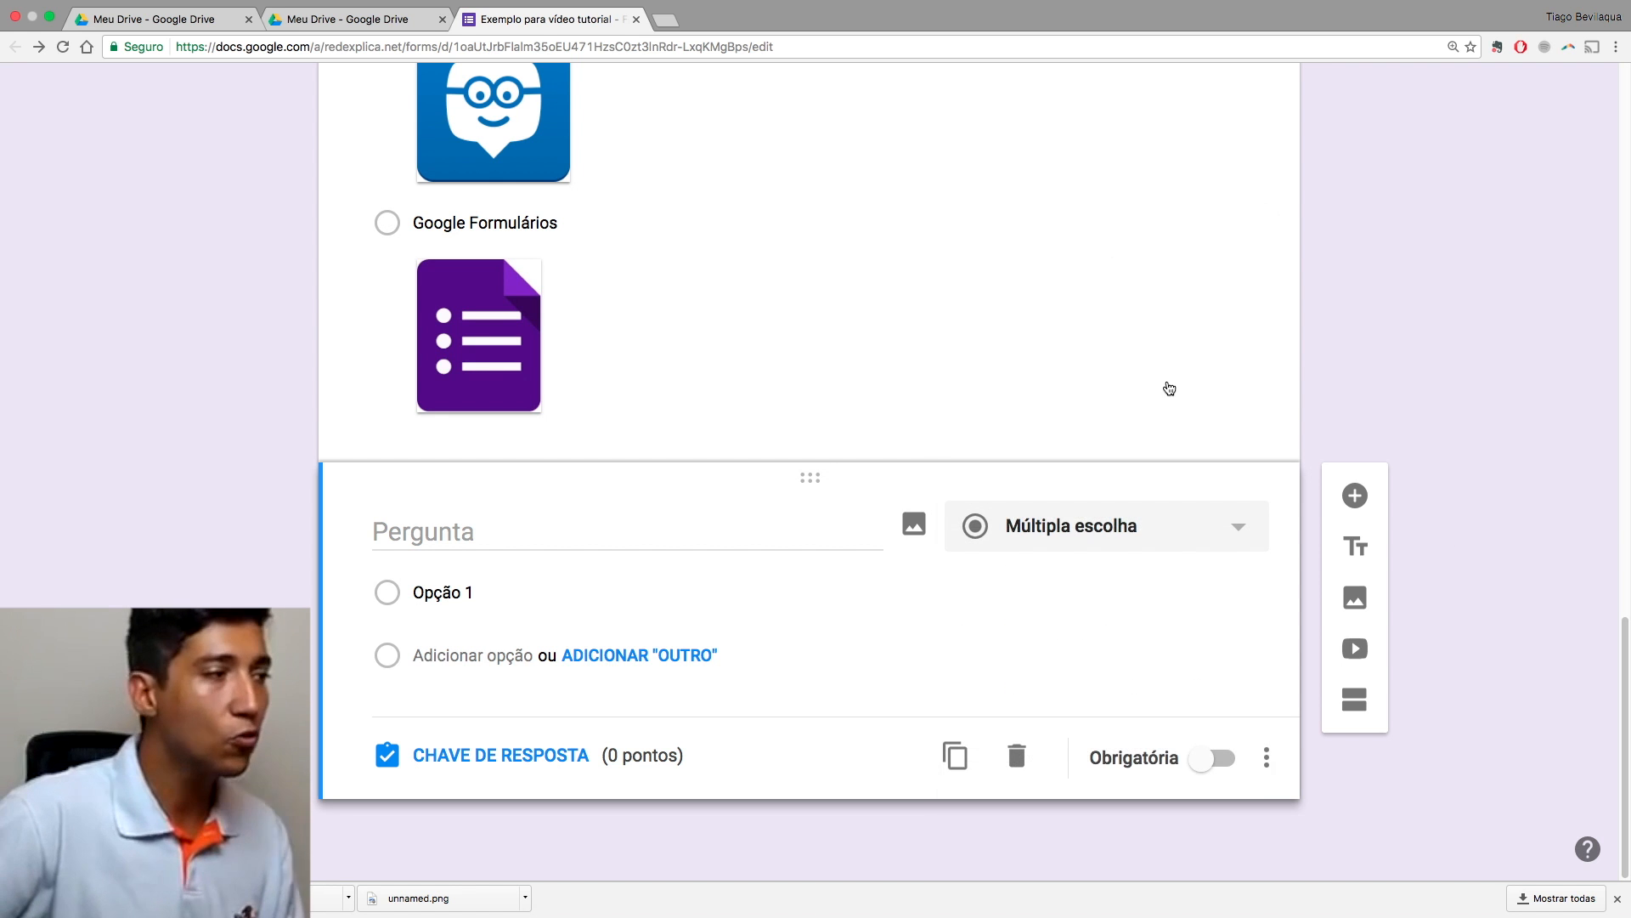
{"action": "left_click", "coordinate": [504, 537]}
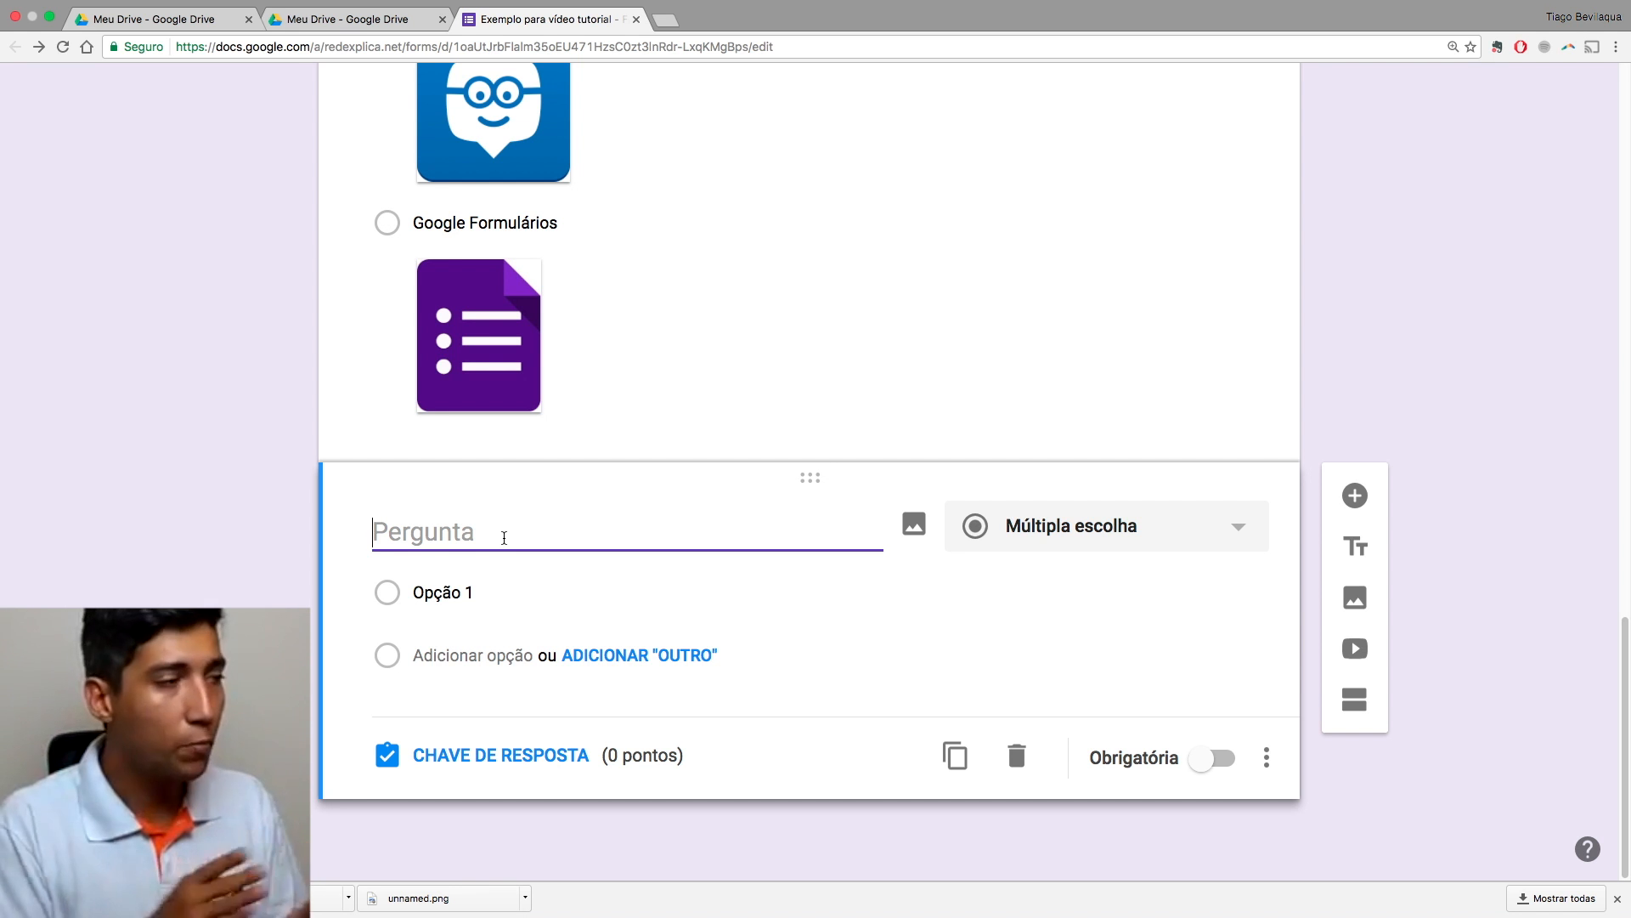
{"action": "type", "text": "Como é "}
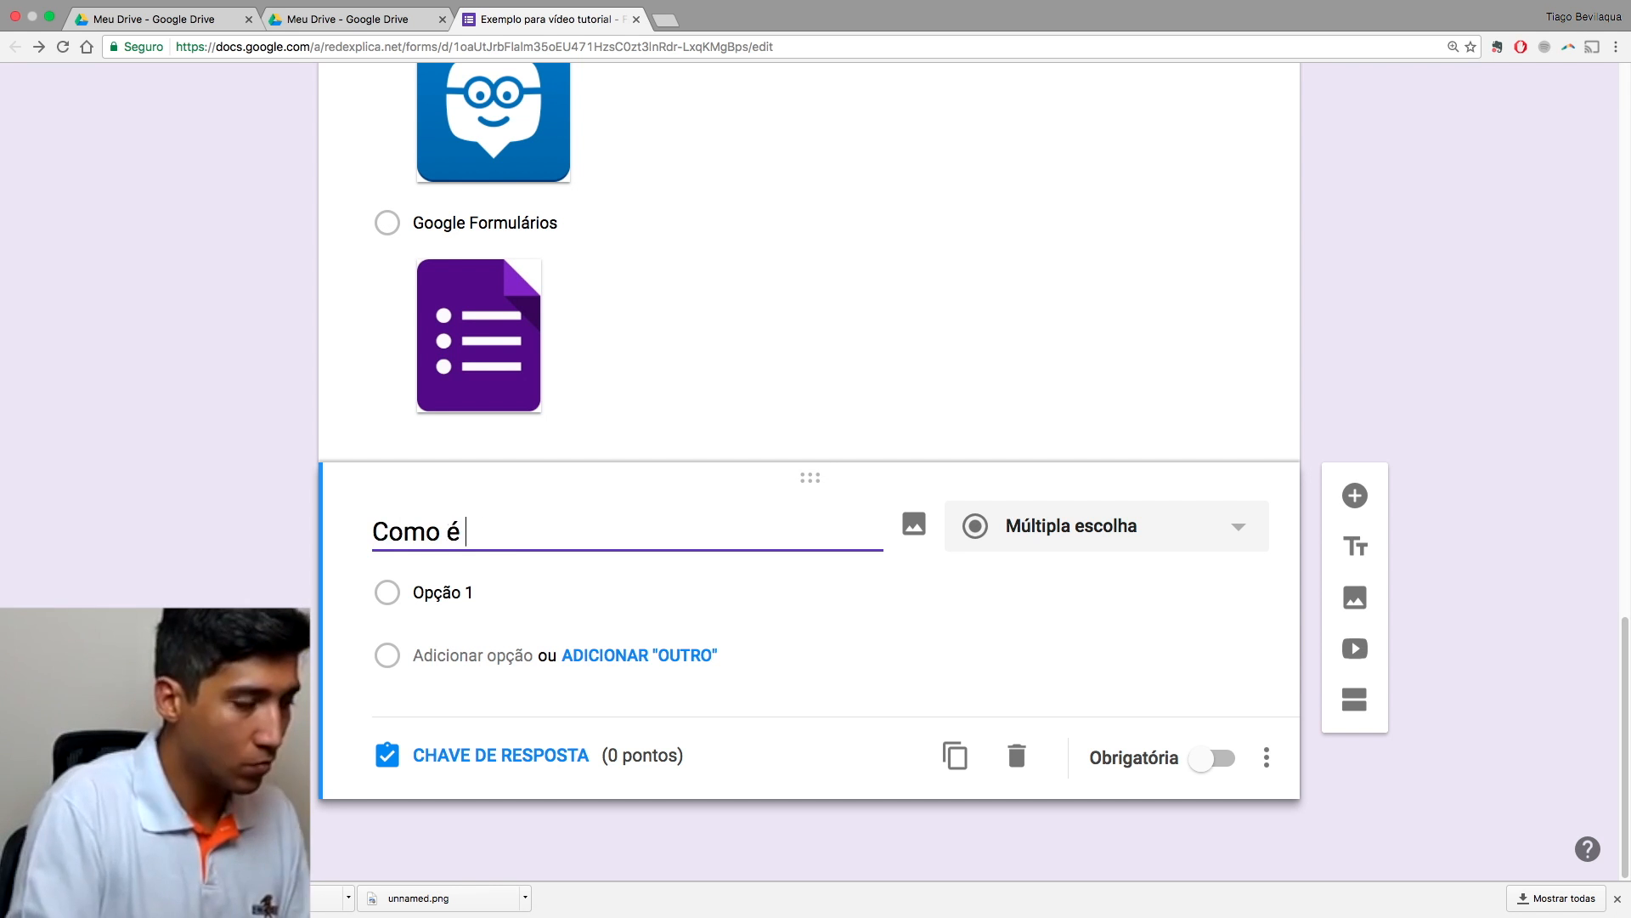
{"action": "type", "text": "o nome do apresentador desse tutorial?"}
Step: Enter five options: Sílvio Santos, Faustão, Luciano Huck, the presenter's own name, and Donald Trump
{"action": "left_click", "coordinate": [456, 609]}
{"action": "type", "text": "Sílvio Santos"}
{"action": "key", "text": "Return"}
{"action": "type", "text": "Faustão"}
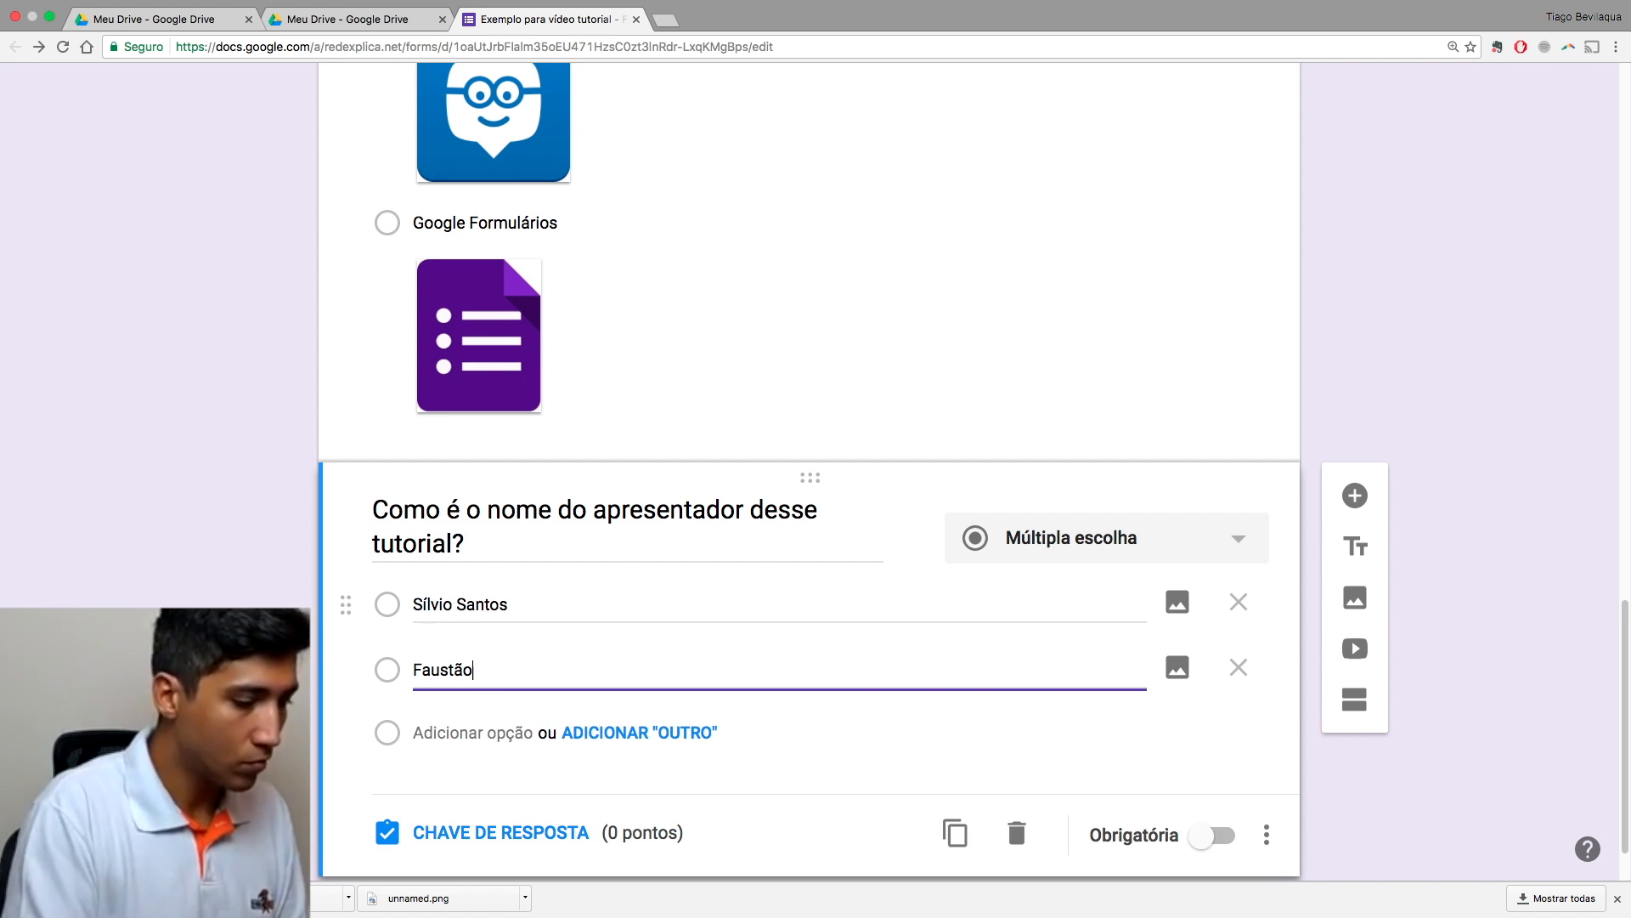
{"action": "key", "text": "Return"}
{"action": "type", "text": "Luciano Huck"}
{"action": "key", "text": "Return"}
{"action": "type", "text": "Donald Trump"}
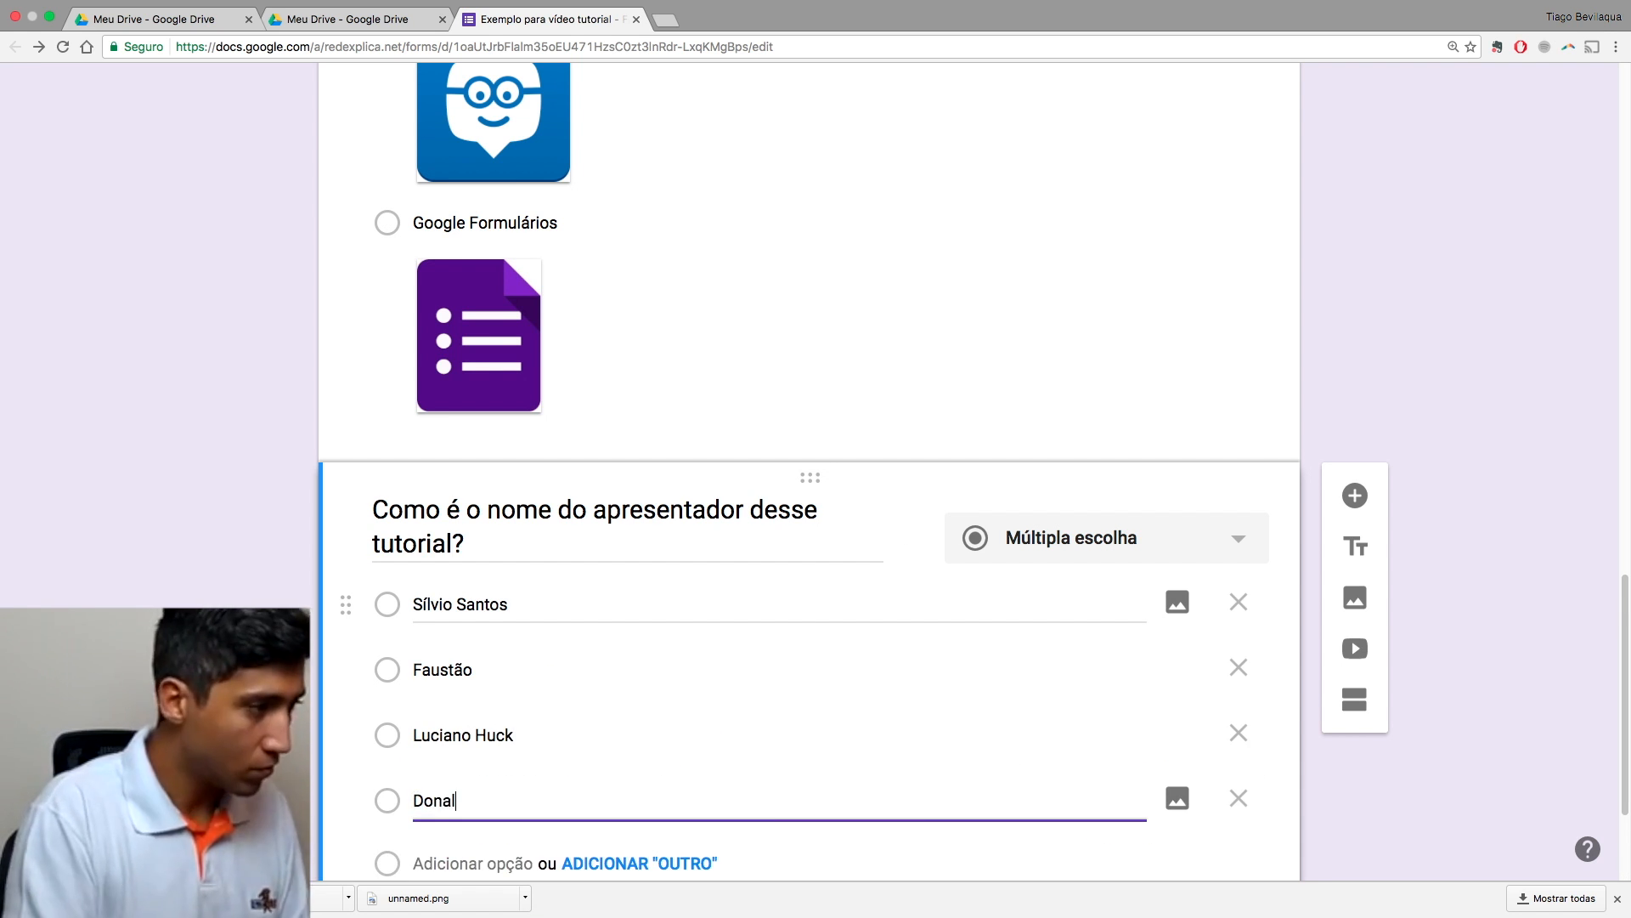
{"action": "key", "text": "BackSpace"}
{"action": "key", "text": "BackSpace"}
{"action": "key", "text": "BackSpace"}
{"action": "key", "text": "BackSpace"}
{"action": "key", "text": "BackSpace"}
{"action": "key", "text": "BackSpace"}
{"action": "key", "text": "BackSpace"}
{"action": "key", "text": "BackSpace"}
{"action": "key", "text": "BackSpace"}
{"action": "key", "text": "BackSpace"}
{"action": "key", "text": "BackSpace"}
{"action": "key", "text": "BackSpace"}
{"action": "type", "text": "Tiago Bevilaqua"}
{"action": "key", "text": "Return"}
{"action": "type", "text": "Donald Trump"}
{"action": "scroll", "coordinate": [1384, 603], "scroll_direction": "down", "scroll_amount": 3}
{"action": "left_click", "coordinate": [1384, 603]}
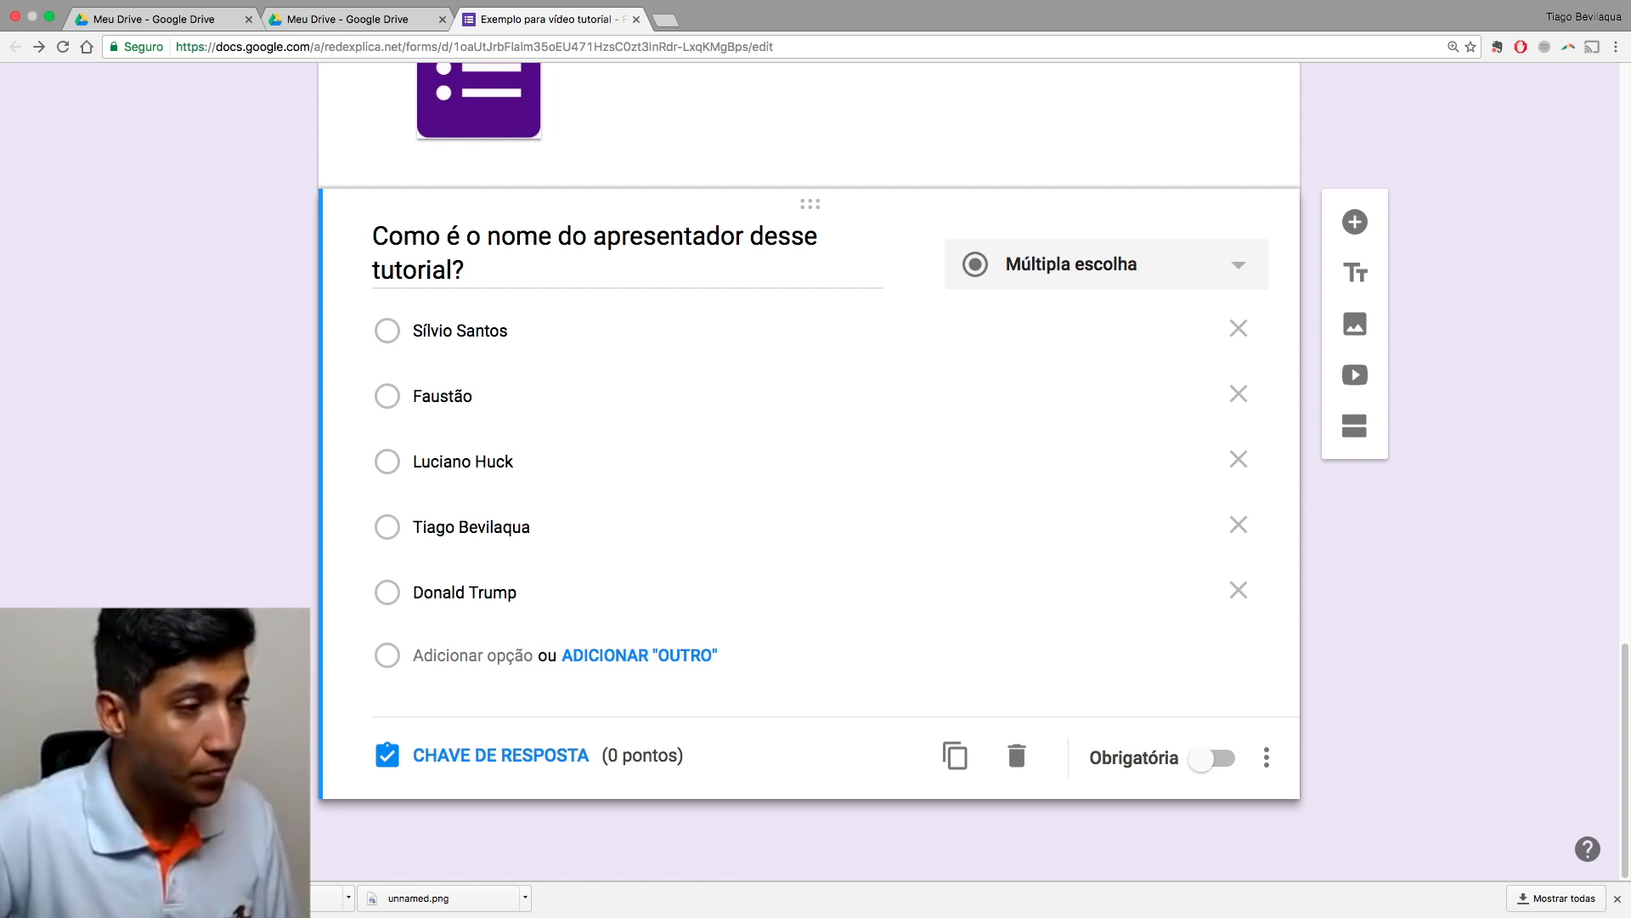
Step: Preview the form as respondents would see it
{"action": "scroll", "coordinate": [1471, 638], "scroll_direction": "up", "scroll_amount": 5}
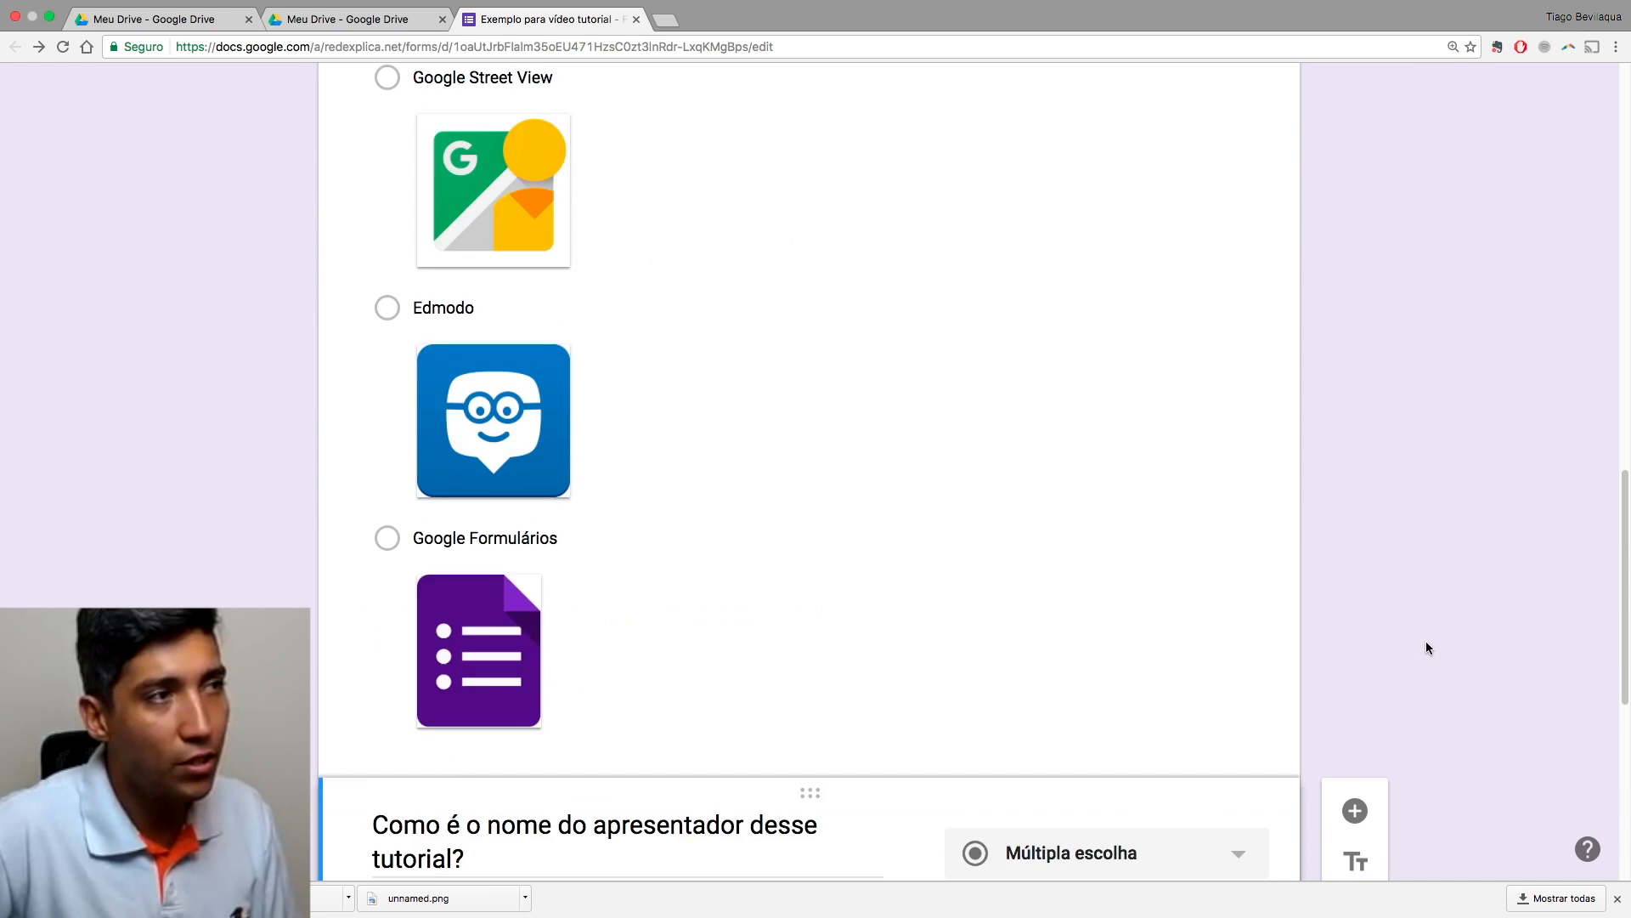
{"action": "scroll", "coordinate": [1426, 641], "scroll_direction": "up", "scroll_amount": 15}
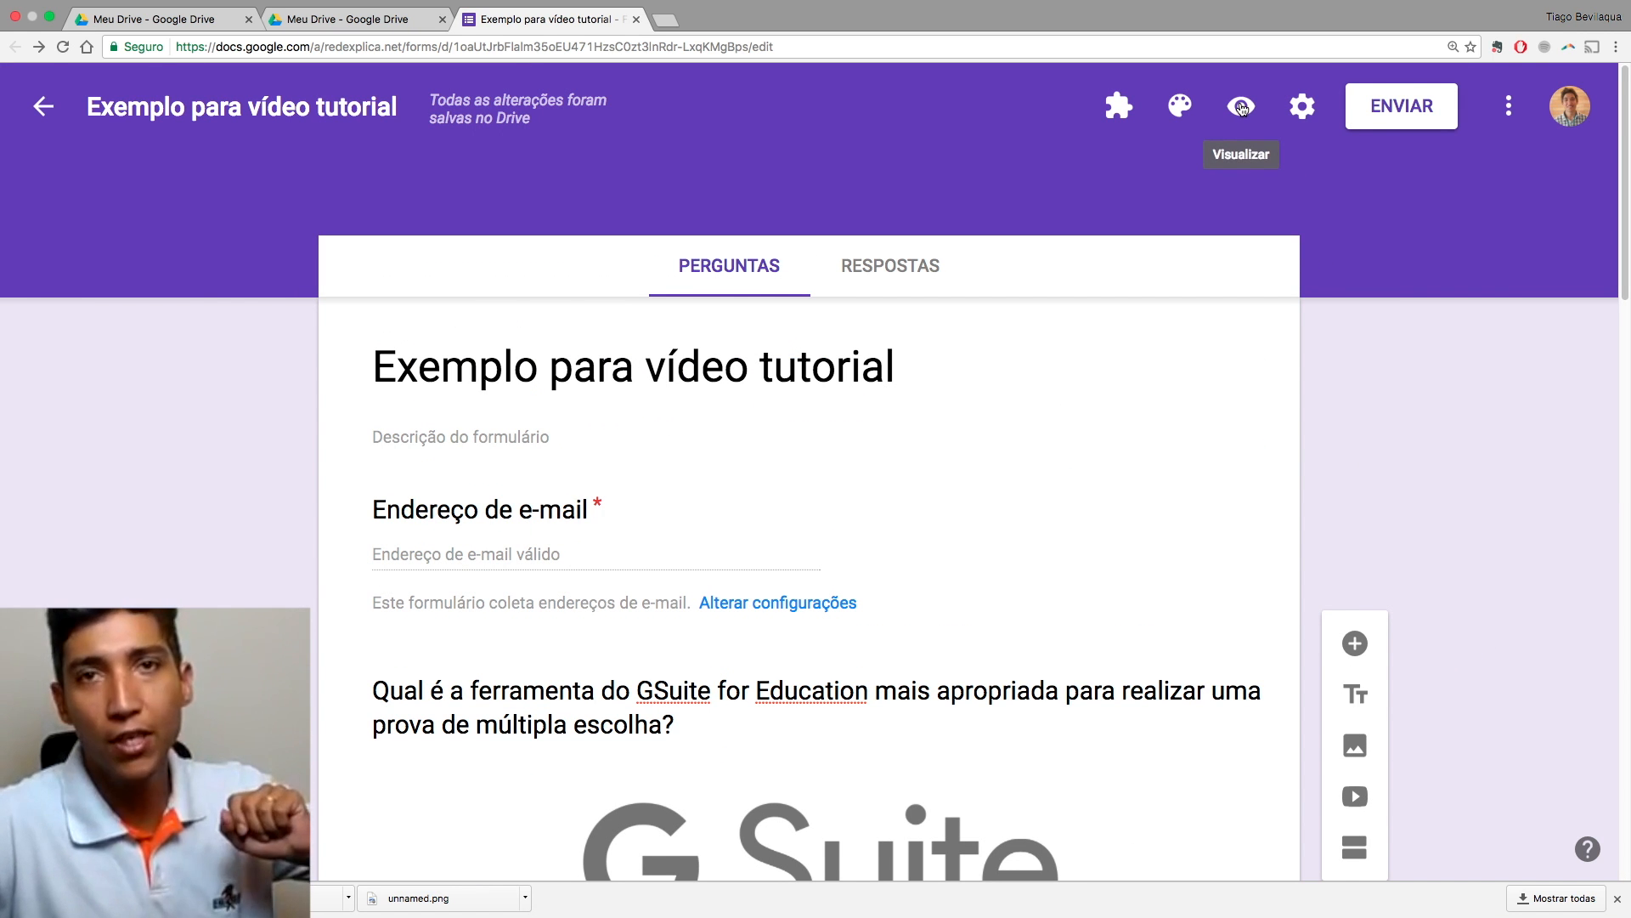
{"action": "left_click", "coordinate": [1241, 108]}
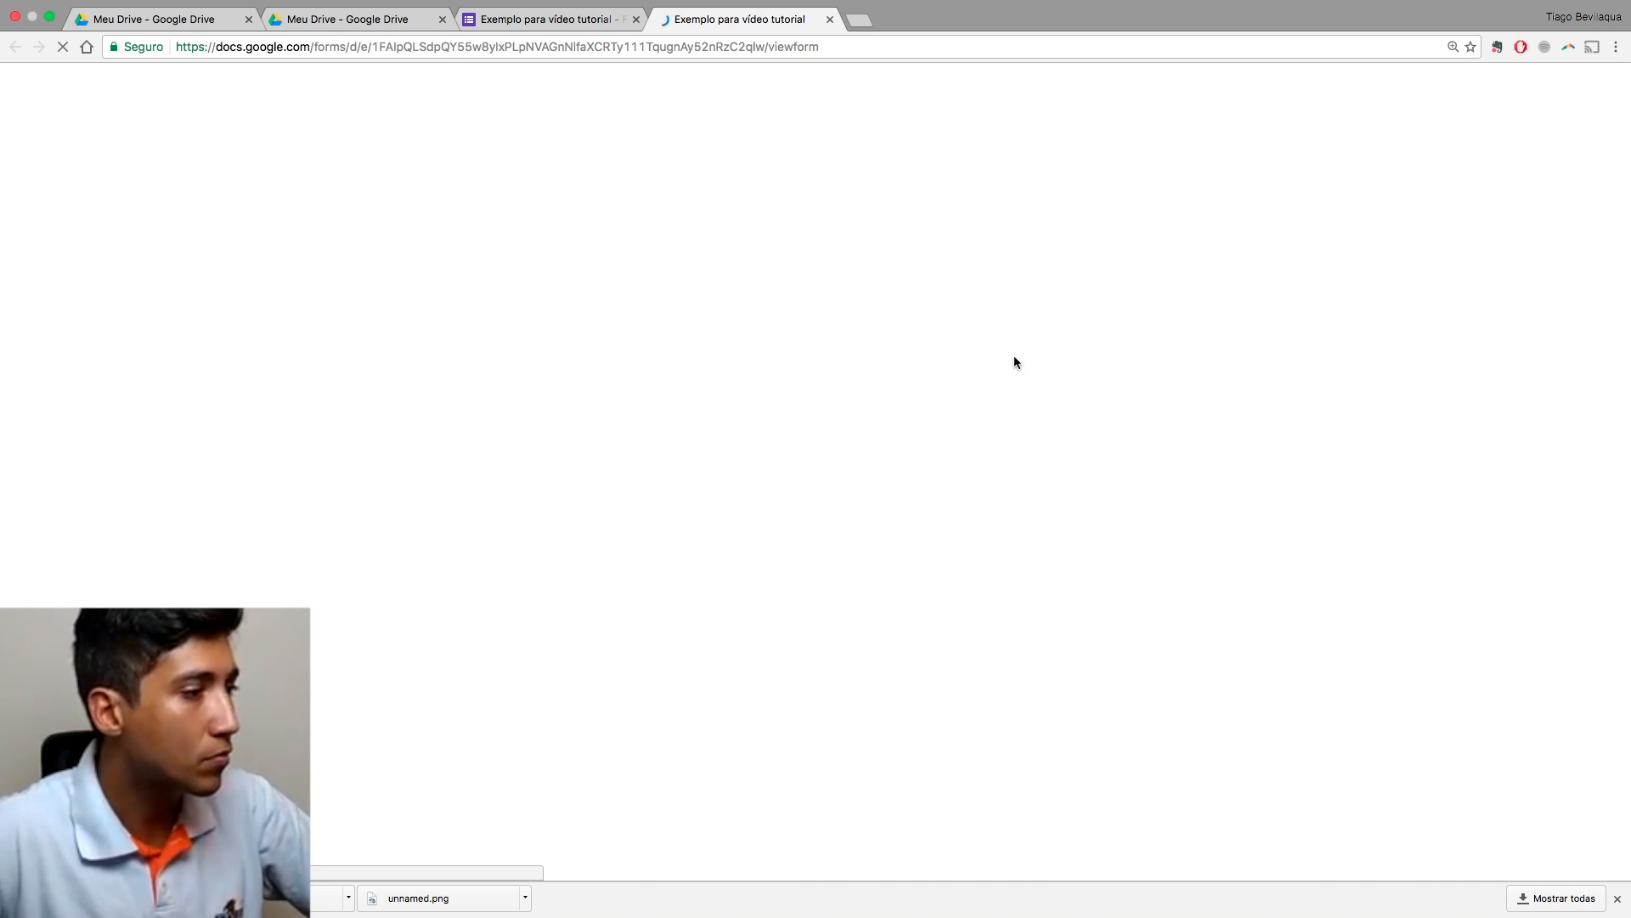
{"action": "scroll", "coordinate": [951, 403], "scroll_direction": "down", "scroll_amount": 5}
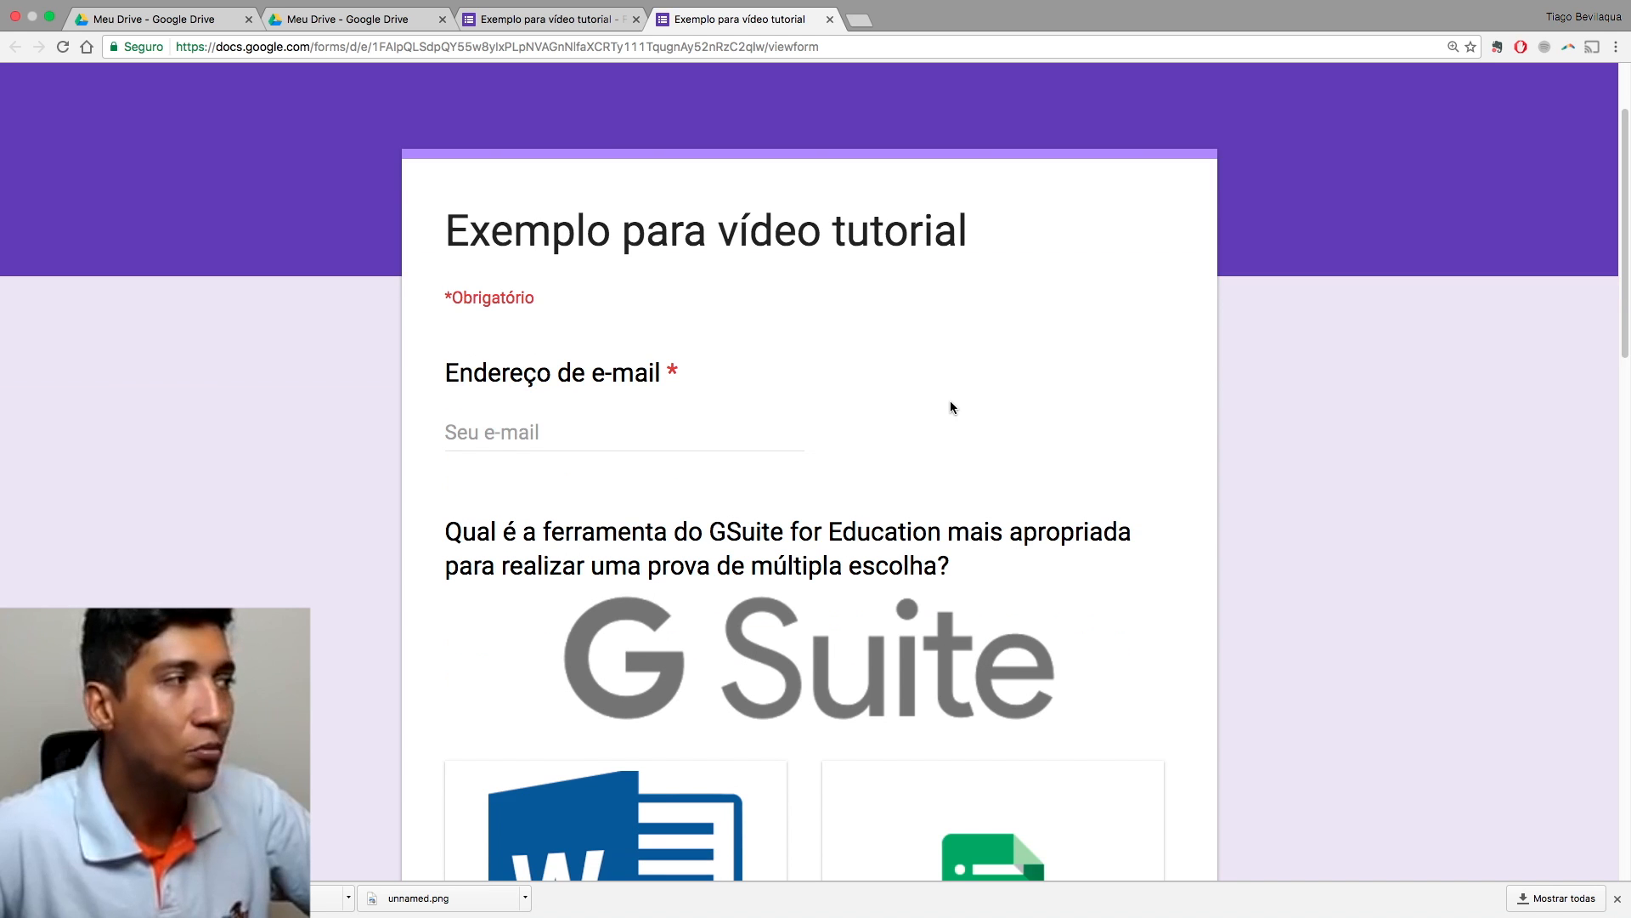
{"action": "scroll", "coordinate": [951, 407], "scroll_direction": "down", "scroll_amount": 3}
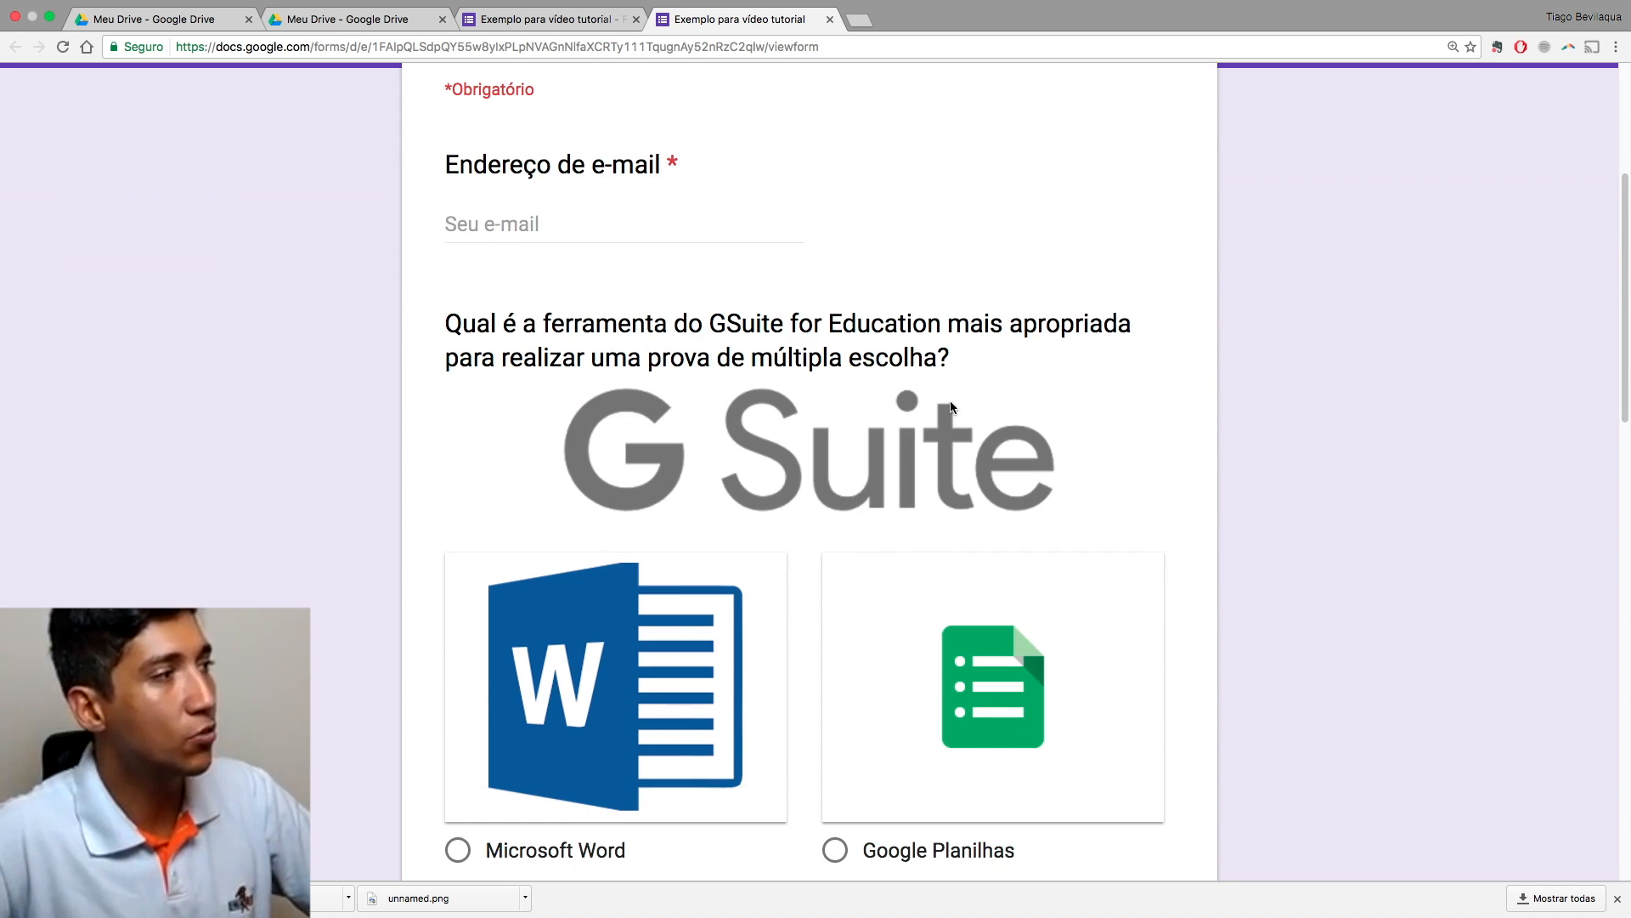
{"action": "scroll", "coordinate": [952, 407], "scroll_direction": "down", "scroll_amount": 5}
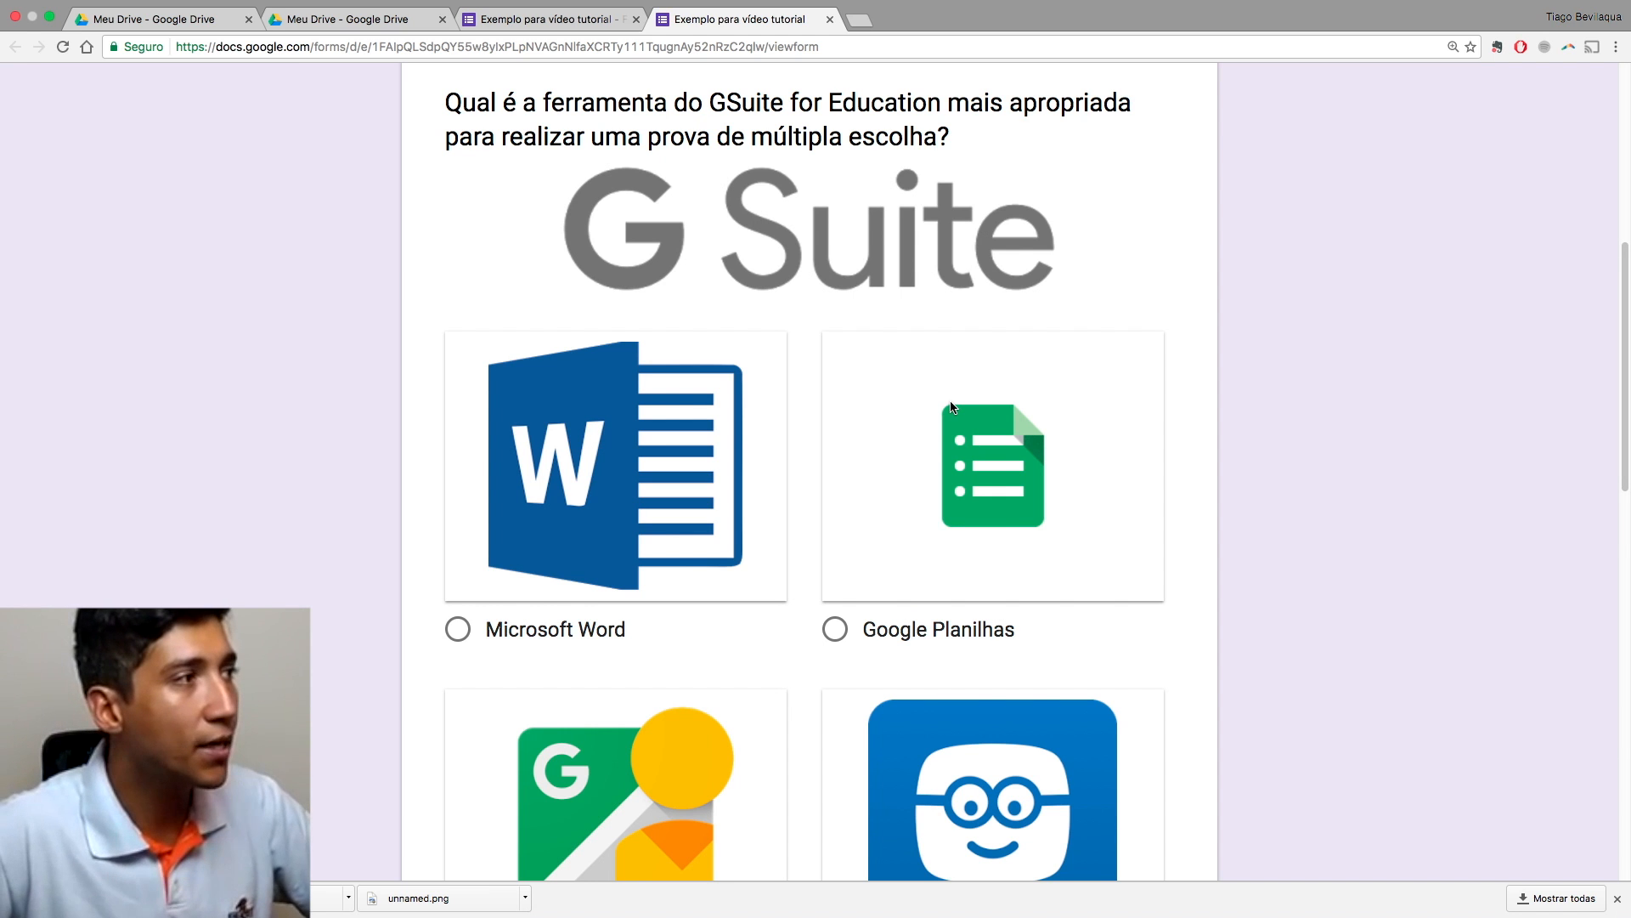
{"action": "scroll", "coordinate": [951, 405], "scroll_direction": "down", "scroll_amount": 18}
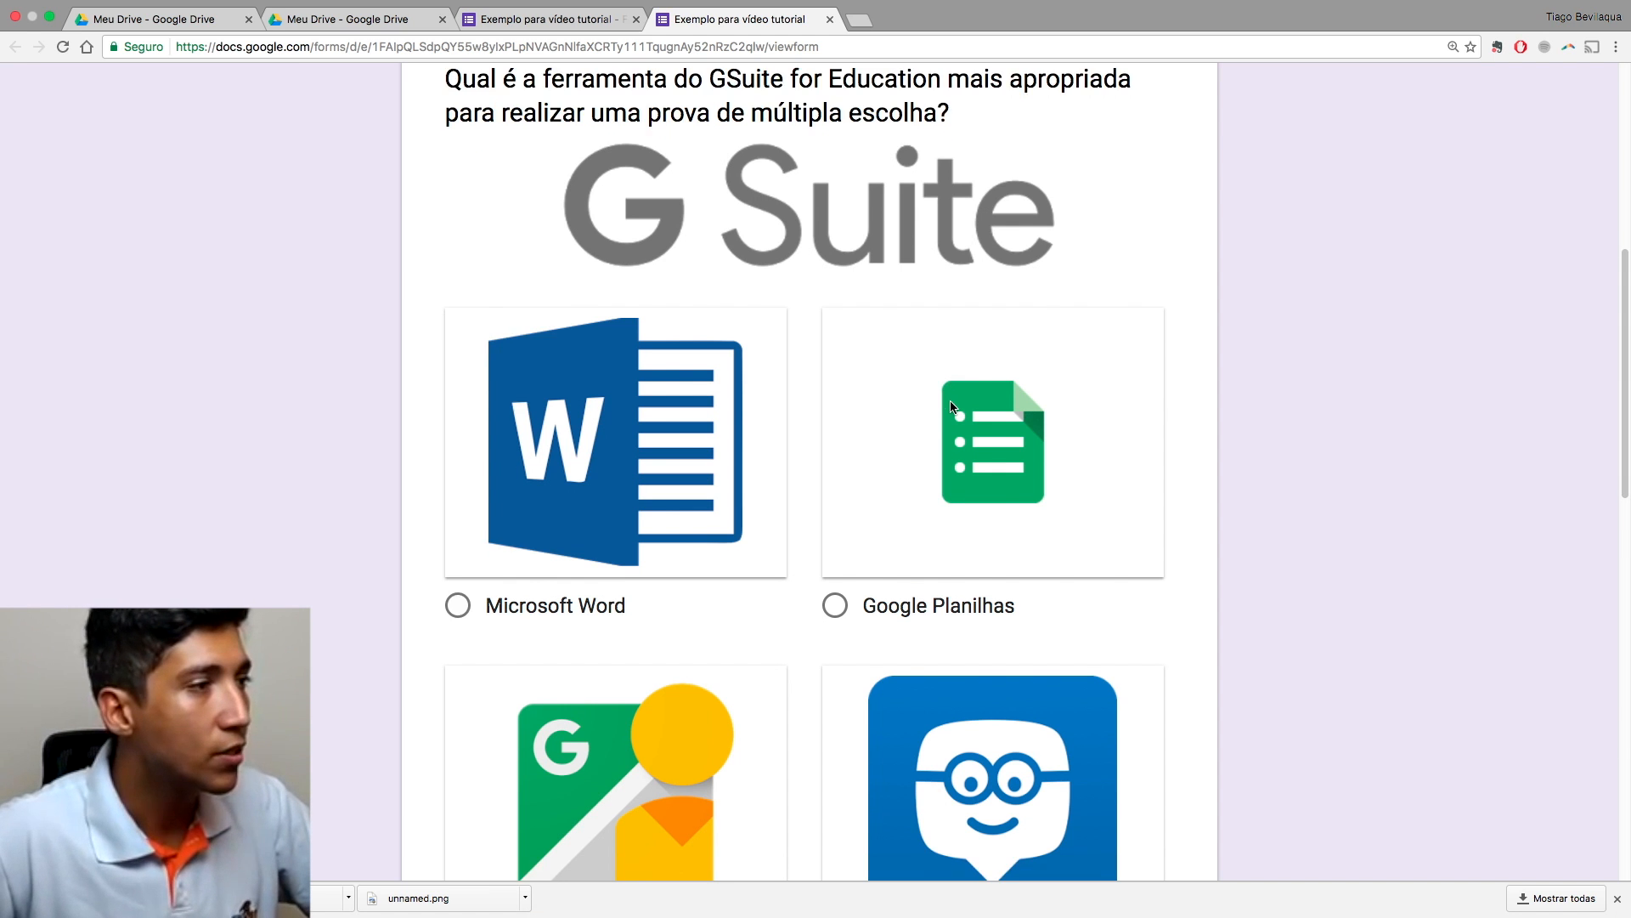
{"action": "scroll", "coordinate": [950, 402], "scroll_direction": "down", "scroll_amount": 9}
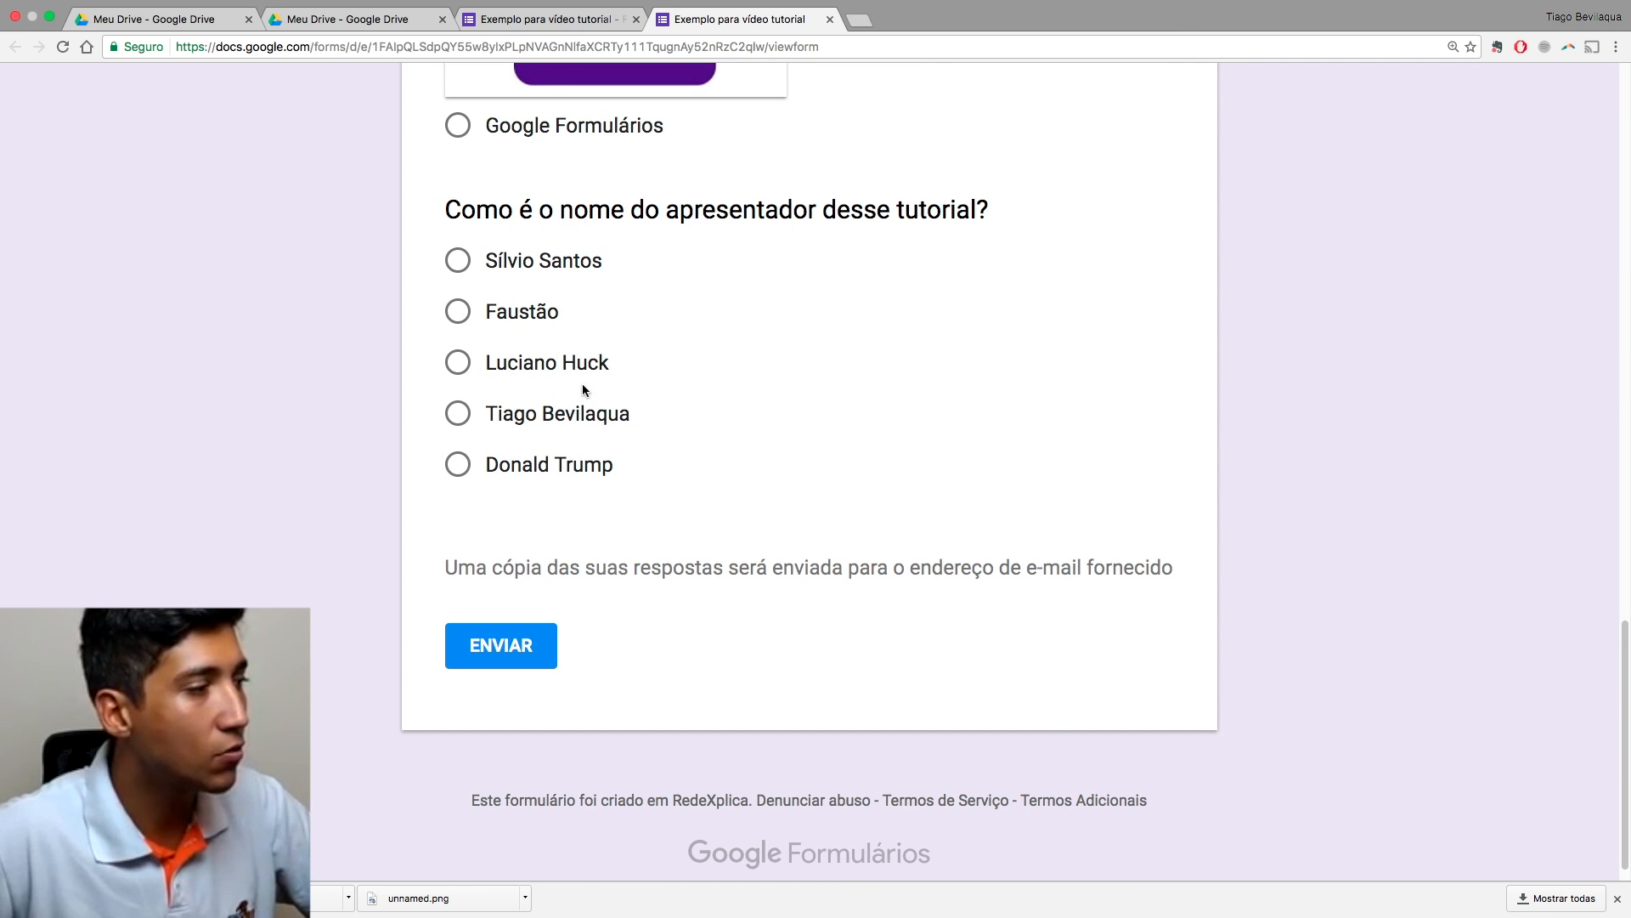
{"action": "scroll", "coordinate": [583, 385], "scroll_direction": "down", "scroll_amount": 1}
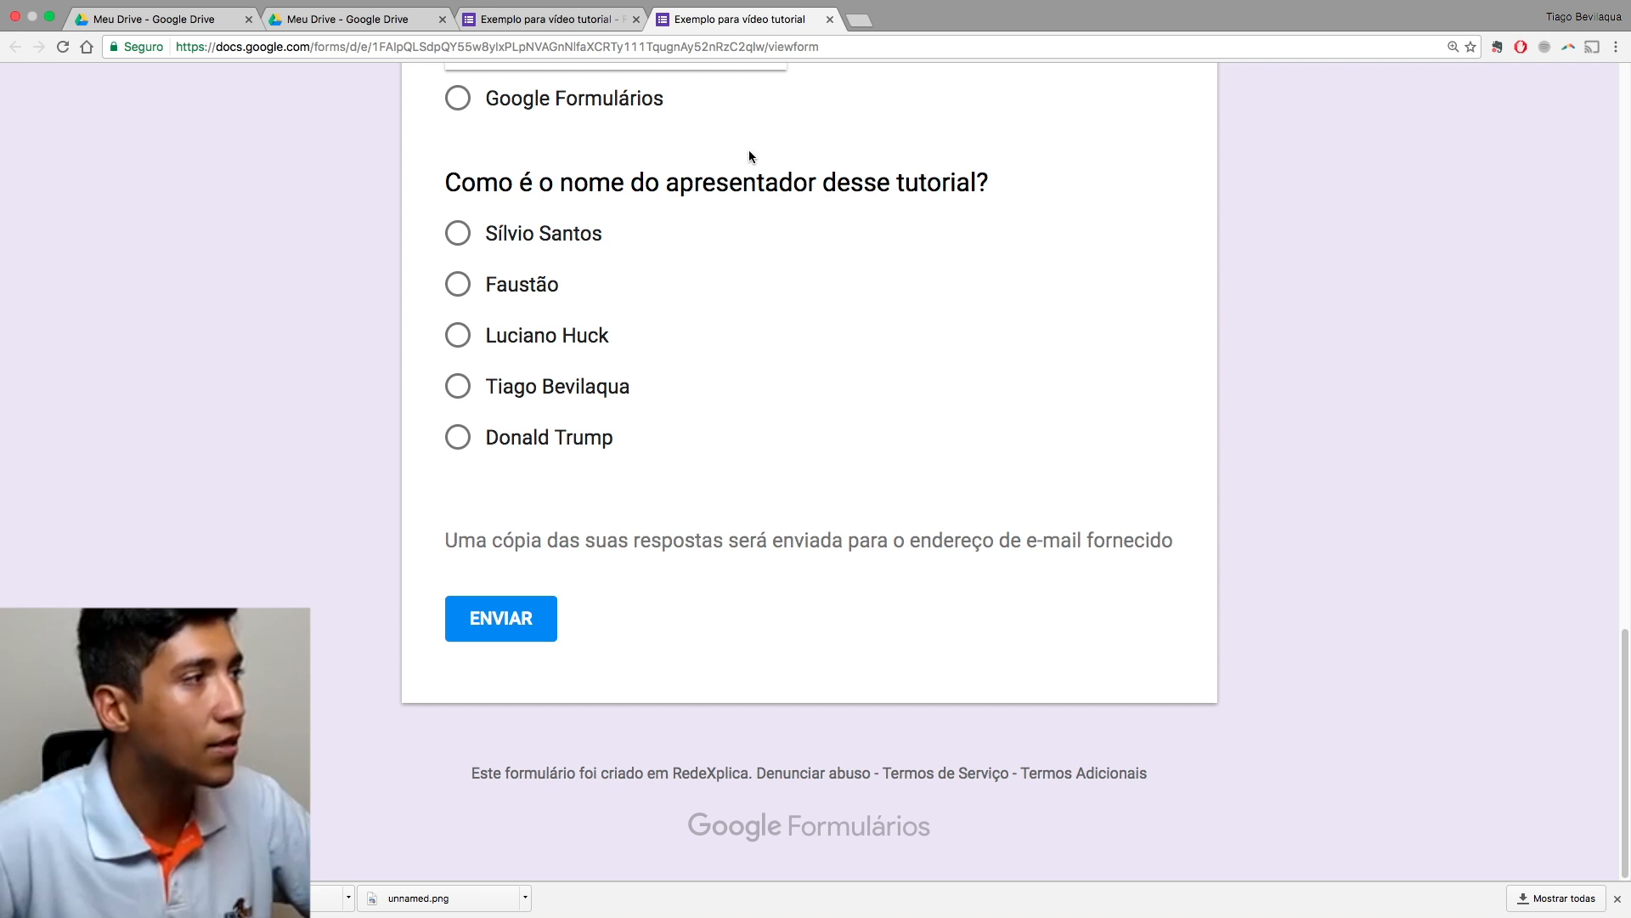
{"action": "left_click", "coordinate": [830, 19]}
{"action": "scroll", "coordinate": [902, 386], "scroll_direction": "down", "scroll_amount": 11}
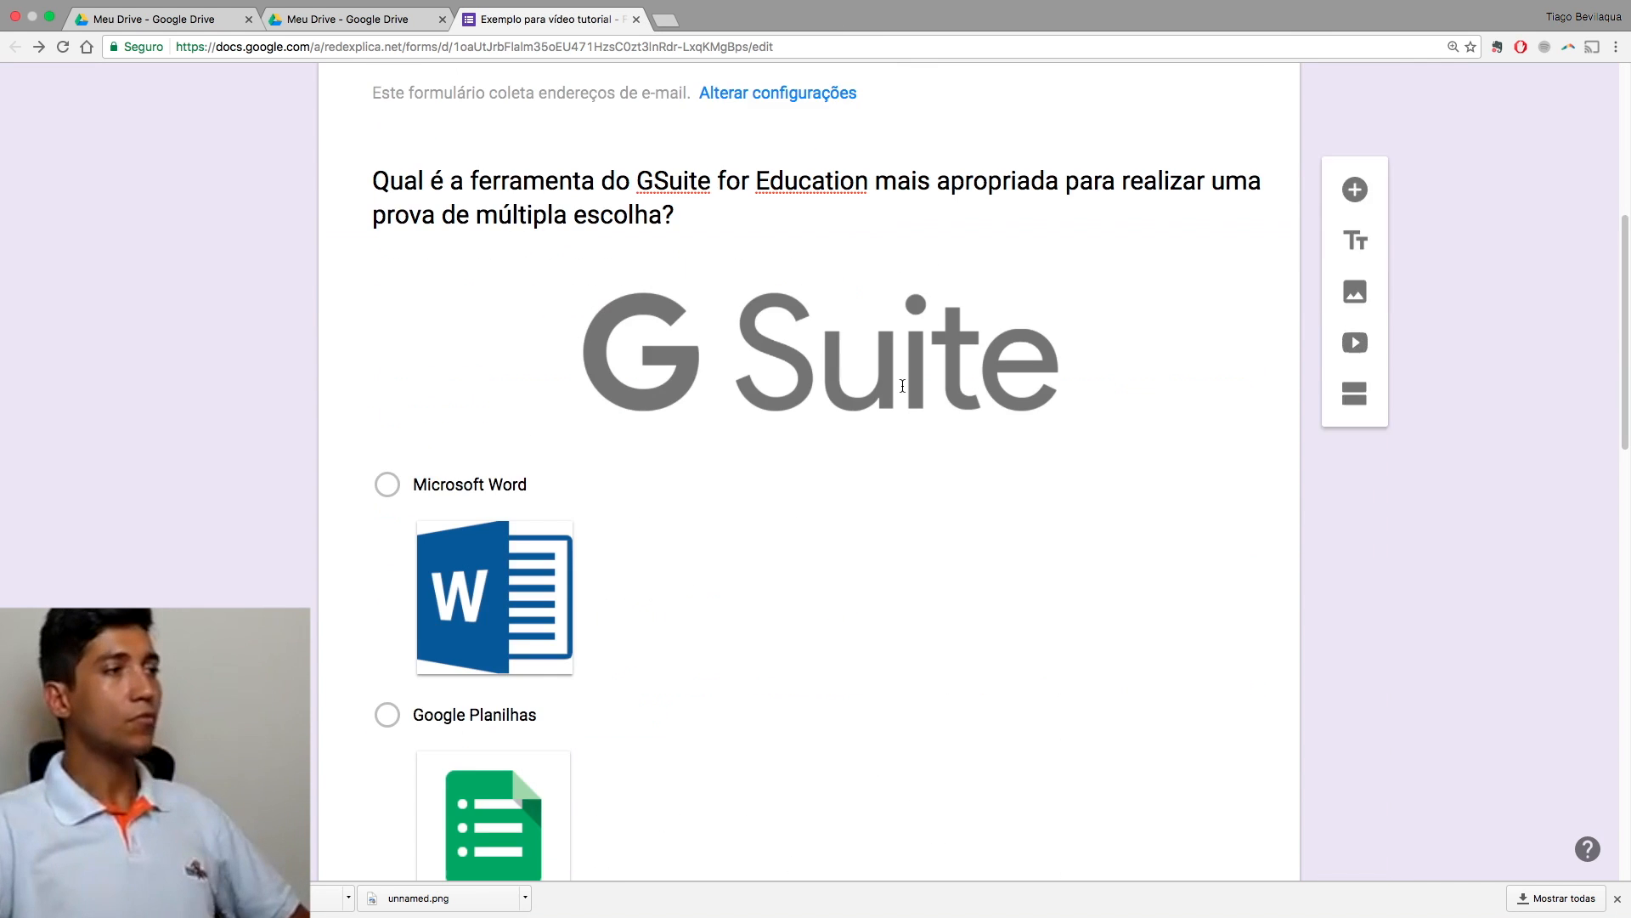
{"action": "scroll", "coordinate": [902, 386], "scroll_direction": "down", "scroll_amount": 20}
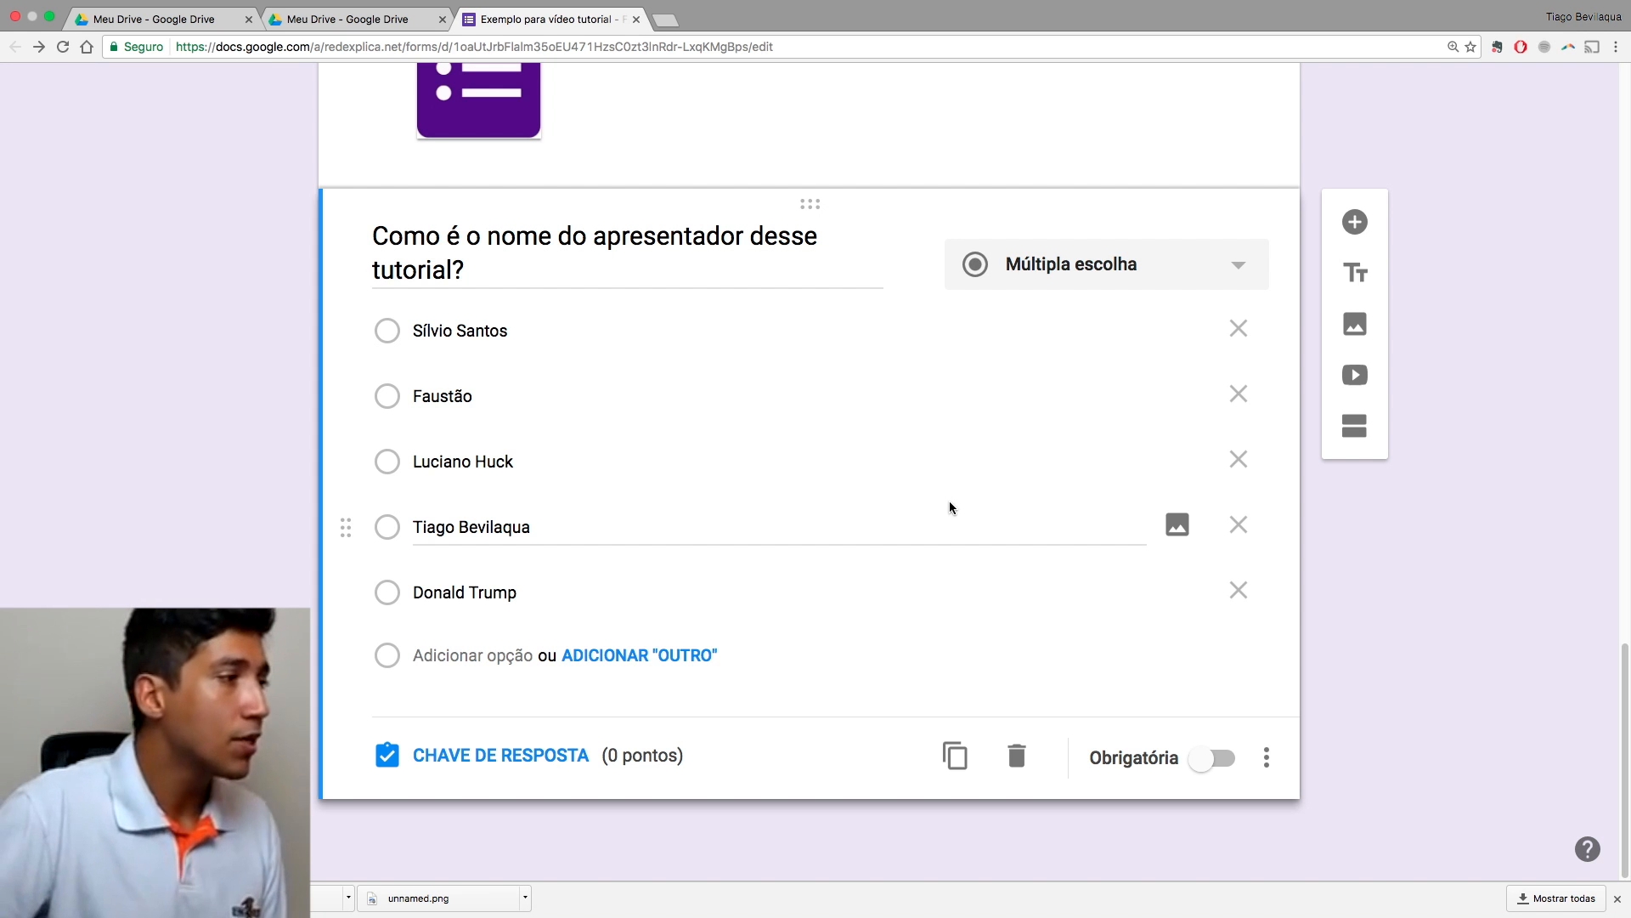
Step: Select the G Suite multiple-choice-test tool question card so it becomes editable
{"action": "scroll", "coordinate": [878, 476], "scroll_direction": "up", "scroll_amount": 15}
{"action": "scroll", "coordinate": [878, 474], "scroll_direction": "up", "scroll_amount": 2}
{"action": "scroll", "coordinate": [877, 474], "scroll_direction": "down", "scroll_amount": 14}
{"action": "left_click", "coordinate": [877, 342]}
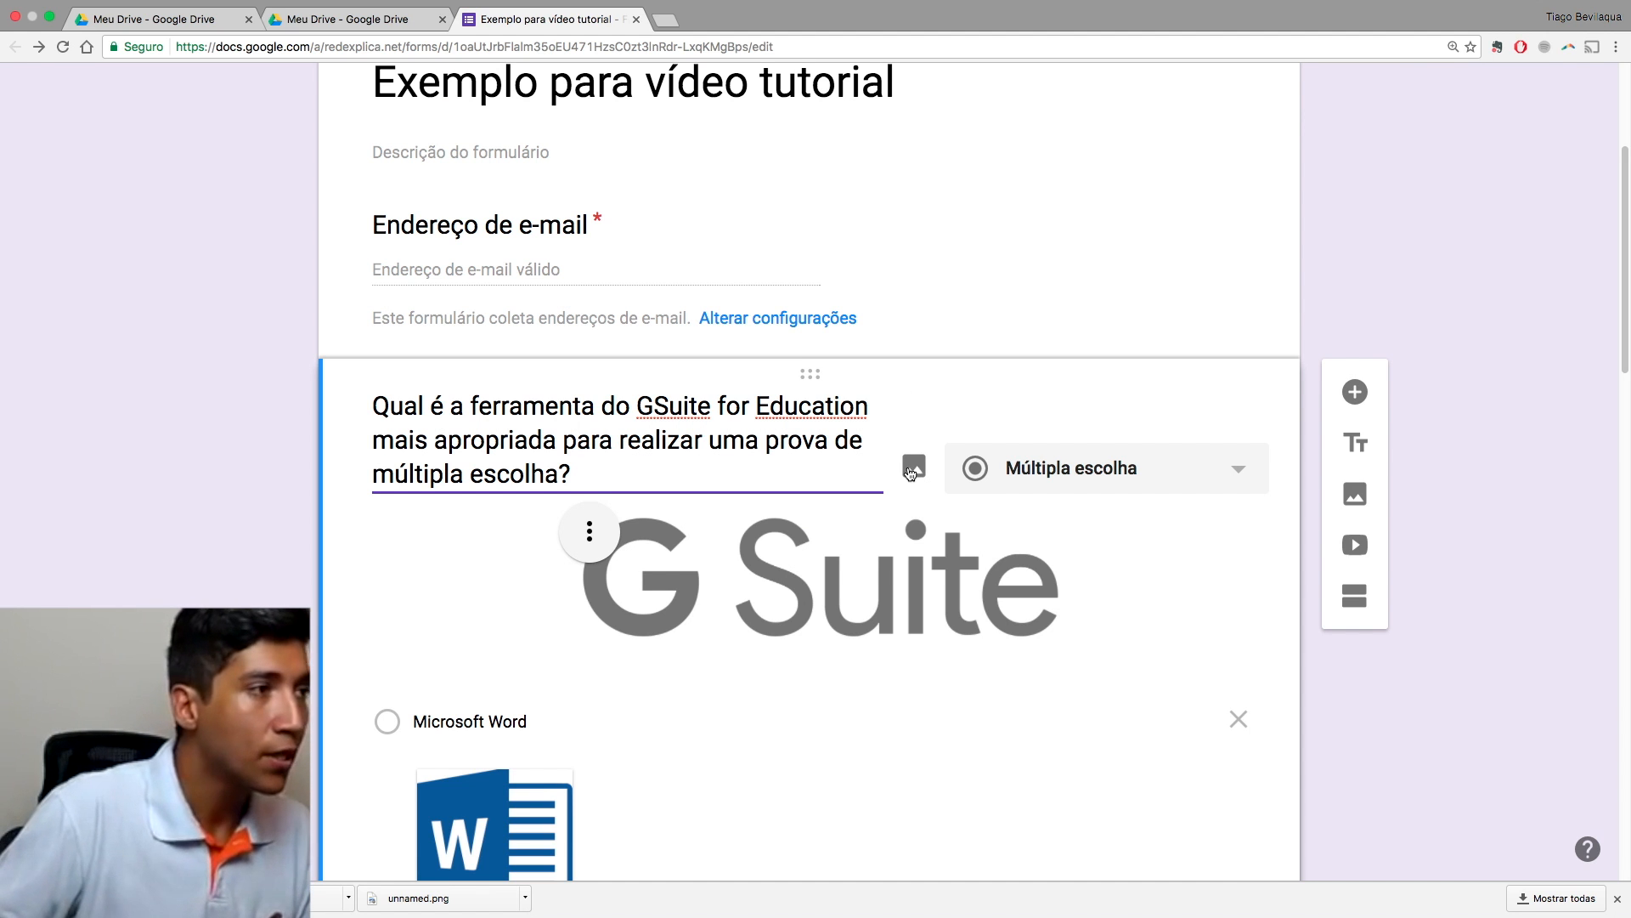
{"action": "scroll", "coordinate": [906, 506], "scroll_direction": "down", "scroll_amount": 15}
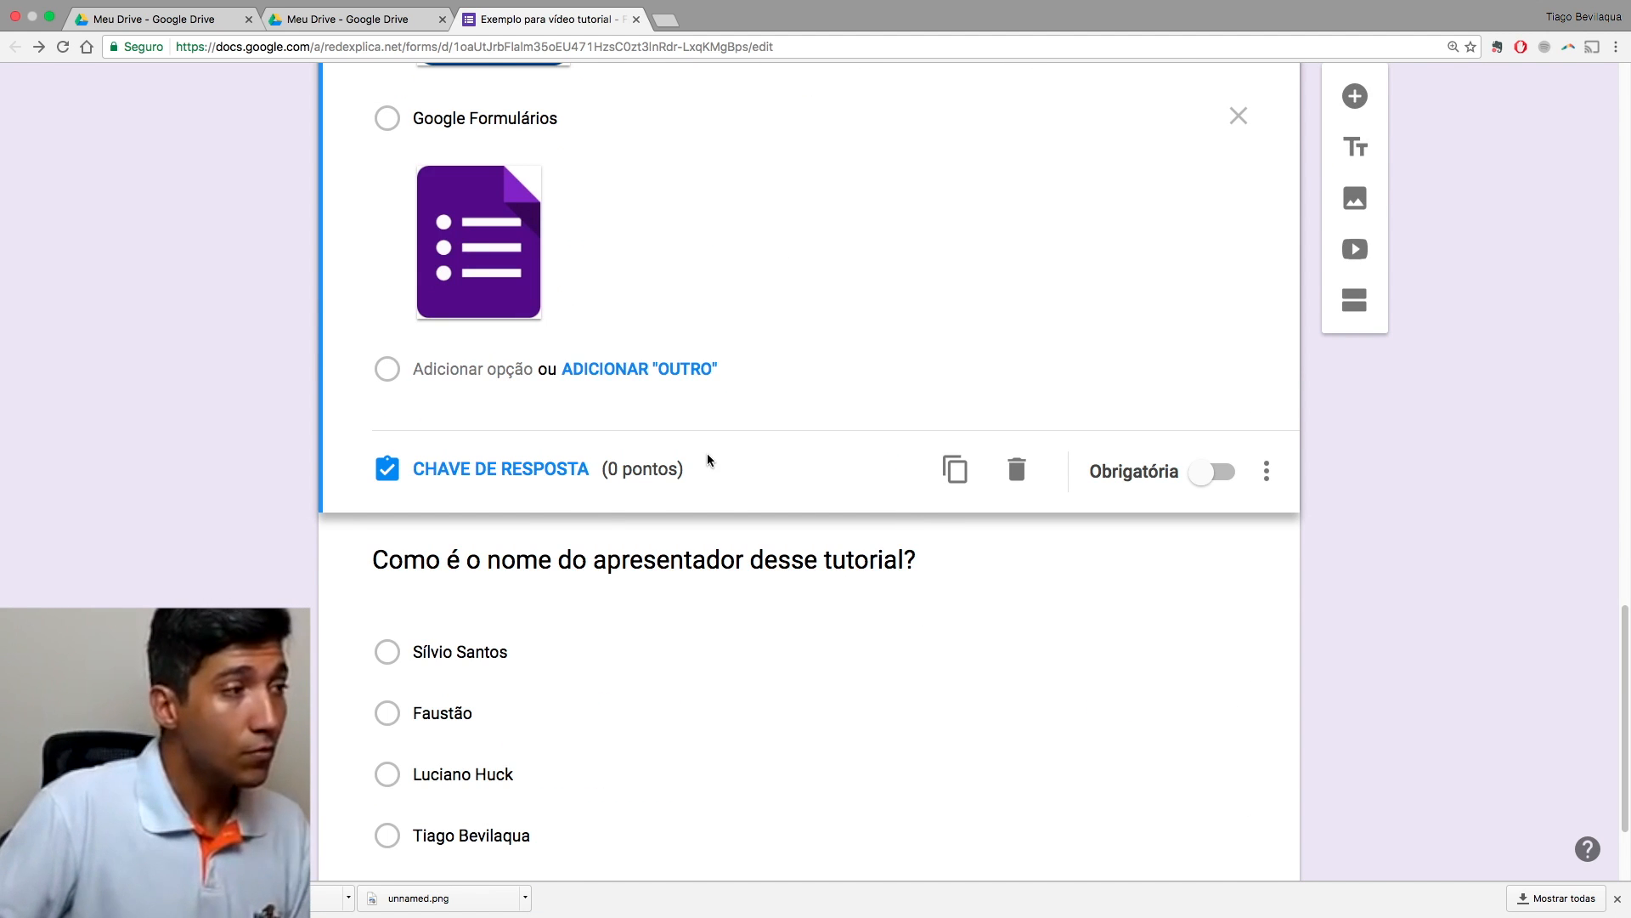
{"action": "scroll", "coordinate": [775, 509], "scroll_direction": "up", "scroll_amount": 5}
{"action": "scroll", "coordinate": [777, 508], "scroll_direction": "up", "scroll_amount": 9}
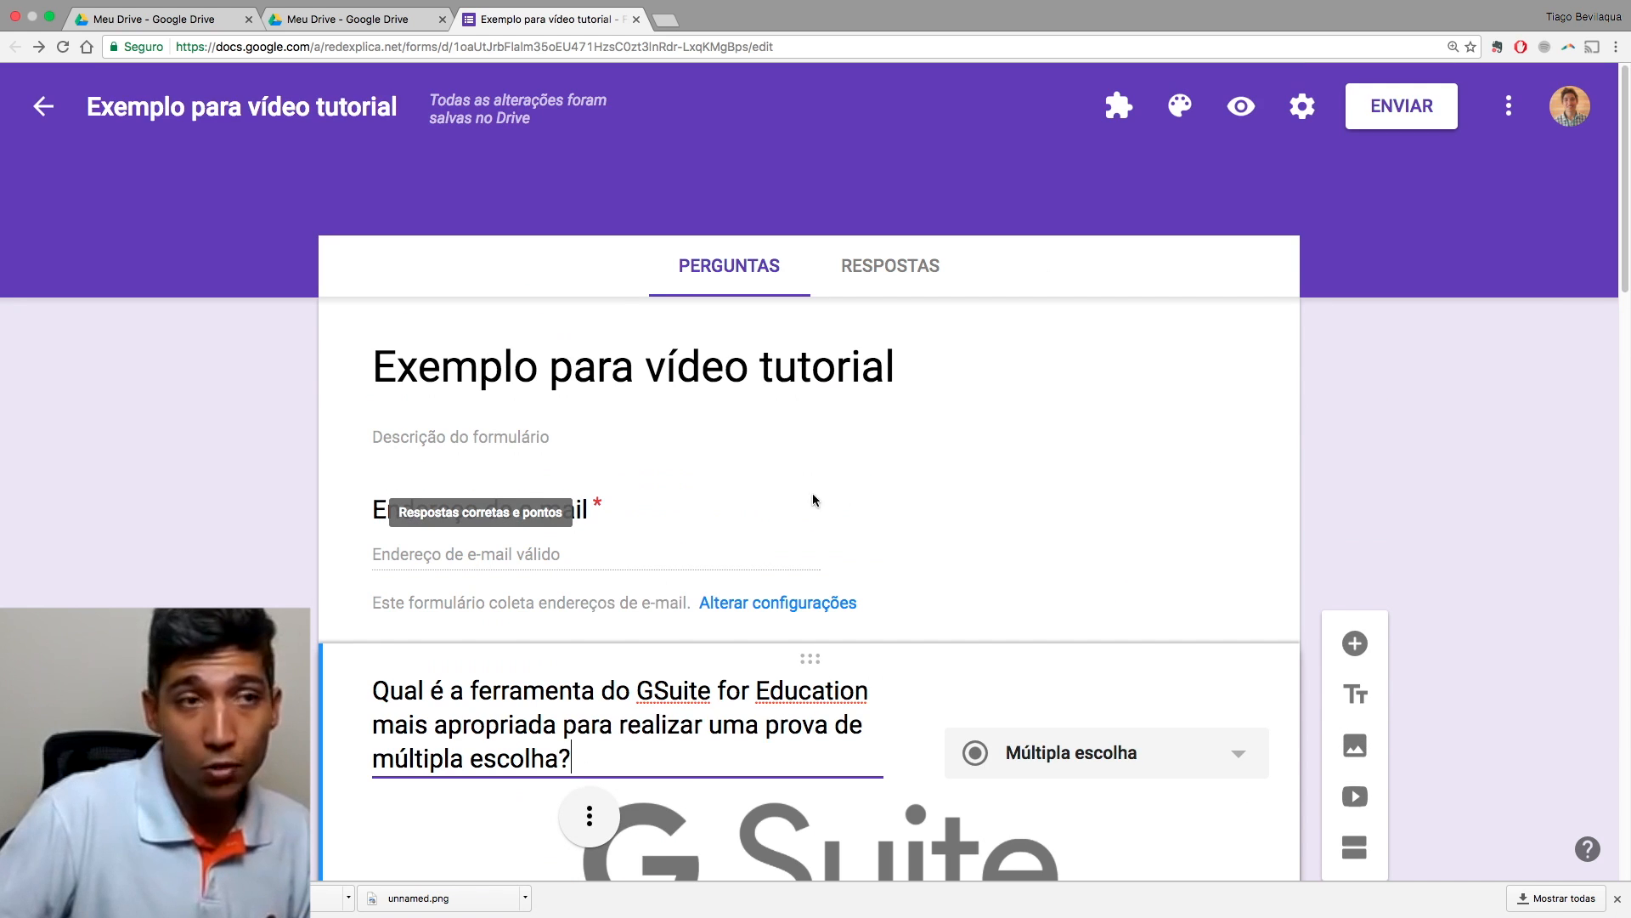
{"action": "scroll", "coordinate": [966, 531], "scroll_direction": "down", "scroll_amount": 13}
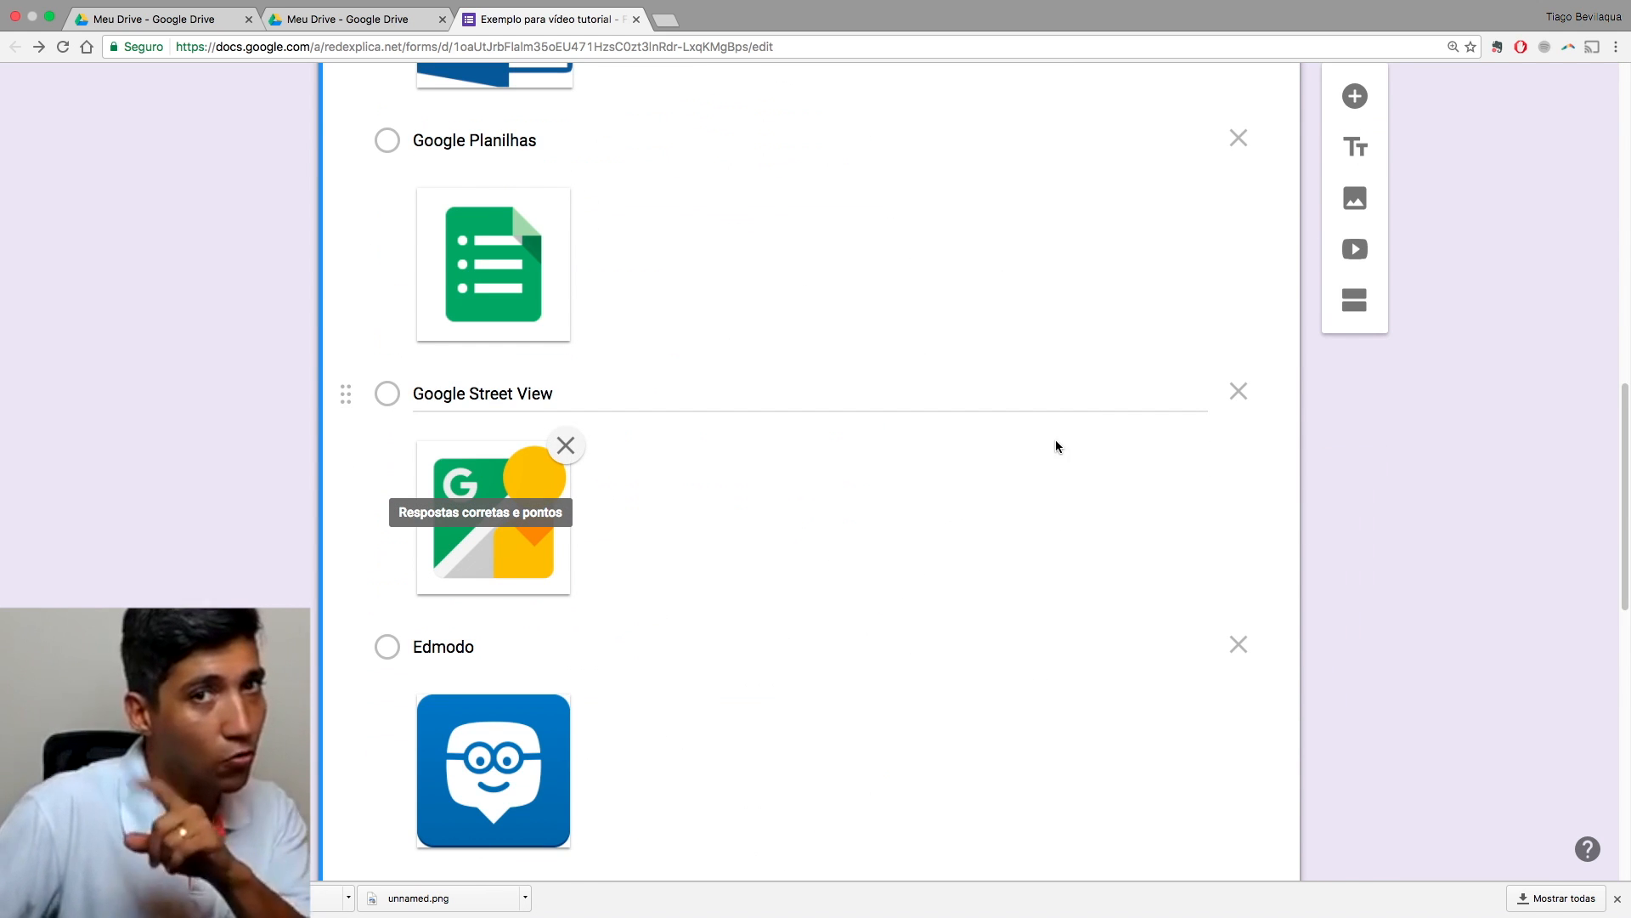
{"action": "scroll", "coordinate": [1189, 246], "scroll_direction": "up", "scroll_amount": 13}
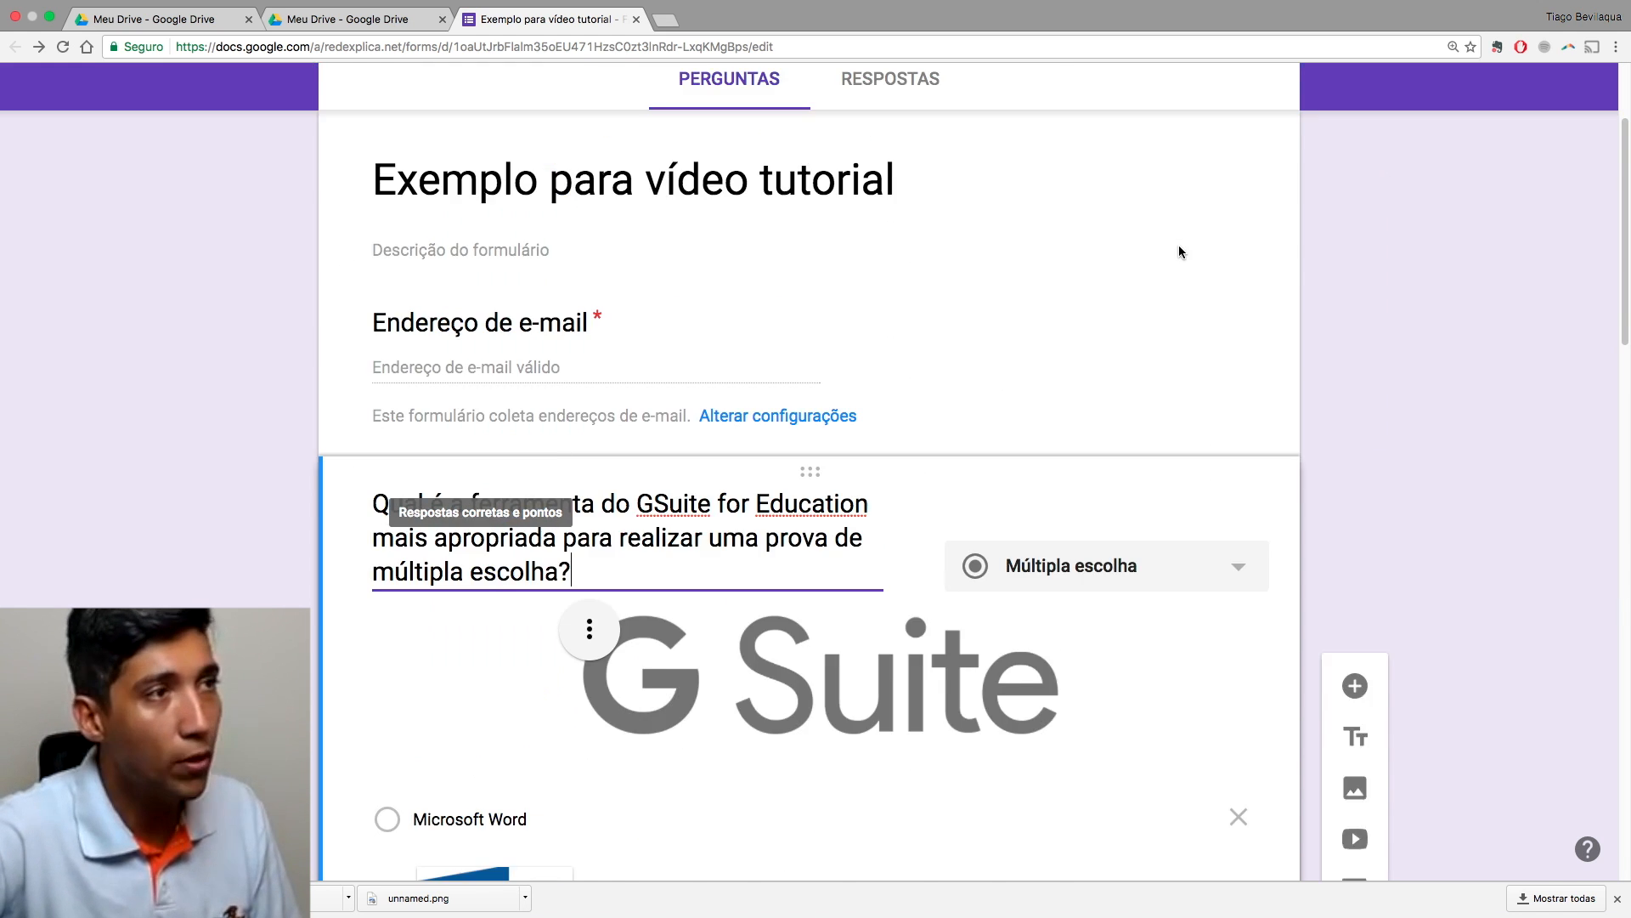
{"action": "left_click", "coordinate": [1302, 107]}
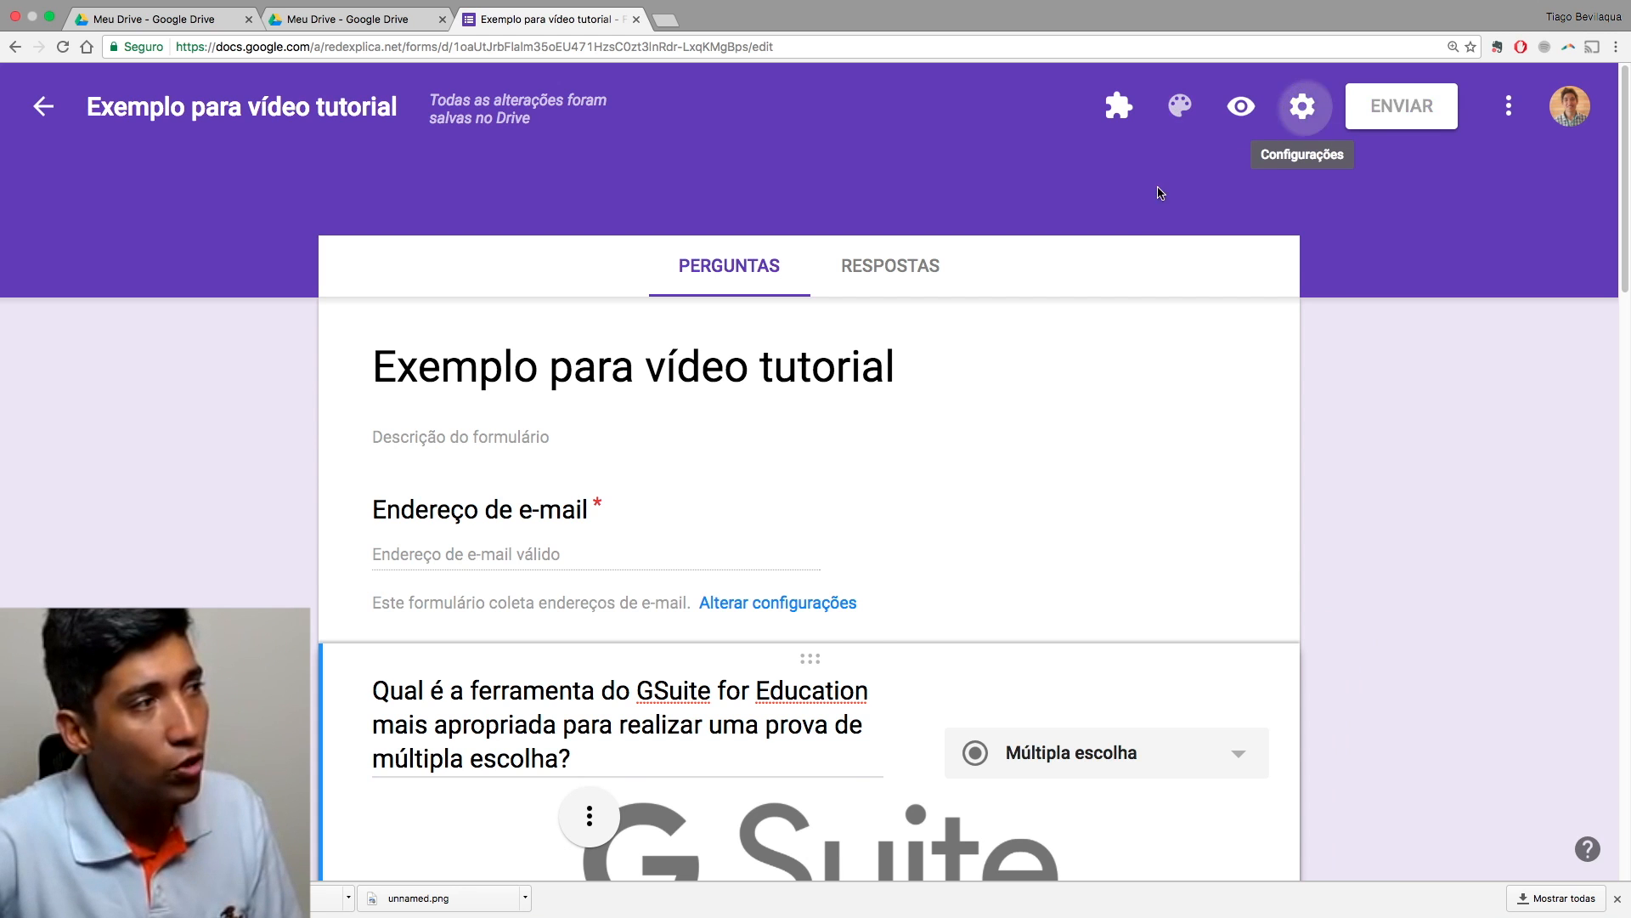
{"action": "left_click", "coordinate": [791, 243]}
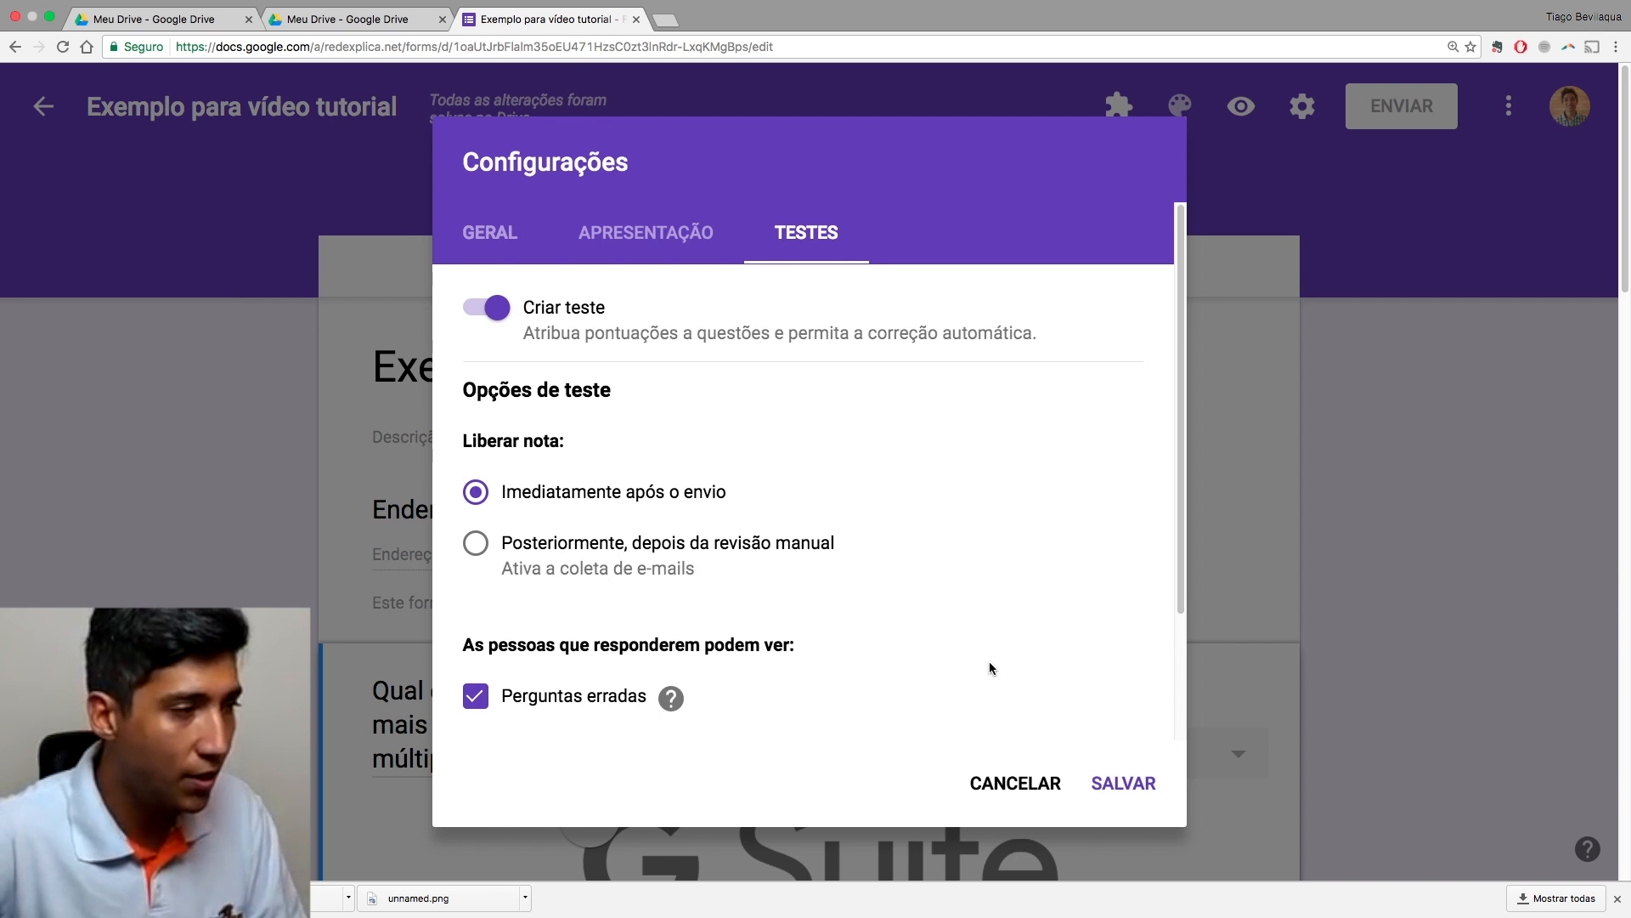
{"action": "left_click", "coordinate": [1027, 789]}
{"action": "scroll", "coordinate": [921, 747], "scroll_direction": "down", "scroll_amount": 20}
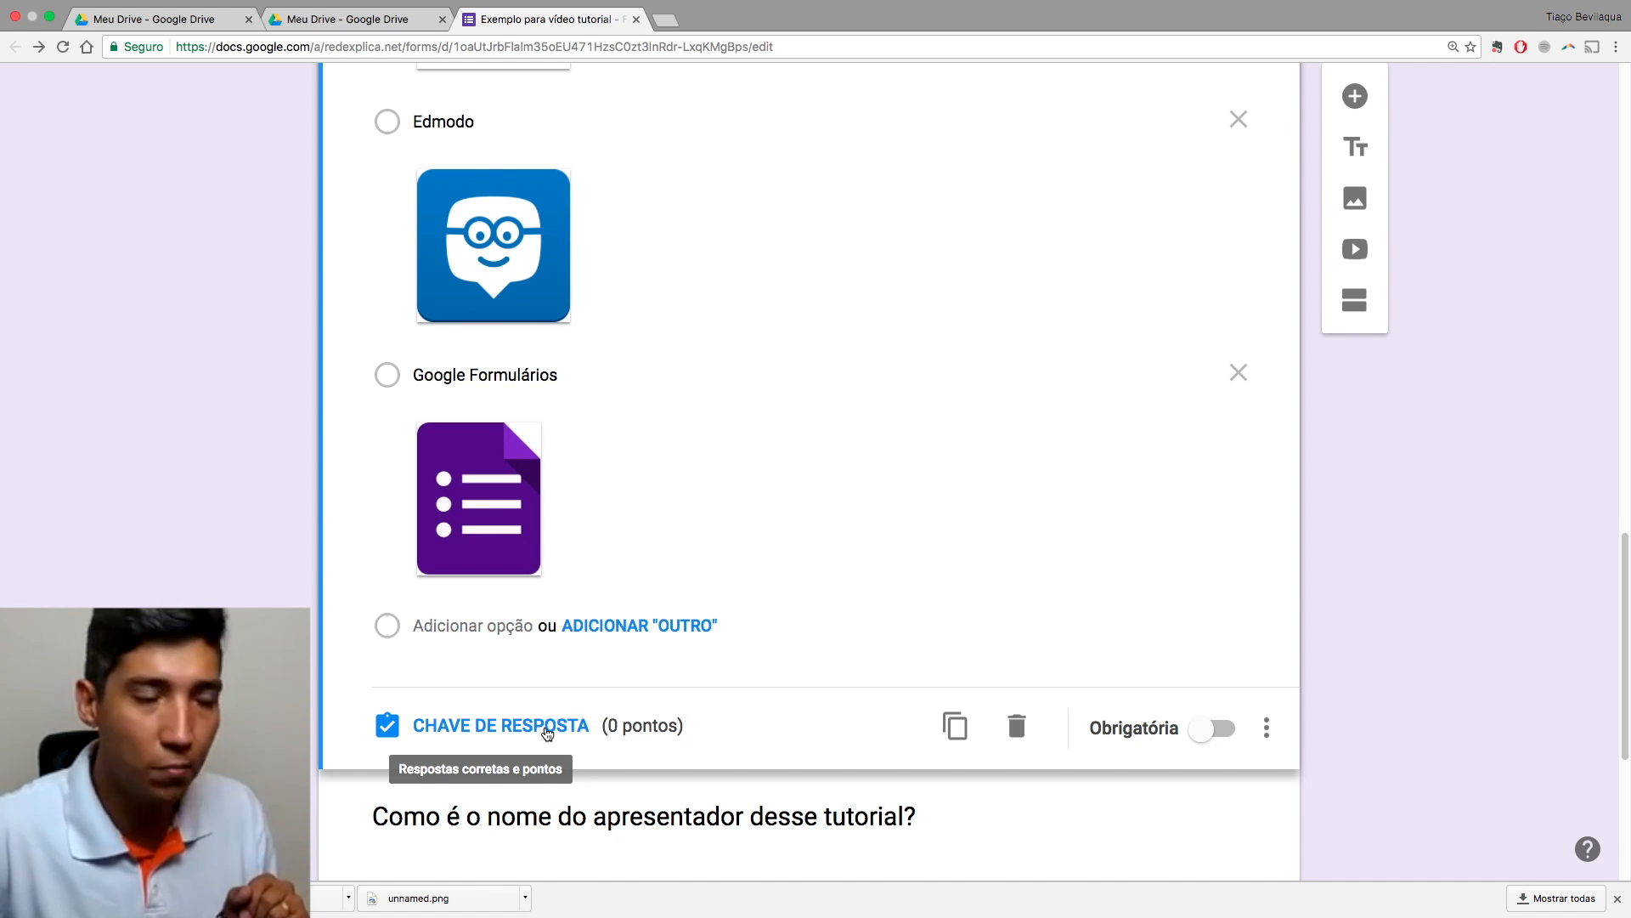
Step: In the answer key, give the G Suite question 1 point and mark Google Formulários correct
{"action": "left_click", "coordinate": [547, 733]}
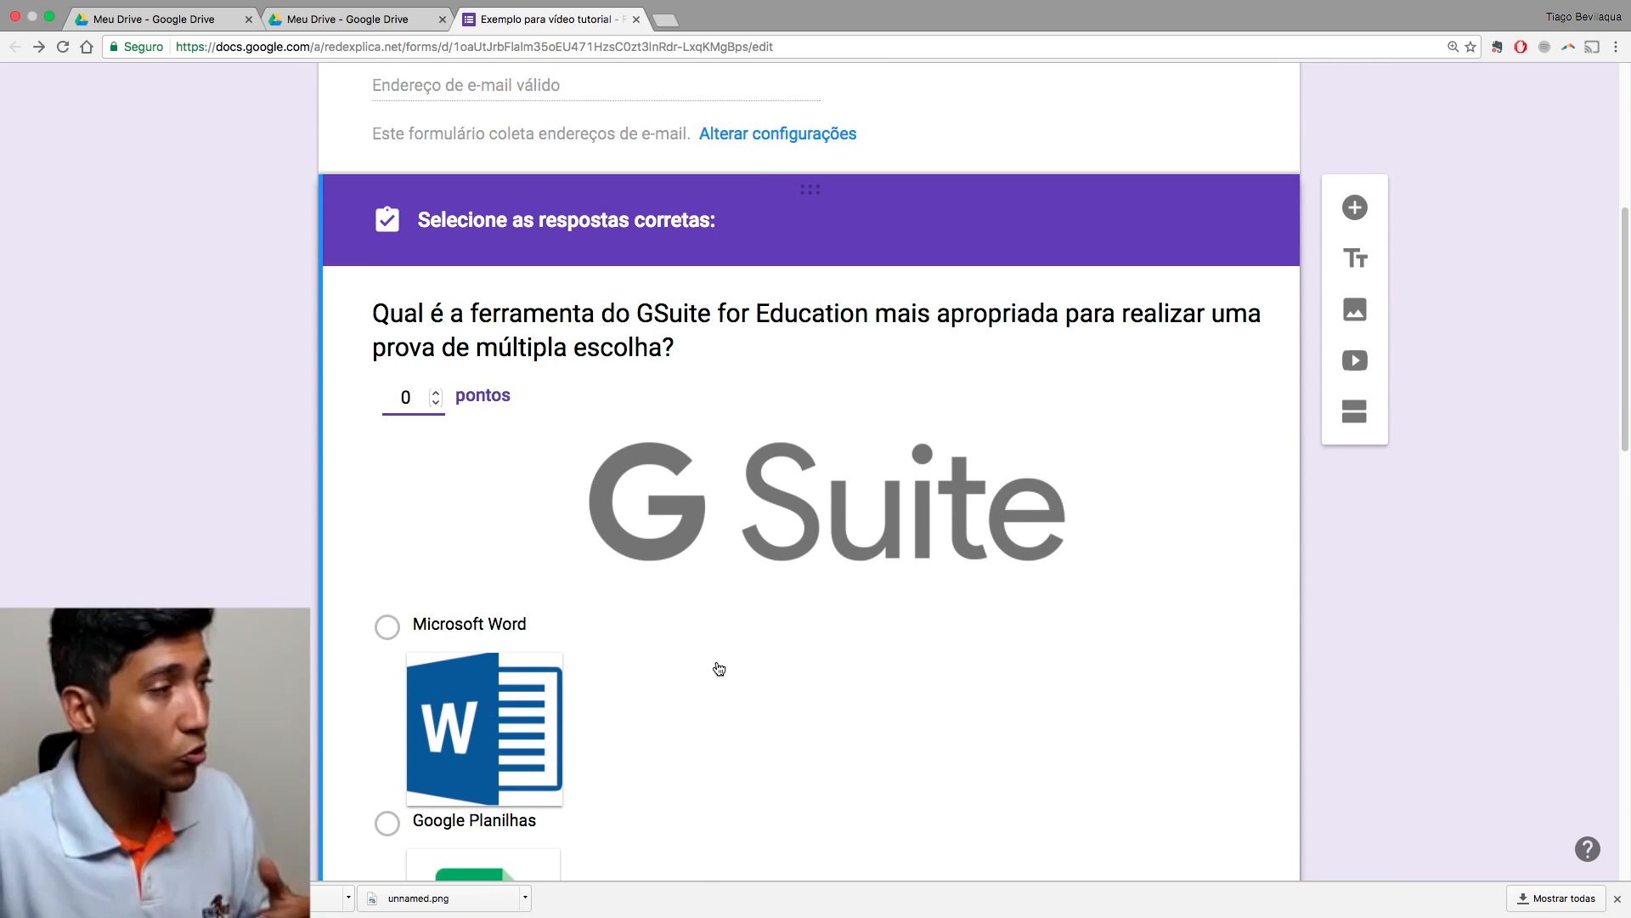
{"action": "left_click", "coordinate": [435, 393]}
{"action": "scroll", "coordinate": [664, 544], "scroll_direction": "down", "scroll_amount": 5}
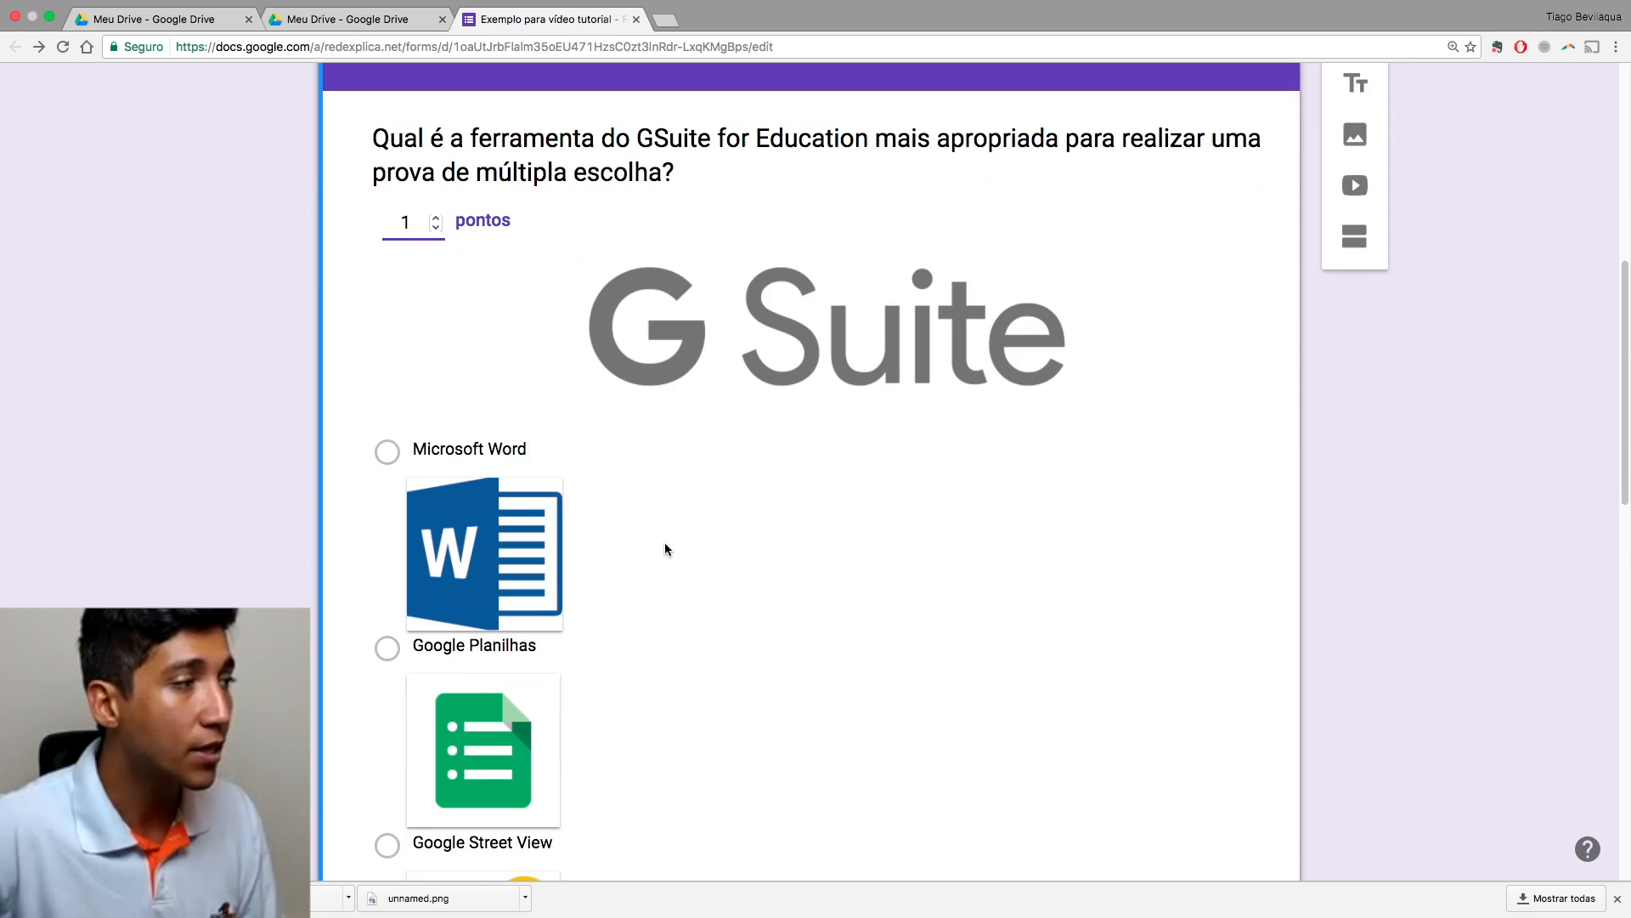
{"action": "scroll", "coordinate": [665, 548], "scroll_direction": "down", "scroll_amount": 8}
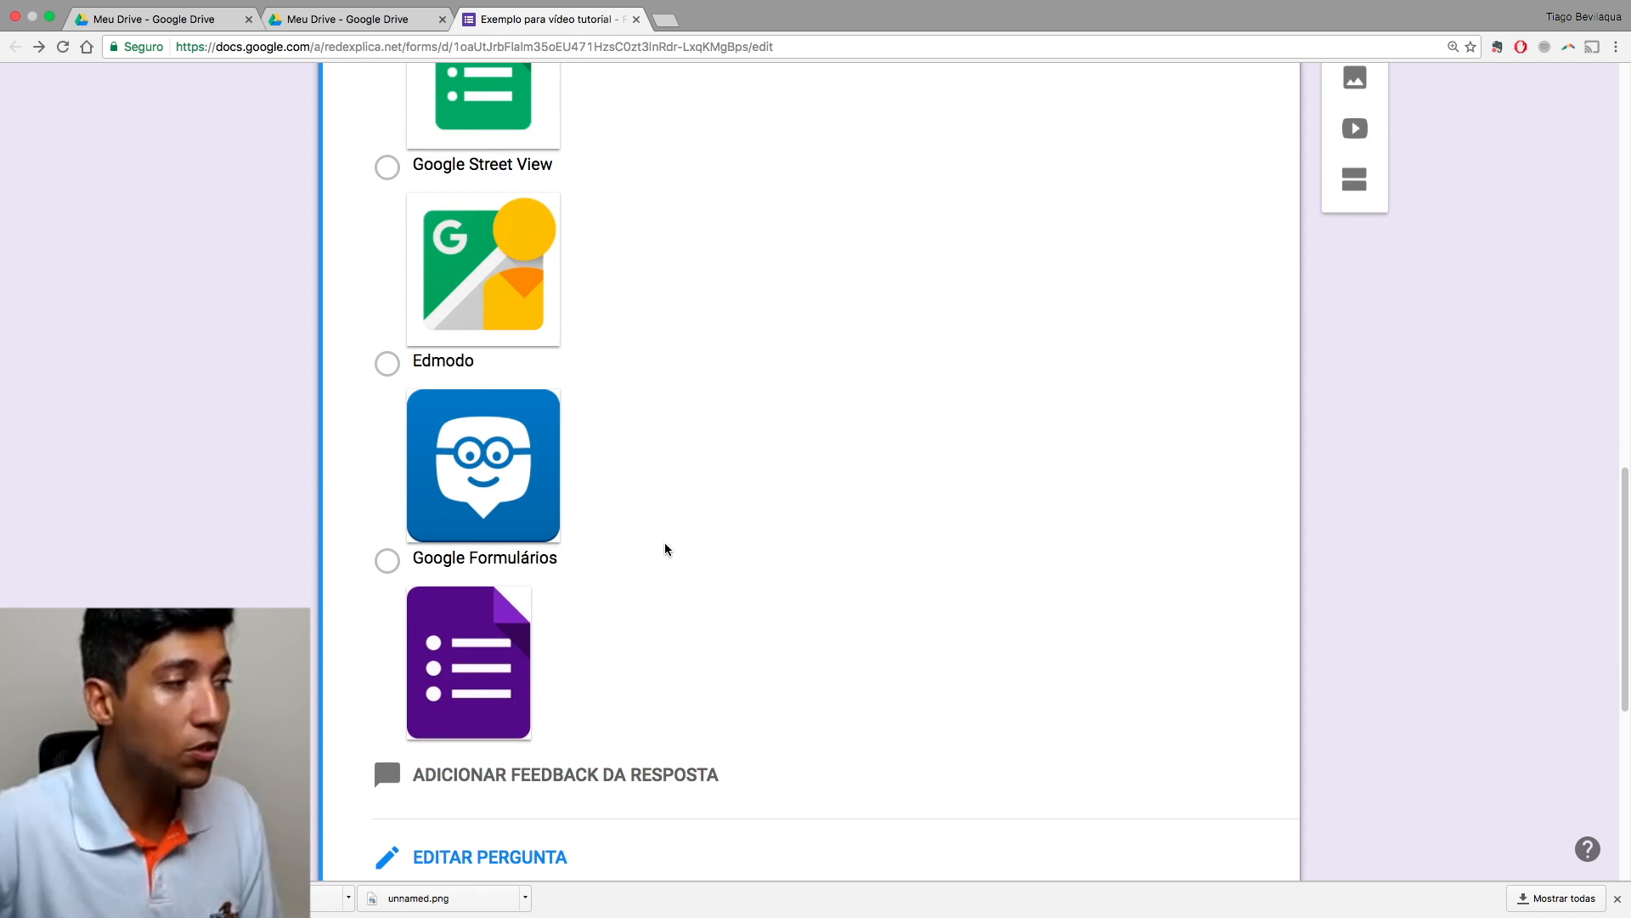
{"action": "left_click", "coordinate": [387, 560]}
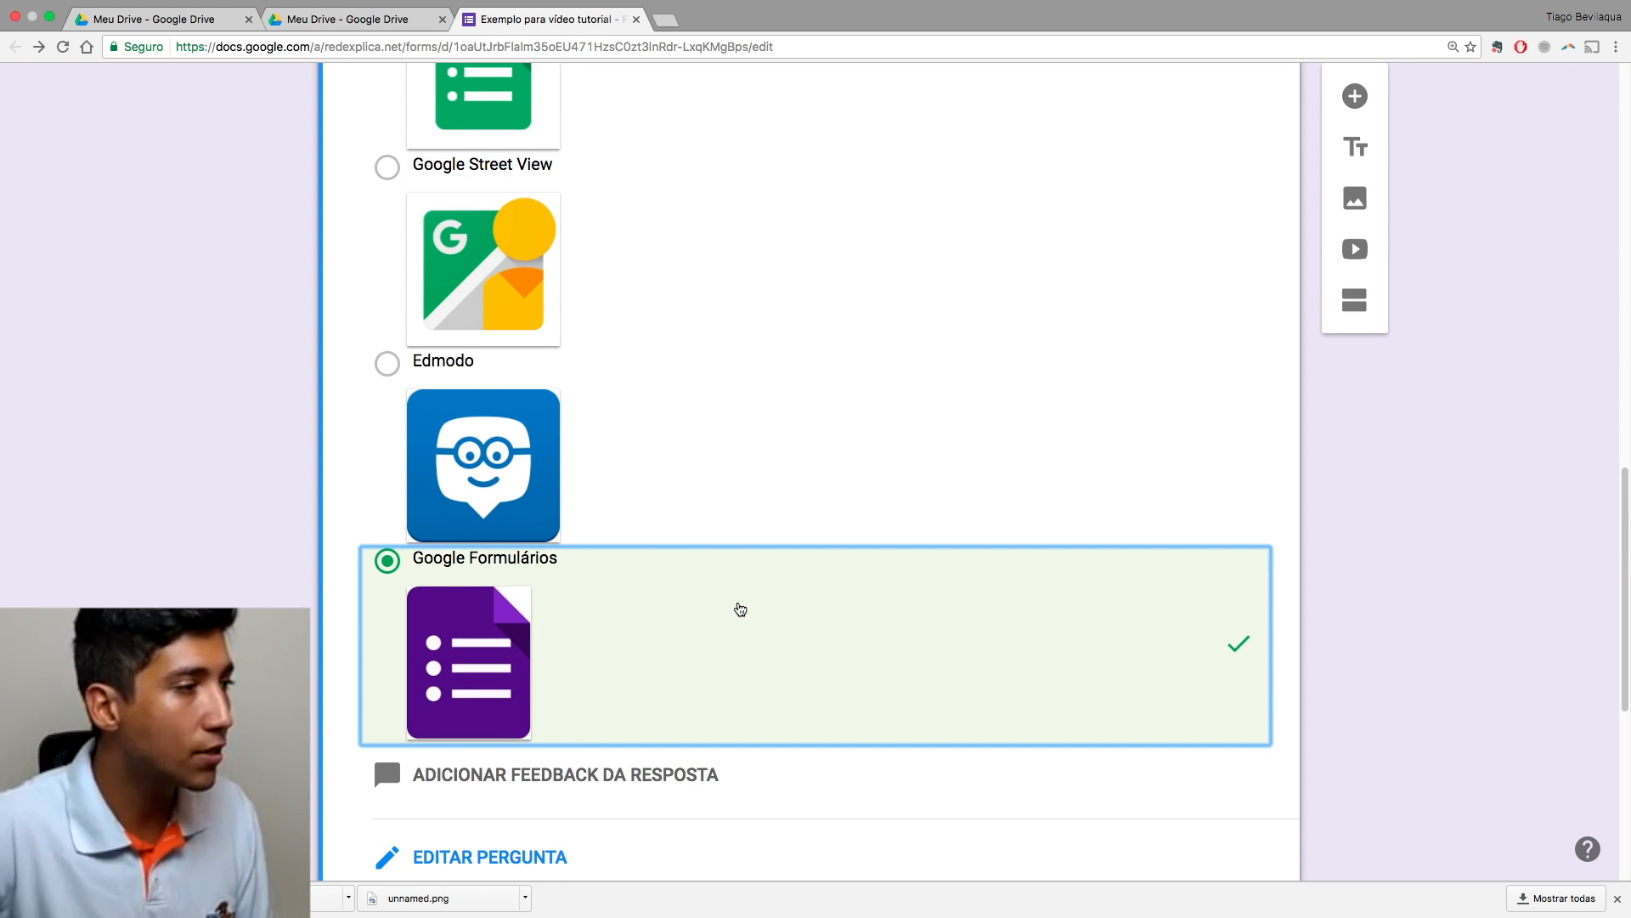
{"action": "scroll", "coordinate": [737, 608], "scroll_direction": "down", "scroll_amount": 4}
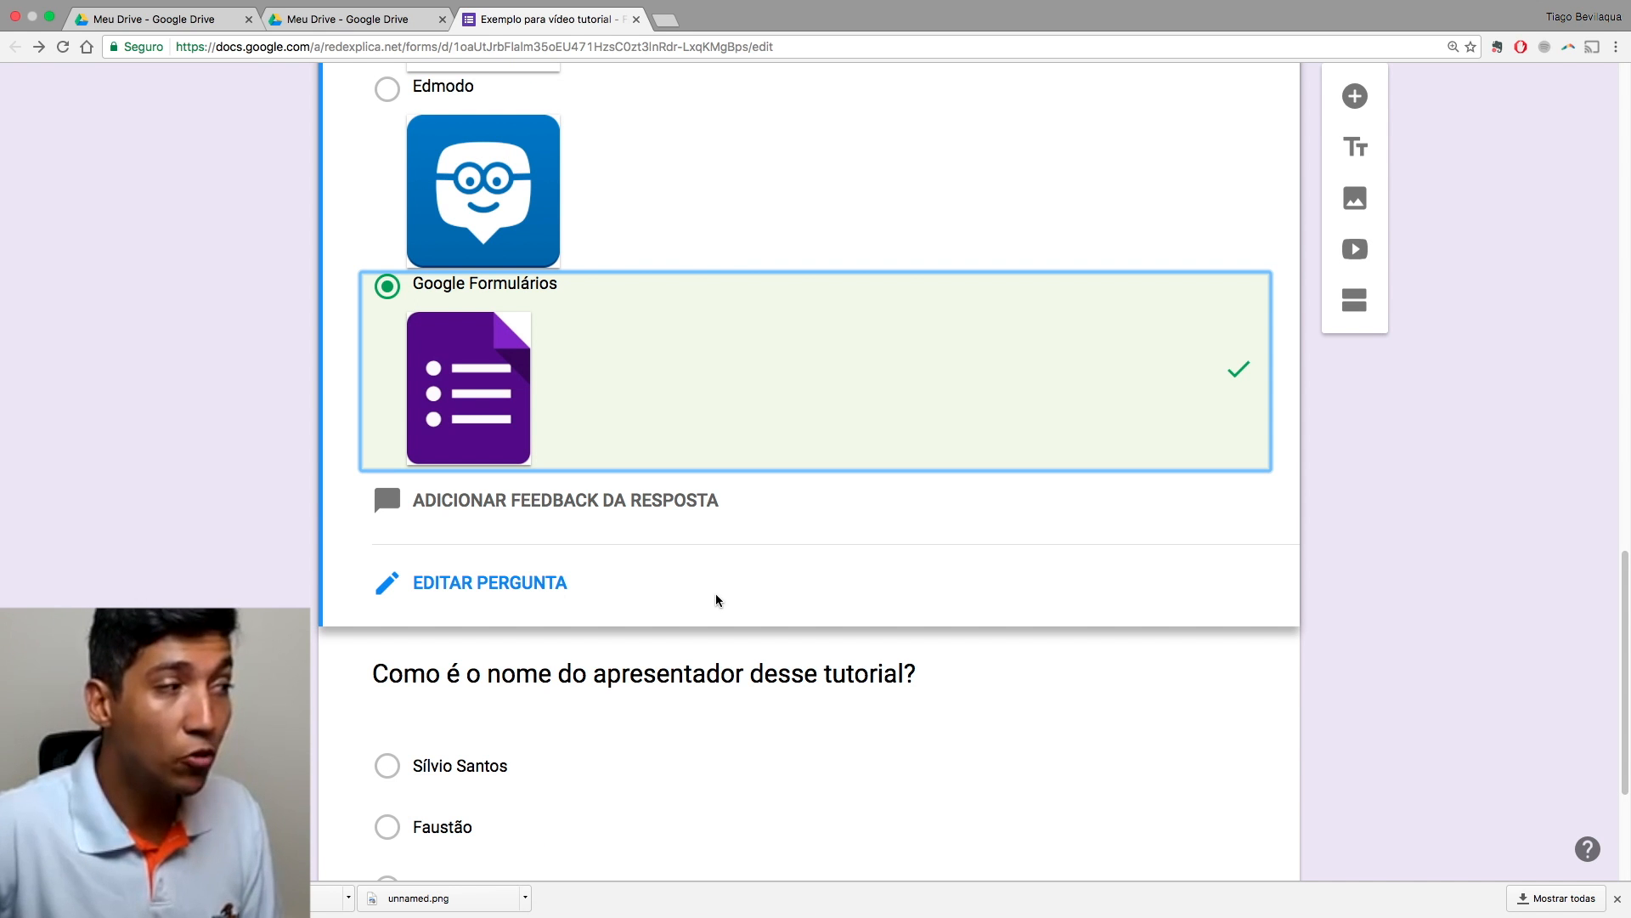
Step: Set incorrect feedback 'Preste atenção ao tutorial, coração!' and correct feedback 'Brilhou muito!', then save
{"action": "left_click", "coordinate": [555, 514]}
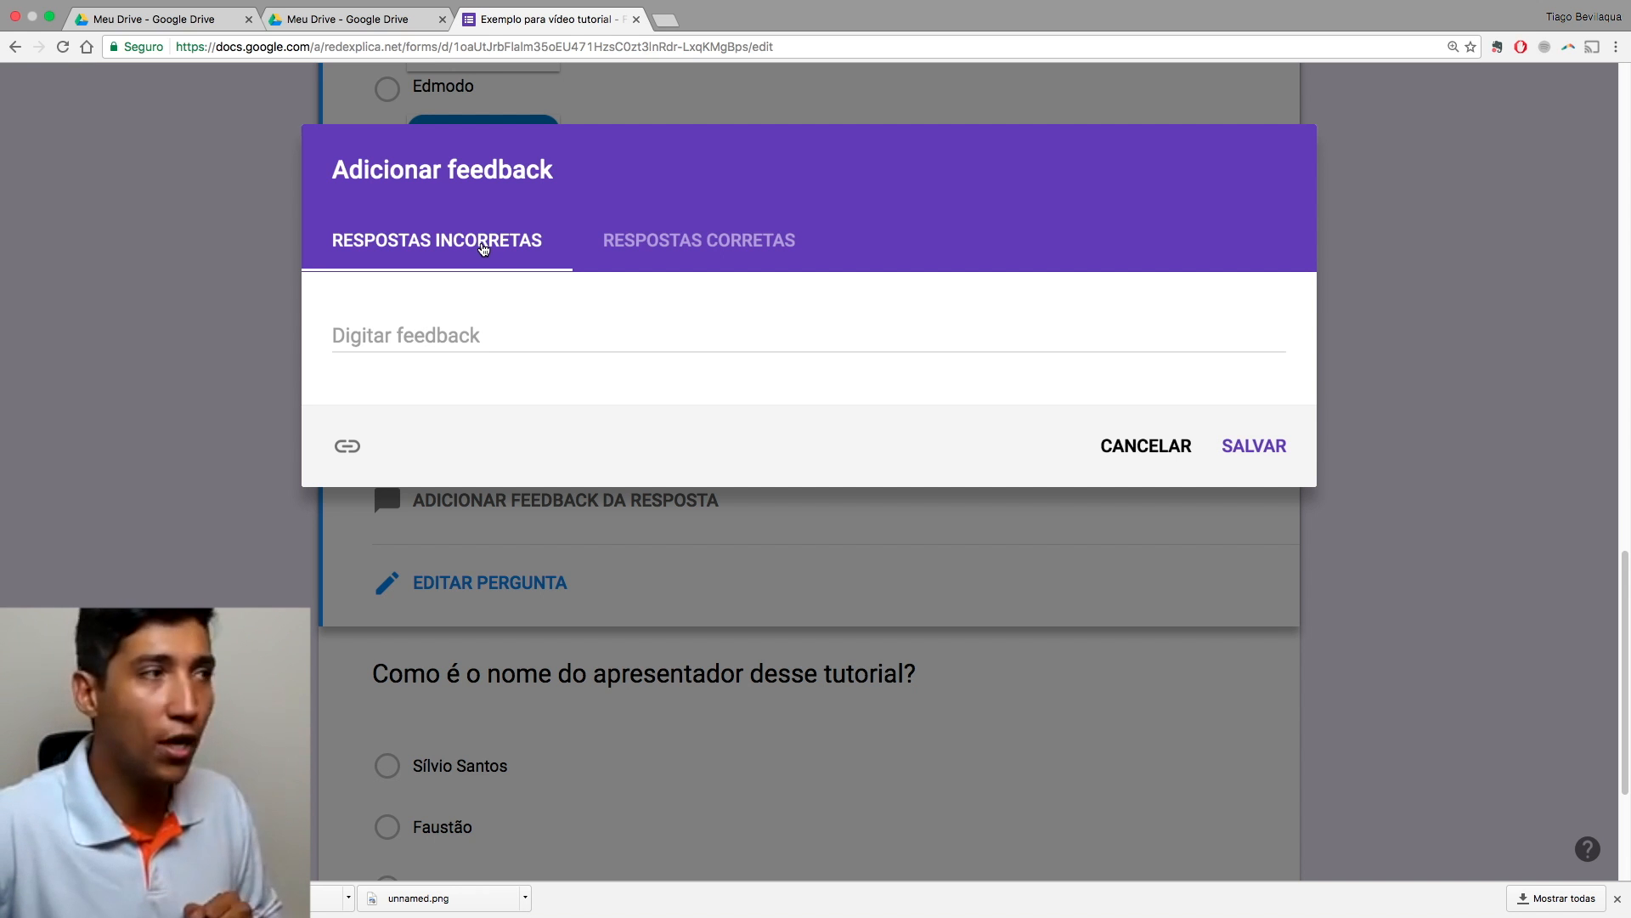
{"action": "left_click", "coordinate": [456, 335]}
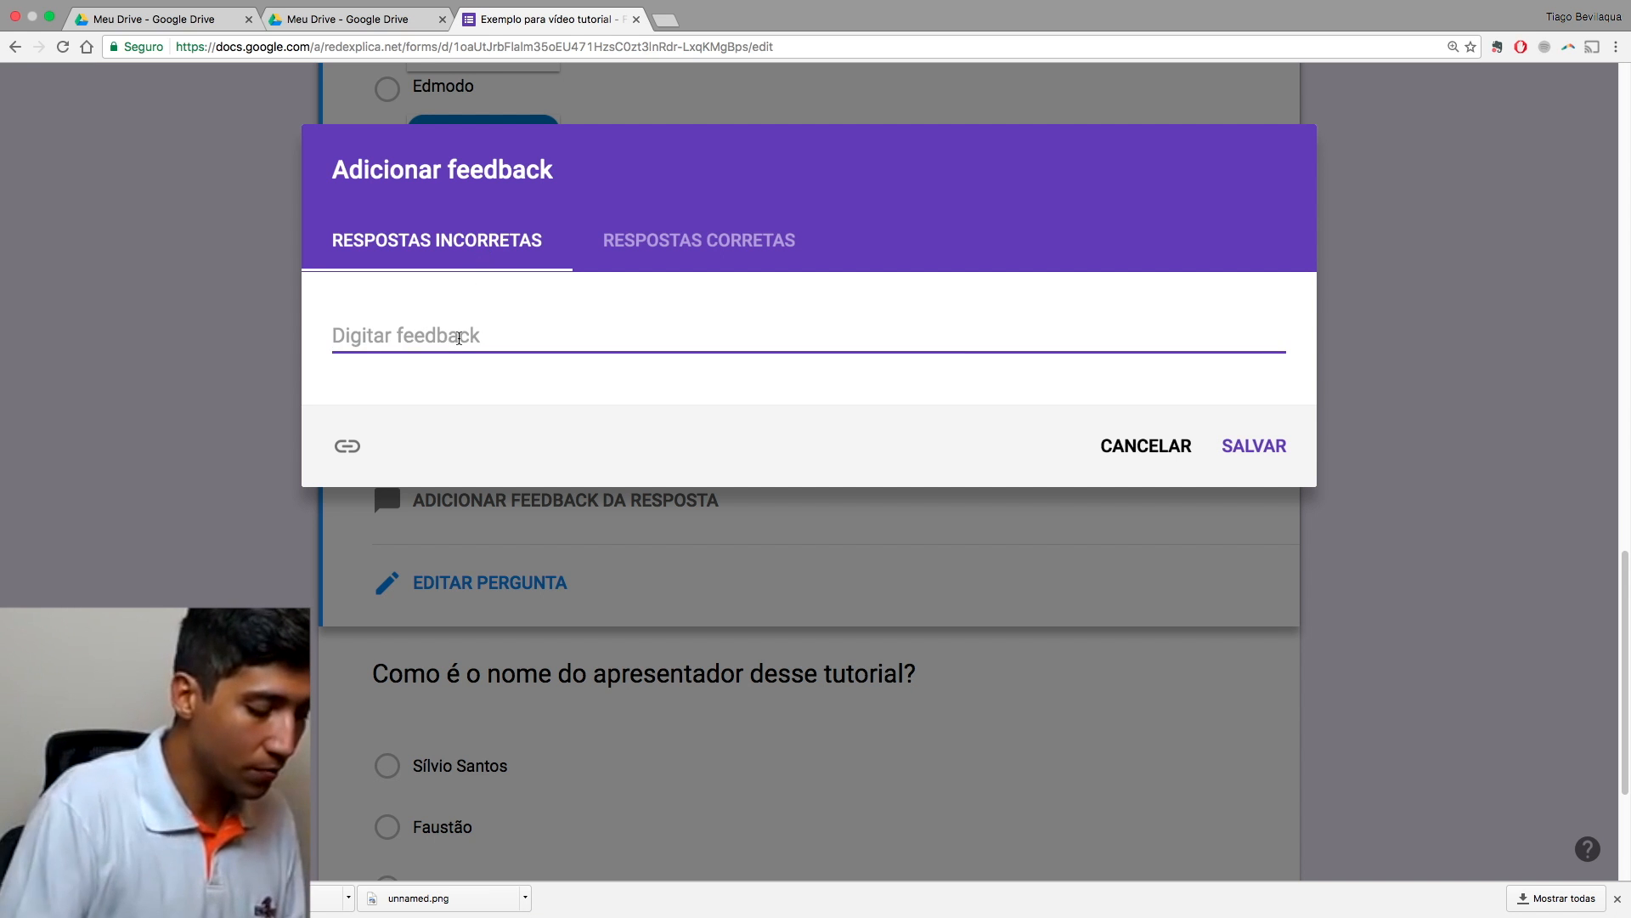
{"action": "type", "text": "Preste atenção ao tutorial, coraç~"}
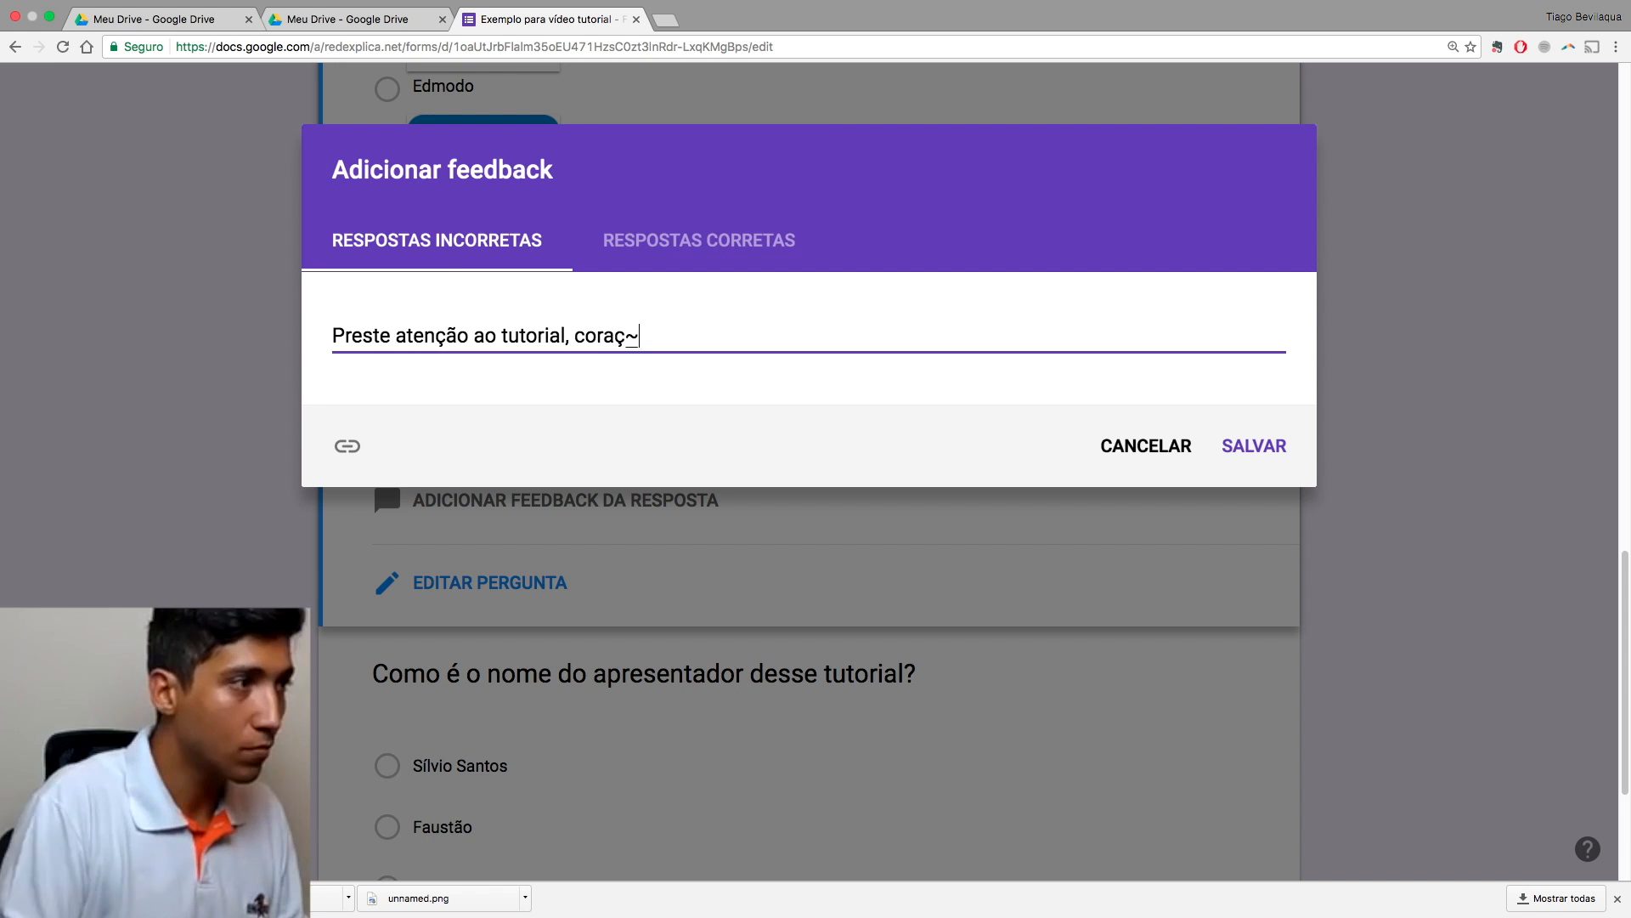
{"action": "type", "text": "ão!"}
{"action": "left_click", "coordinate": [627, 240]}
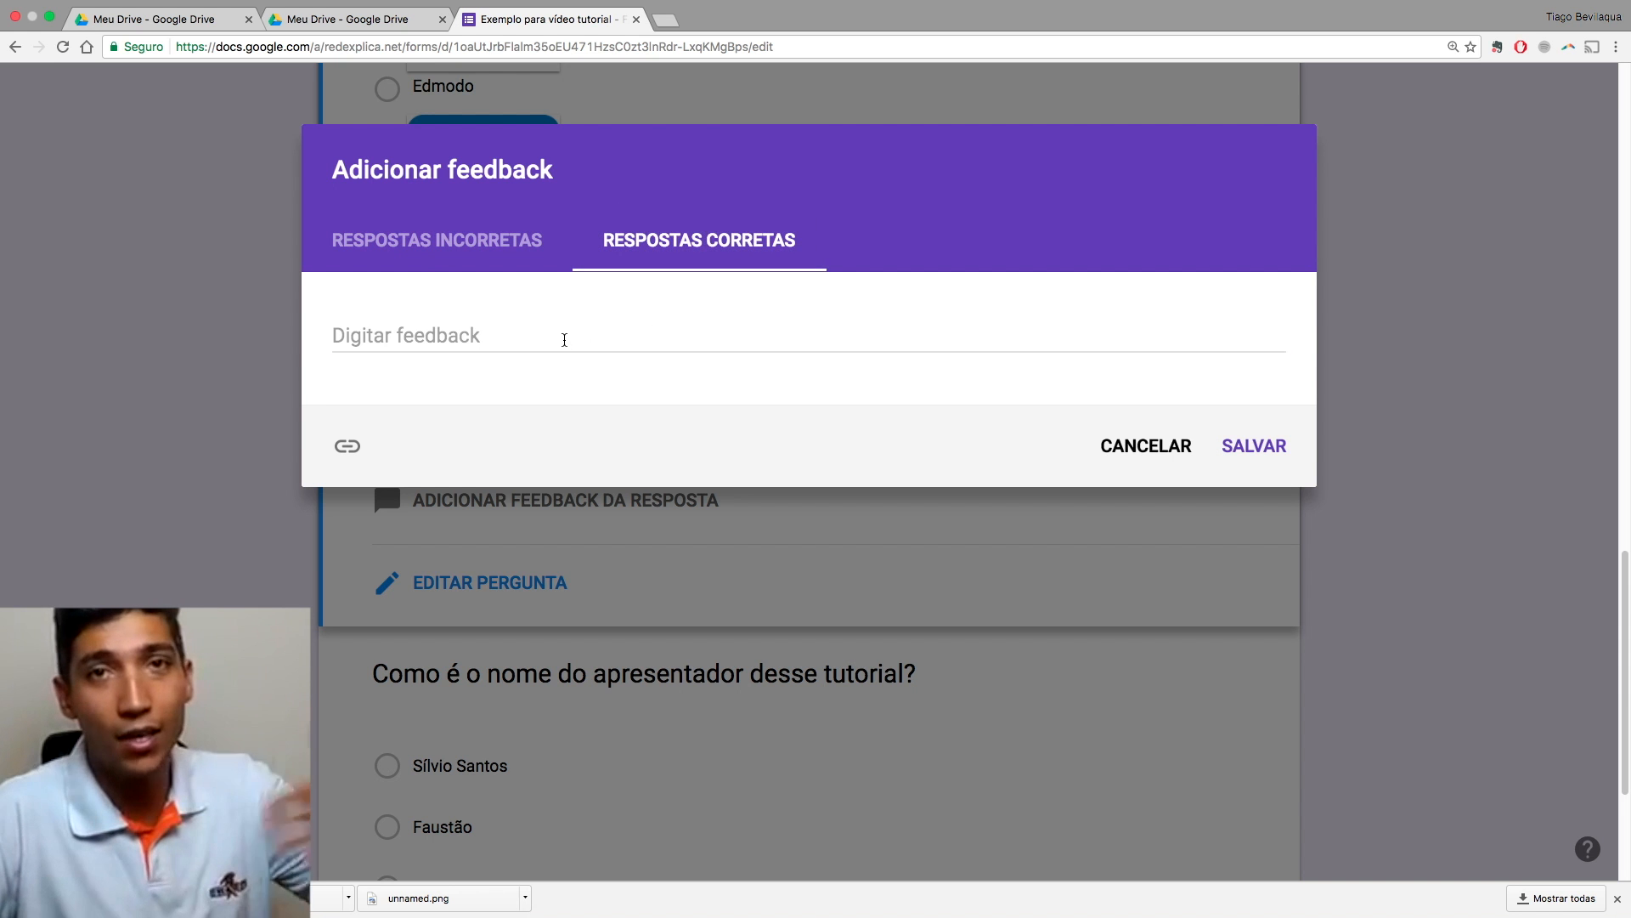
{"action": "left_click", "coordinate": [564, 338]}
{"action": "type", "text": "Brilhou muito!"}
{"action": "left_click", "coordinate": [1261, 457]}
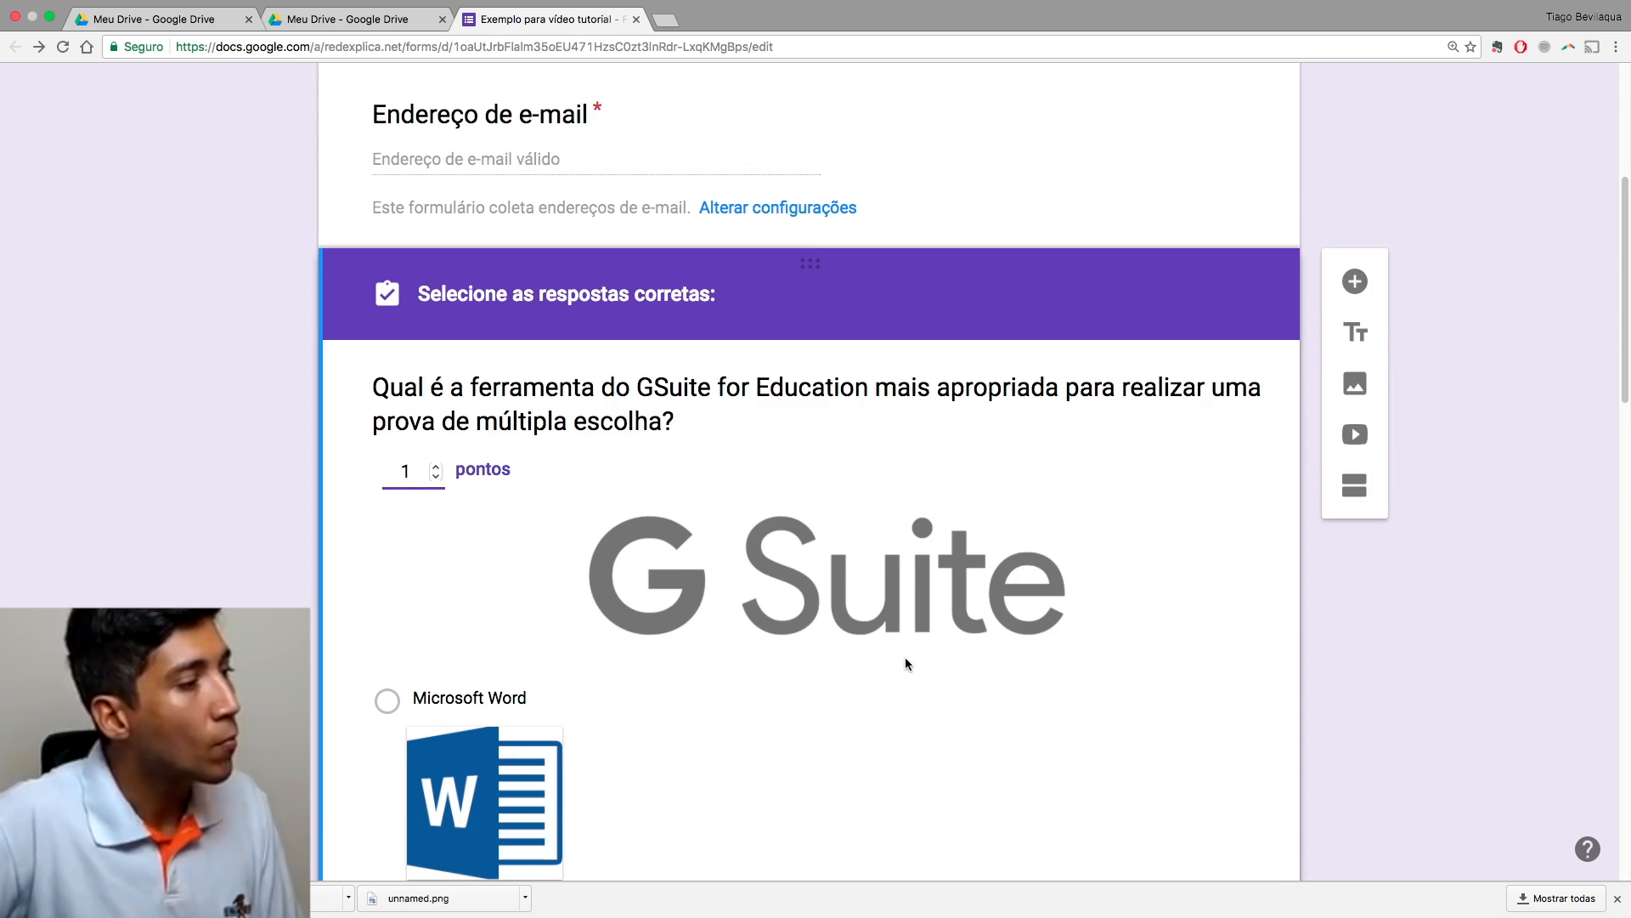
Step: Scroll down and select the presenter-name question for editing
{"action": "scroll", "coordinate": [905, 656], "scroll_direction": "down", "scroll_amount": 15}
{"action": "scroll", "coordinate": [905, 663], "scroll_direction": "down", "scroll_amount": 4}
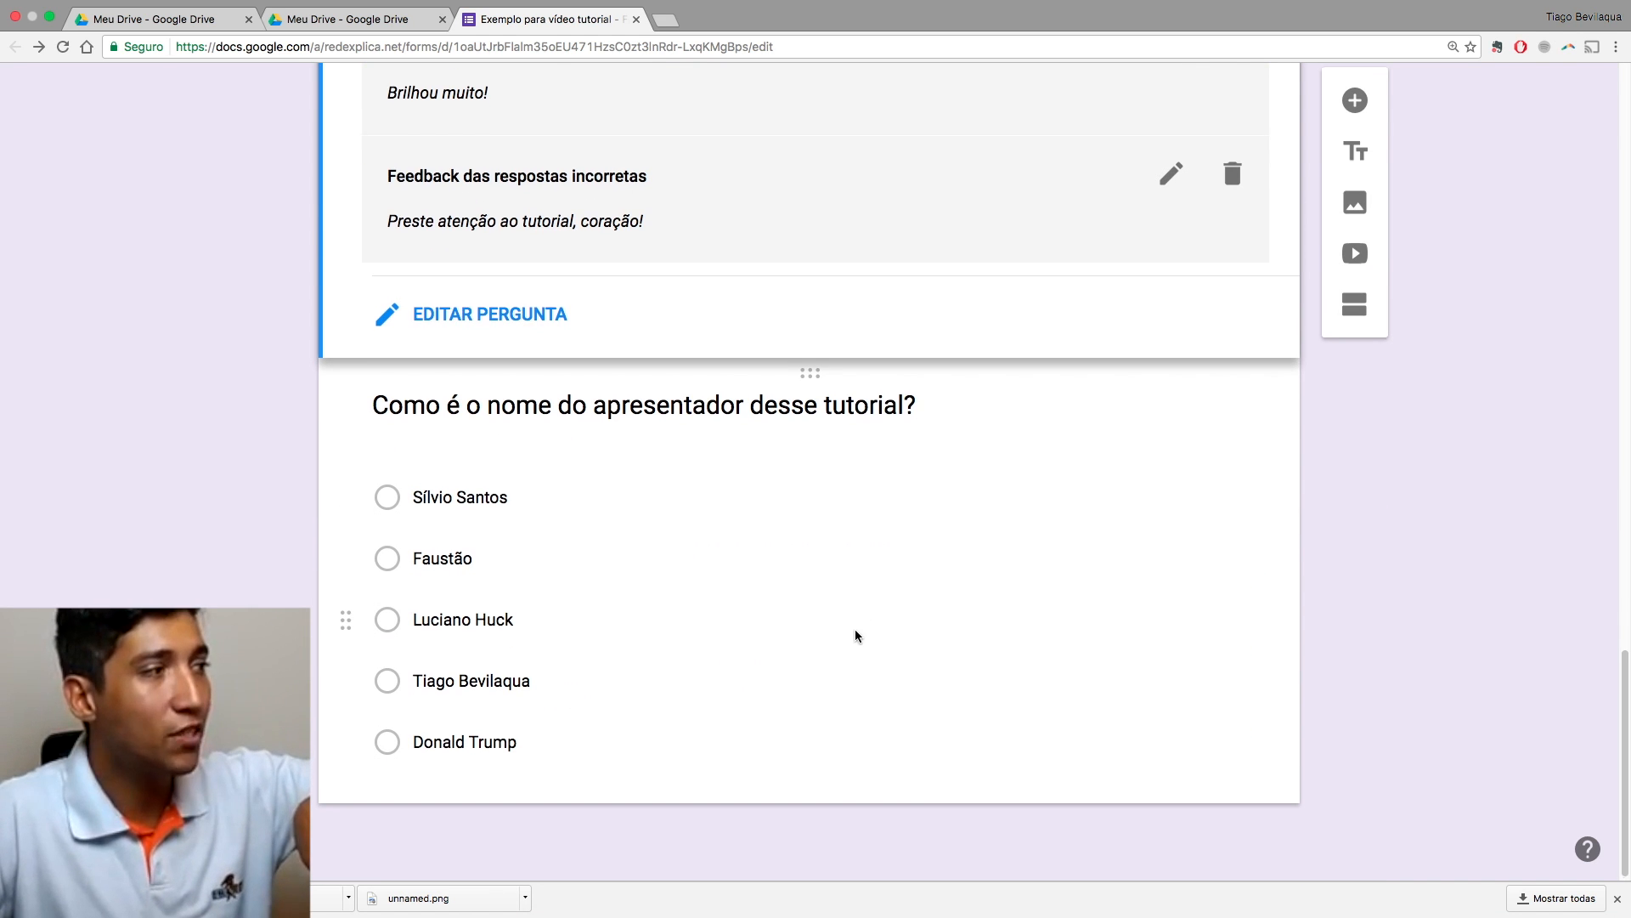
{"action": "scroll", "coordinate": [855, 634], "scroll_direction": "up", "scroll_amount": 7}
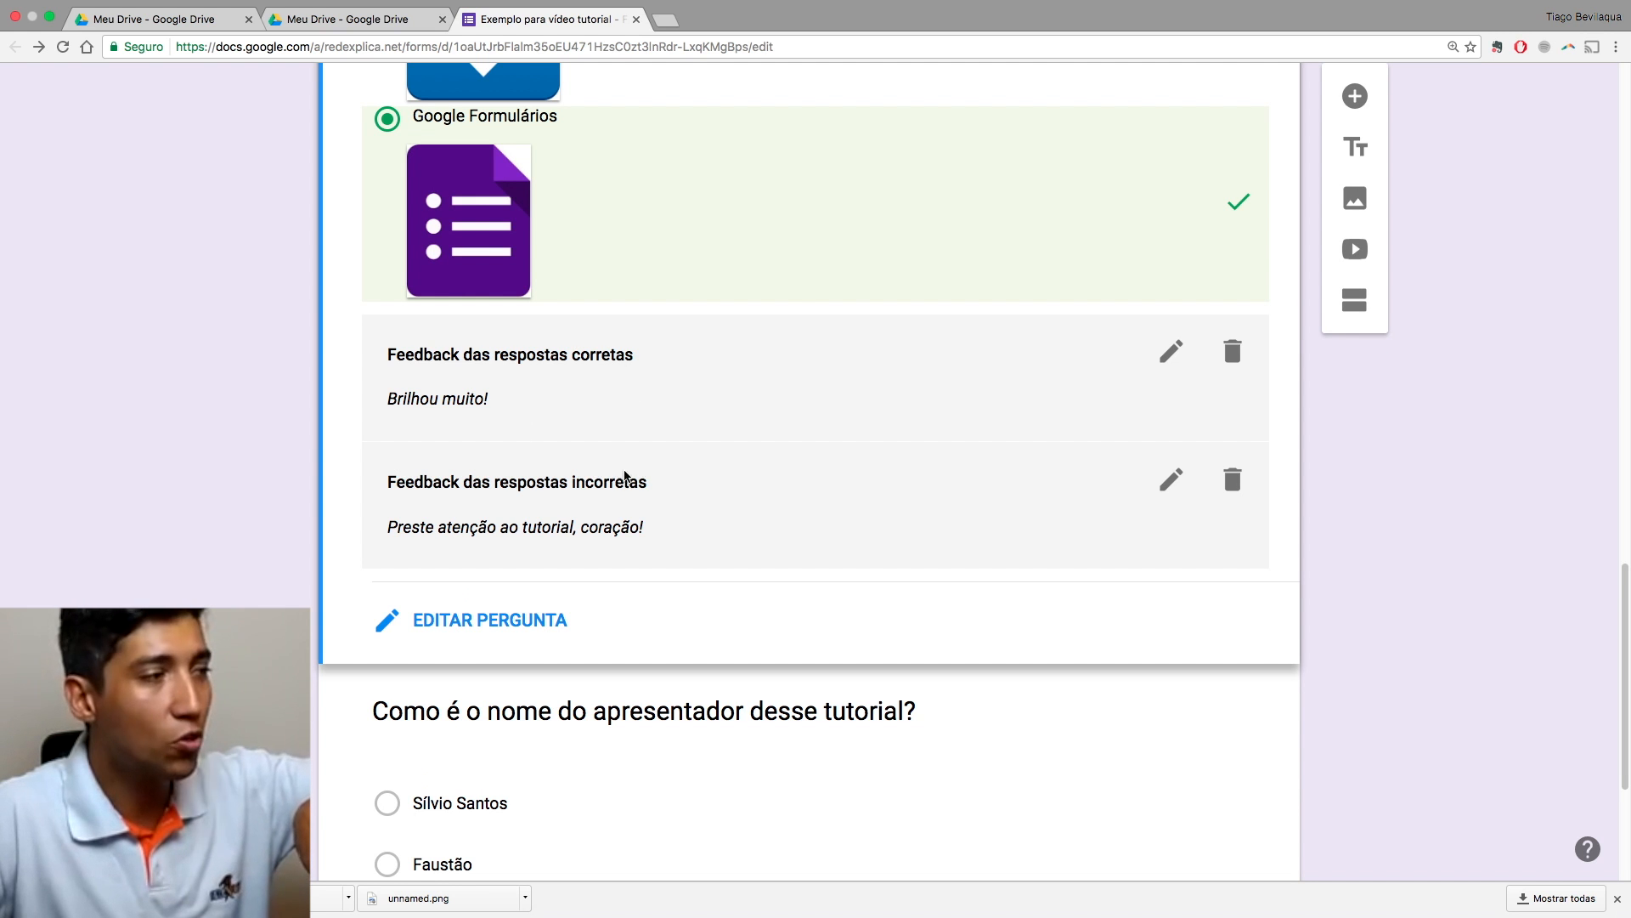
{"action": "scroll", "coordinate": [805, 515], "scroll_direction": "down", "scroll_amount": 6}
{"action": "scroll", "coordinate": [804, 514], "scroll_direction": "down", "scroll_amount": 1}
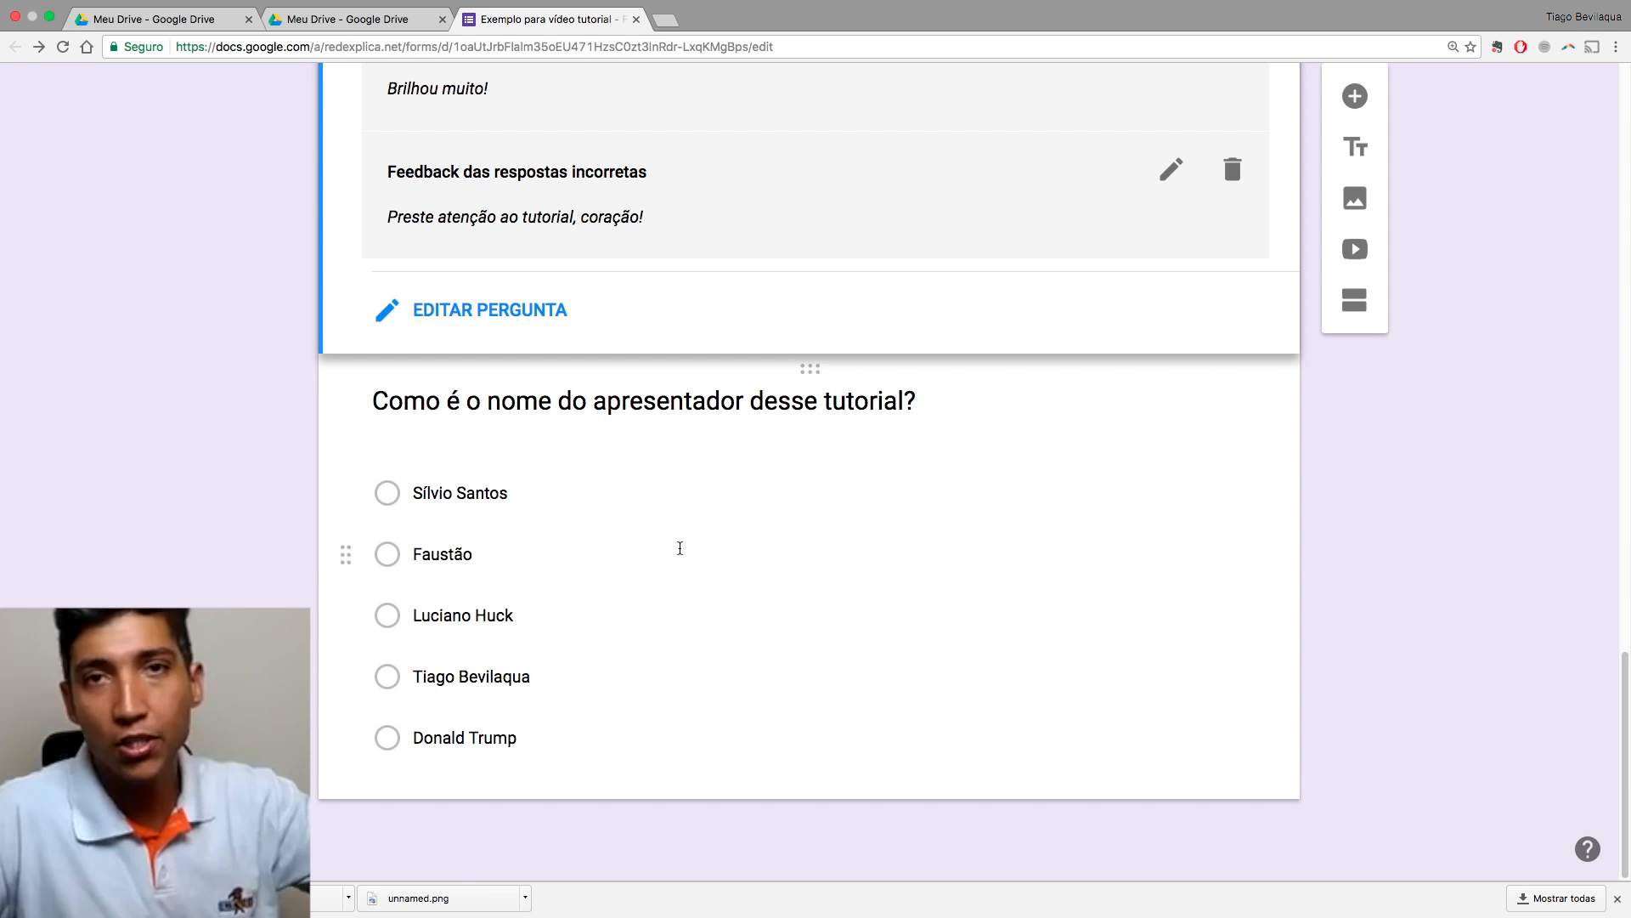
{"action": "left_click", "coordinate": [714, 582]}
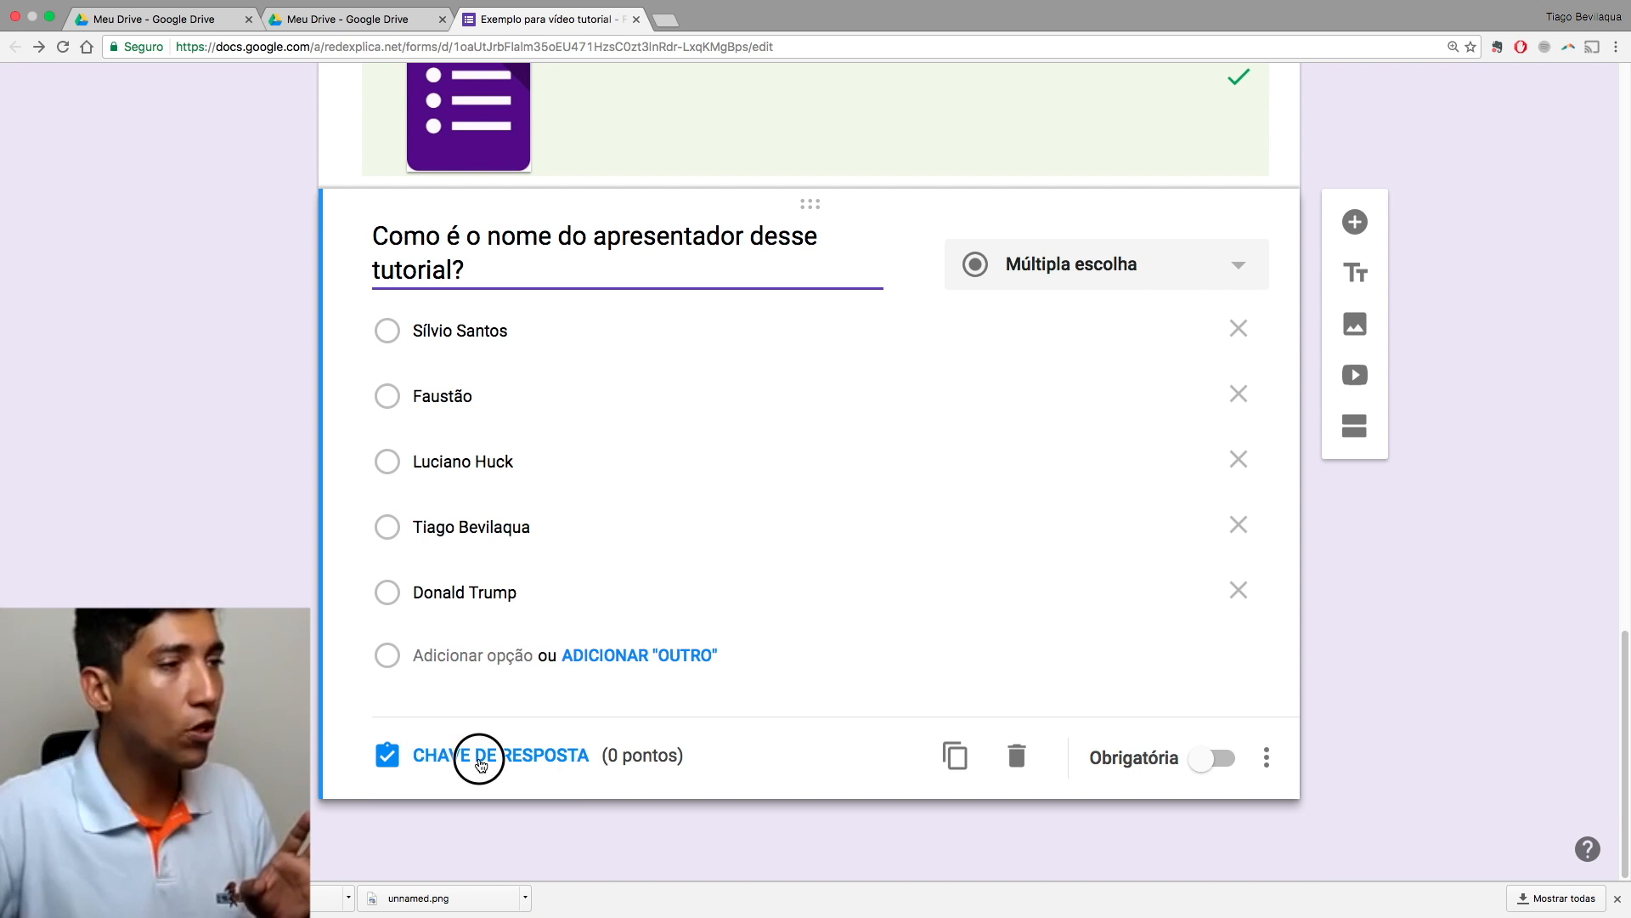
Step: Give the presenter question 1 point, with its fourth option marked as the correct answer
{"action": "left_click", "coordinate": [477, 755]}
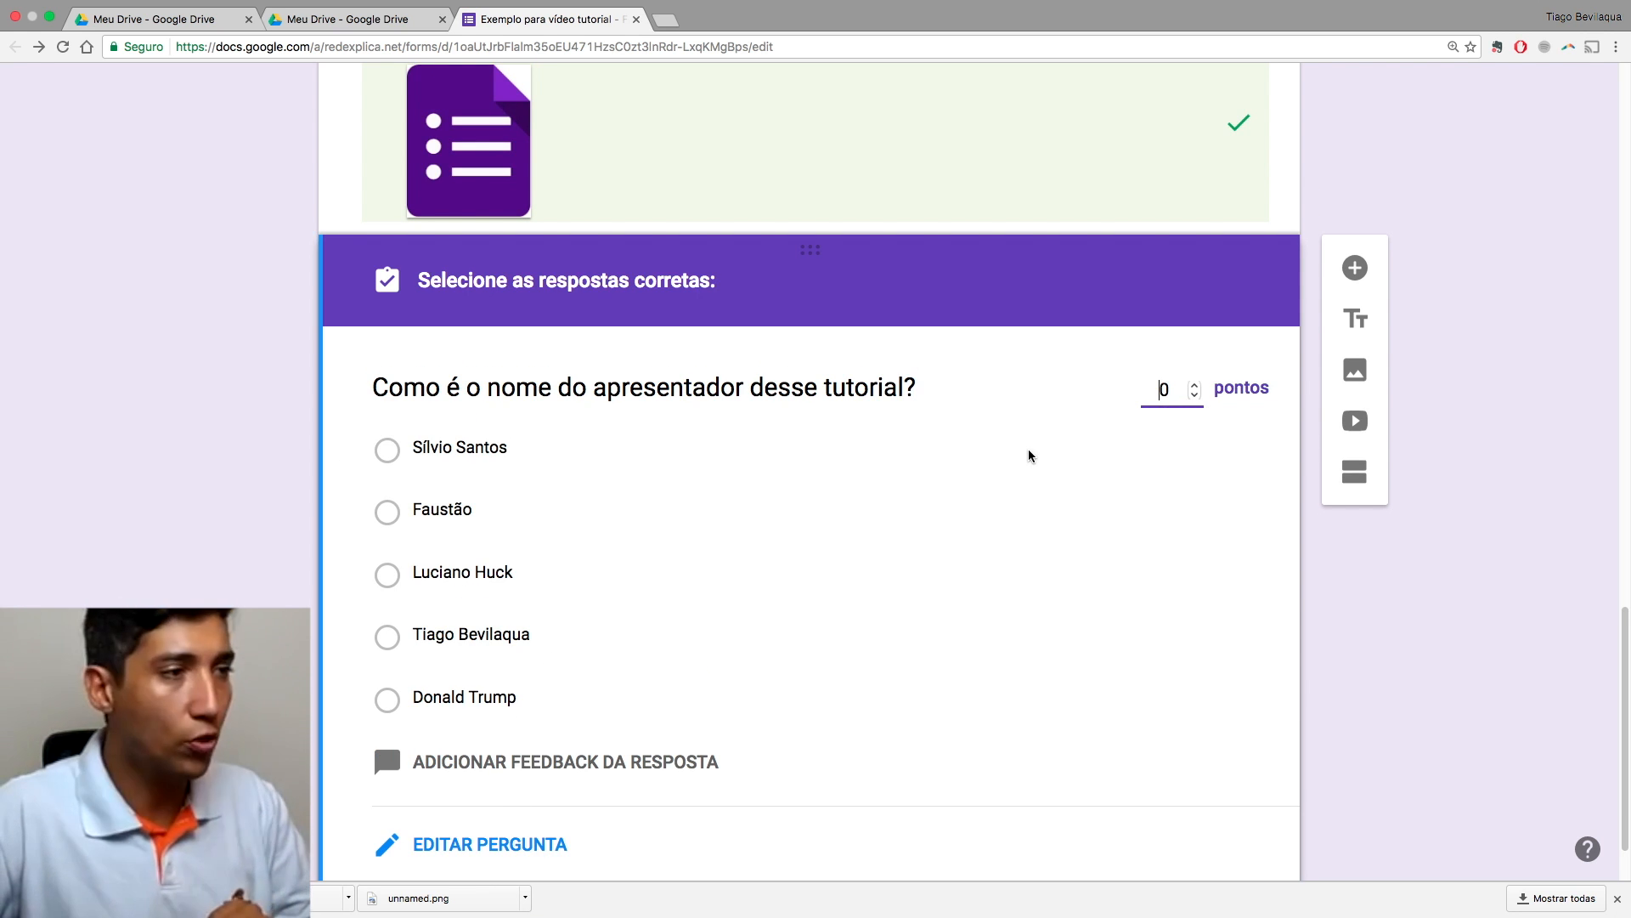
{"action": "left_click", "coordinate": [1195, 384]}
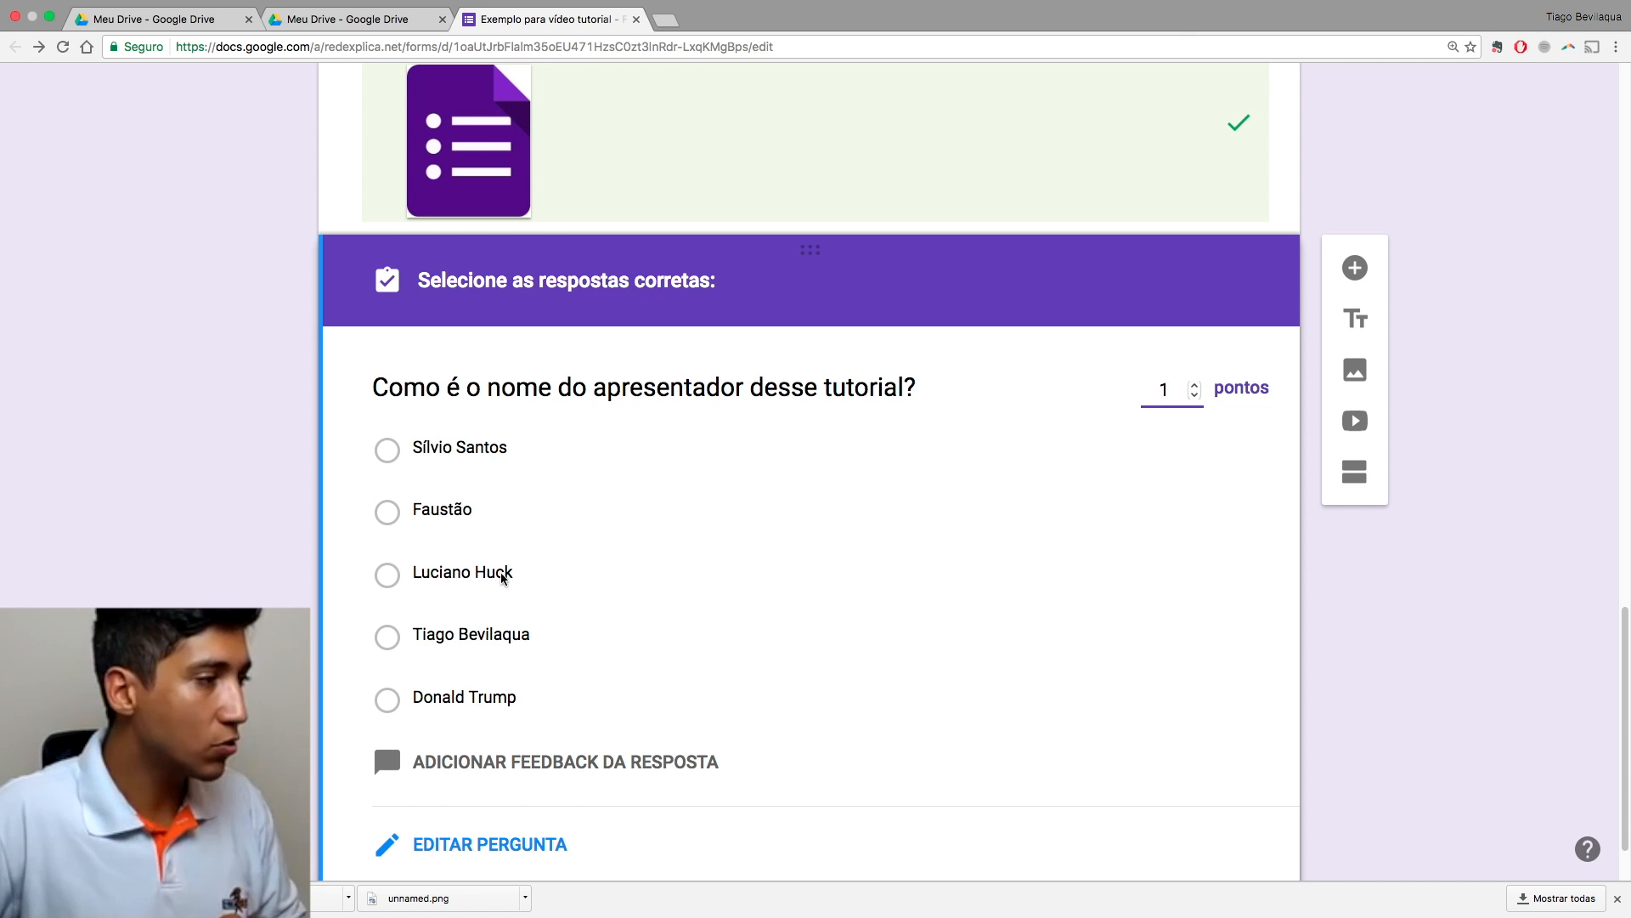
{"action": "left_click", "coordinate": [391, 637]}
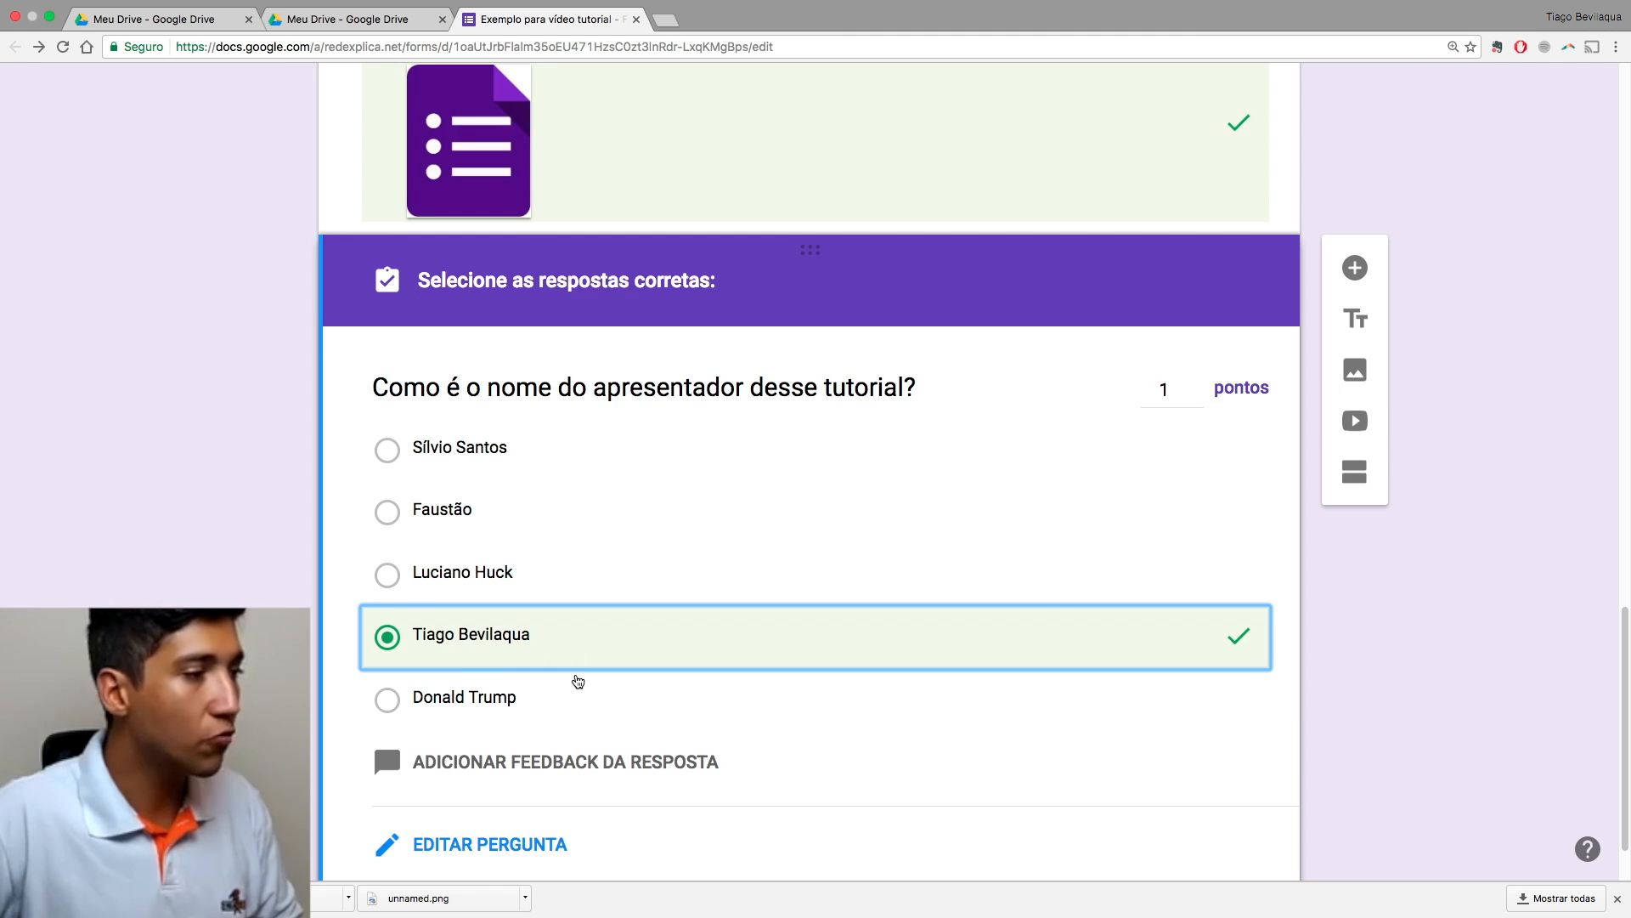
{"action": "scroll", "coordinate": [575, 680], "scroll_direction": "down", "scroll_amount": 2}
Step: Write the wrong-answer feedback 'Errou feio, ele é muito mais famoso…' and the right-answer feedback 'Baita apresentador!'
{"action": "left_click", "coordinate": [561, 674]}
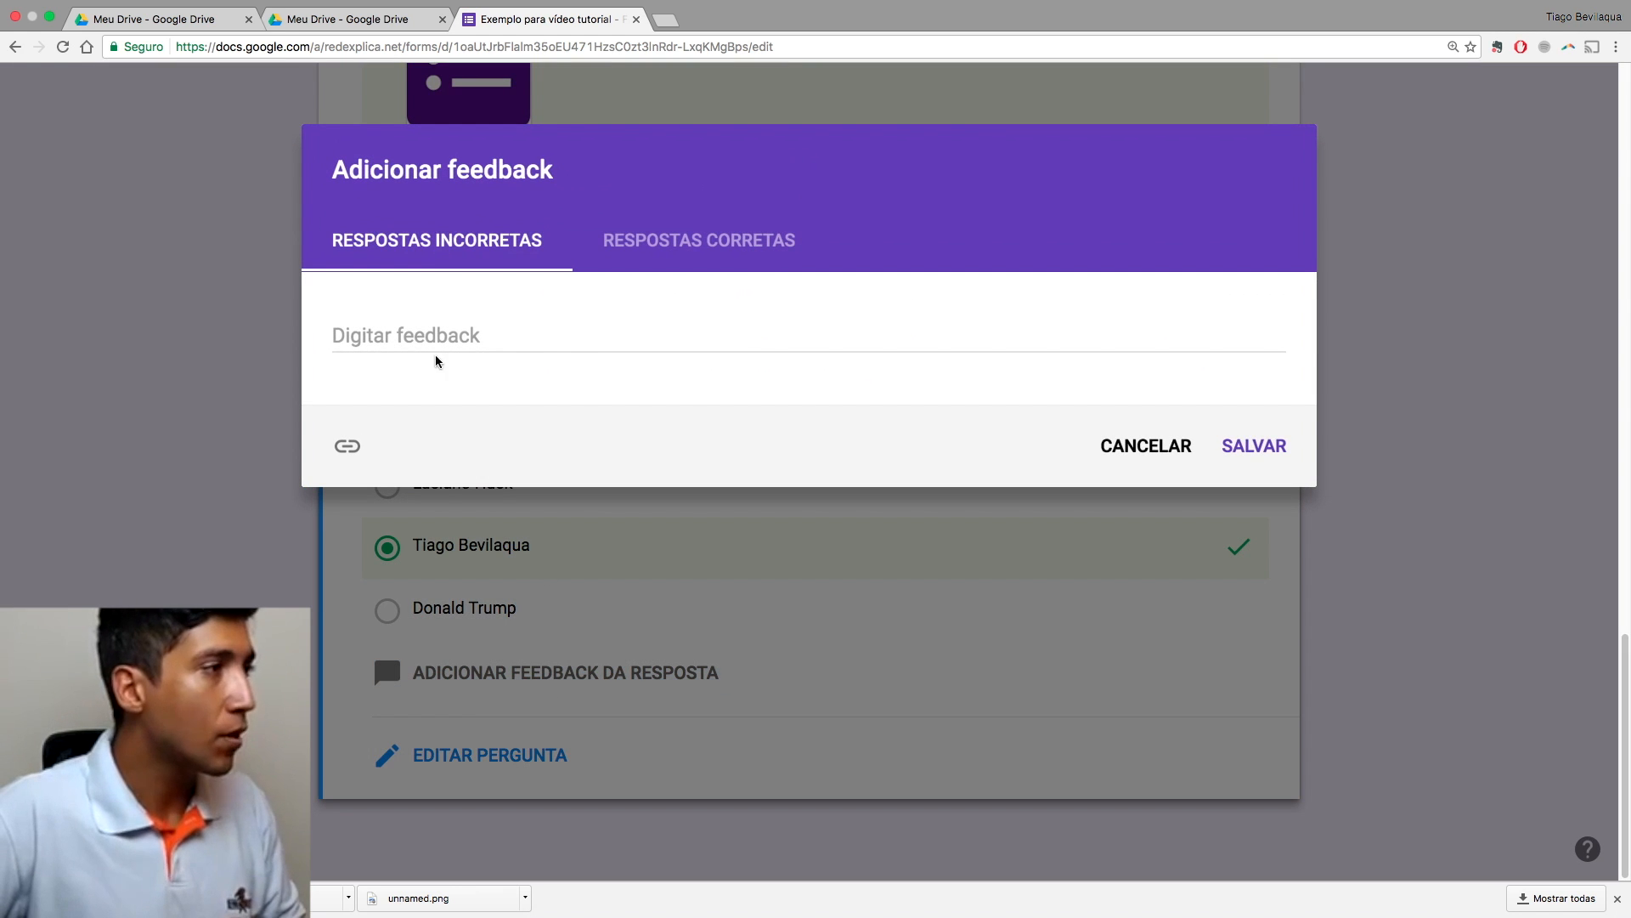
{"action": "left_click", "coordinate": [451, 321]}
{"action": "type", "text": "Errou feio, ele é muito mais famoso"}
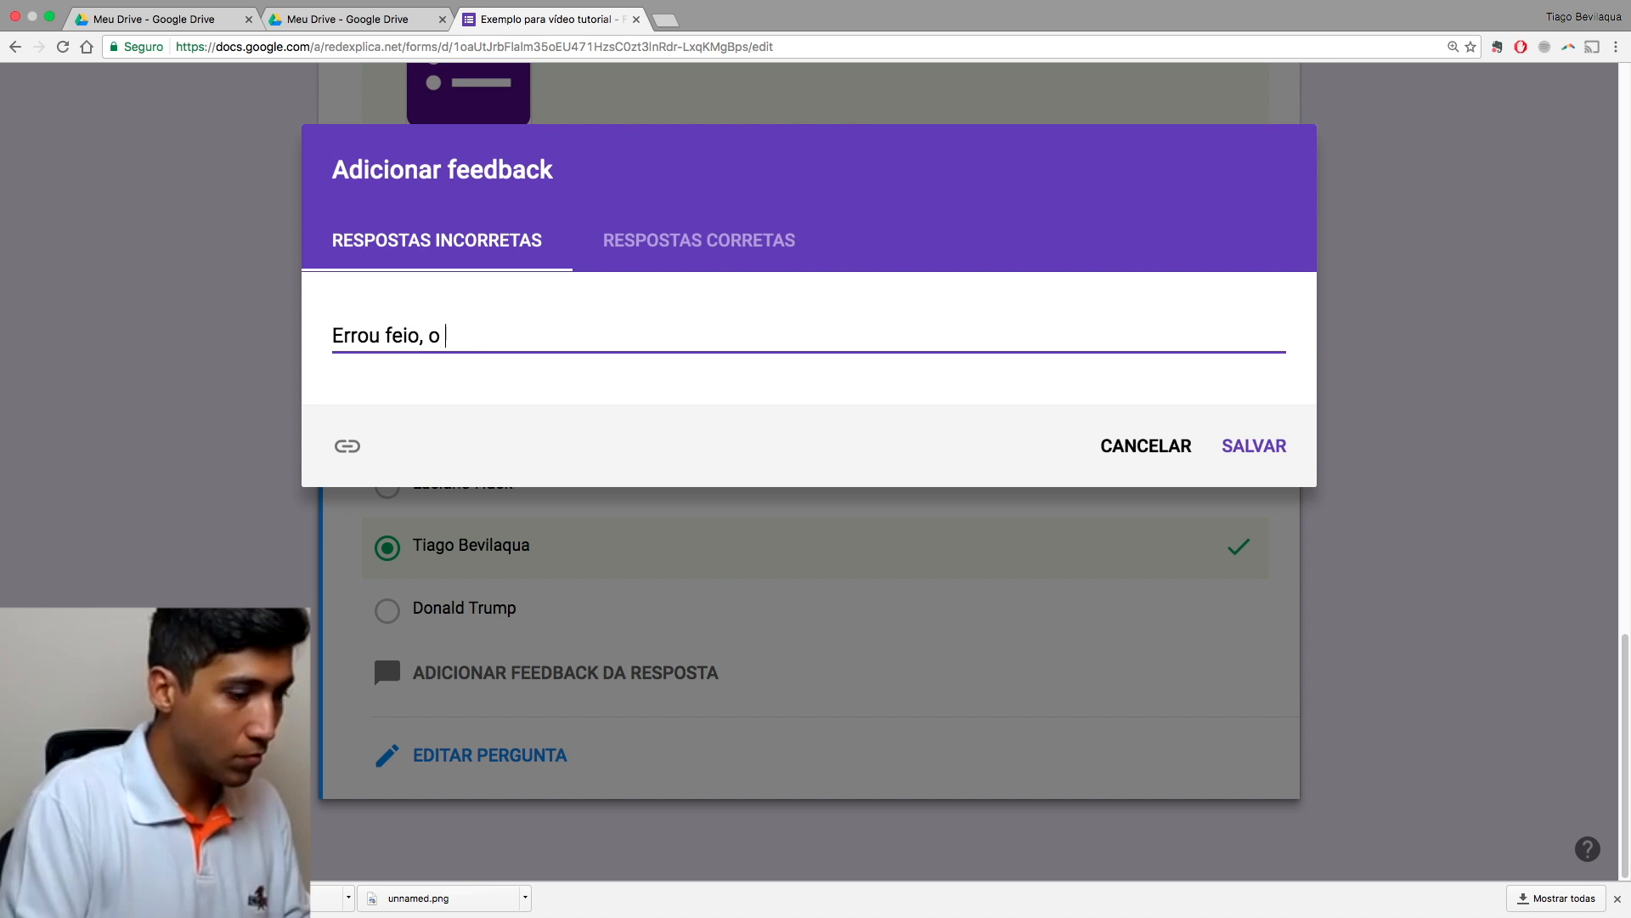
{"action": "type", "text": " do que esse que você assi"}
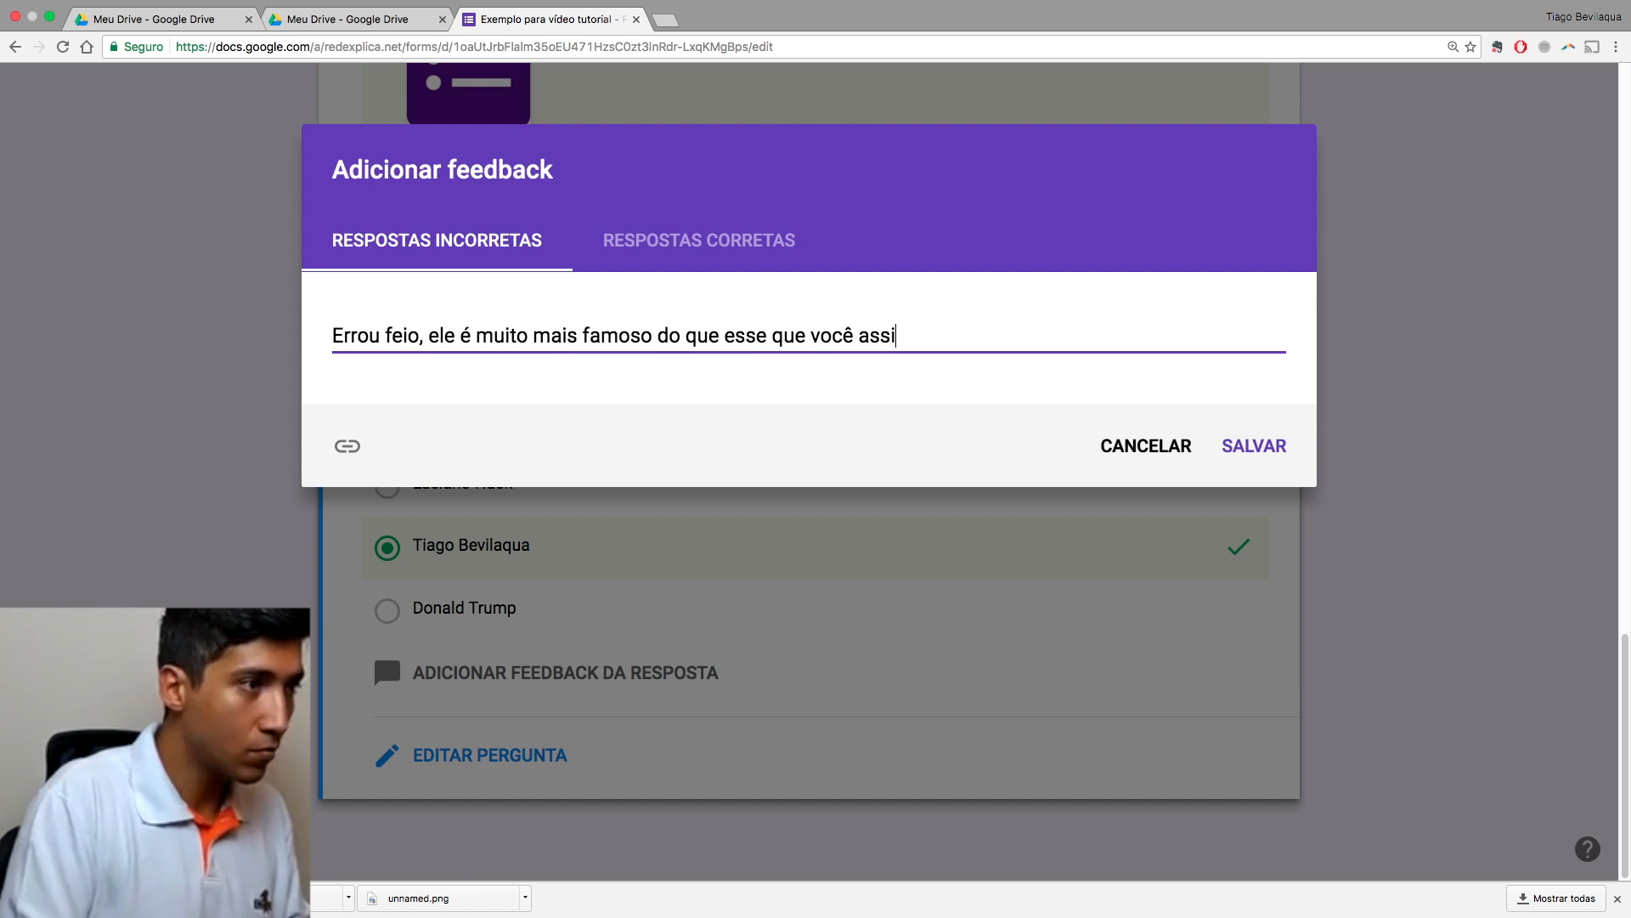
{"action": "type", "text": "nalou."}
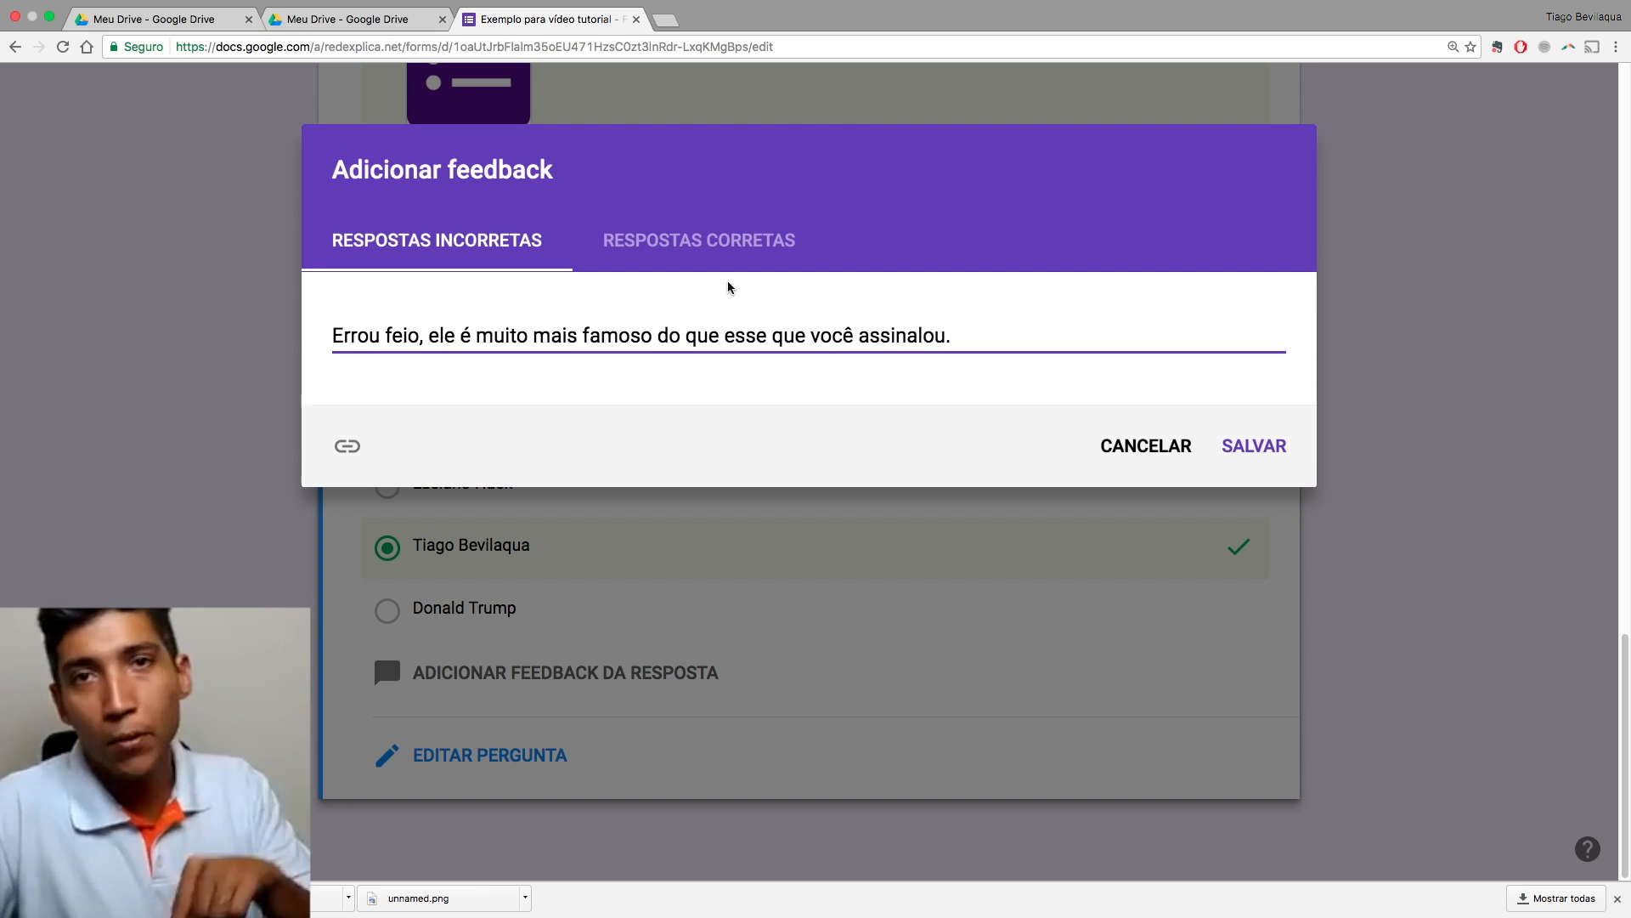
{"action": "left_click", "coordinate": [722, 256]}
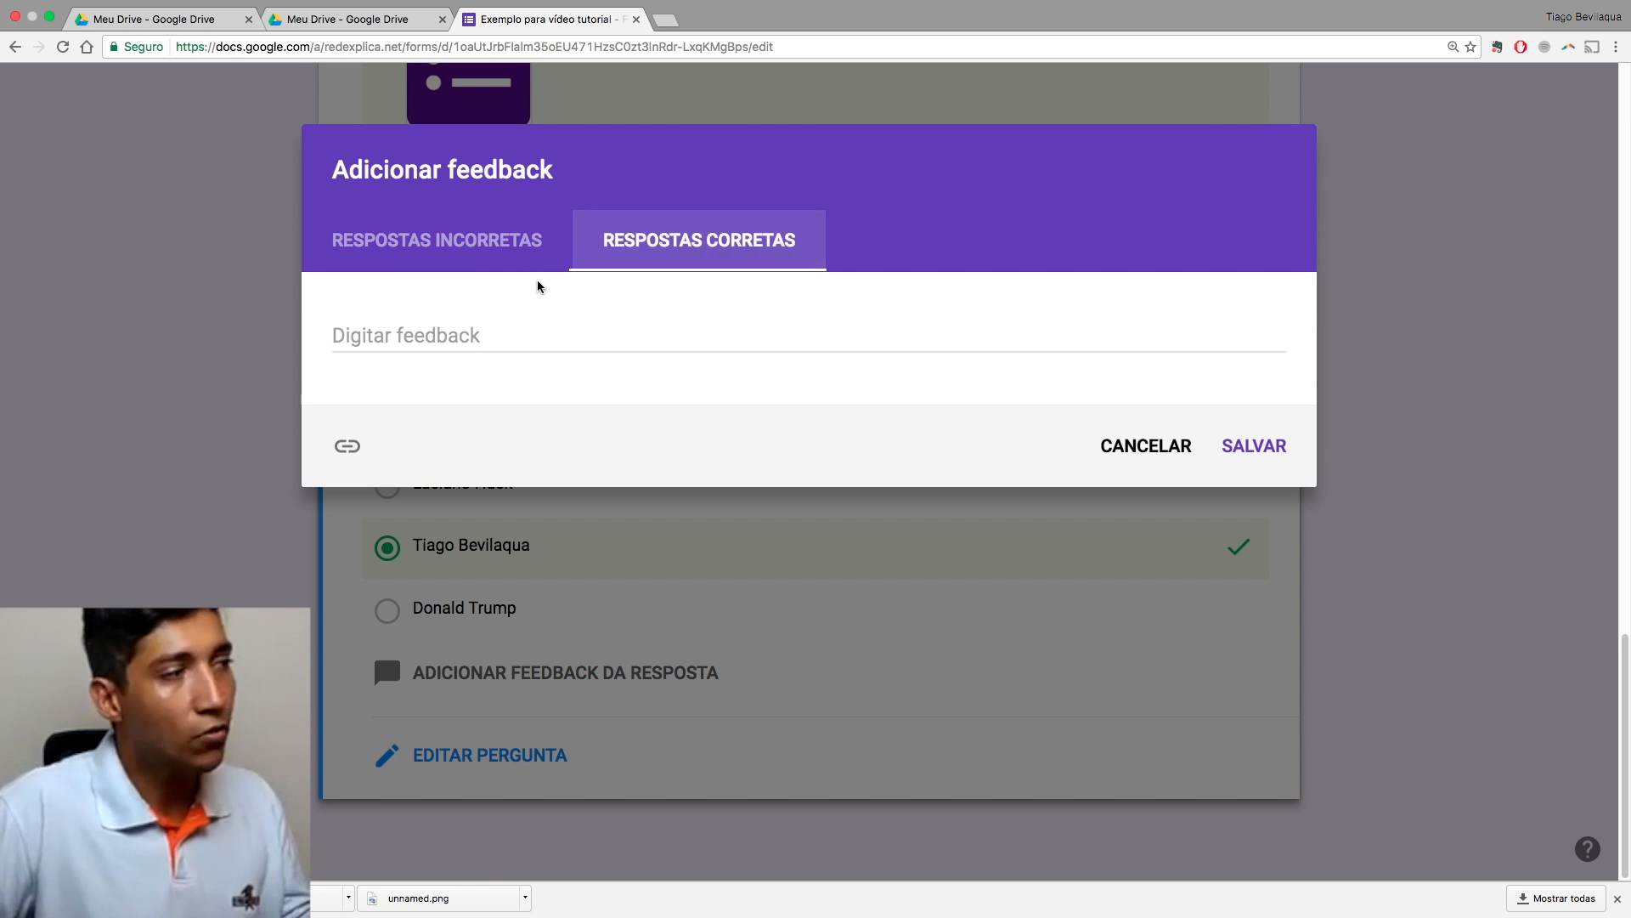
{"action": "left_click", "coordinate": [491, 245]}
{"action": "left_click", "coordinate": [650, 246]}
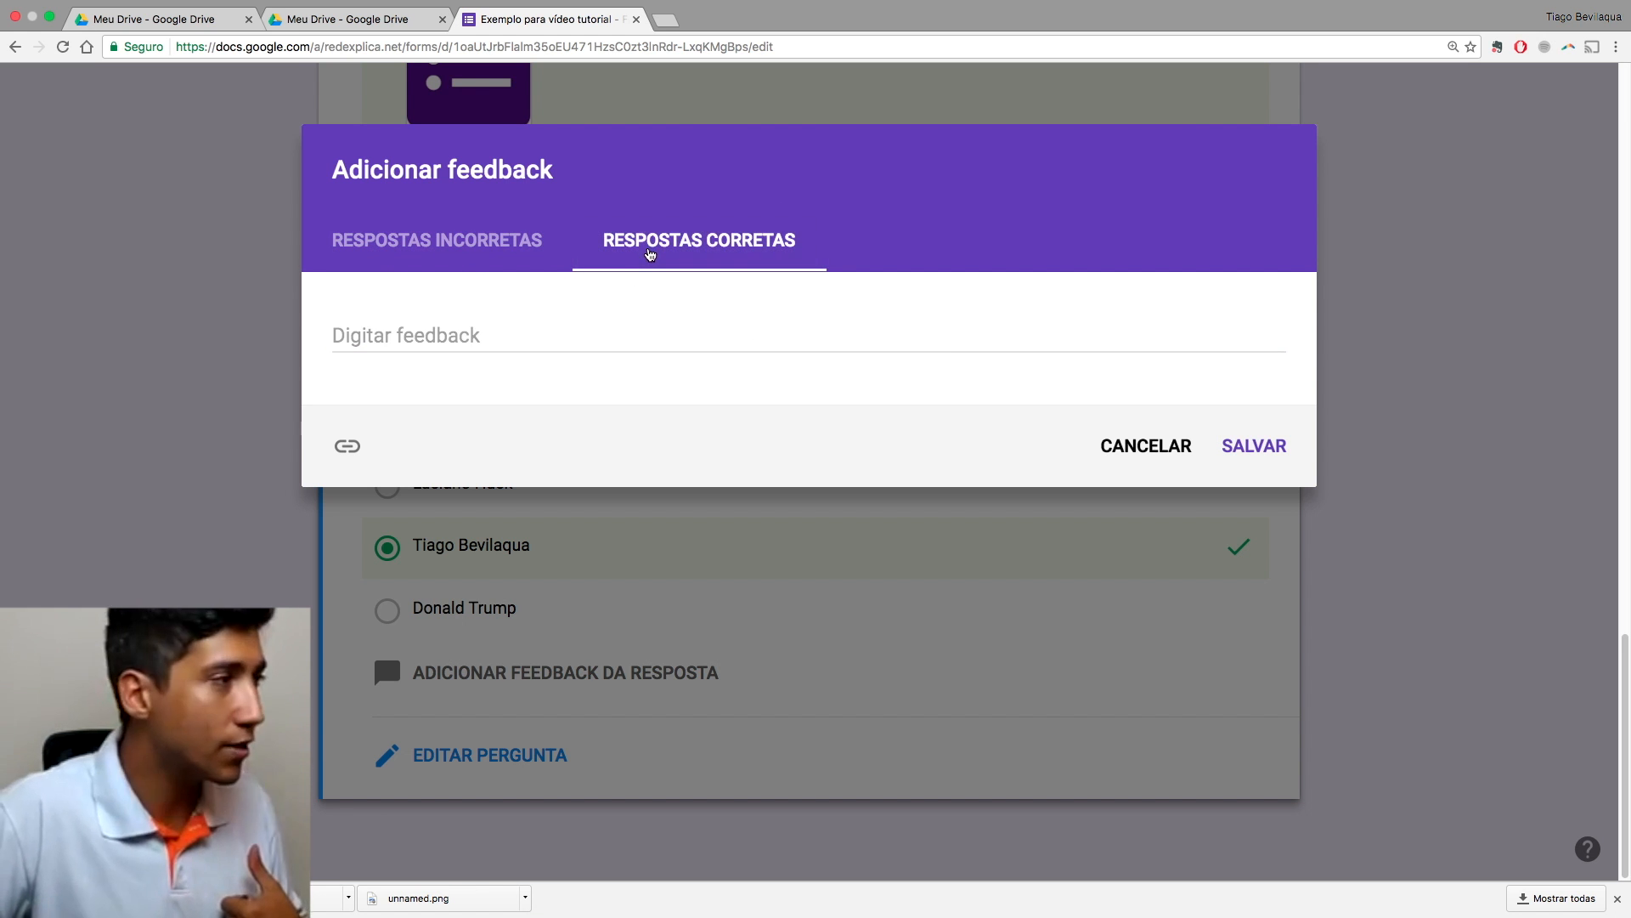
{"action": "left_click", "coordinate": [340, 336]}
{"action": "type", "text": "Baita apresentador!"}
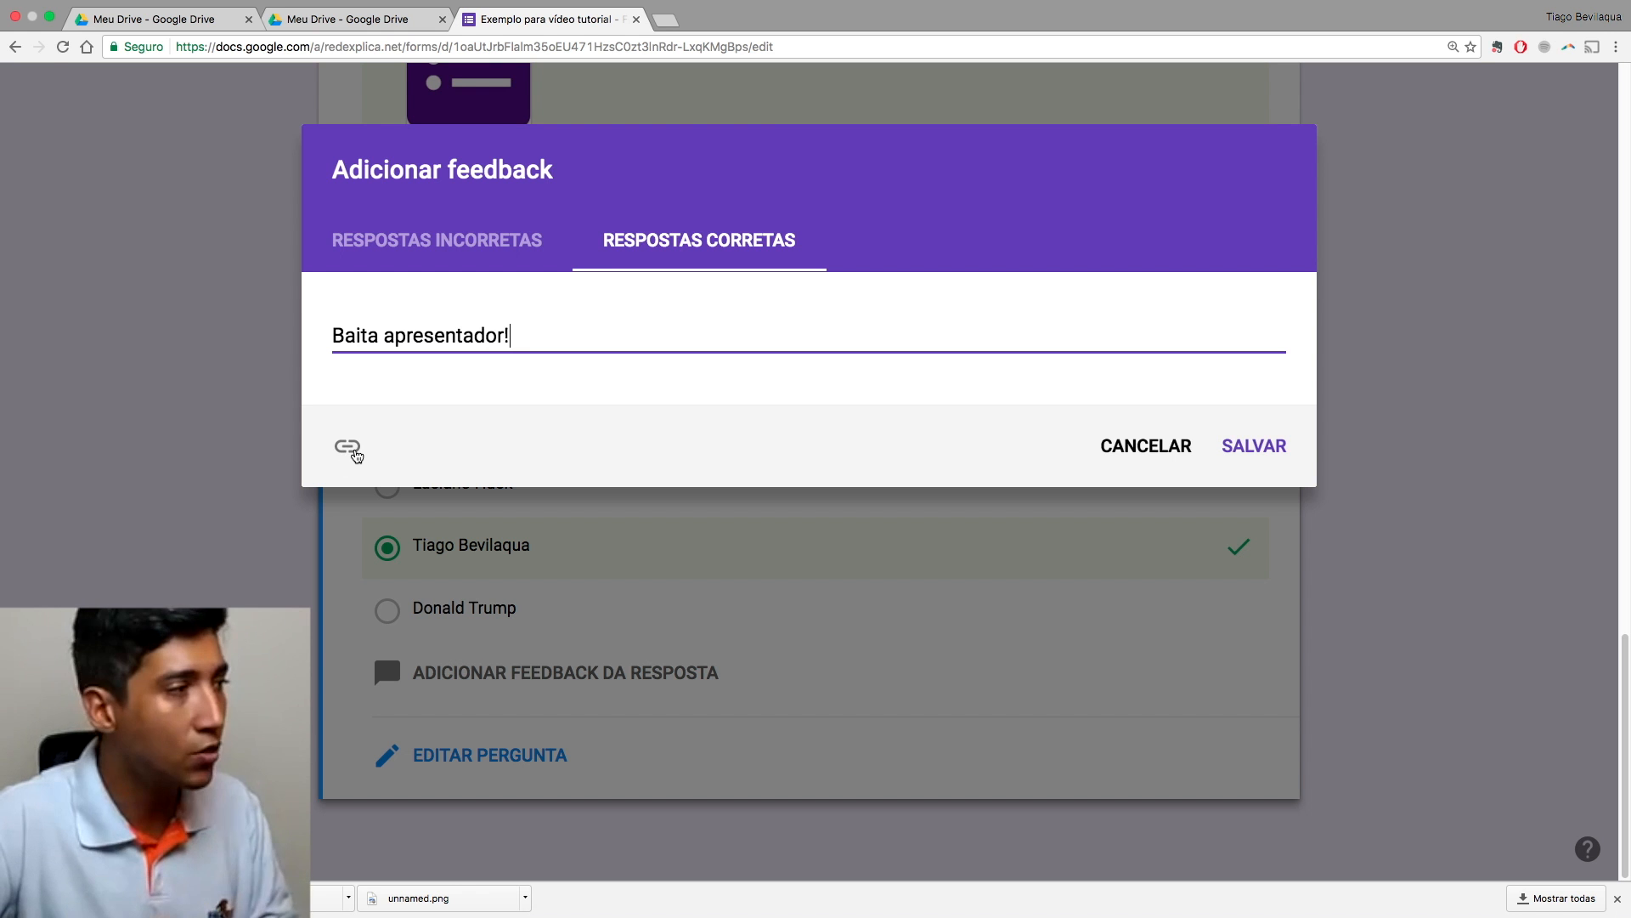
Step: Add a 'Bevi-quem?' link to gg.gg/professordematematica in the correct-answer feedback
{"action": "left_click", "coordinate": [349, 451]}
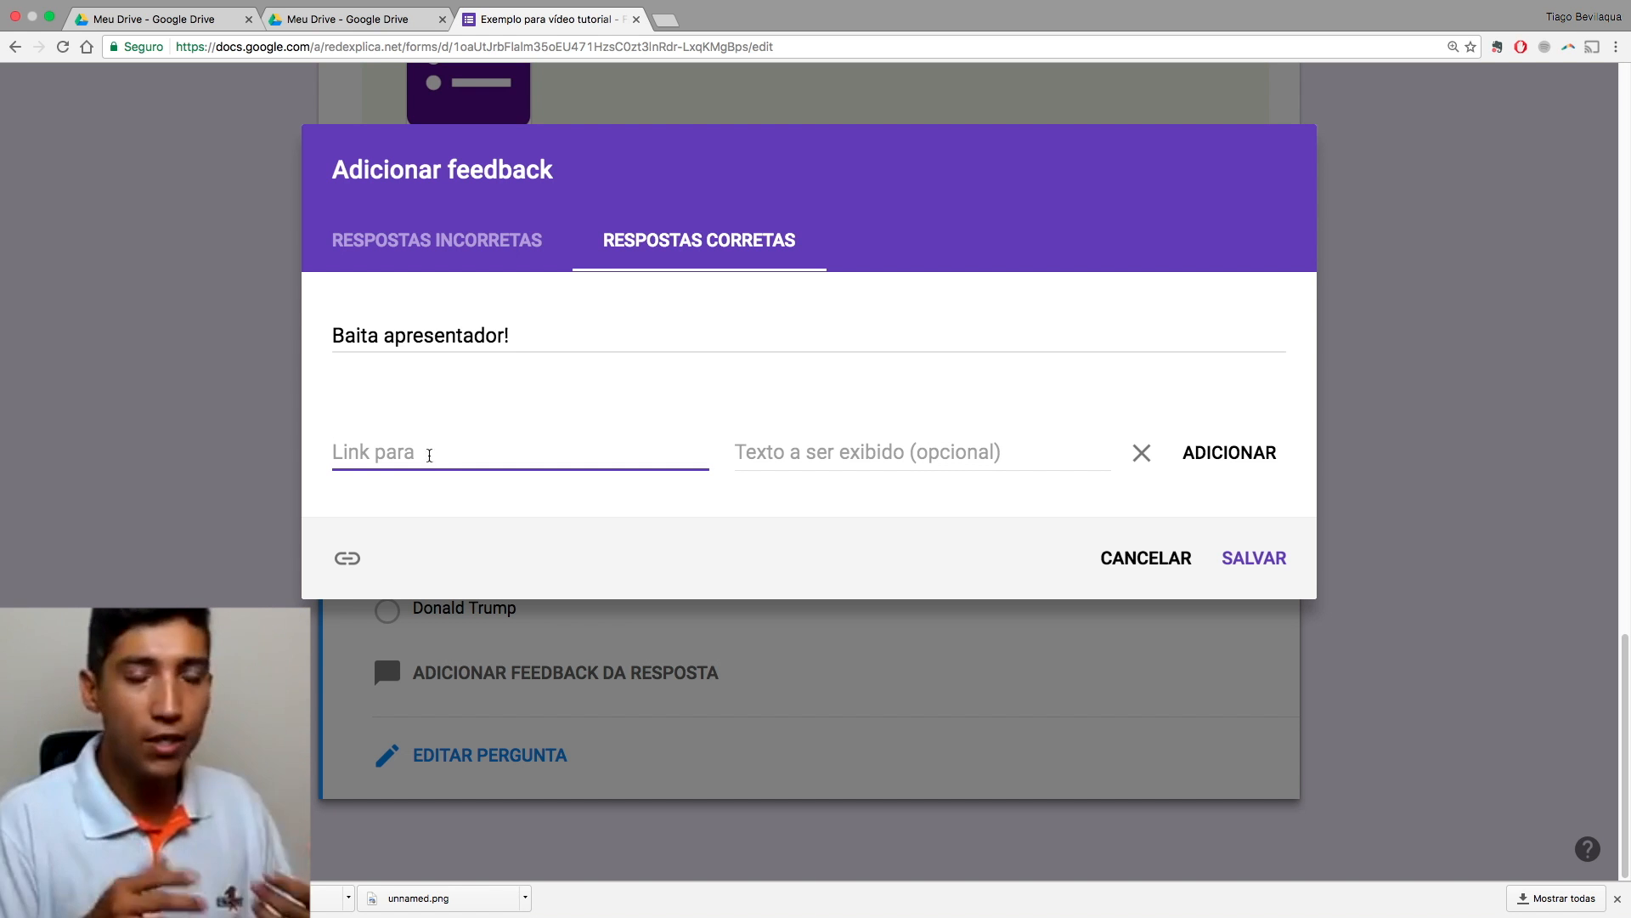
{"action": "type", "text": "gg.gg"}
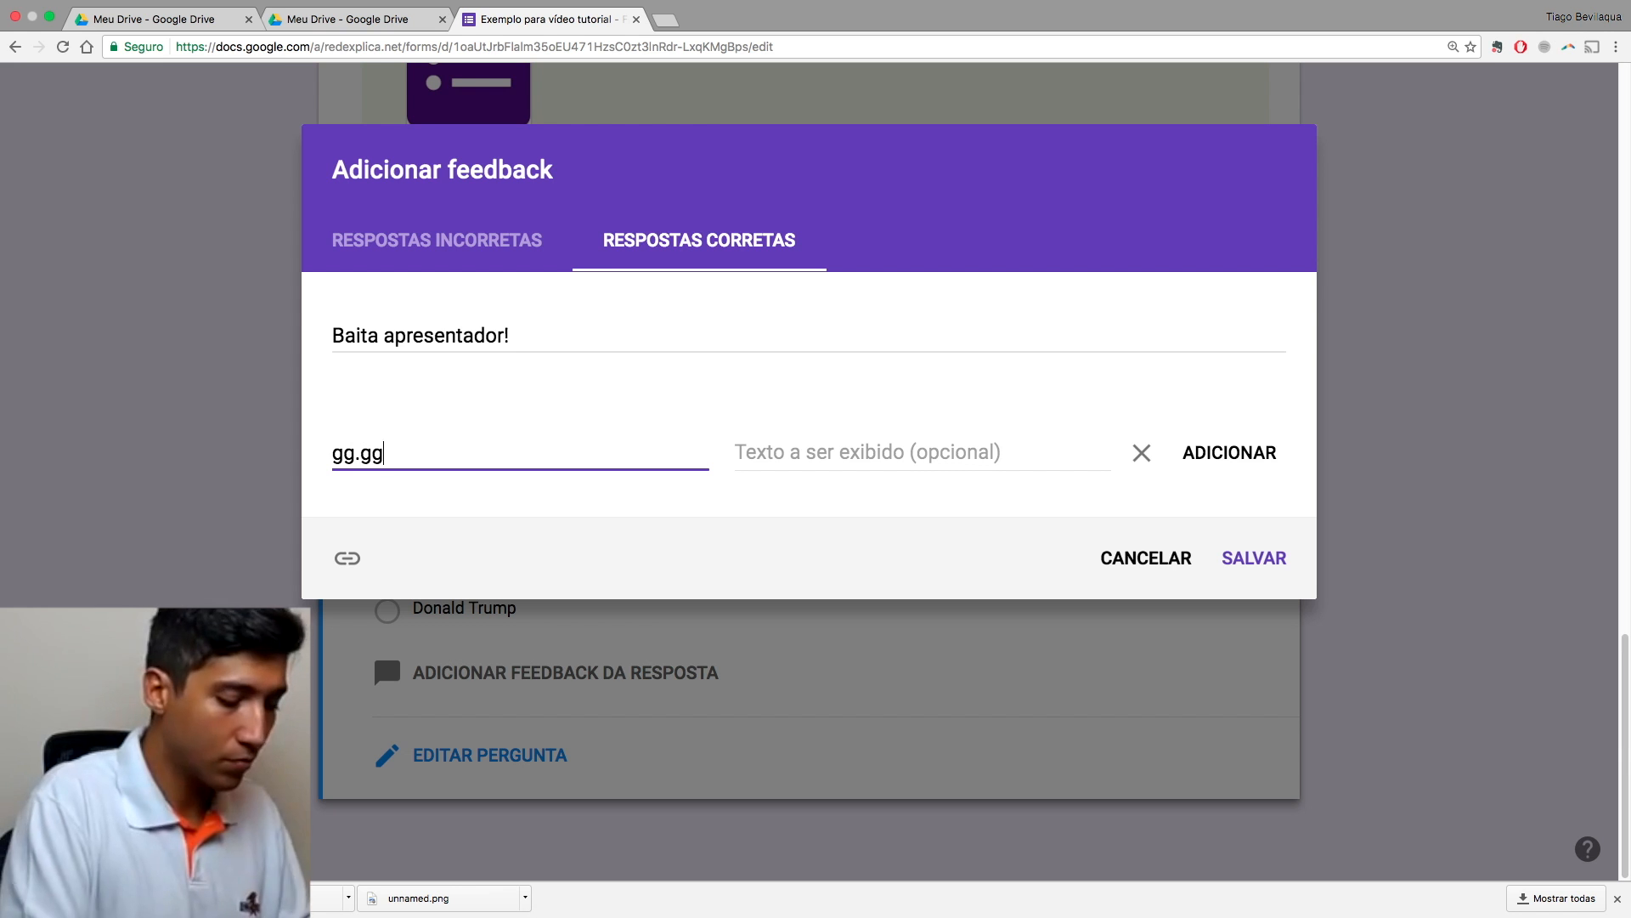
{"action": "type", "text": "/professordematematica"}
{"action": "left_click", "coordinate": [790, 462]}
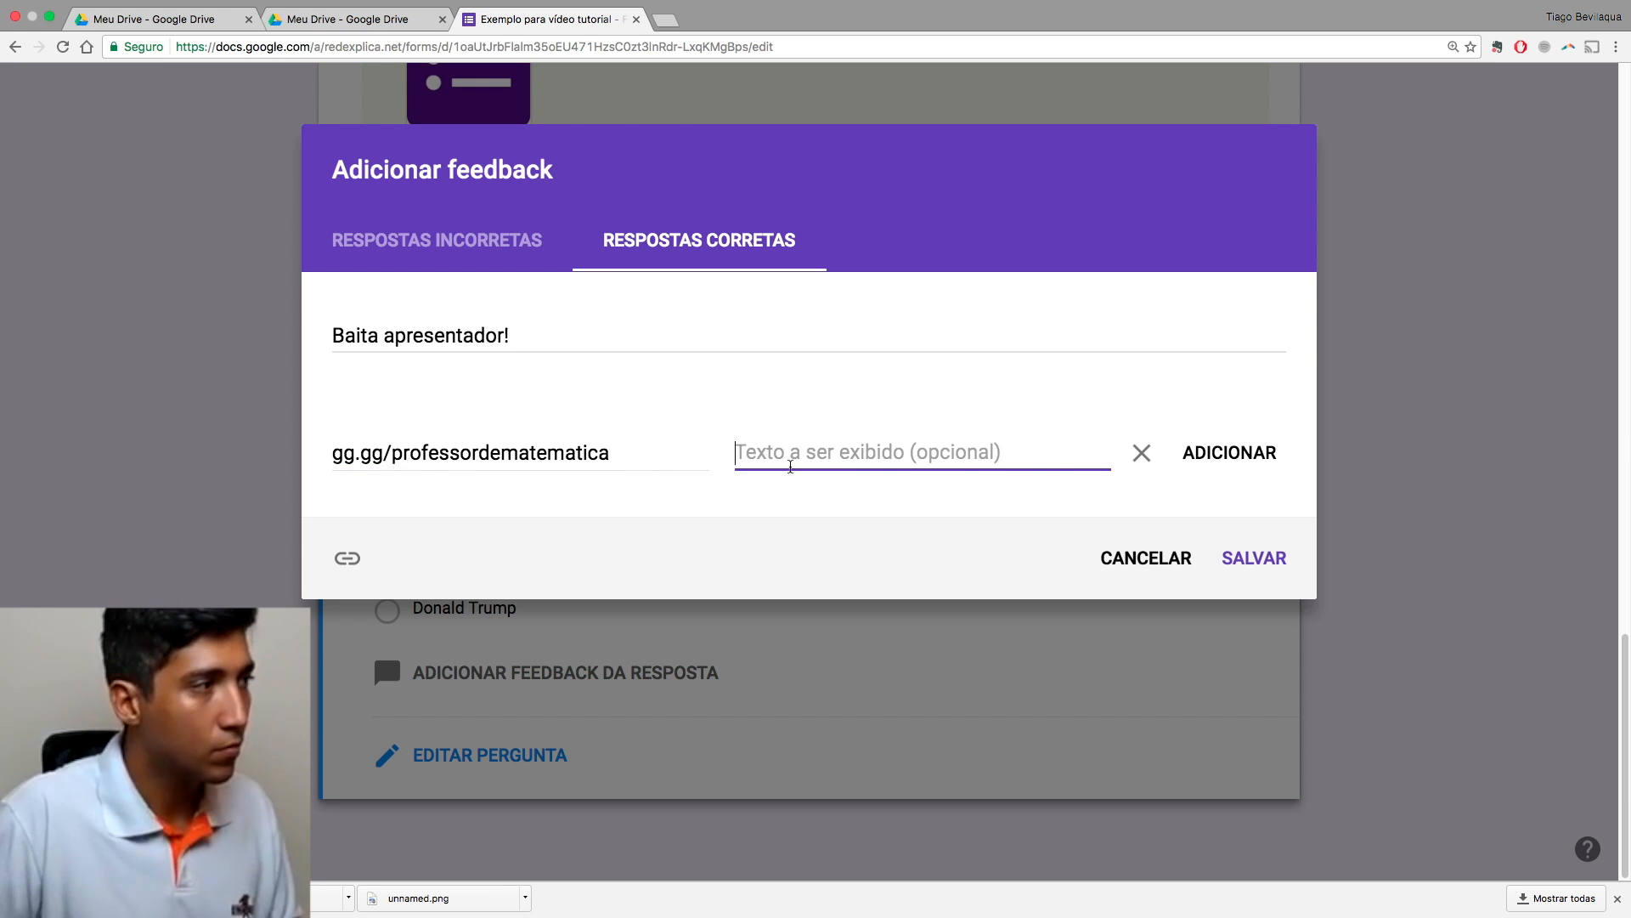
{"action": "type", "text": "Bevi-quem?"}
{"action": "left_click", "coordinate": [1217, 453]}
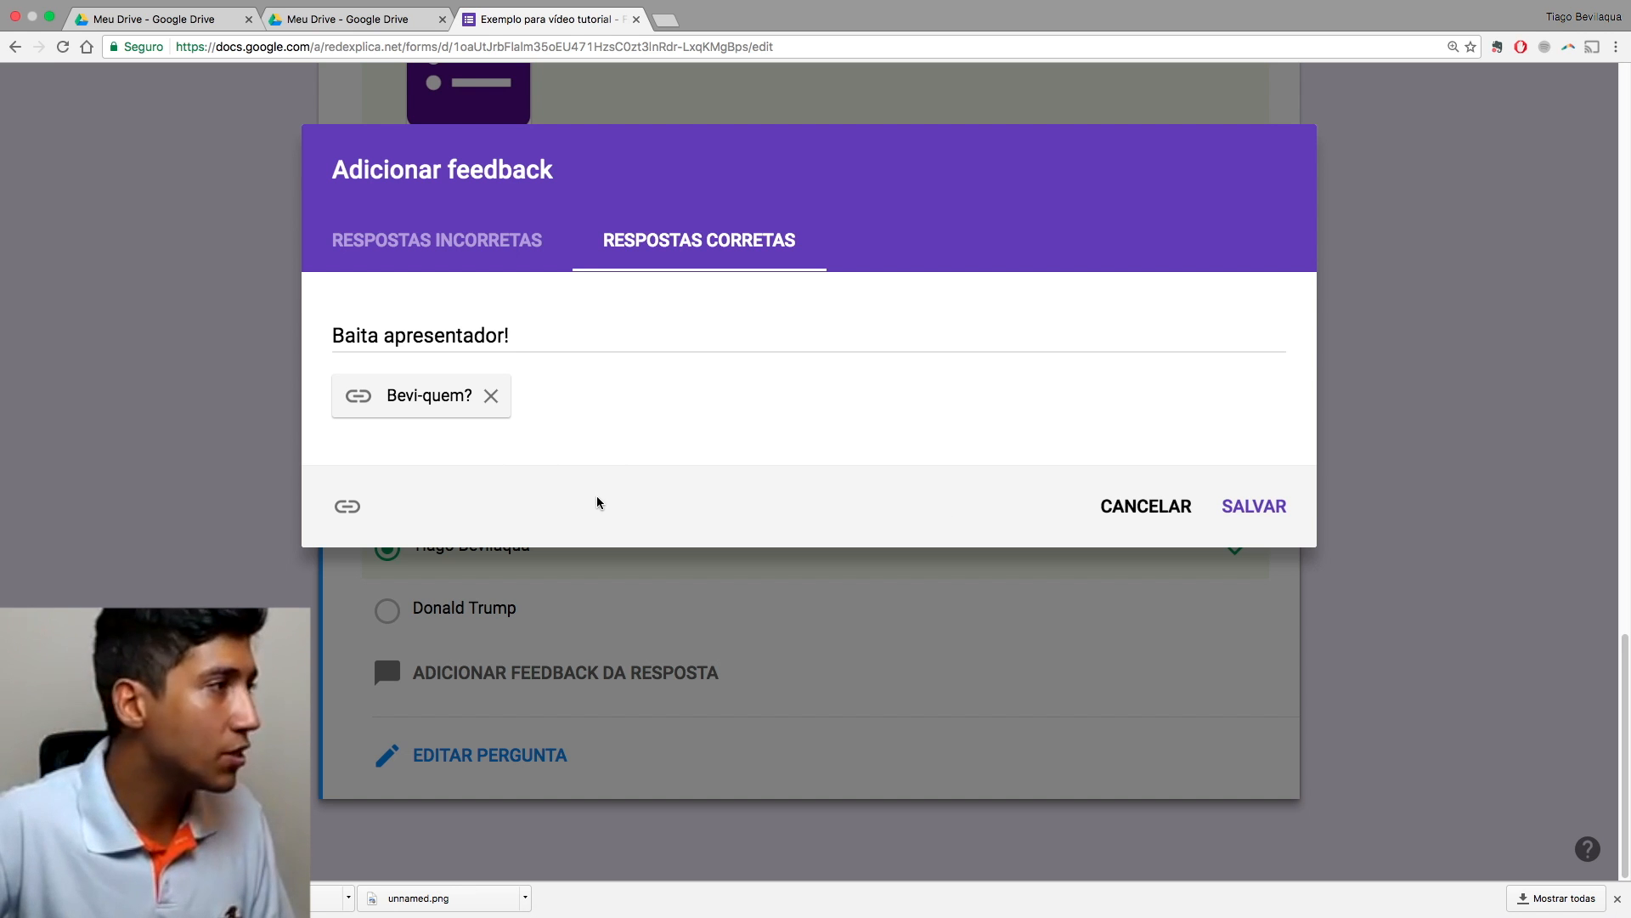
Step: Check both feedback messages and save the presenter question's feedback
{"action": "left_click", "coordinate": [493, 257]}
{"action": "left_click", "coordinate": [648, 250]}
{"action": "left_click", "coordinate": [473, 242]}
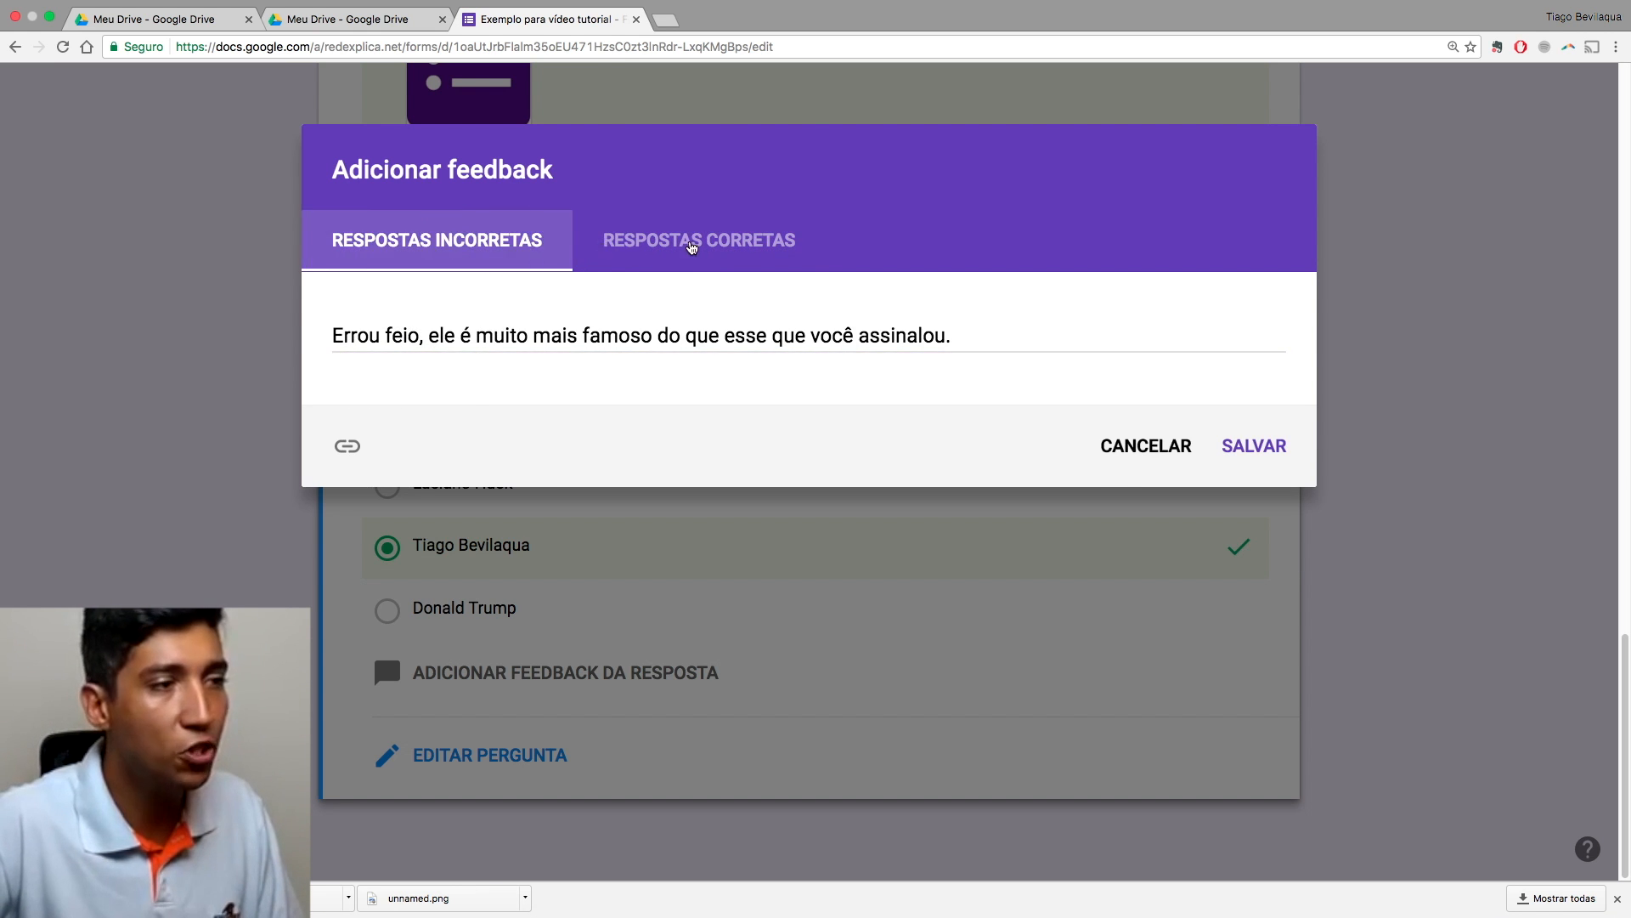
{"action": "left_click", "coordinate": [667, 242]}
{"action": "left_click", "coordinate": [1256, 507]}
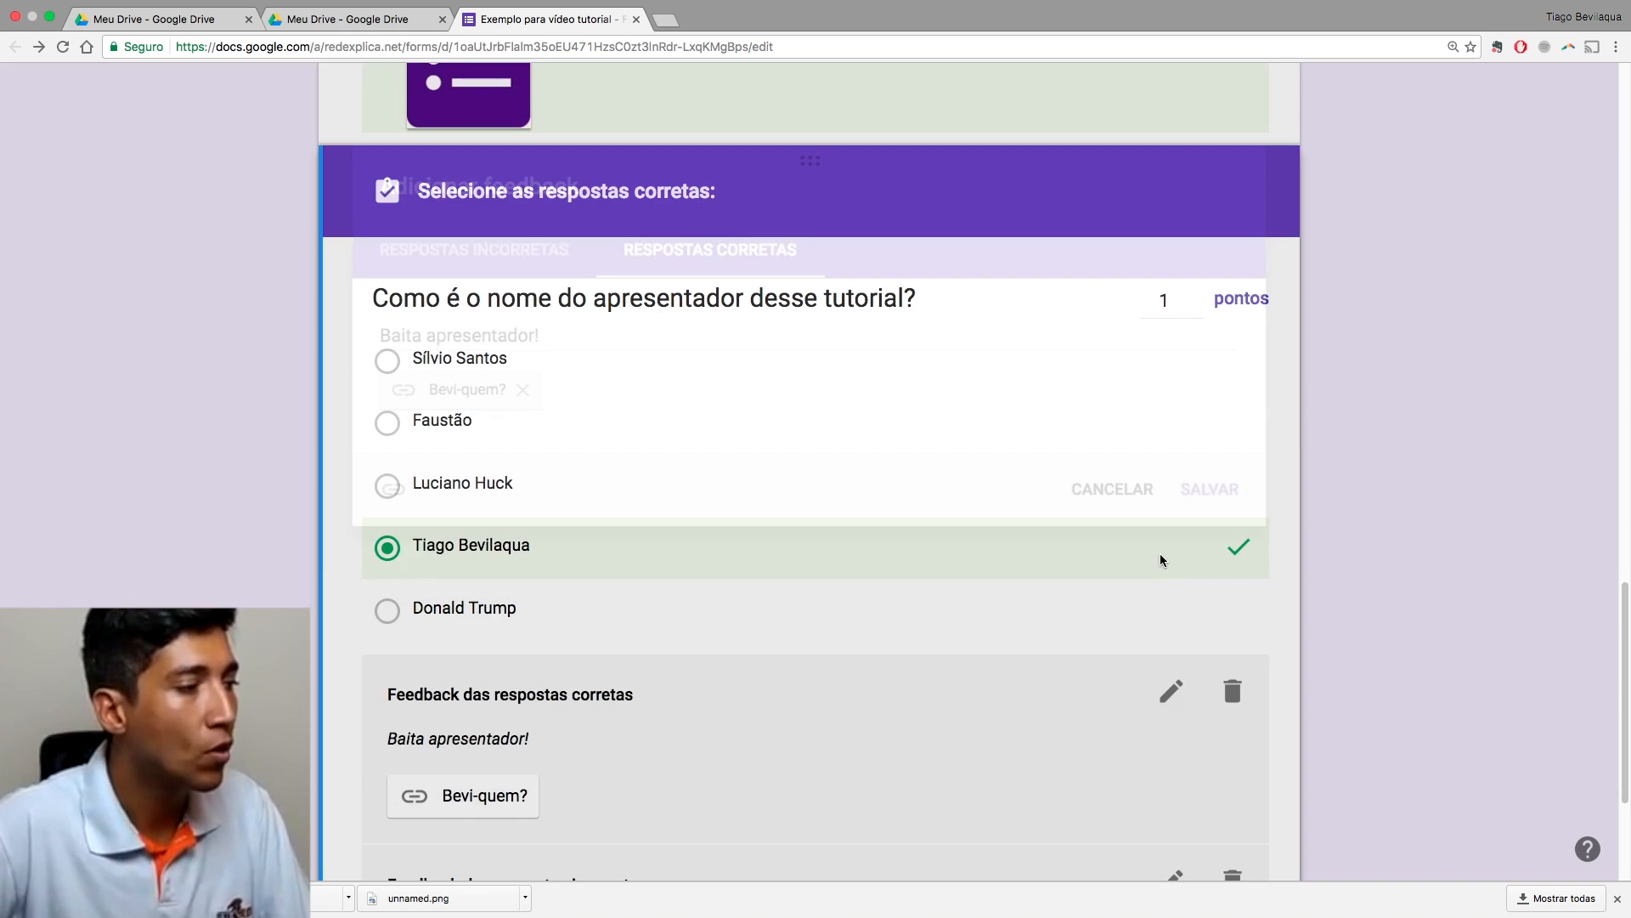
Step: Preview the quiz as a respondent
{"action": "scroll", "coordinate": [1266, 652], "scroll_direction": "up", "scroll_amount": 10}
{"action": "scroll", "coordinate": [1261, 648], "scroll_direction": "up", "scroll_amount": 6}
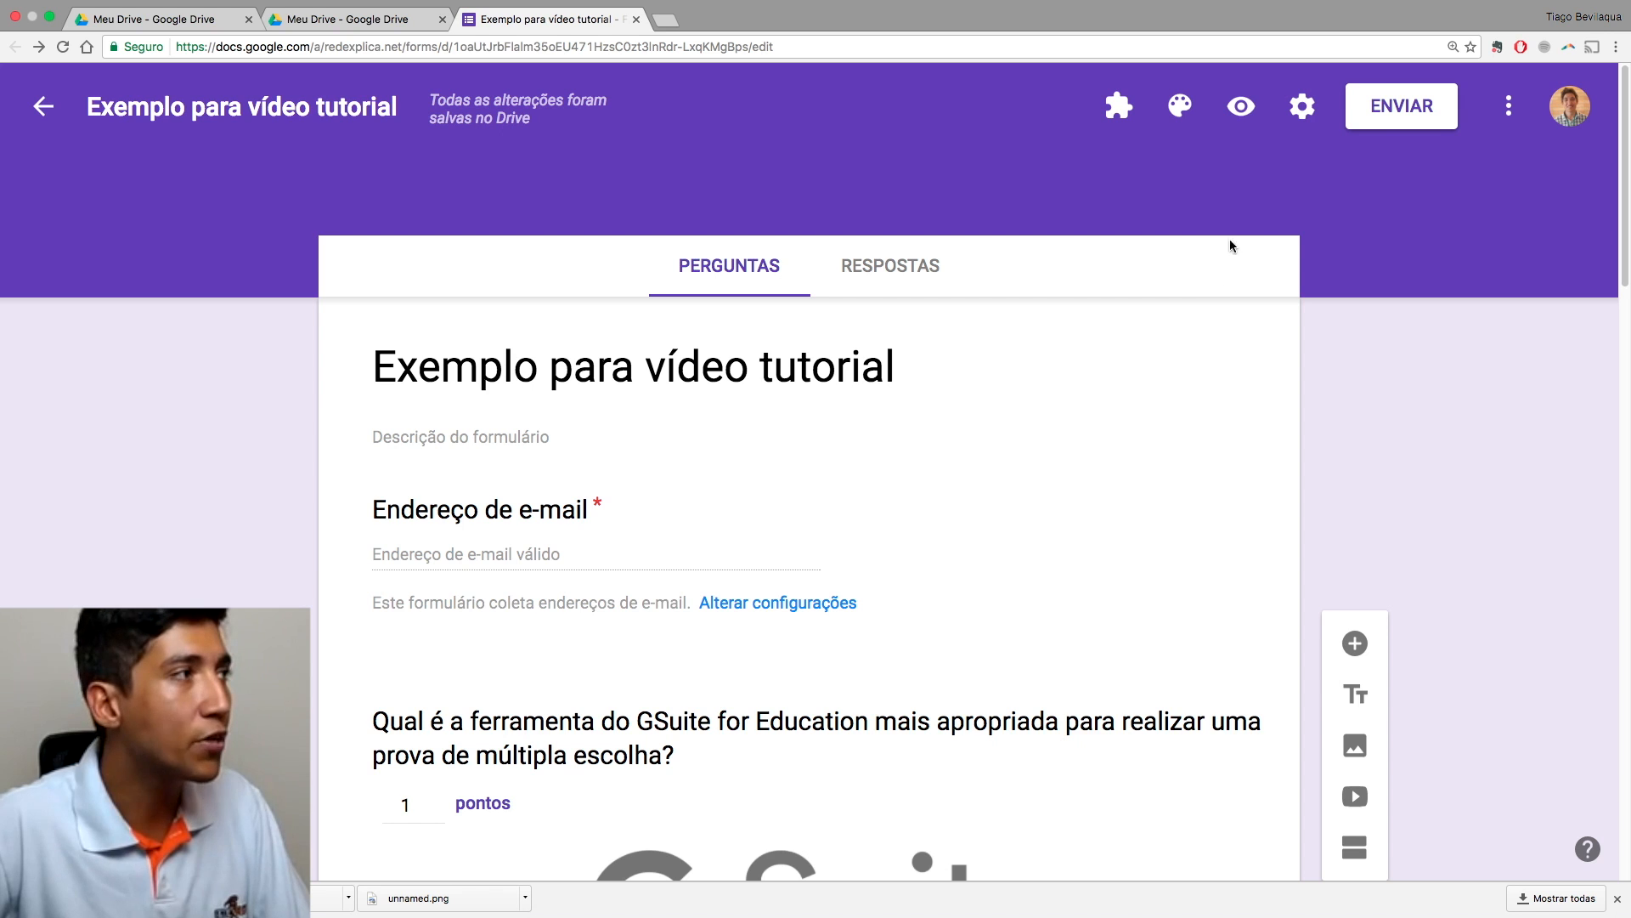
{"action": "left_click", "coordinate": [1241, 105]}
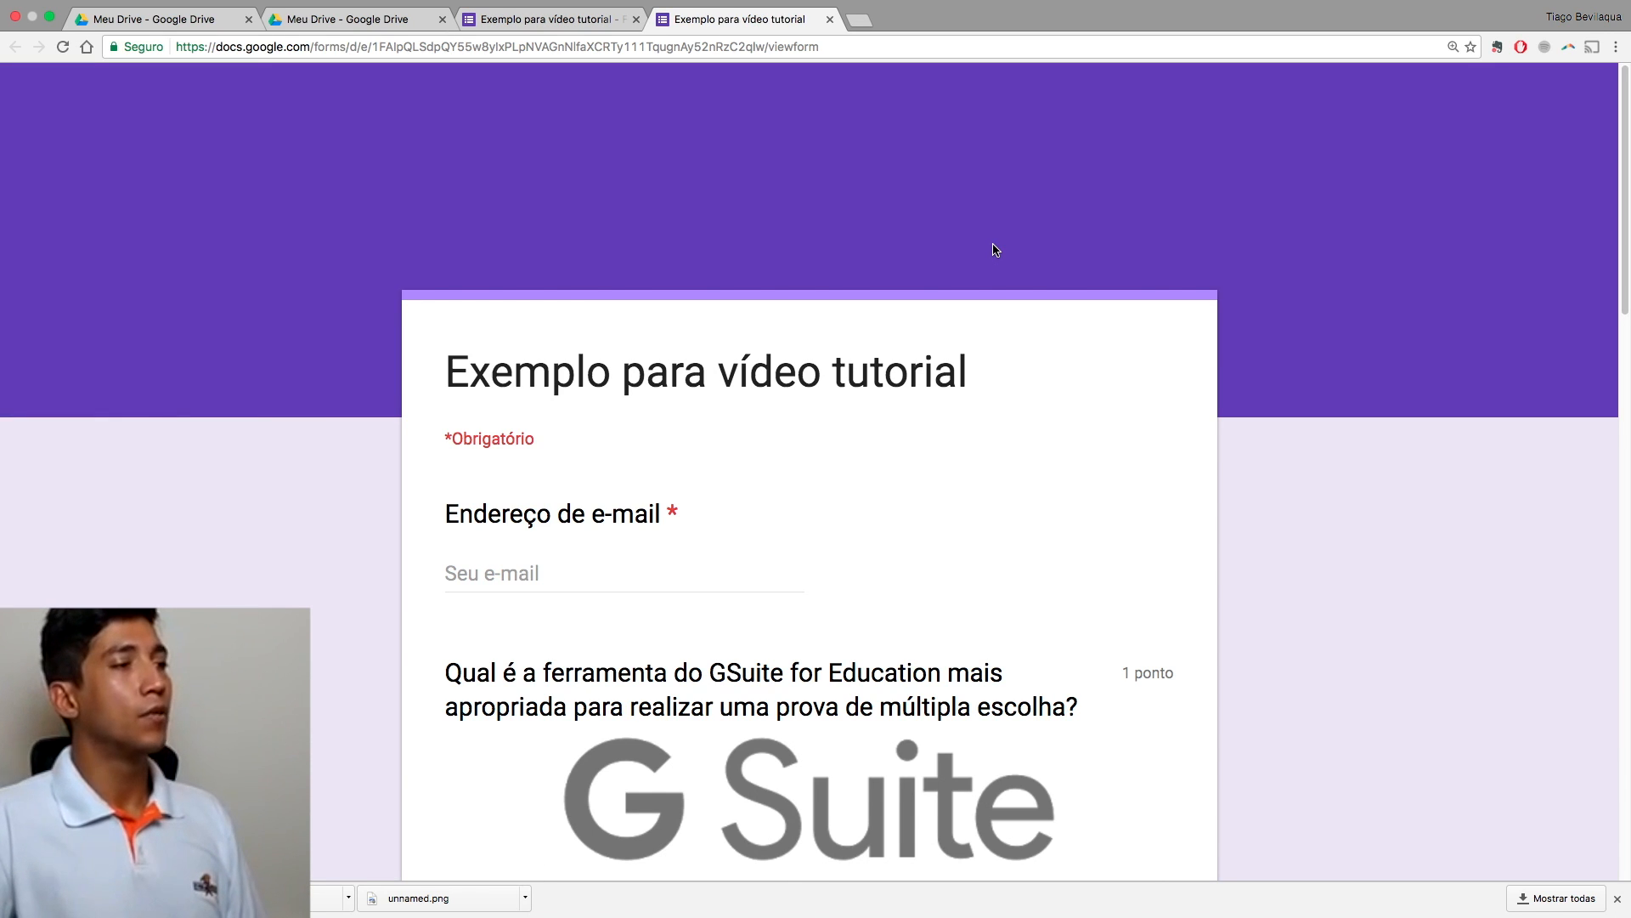
Step: Answer the first question with Google Street View and the presenter question with its third option
{"action": "scroll", "coordinate": [762, 450], "scroll_direction": "down", "scroll_amount": 2}
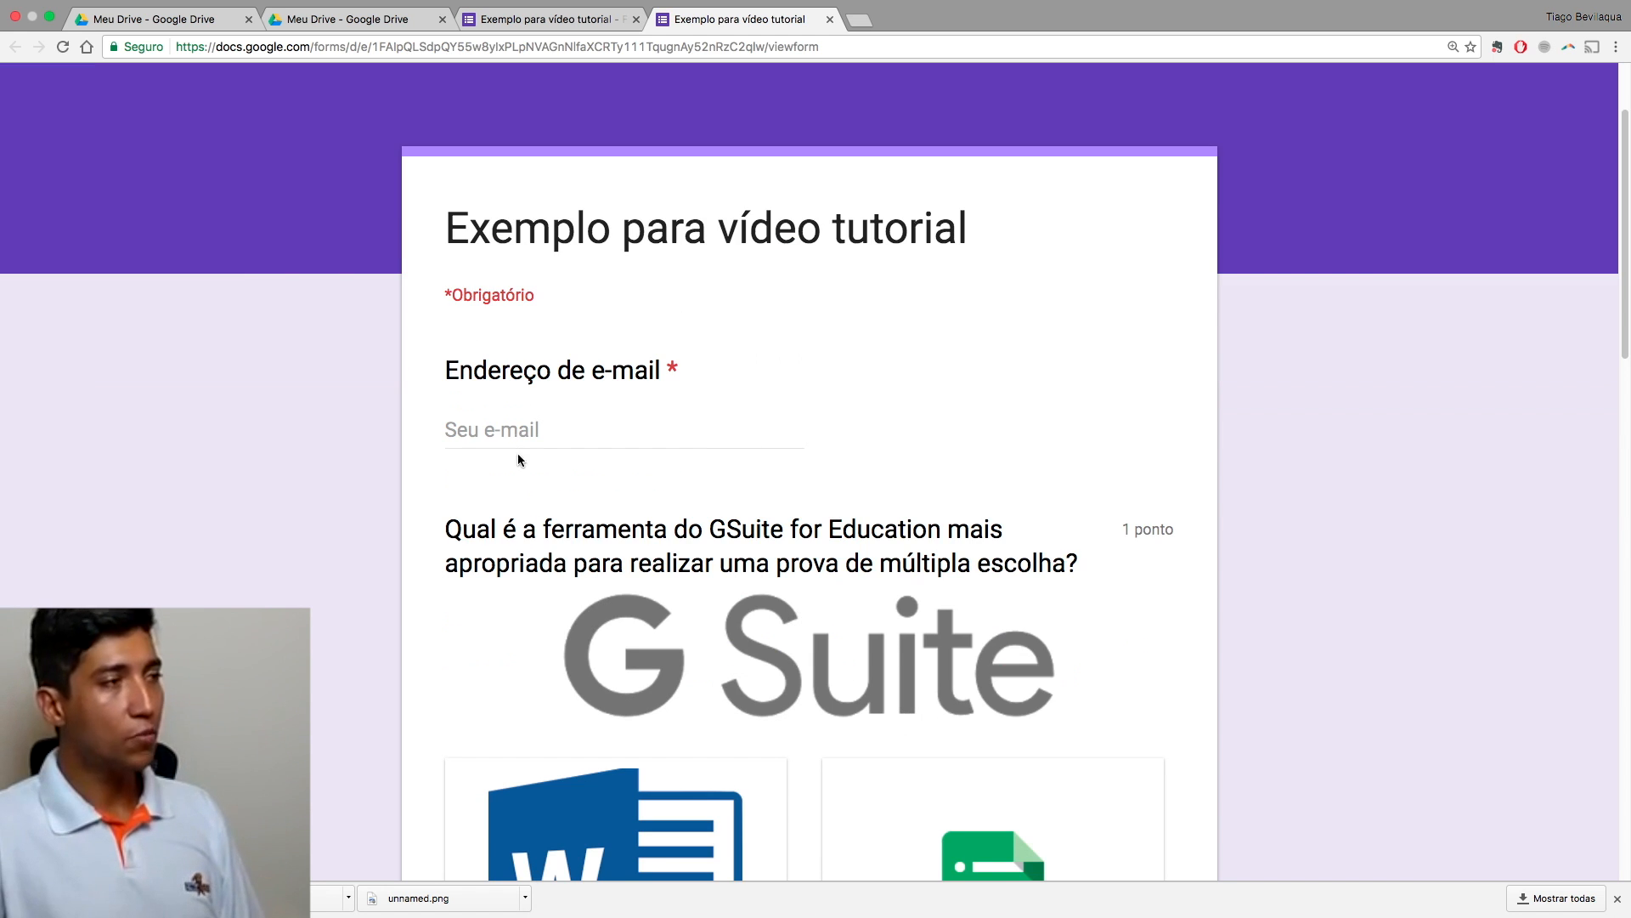
{"action": "scroll", "coordinate": [546, 455], "scroll_direction": "down", "scroll_amount": 4}
{"action": "scroll", "coordinate": [544, 456], "scroll_direction": "down", "scroll_amount": 9}
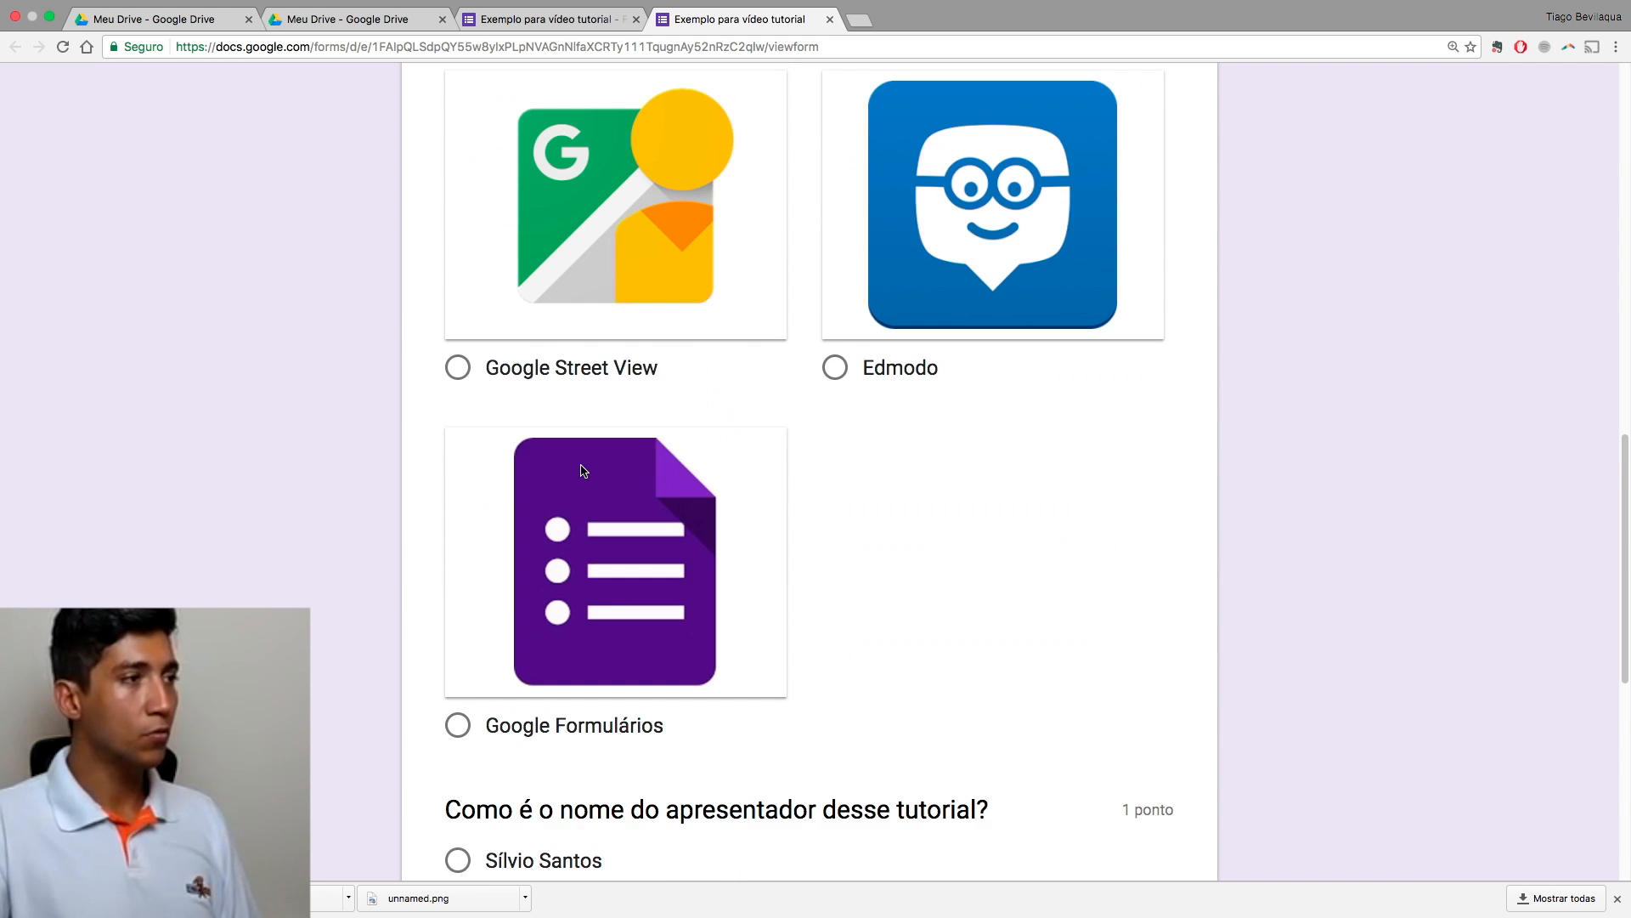
{"action": "left_click", "coordinate": [554, 368]}
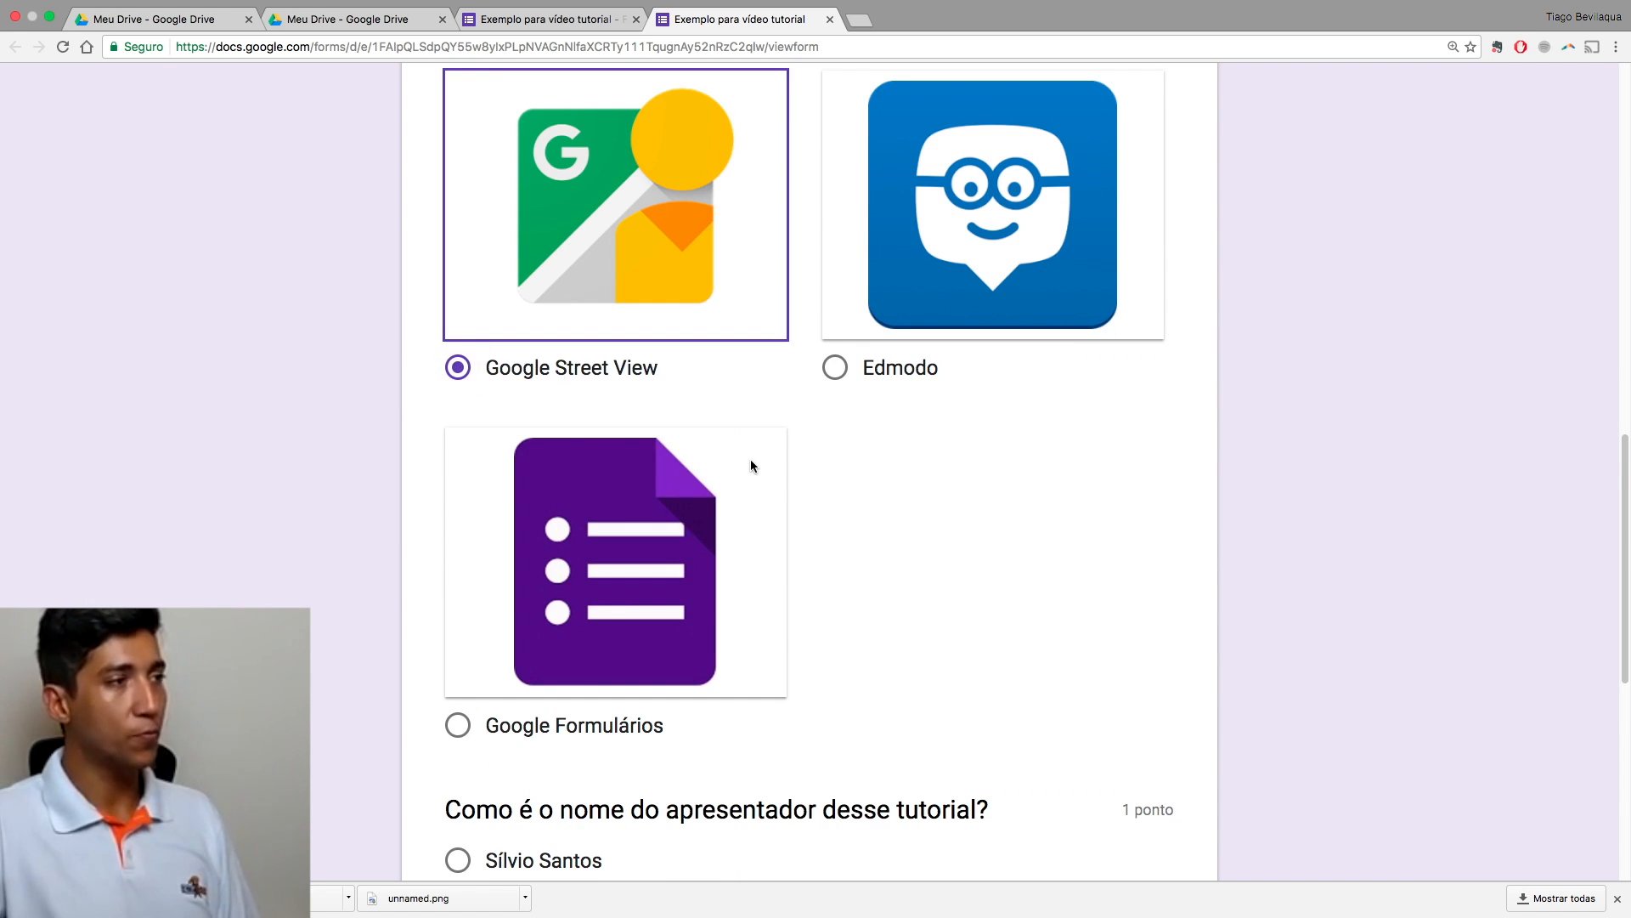
{"action": "scroll", "coordinate": [751, 461], "scroll_direction": "down", "scroll_amount": 6}
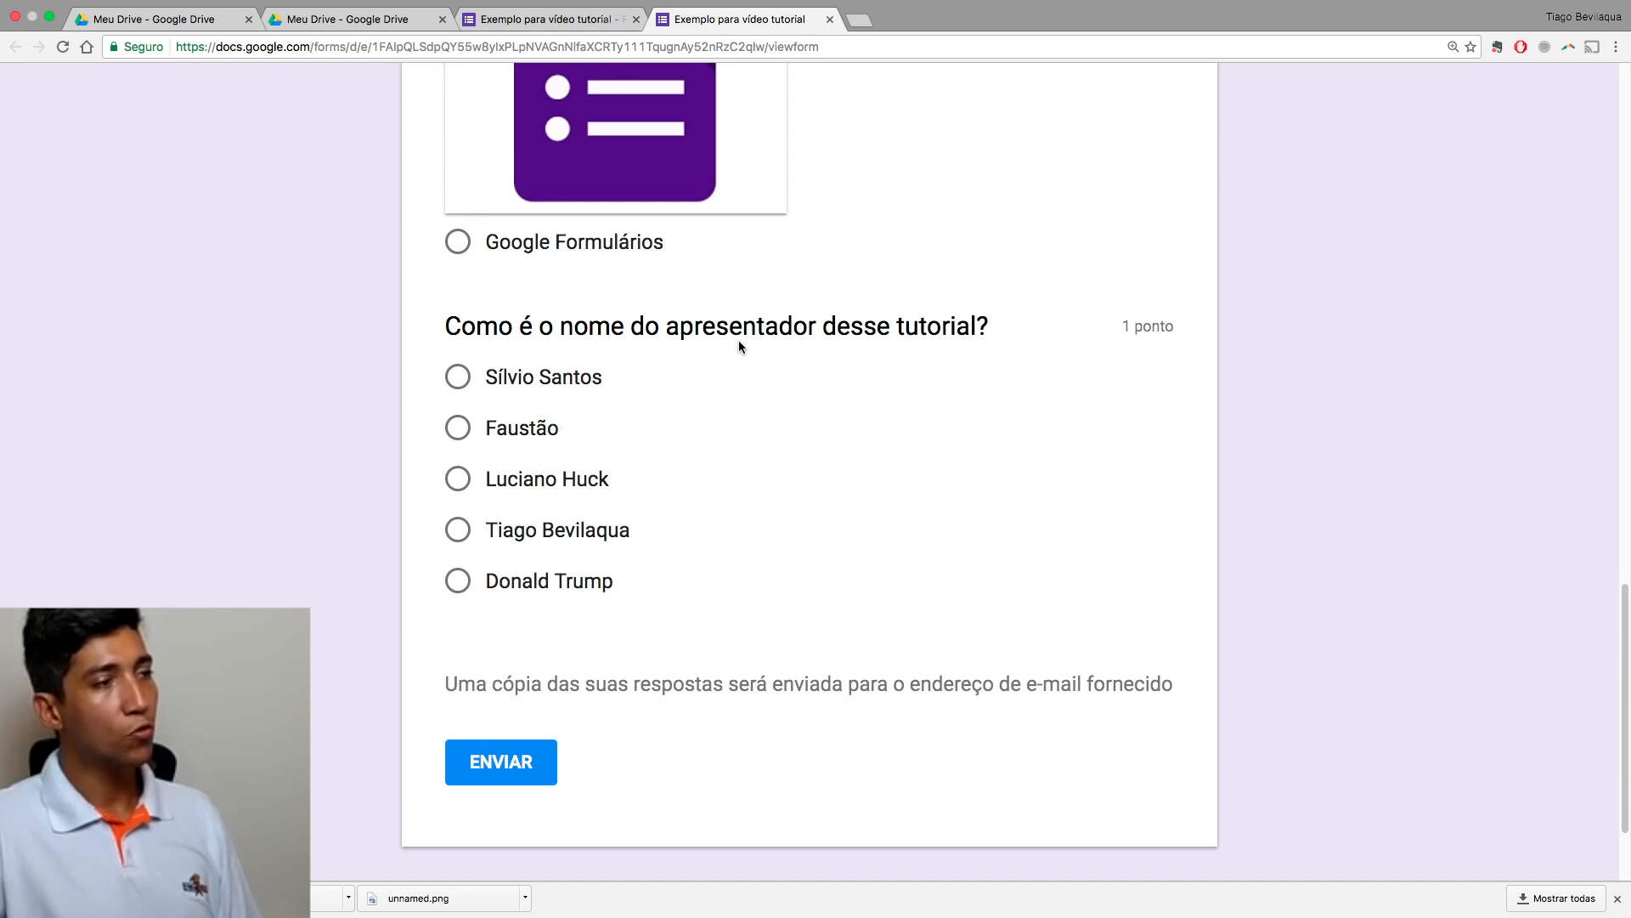
{"action": "left_click", "coordinate": [557, 480]}
Step: Enter the respondent's e-mail address and submit the quiz response
{"action": "scroll", "coordinate": [649, 568], "scroll_direction": "down", "scroll_amount": 2}
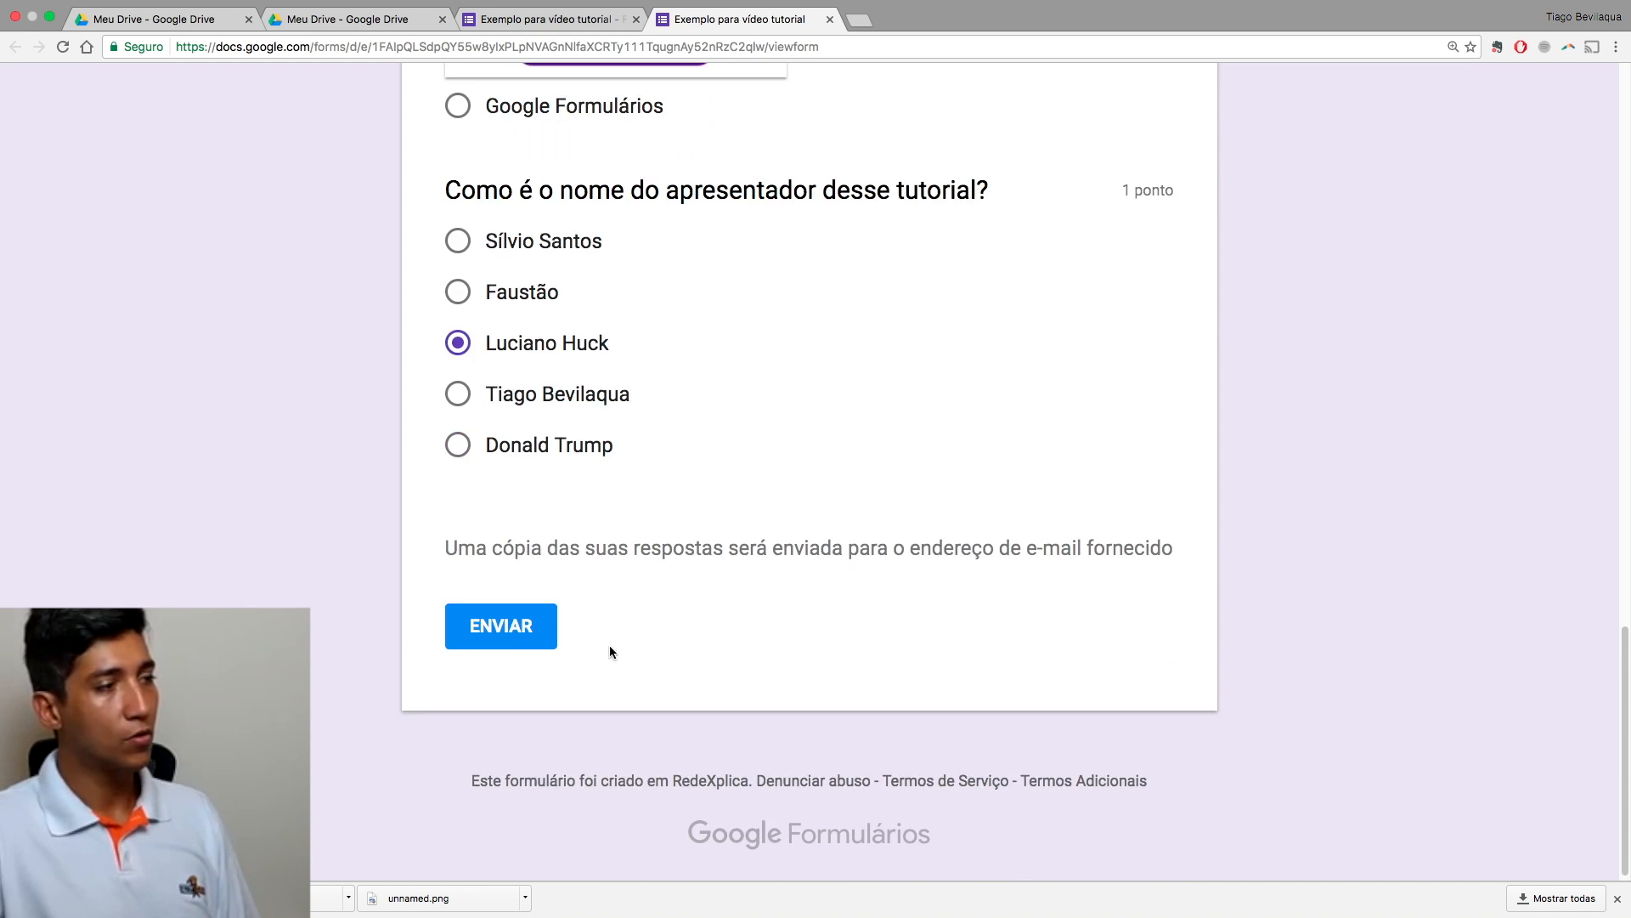
{"action": "left_click", "coordinate": [524, 631]}
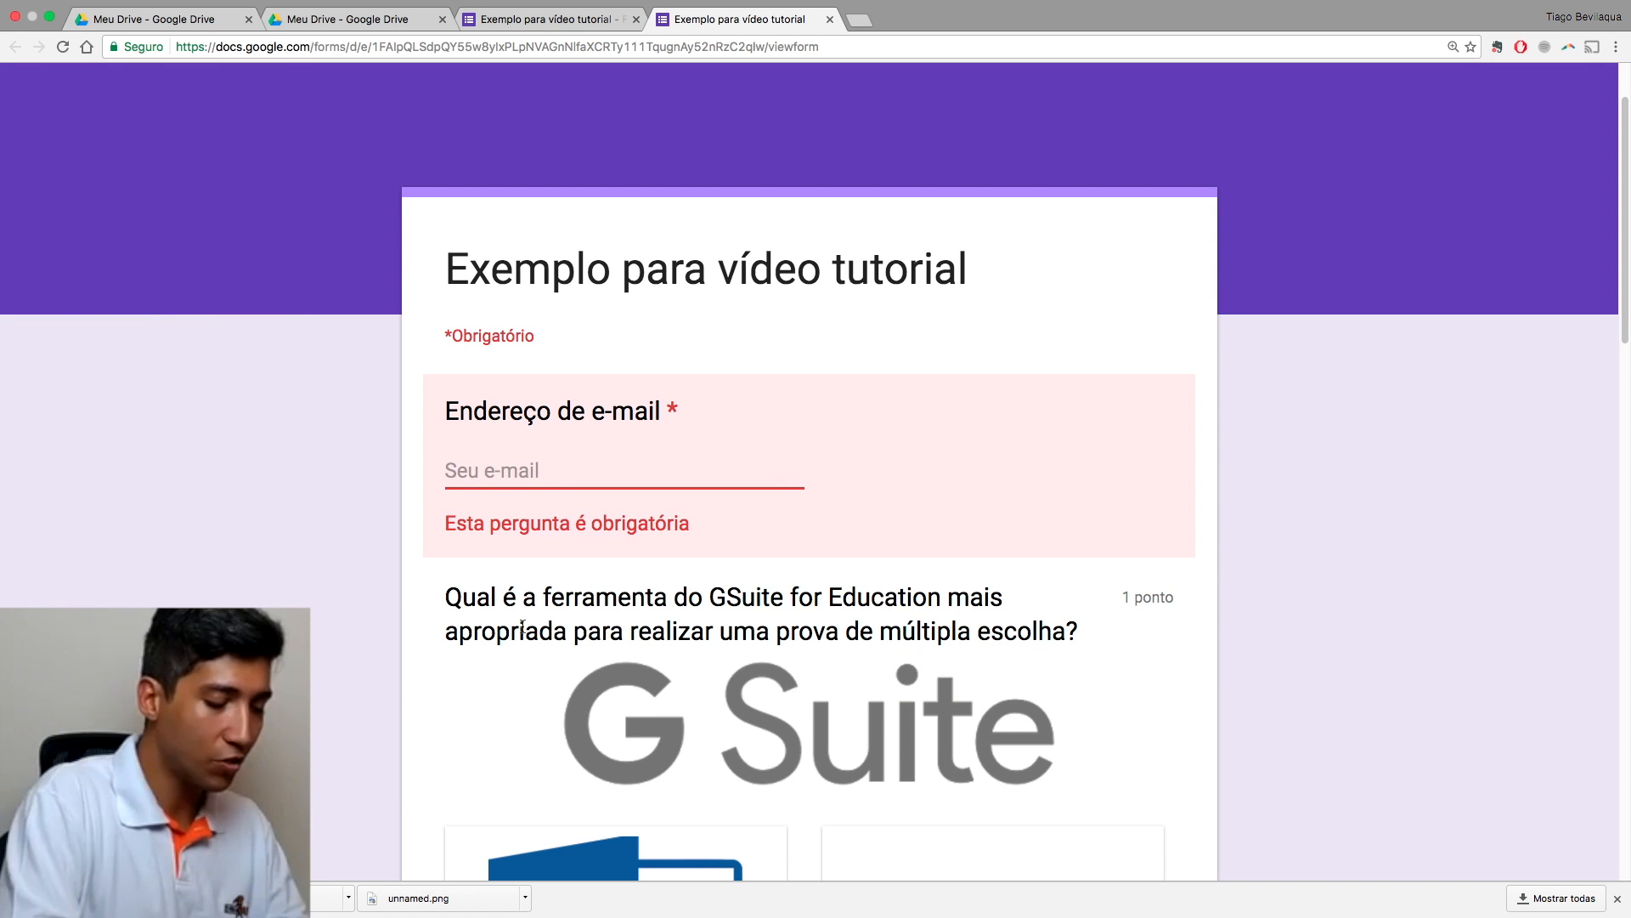
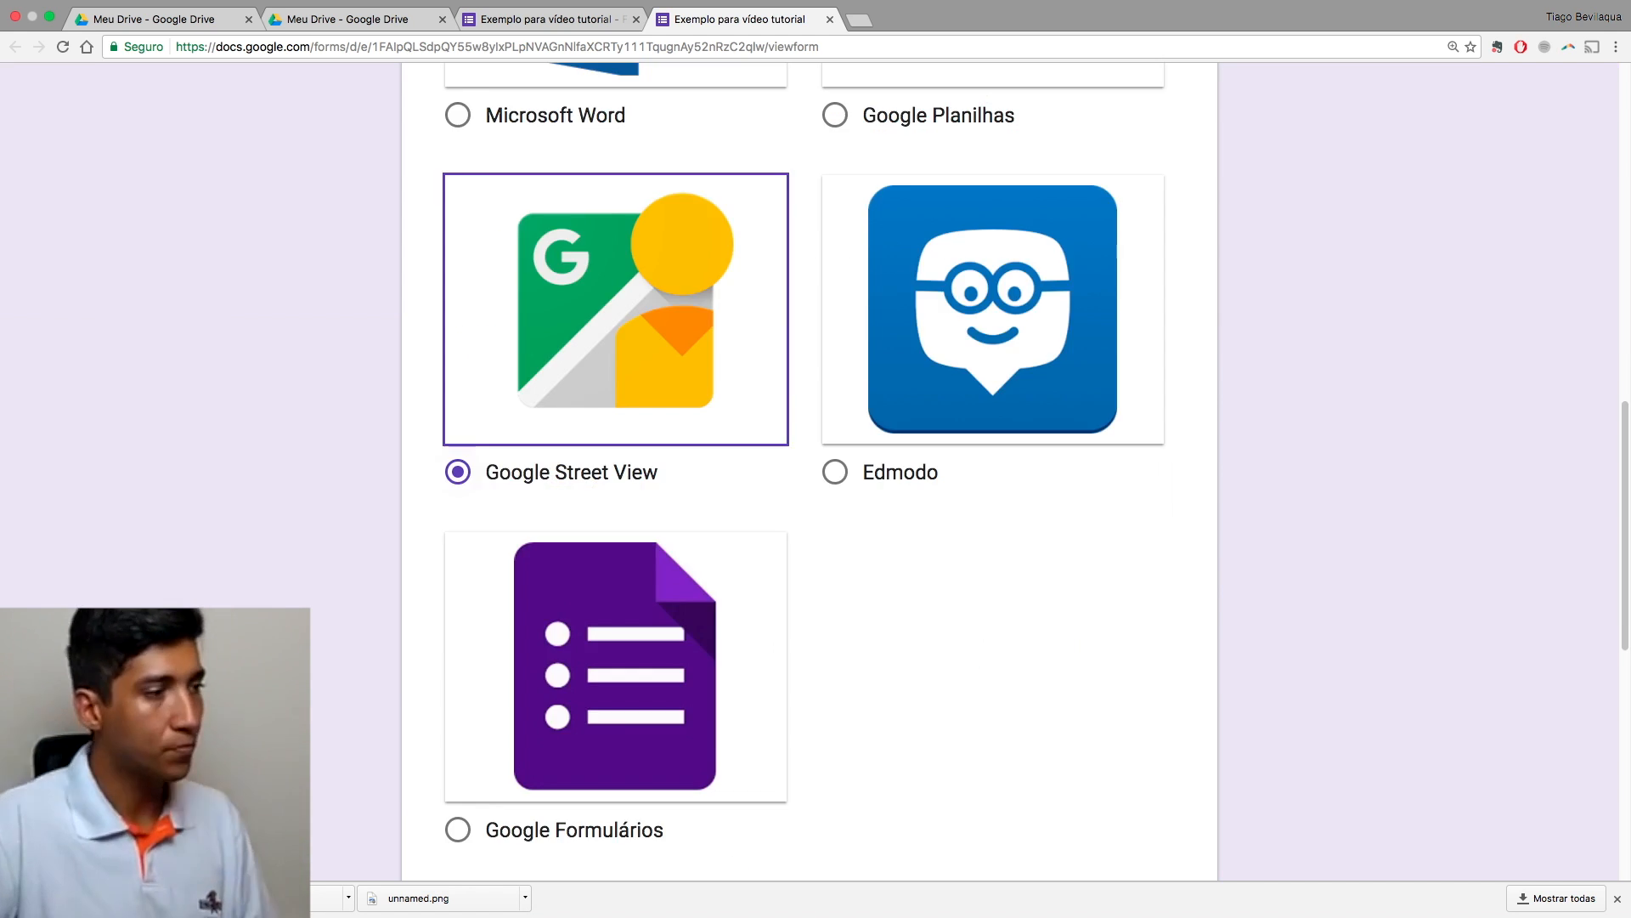
{"action": "scroll", "coordinate": [527, 510], "scroll_direction": "down", "scroll_amount": 5}
{"action": "left_click", "coordinate": [510, 618]}
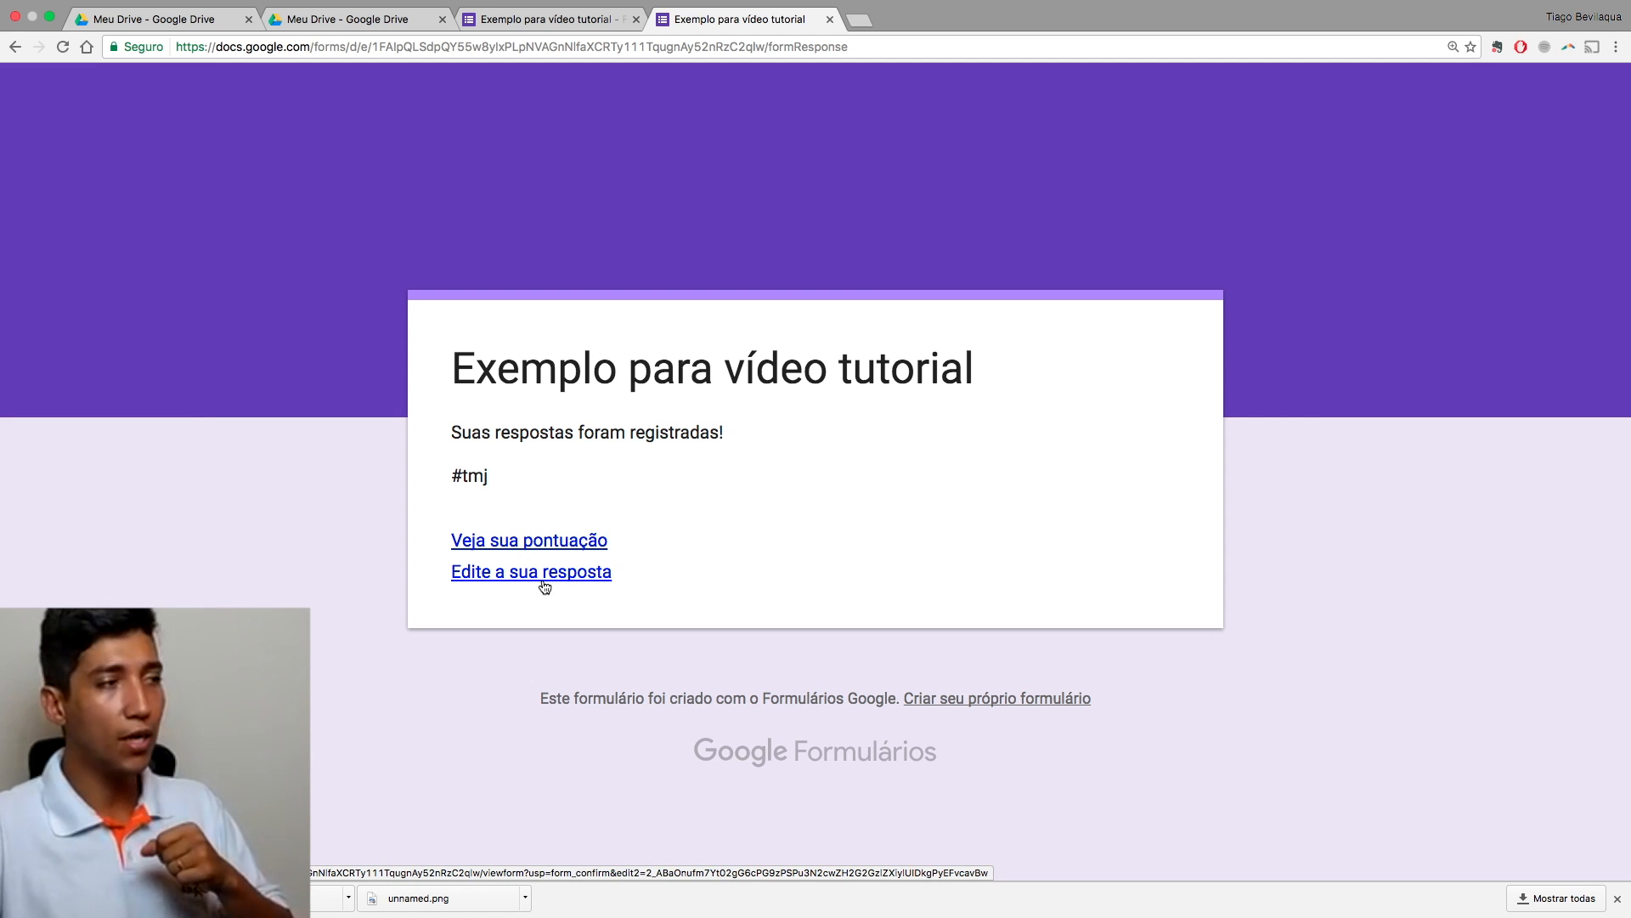
{"action": "left_click", "coordinate": [500, 543]}
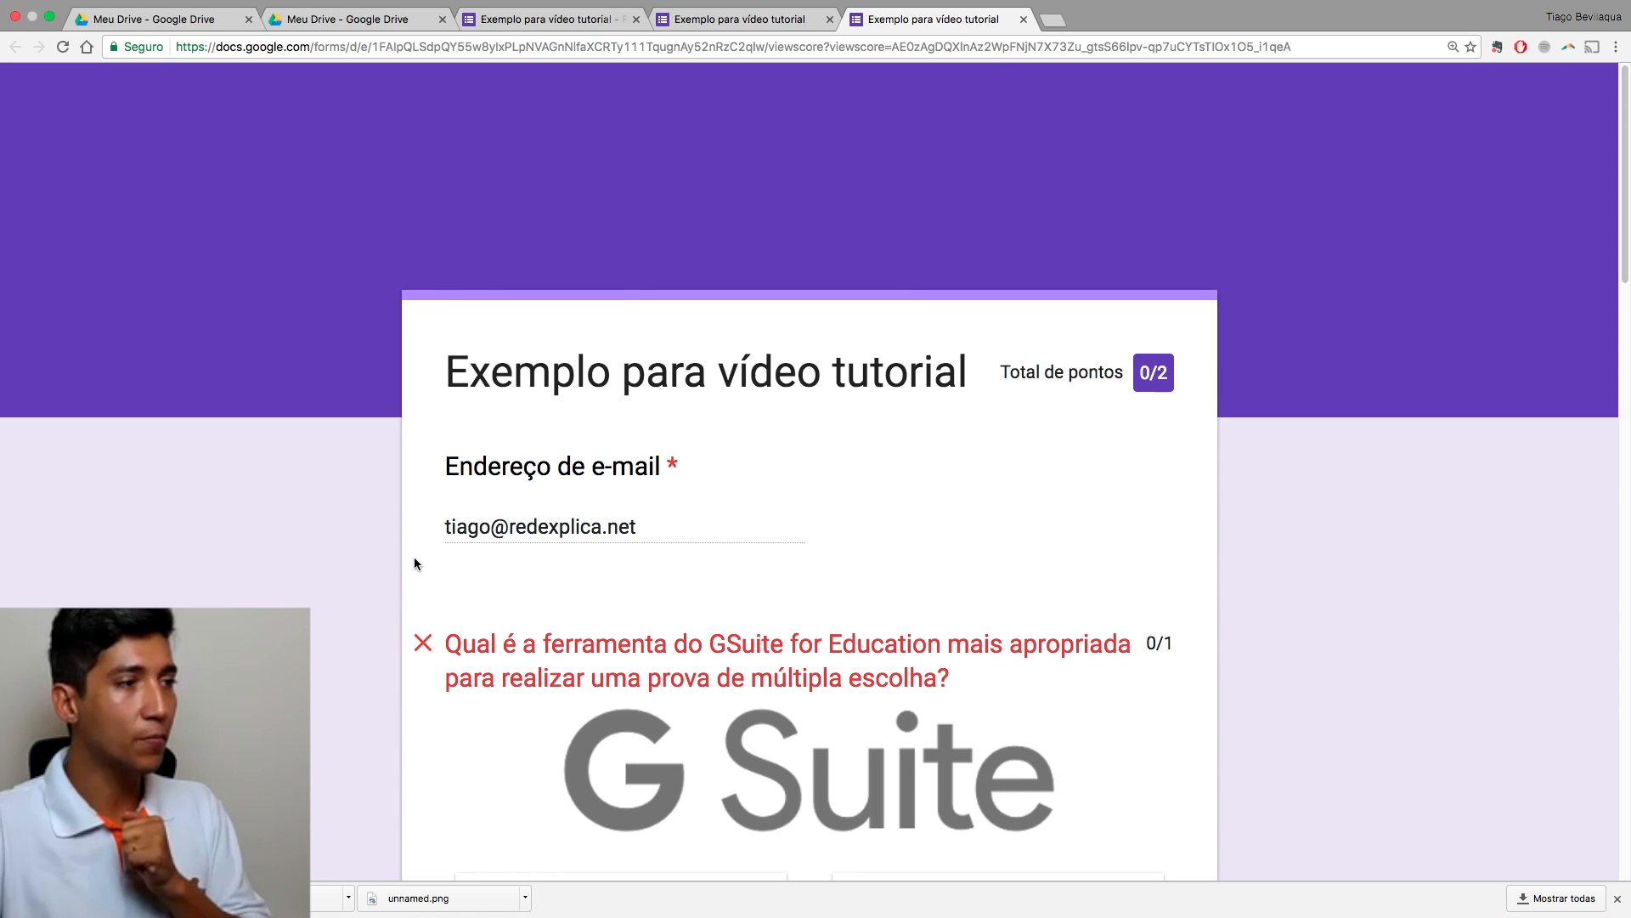
{"action": "scroll", "coordinate": [375, 559], "scroll_direction": "down", "scroll_amount": 4}
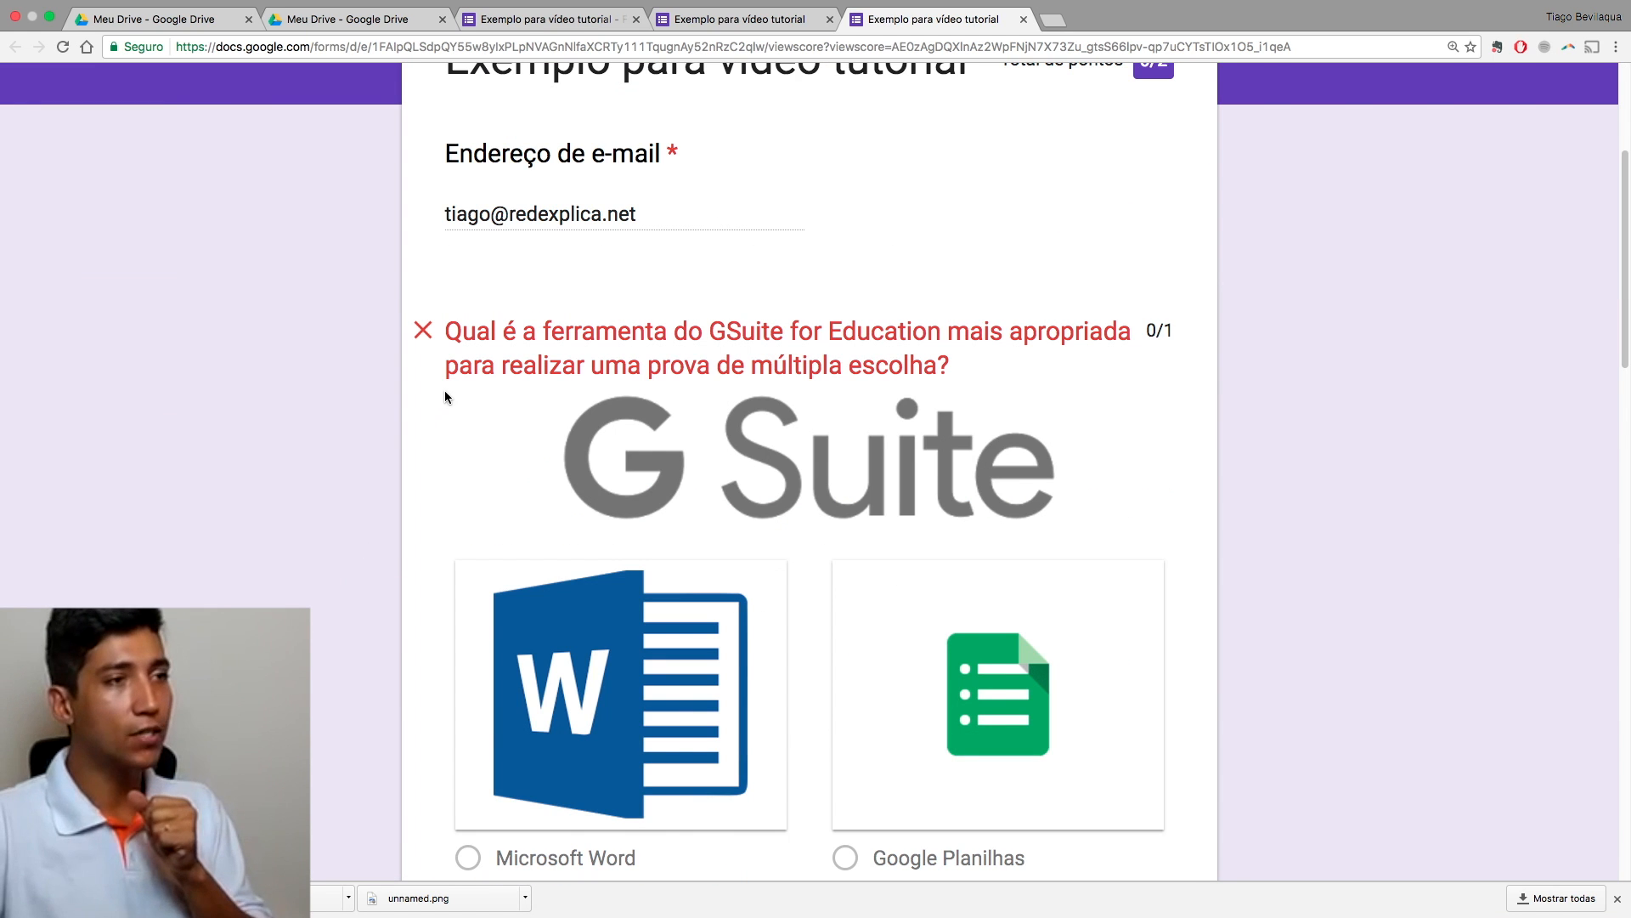
{"action": "scroll", "coordinate": [444, 386], "scroll_direction": "down", "scroll_amount": 3}
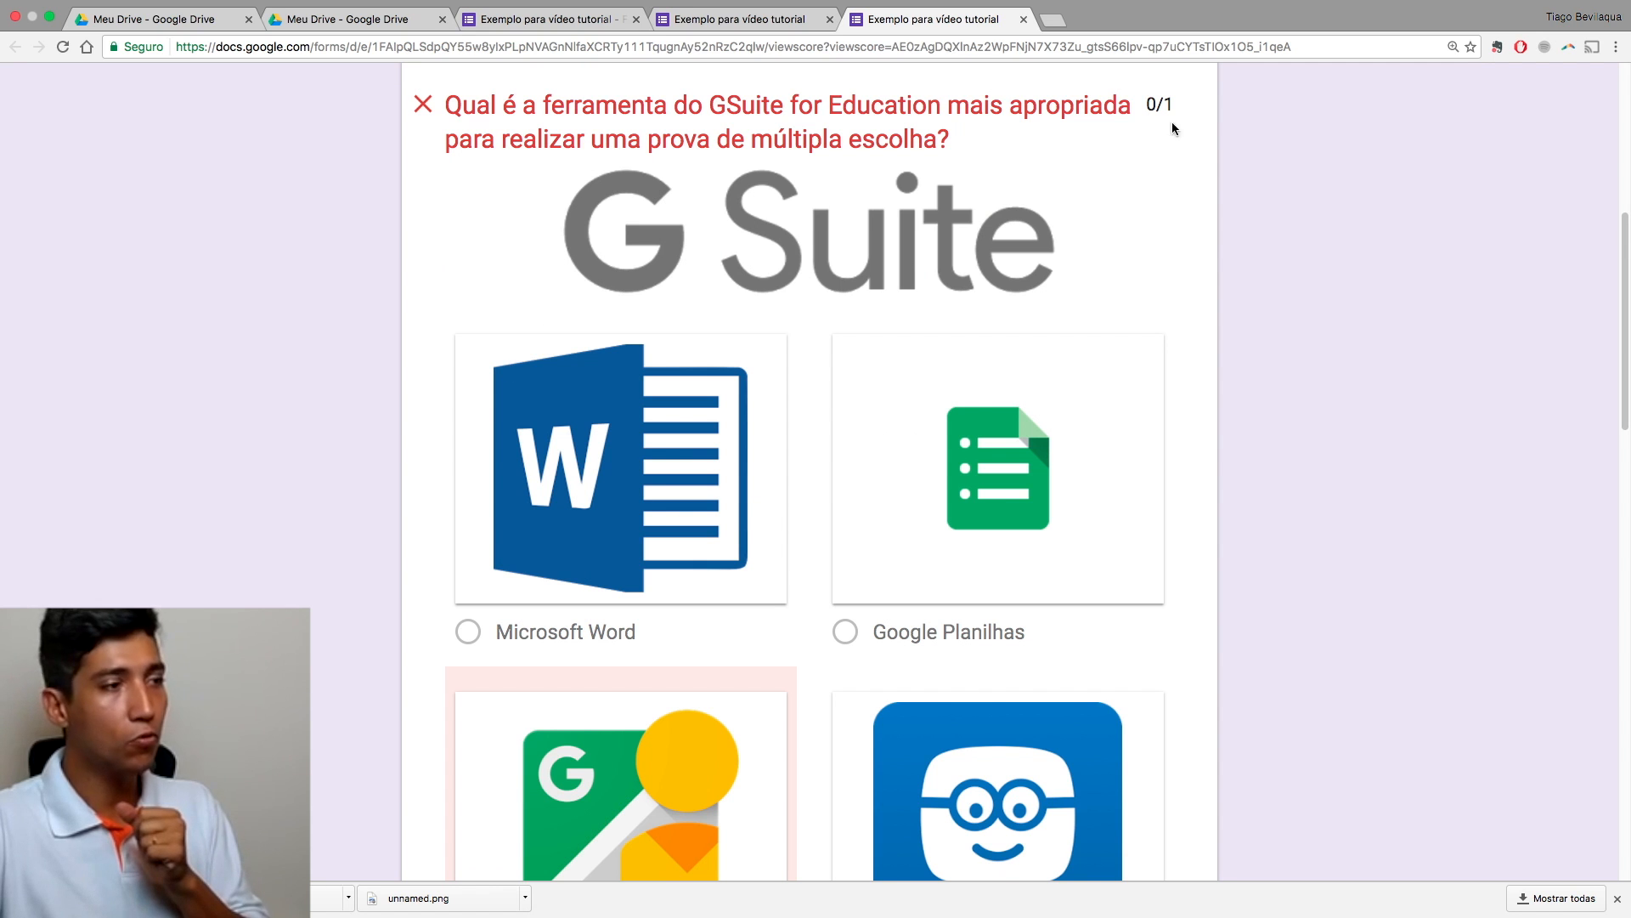
{"action": "scroll", "coordinate": [1205, 248], "scroll_direction": "down", "scroll_amount": 12}
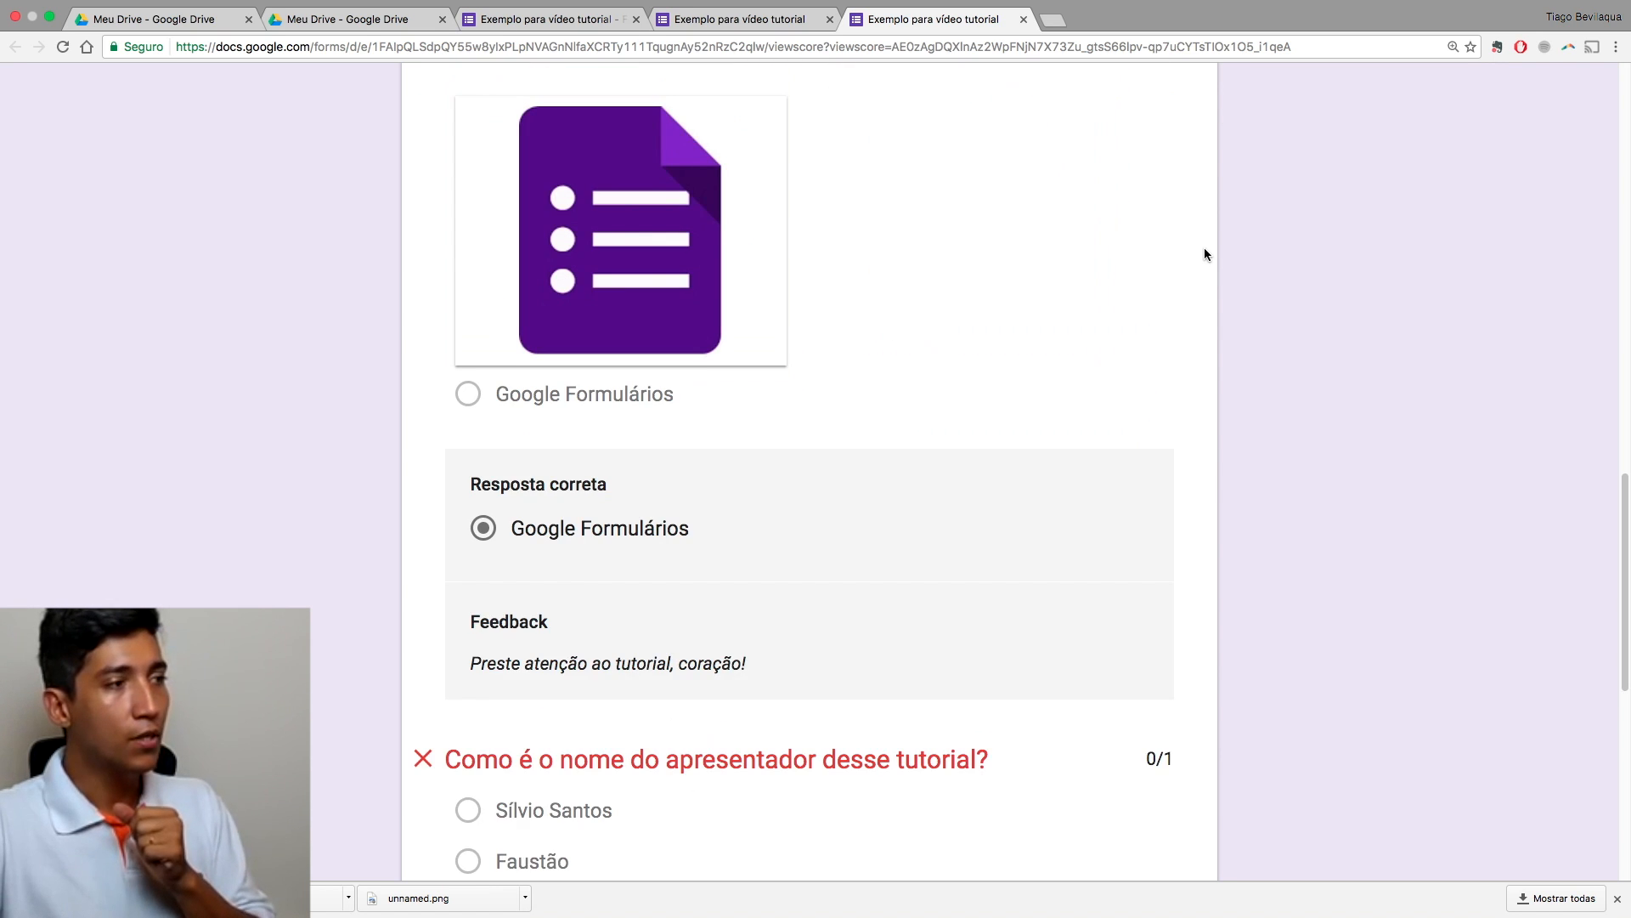
{"action": "scroll", "coordinate": [1097, 353], "scroll_direction": "down", "scroll_amount": 4}
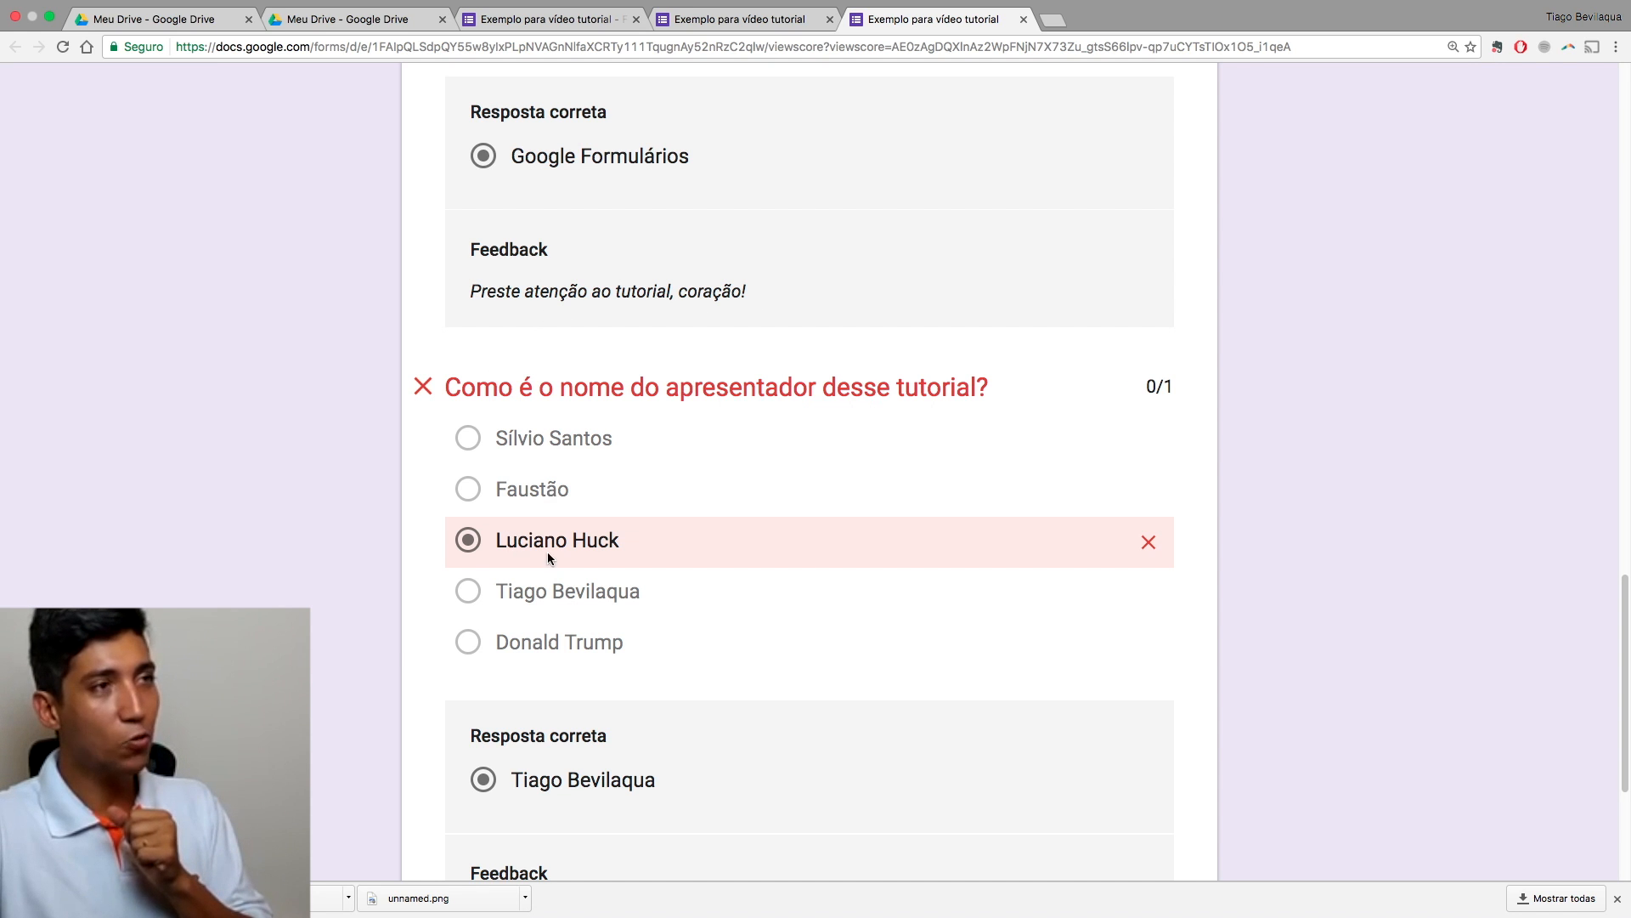
{"action": "scroll", "coordinate": [527, 559], "scroll_direction": "down", "scroll_amount": 4}
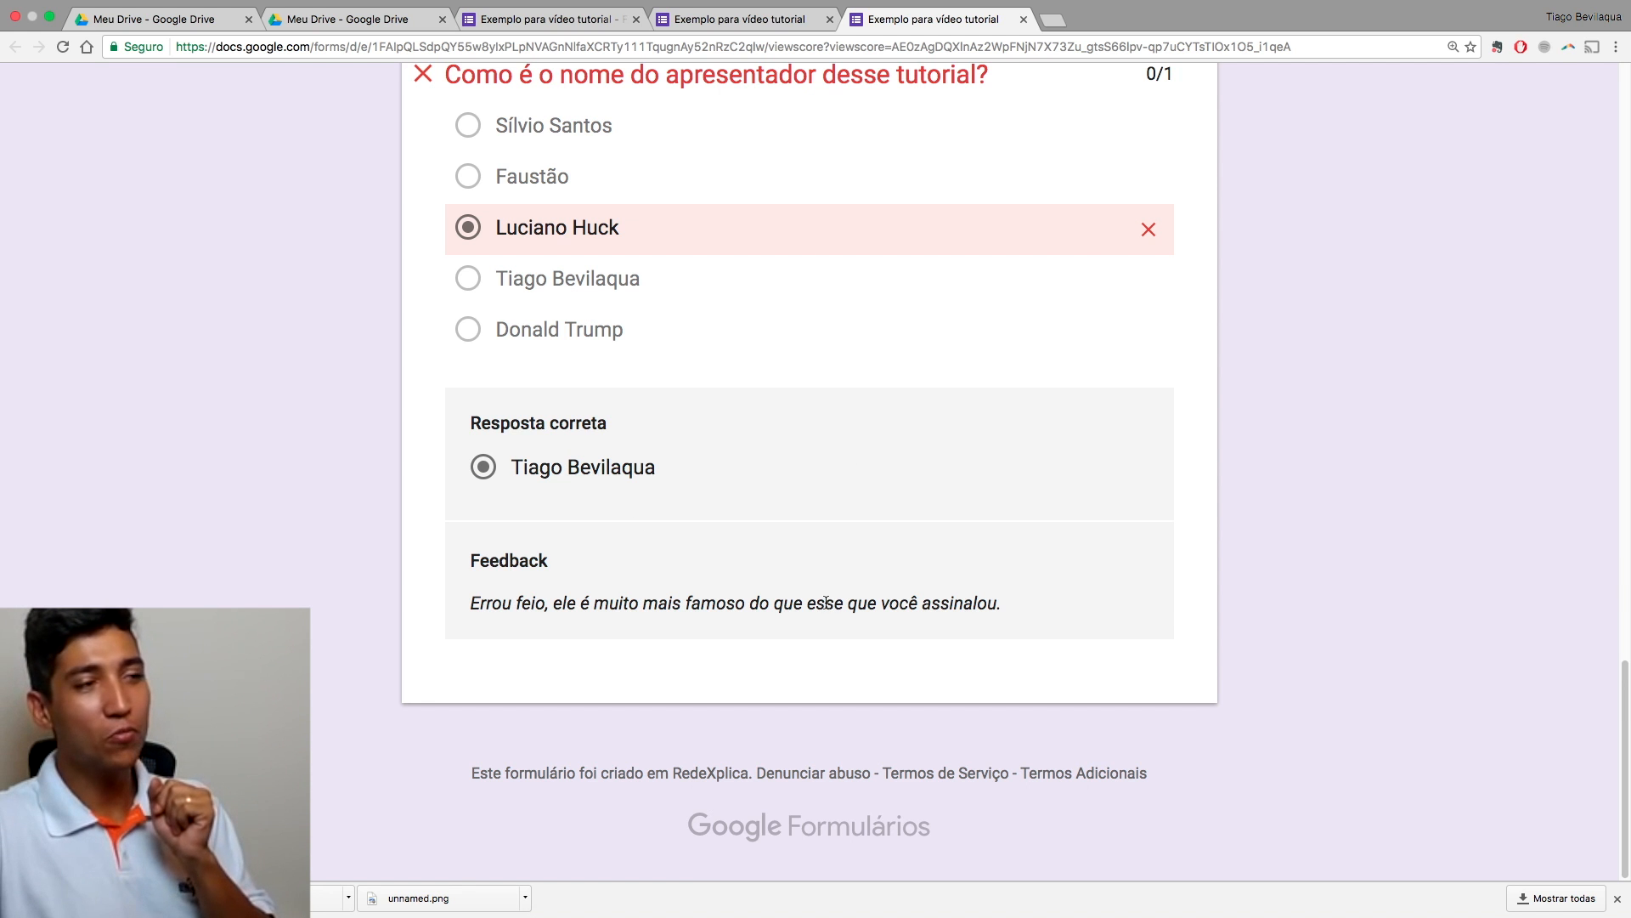
{"action": "scroll", "coordinate": [1186, 600], "scroll_direction": "up", "scroll_amount": 20}
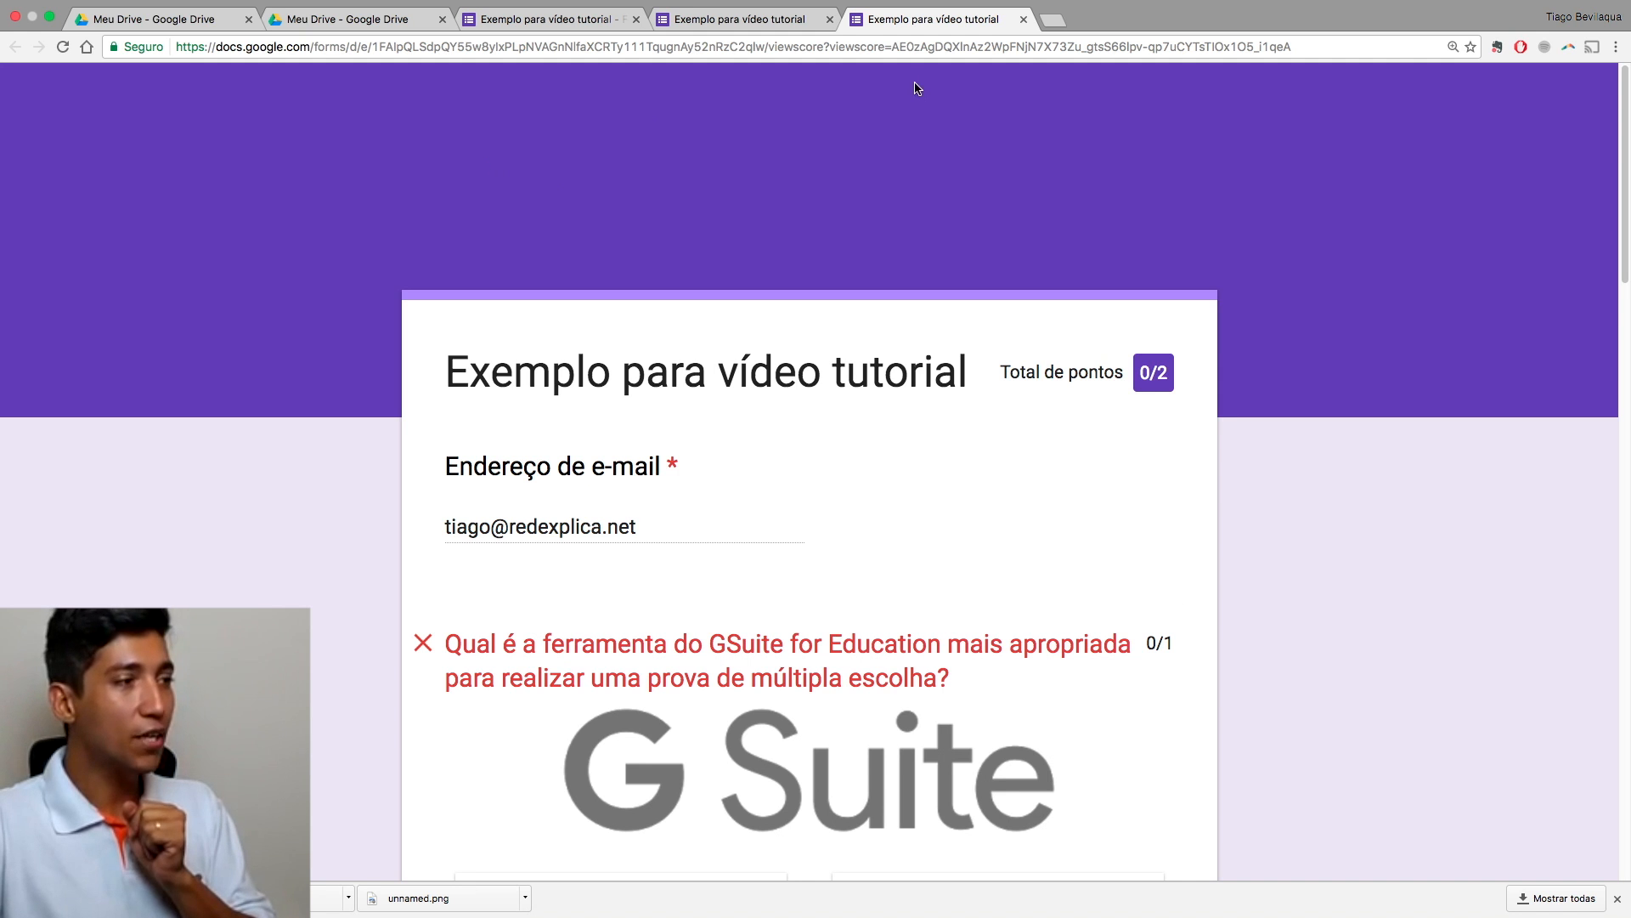
{"action": "scroll", "coordinate": [842, 187], "scroll_direction": "down", "scroll_amount": 20}
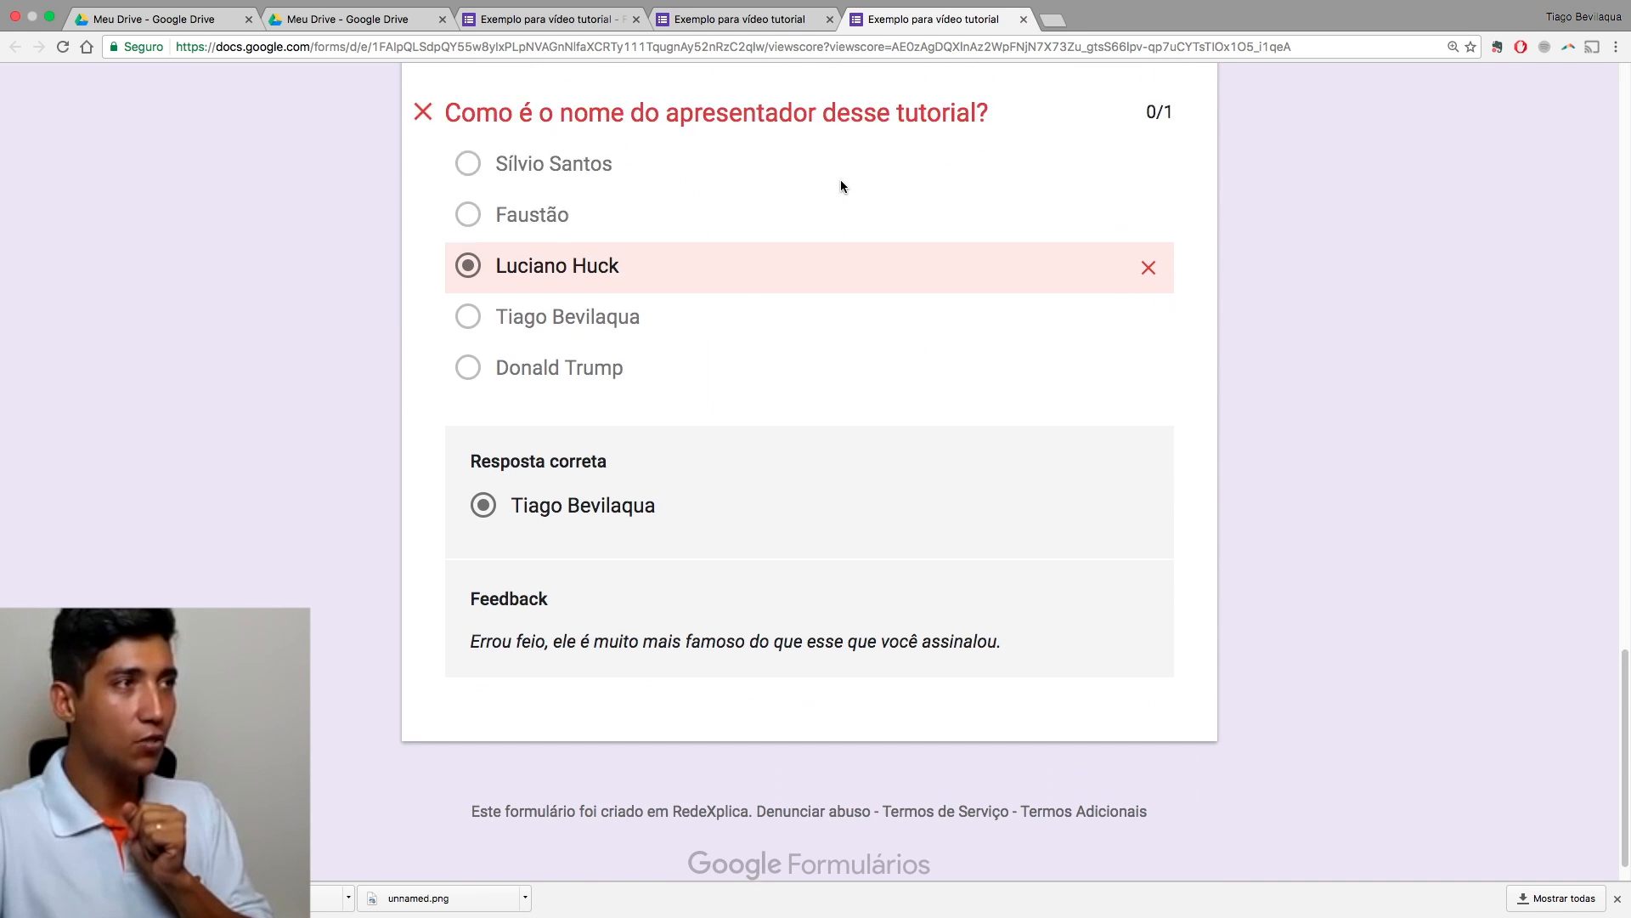
{"action": "scroll", "coordinate": [839, 185], "scroll_direction": "up", "scroll_amount": 20}
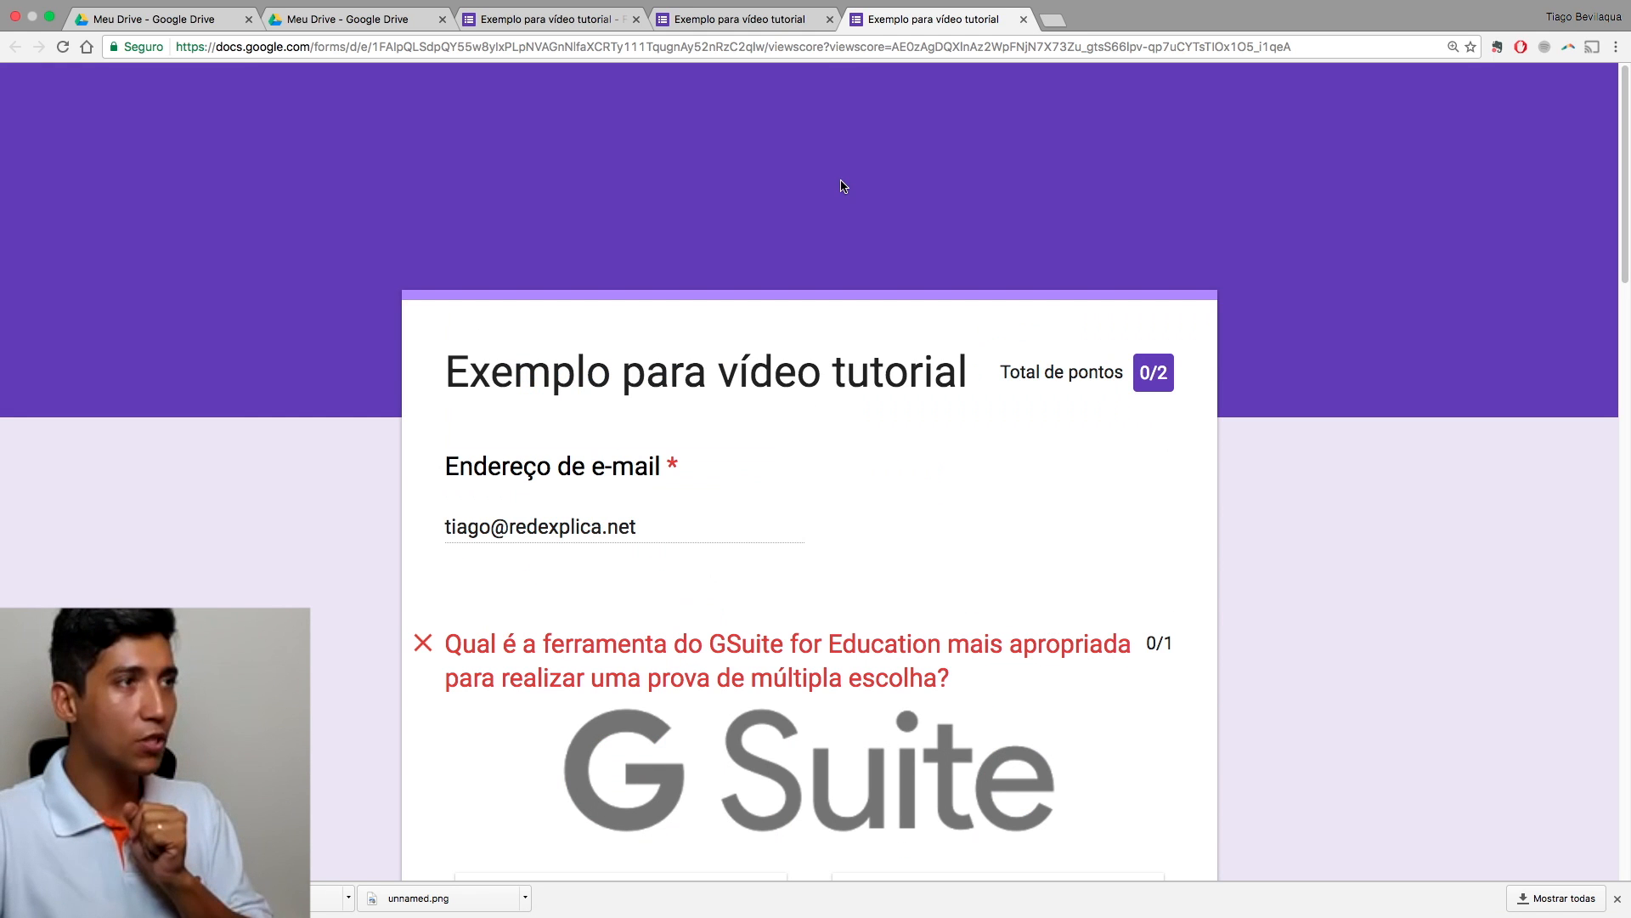
{"action": "left_click", "coordinate": [1024, 20]}
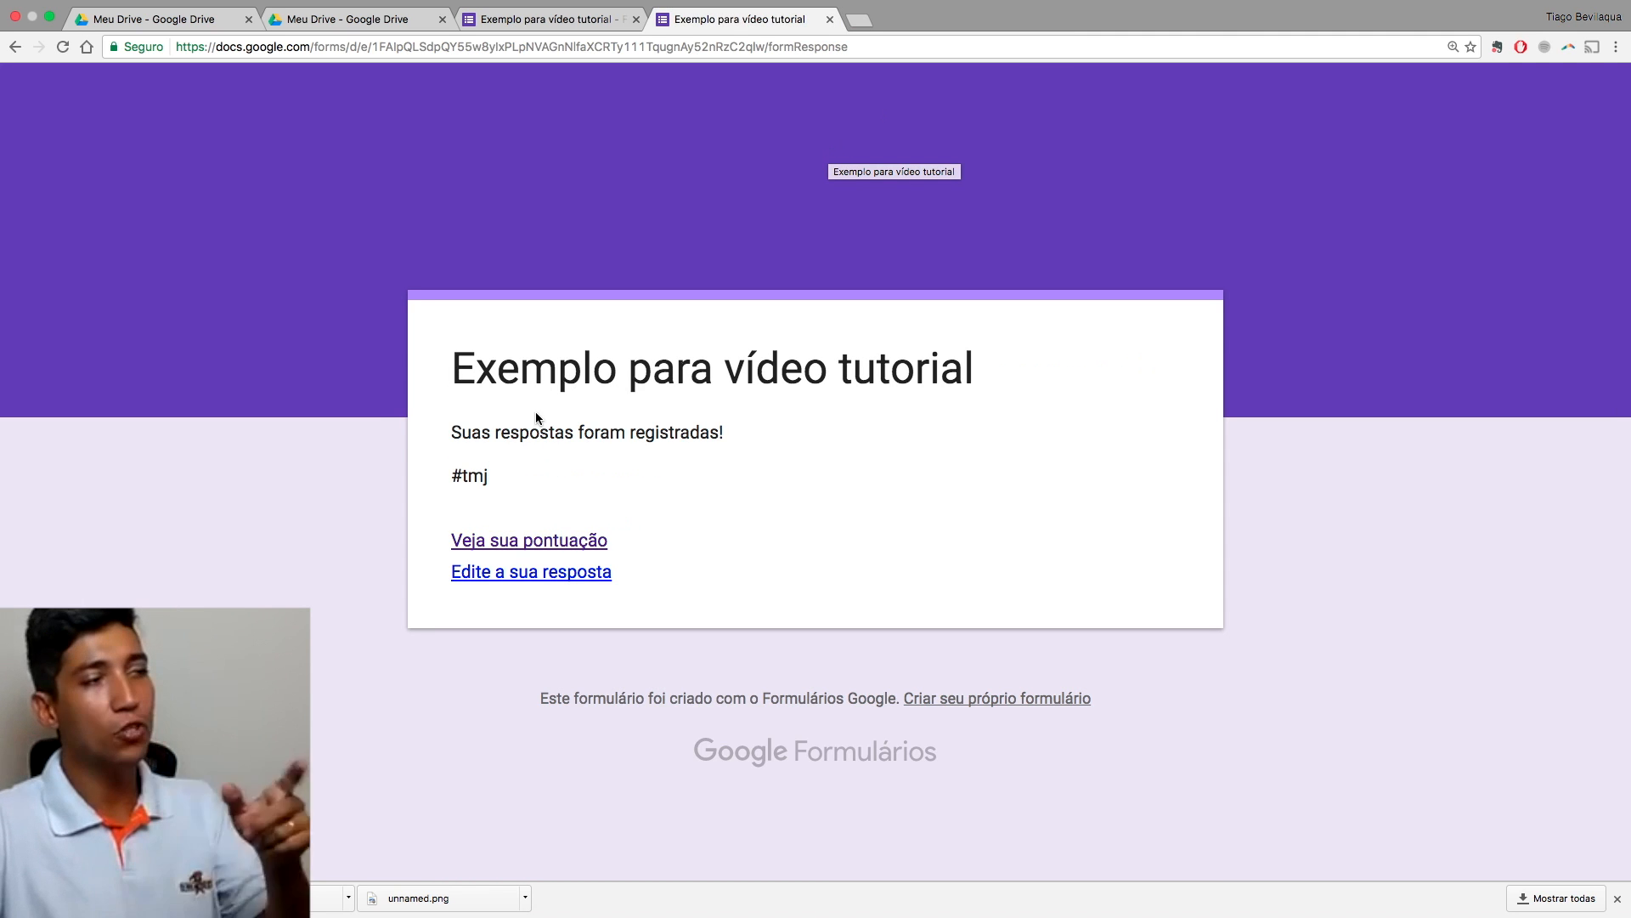
Step: Reopen the submitted response and change the first answer to Google Formulários
{"action": "left_click", "coordinate": [515, 570]}
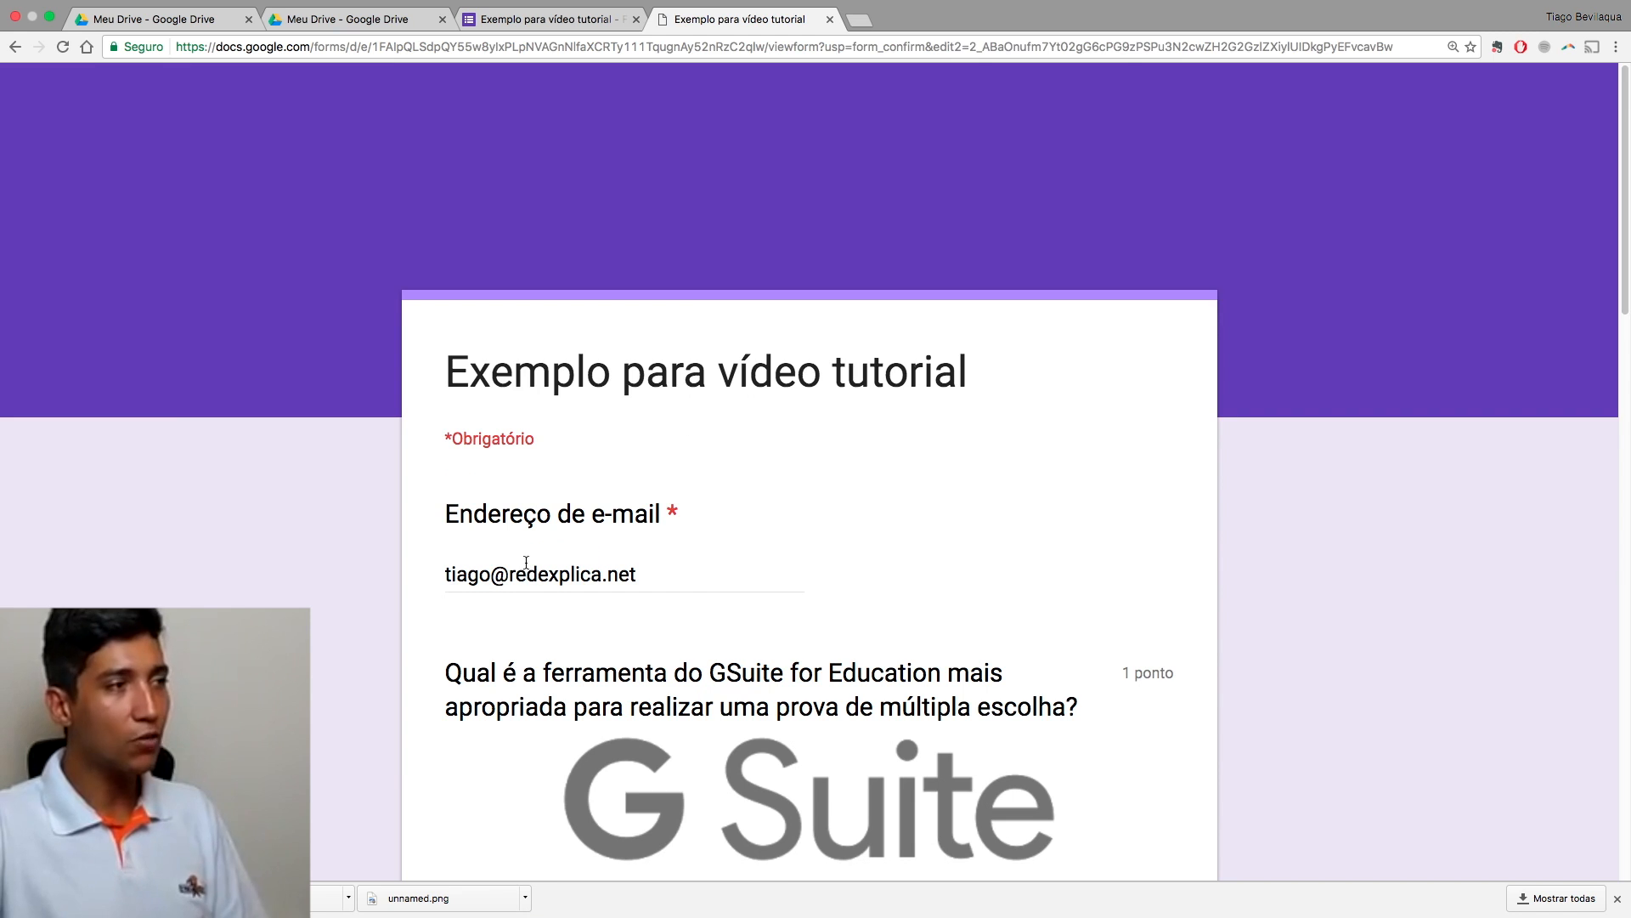
{"action": "scroll", "coordinate": [530, 581], "scroll_direction": "down", "scroll_amount": 5}
{"action": "scroll", "coordinate": [529, 581], "scroll_direction": "up", "scroll_amount": 4}
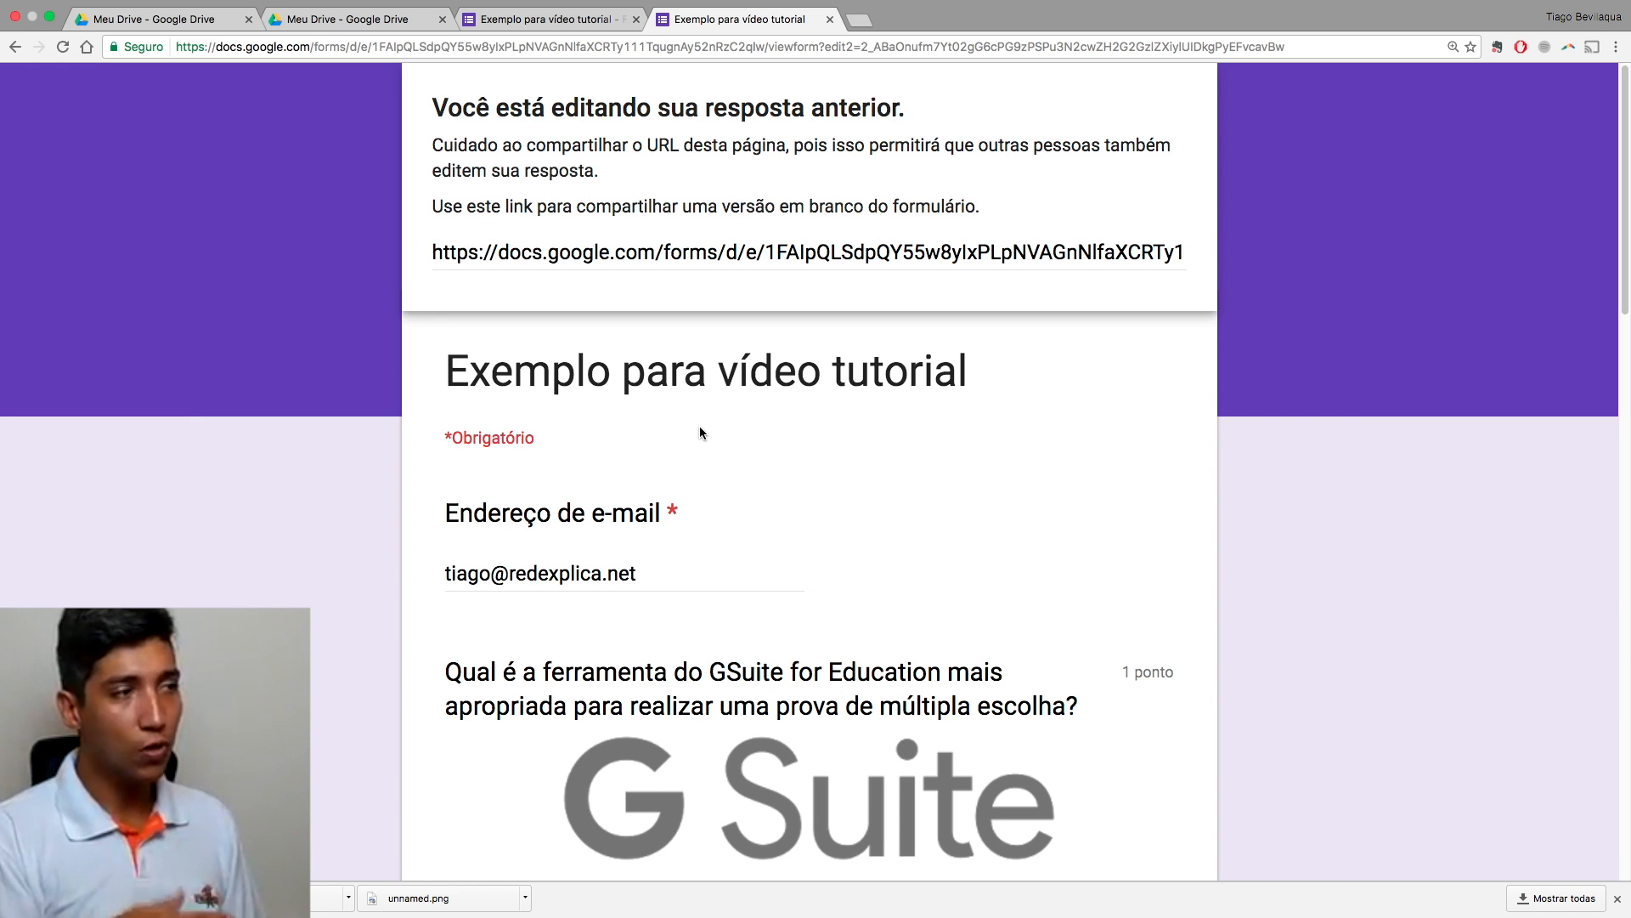
{"action": "scroll", "coordinate": [709, 435], "scroll_direction": "down", "scroll_amount": 3}
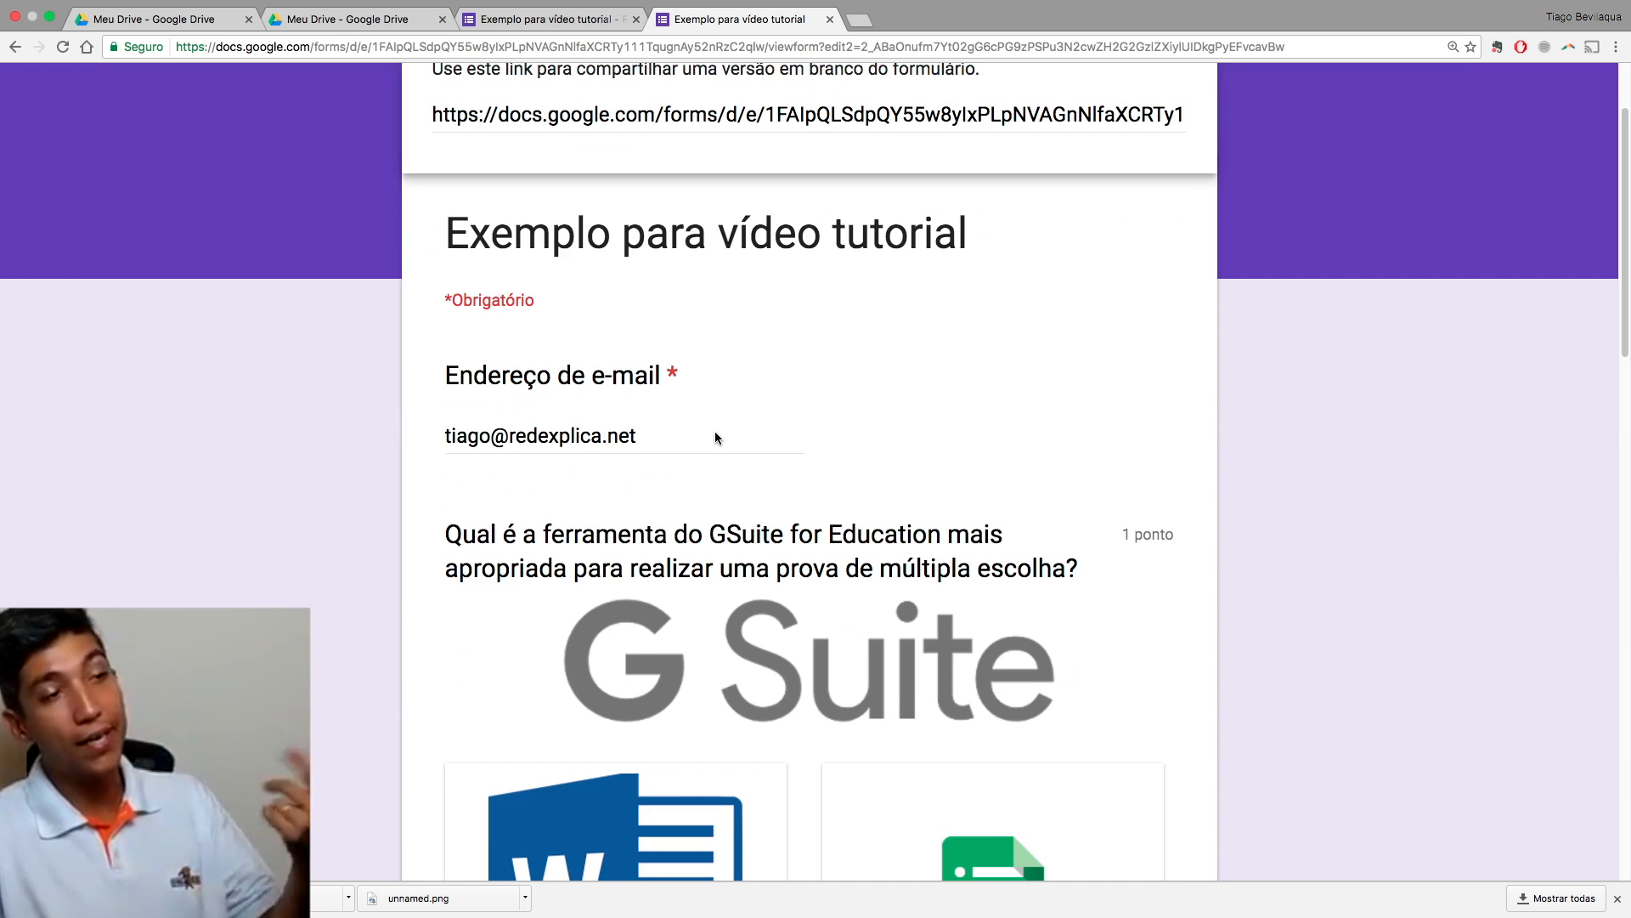
{"action": "scroll", "coordinate": [608, 440], "scroll_direction": "down", "scroll_amount": 3}
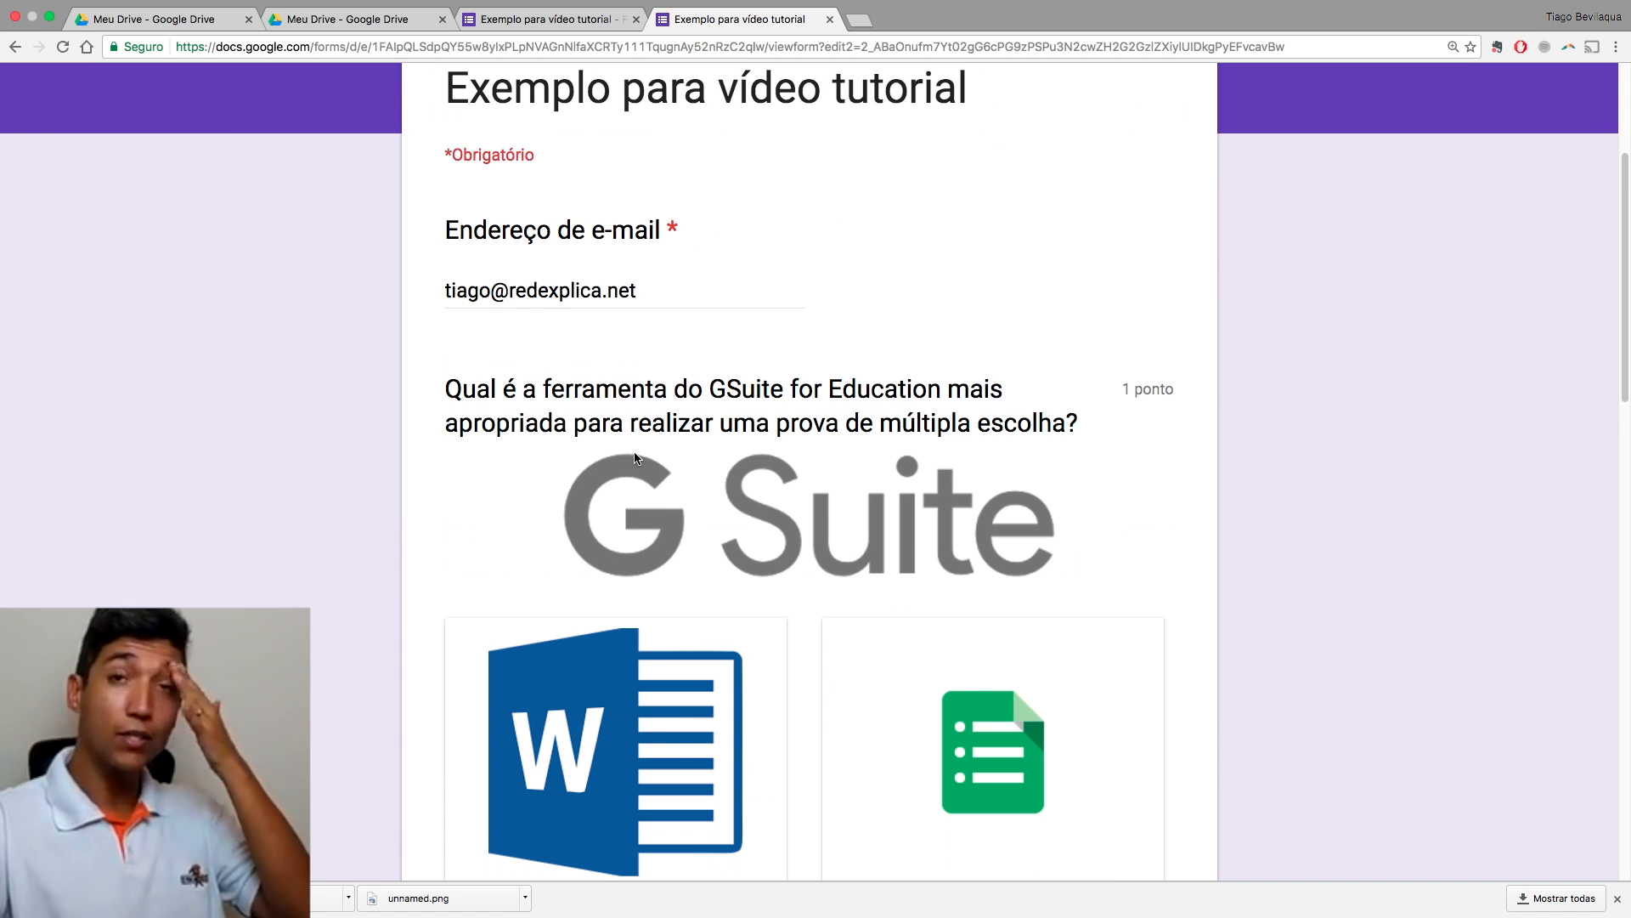
{"action": "scroll", "coordinate": [634, 456], "scroll_direction": "down", "scroll_amount": 3}
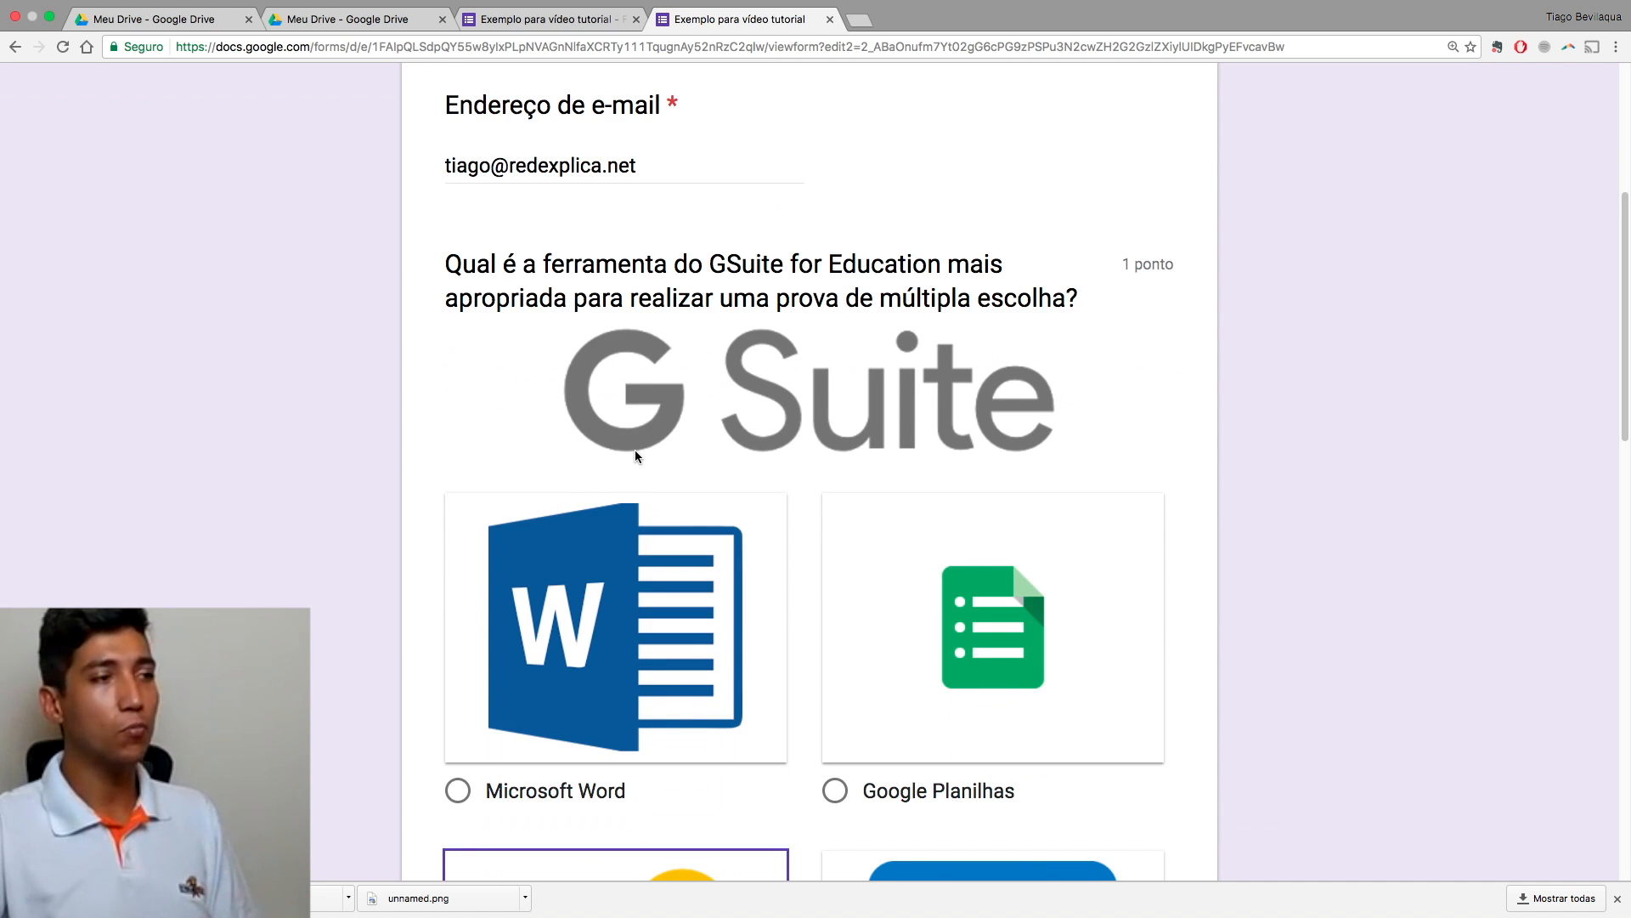
{"action": "scroll", "coordinate": [635, 456], "scroll_direction": "down", "scroll_amount": 12}
{"action": "scroll", "coordinate": [640, 474], "scroll_direction": "down", "scroll_amount": 3}
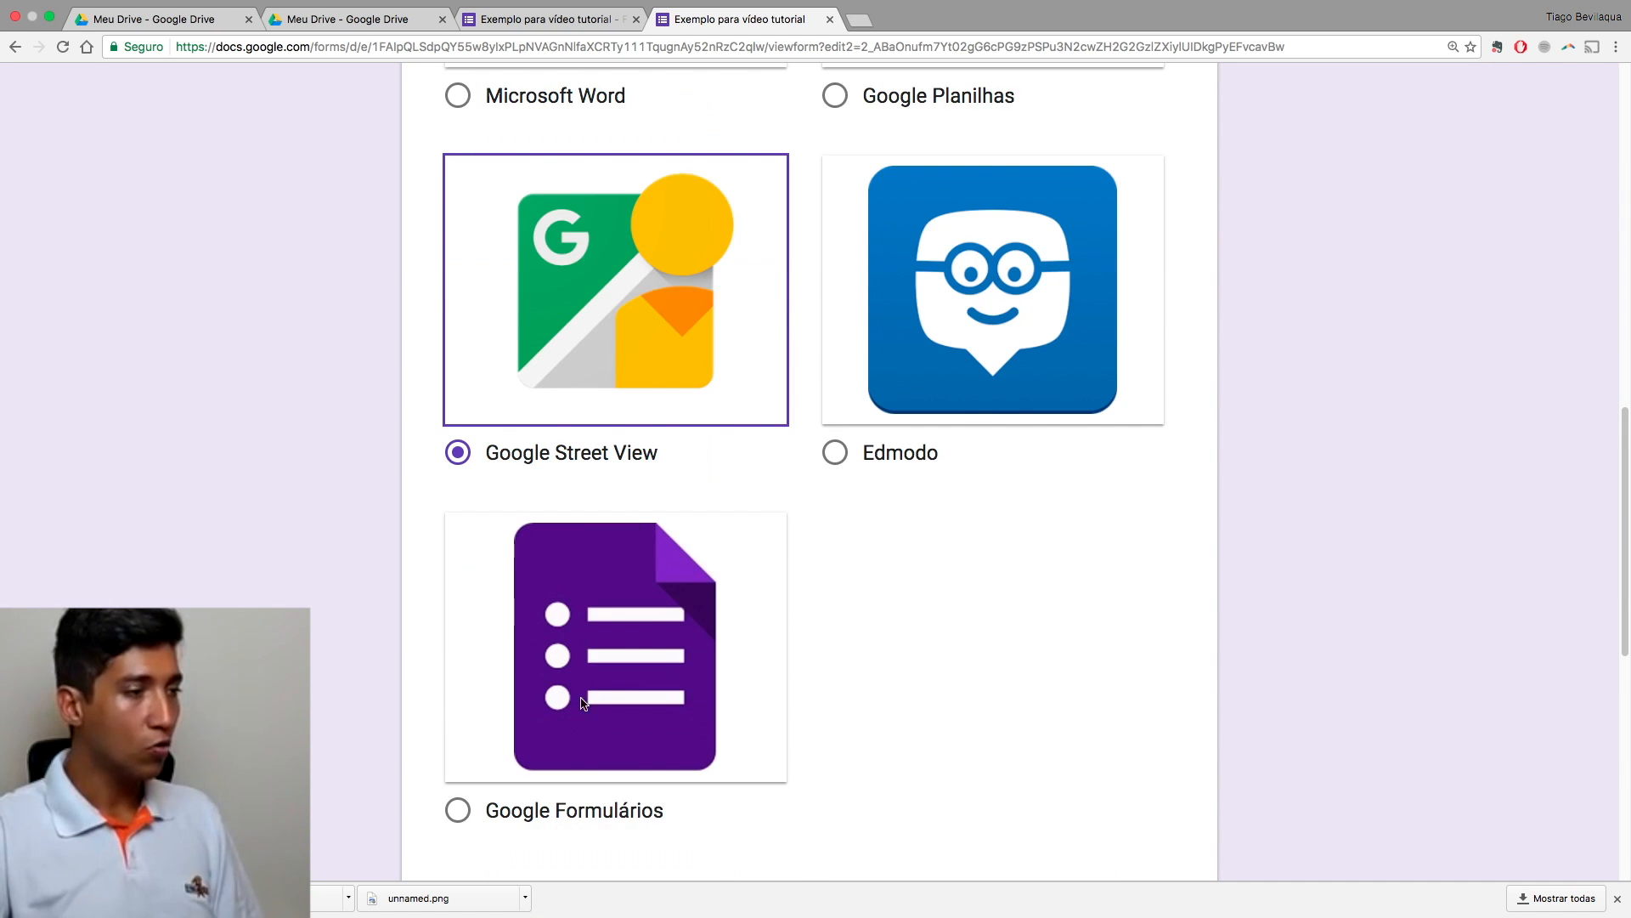
{"action": "left_click", "coordinate": [626, 809]}
Step: Pick the correct presenter option, resubmit, and view the 2/2 score
{"action": "scroll", "coordinate": [628, 812], "scroll_direction": "down", "scroll_amount": 15}
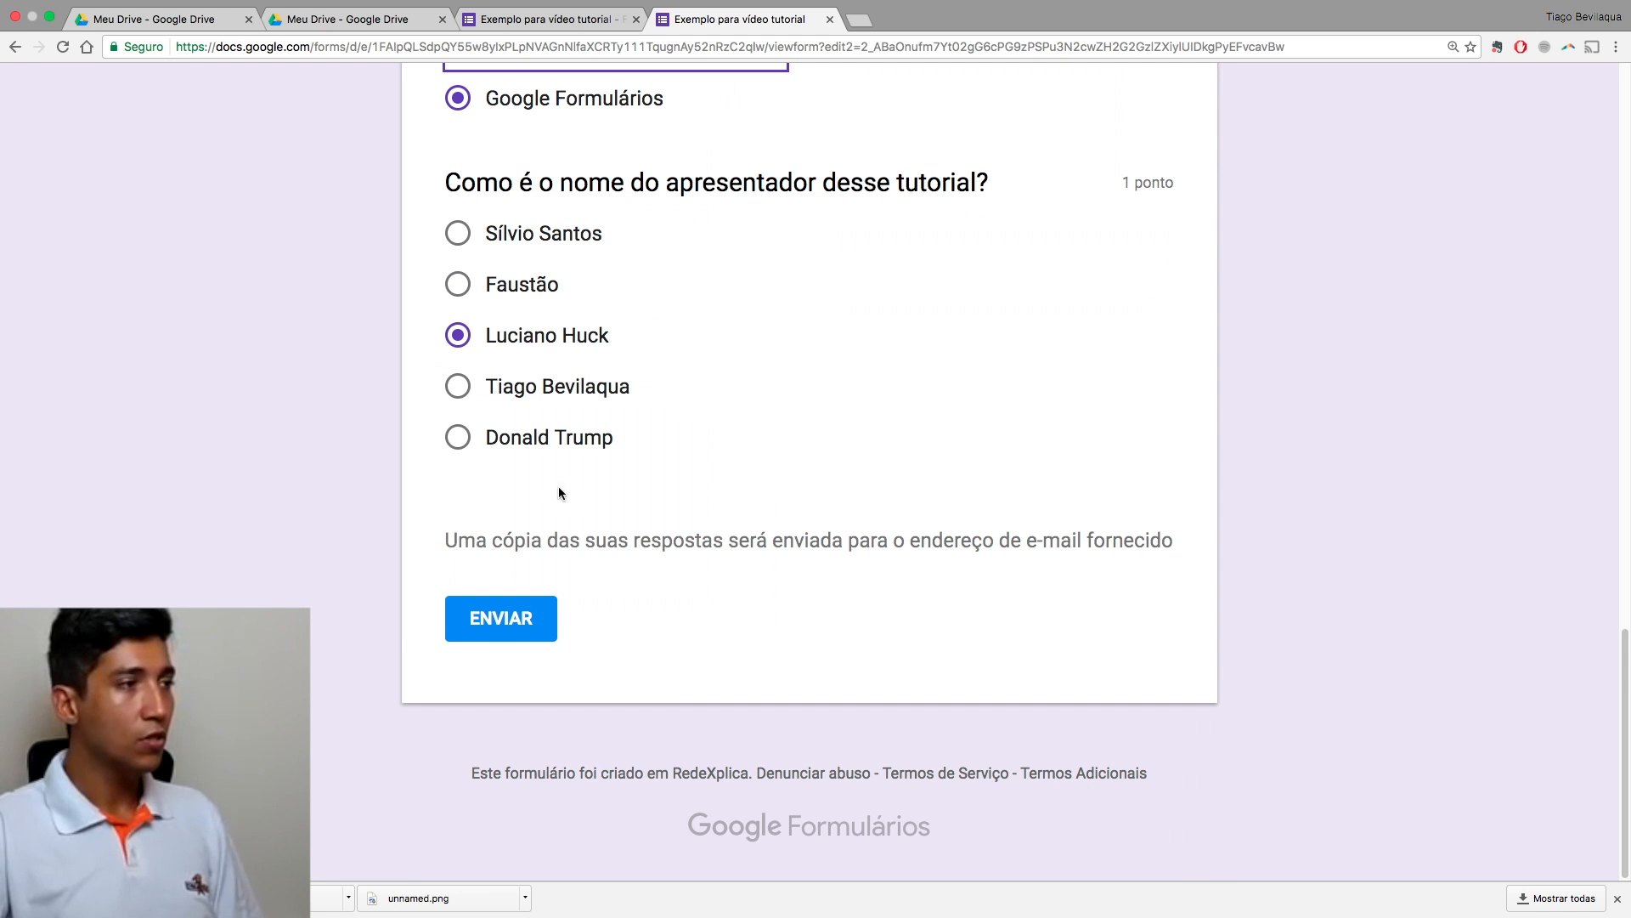
{"action": "left_click", "coordinate": [545, 388]}
{"action": "left_click", "coordinate": [508, 625]}
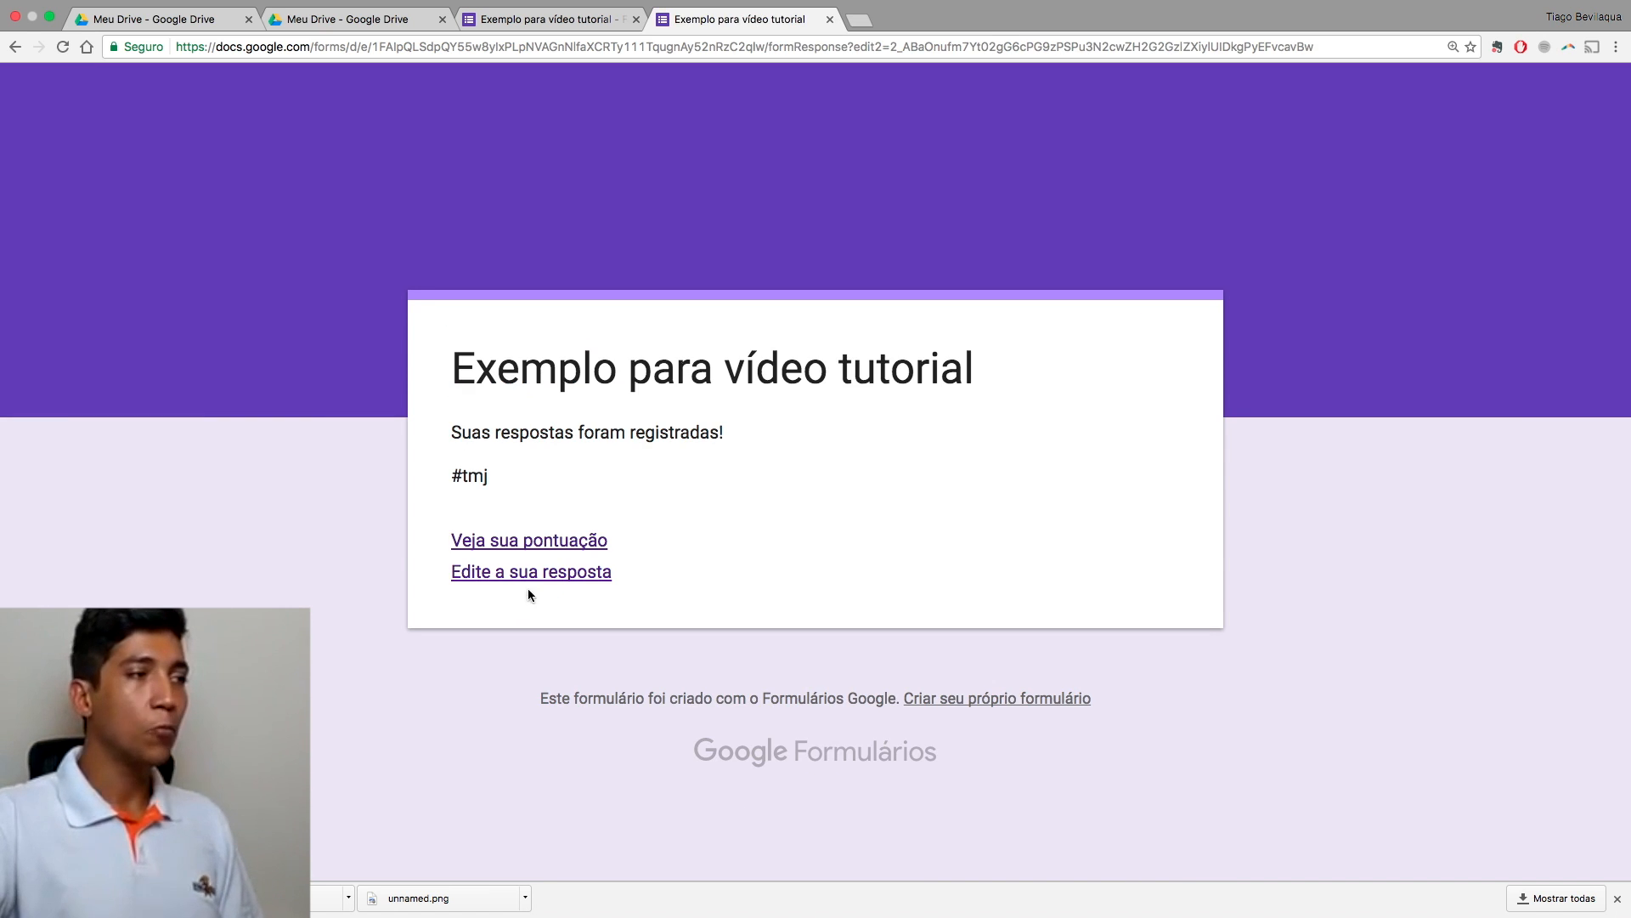
{"action": "left_click", "coordinate": [540, 542]}
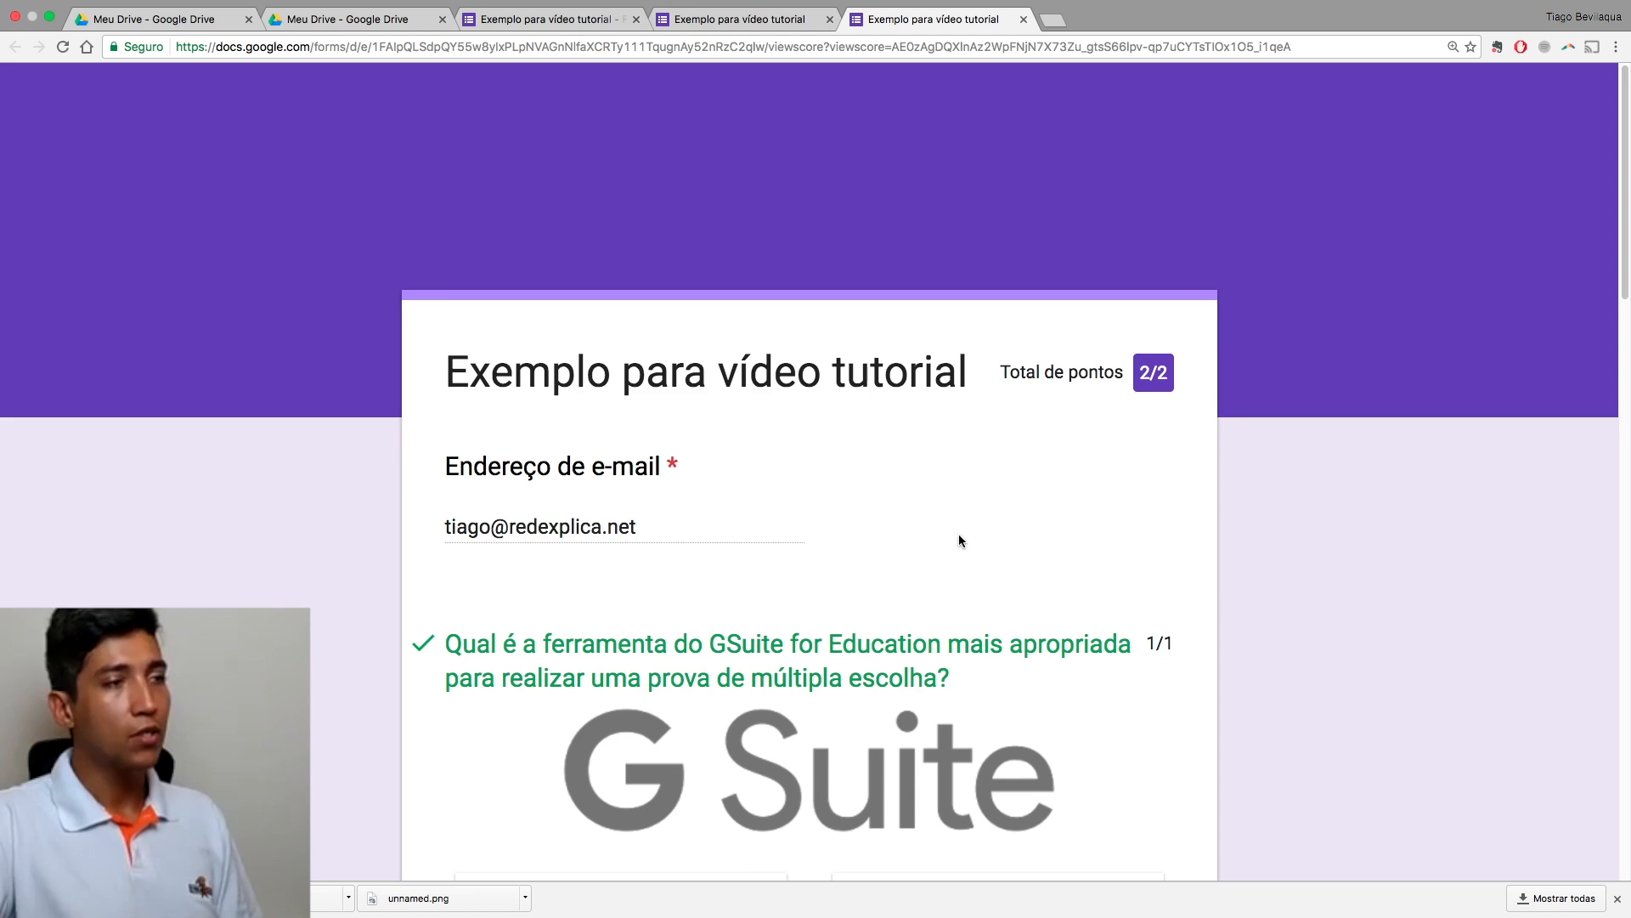
{"action": "scroll", "coordinate": [964, 533], "scroll_direction": "down", "scroll_amount": 15}
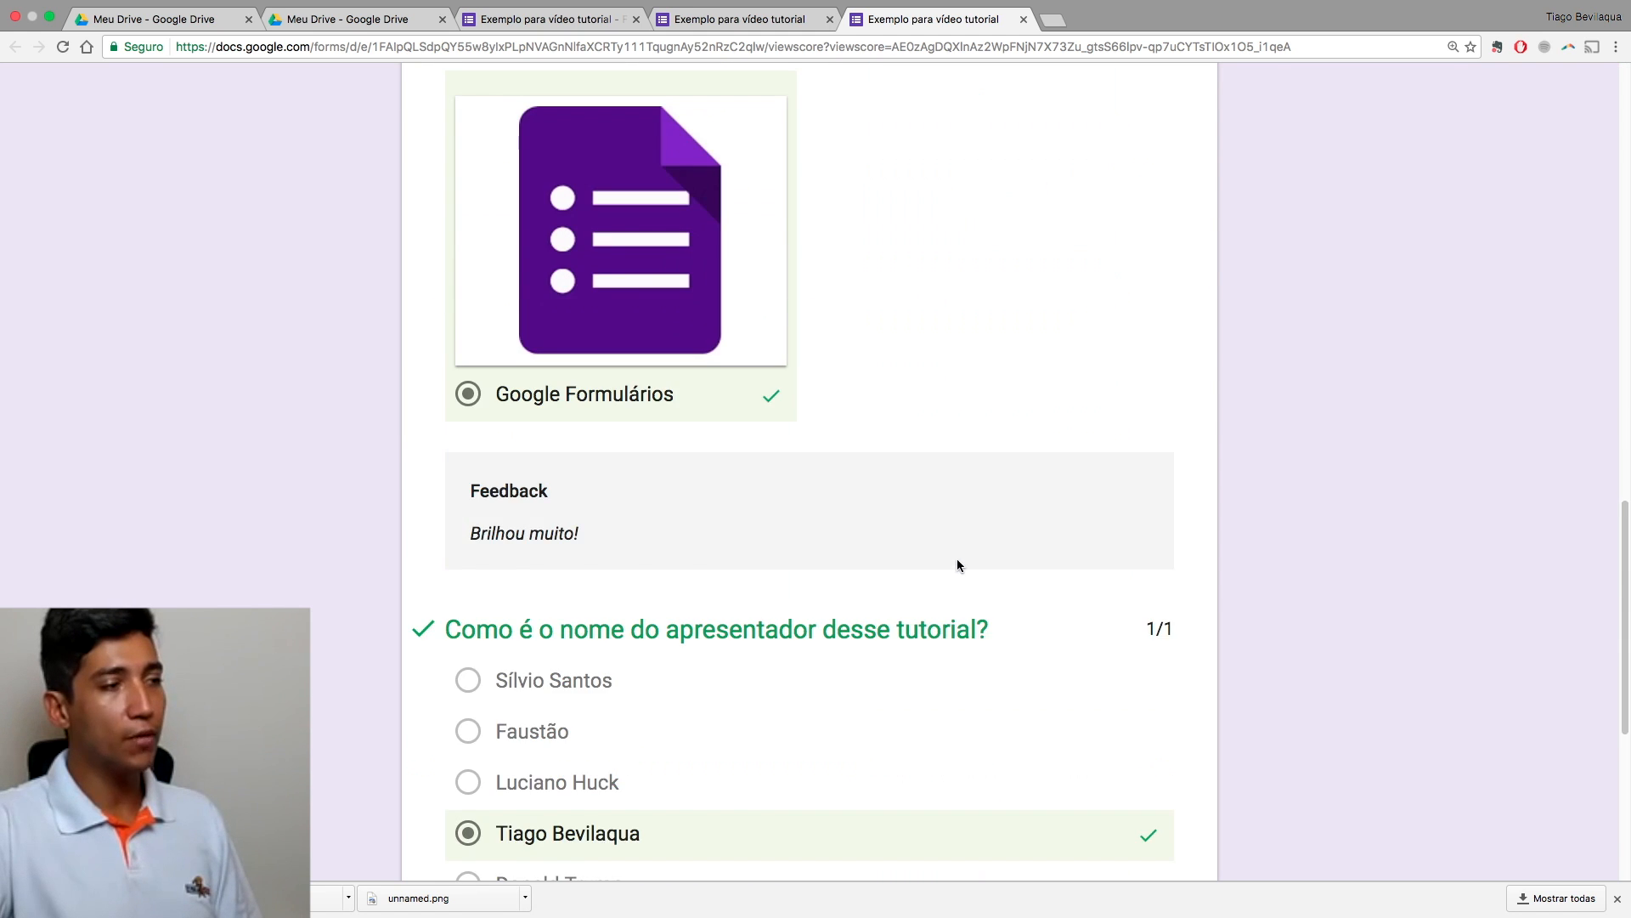
Step: Test the 'Bevi-quem?' feedback link, then close the slideshow and quiz tabs
{"action": "scroll", "coordinate": [641, 581], "scroll_direction": "down", "scroll_amount": 5}
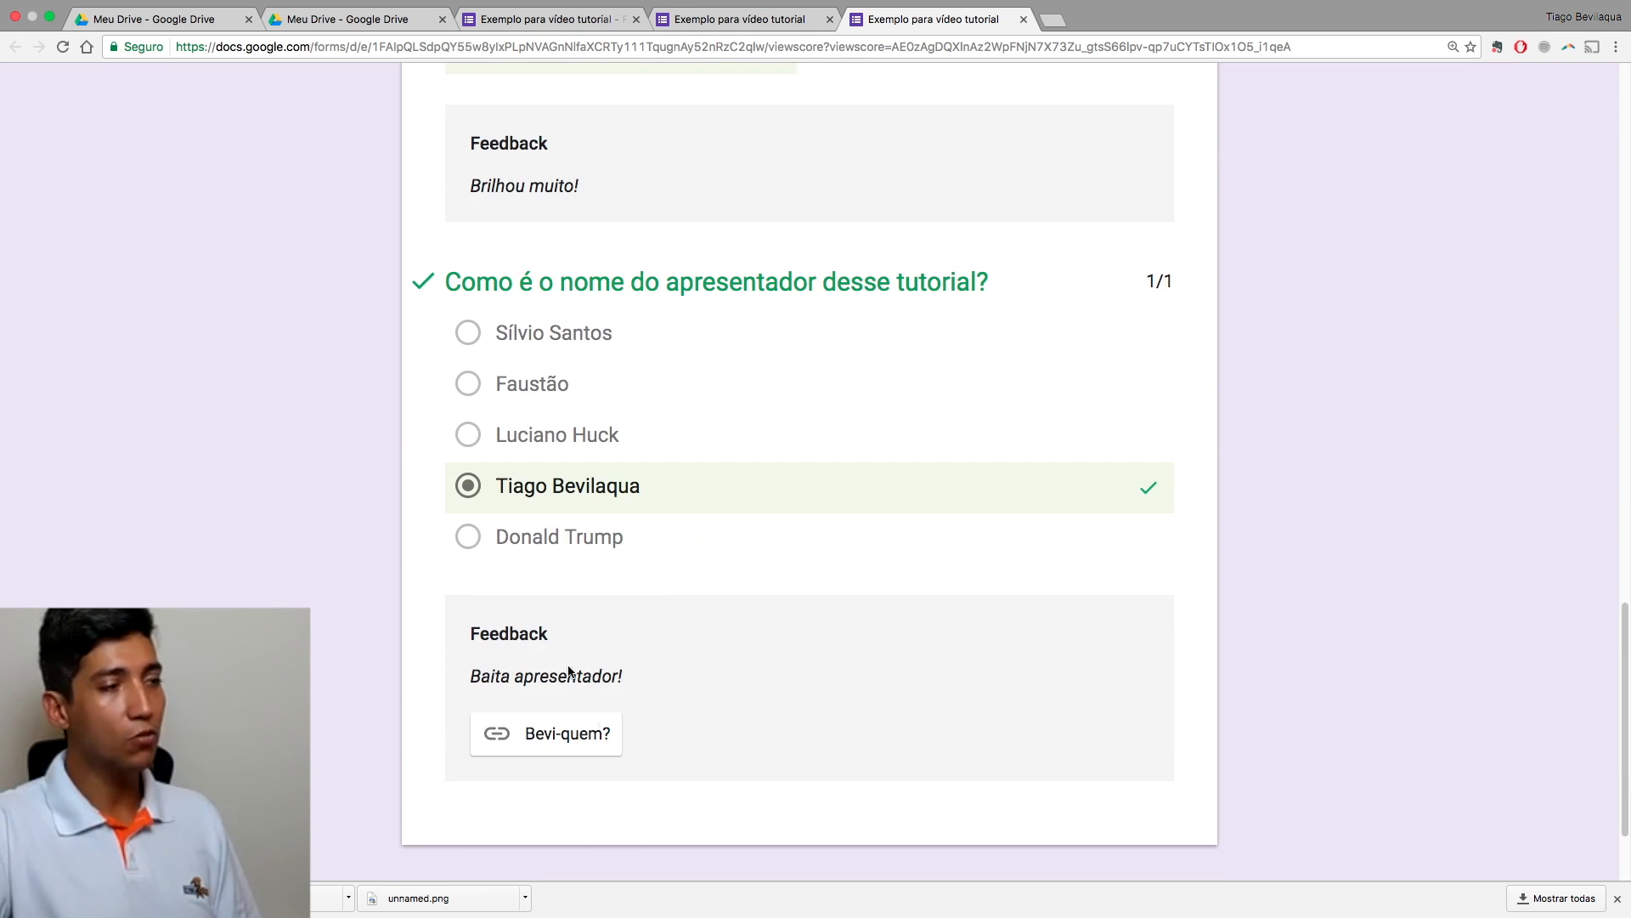
{"action": "left_click", "coordinate": [593, 742]}
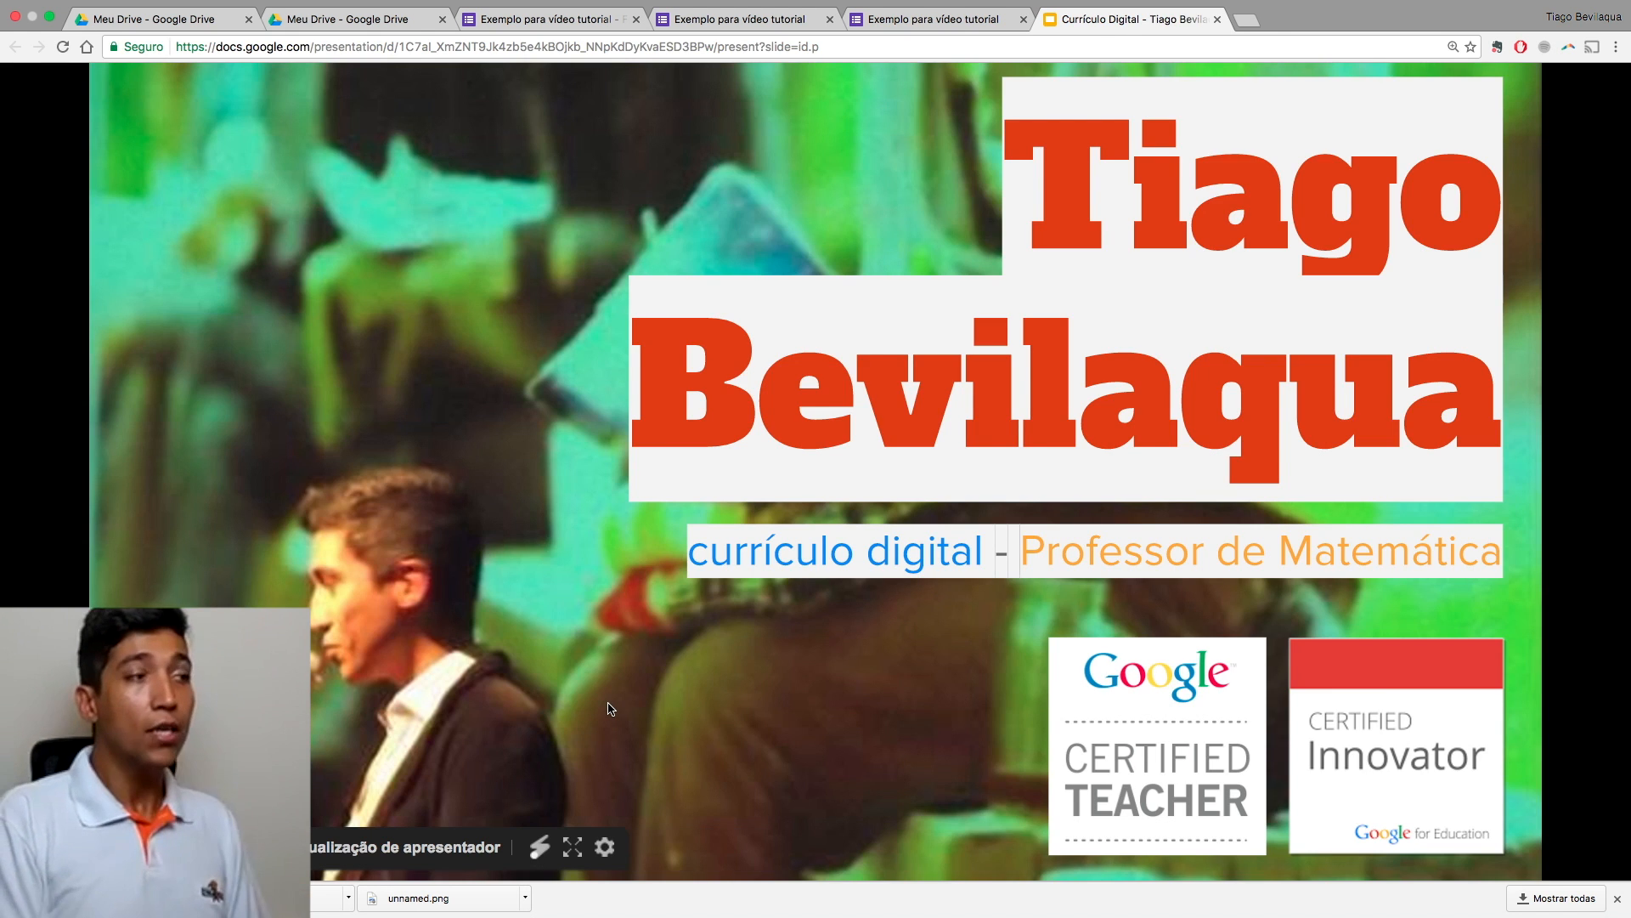
{"action": "key", "text": "super+w"}
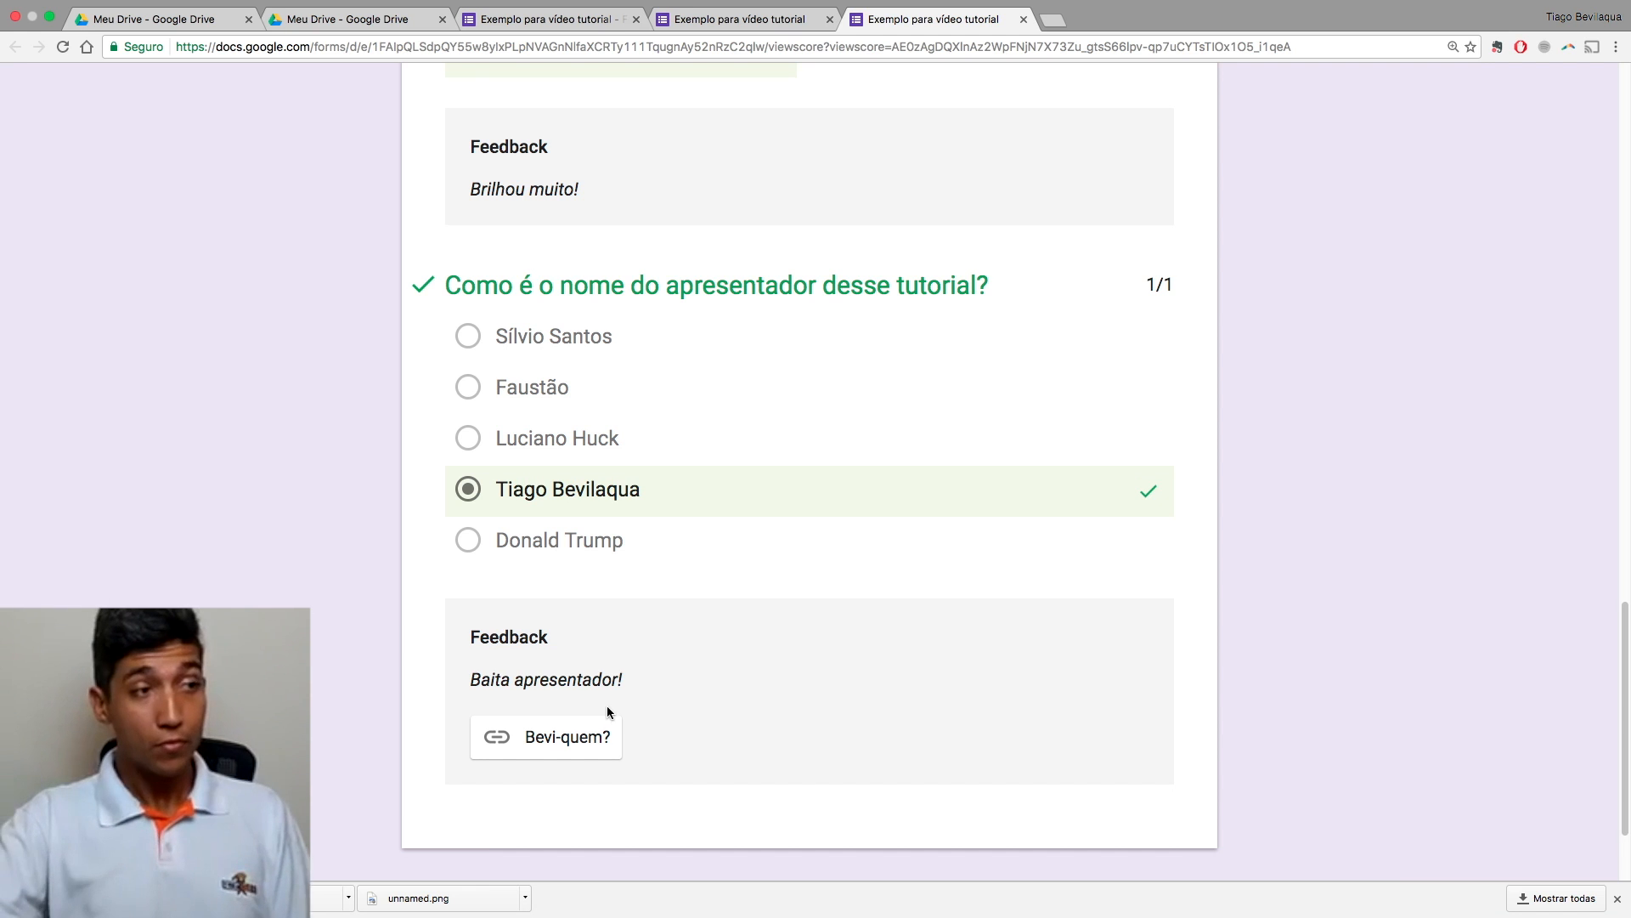
{"action": "key", "text": "super+w"}
{"action": "key", "text": "super+w"}
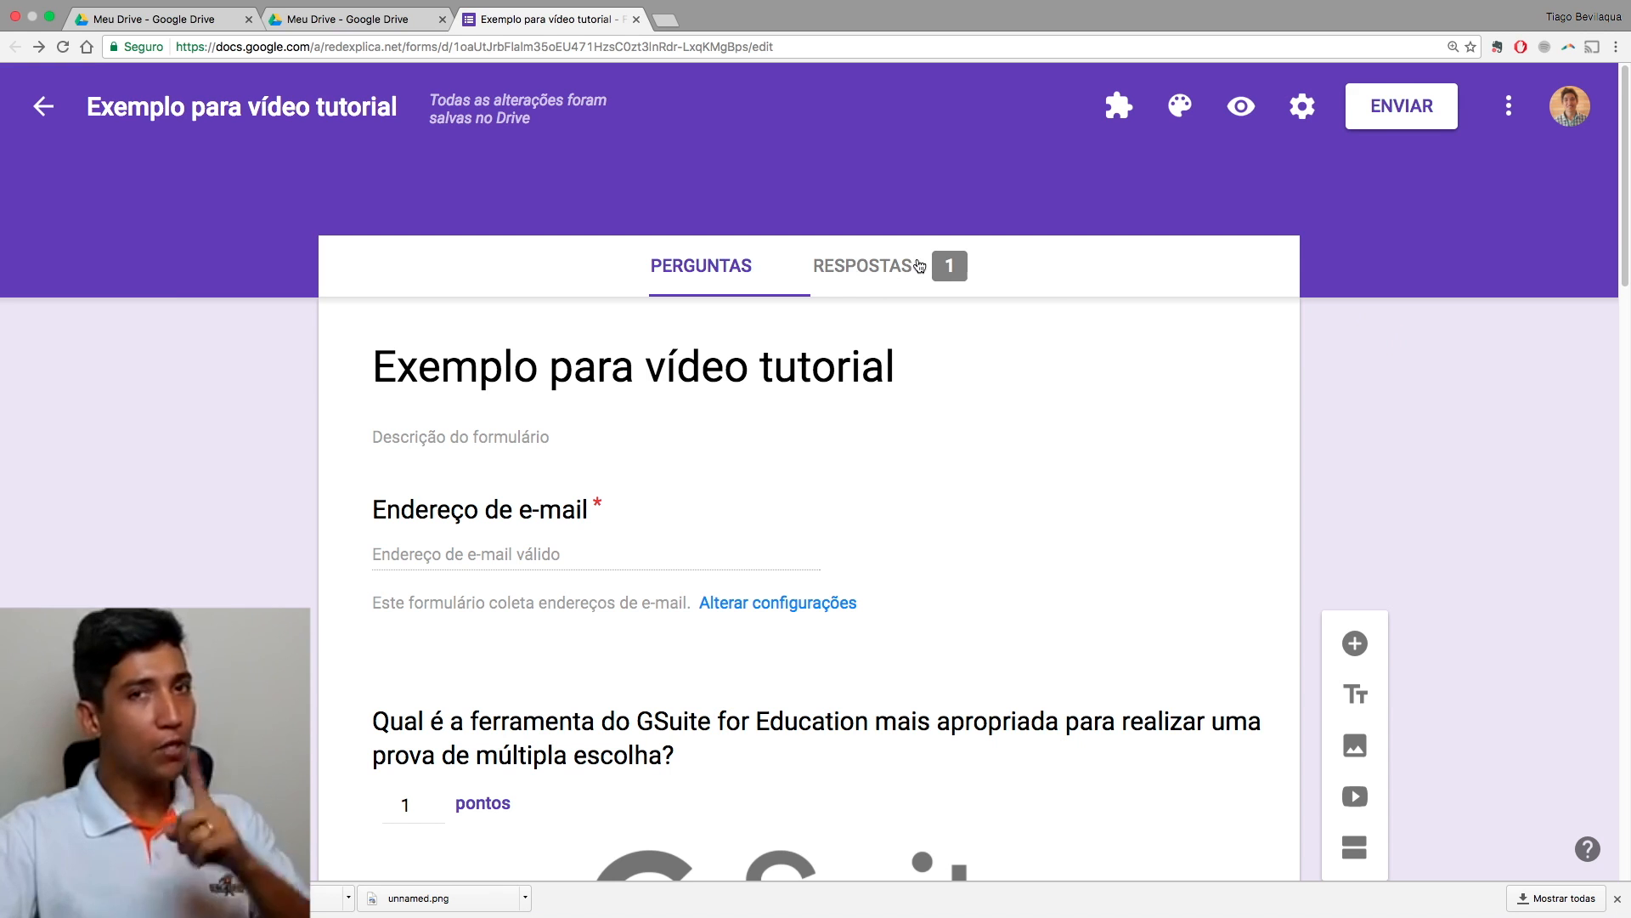
Step: In Respostas, dismiss the notice and view the single response individually at 2/2 points
{"action": "left_click", "coordinate": [847, 268]}
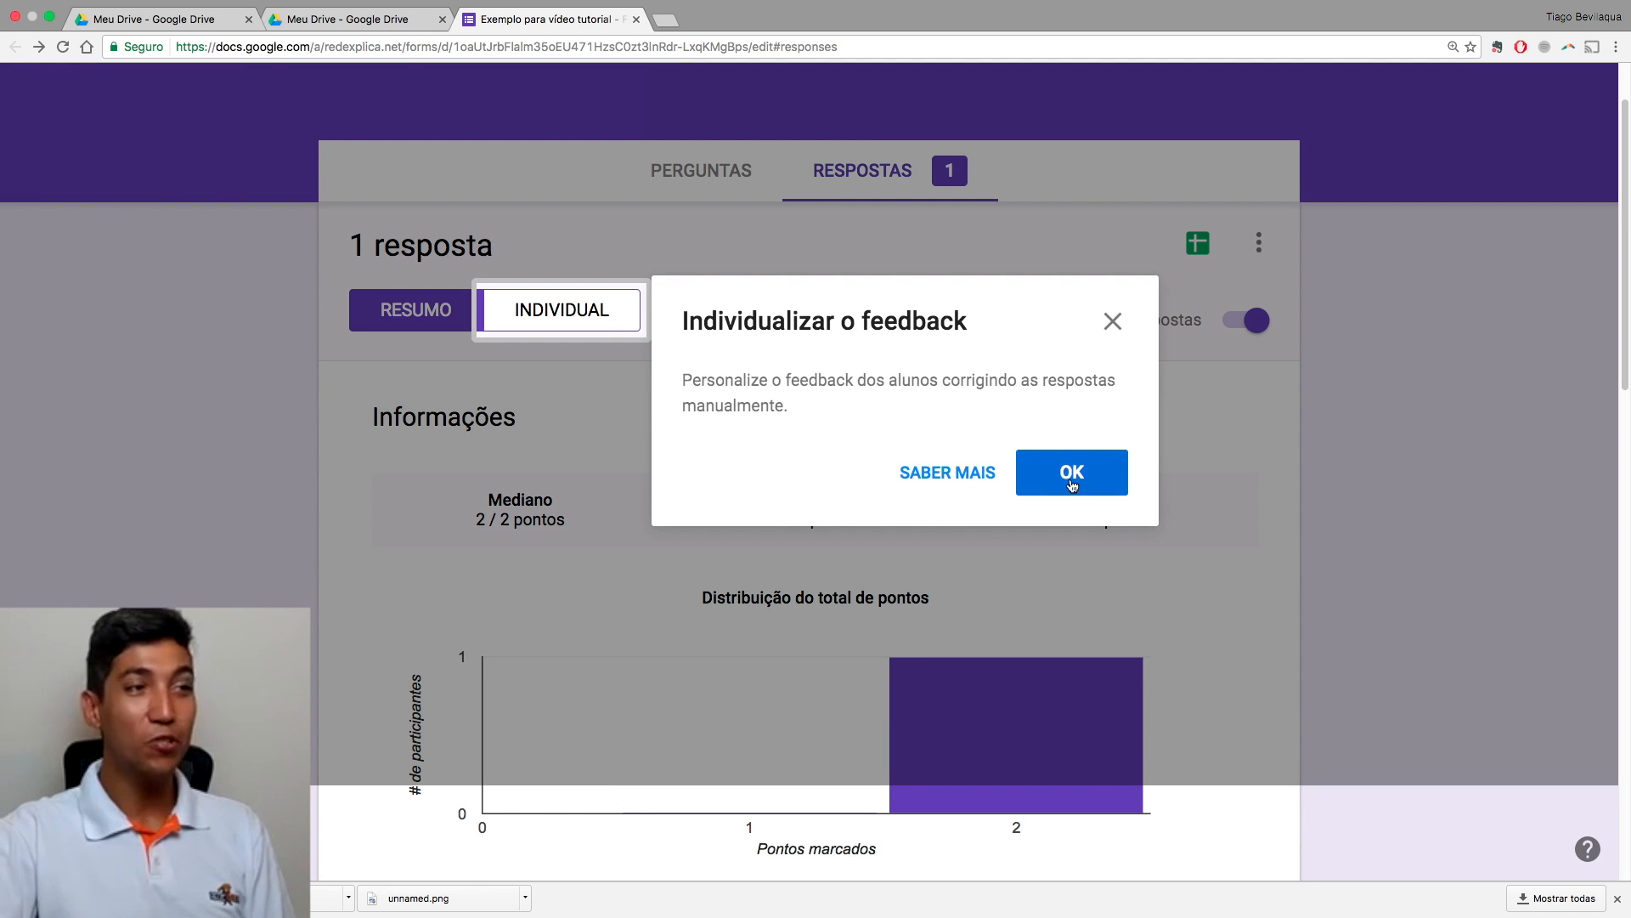
{"action": "left_click", "coordinate": [1113, 321]}
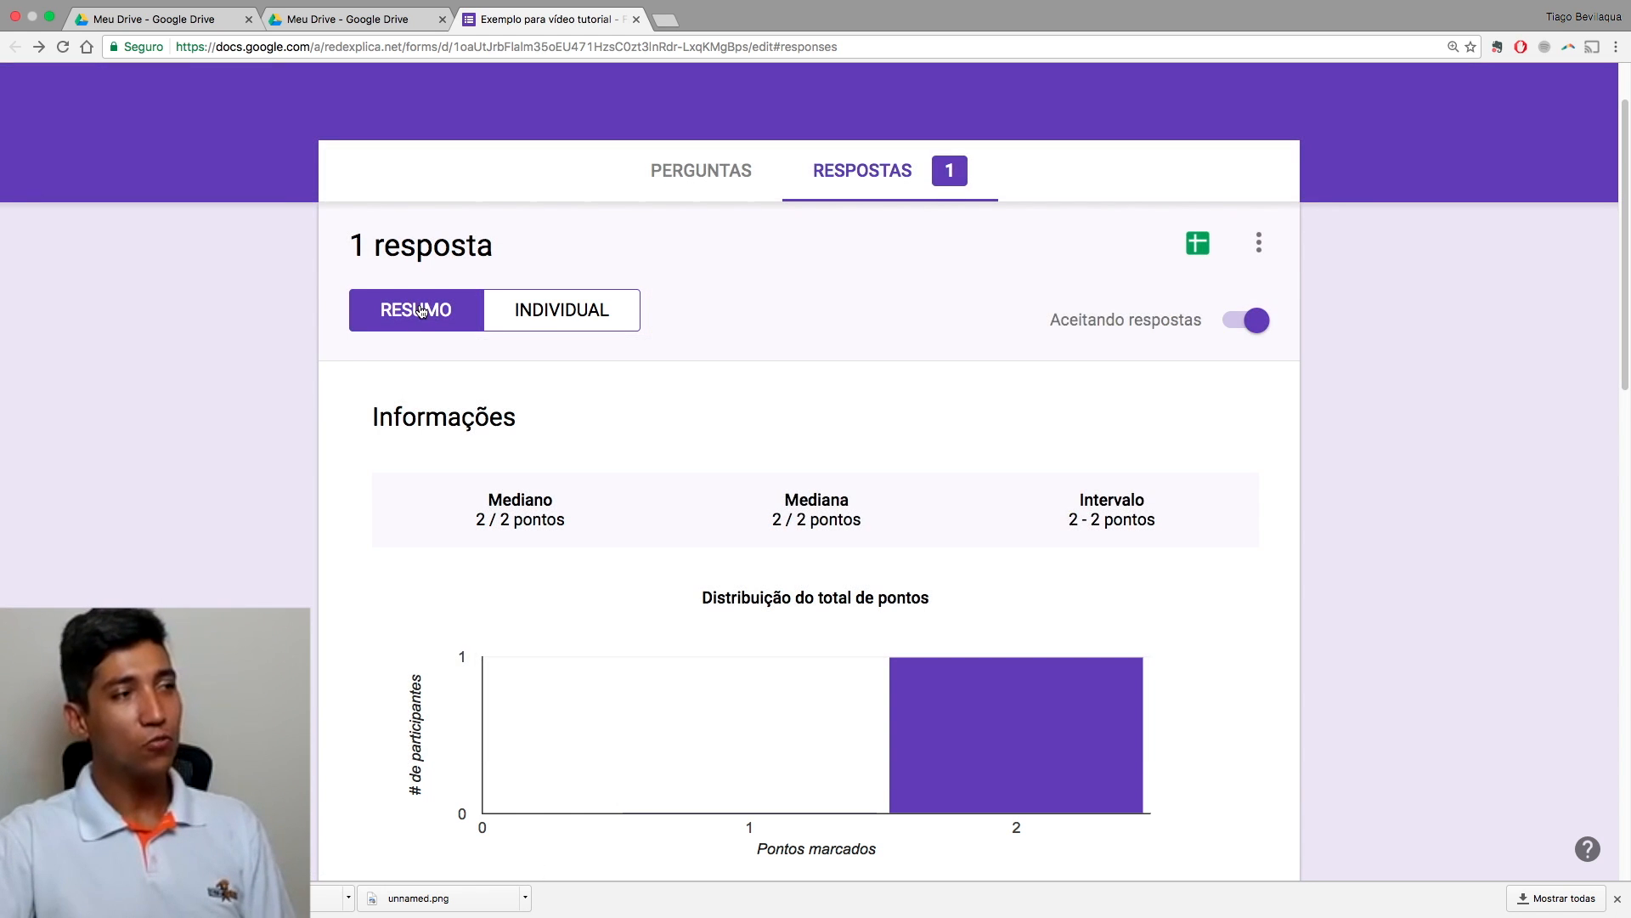
{"action": "scroll", "coordinate": [649, 507], "scroll_direction": "down", "scroll_amount": 10}
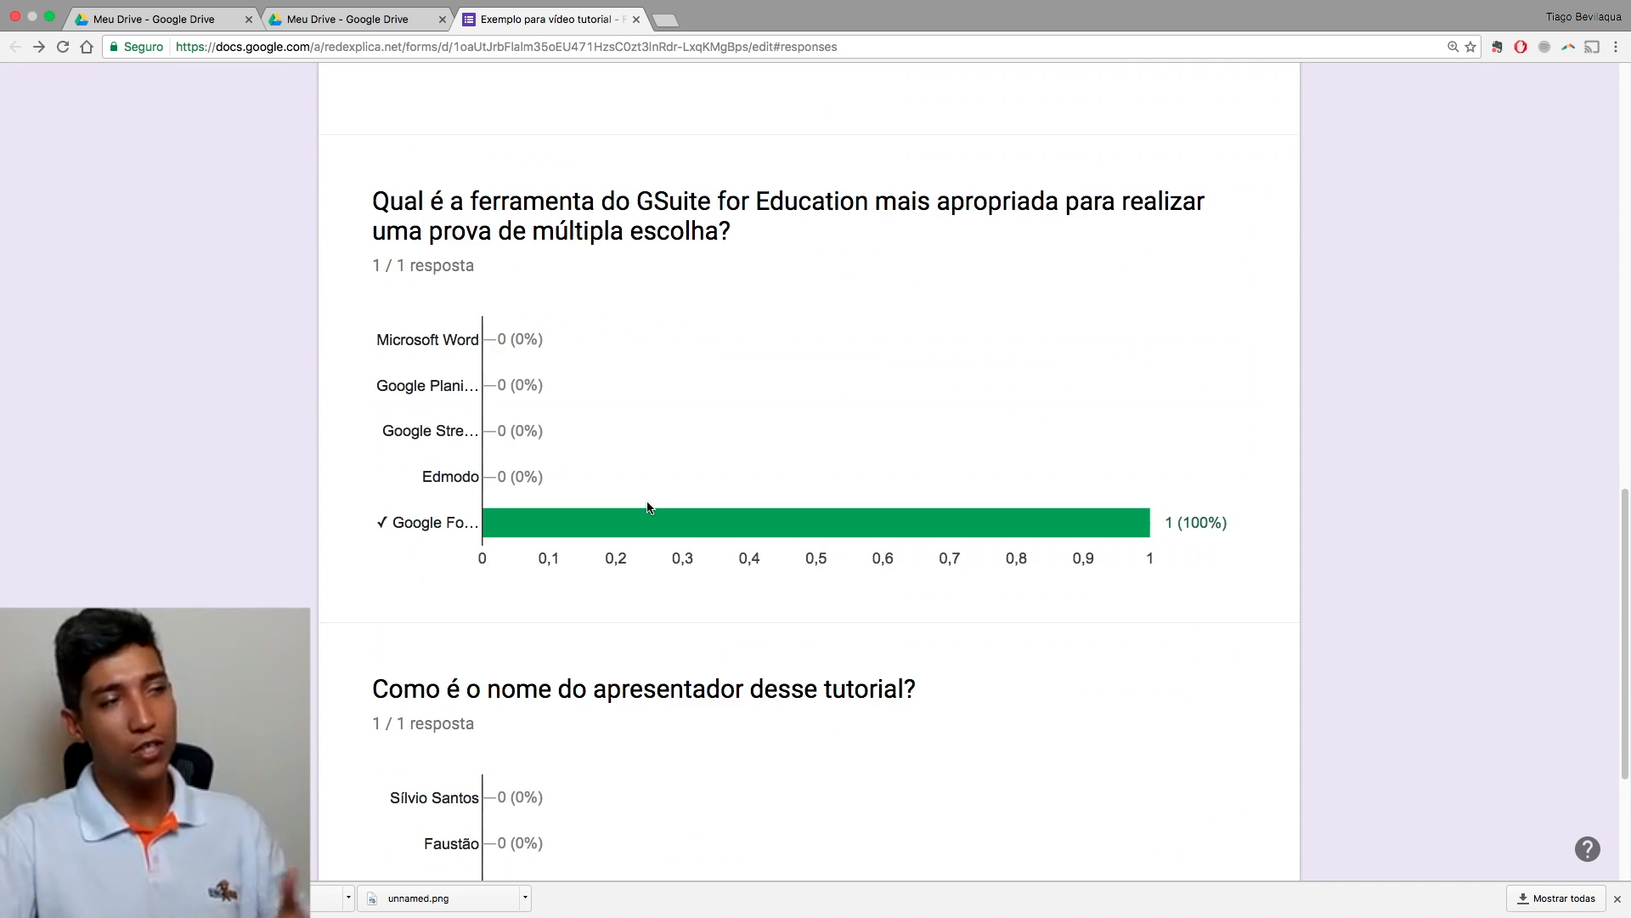
{"action": "scroll", "coordinate": [648, 507], "scroll_direction": "up", "scroll_amount": 5}
{"action": "scroll", "coordinate": [647, 507], "scroll_direction": "down", "scroll_amount": 8}
{"action": "scroll", "coordinate": [648, 507], "scroll_direction": "up", "scroll_amount": 15}
{"action": "left_click", "coordinate": [610, 397]}
{"action": "scroll", "coordinate": [745, 531], "scroll_direction": "down", "scroll_amount": 3}
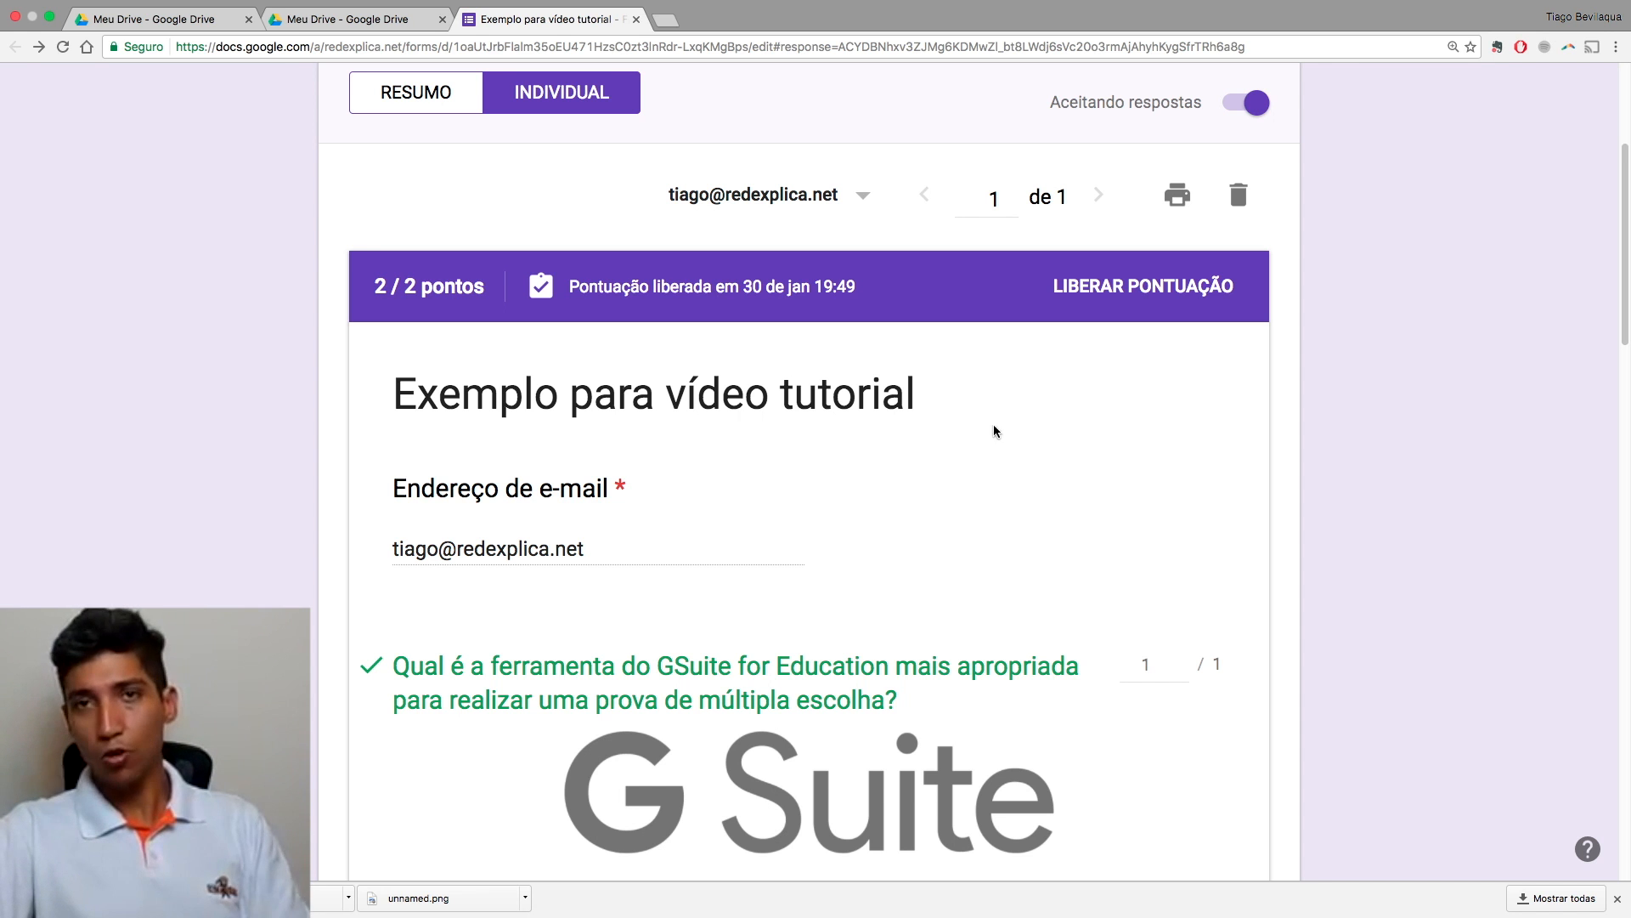
{"action": "scroll", "coordinate": [1146, 462], "scroll_direction": "up", "scroll_amount": 1}
{"action": "scroll", "coordinate": [1147, 461], "scroll_direction": "up", "scroll_amount": 5}
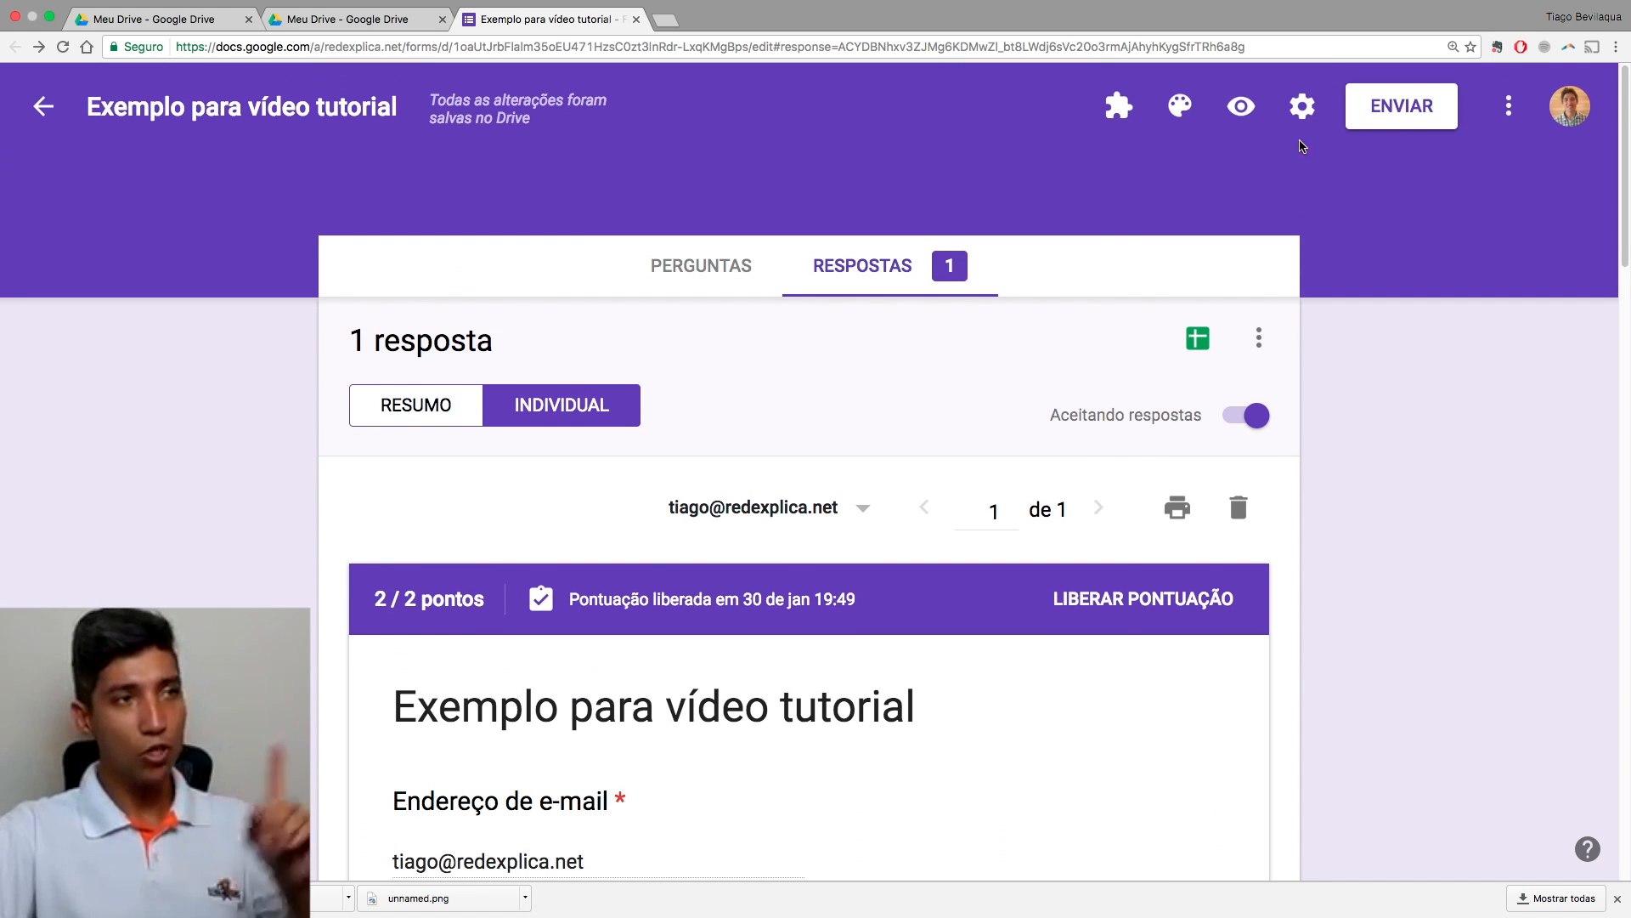
{"action": "left_click", "coordinate": [1301, 105]}
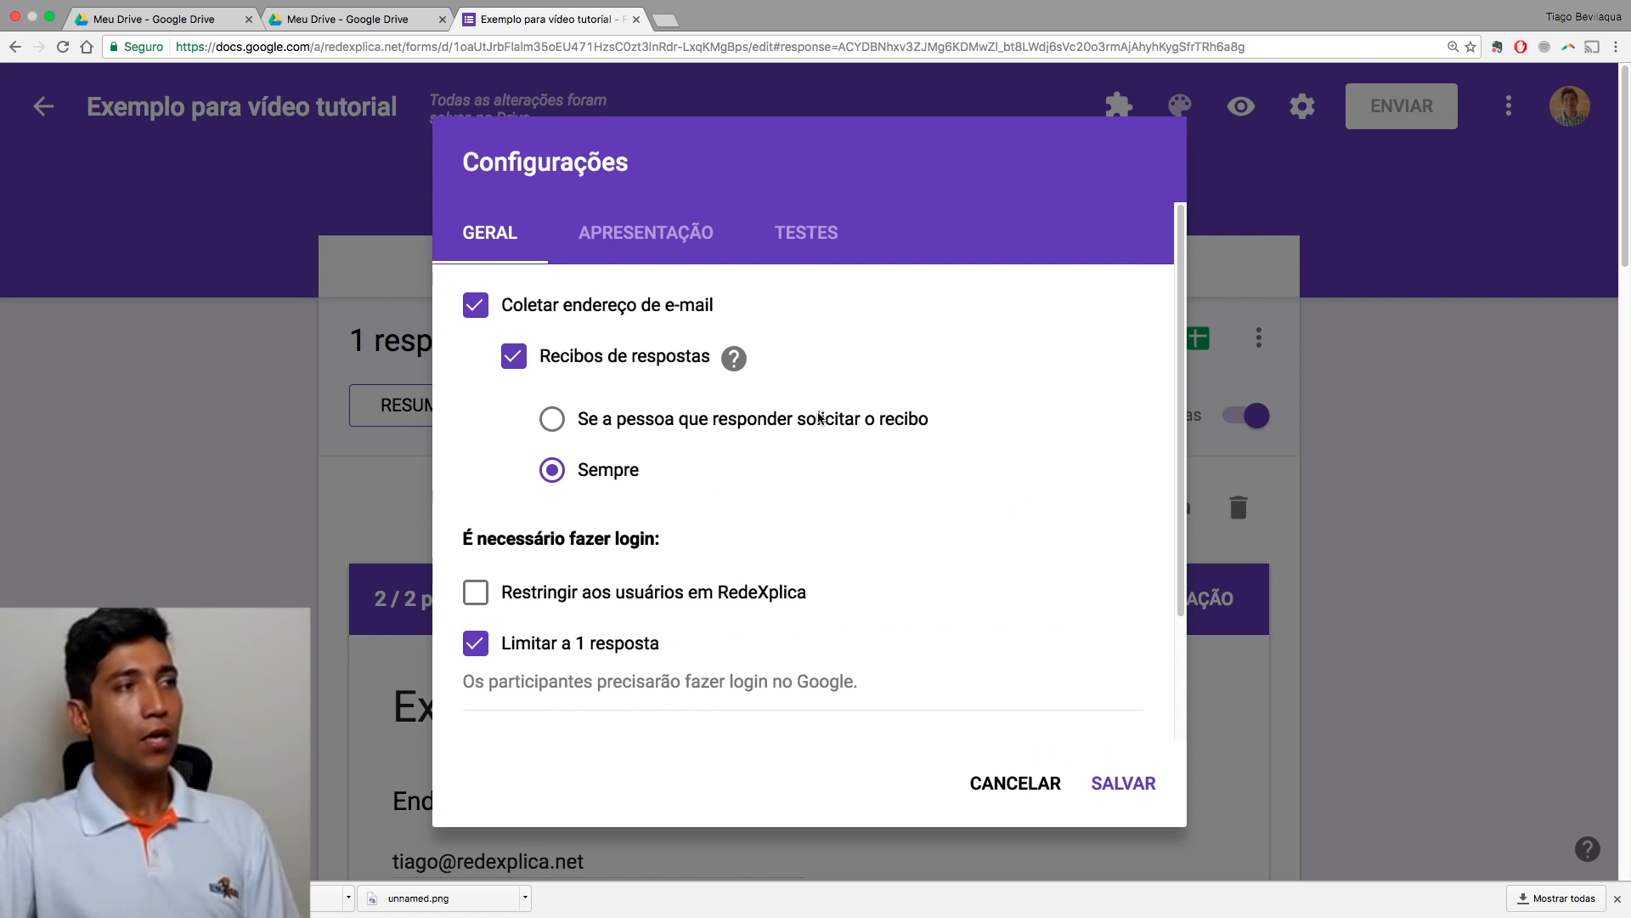
{"action": "left_click", "coordinate": [650, 250]}
{"action": "left_click", "coordinate": [773, 254]}
{"action": "scroll", "coordinate": [794, 291], "scroll_direction": "down", "scroll_amount": 5}
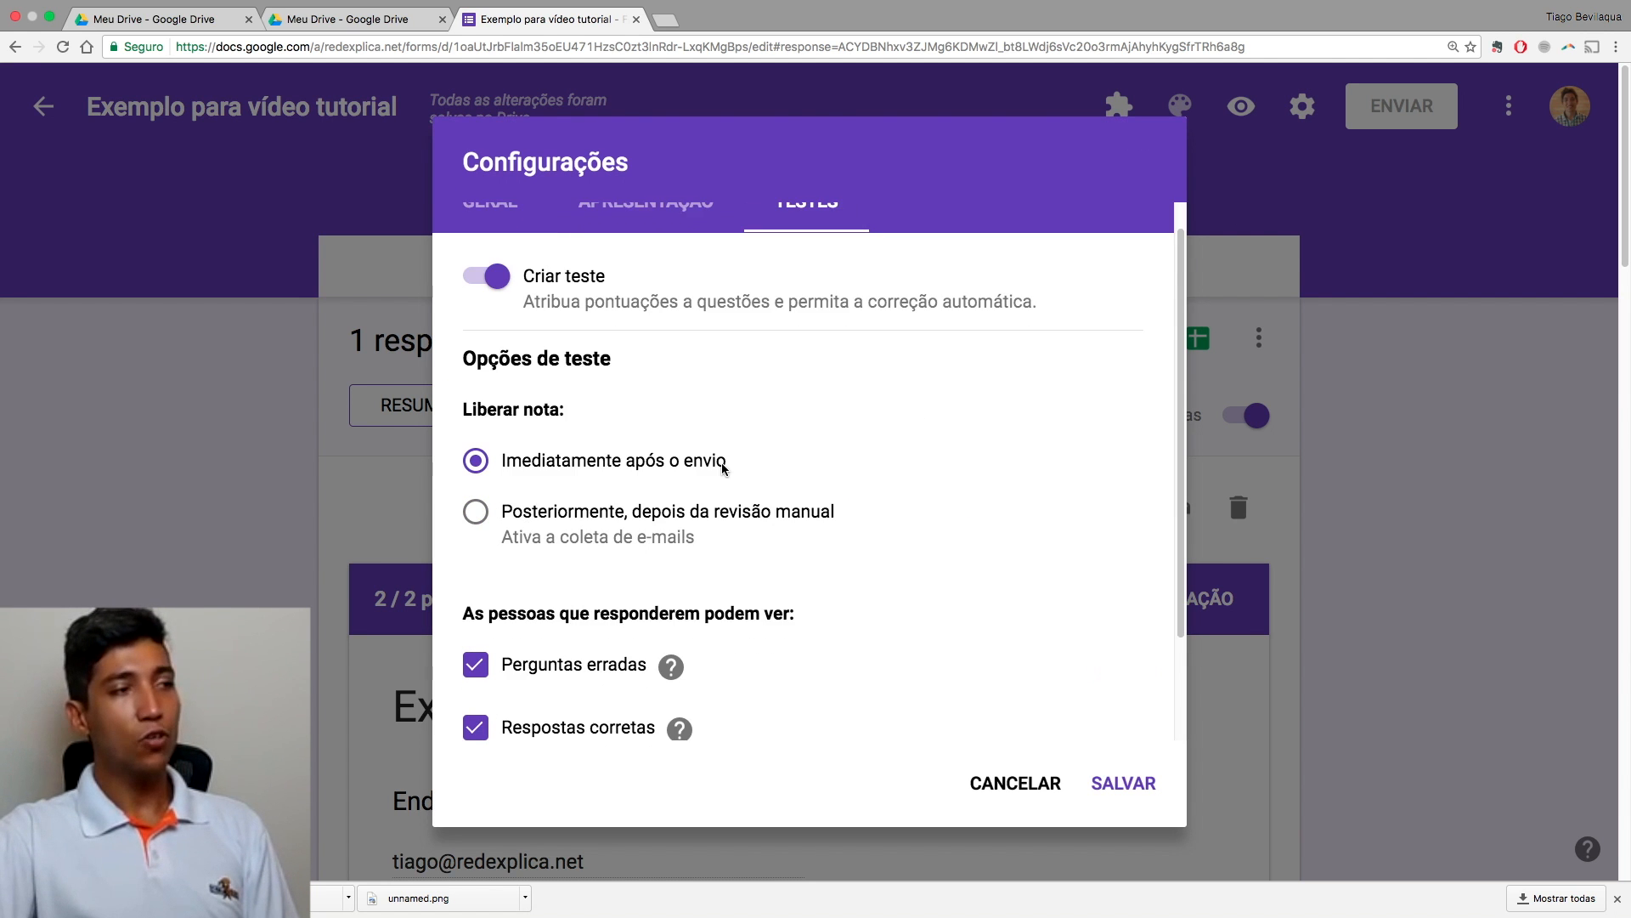
{"action": "scroll", "coordinate": [676, 504], "scroll_direction": "up", "scroll_amount": 2}
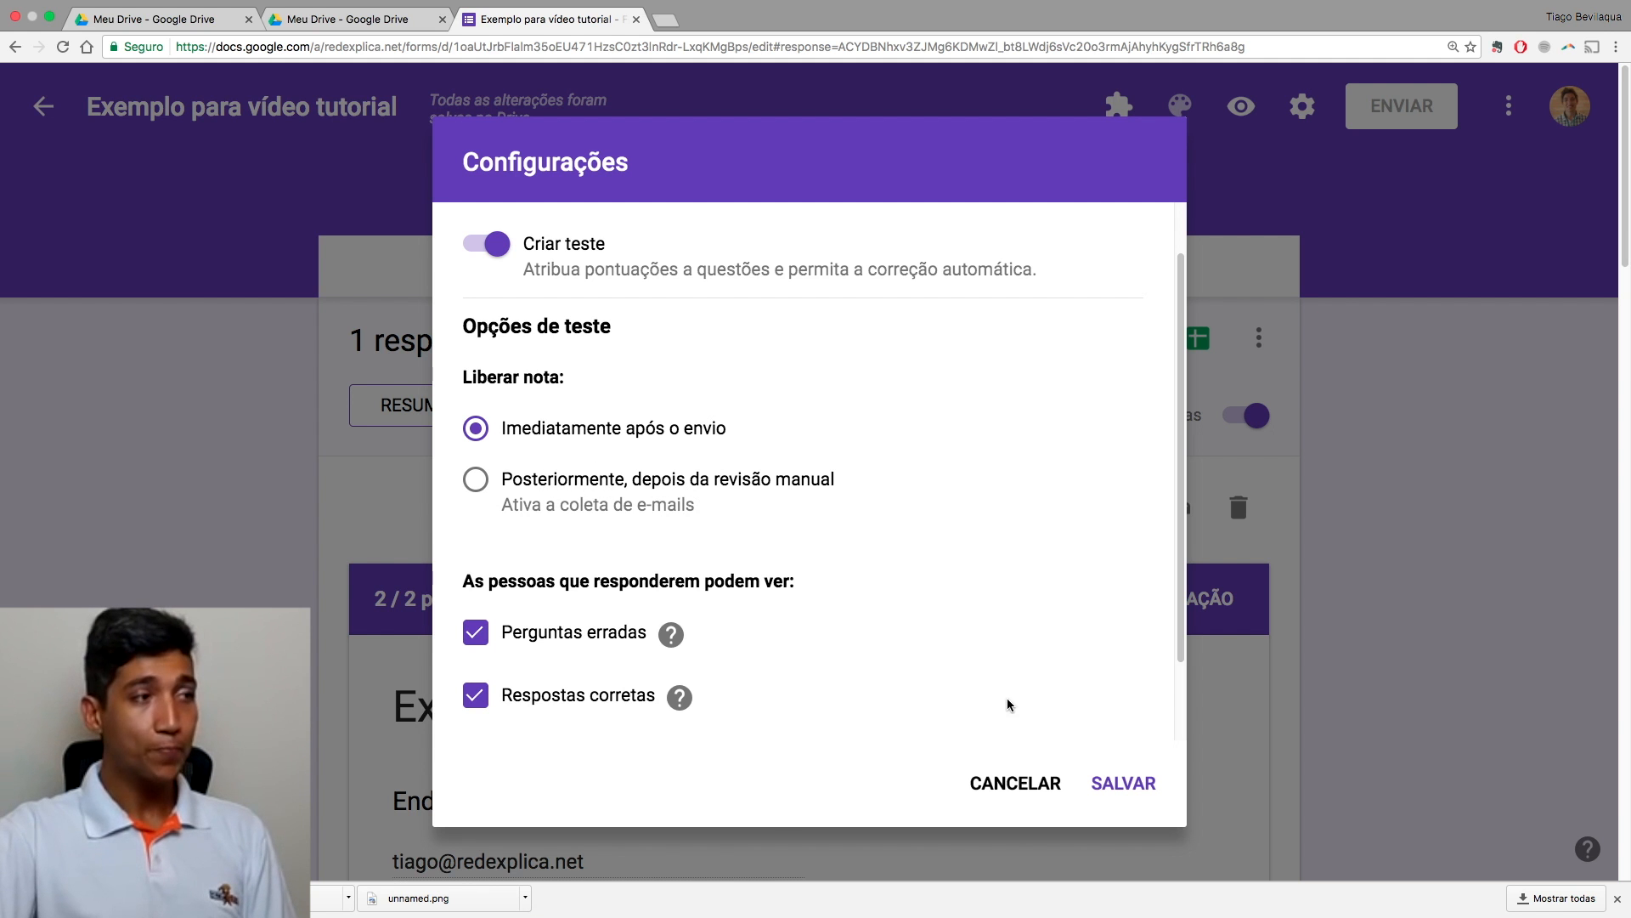
{"action": "left_click", "coordinate": [1019, 786]}
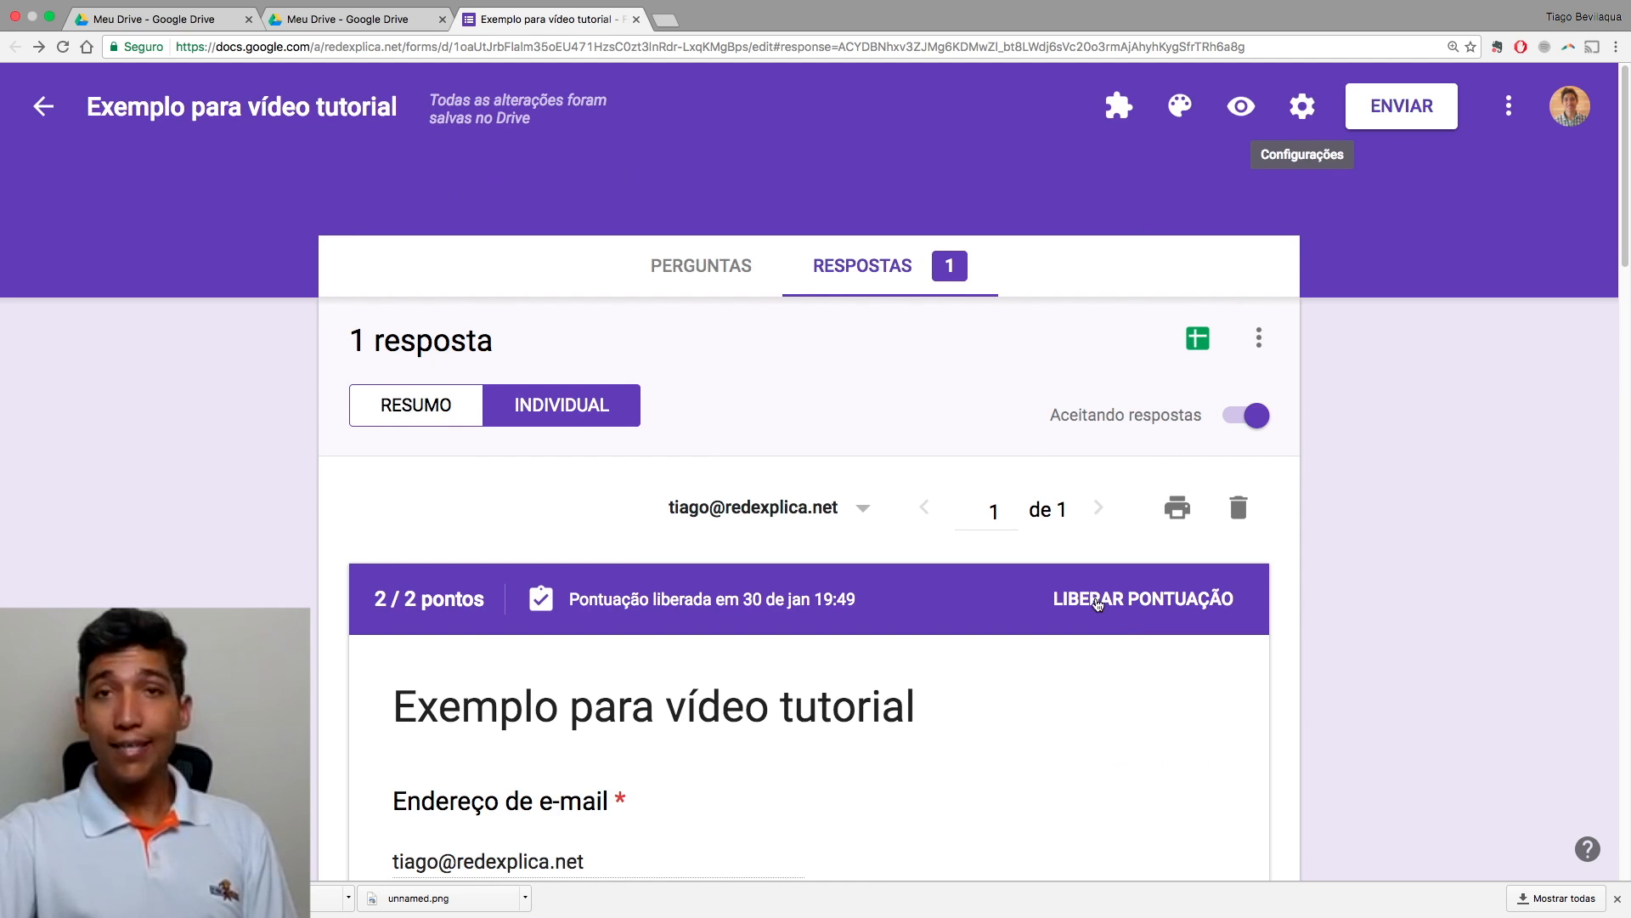
{"action": "scroll", "coordinate": [1306, 635], "scroll_direction": "down", "scroll_amount": 2}
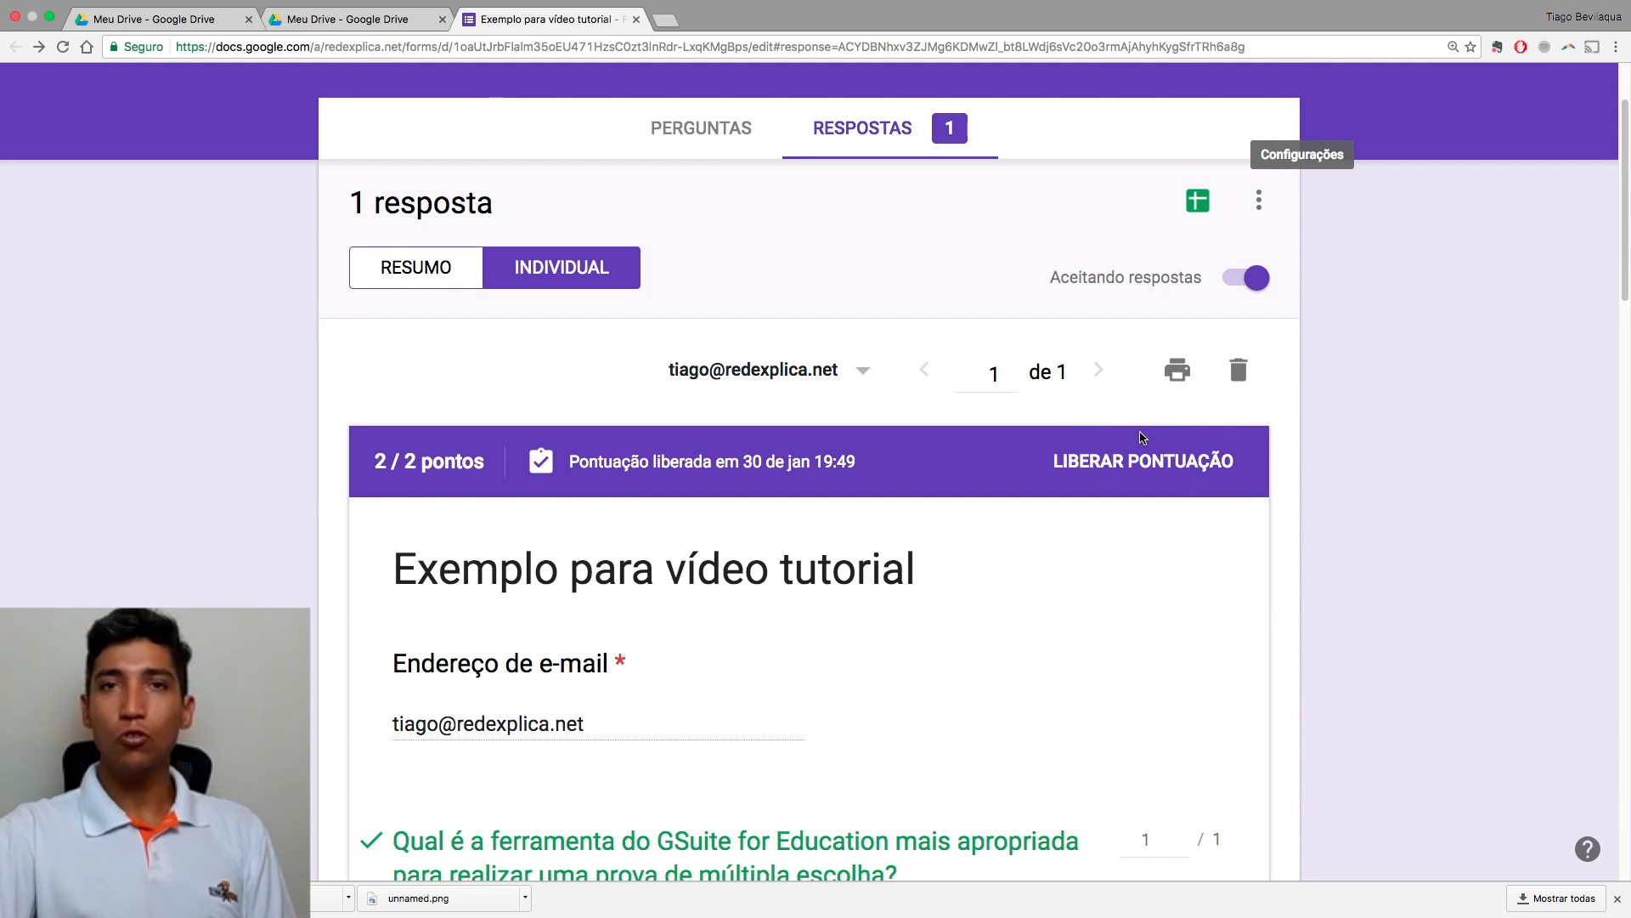
{"action": "left_click", "coordinate": [429, 273]}
{"action": "scroll", "coordinate": [889, 486], "scroll_direction": "down", "scroll_amount": 10}
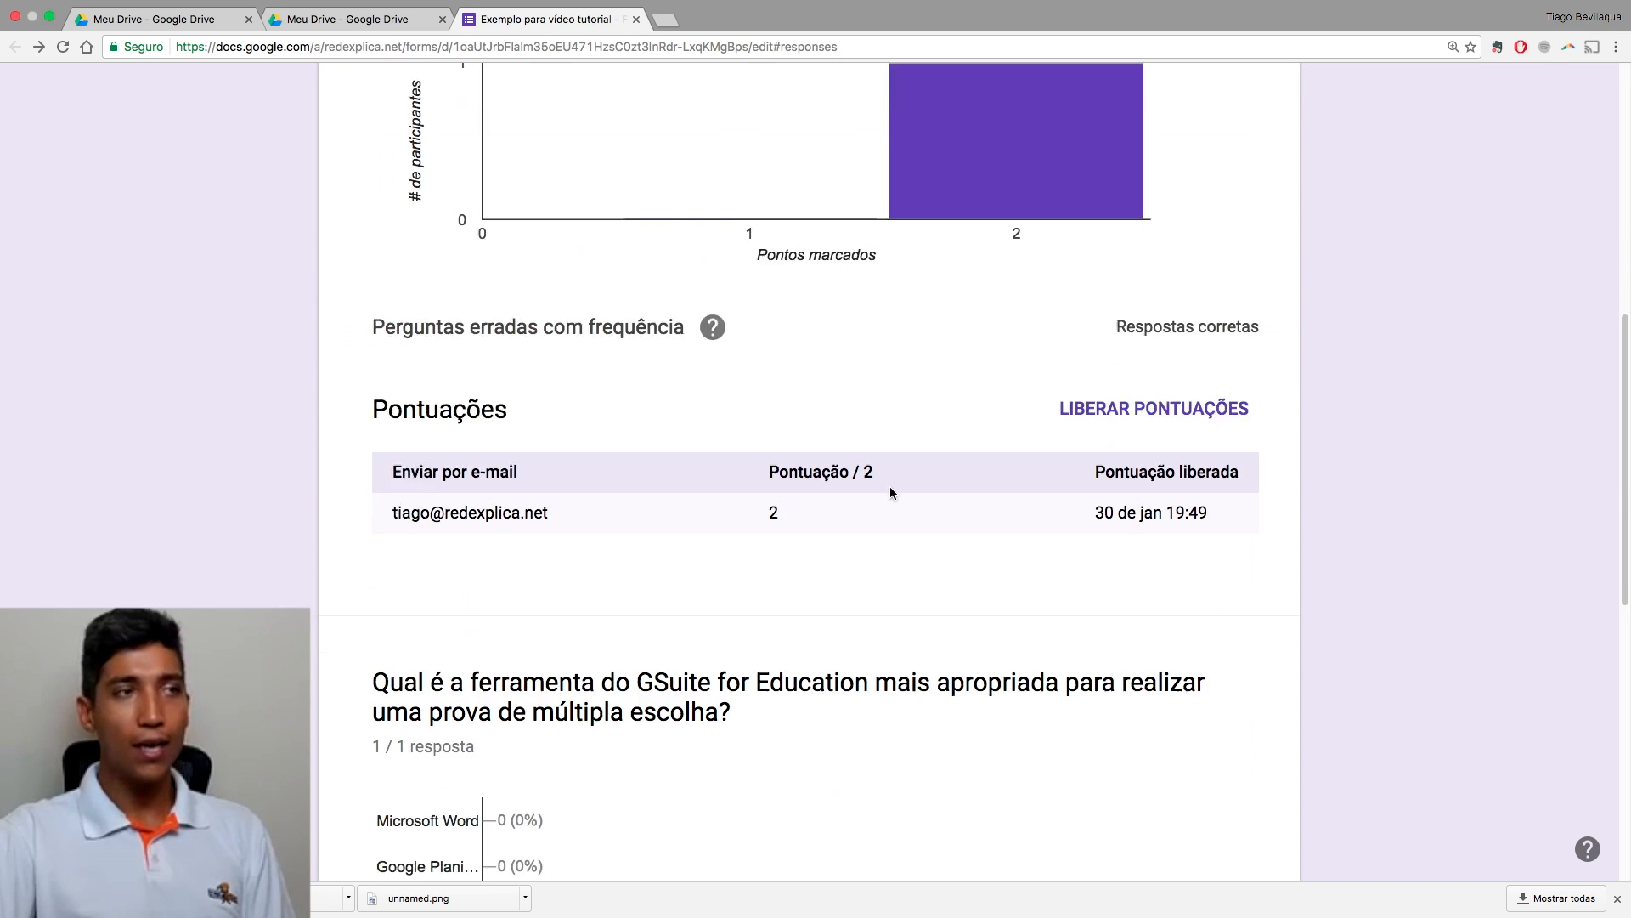
{"action": "scroll", "coordinate": [890, 486], "scroll_direction": "up", "scroll_amount": 5}
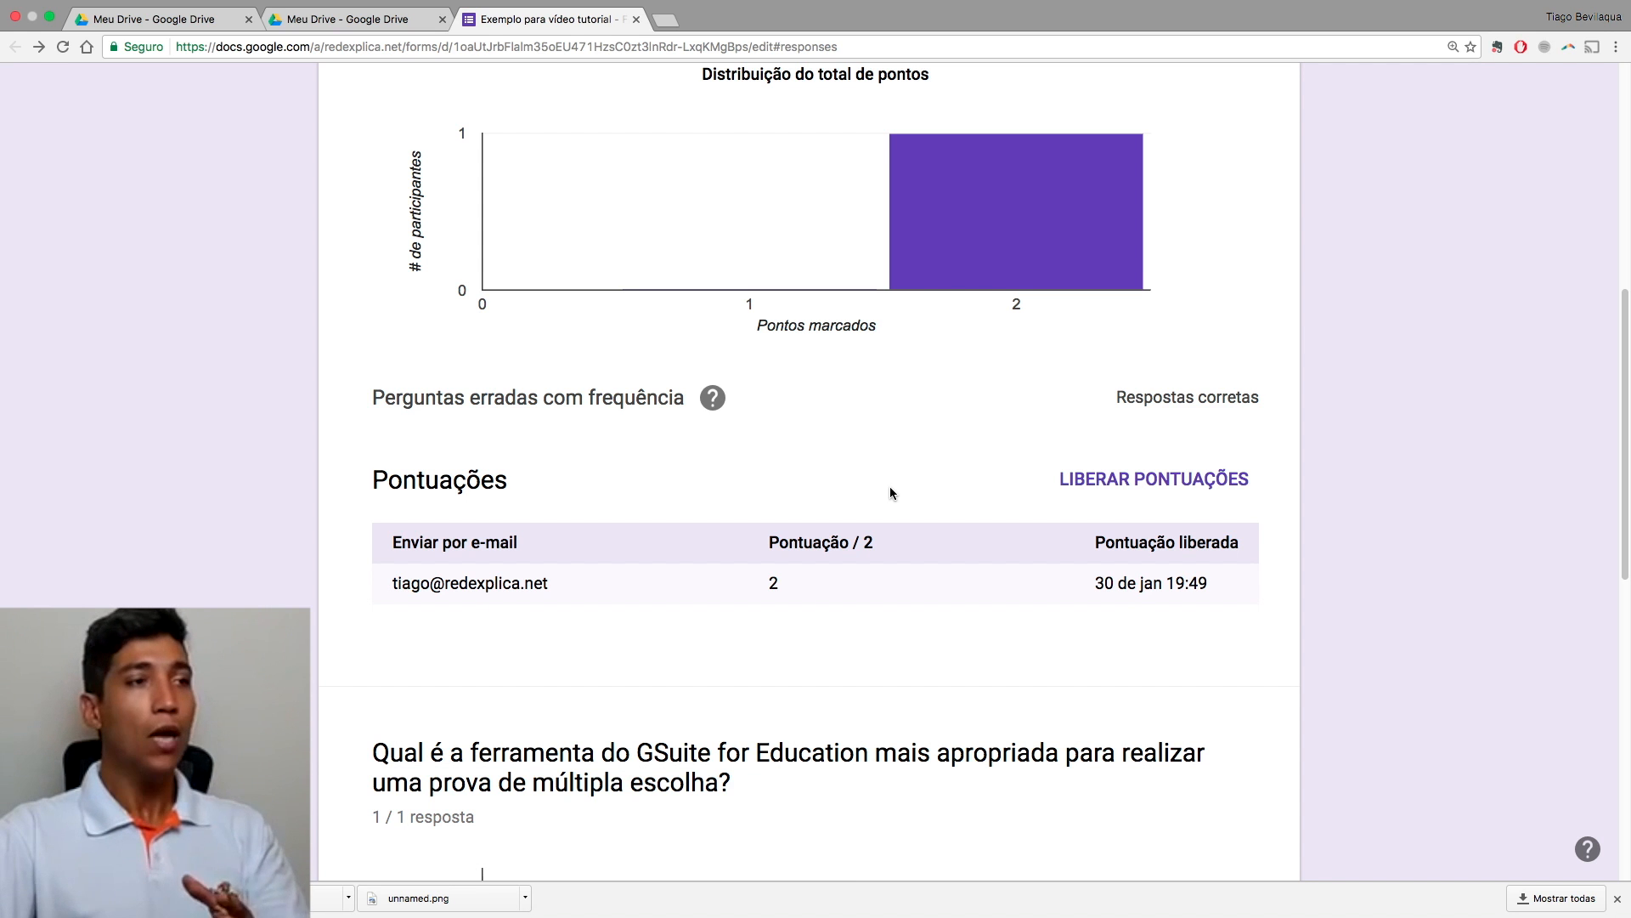
{"action": "scroll", "coordinate": [889, 486], "scroll_direction": "up", "scroll_amount": 4}
{"action": "scroll", "coordinate": [878, 476], "scroll_direction": "down", "scroll_amount": 7}
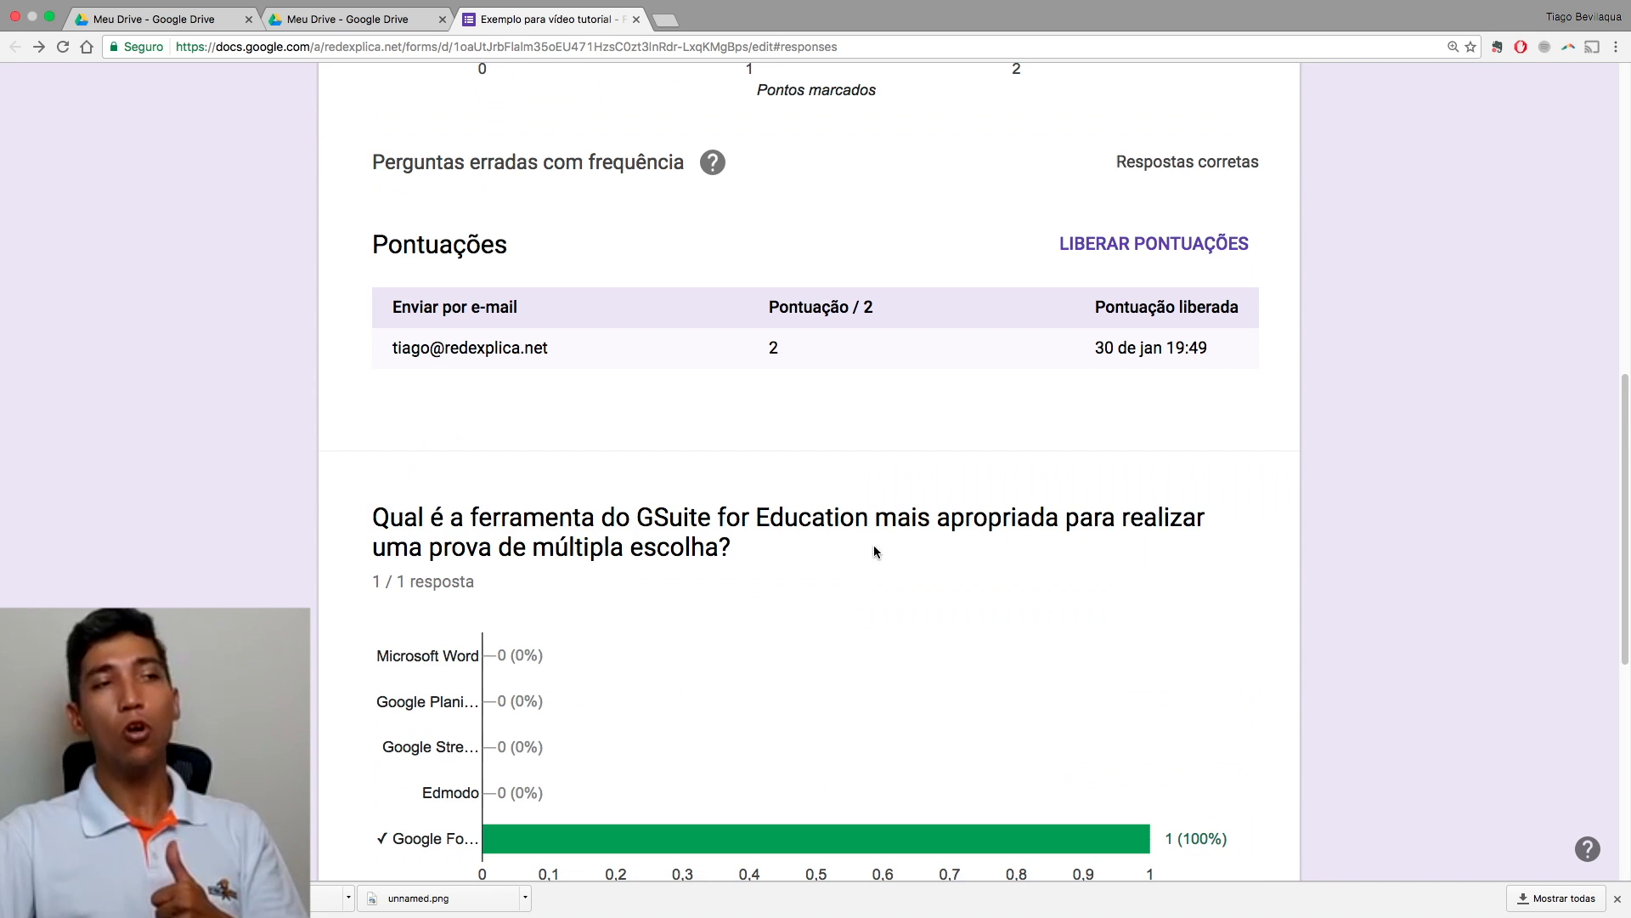
{"action": "scroll", "coordinate": [1001, 364], "scroll_direction": "up", "scroll_amount": 2}
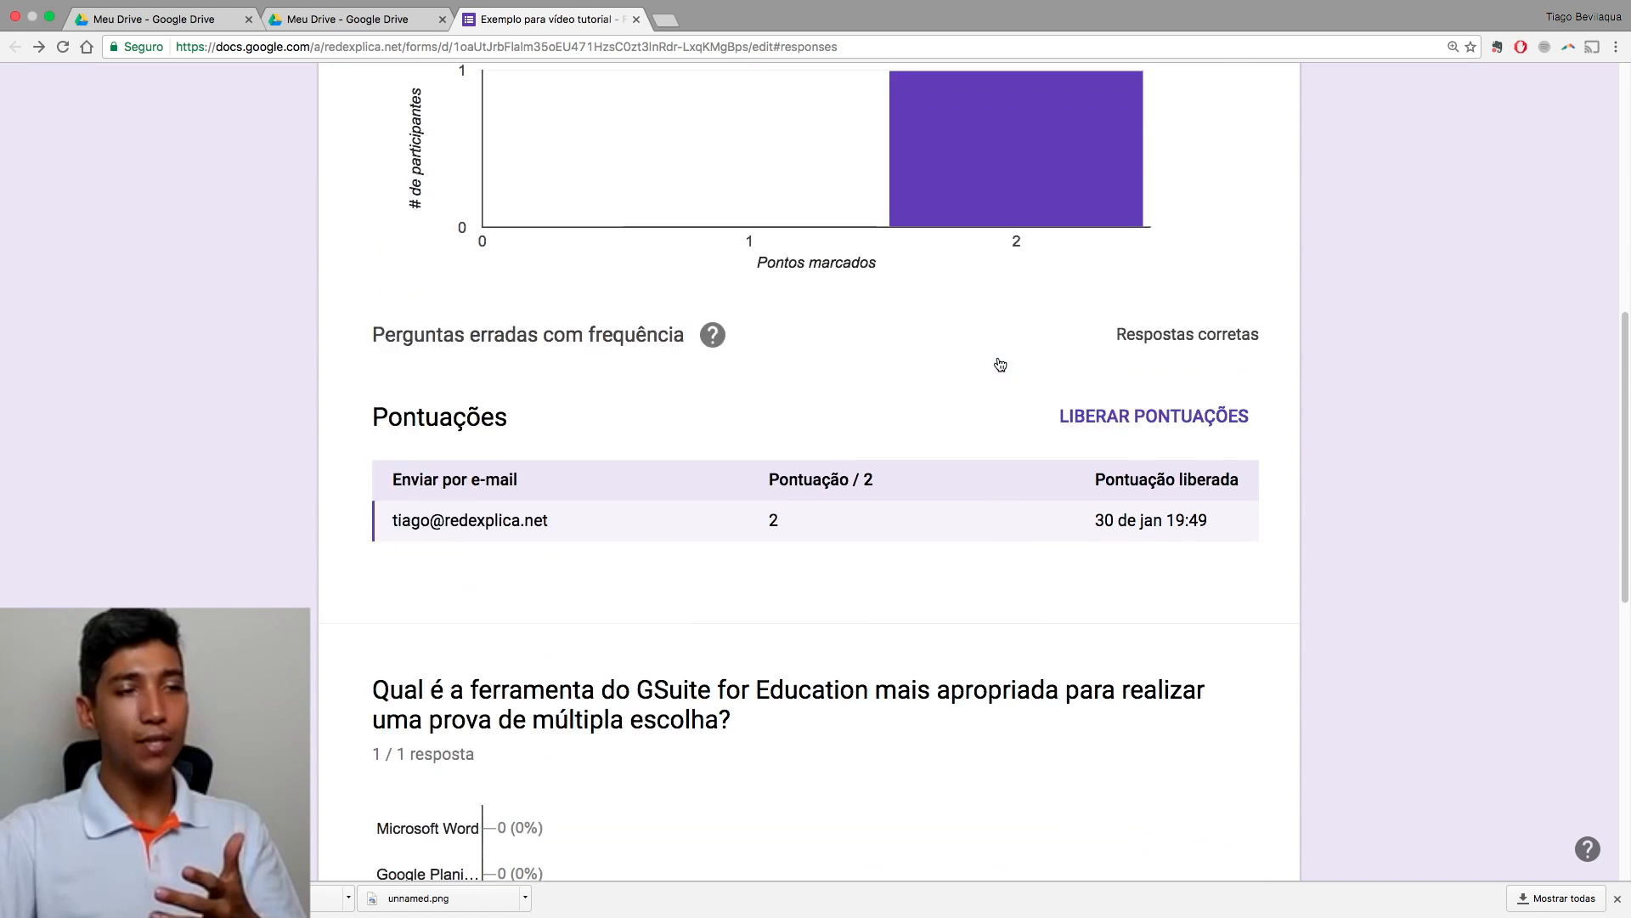
{"action": "scroll", "coordinate": [1001, 365], "scroll_direction": "up", "scroll_amount": 5}
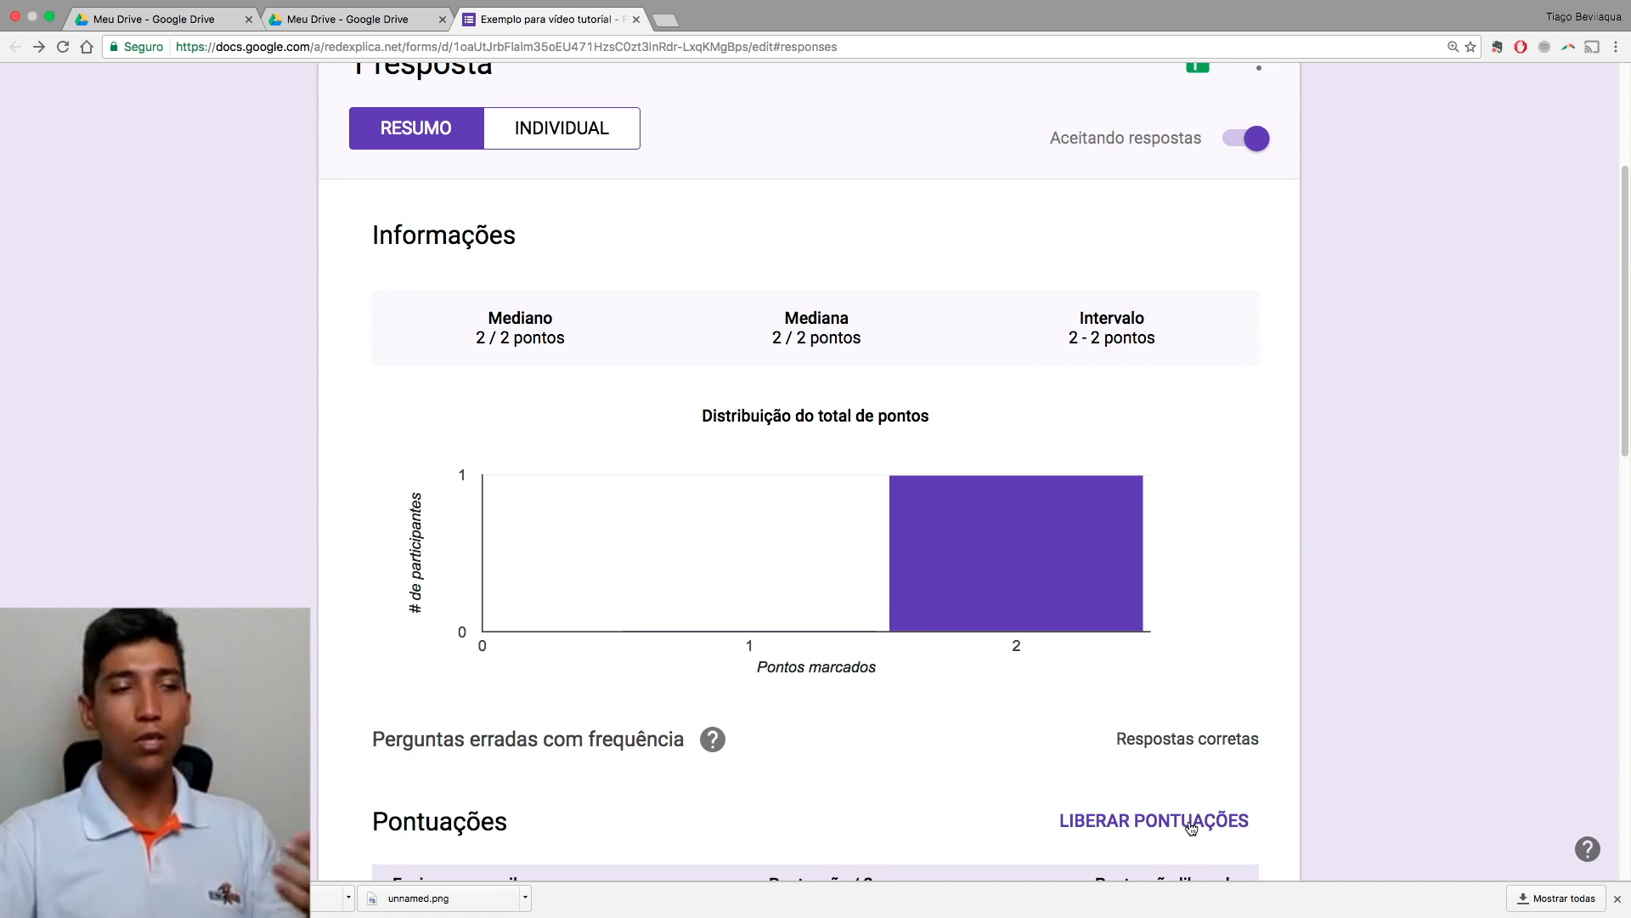
{"action": "scroll", "coordinate": [1191, 826], "scroll_direction": "down", "scroll_amount": 4}
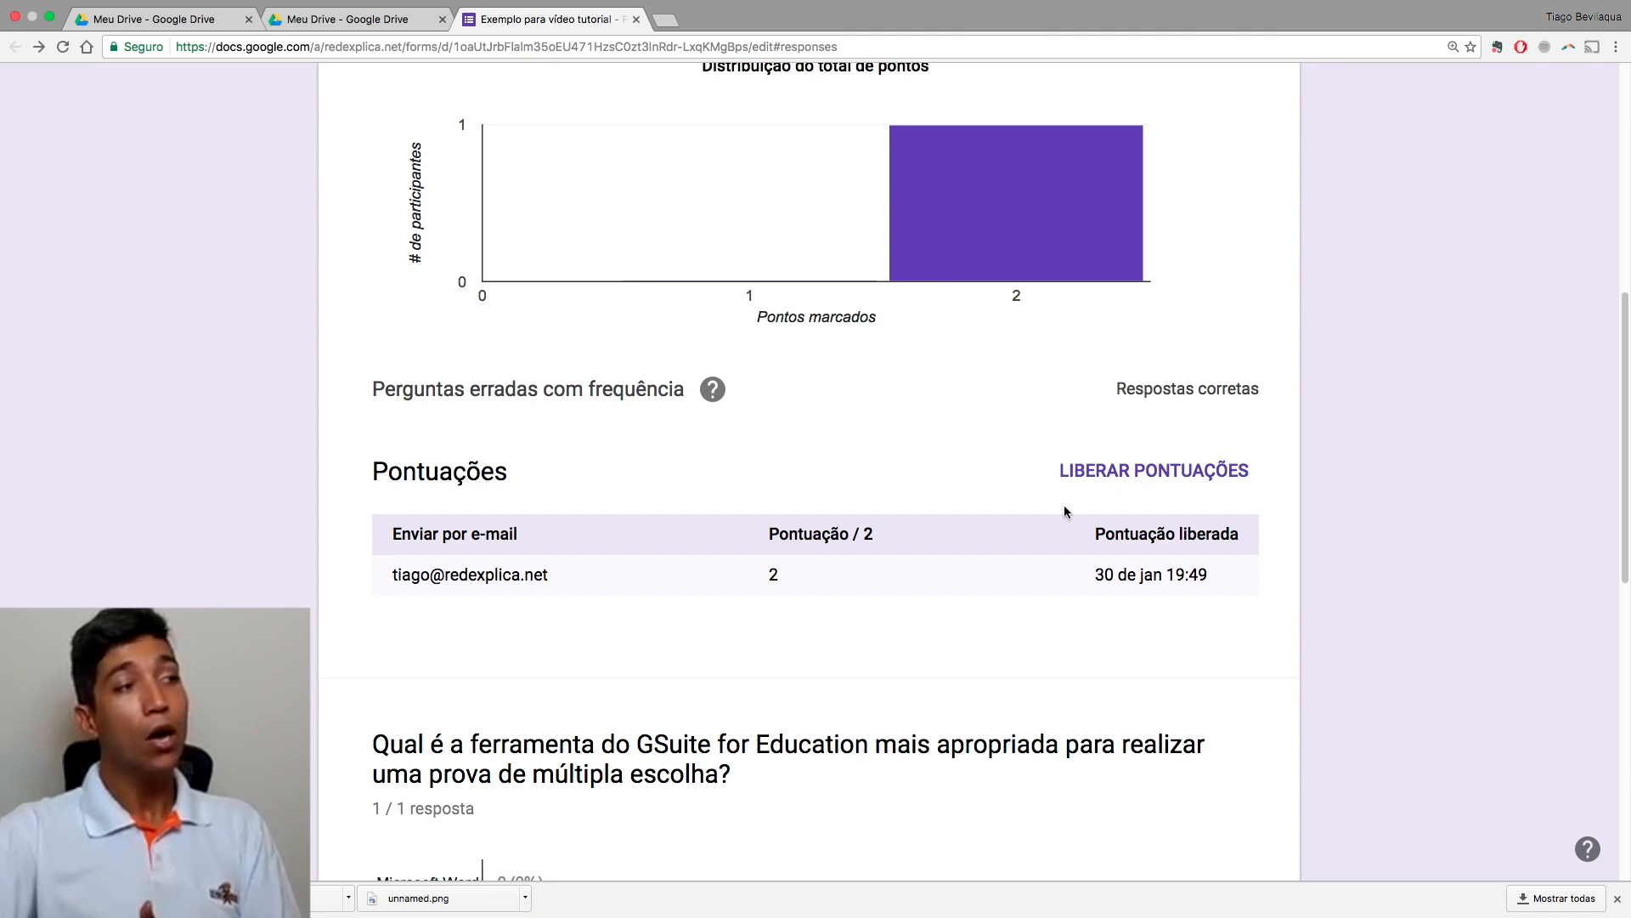
{"action": "scroll", "coordinate": [1064, 509], "scroll_direction": "up", "scroll_amount": 7}
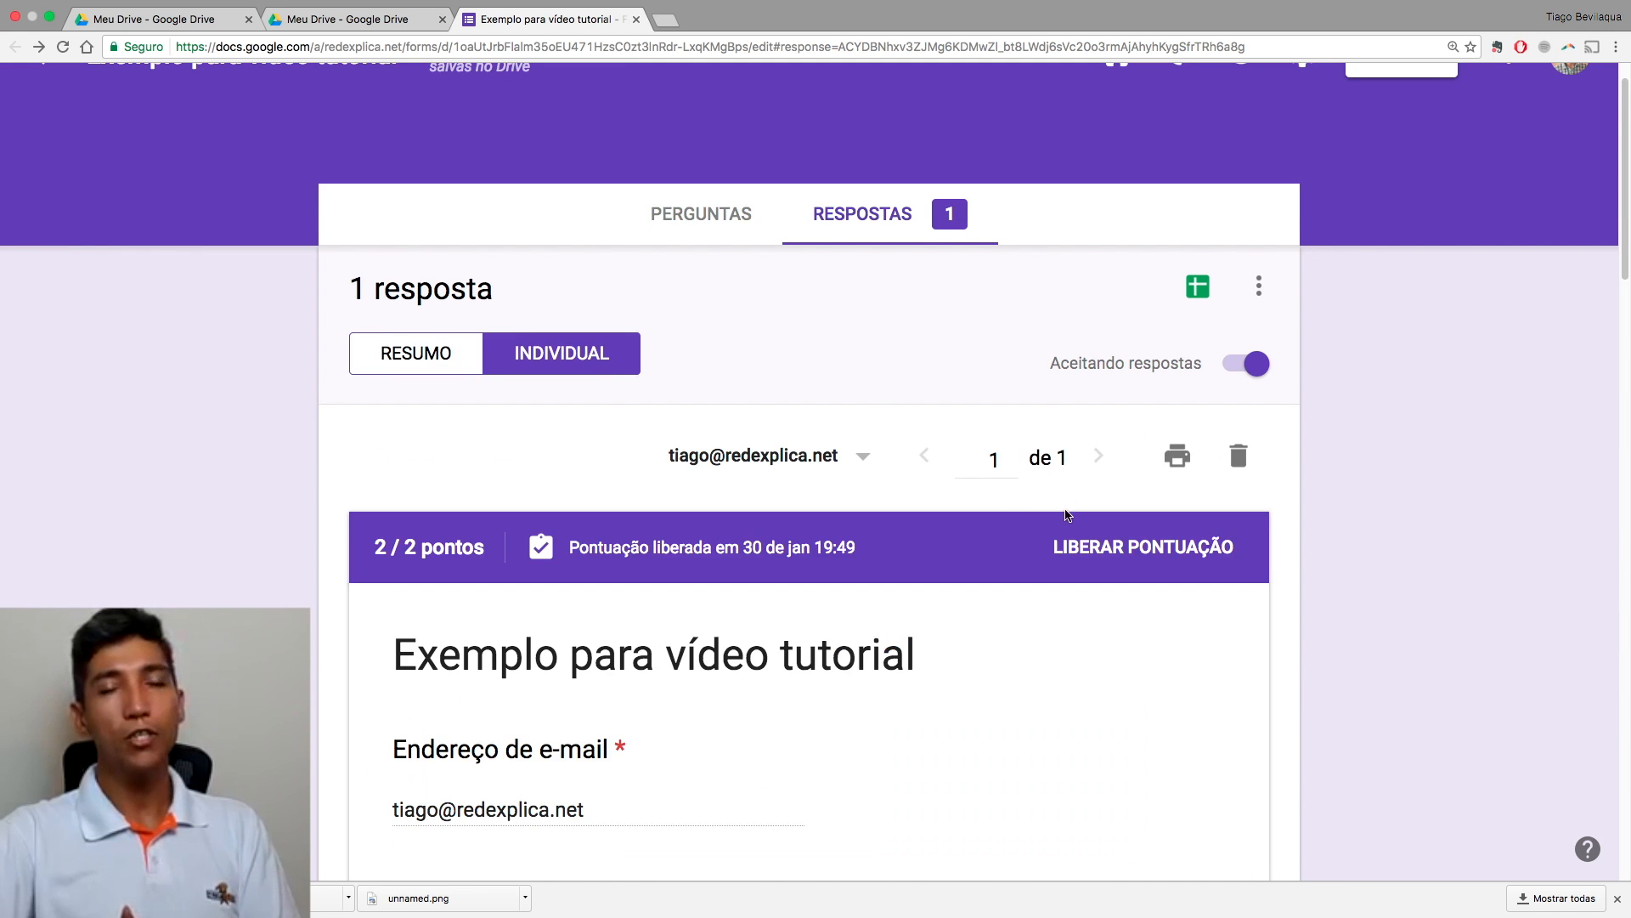
{"action": "scroll", "coordinate": [1134, 545], "scroll_direction": "down", "scroll_amount": 1}
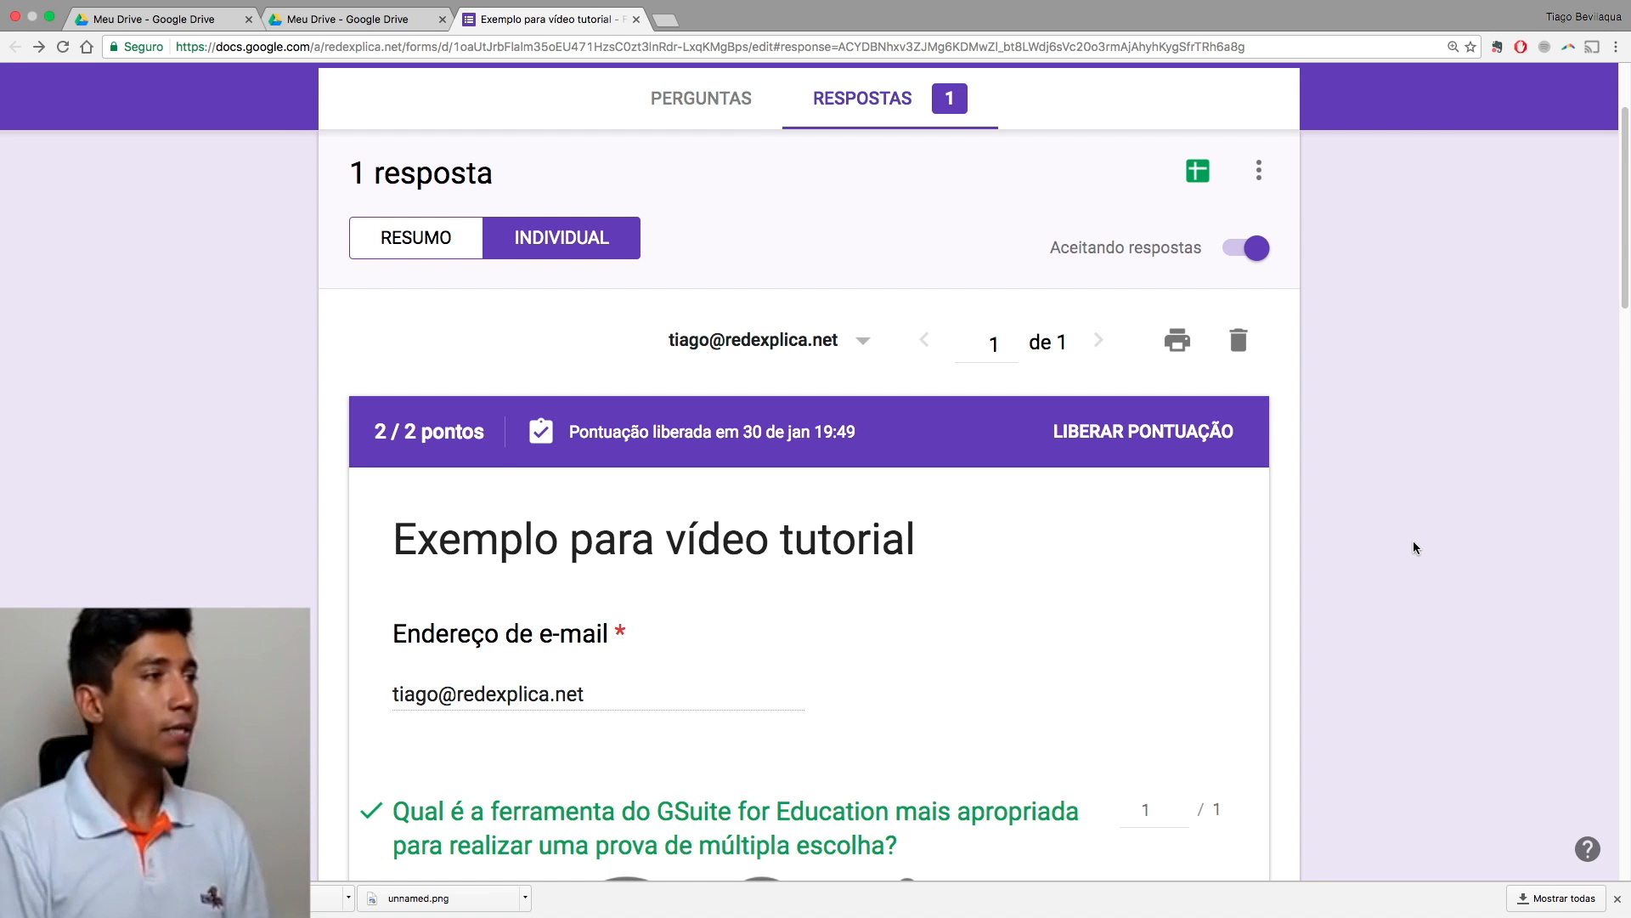
Step: Return to the questions and confirm only the presenter question's fourth option is marked correct
{"action": "left_click", "coordinate": [707, 100]}
{"action": "scroll", "coordinate": [1166, 429], "scroll_direction": "down", "scroll_amount": 8}
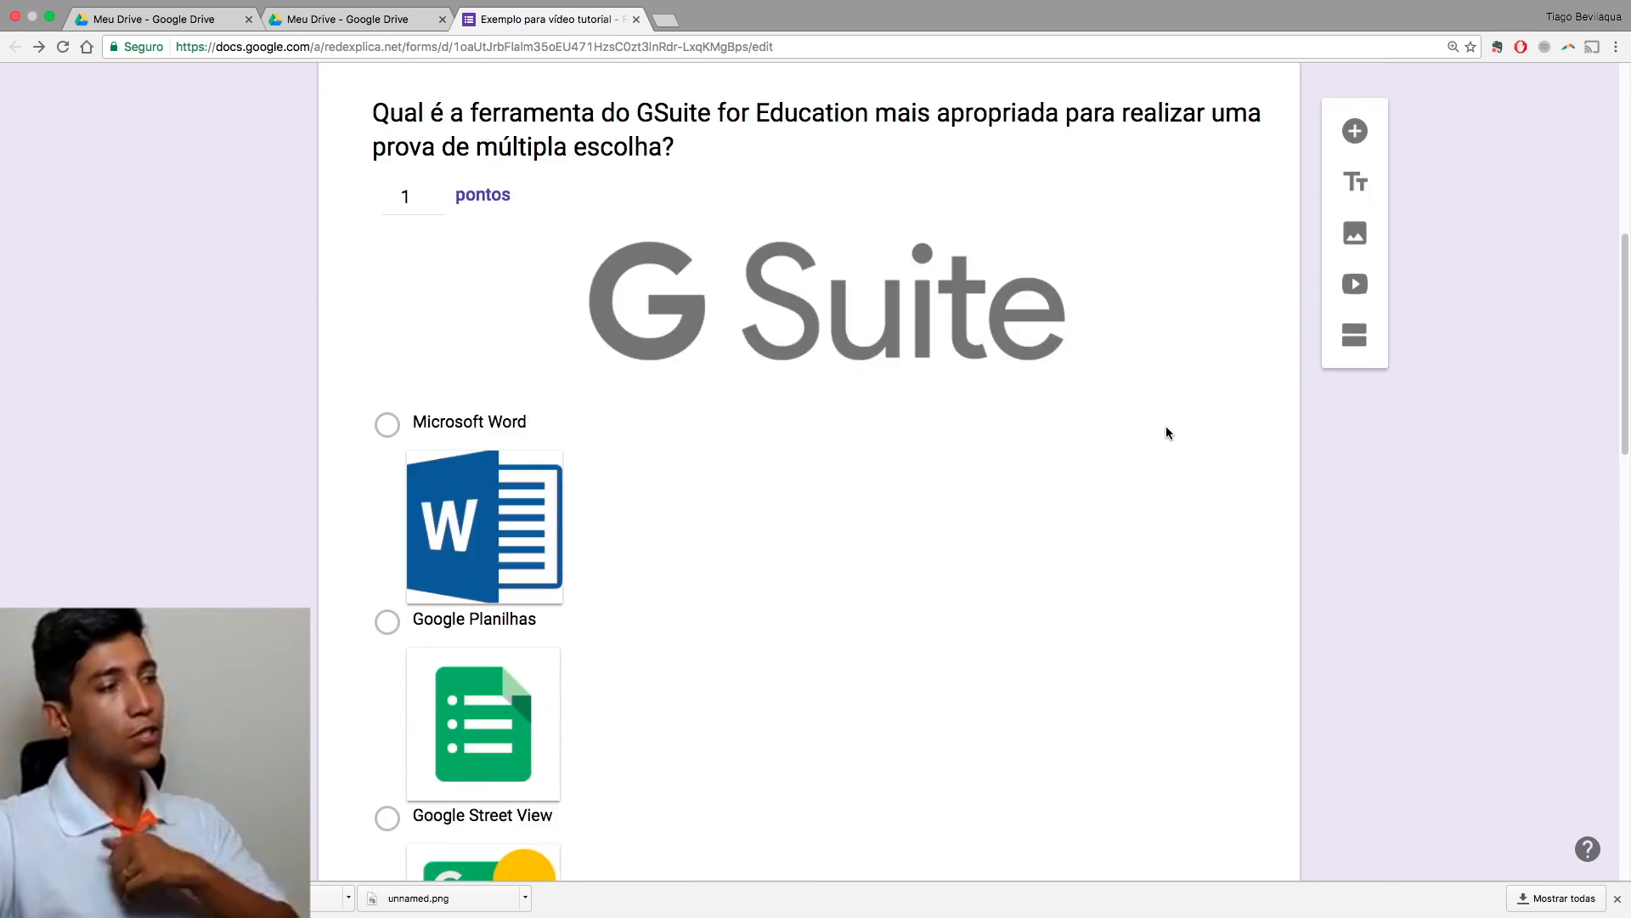
{"action": "scroll", "coordinate": [1165, 427], "scroll_direction": "down", "scroll_amount": 13}
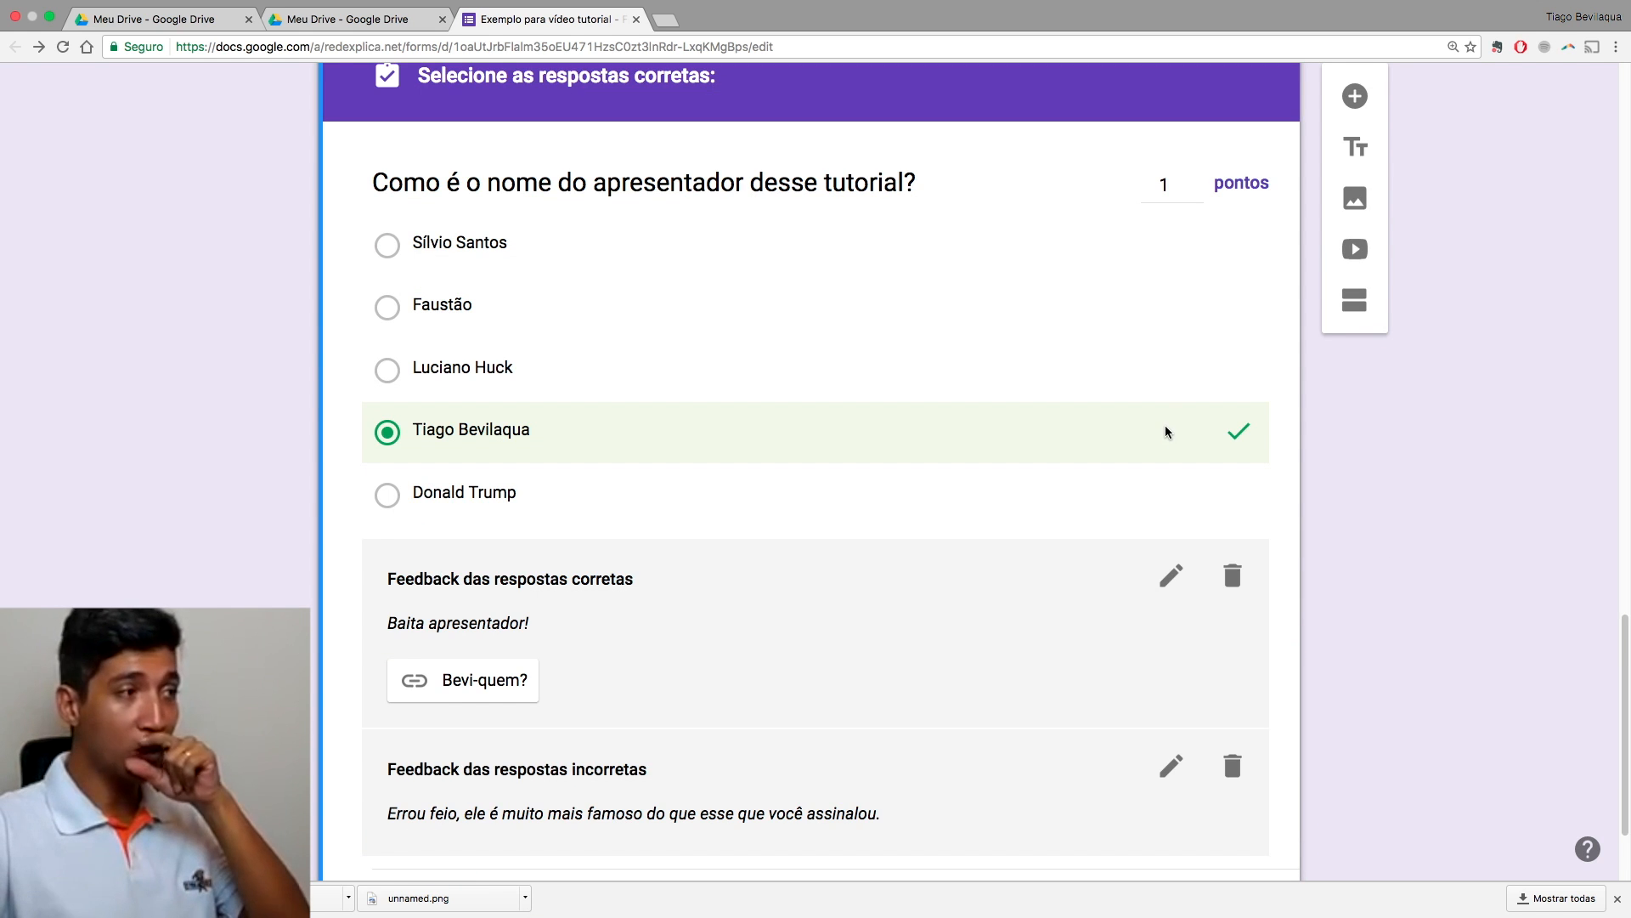
{"action": "scroll", "coordinate": [1164, 430], "scroll_direction": "down", "scroll_amount": 3}
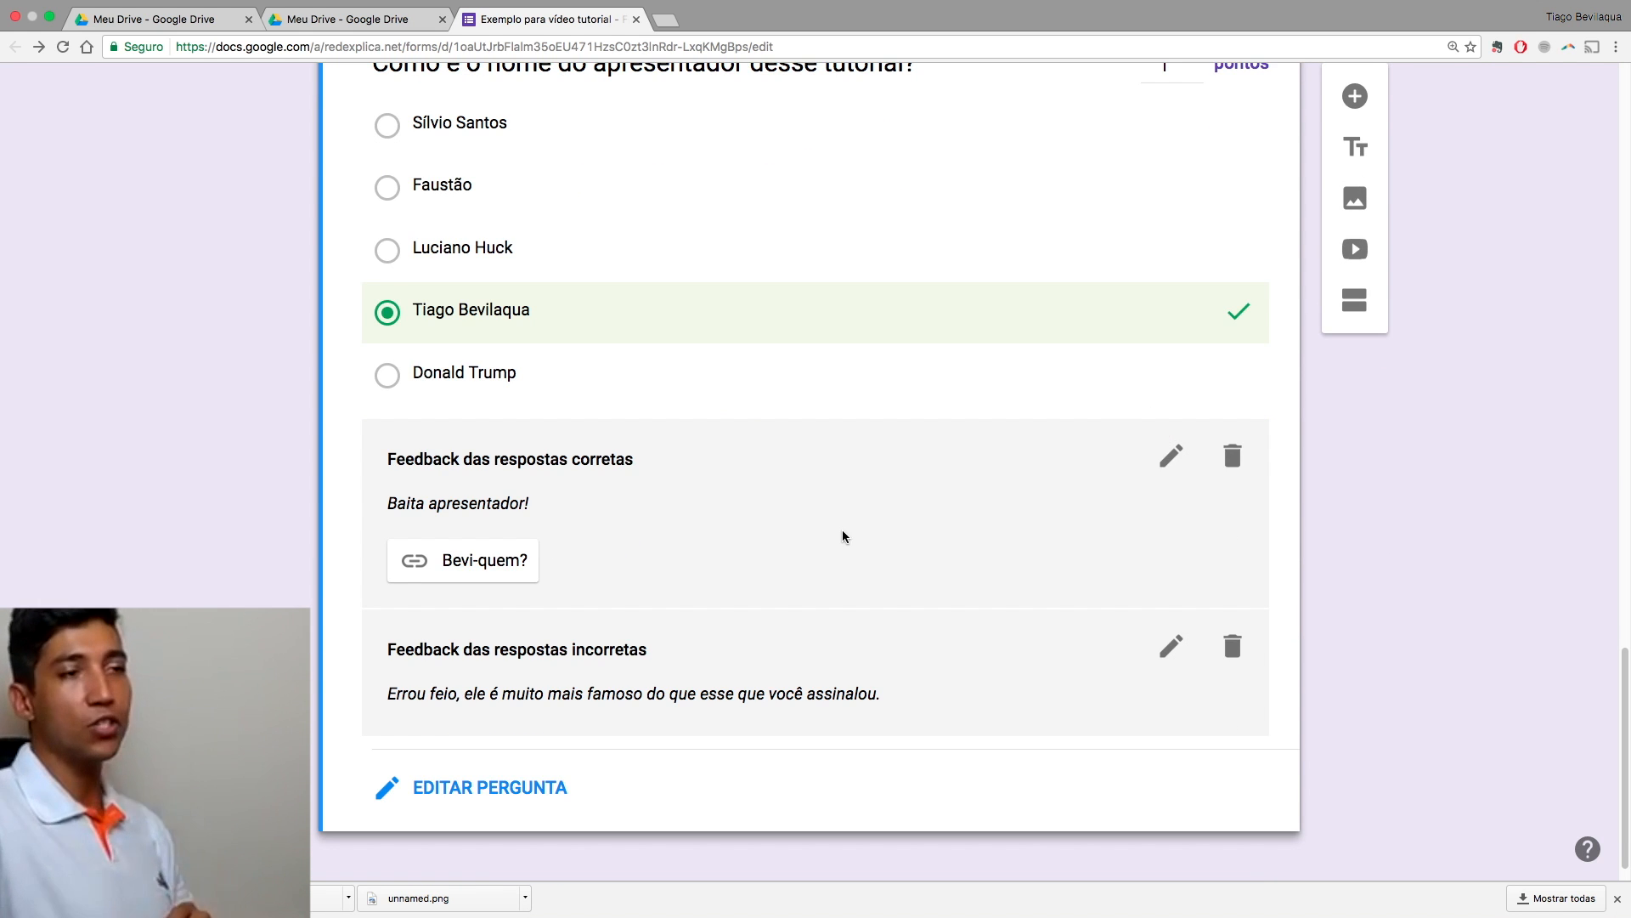
{"action": "scroll", "coordinate": [843, 536], "scroll_direction": "up", "scroll_amount": 18}
{"action": "scroll", "coordinate": [849, 544], "scroll_direction": "down", "scroll_amount": 15}
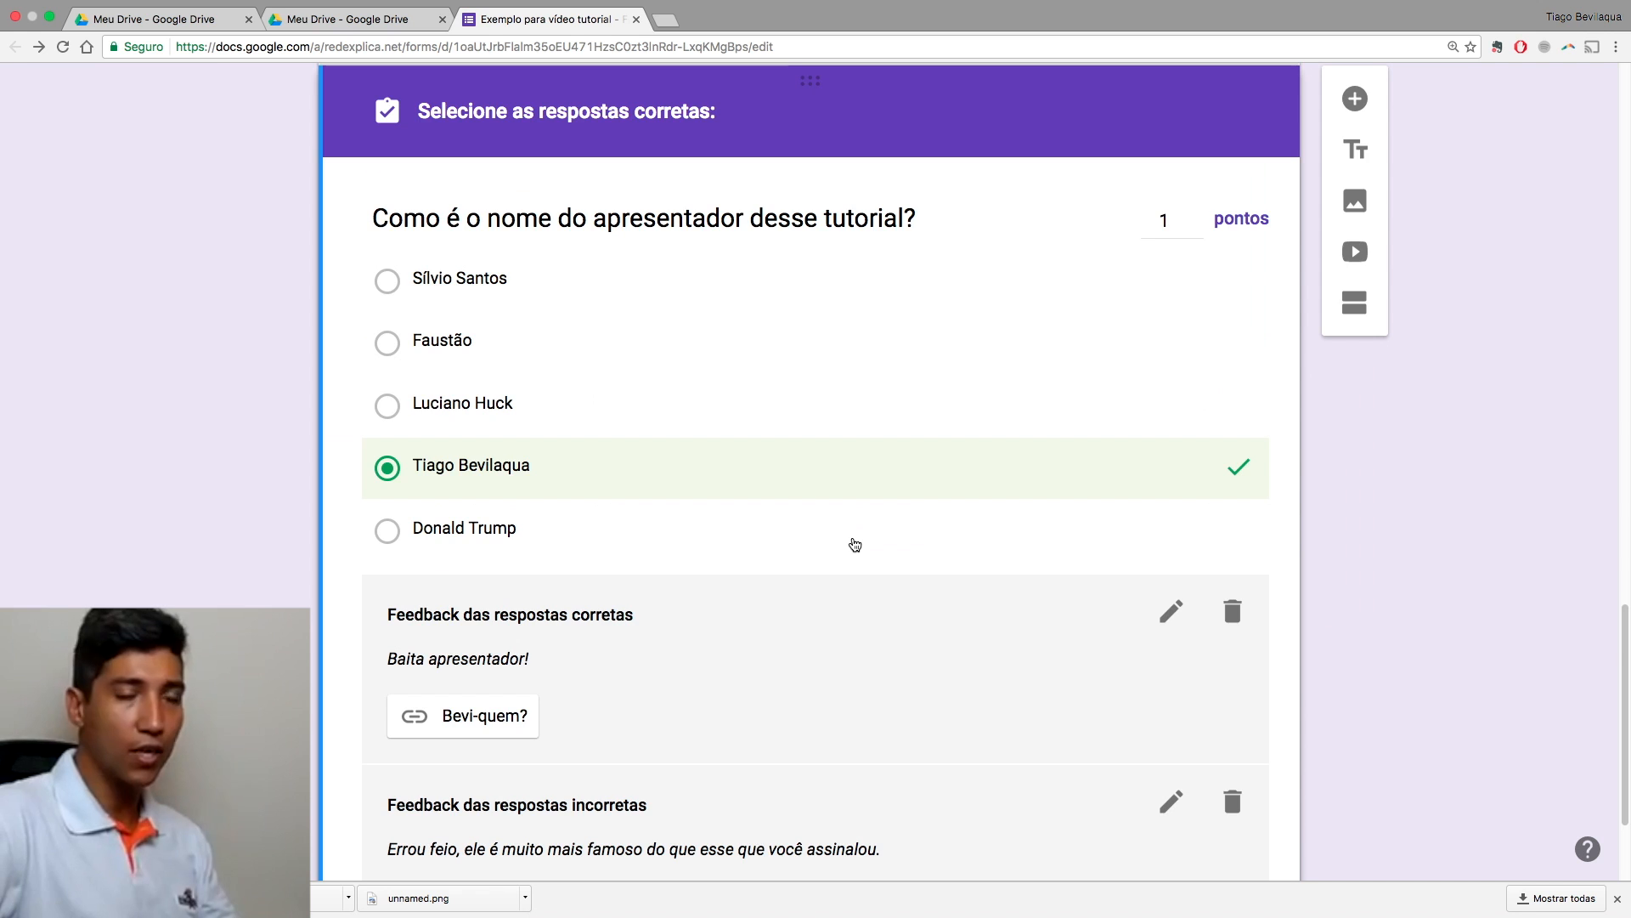
{"action": "scroll", "coordinate": [855, 544], "scroll_direction": "down", "scroll_amount": 5}
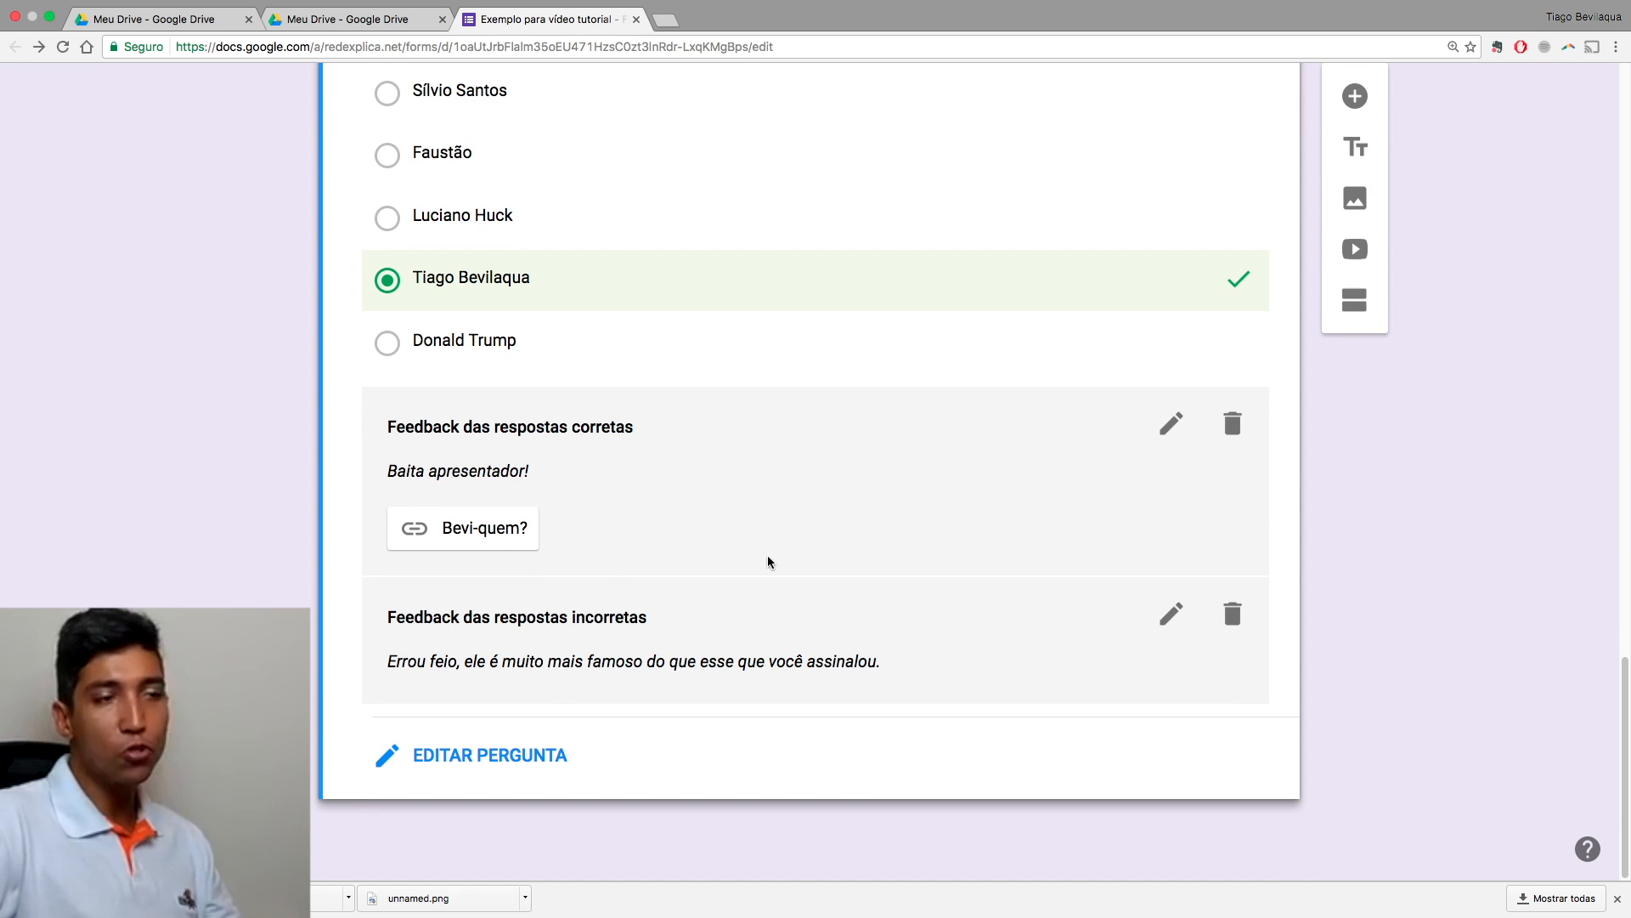
{"action": "scroll", "coordinate": [808, 765], "scroll_direction": "up", "scroll_amount": 12}
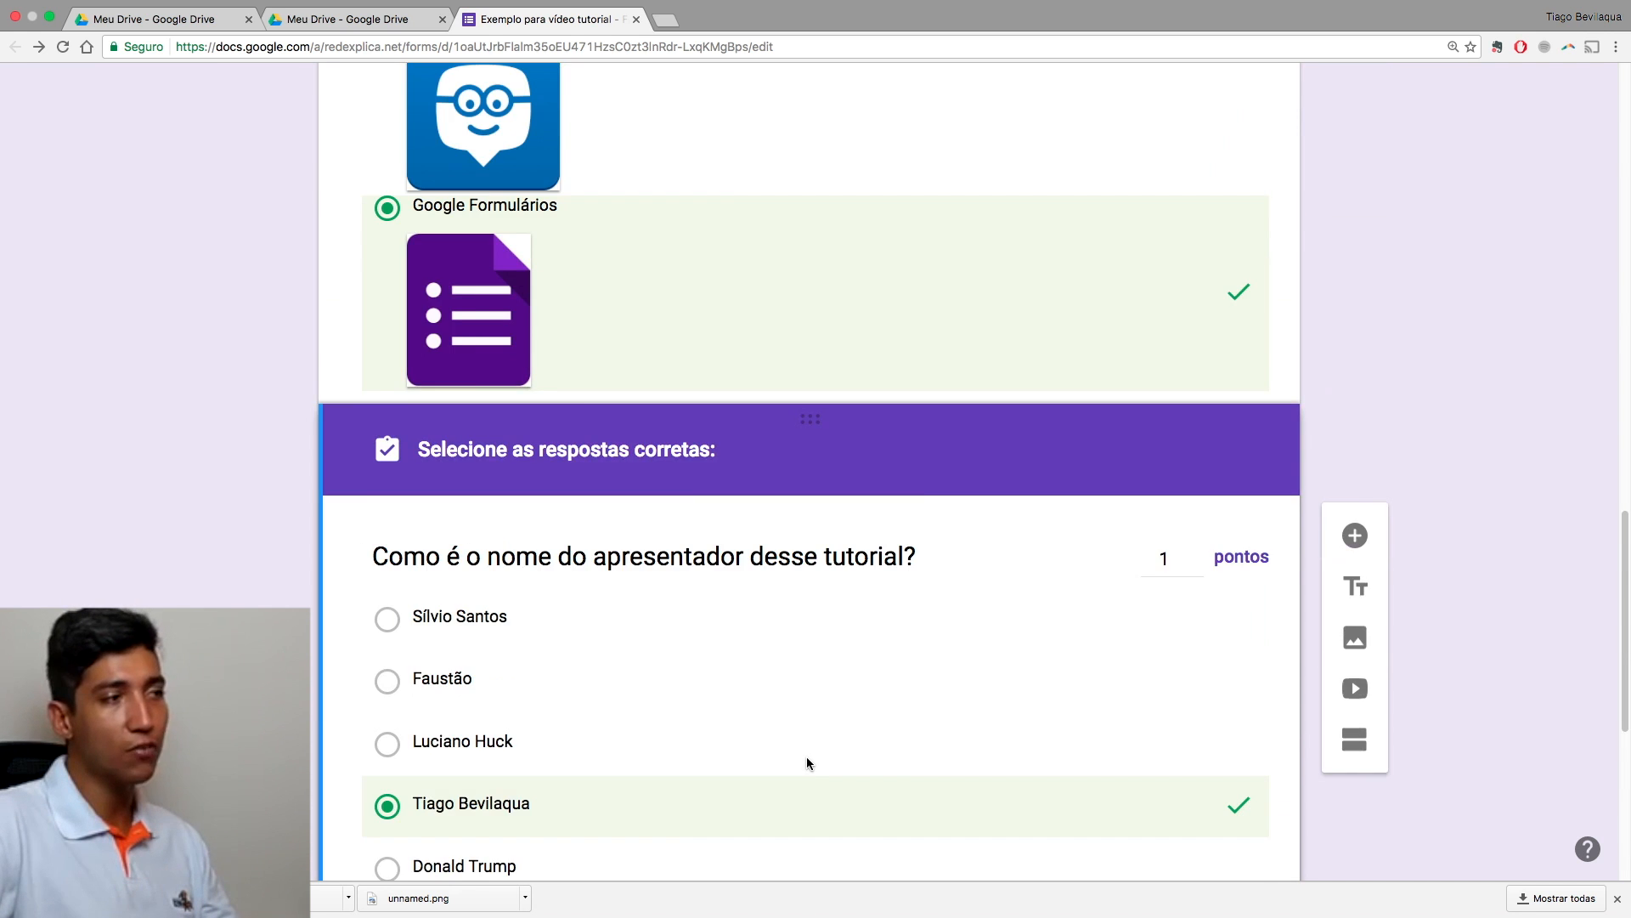
{"action": "scroll", "coordinate": [808, 762], "scroll_direction": "down", "scroll_amount": 3}
{"action": "left_click", "coordinate": [751, 595]}
{"action": "left_click", "coordinate": [722, 598]}
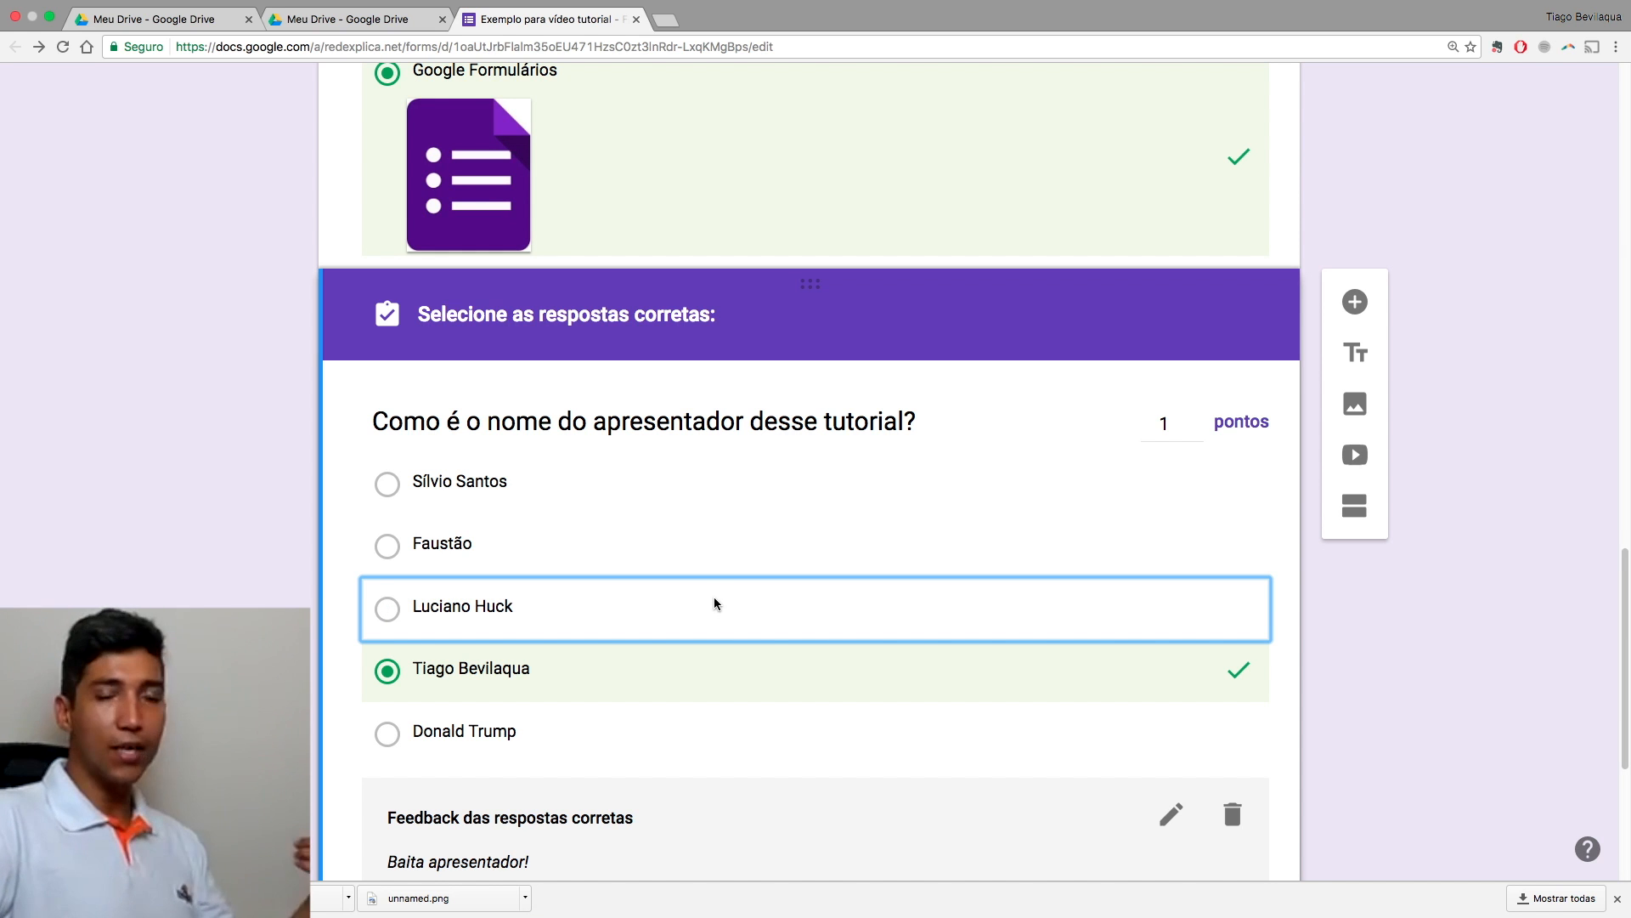
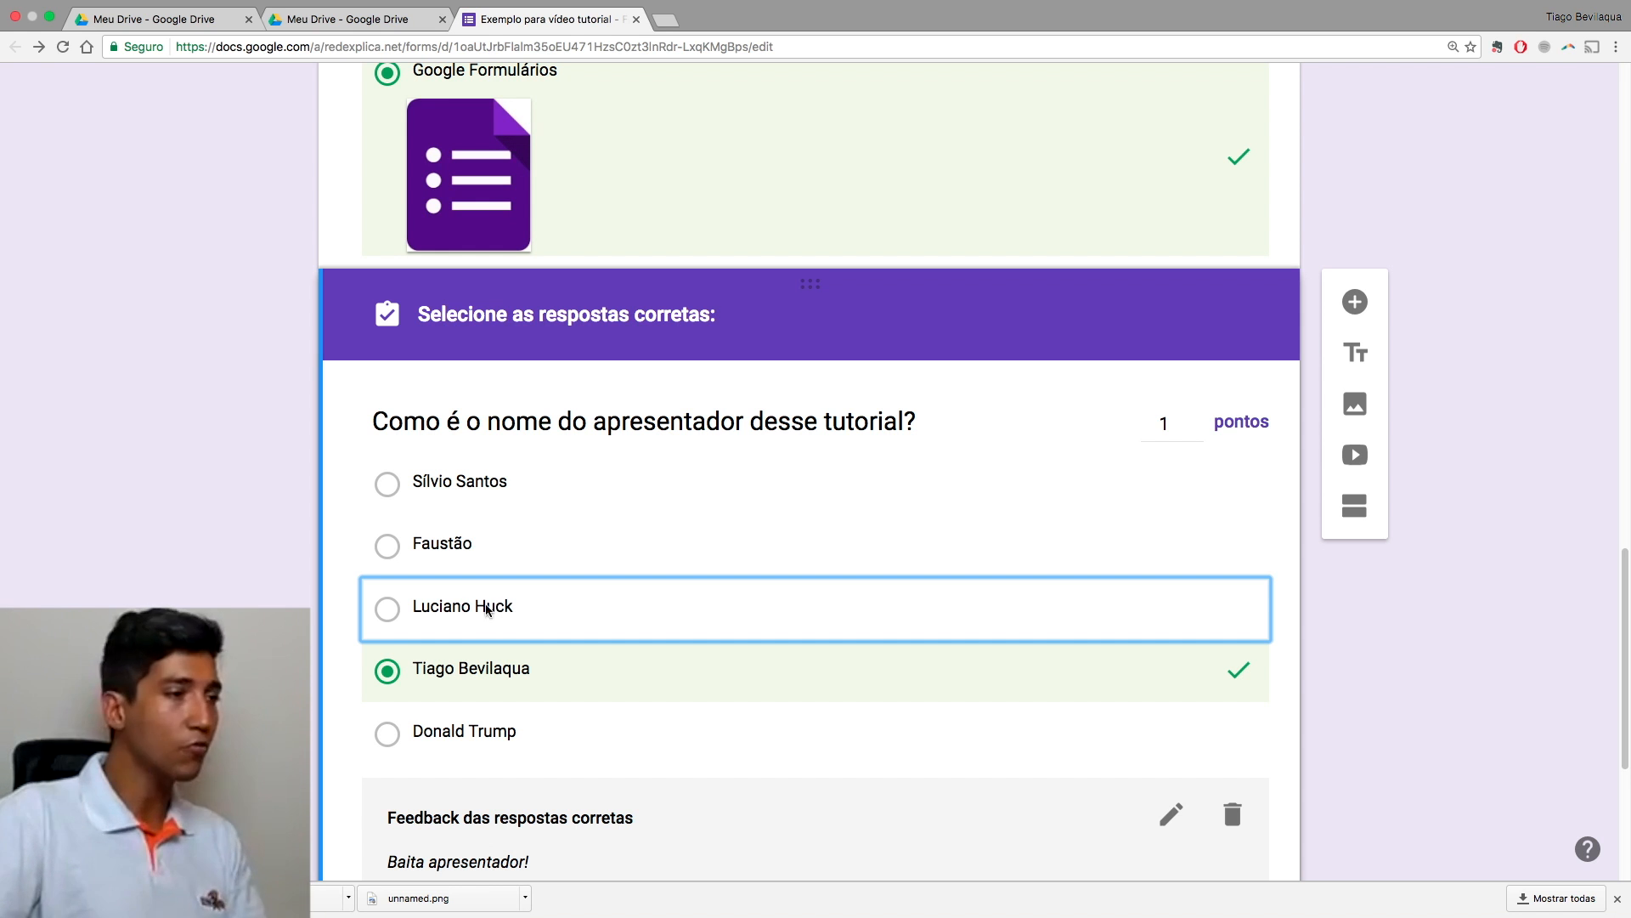
Step: Scroll down to the presenter-name question and put it back into edit mode
{"action": "scroll", "coordinate": [484, 608], "scroll_direction": "down", "scroll_amount": 3}
{"action": "scroll", "coordinate": [485, 645], "scroll_direction": "down", "scroll_amount": 3}
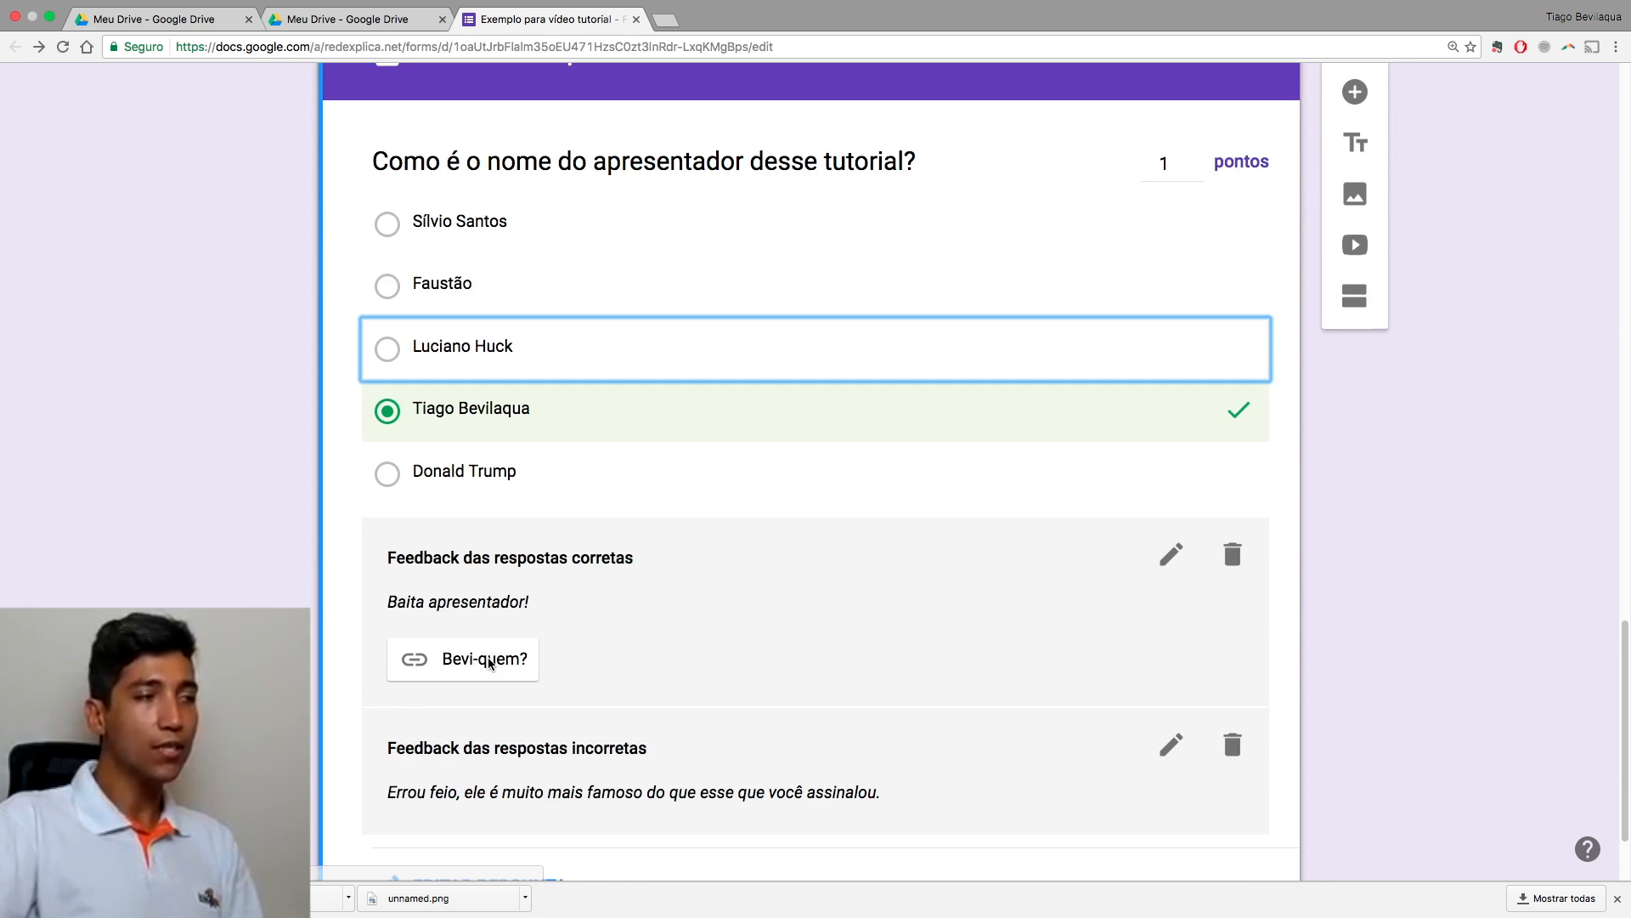
{"action": "scroll", "coordinate": [488, 662], "scroll_direction": "down", "scroll_amount": 3}
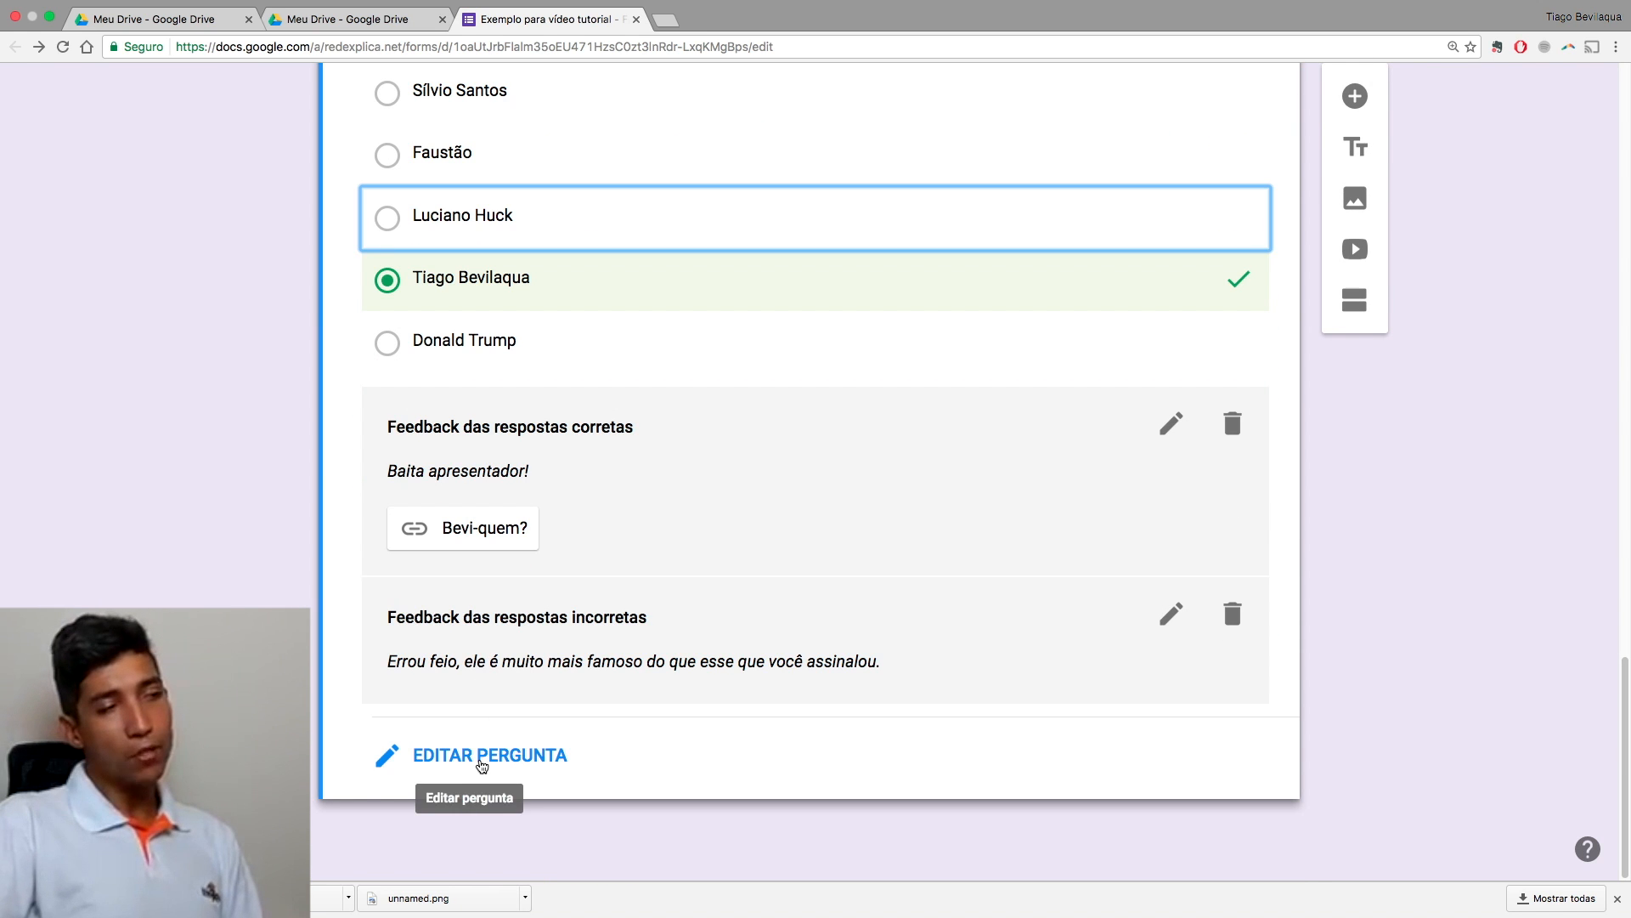
{"action": "left_click", "coordinate": [433, 756]}
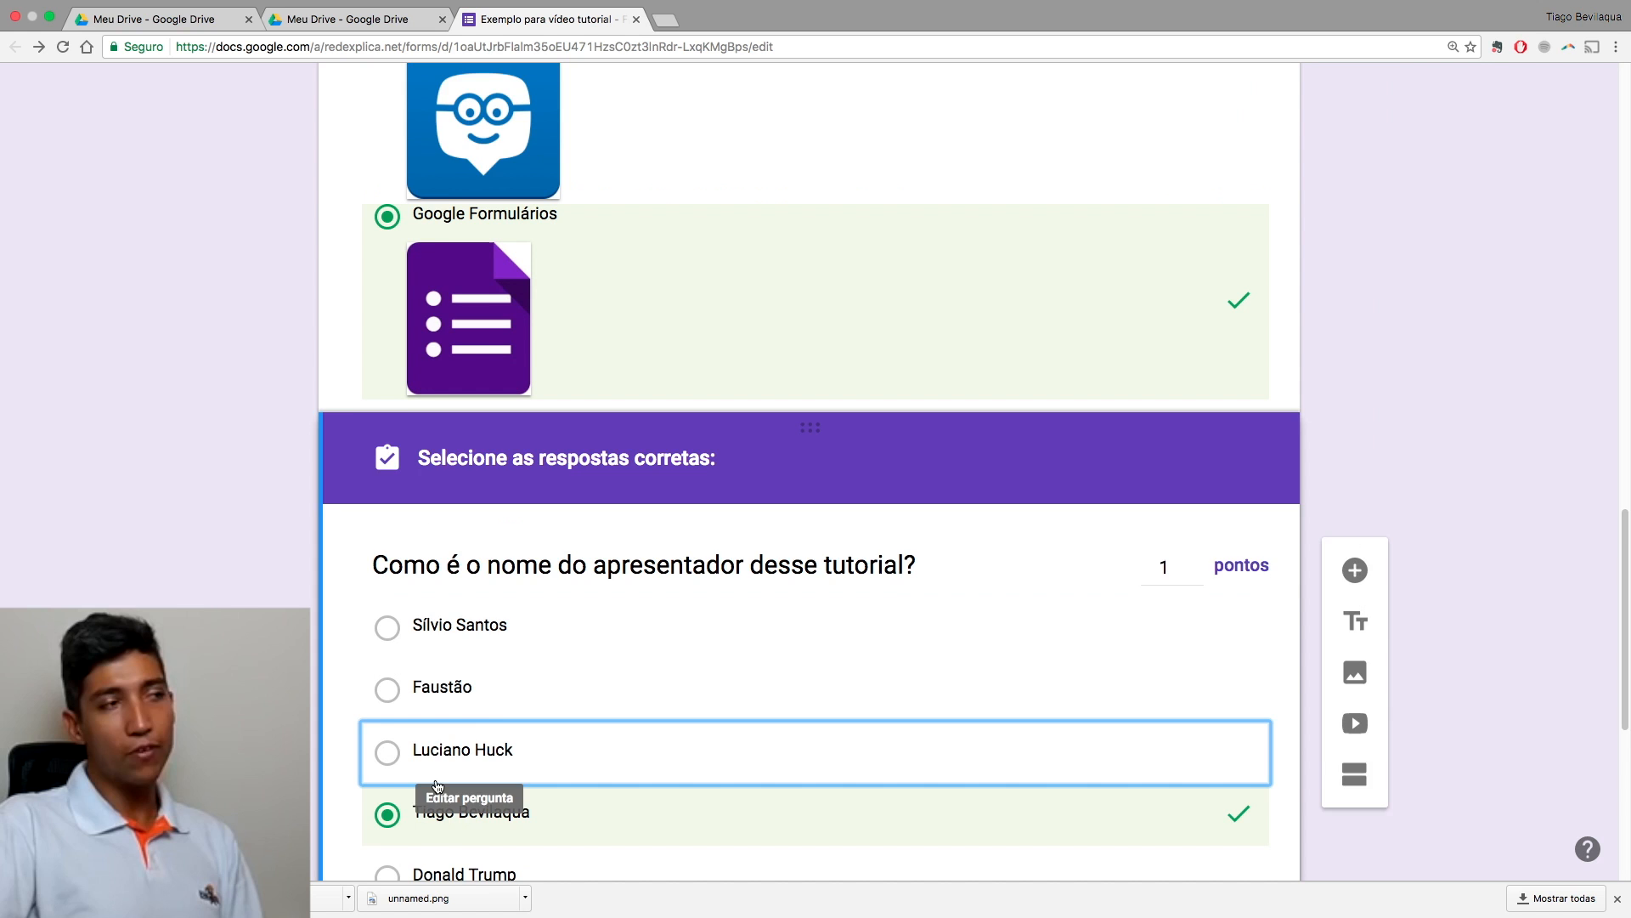
{"action": "scroll", "coordinate": [470, 718], "scroll_direction": "down", "scroll_amount": 3}
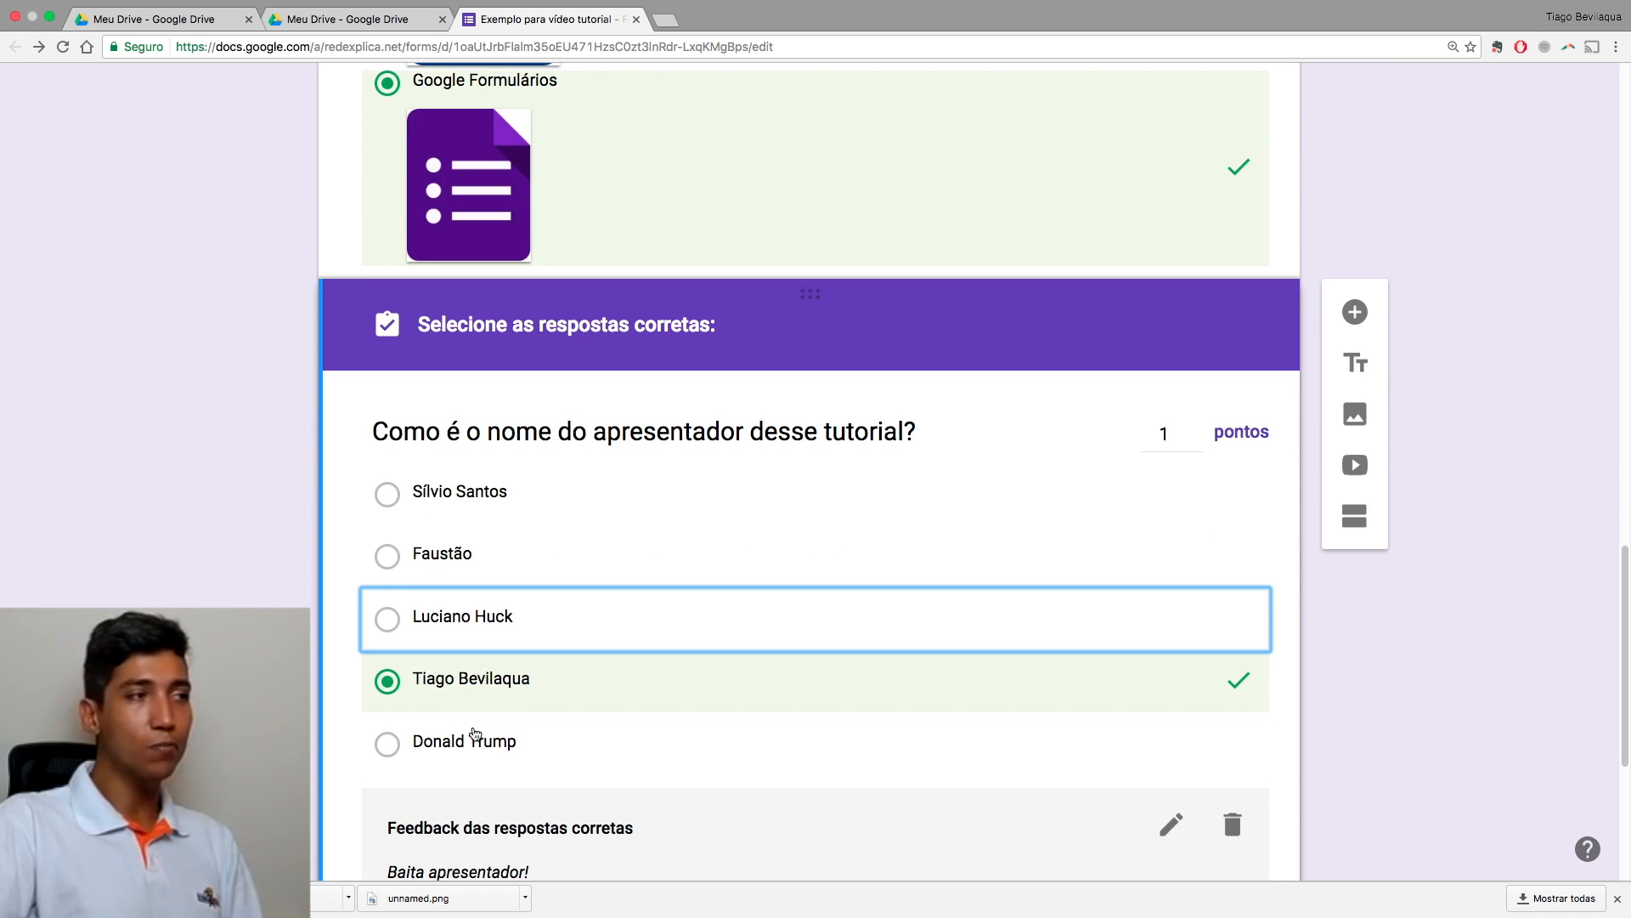
{"action": "scroll", "coordinate": [475, 735], "scroll_direction": "up", "scroll_amount": 4}
{"action": "scroll", "coordinate": [475, 735], "scroll_direction": "down", "scroll_amount": 8}
{"action": "left_click", "coordinate": [503, 769]}
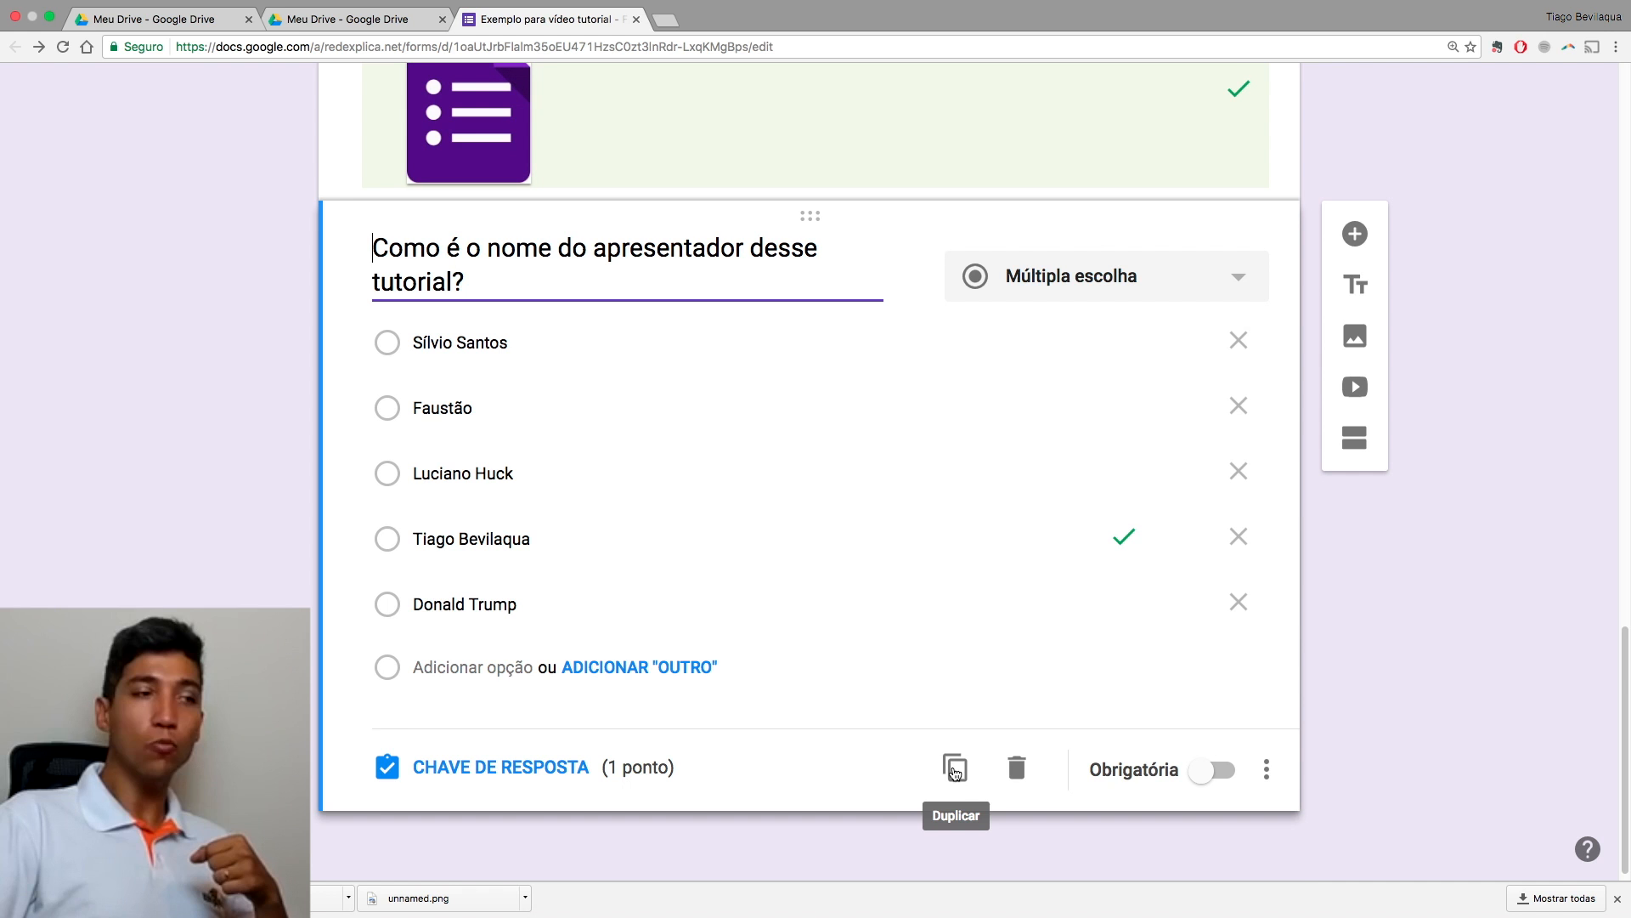
Step: Duplicate the presenter-name question and switch Obrigatória on for the copy
{"action": "left_click", "coordinate": [957, 769]}
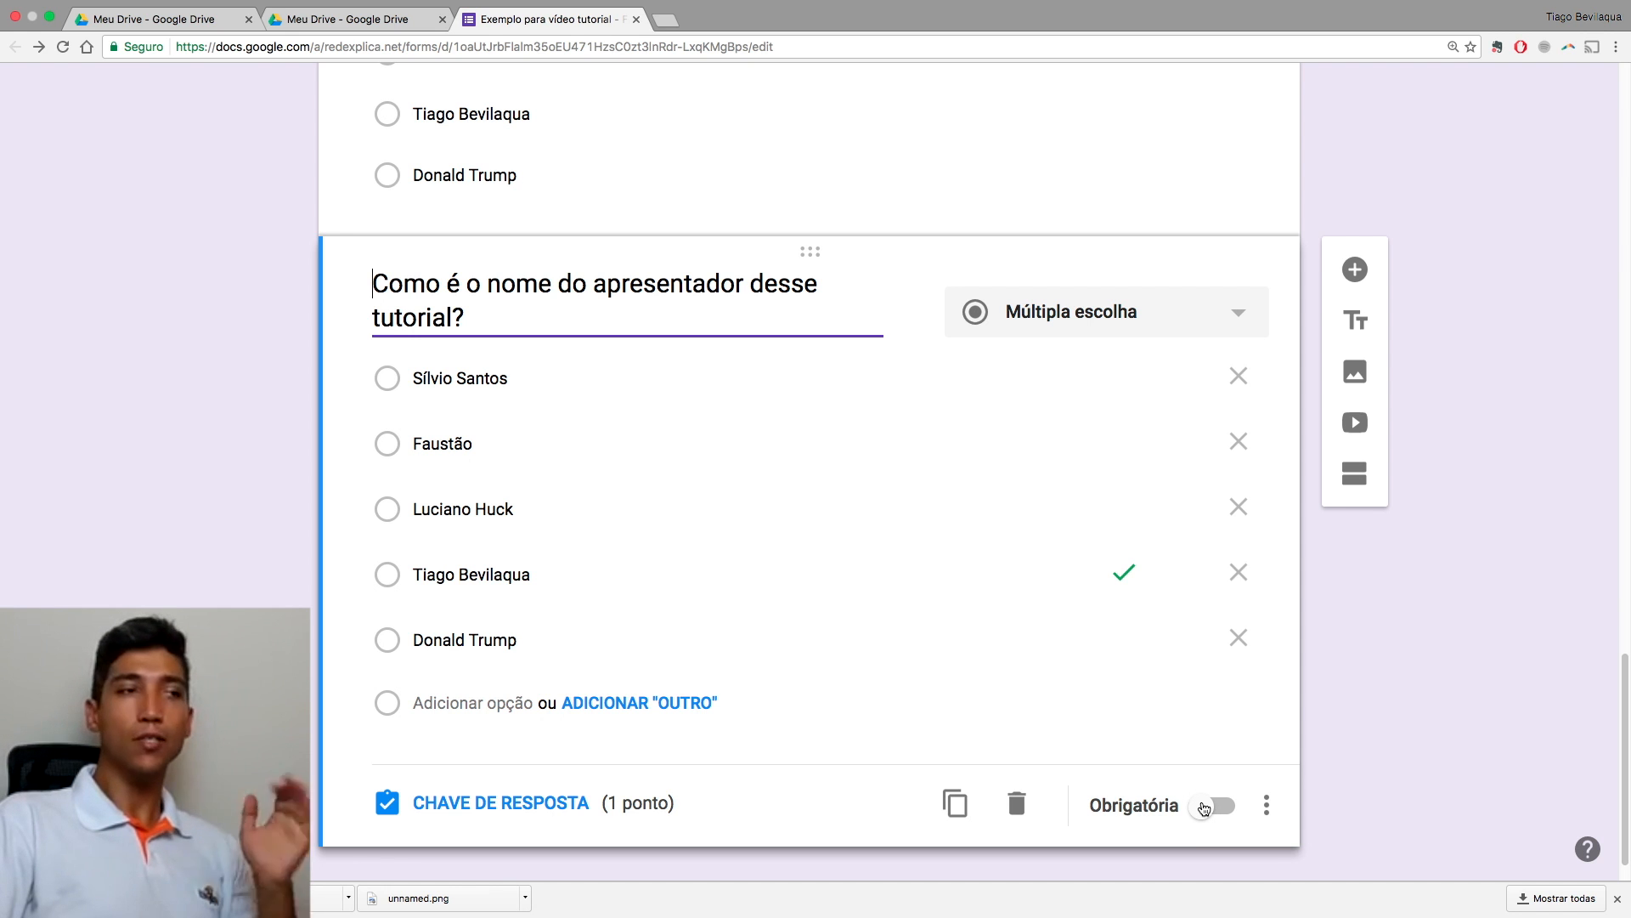
{"action": "left_click", "coordinate": [1205, 807]}
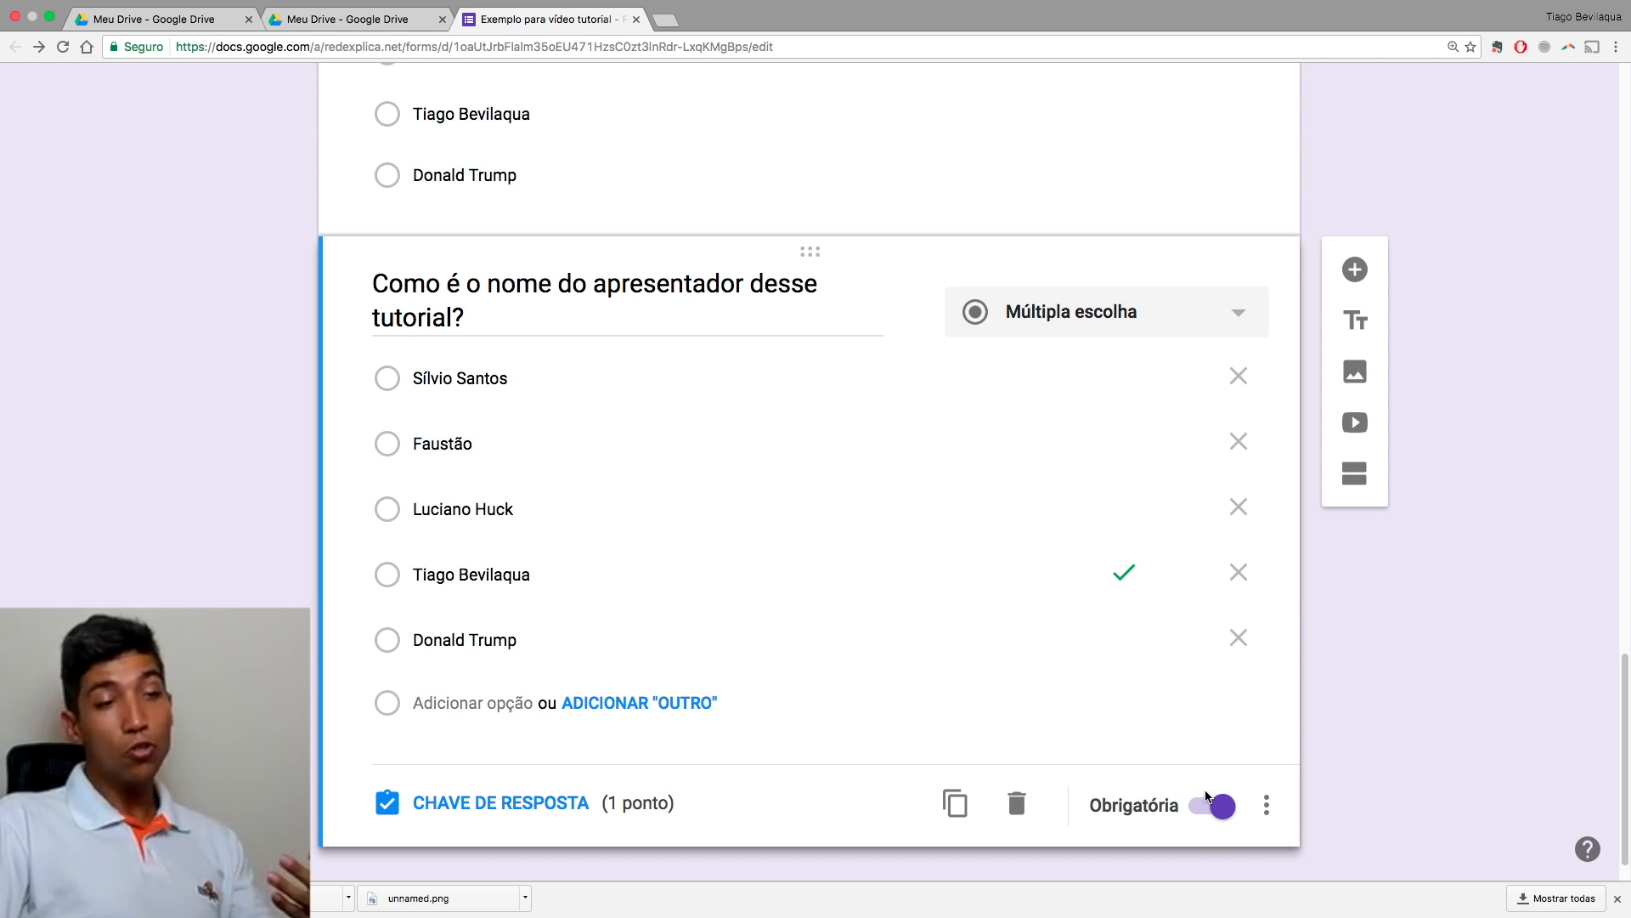
{"action": "left_click", "coordinate": [1266, 805]}
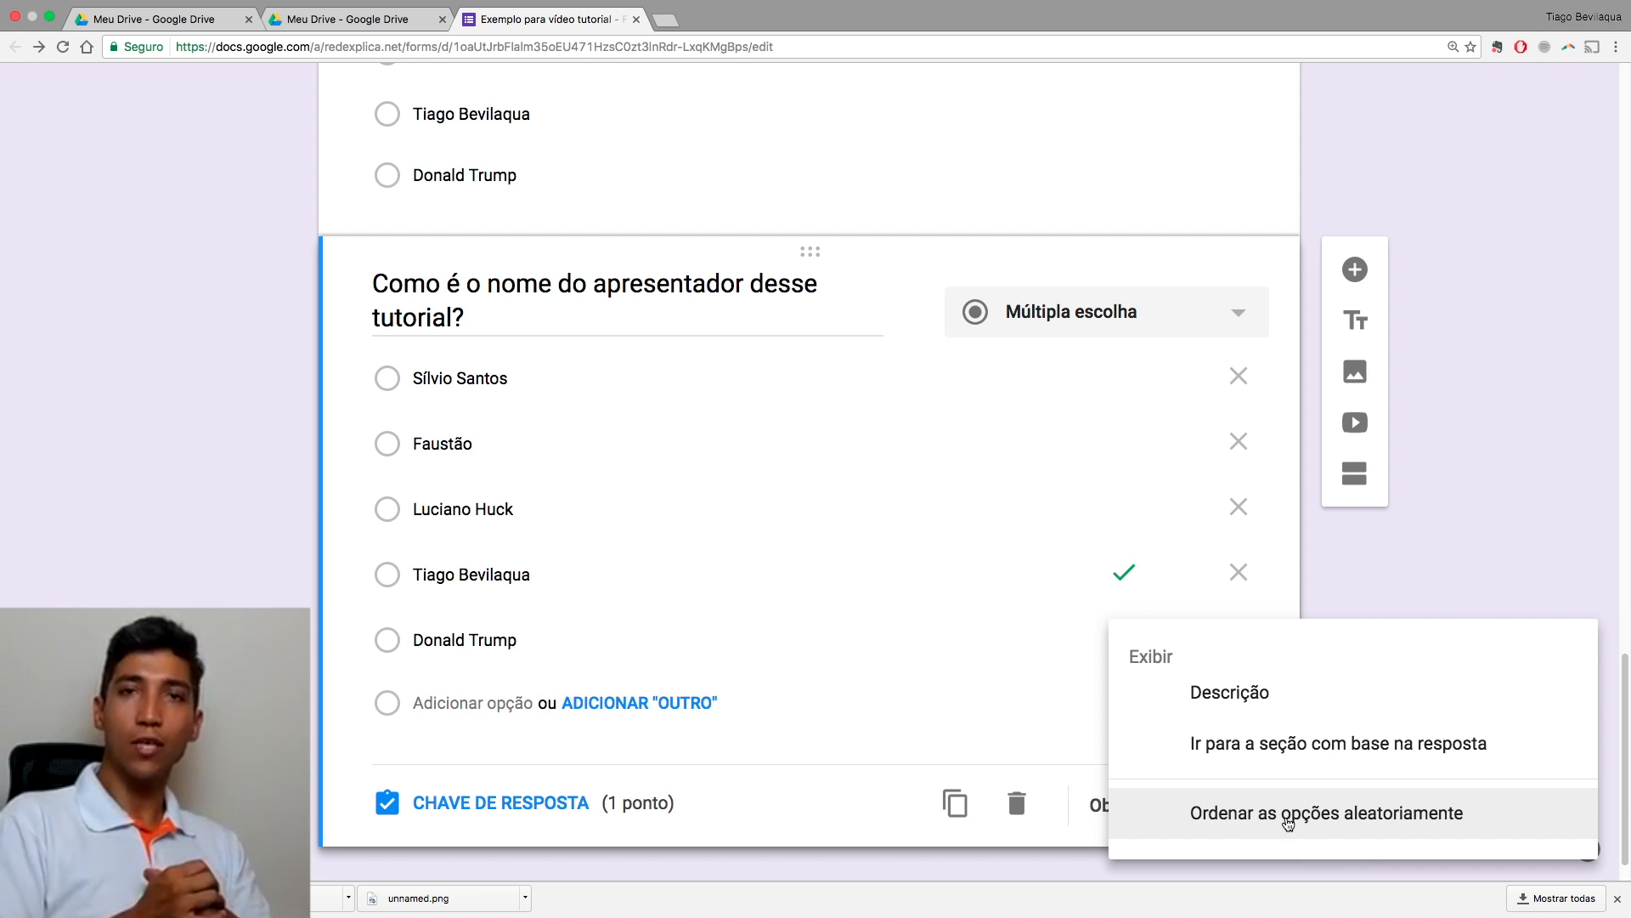
Step: Turn on Ordenar as opções aleatoriamente for the copy, adding then removing a description field
{"action": "left_click", "coordinate": [1288, 823]}
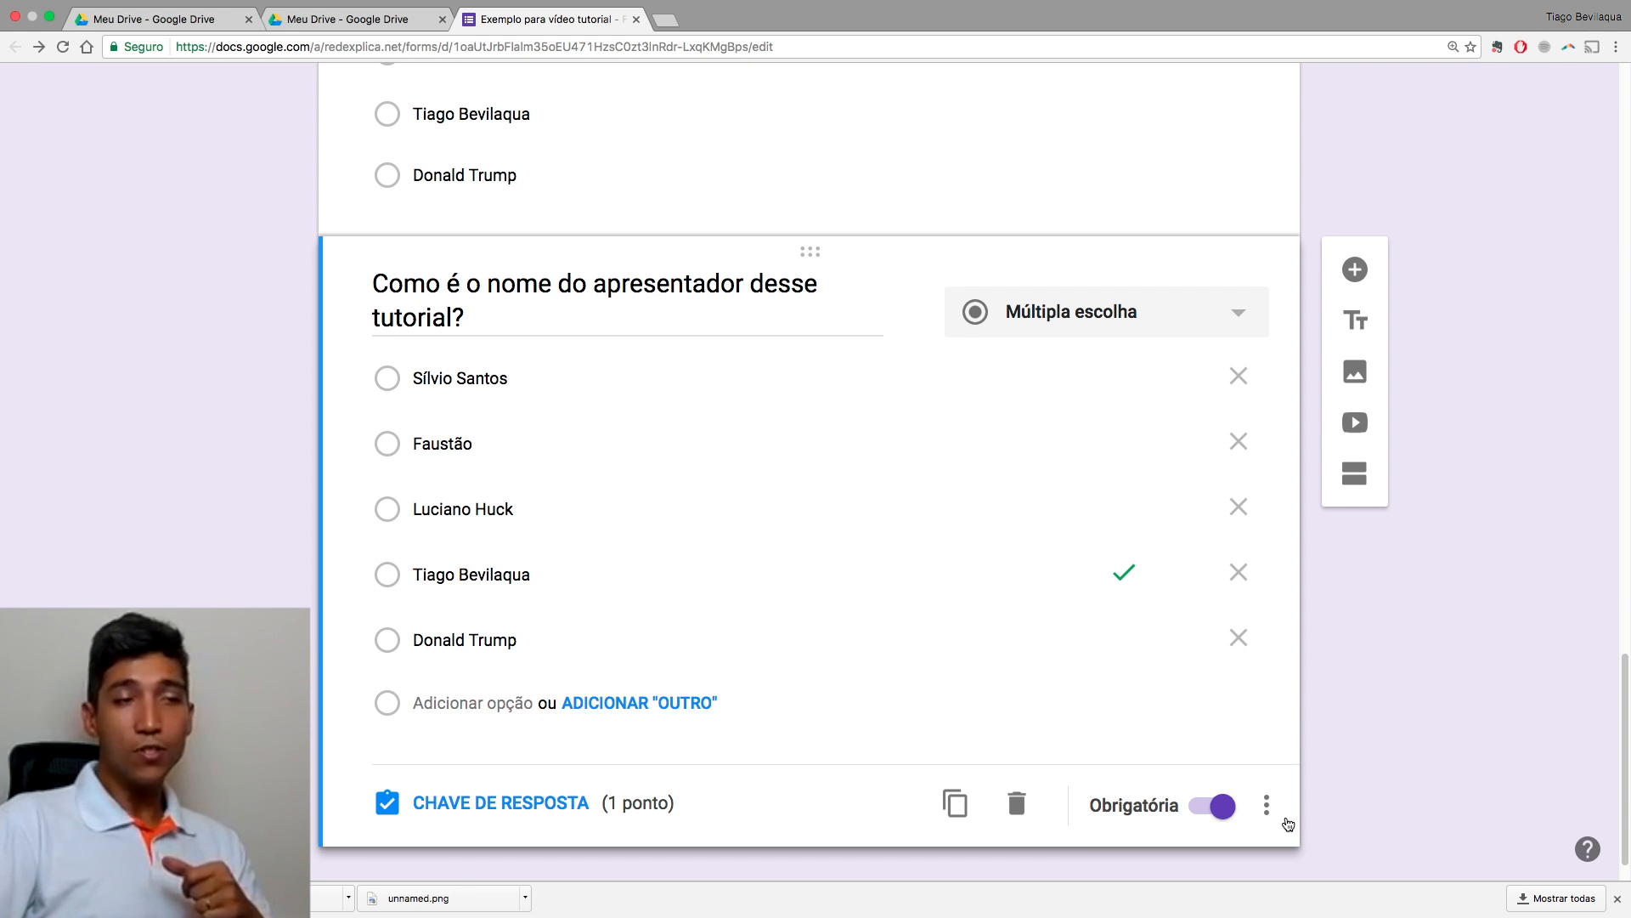
{"action": "left_click", "coordinate": [1266, 806]}
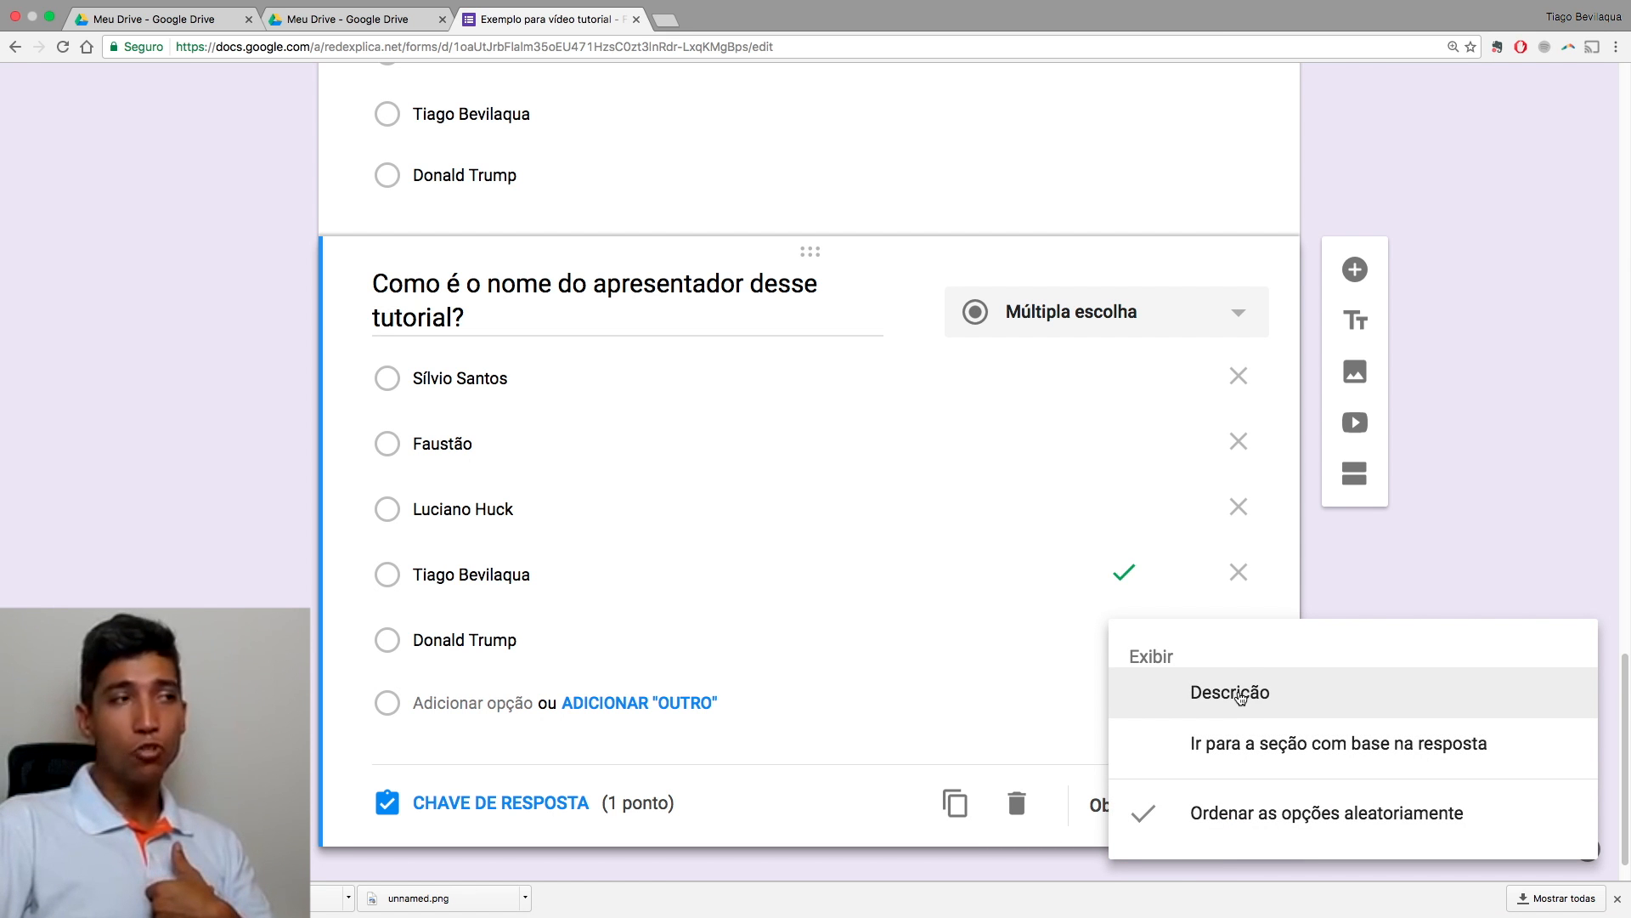
{"action": "left_click", "coordinate": [1241, 695]}
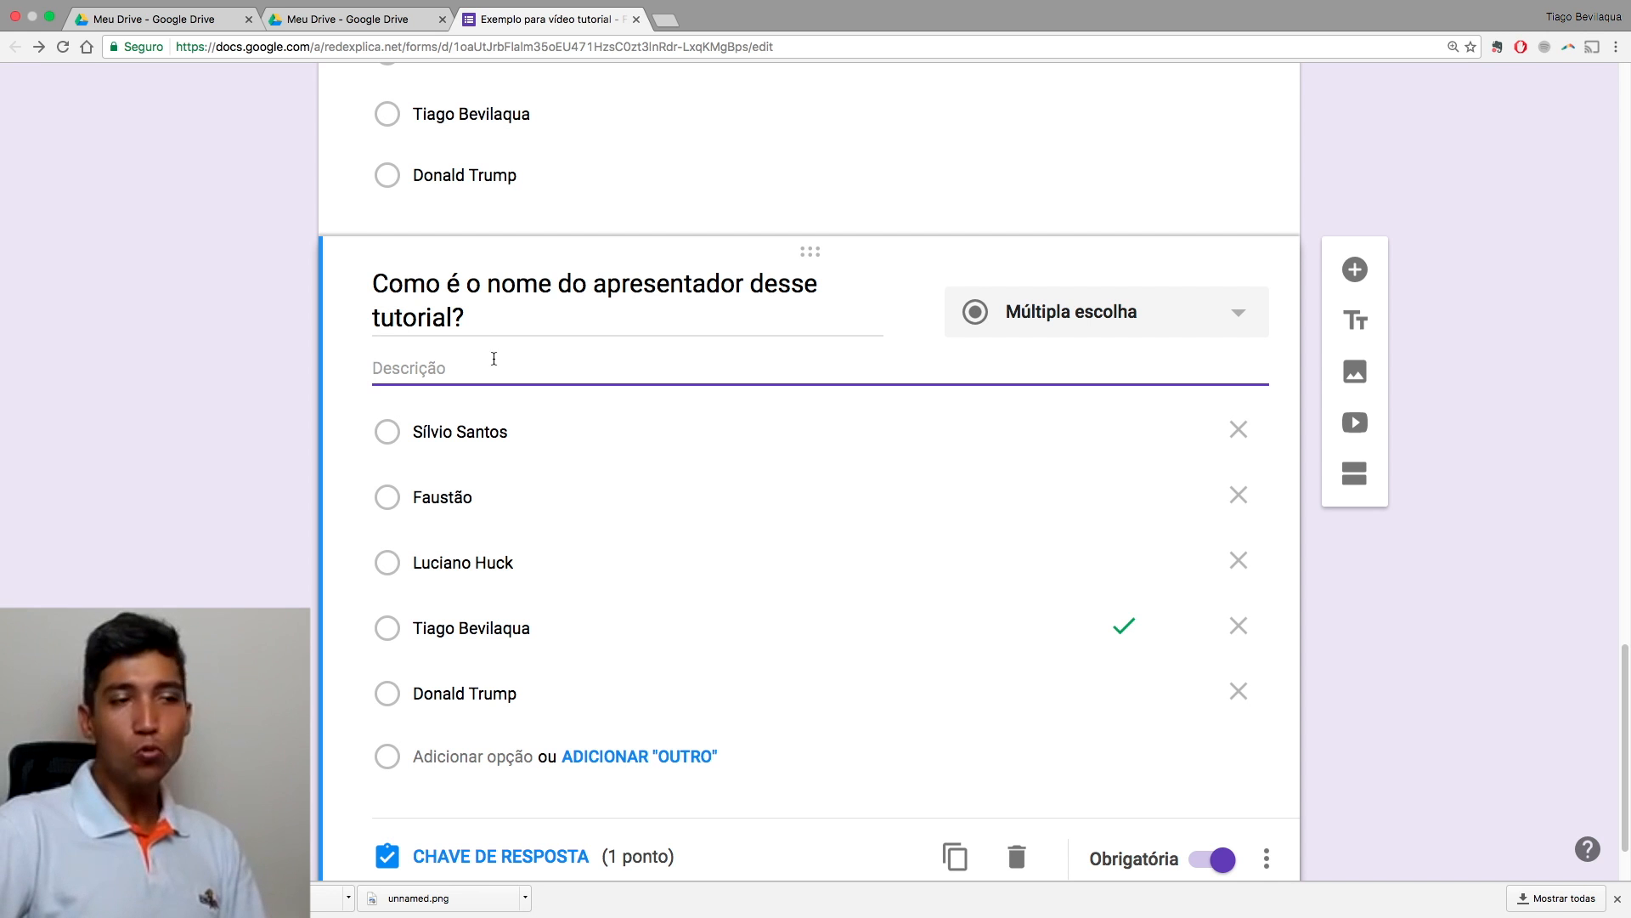
{"action": "left_click", "coordinate": [1272, 860]}
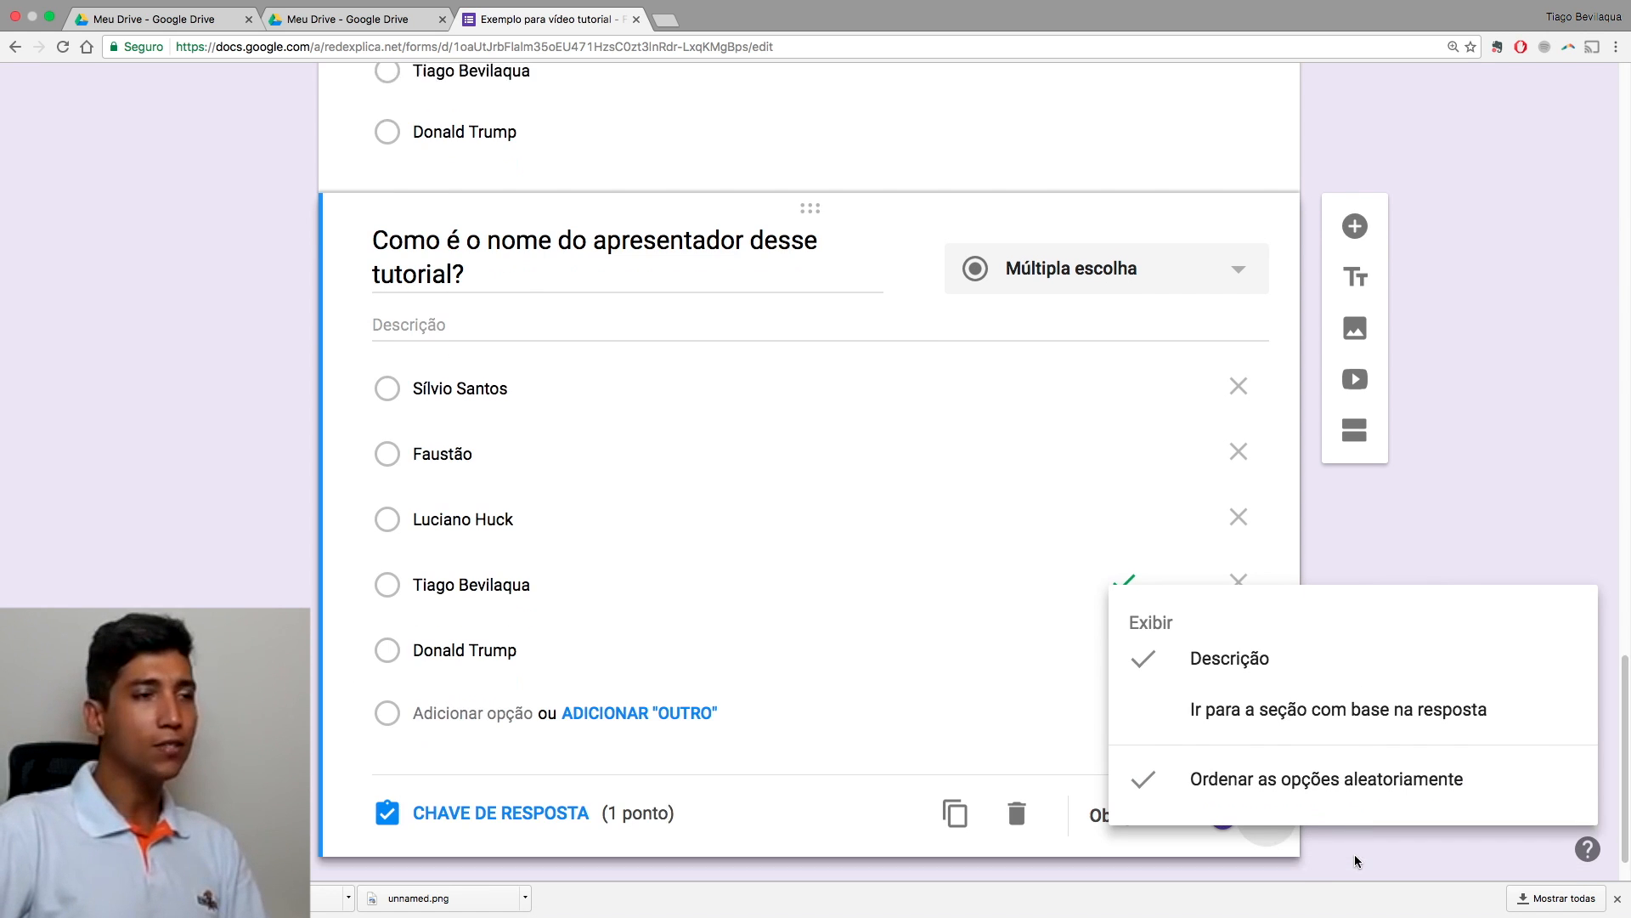
{"action": "left_click", "coordinate": [1203, 607]}
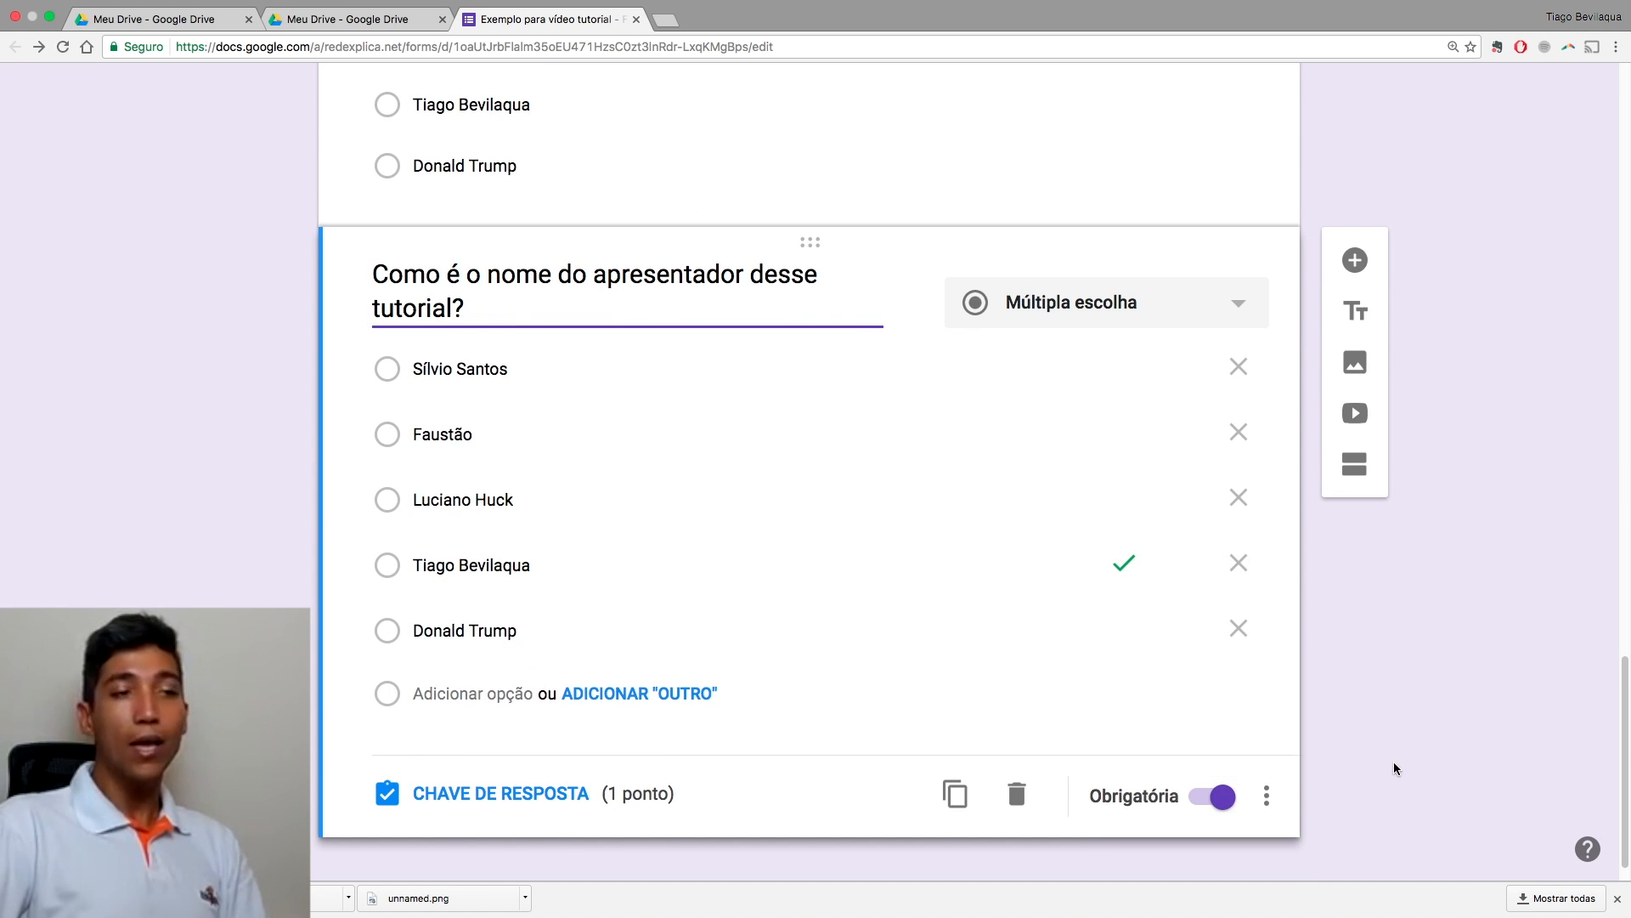
{"action": "left_click", "coordinate": [1274, 803]}
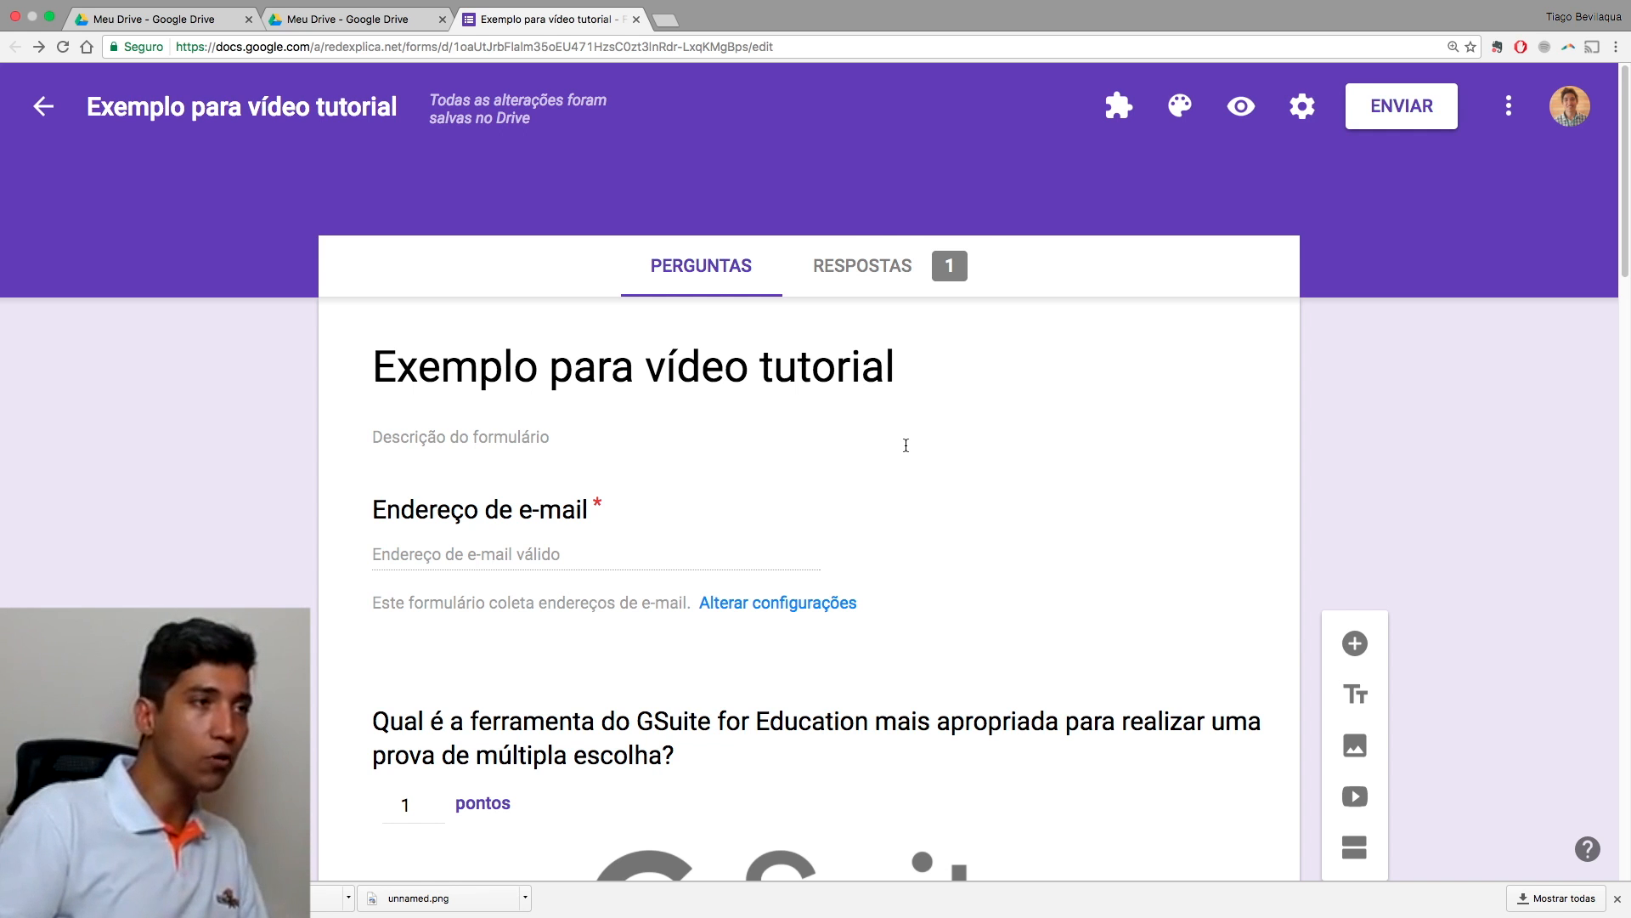
Step: Review the Respostas Resumo: 2-point score statistics, Pontuações table and per-question answer charts
{"action": "left_click", "coordinate": [867, 265]}
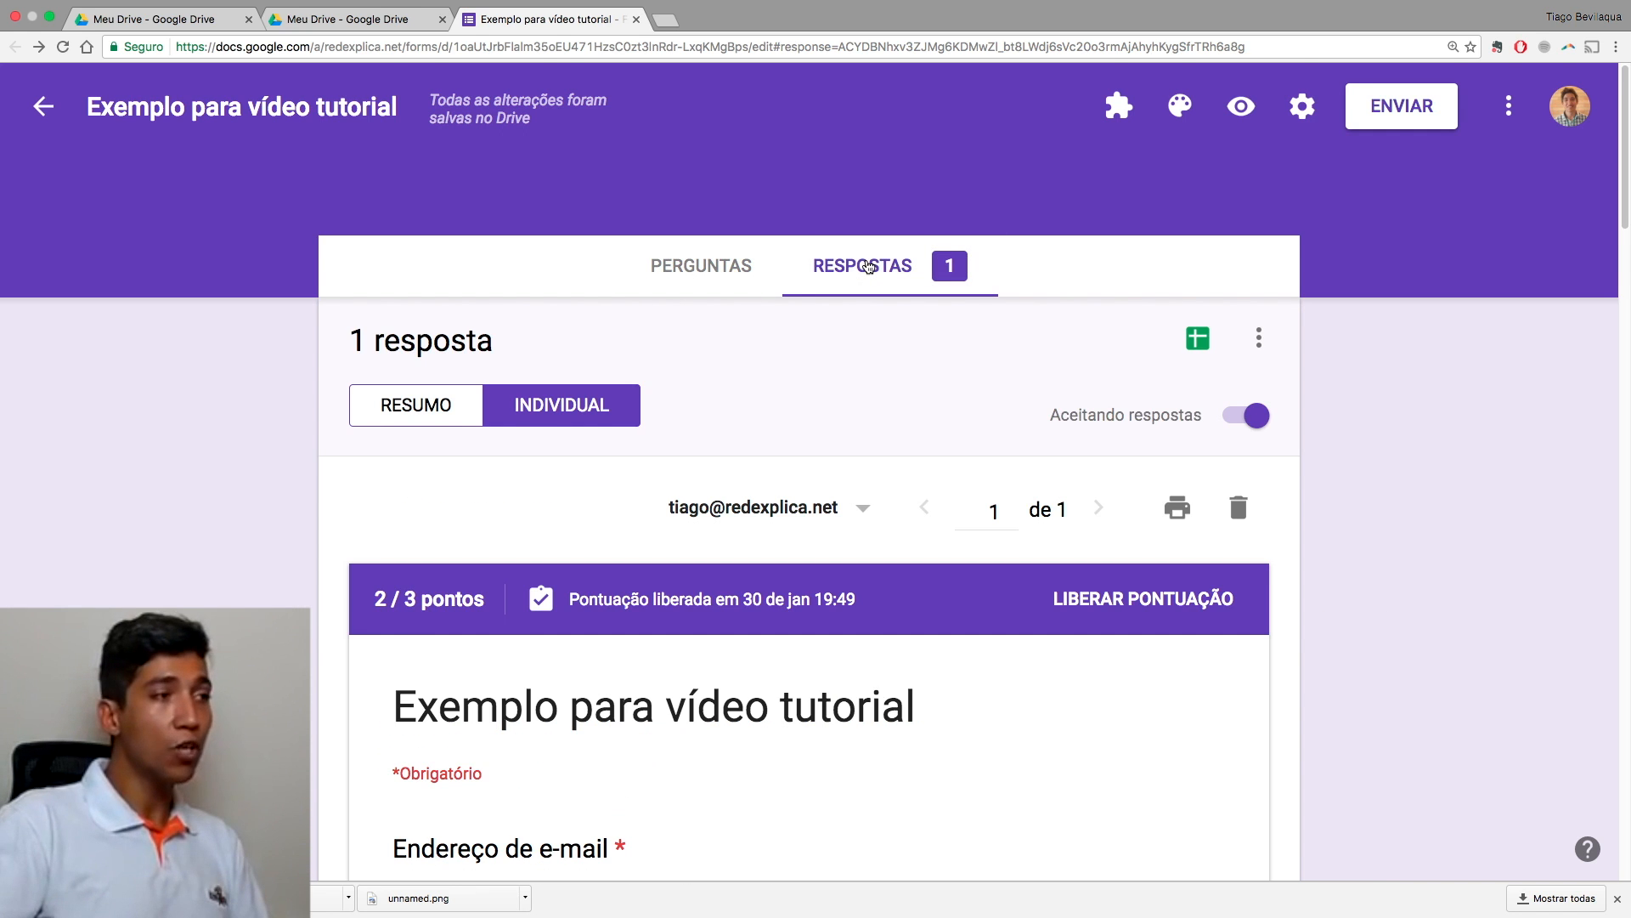
{"action": "scroll", "coordinate": [510, 476], "scroll_direction": "down", "scroll_amount": 1}
{"action": "left_click", "coordinate": [430, 374]}
{"action": "scroll", "coordinate": [568, 523], "scroll_direction": "down", "scroll_amount": 3}
{"action": "scroll", "coordinate": [568, 523], "scroll_direction": "down", "scroll_amount": 10}
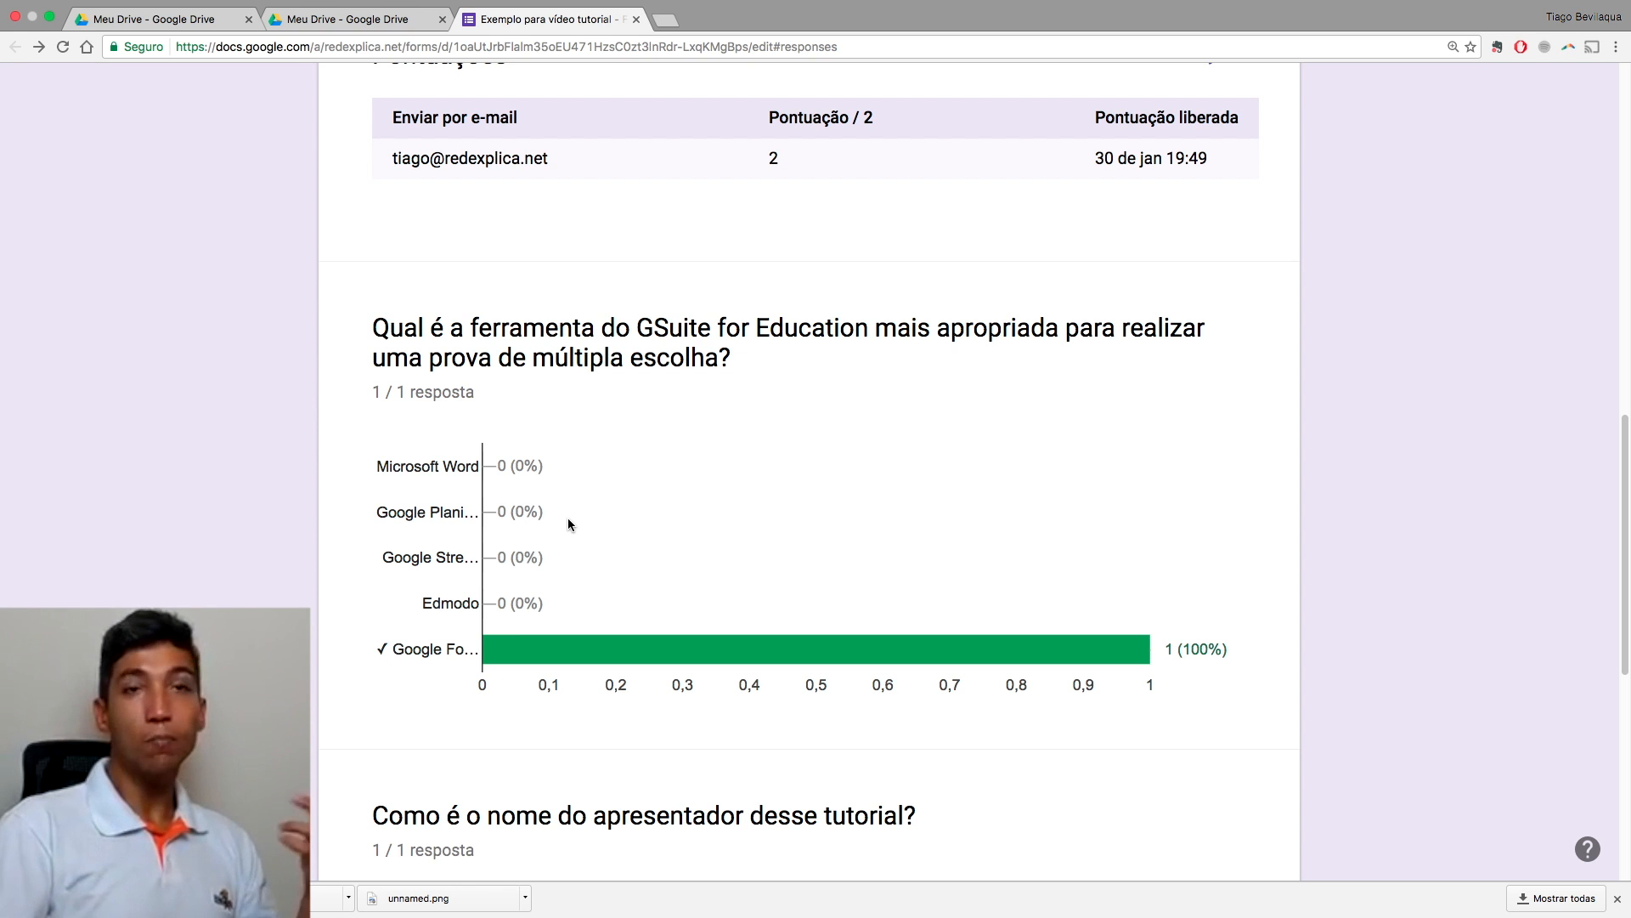
{"action": "scroll", "coordinate": [569, 524], "scroll_direction": "up", "scroll_amount": 4}
{"action": "scroll", "coordinate": [569, 525], "scroll_direction": "up", "scroll_amount": 10}
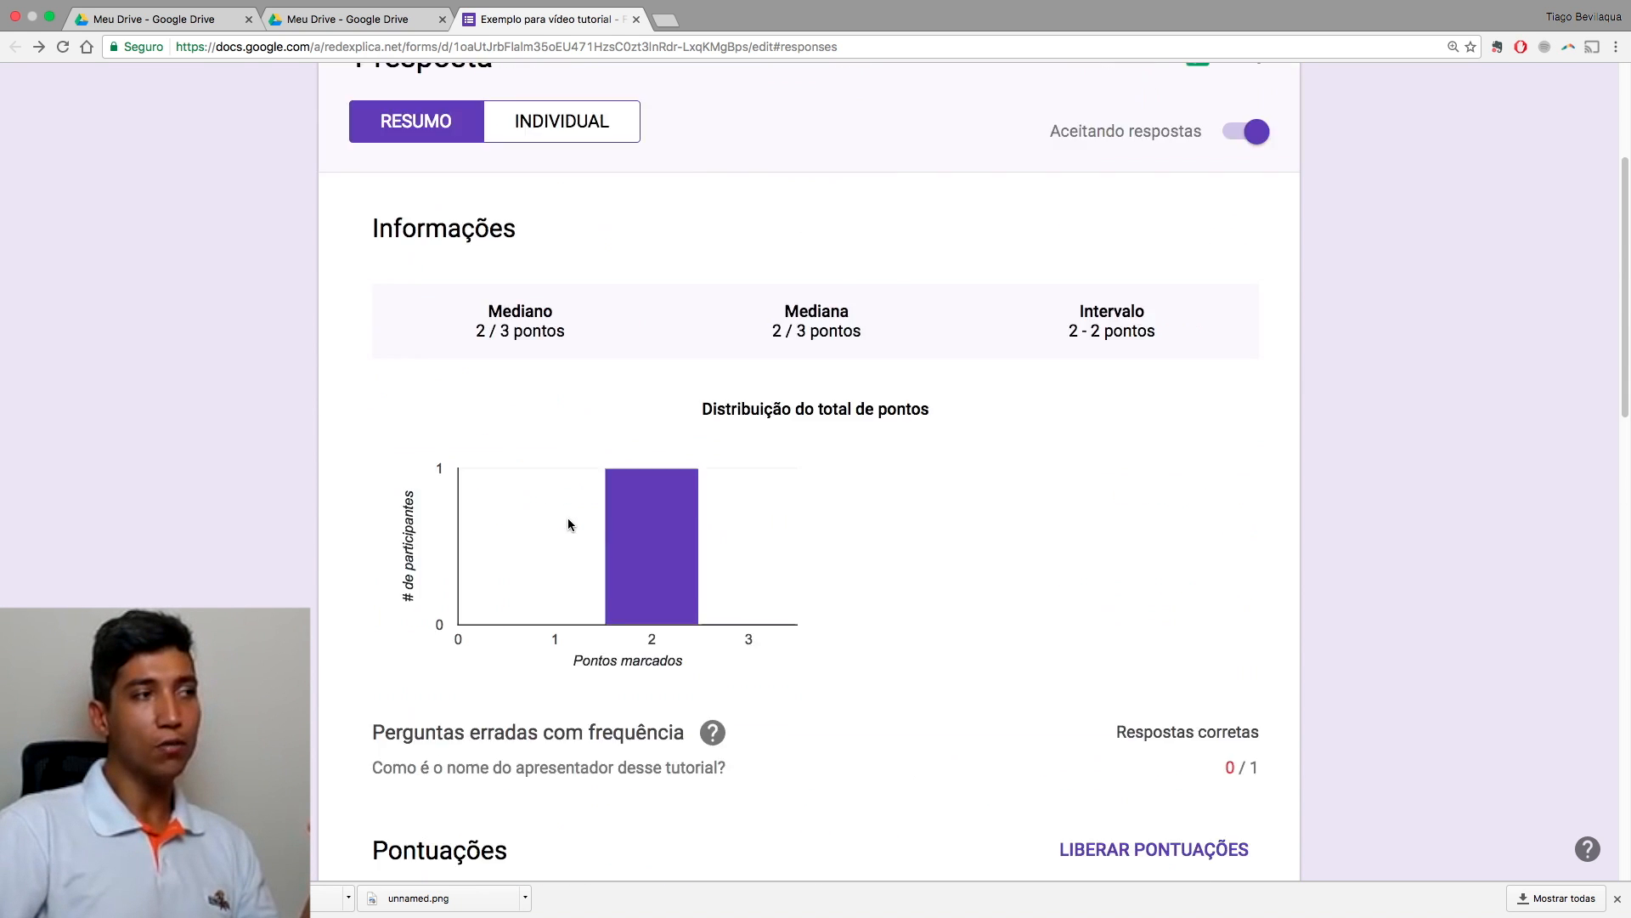
{"action": "scroll", "coordinate": [500, 488], "scroll_direction": "down", "scroll_amount": 10}
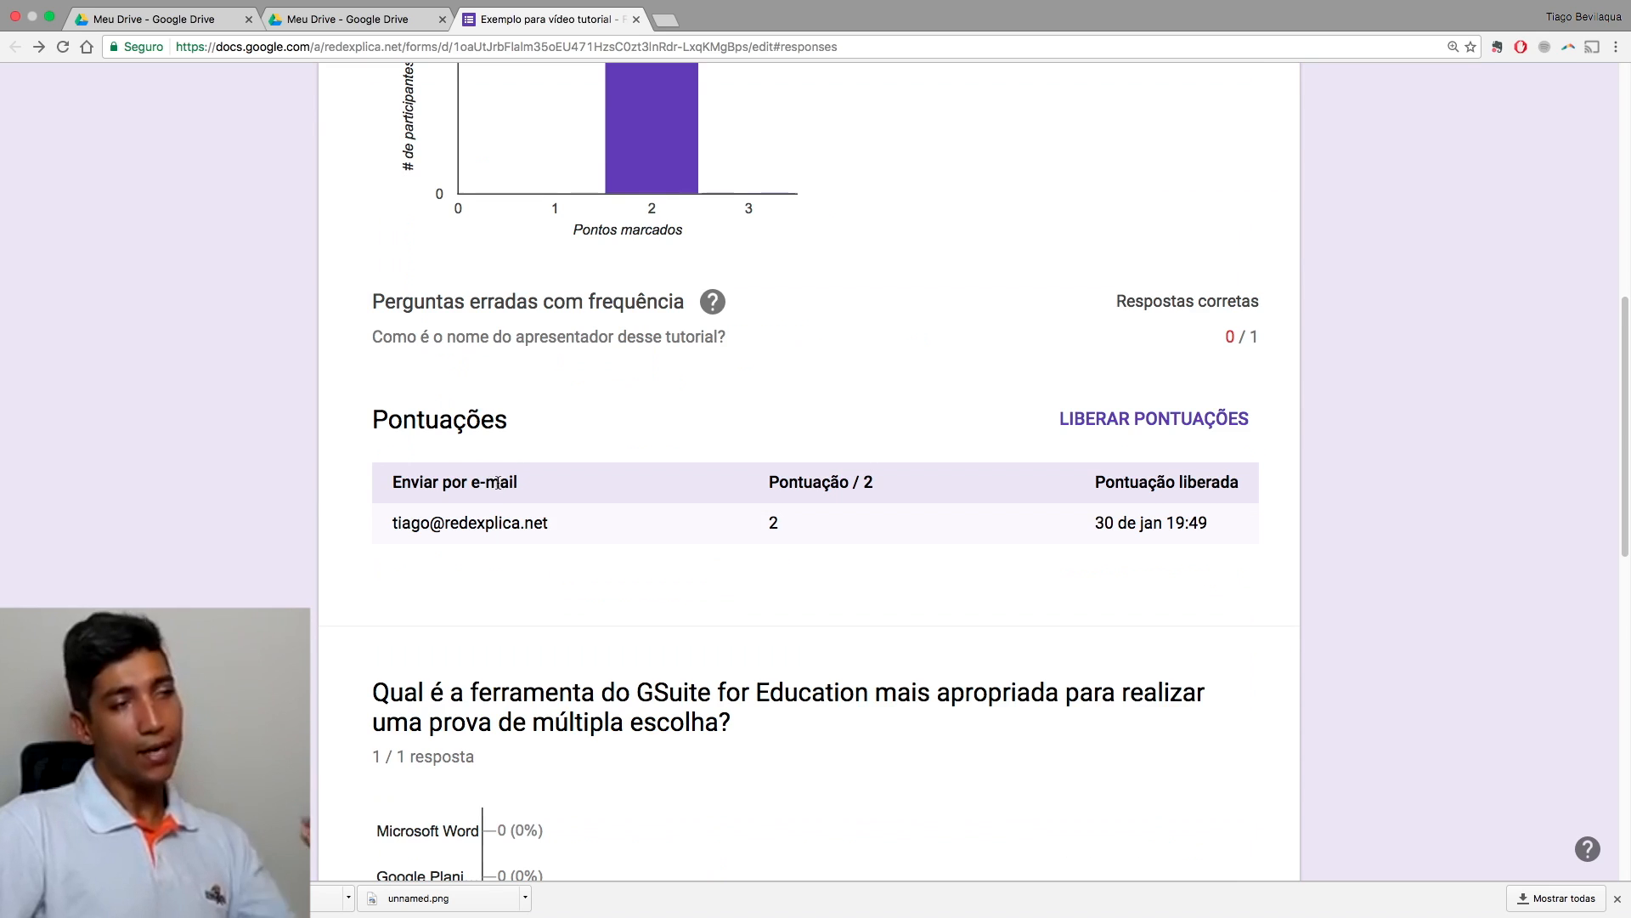
{"action": "scroll", "coordinate": [535, 548], "scroll_direction": "down", "scroll_amount": 1}
{"action": "scroll", "coordinate": [542, 549], "scroll_direction": "down", "scroll_amount": 3}
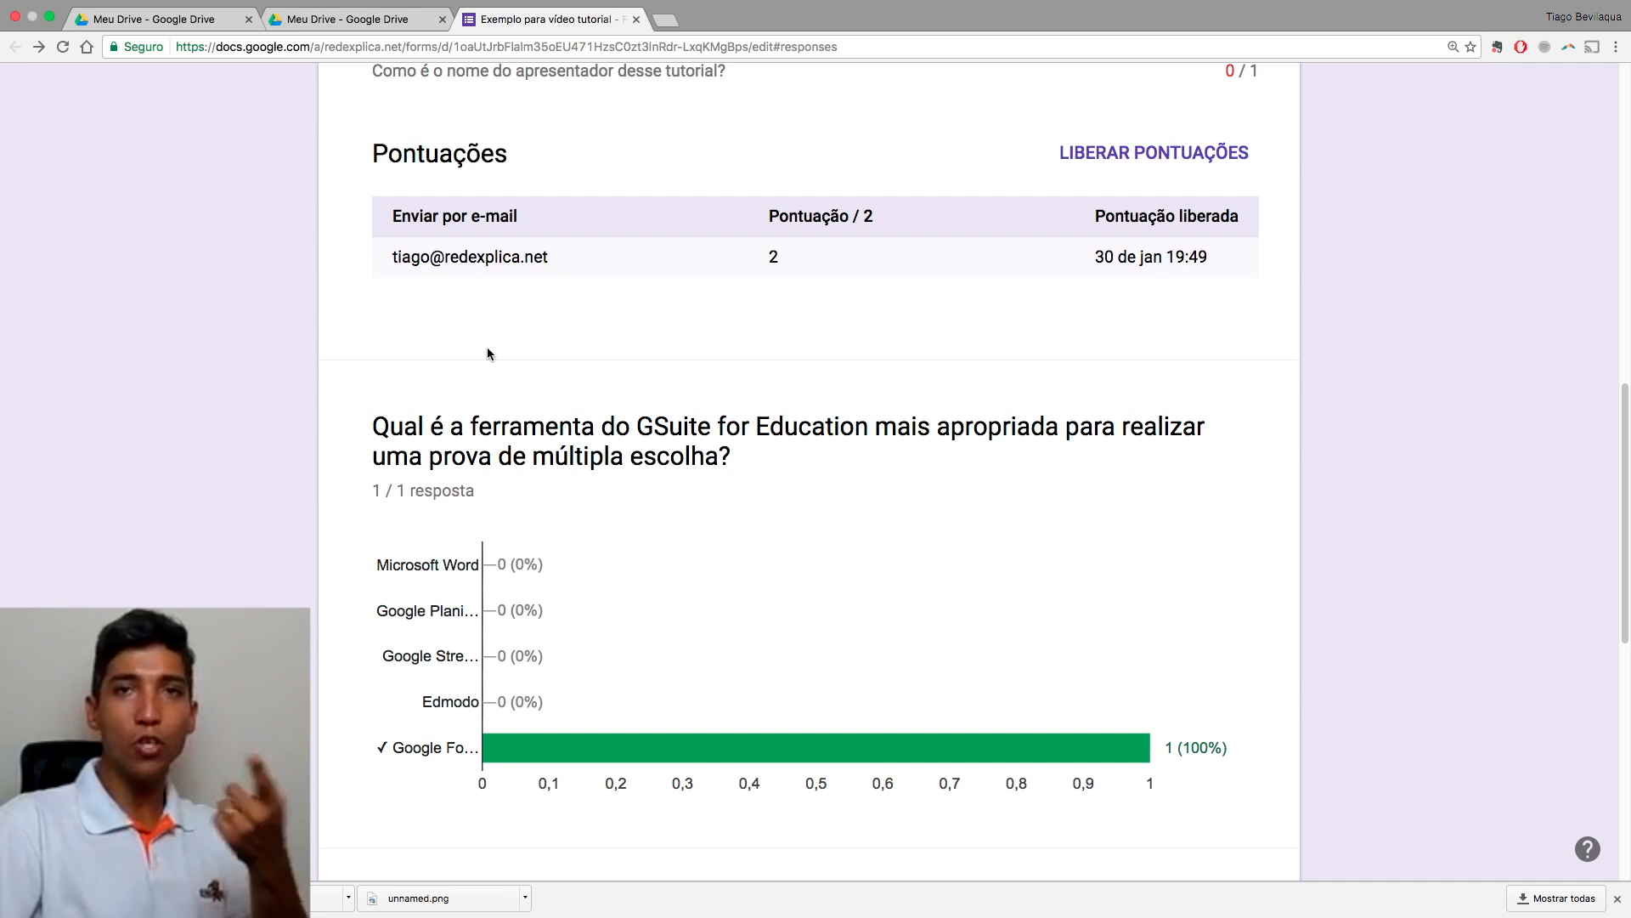
{"action": "scroll", "coordinate": [526, 255], "scroll_direction": "down", "scroll_amount": 2}
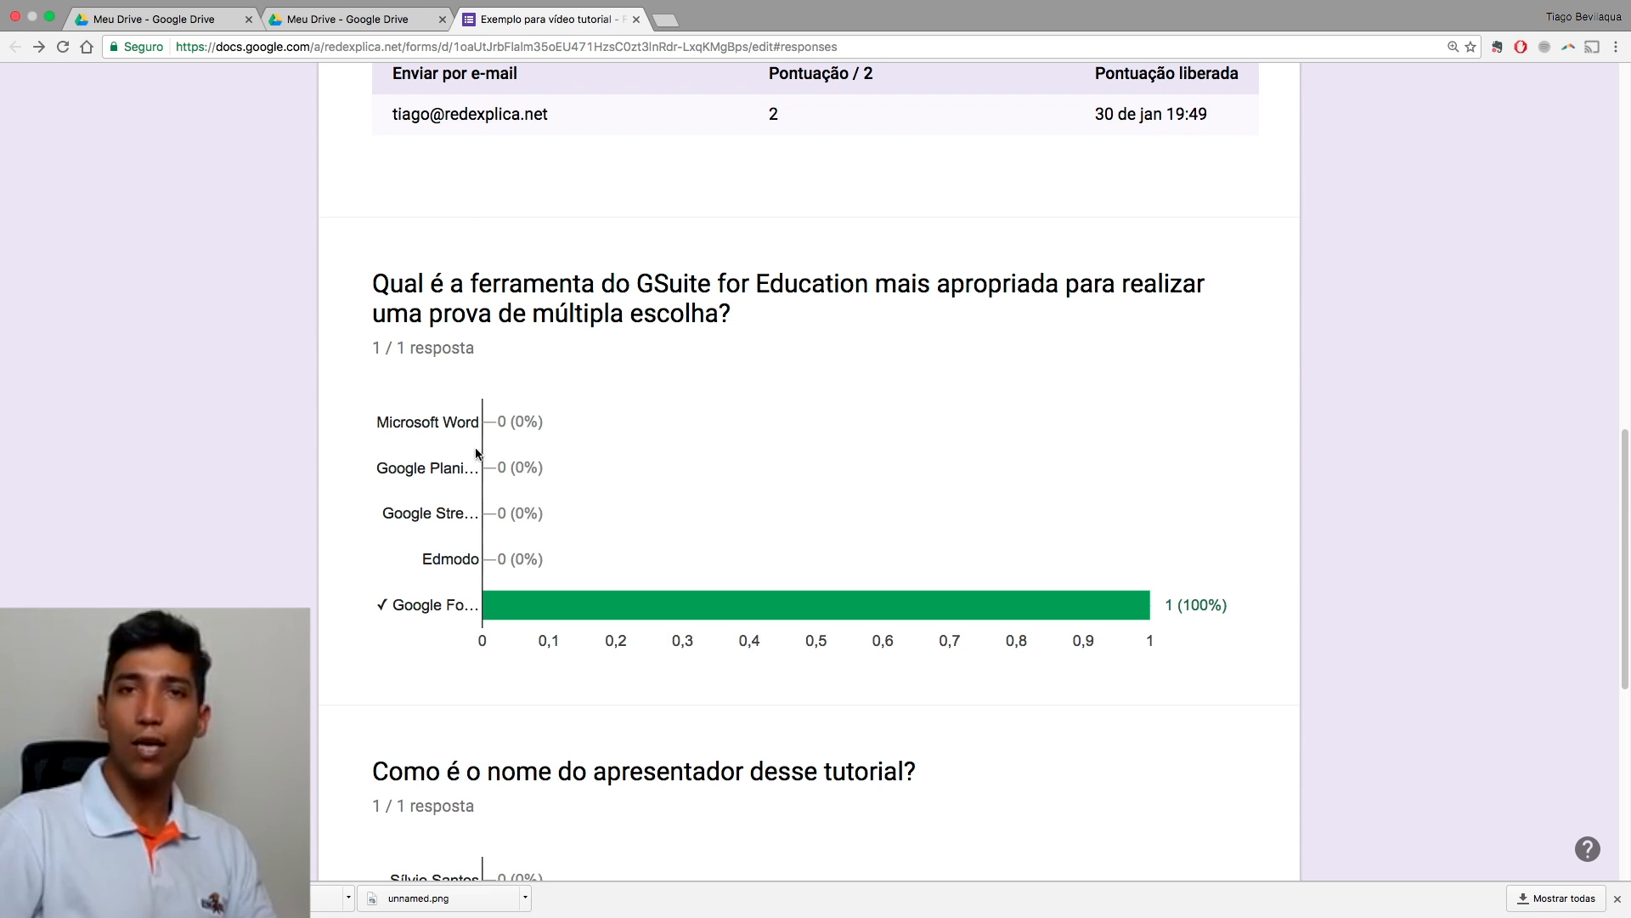